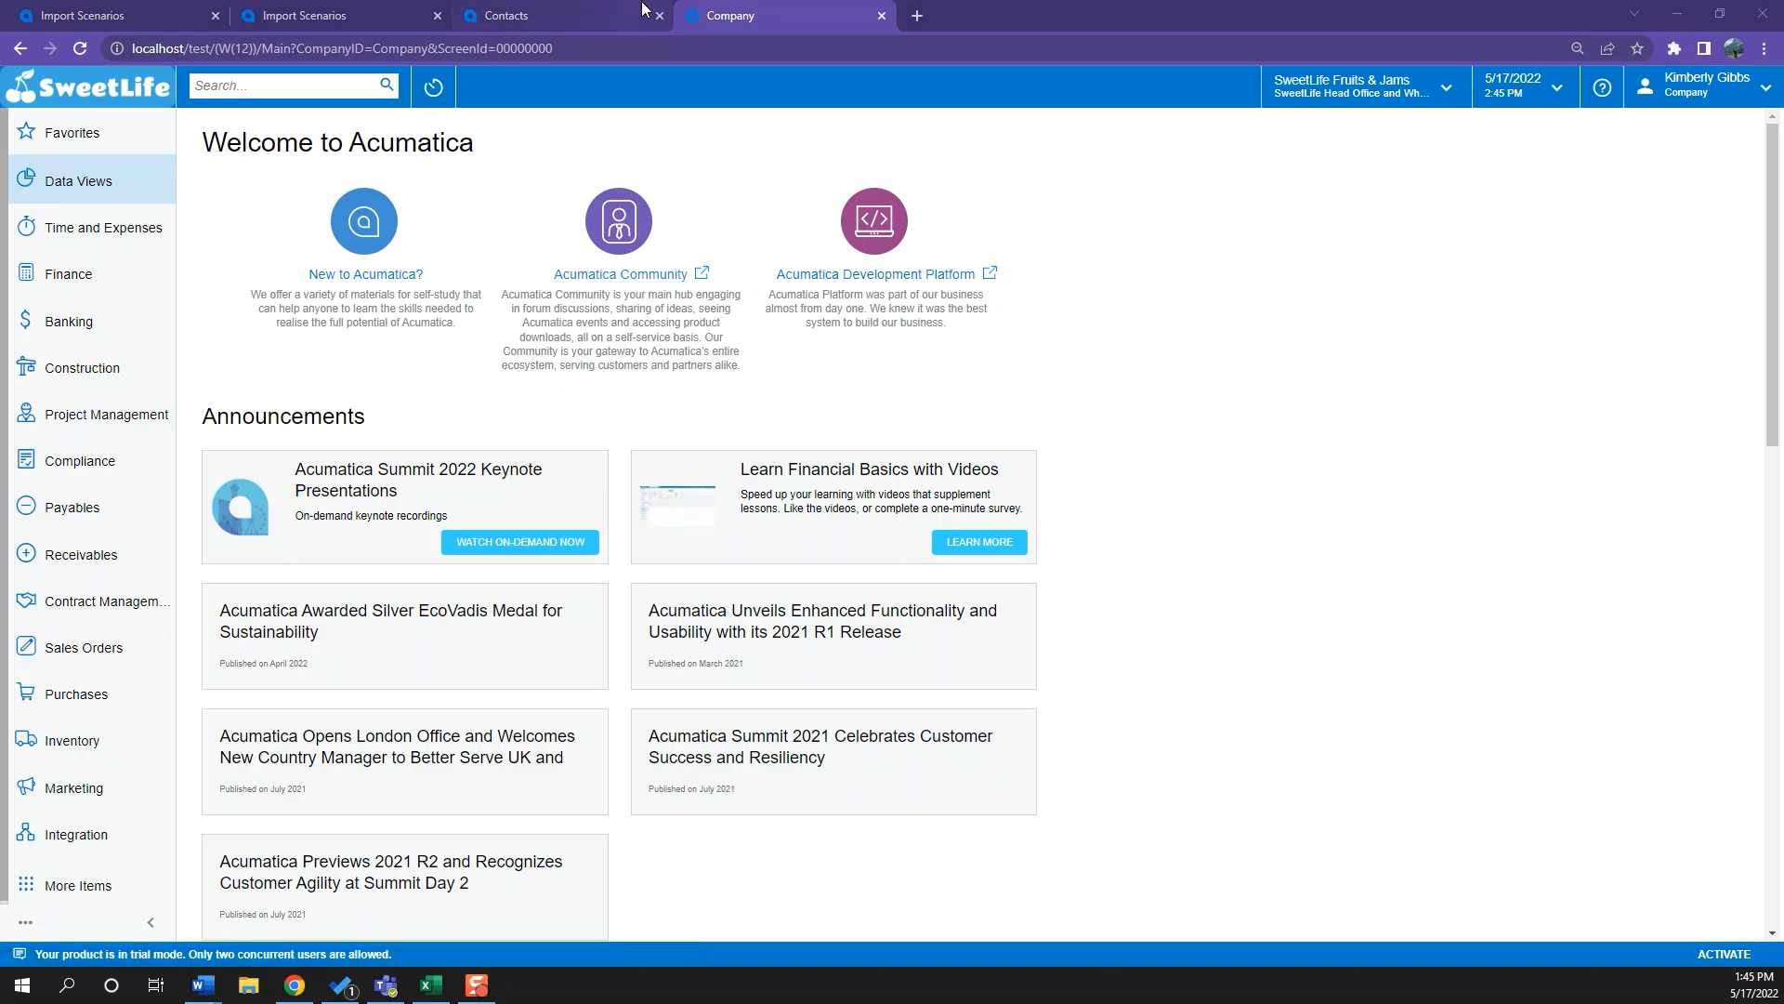
Browse the Contacts list's pages and open the contact record for the company KUFPEC
{"action": "left_click", "coordinate": [610, 8]}
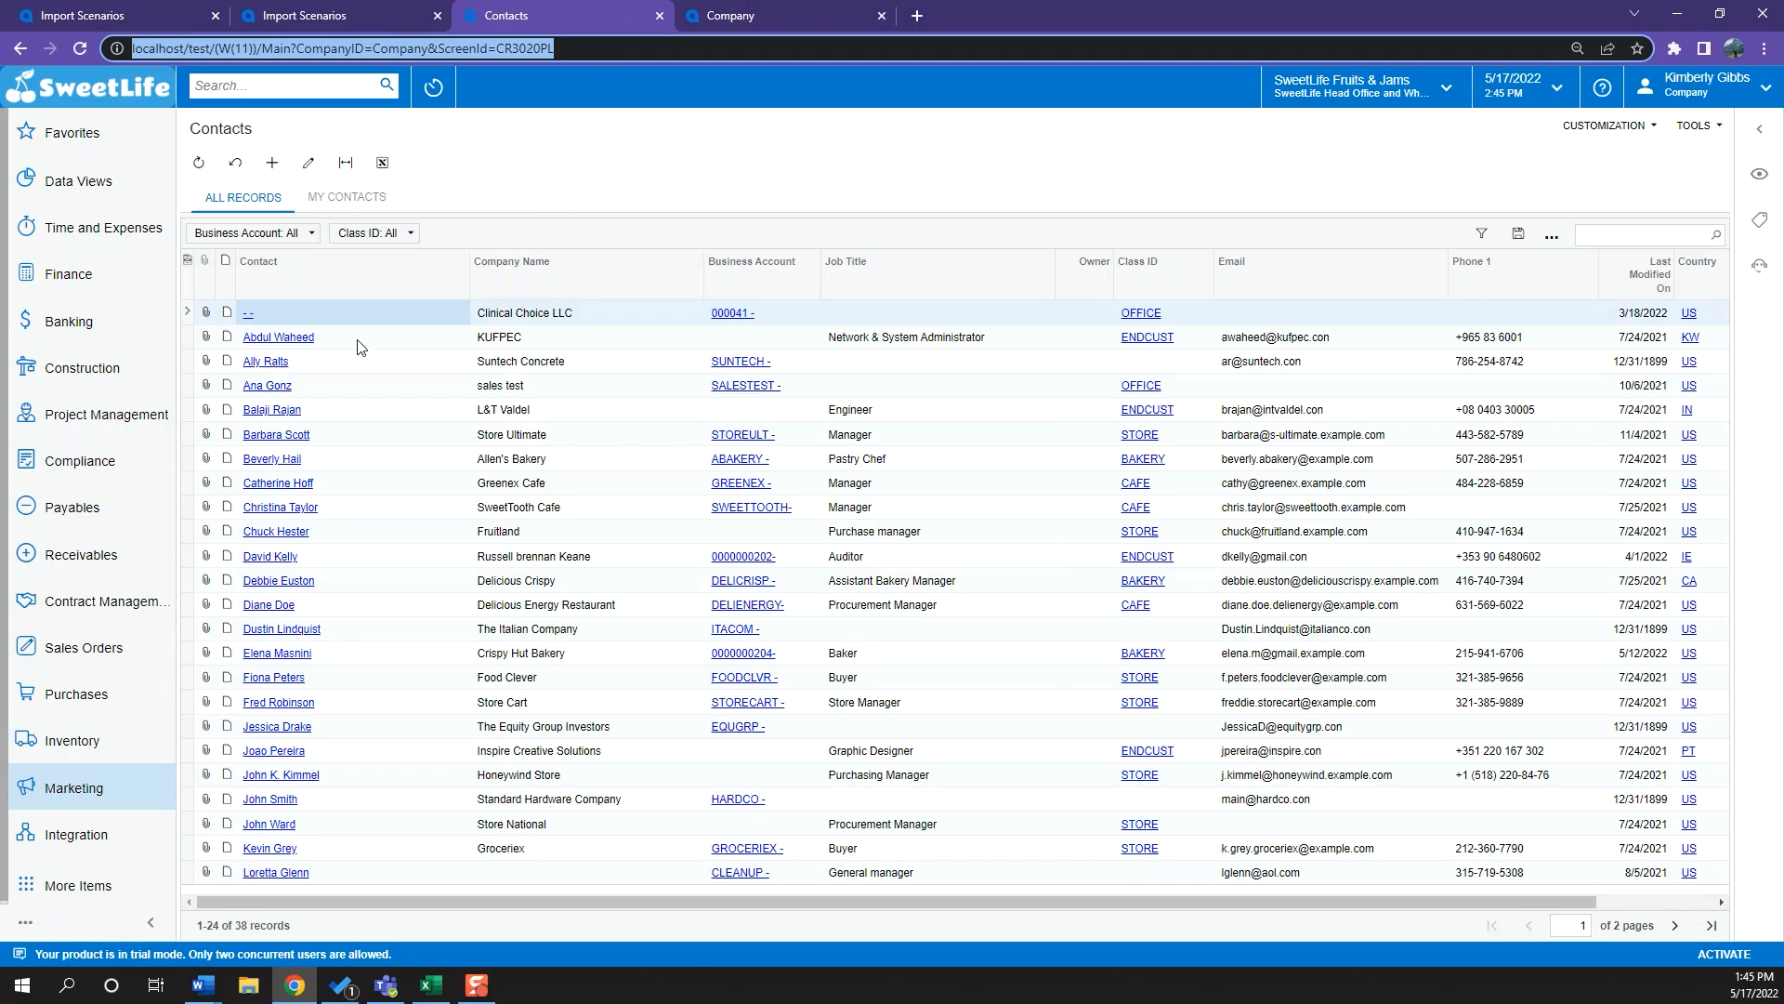
{"action": "left_click", "coordinate": [1675, 927]}
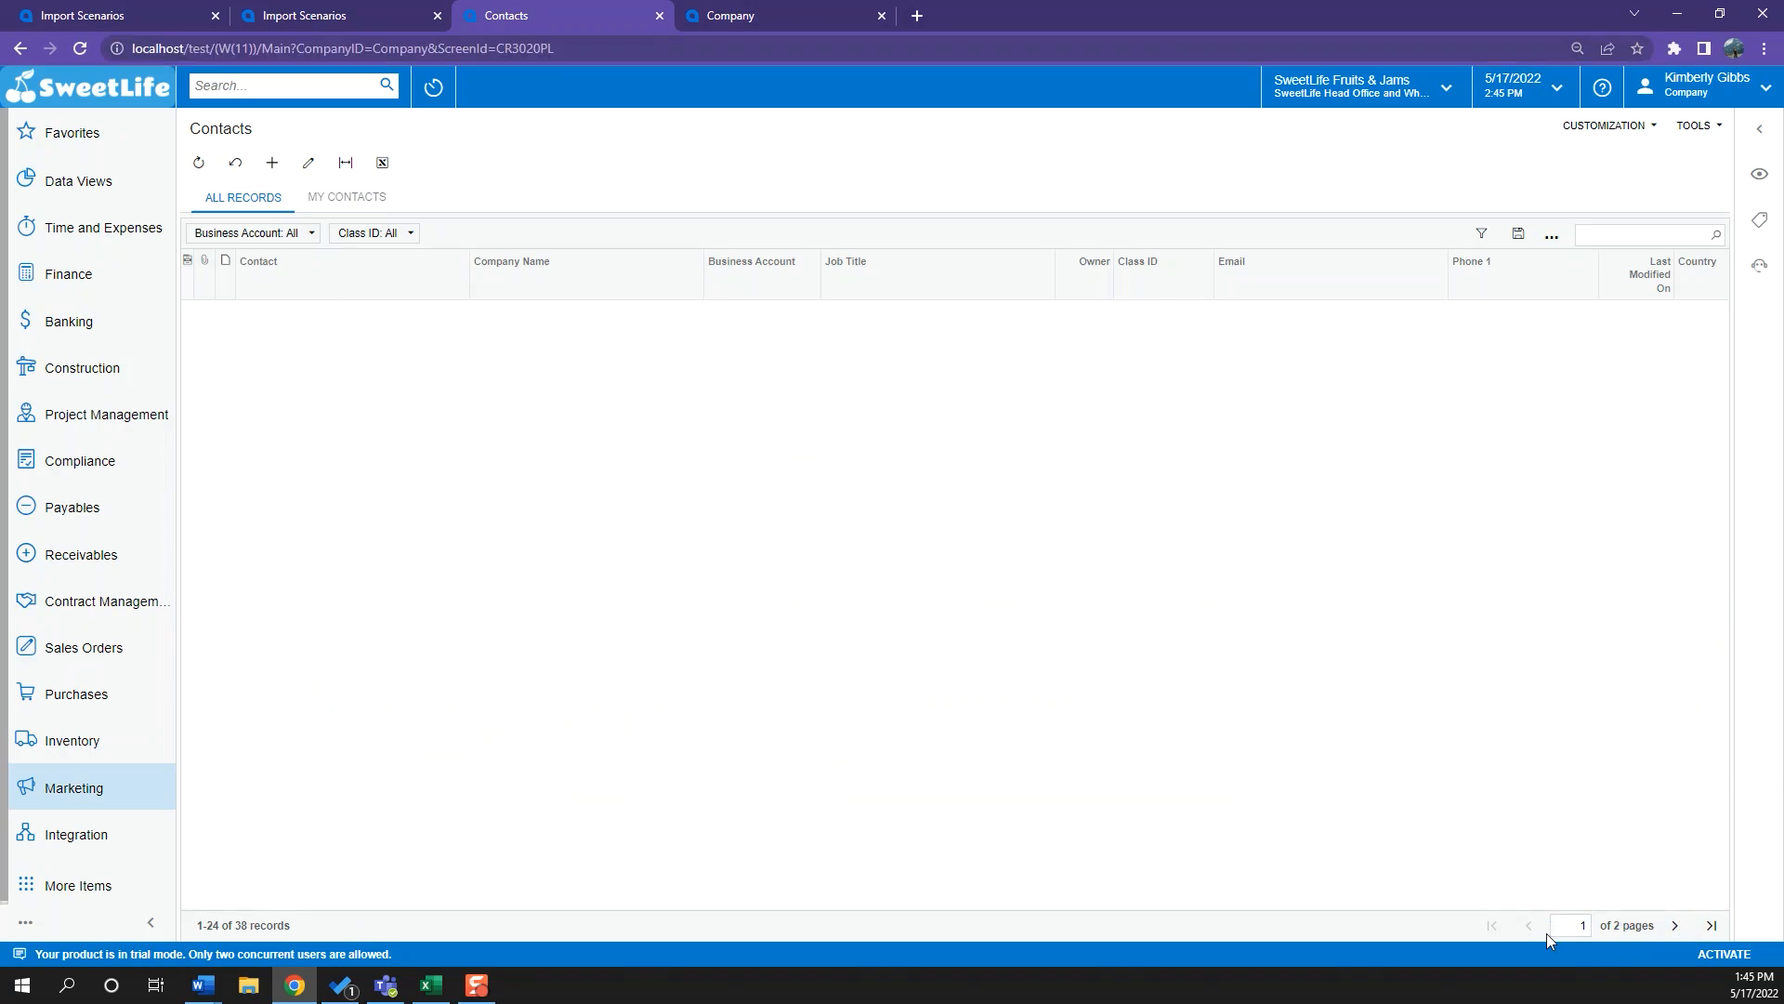
{"action": "left_click", "coordinate": [1531, 927]}
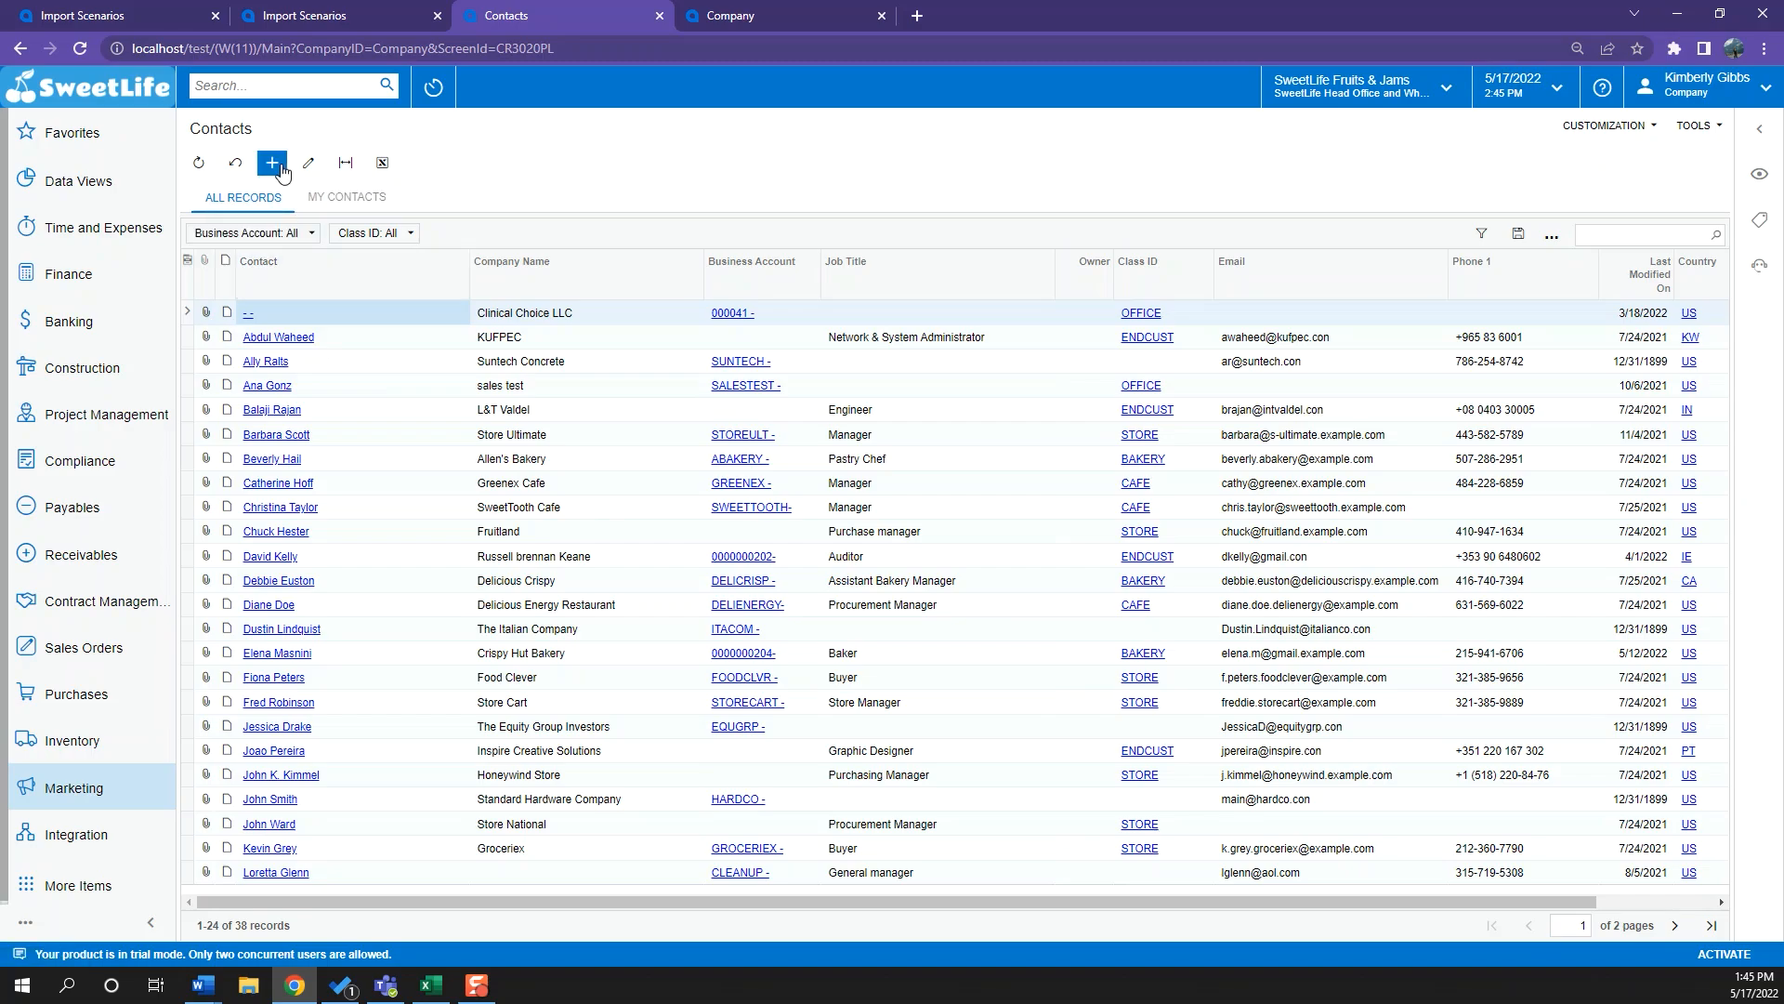
{"action": "left_click", "coordinate": [297, 338]}
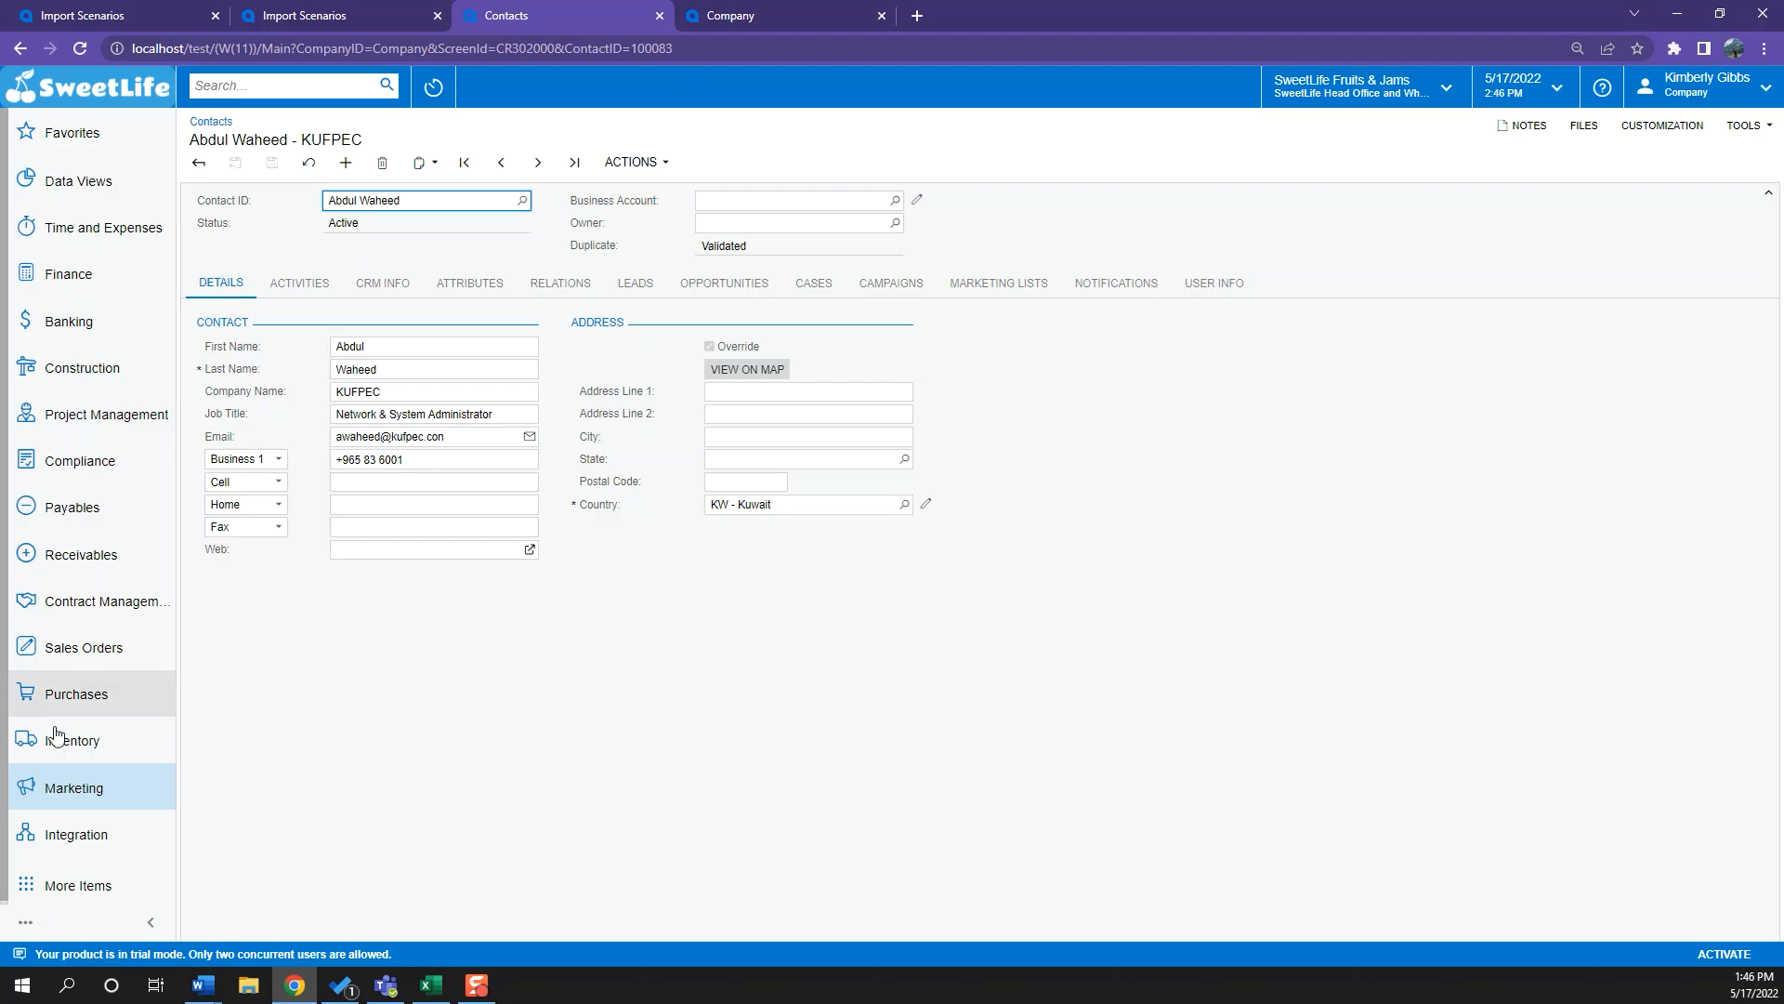
{"action": "left_click", "coordinate": [67, 790]}
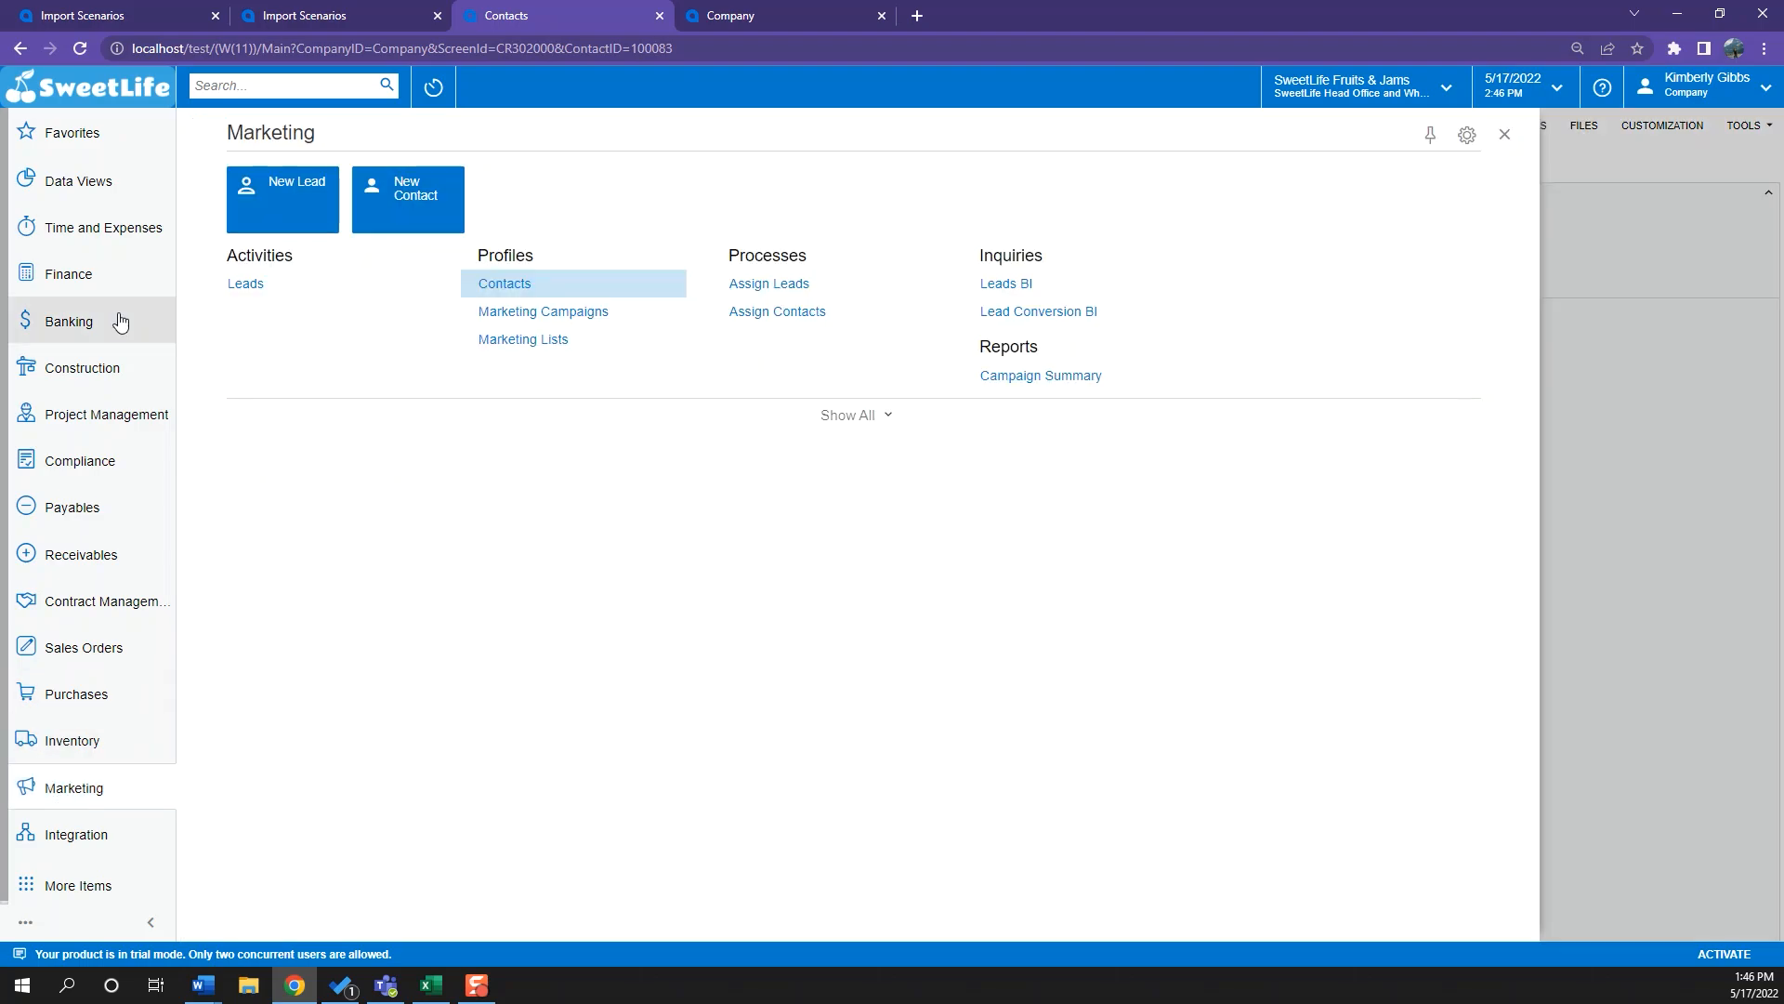
{"action": "left_click", "coordinate": [108, 558]}
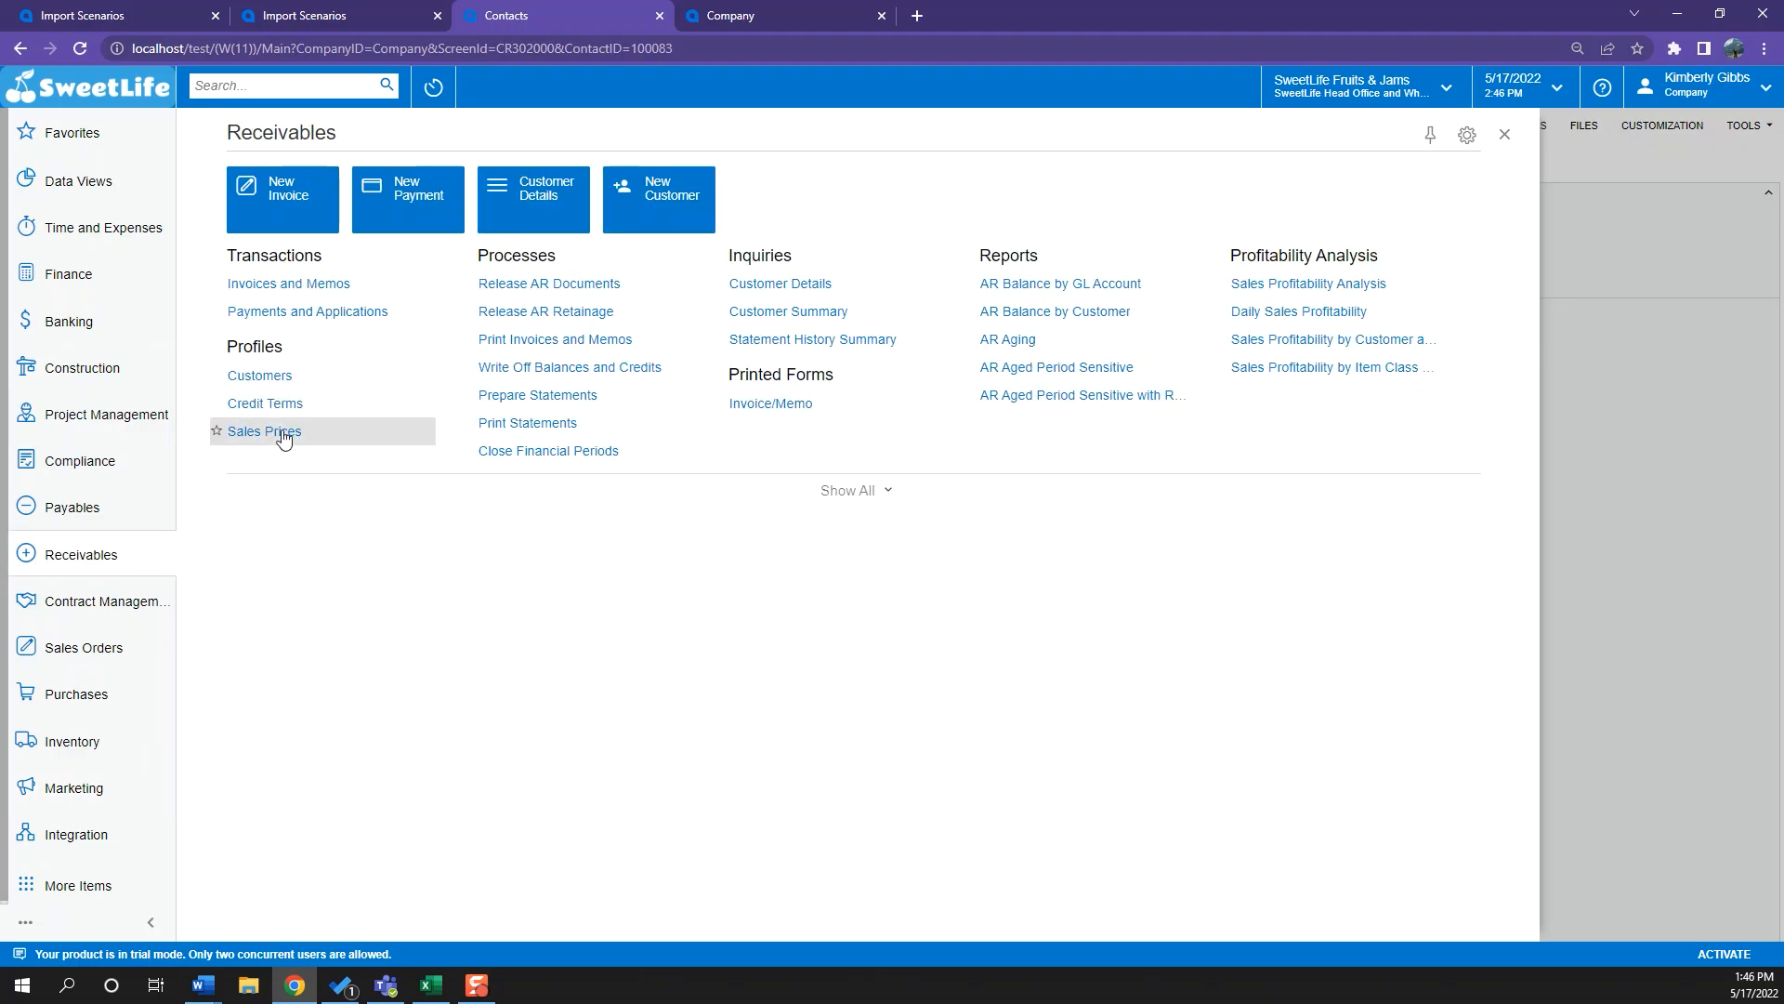
{"action": "left_click", "coordinate": [116, 506]}
{"action": "left_click", "coordinate": [1625, 325]}
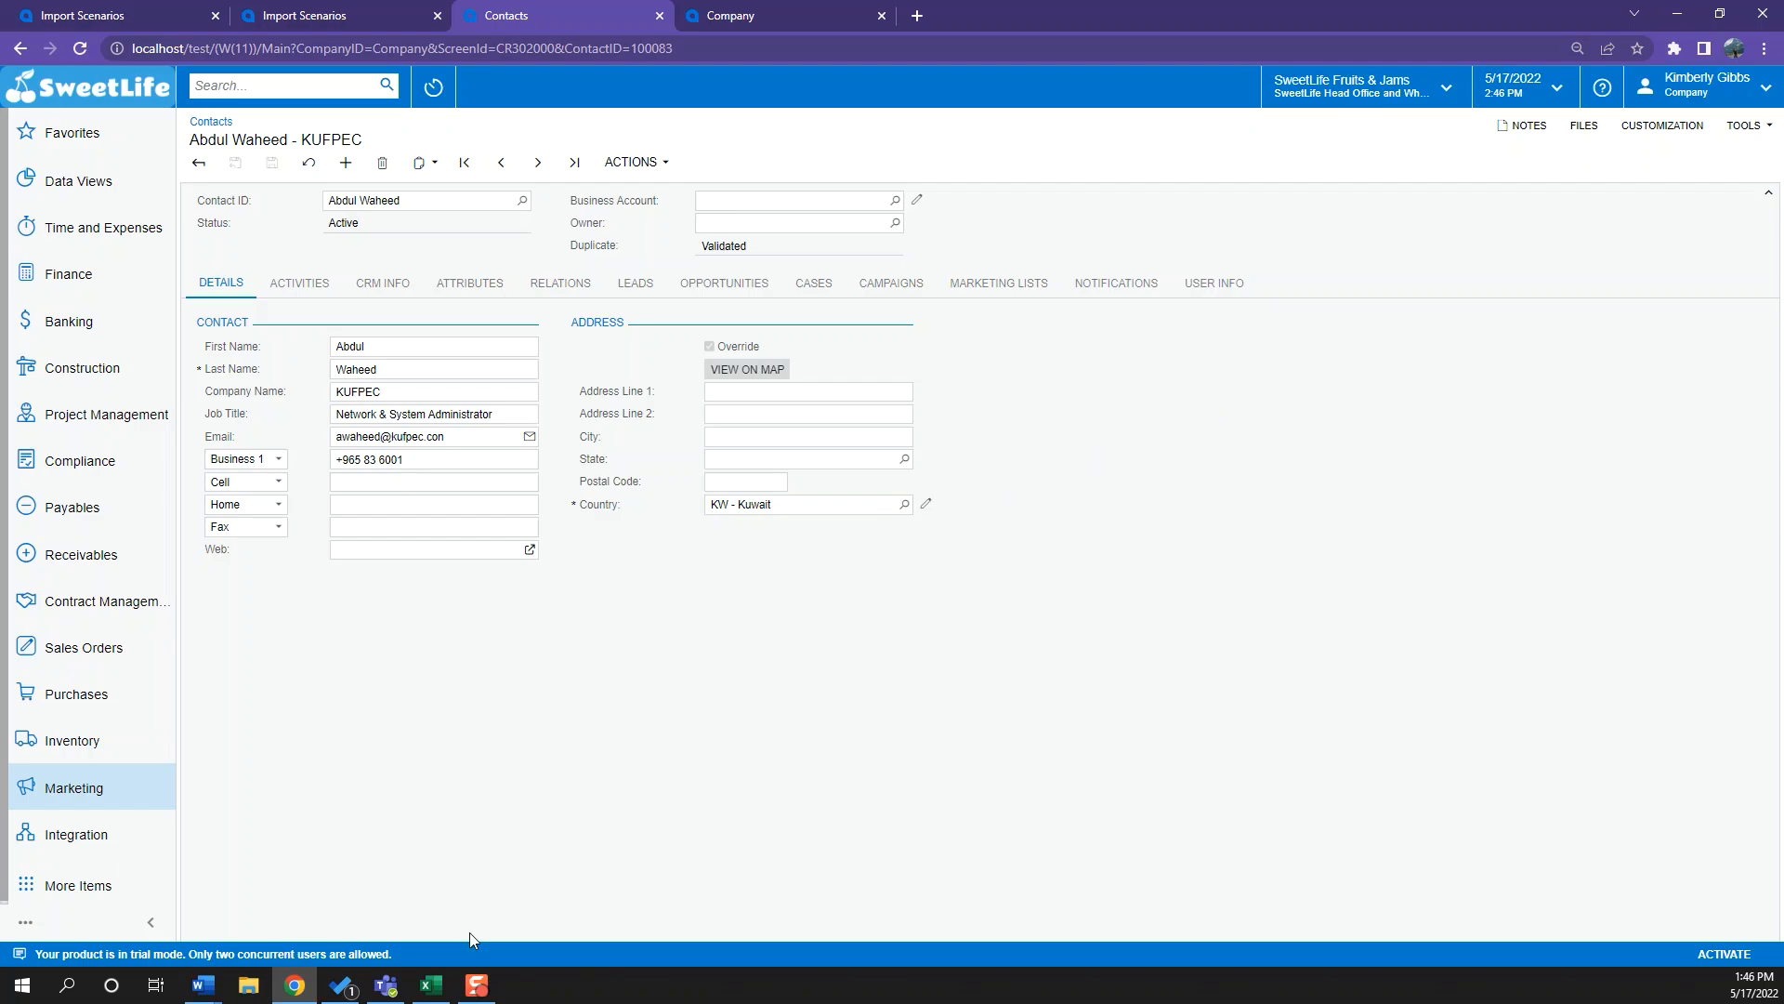
Switch to the Contacts 20220512 workbook in Excel and review its data columns from Name to Country
{"action": "left_click", "coordinate": [430, 984]}
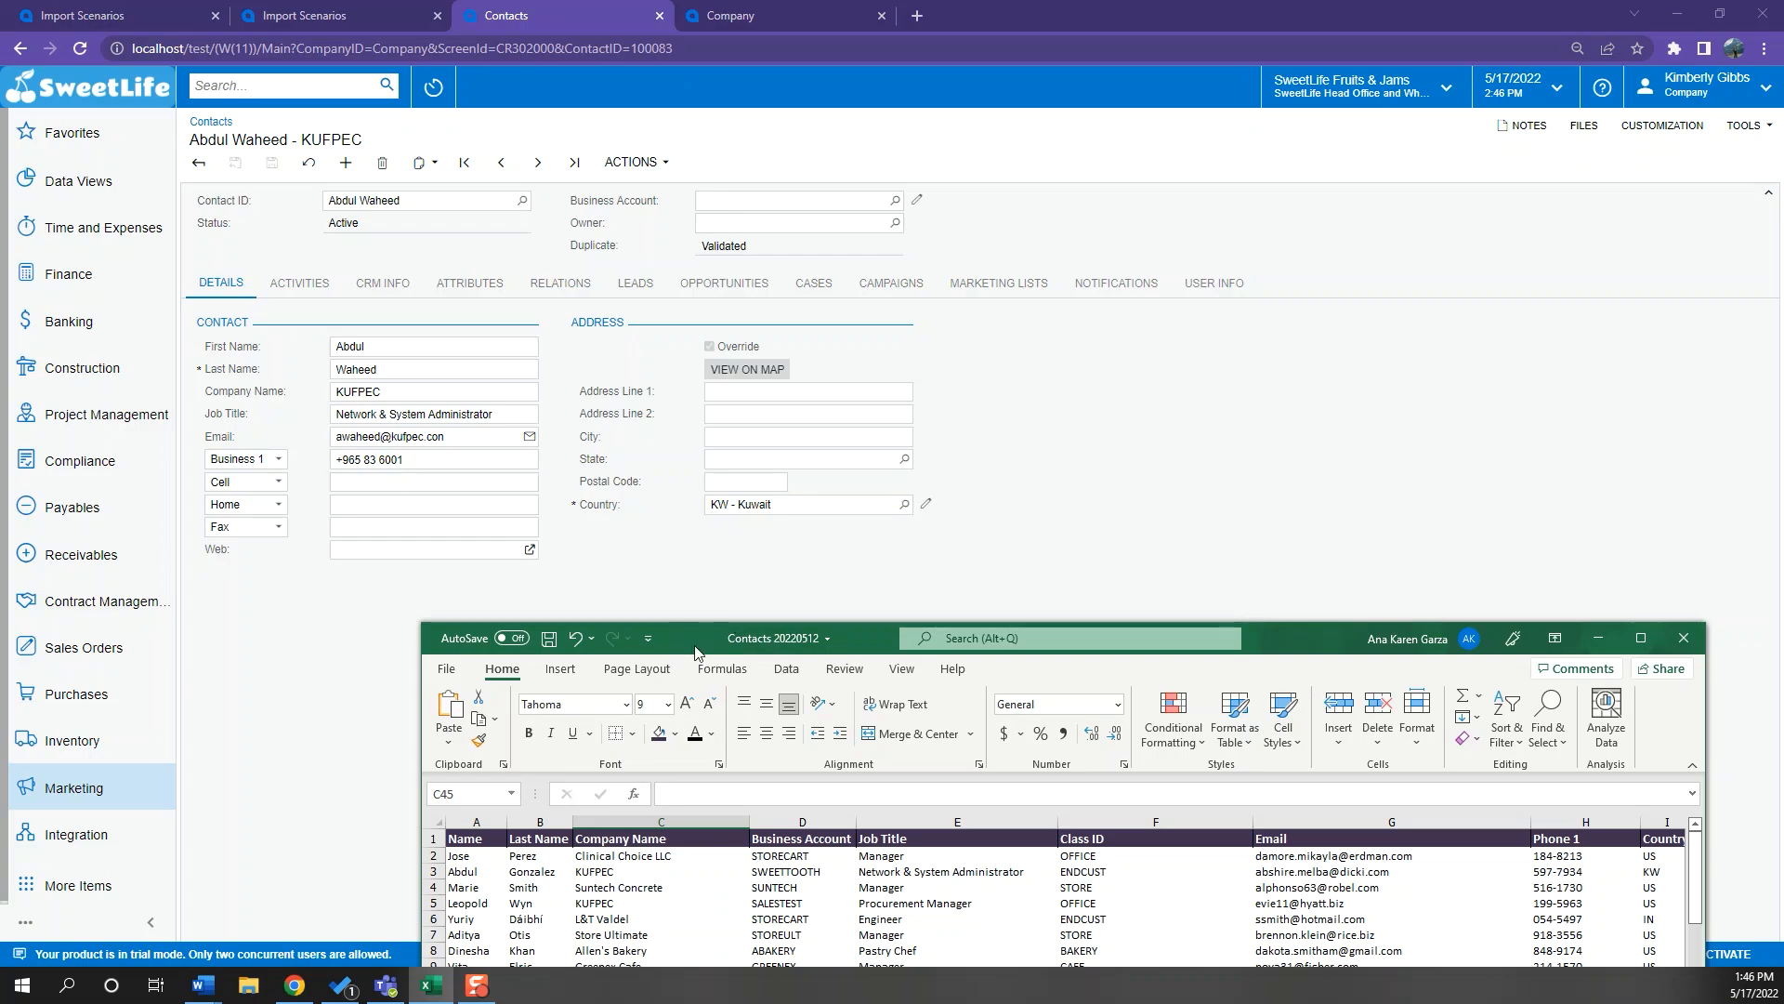
{"action": "left_click_drag", "start_coordinate": [695, 643], "coordinate": [613, 0]}
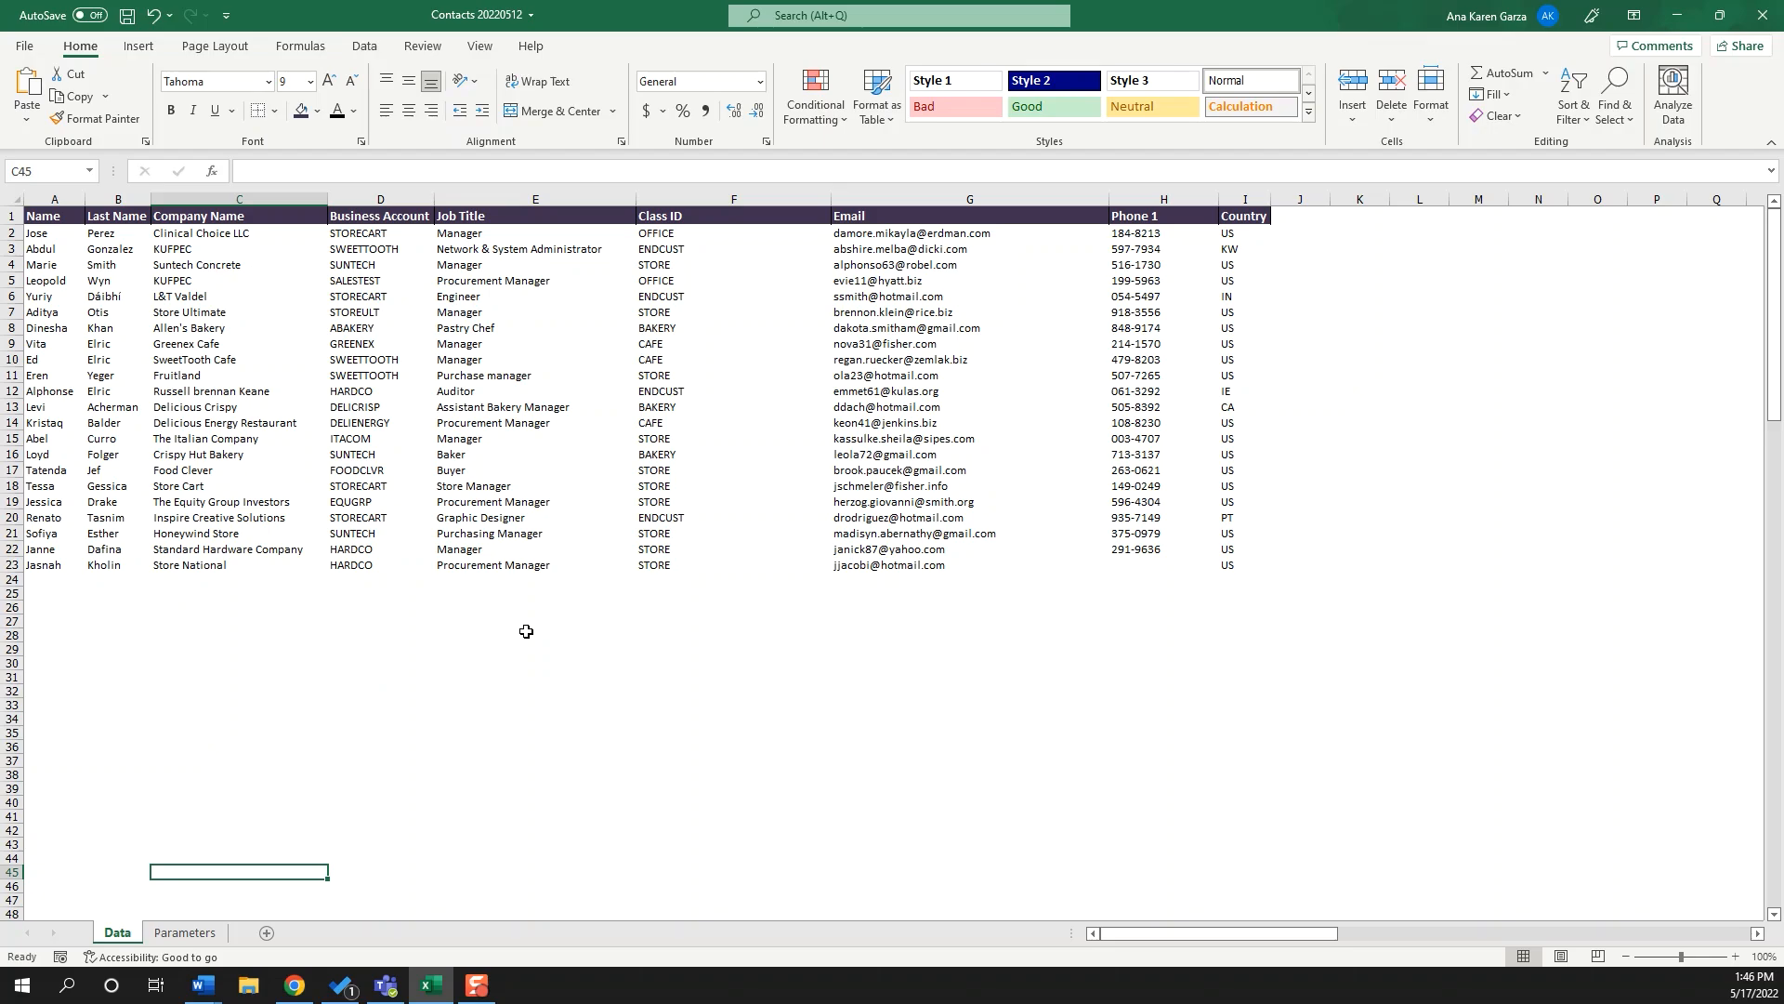
{"action": "left_click", "coordinate": [74, 195]}
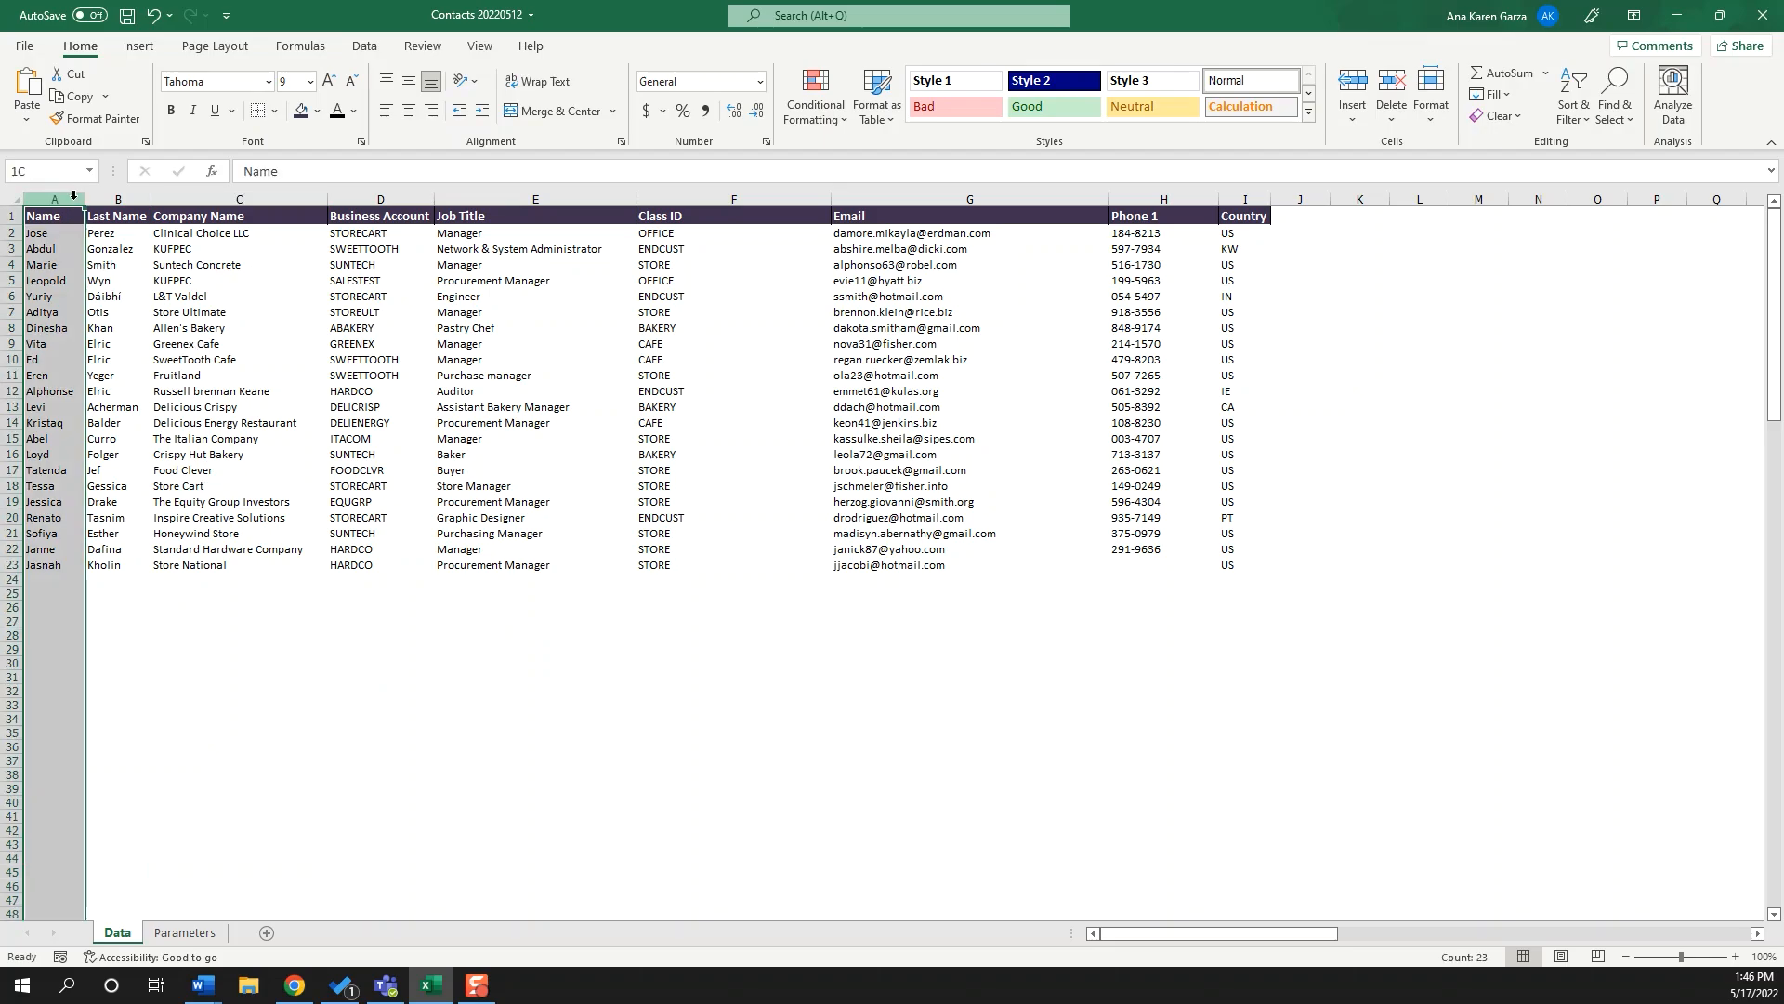
{"action": "left_click", "coordinate": [140, 200]}
{"action": "left_click", "coordinate": [288, 200]}
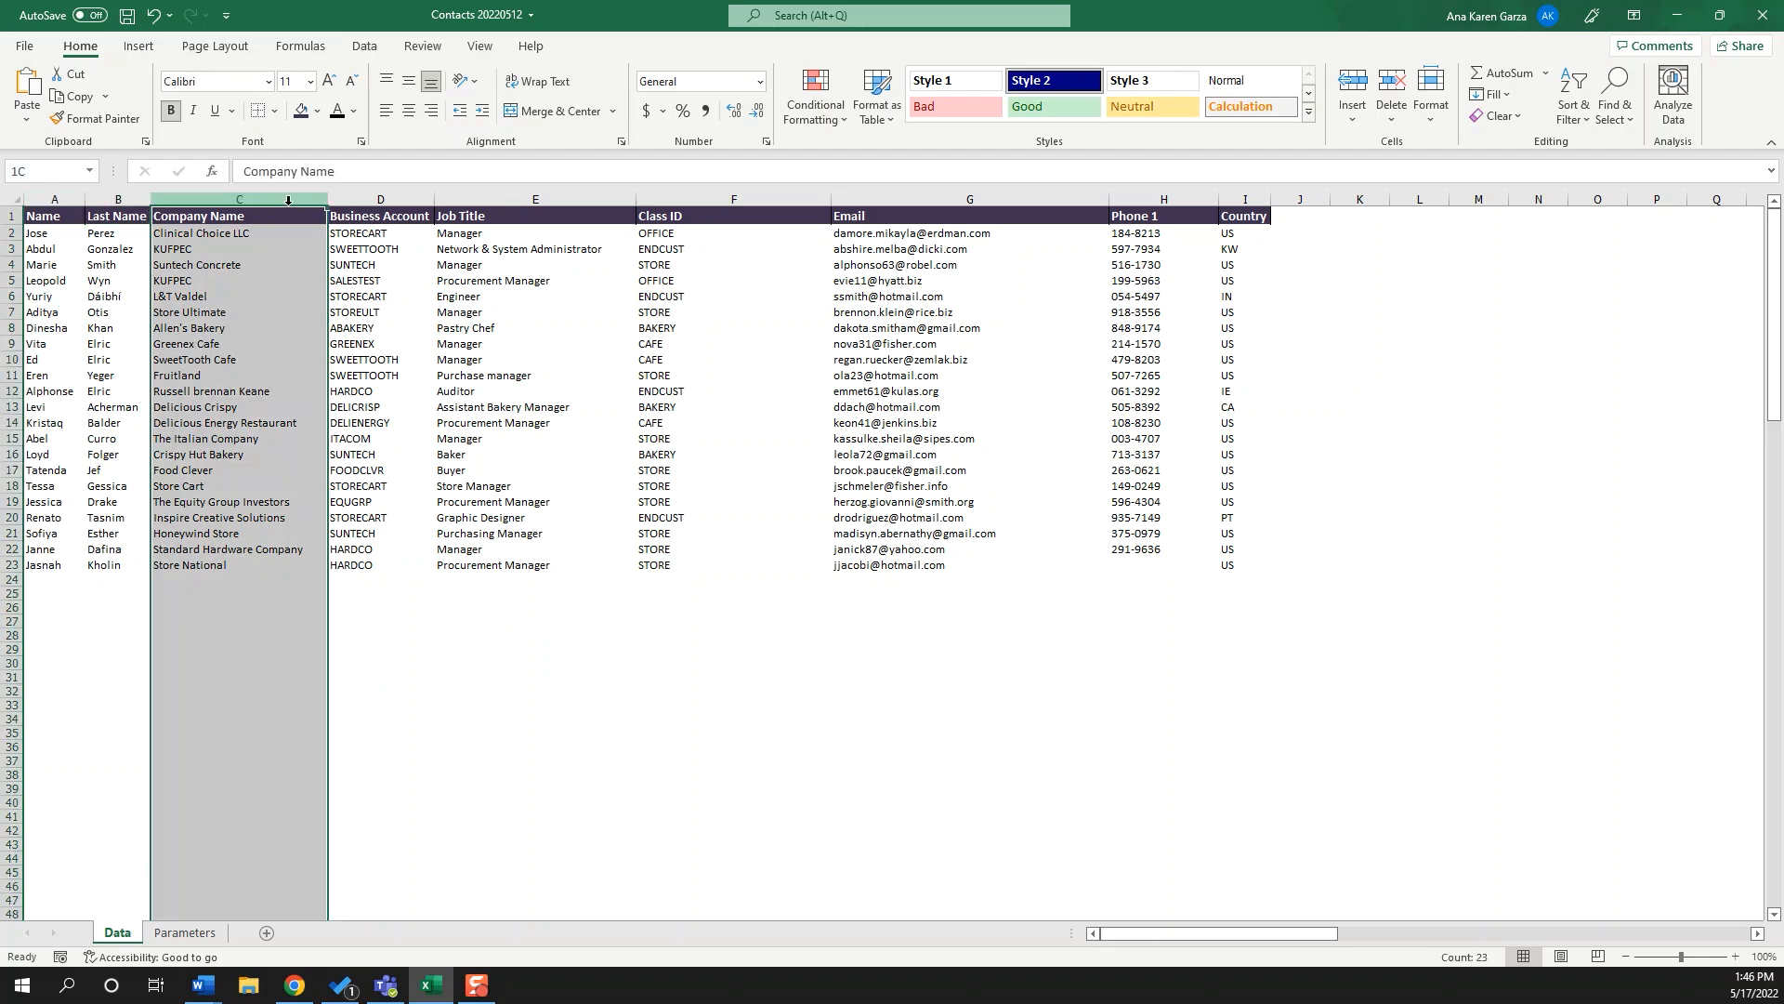
{"action": "left_click_drag", "start_coordinate": [404, 248], "coordinate": [1477, 177]}
{"action": "left_click", "coordinate": [1267, 316]}
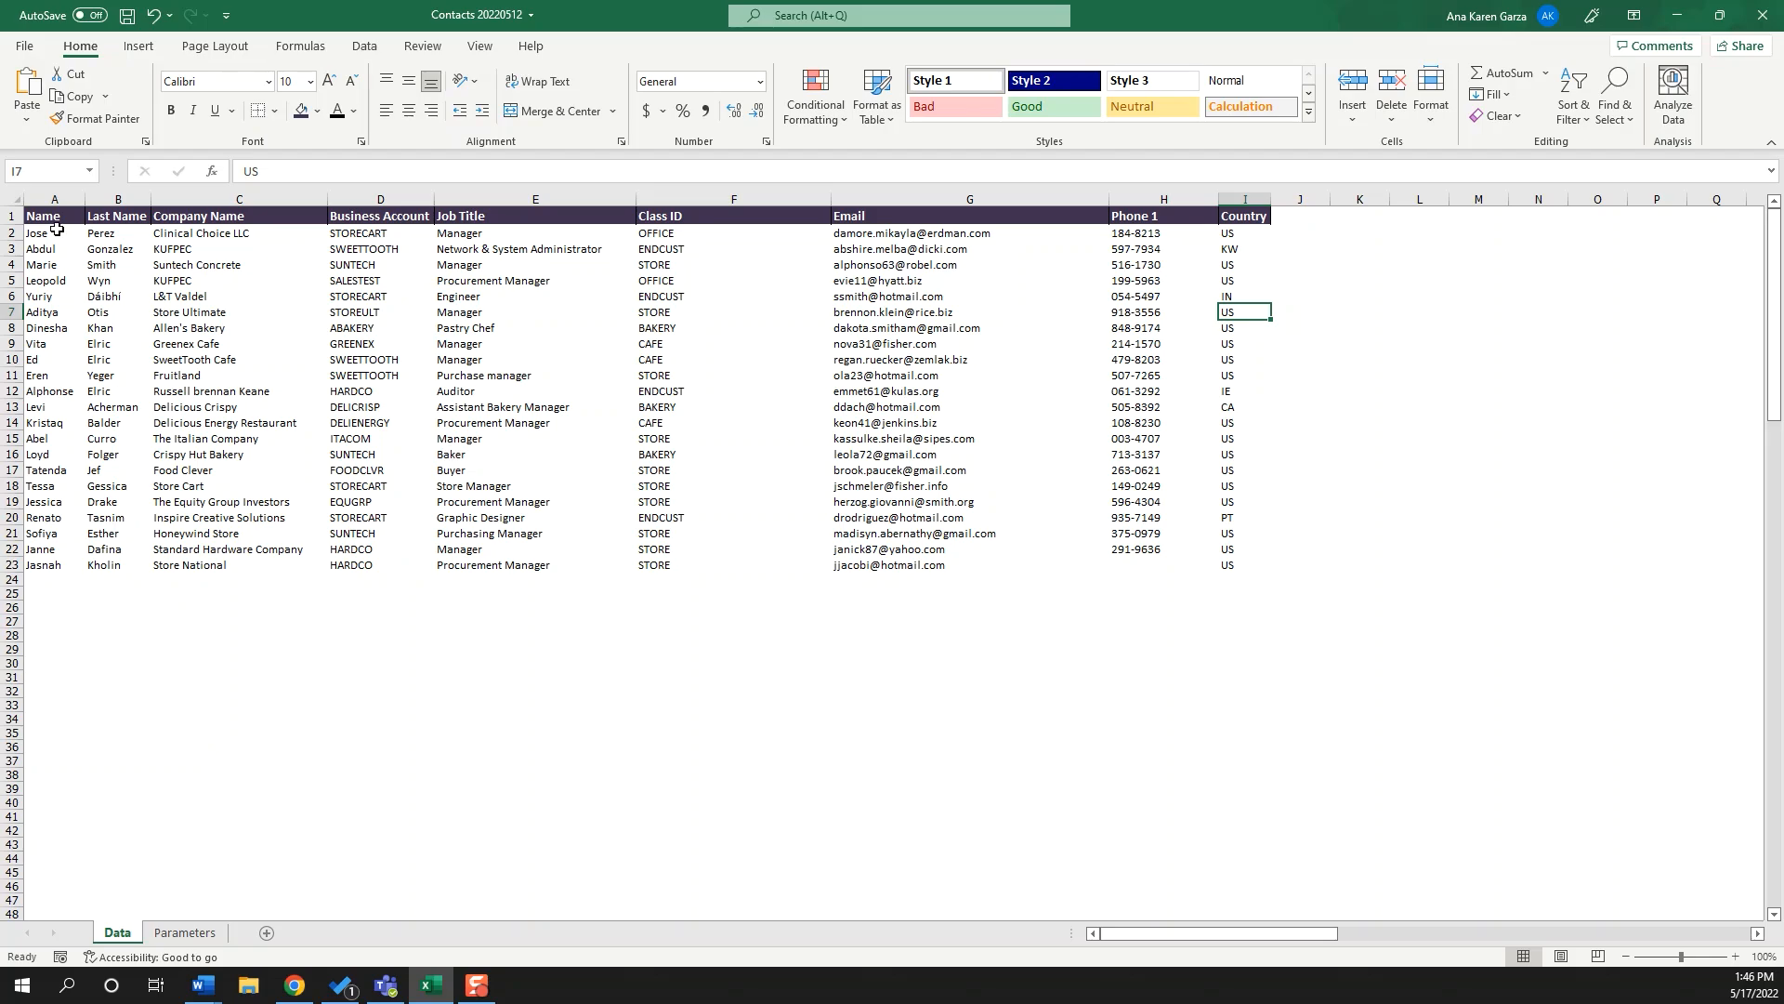
{"action": "left_click_drag", "start_coordinate": [51, 203], "coordinate": [1069, 200]}
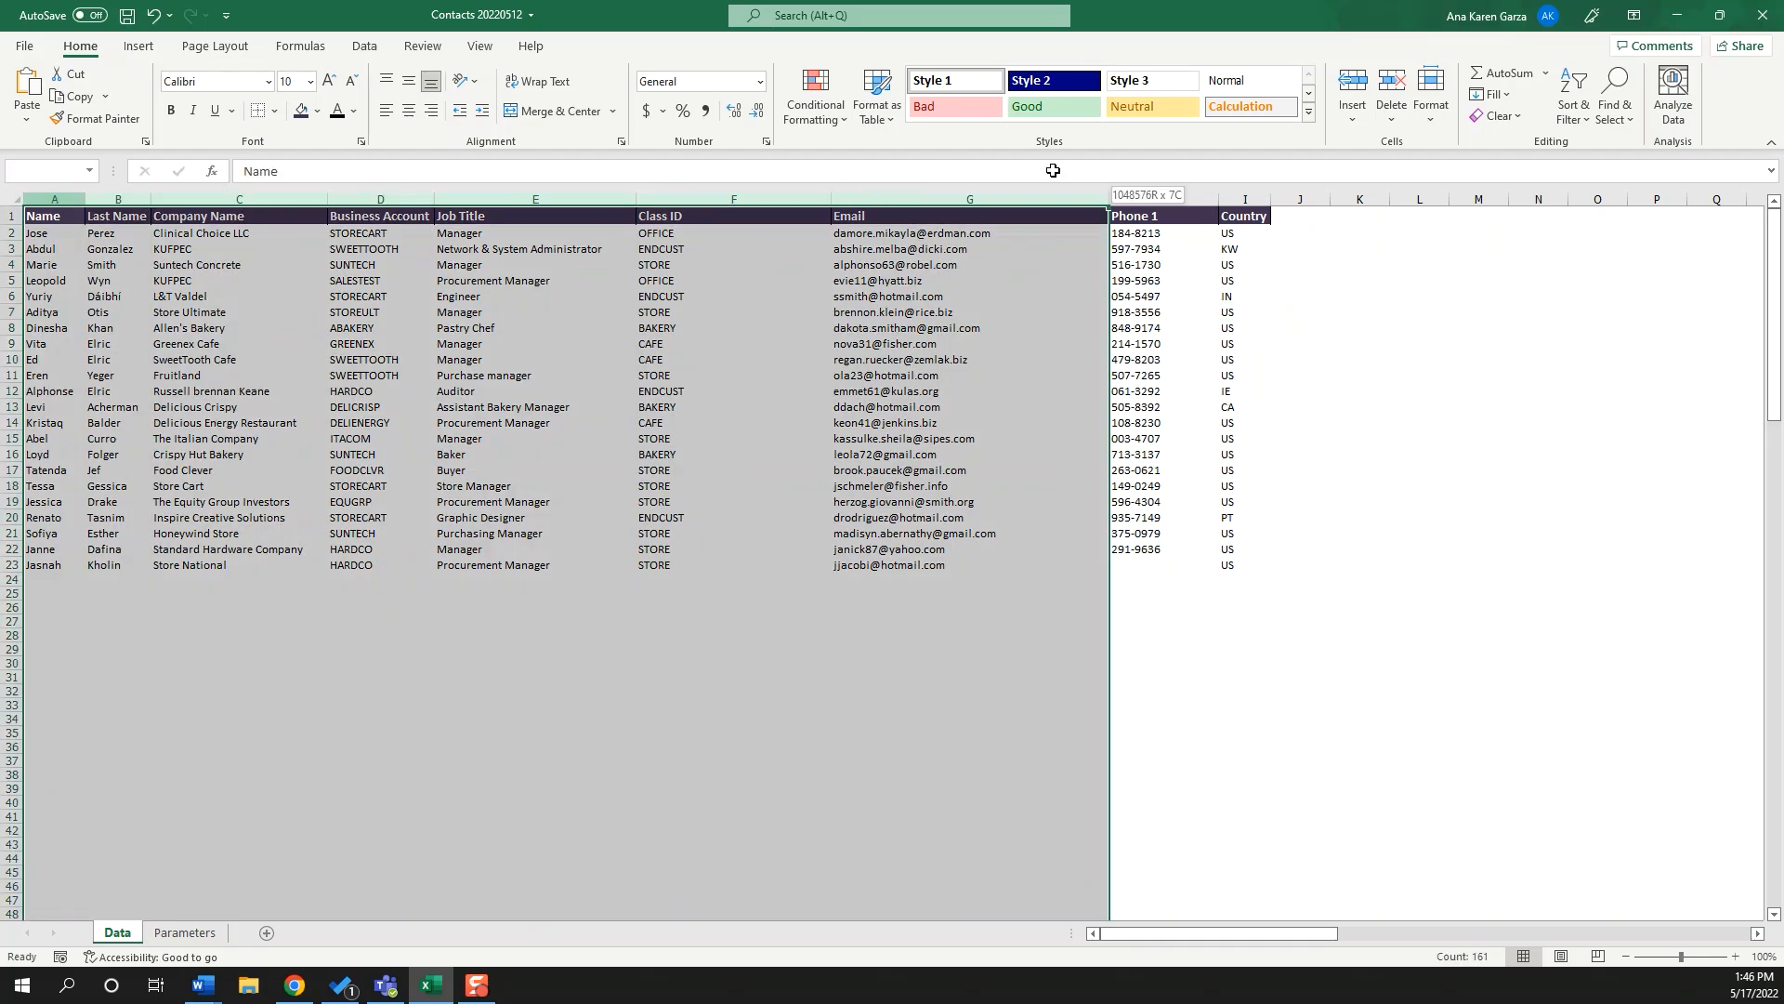
{"action": "left_click", "coordinate": [1689, 15]}
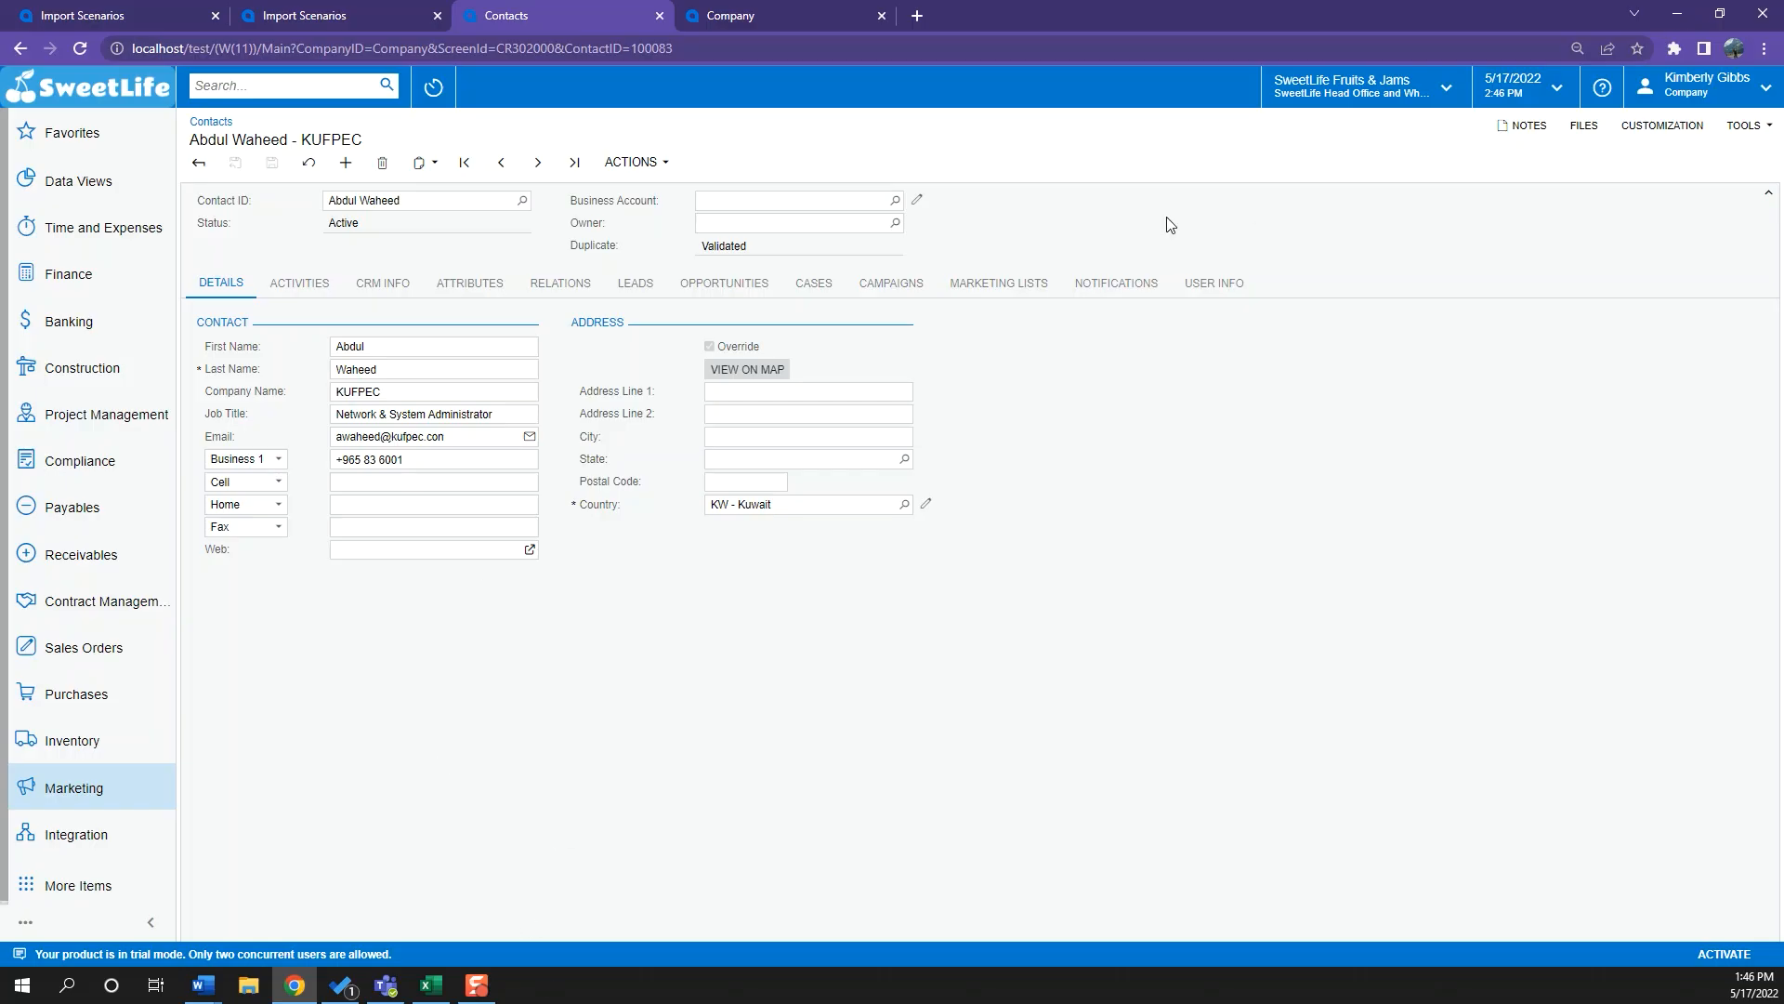
Bring the Contacts 20220512 workbook back as a smaller Excel window over the lower part of the contact record
{"action": "left_click", "coordinate": [430, 985]}
{"action": "left_click", "coordinate": [1719, 15]}
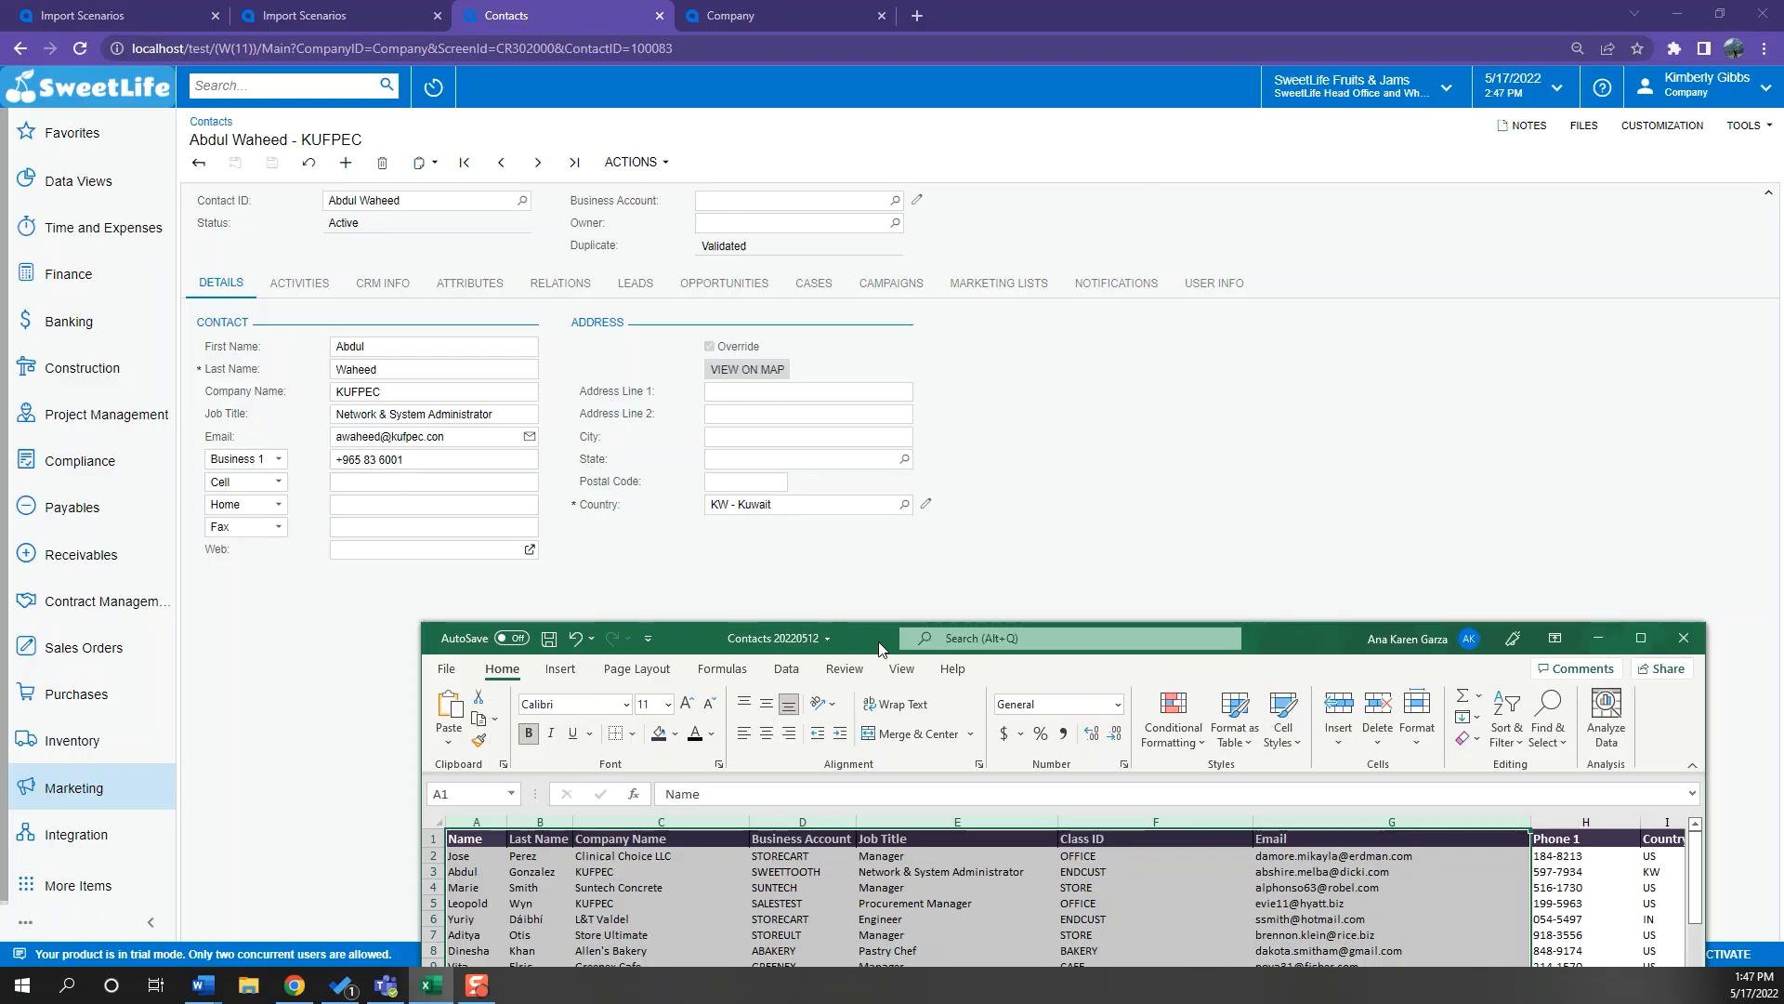
{"action": "left_click_drag", "start_coordinate": [868, 649], "coordinate": [793, 587]}
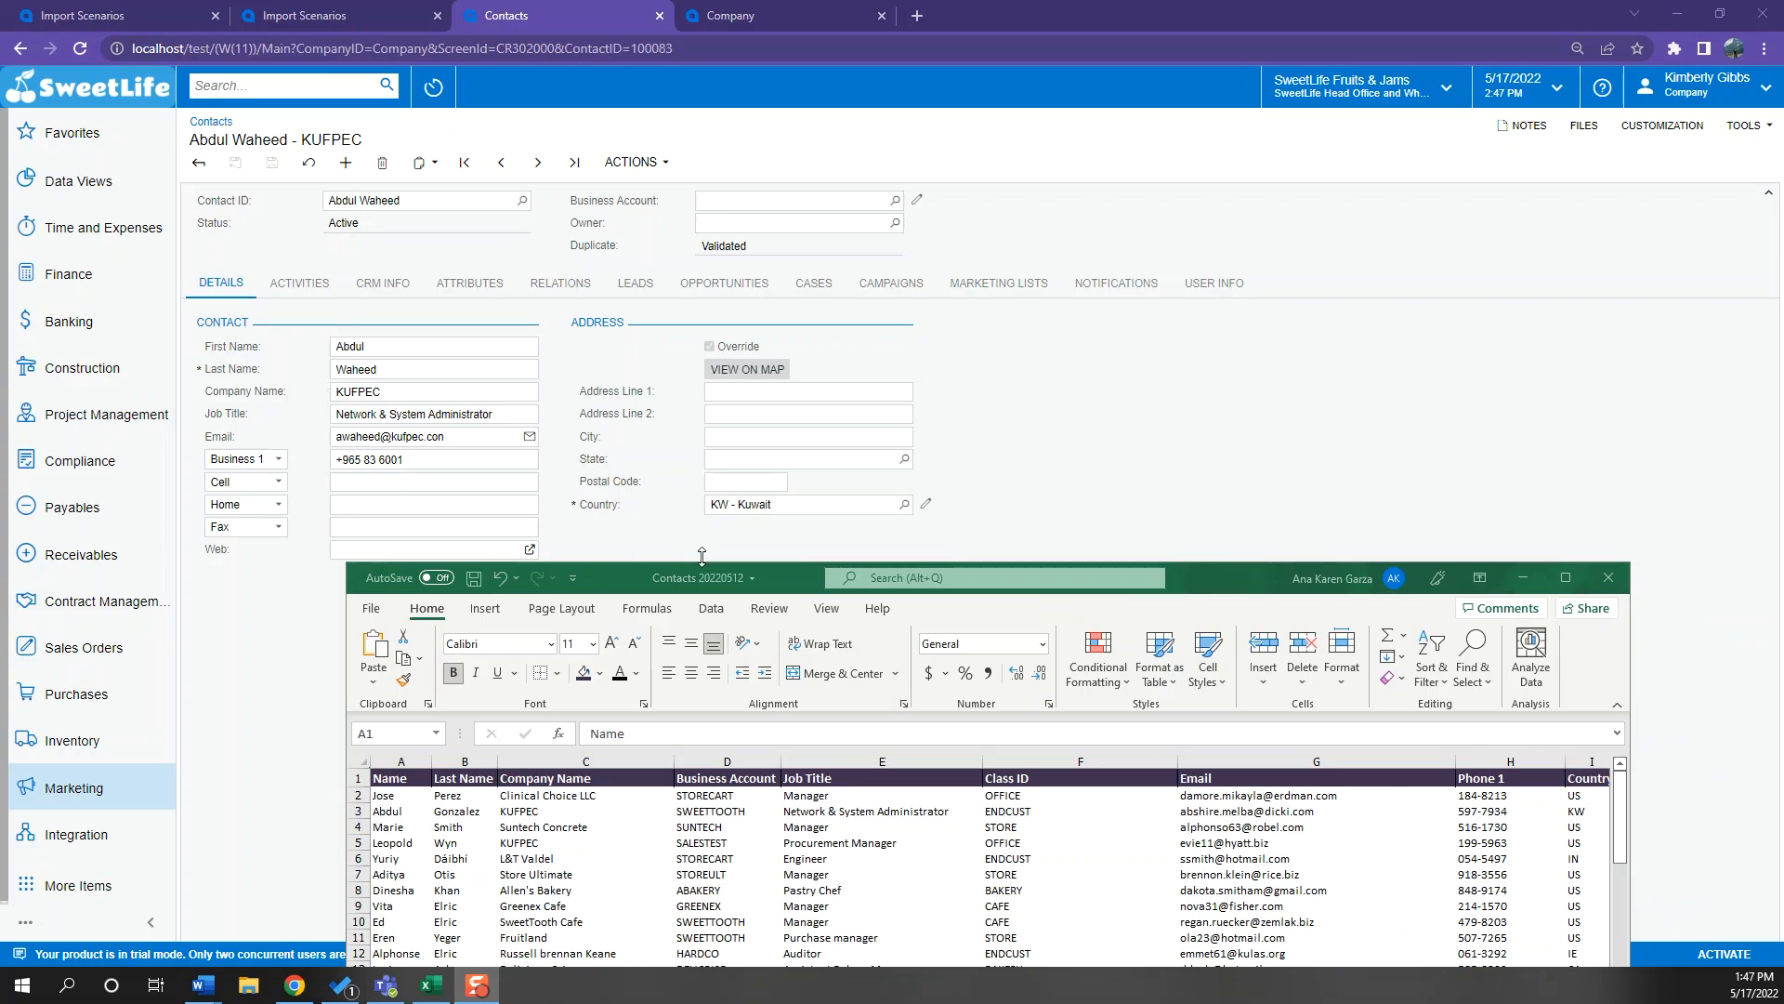
{"action": "left_click", "coordinate": [774, 578]}
{"action": "left_click_drag", "start_coordinate": [774, 578], "coordinate": [686, 555]}
Compare the workbook's name, company, job title, class and email columns with the contact's detail fields, and return to the full record
{"action": "left_click", "coordinate": [314, 788]}
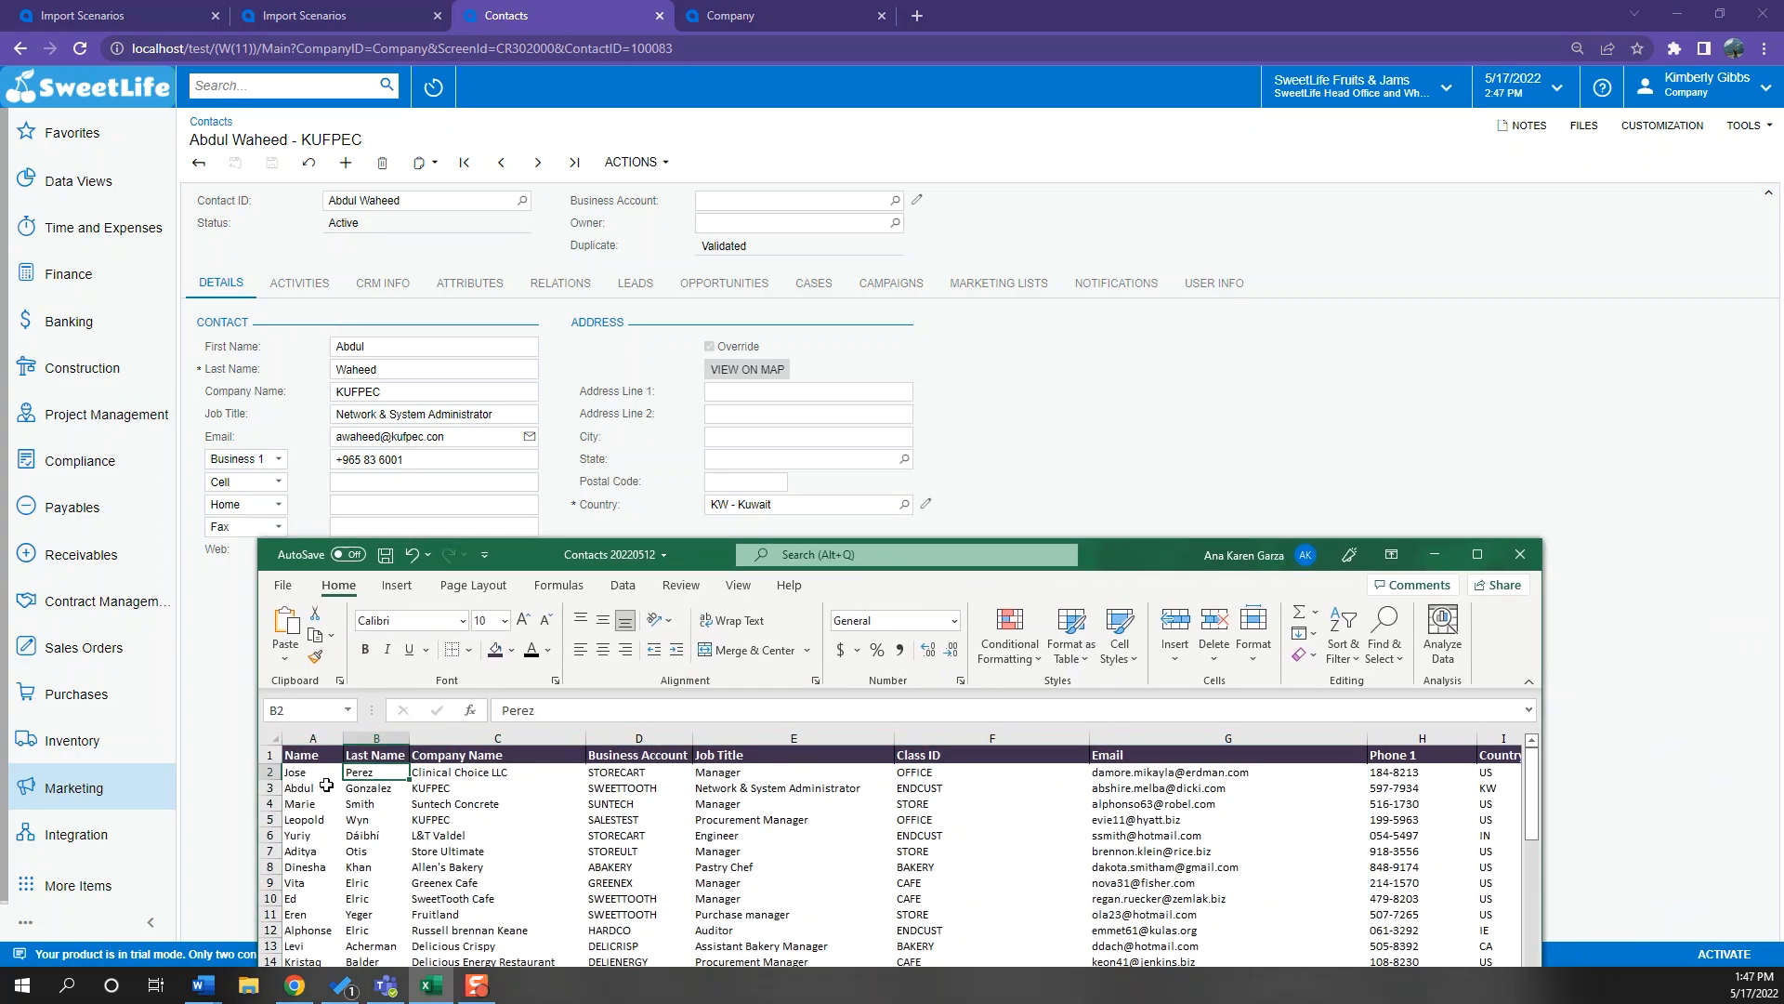
{"action": "left_click_drag", "start_coordinate": [383, 792], "coordinate": [386, 799]}
{"action": "left_click", "coordinate": [437, 789]}
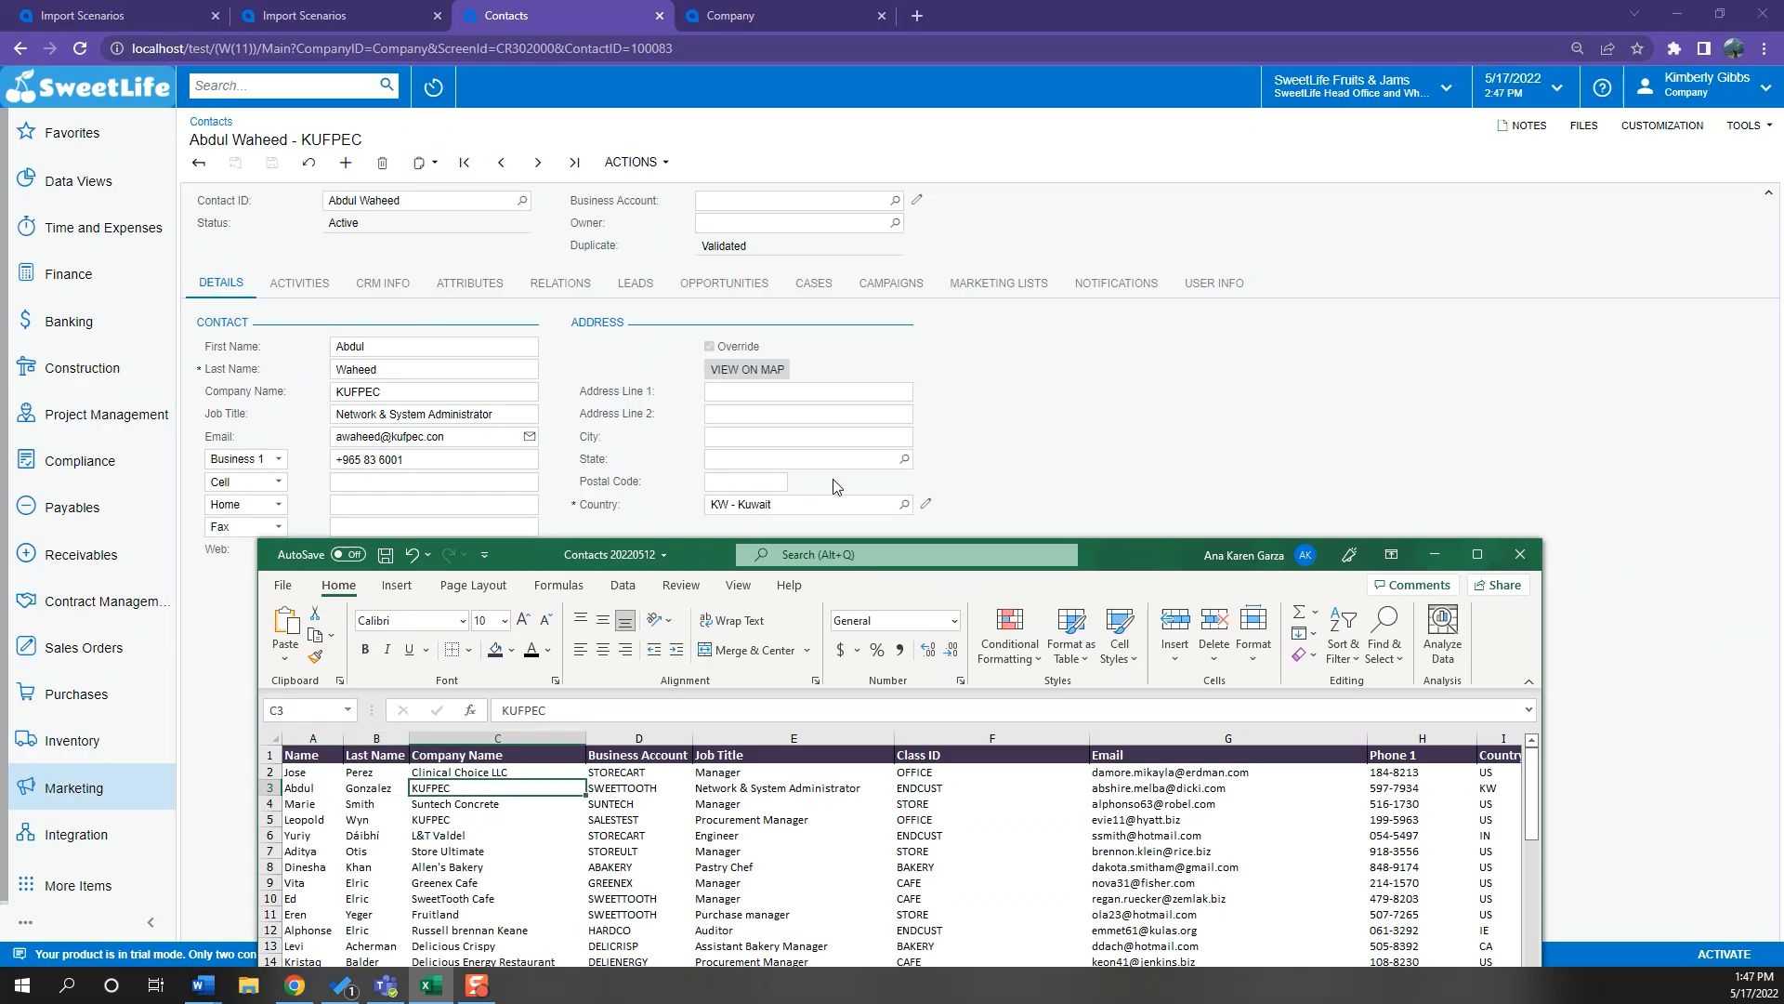
{"action": "left_click", "coordinate": [852, 819]}
{"action": "left_click", "coordinate": [948, 805]}
{"action": "left_click", "coordinate": [1269, 773]}
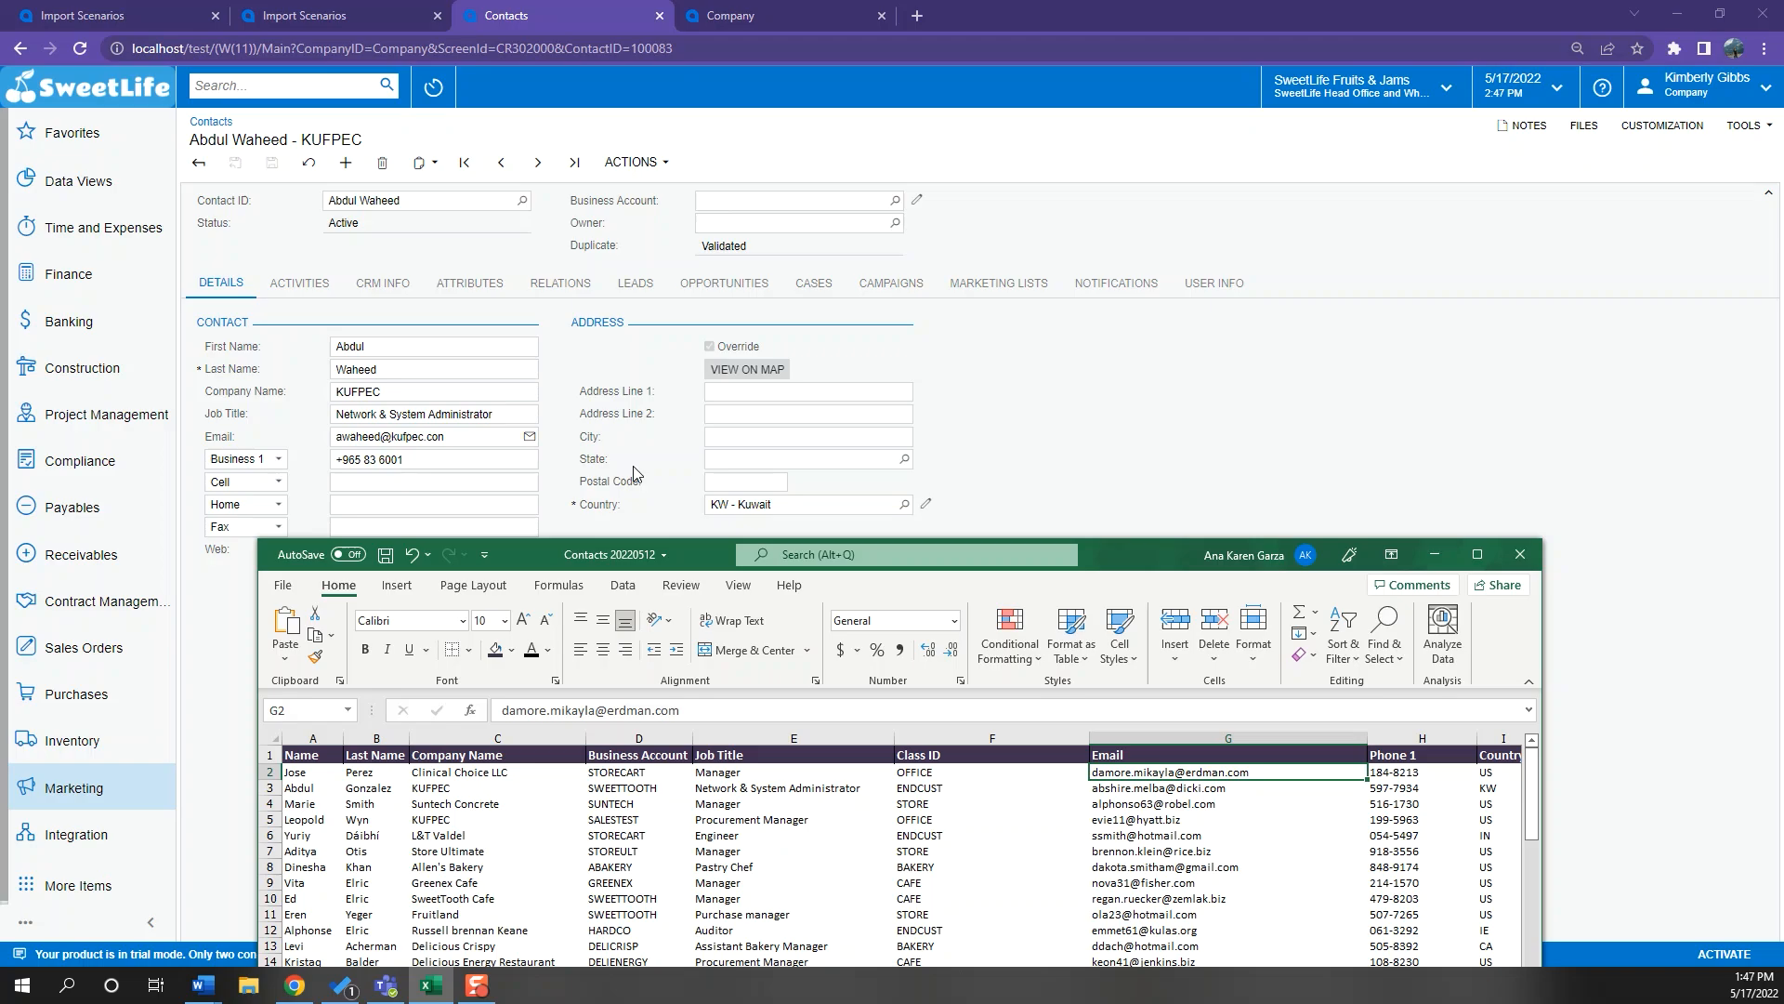
{"action": "left_click", "coordinate": [1425, 554]}
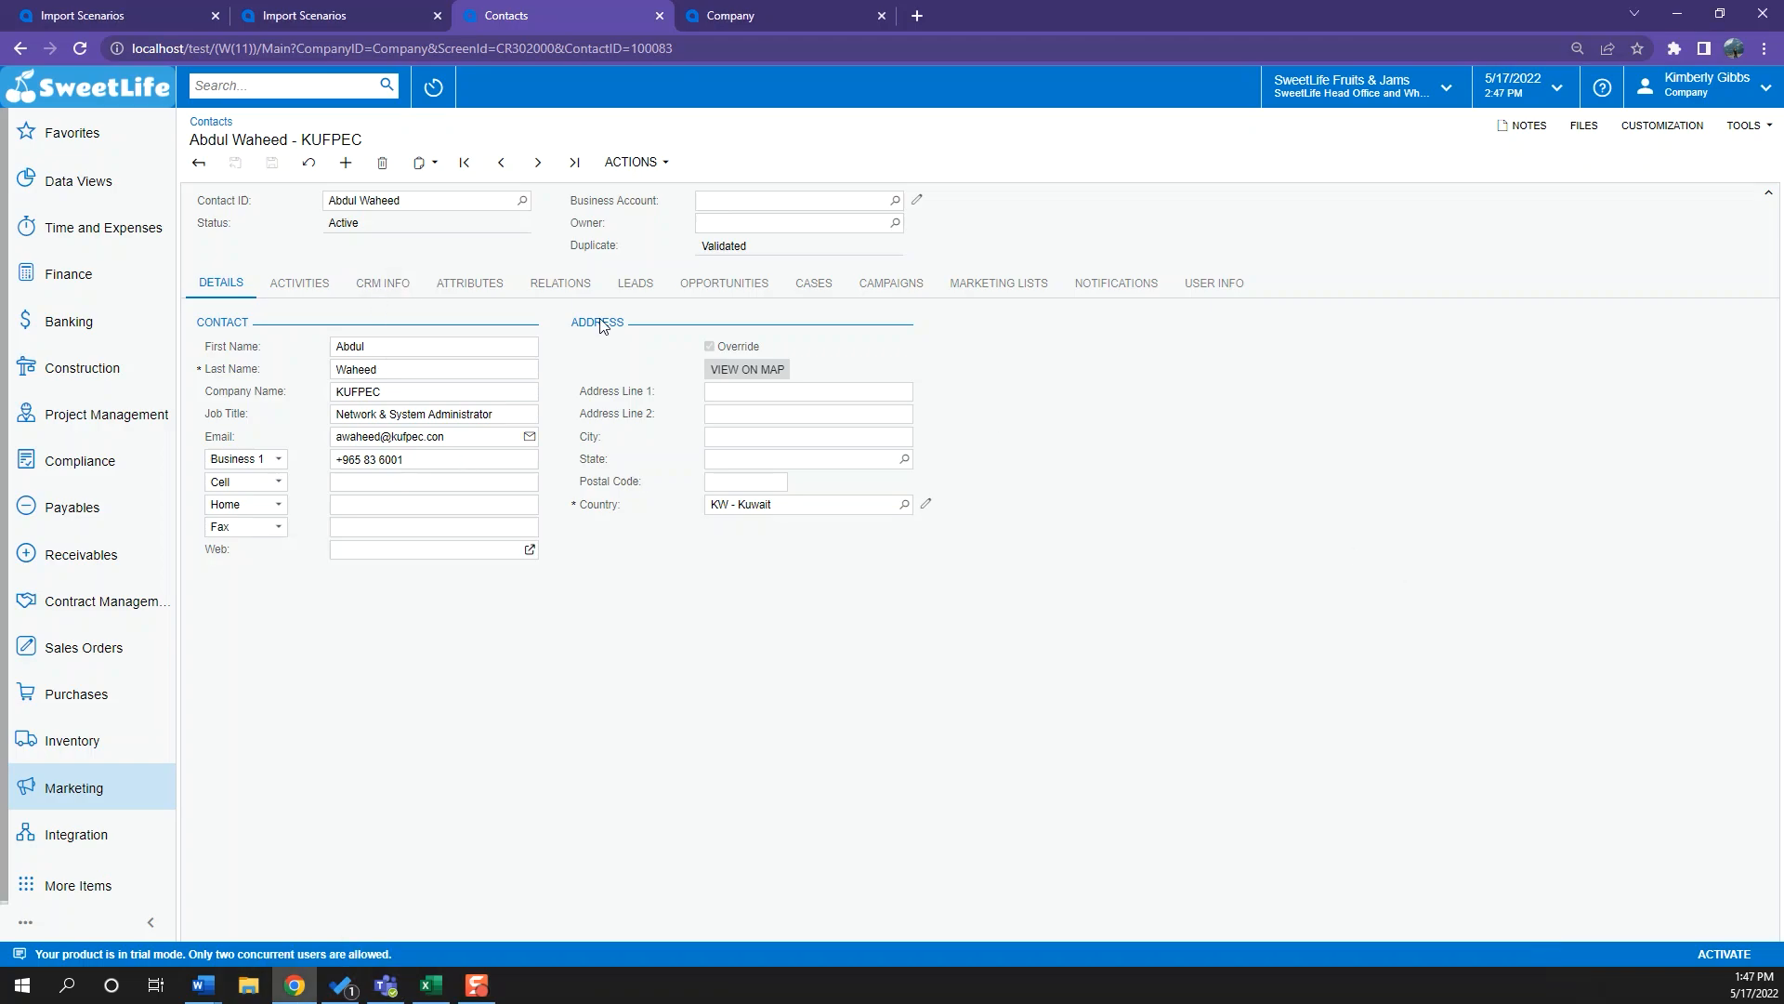
Examine the contact's CRM info, marketing lists and campaigns
{"action": "left_click", "coordinate": [399, 298]}
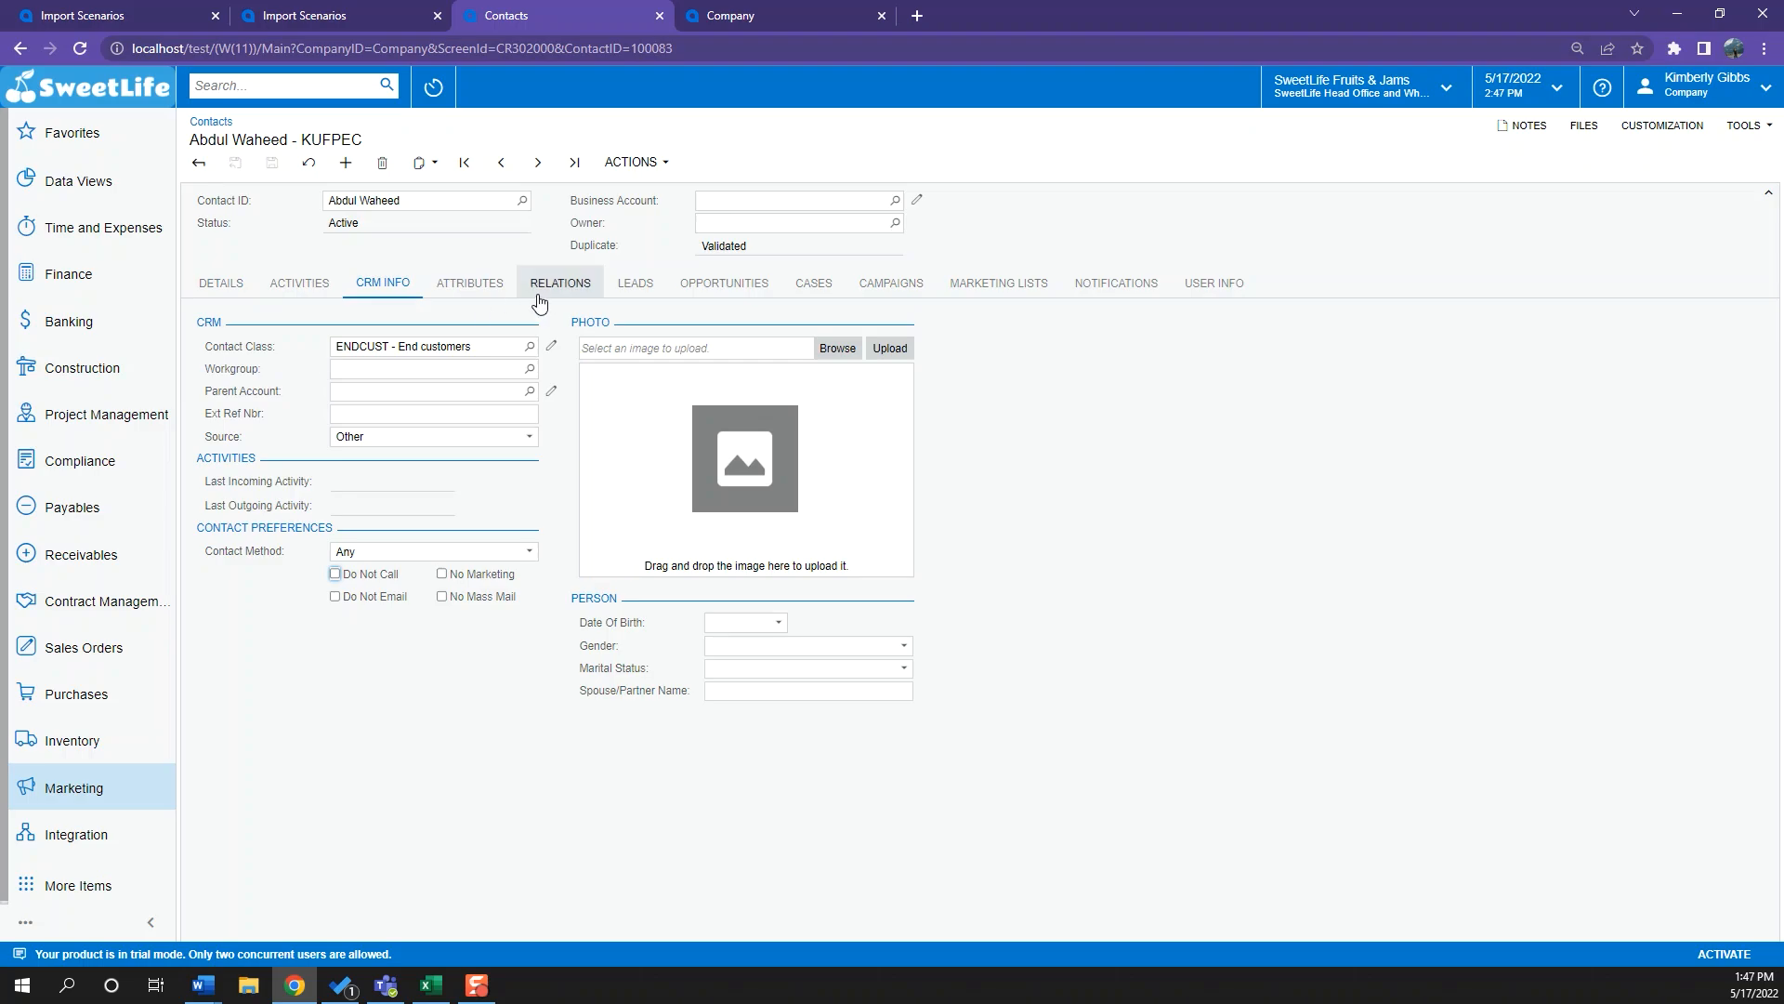
{"action": "left_click", "coordinate": [1006, 284]}
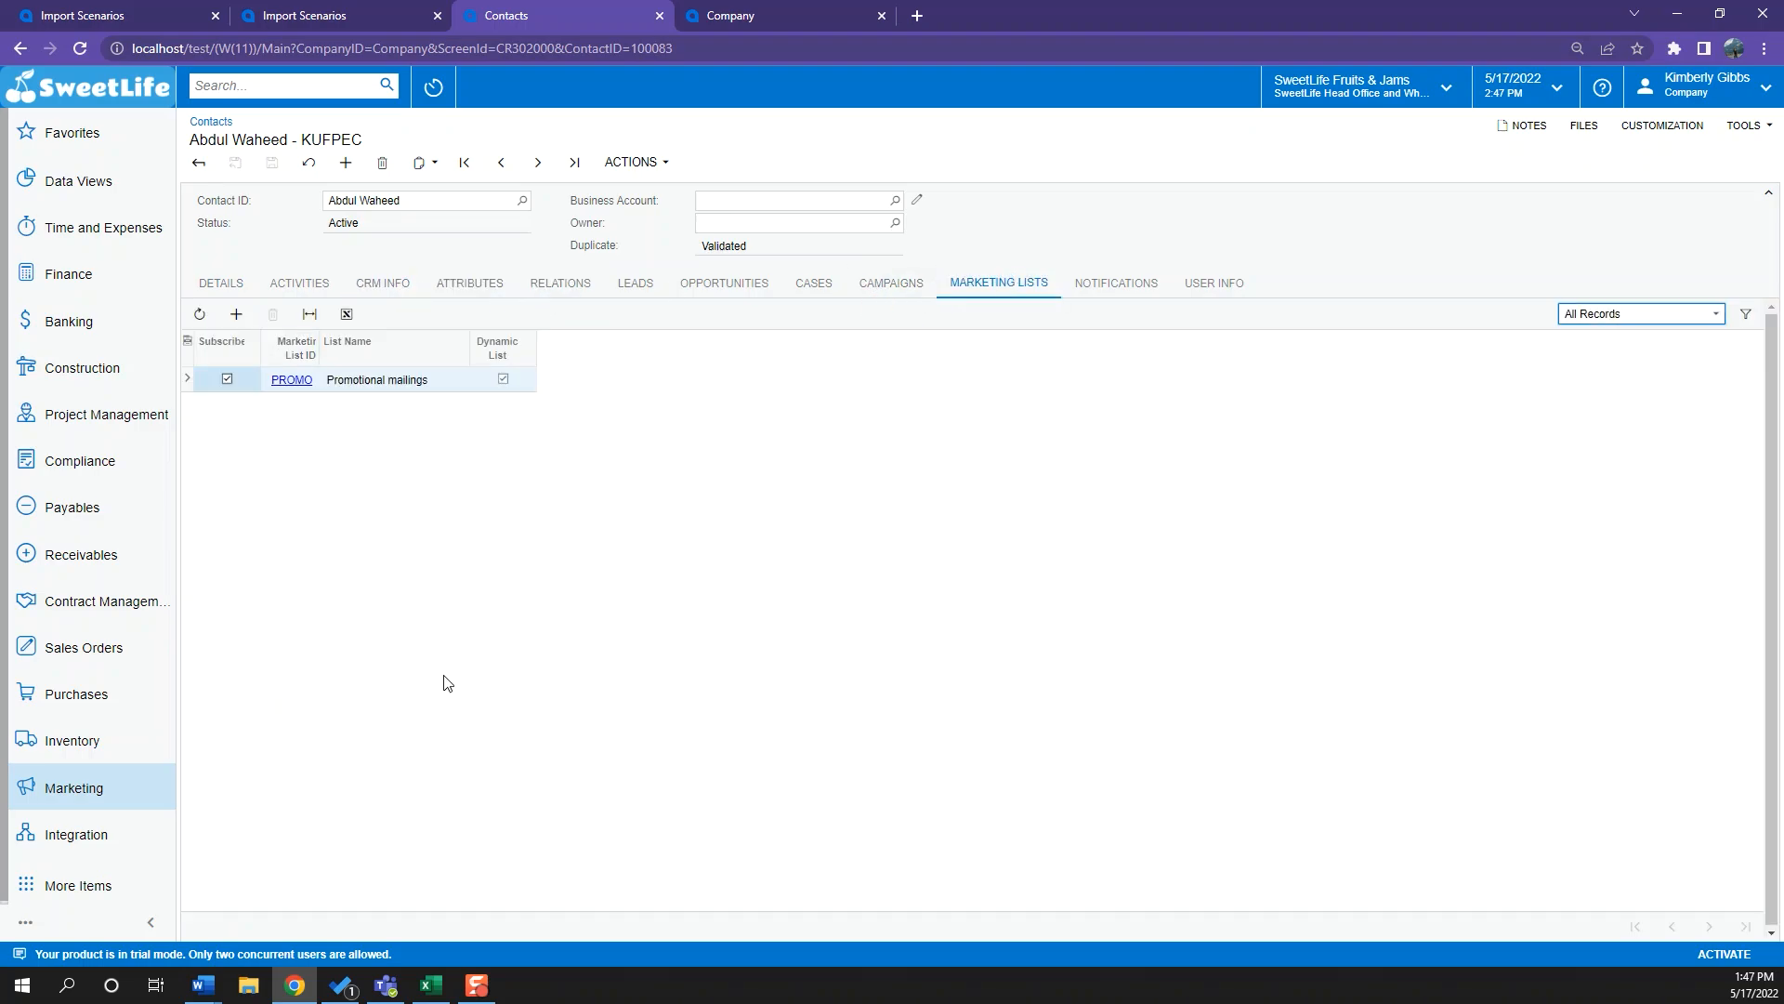
{"action": "left_click", "coordinate": [882, 294]}
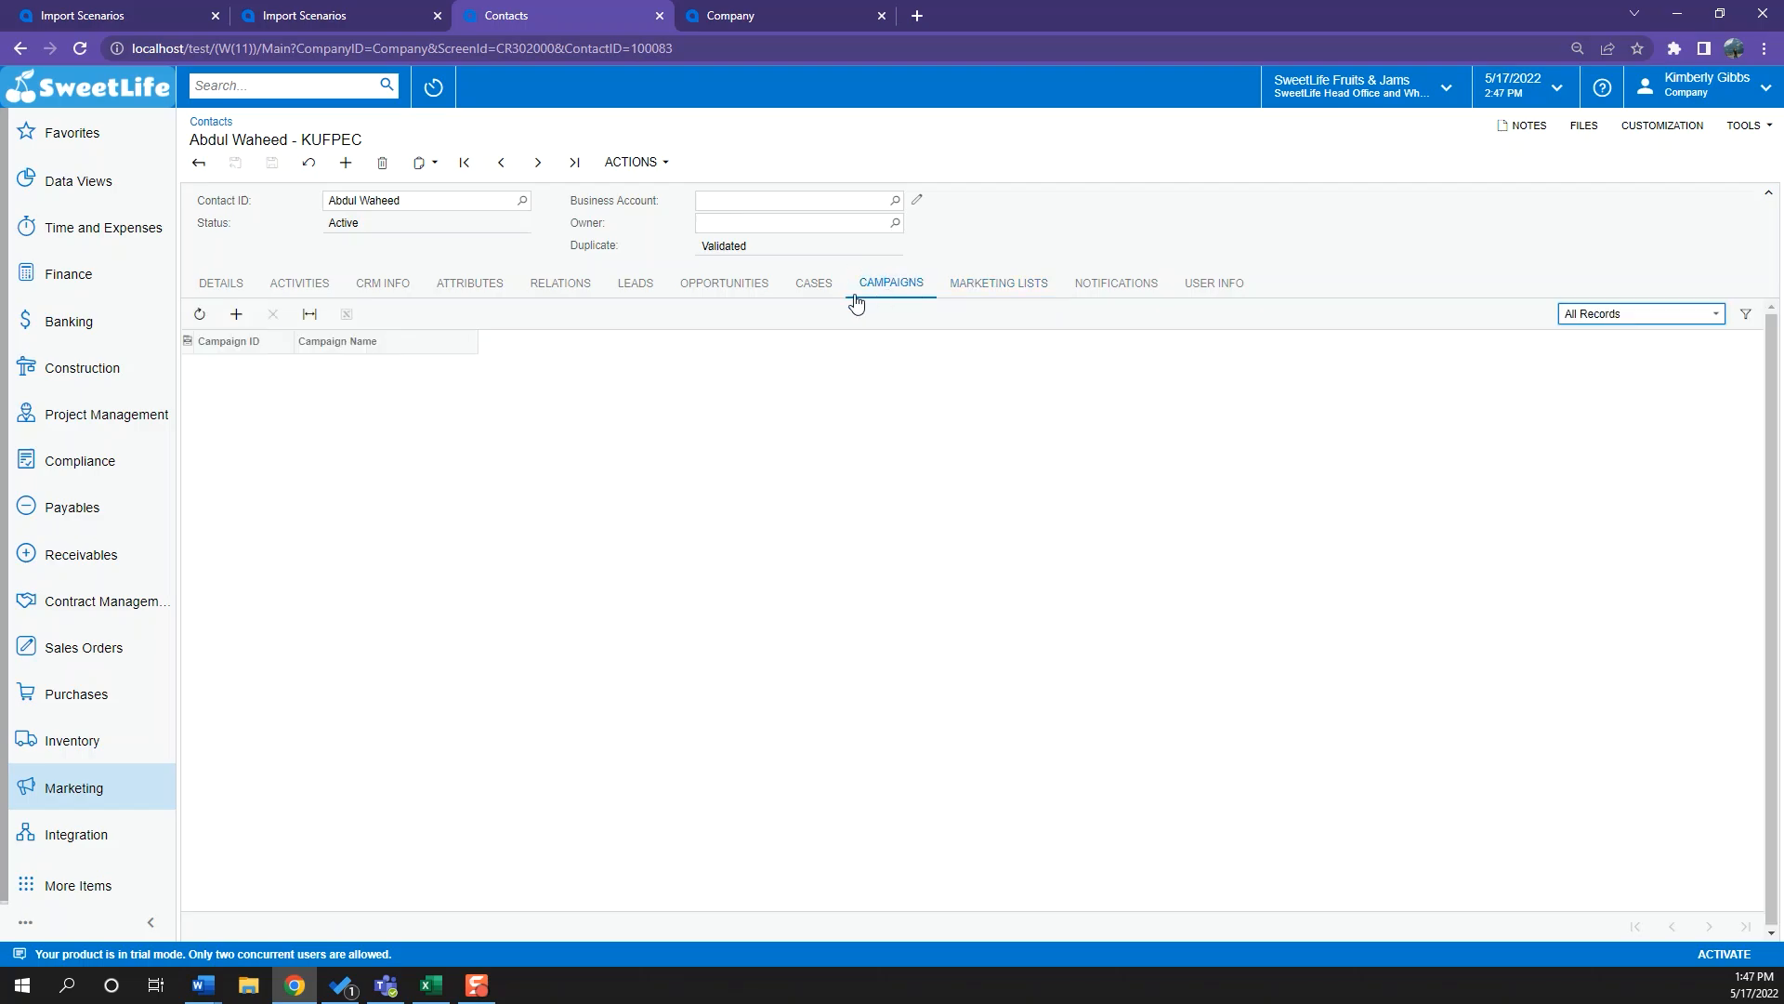
Check the campaigns available for a new campaign row on the contact against the columns in the Excel workbook
{"action": "left_click", "coordinate": [431, 985]}
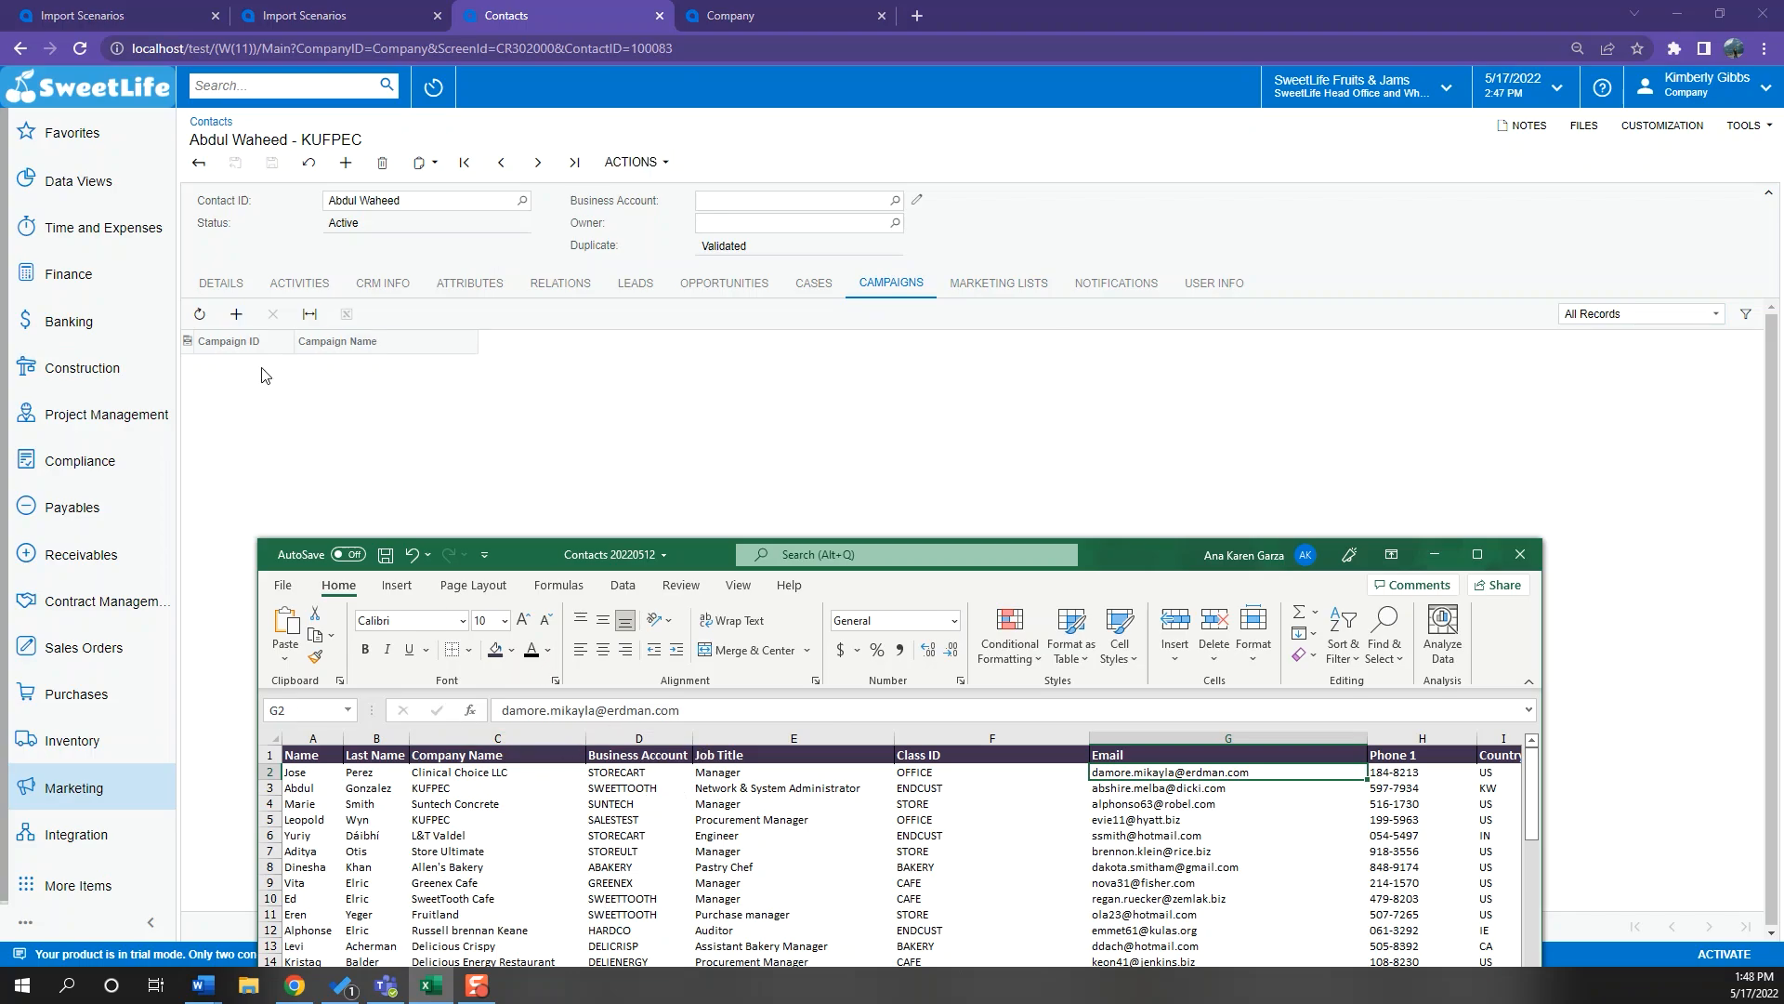
{"action": "left_click", "coordinate": [280, 385]}
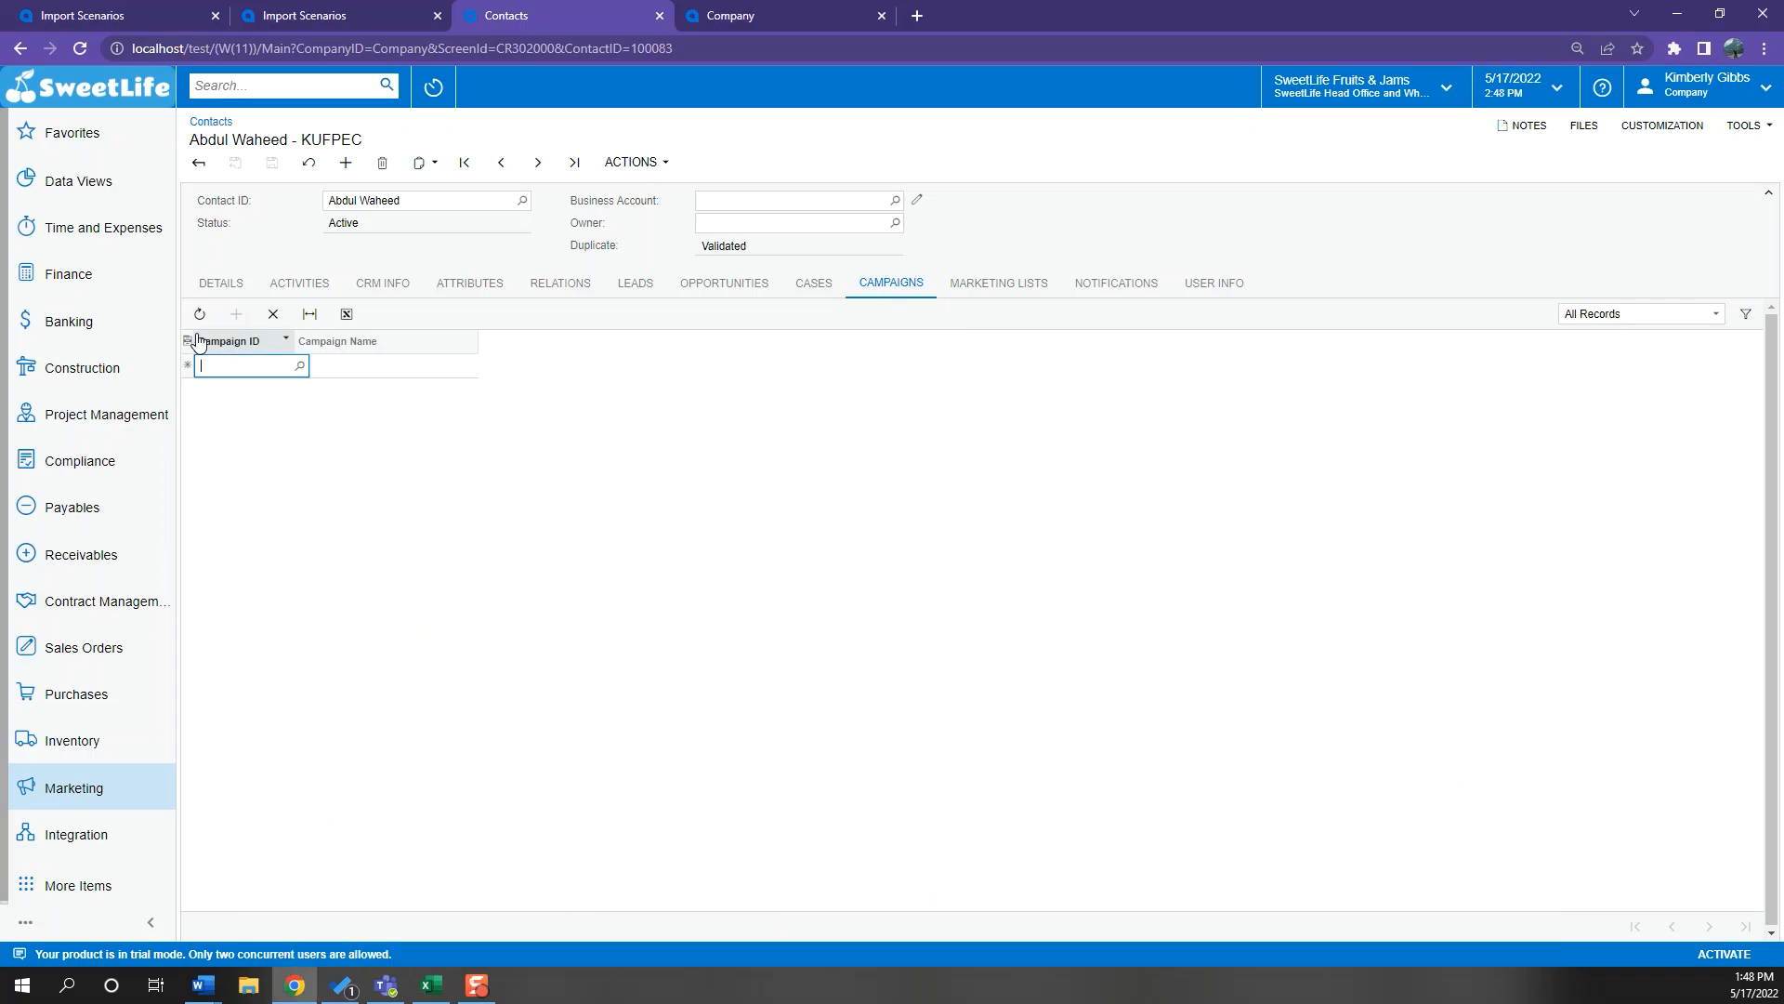
{"action": "left_click", "coordinate": [300, 366]}
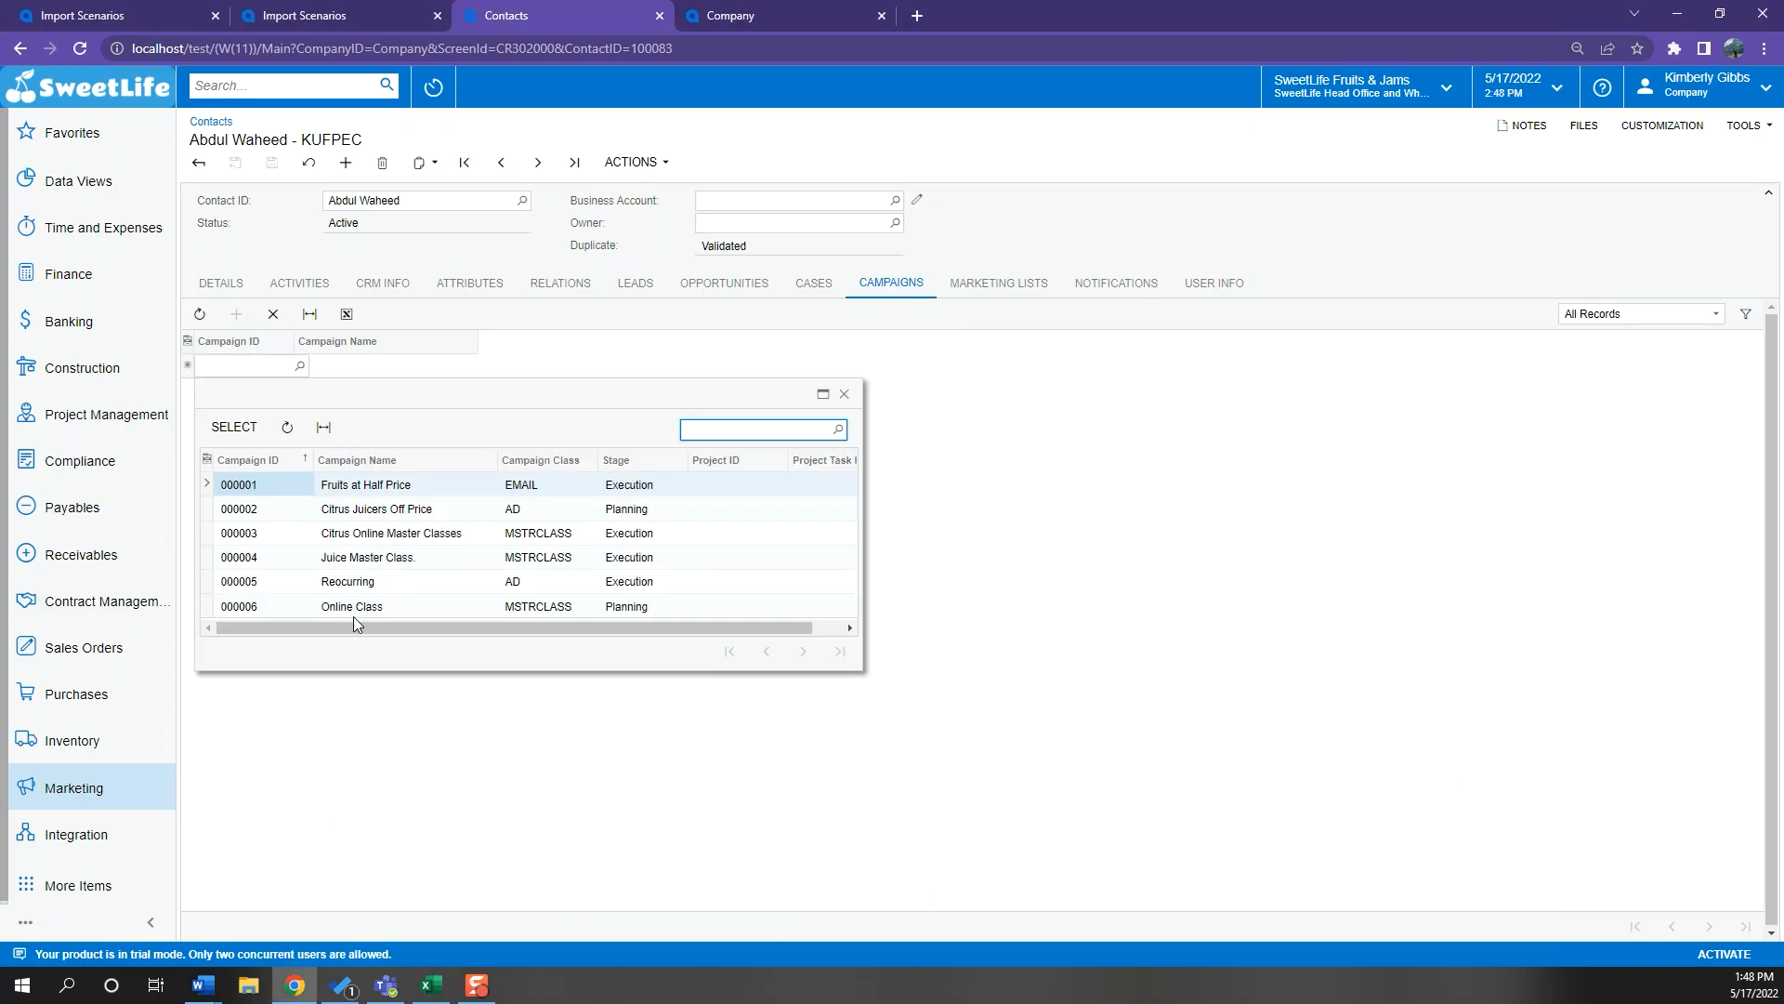
{"action": "left_click", "coordinate": [432, 986]}
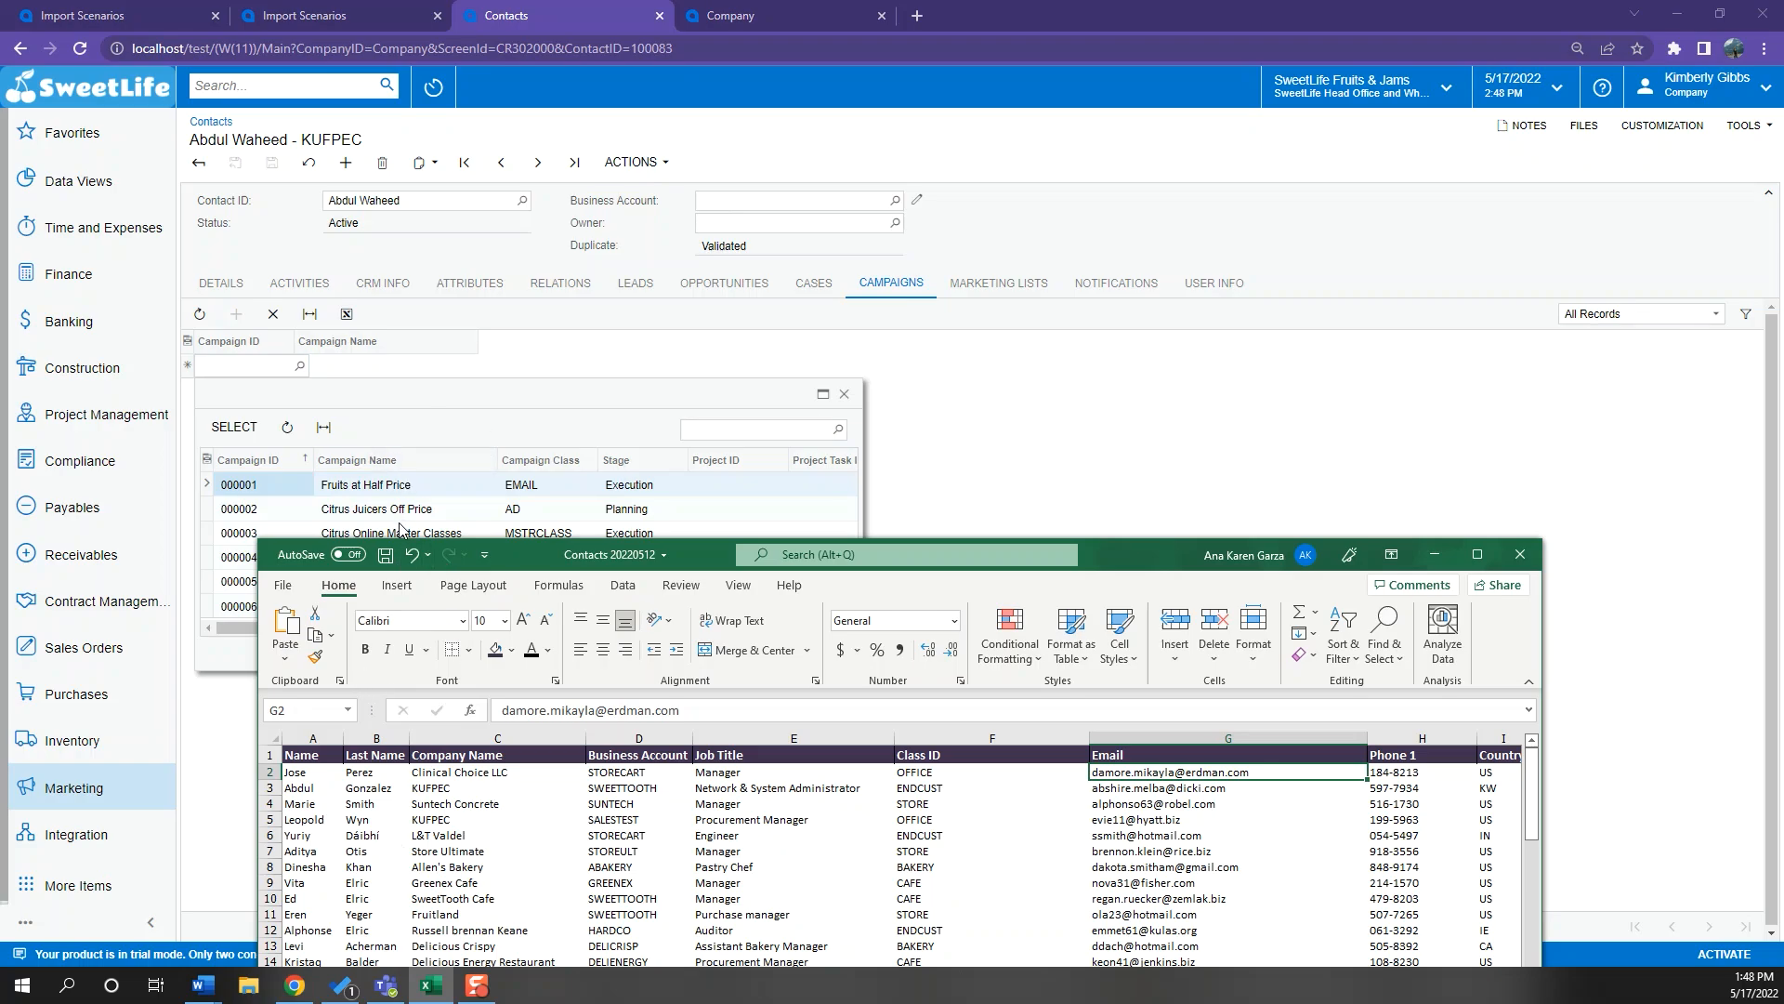
{"action": "left_click", "coordinate": [783, 735]}
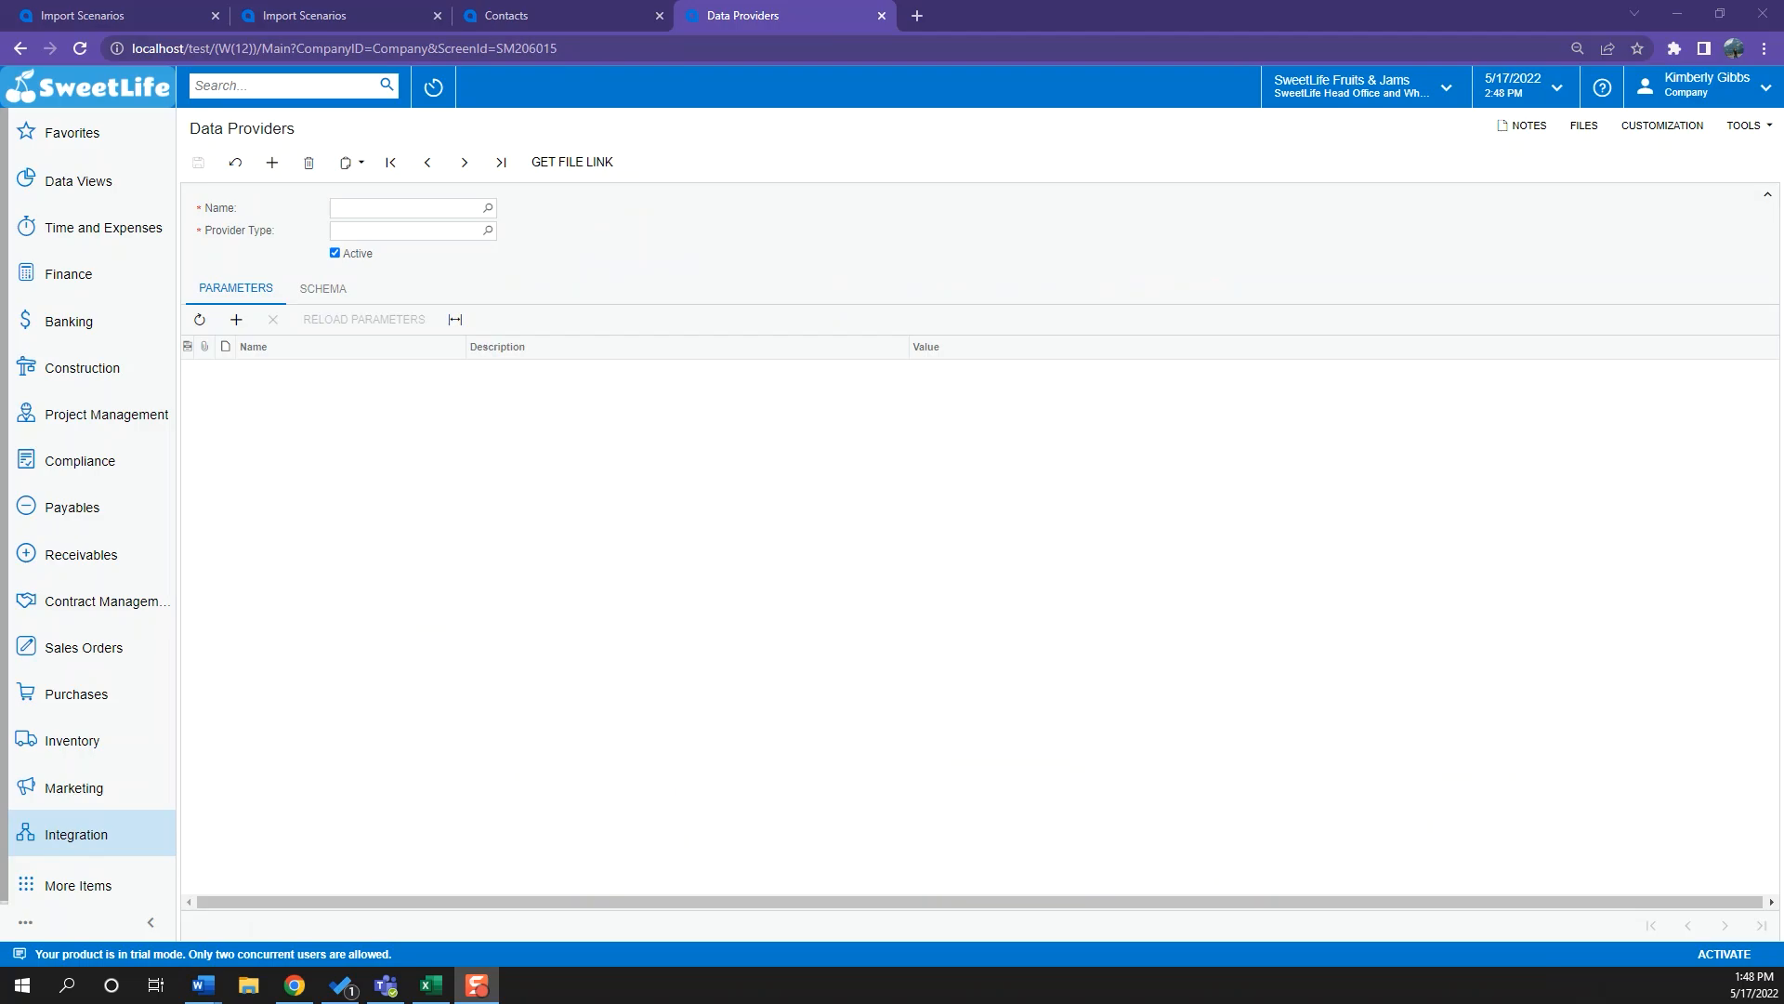
Open the Data Providers form from the Integration workspace and choose Excel Provider as the provider type
{"action": "left_click", "coordinate": [121, 841]}
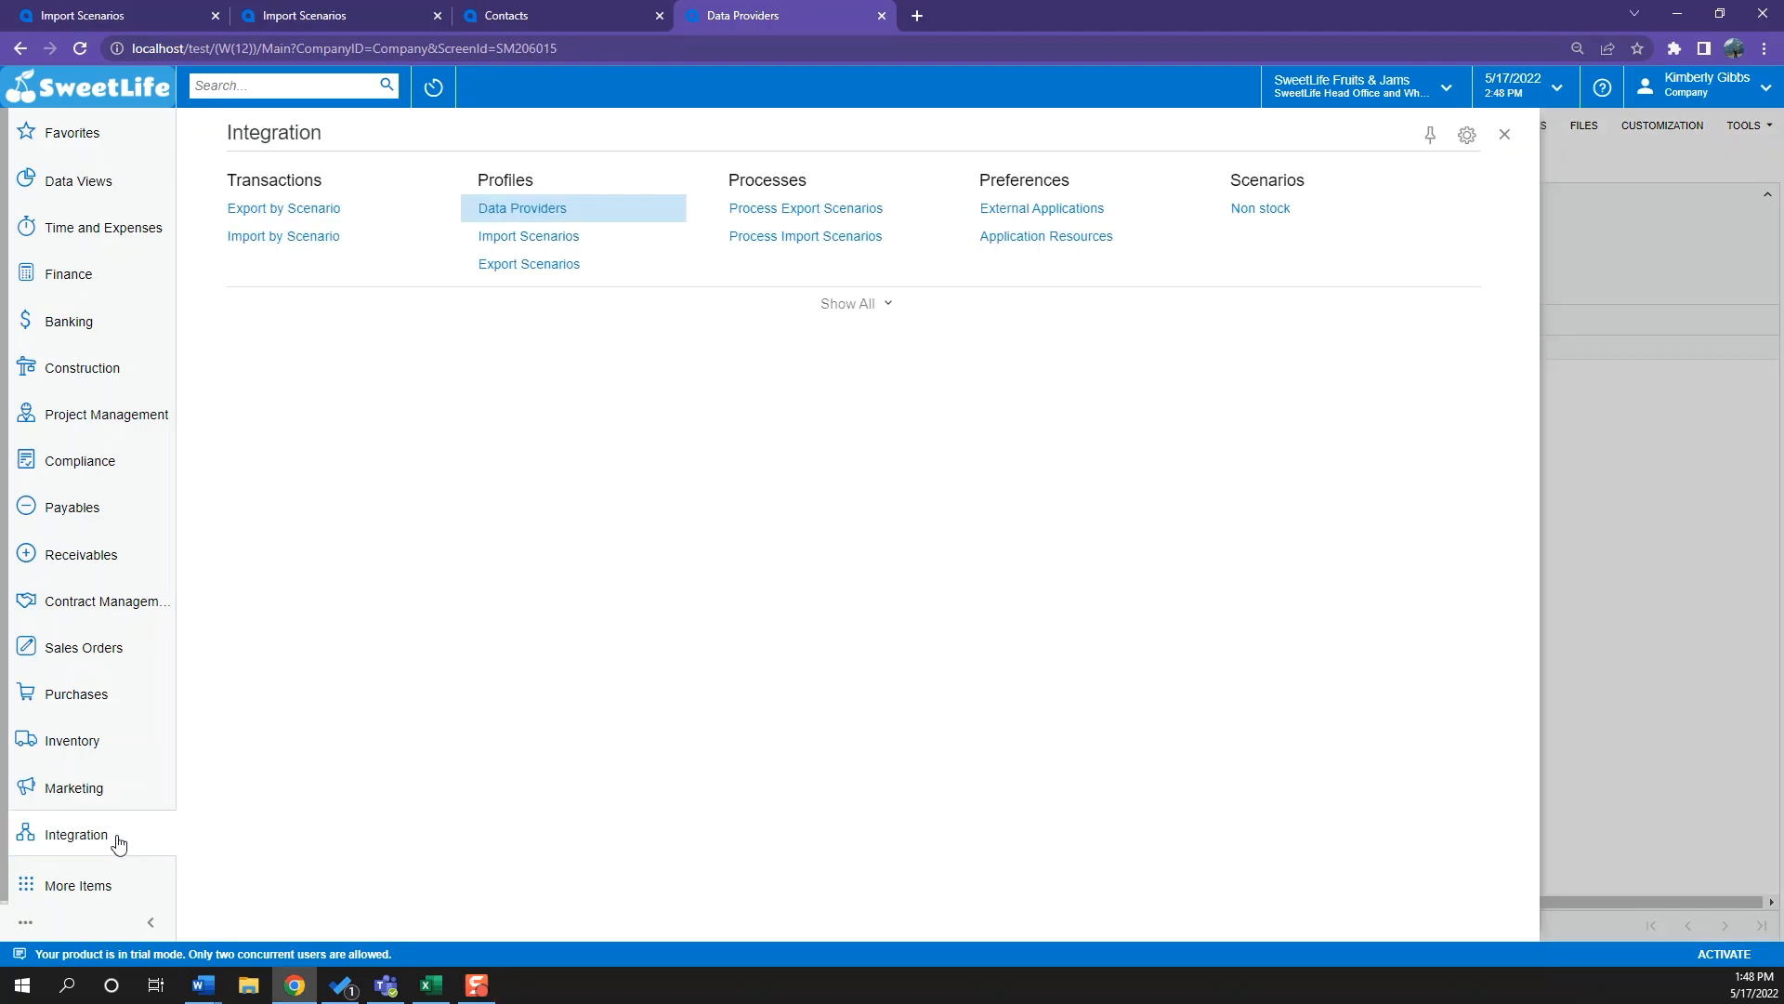
{"action": "left_click", "coordinate": [502, 210]}
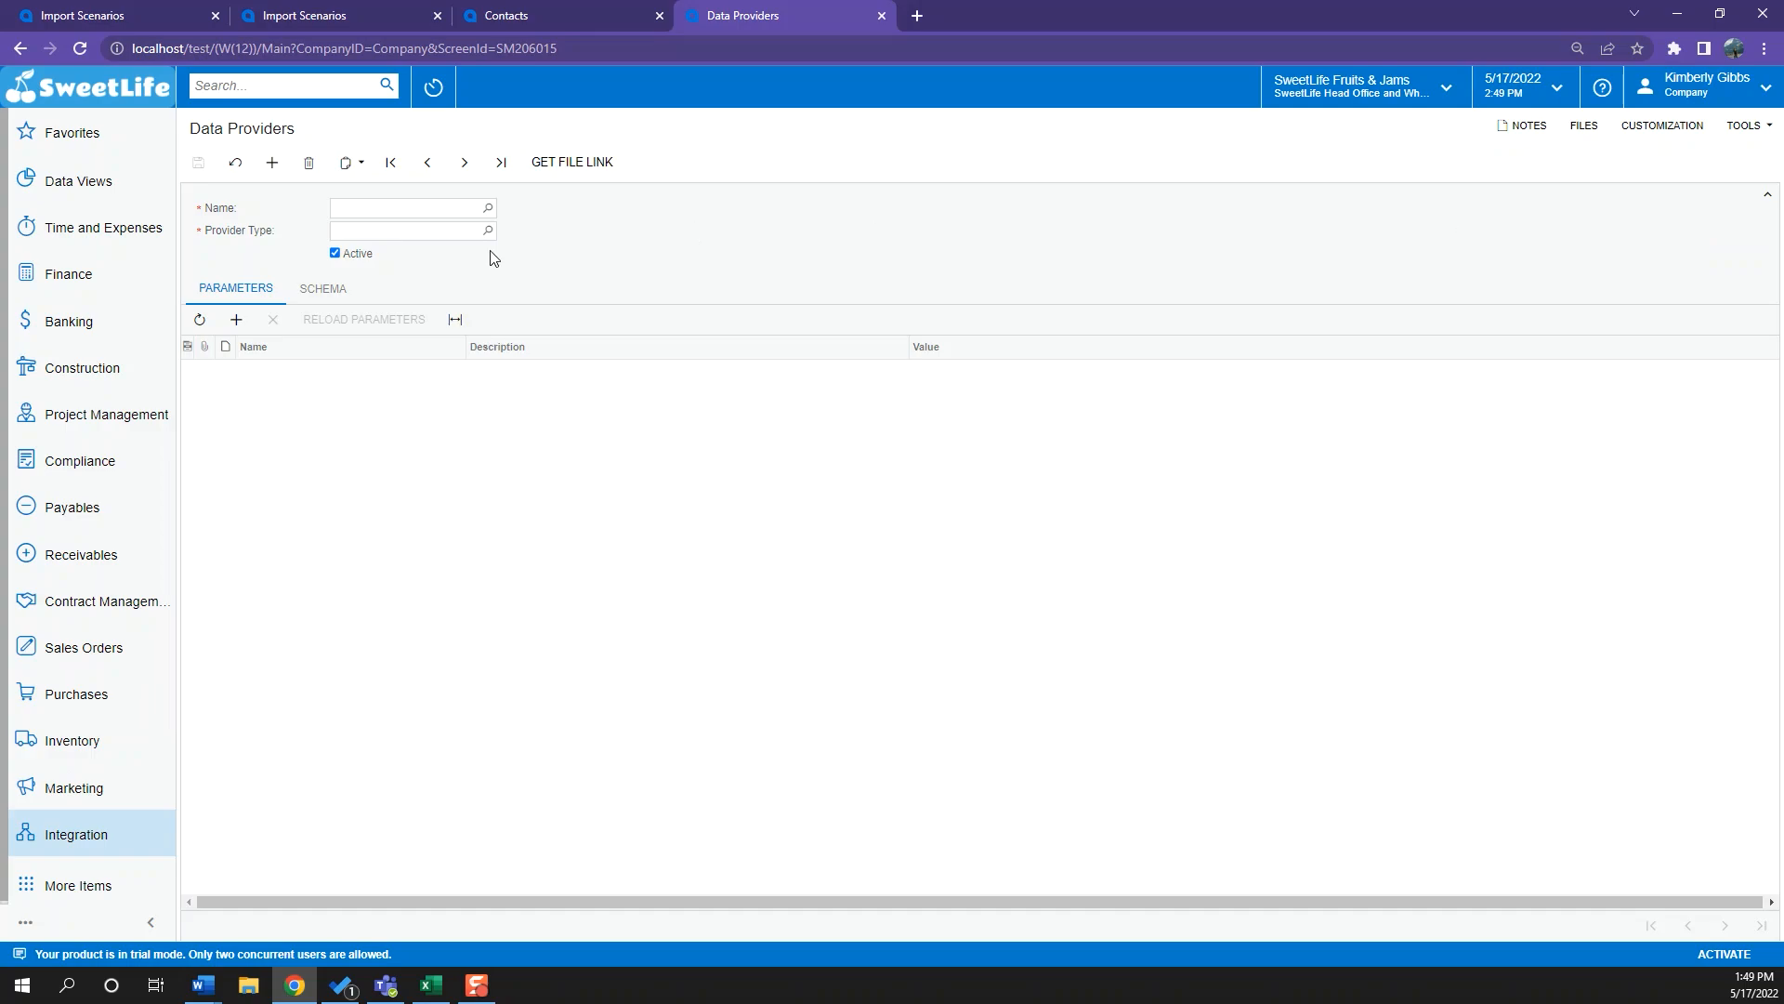
{"action": "left_click", "coordinate": [401, 210]}
{"action": "left_click", "coordinate": [422, 225]}
{"action": "left_click", "coordinate": [487, 232]}
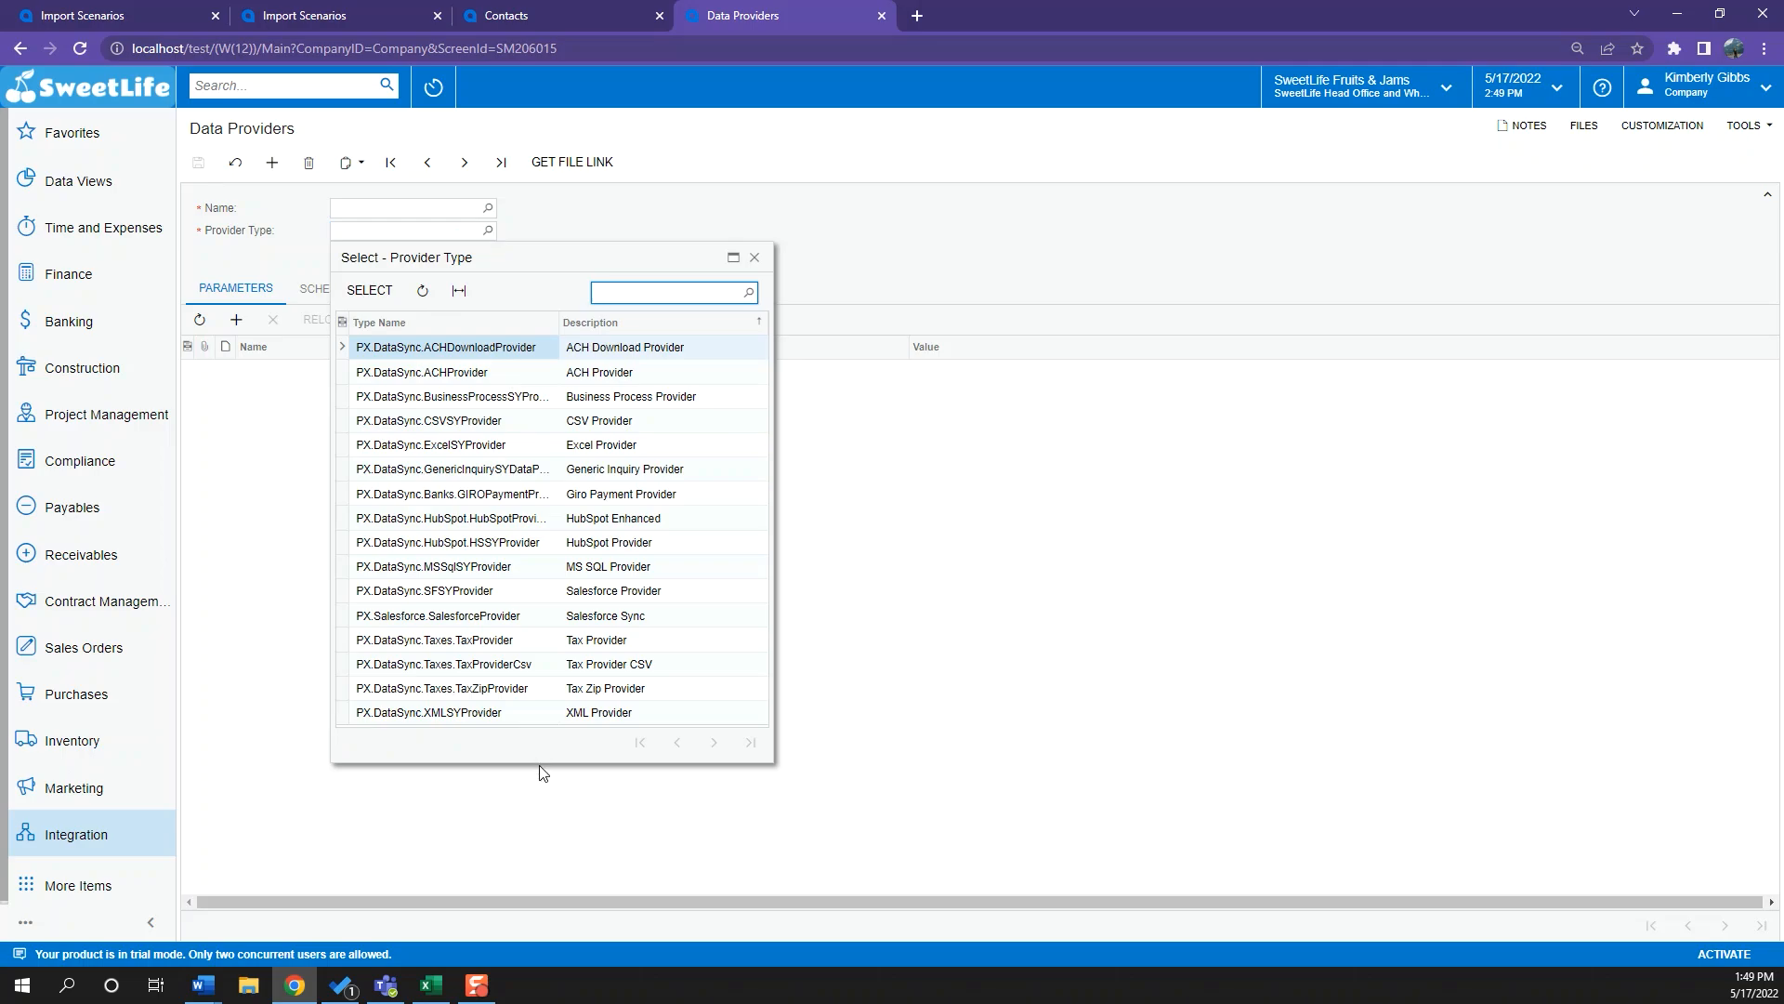
{"action": "left_click_drag", "start_coordinate": [539, 763], "coordinate": [530, 841]}
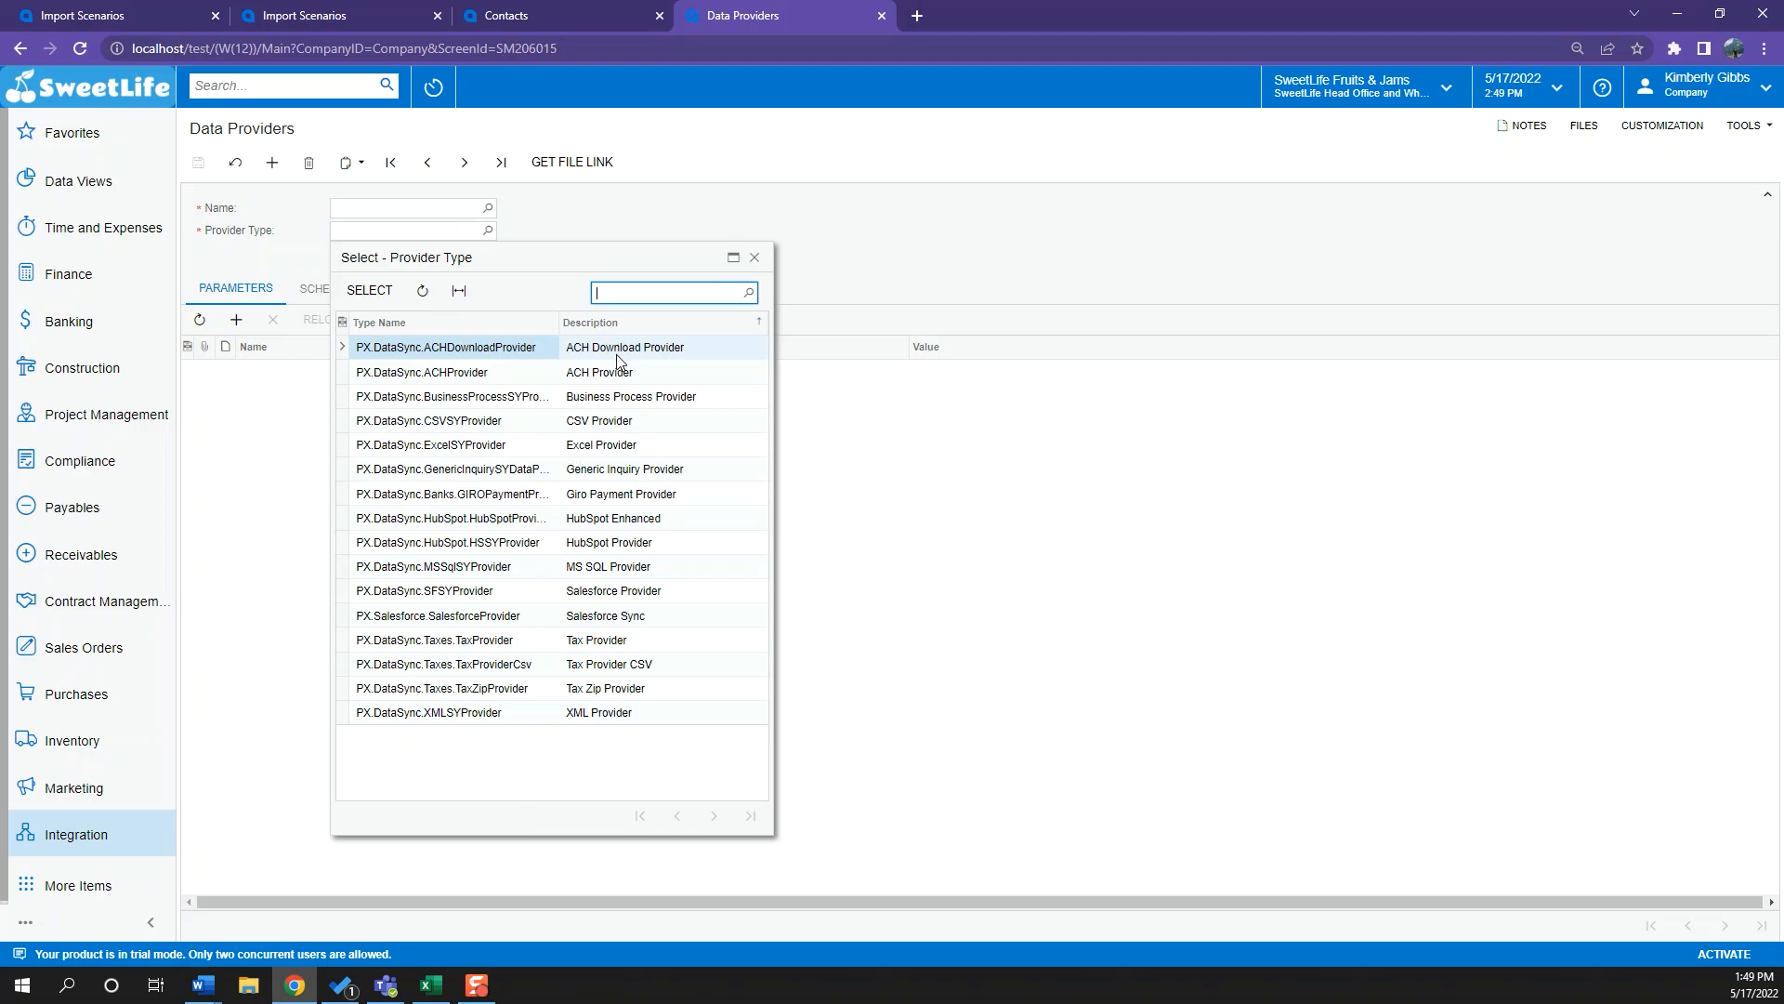
{"action": "left_click", "coordinate": [633, 454]}
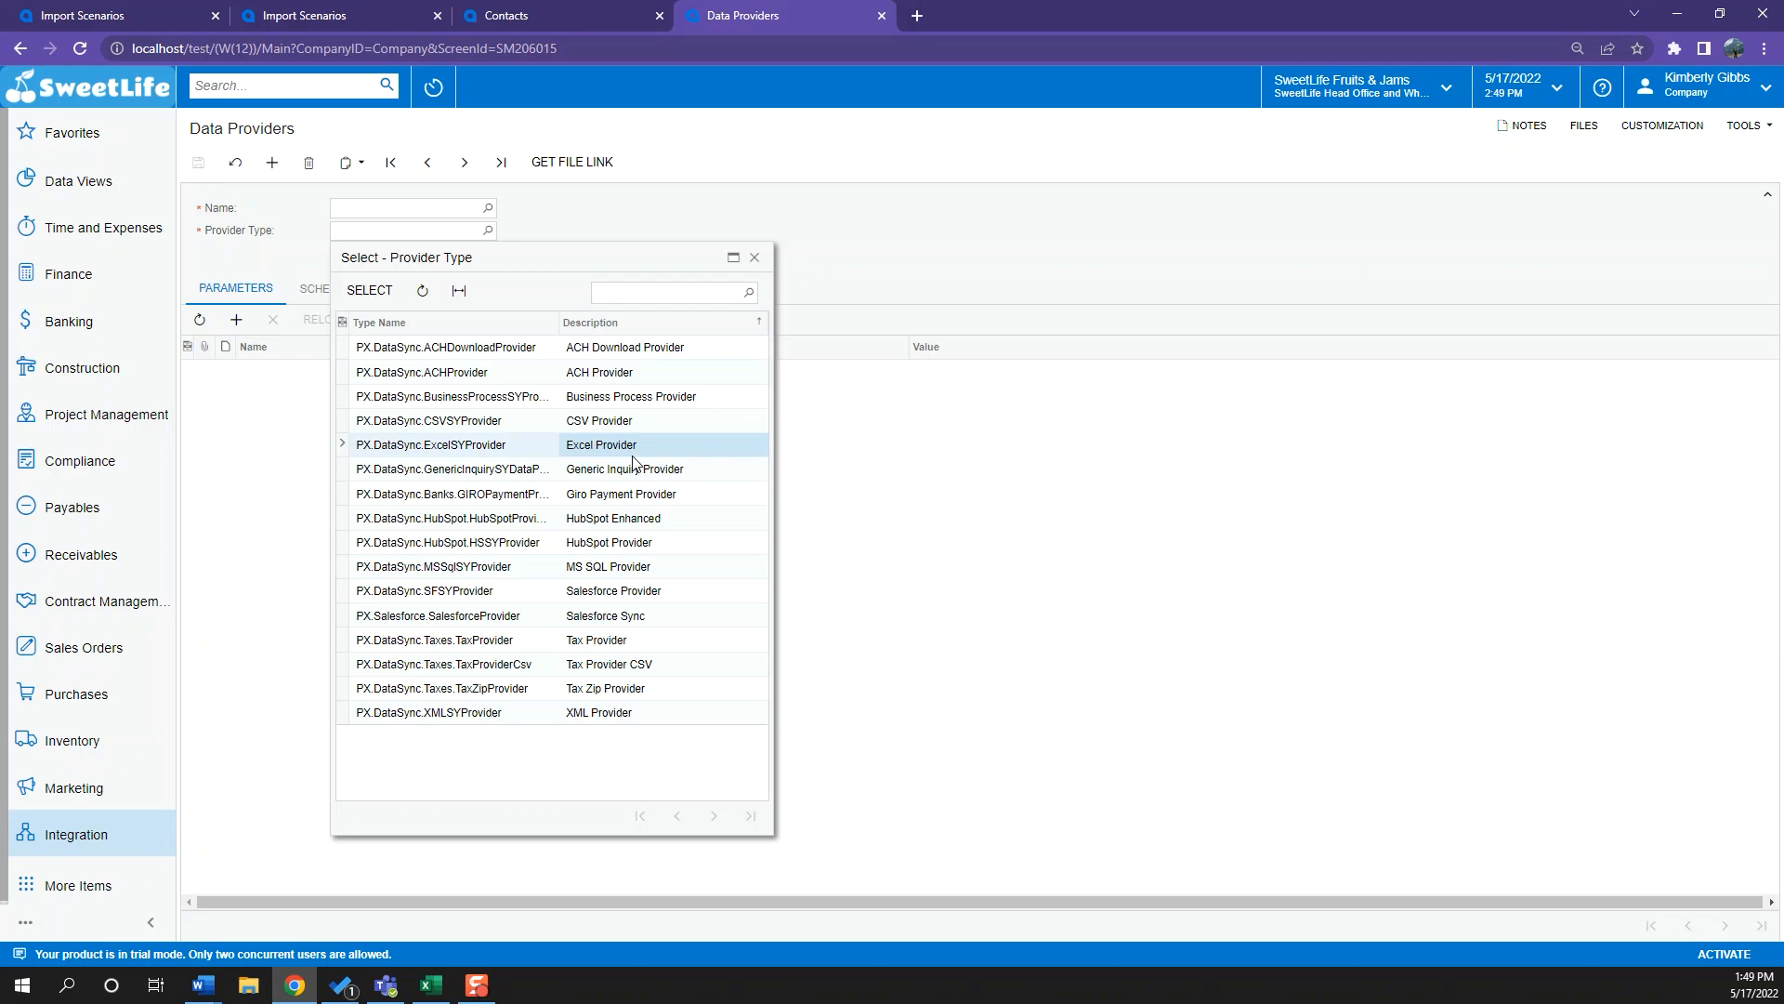
Set the data provider's name to ContactImport and open its attached files
{"action": "left_click", "coordinate": [398, 202]}
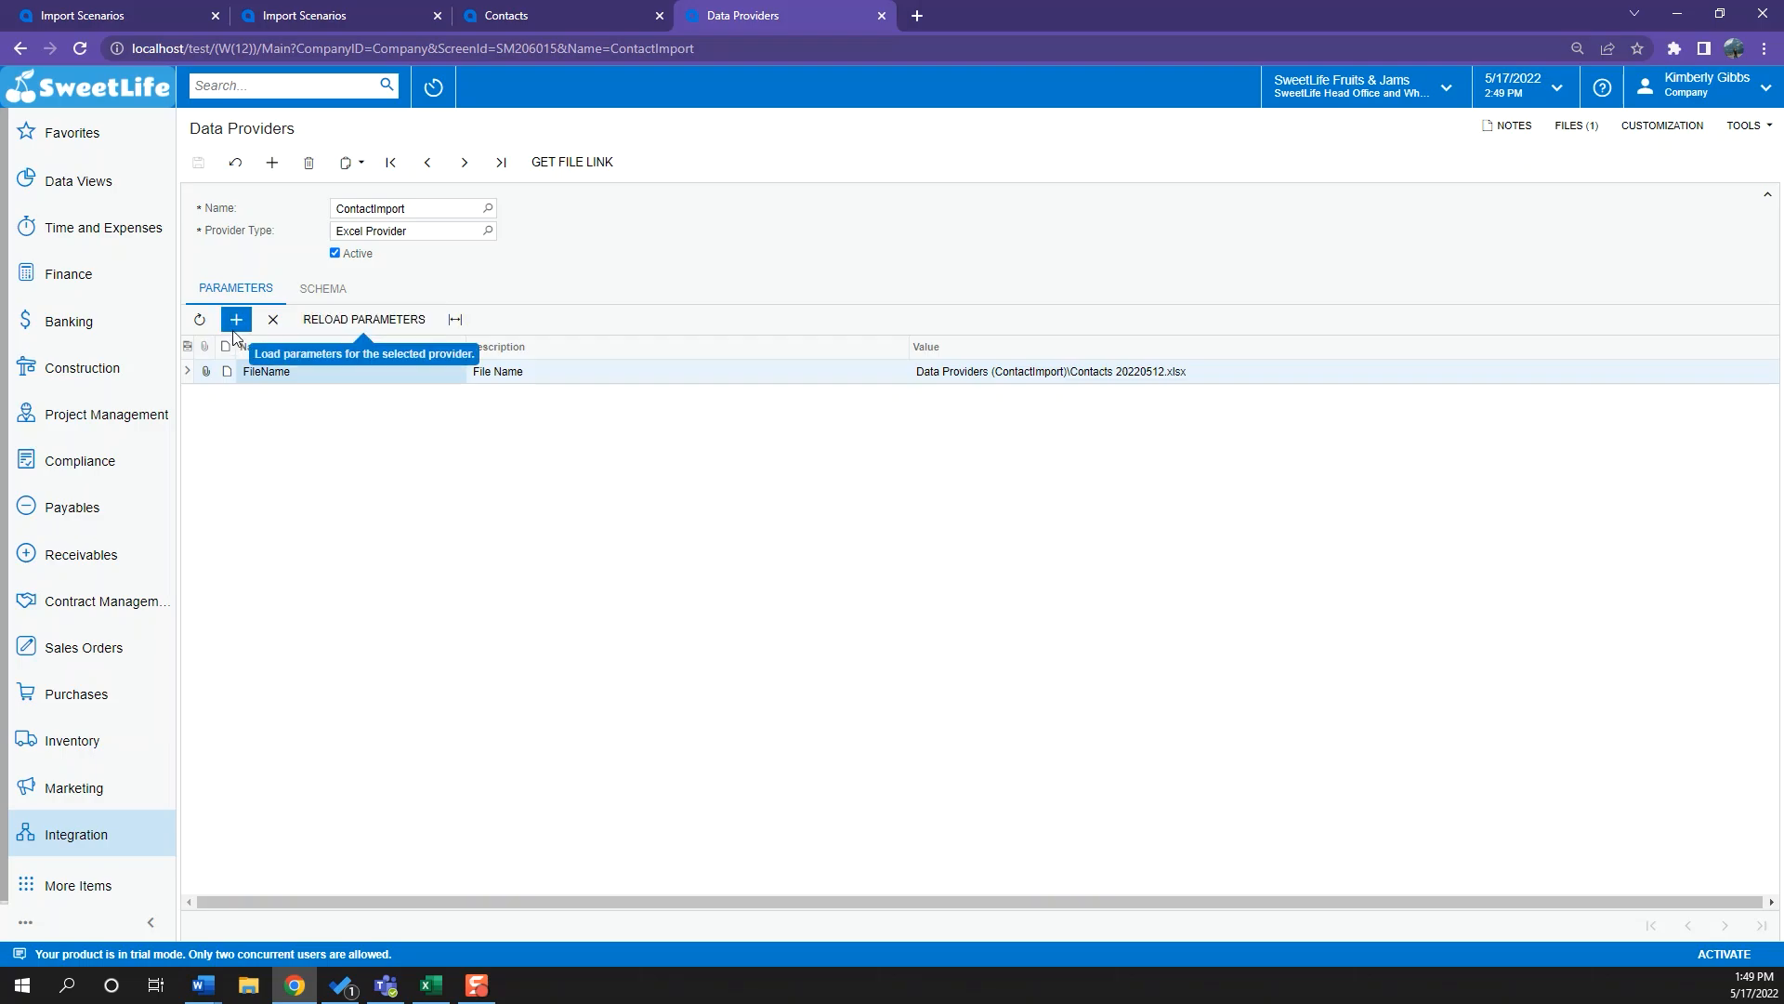
{"action": "left_click", "coordinate": [1577, 128]}
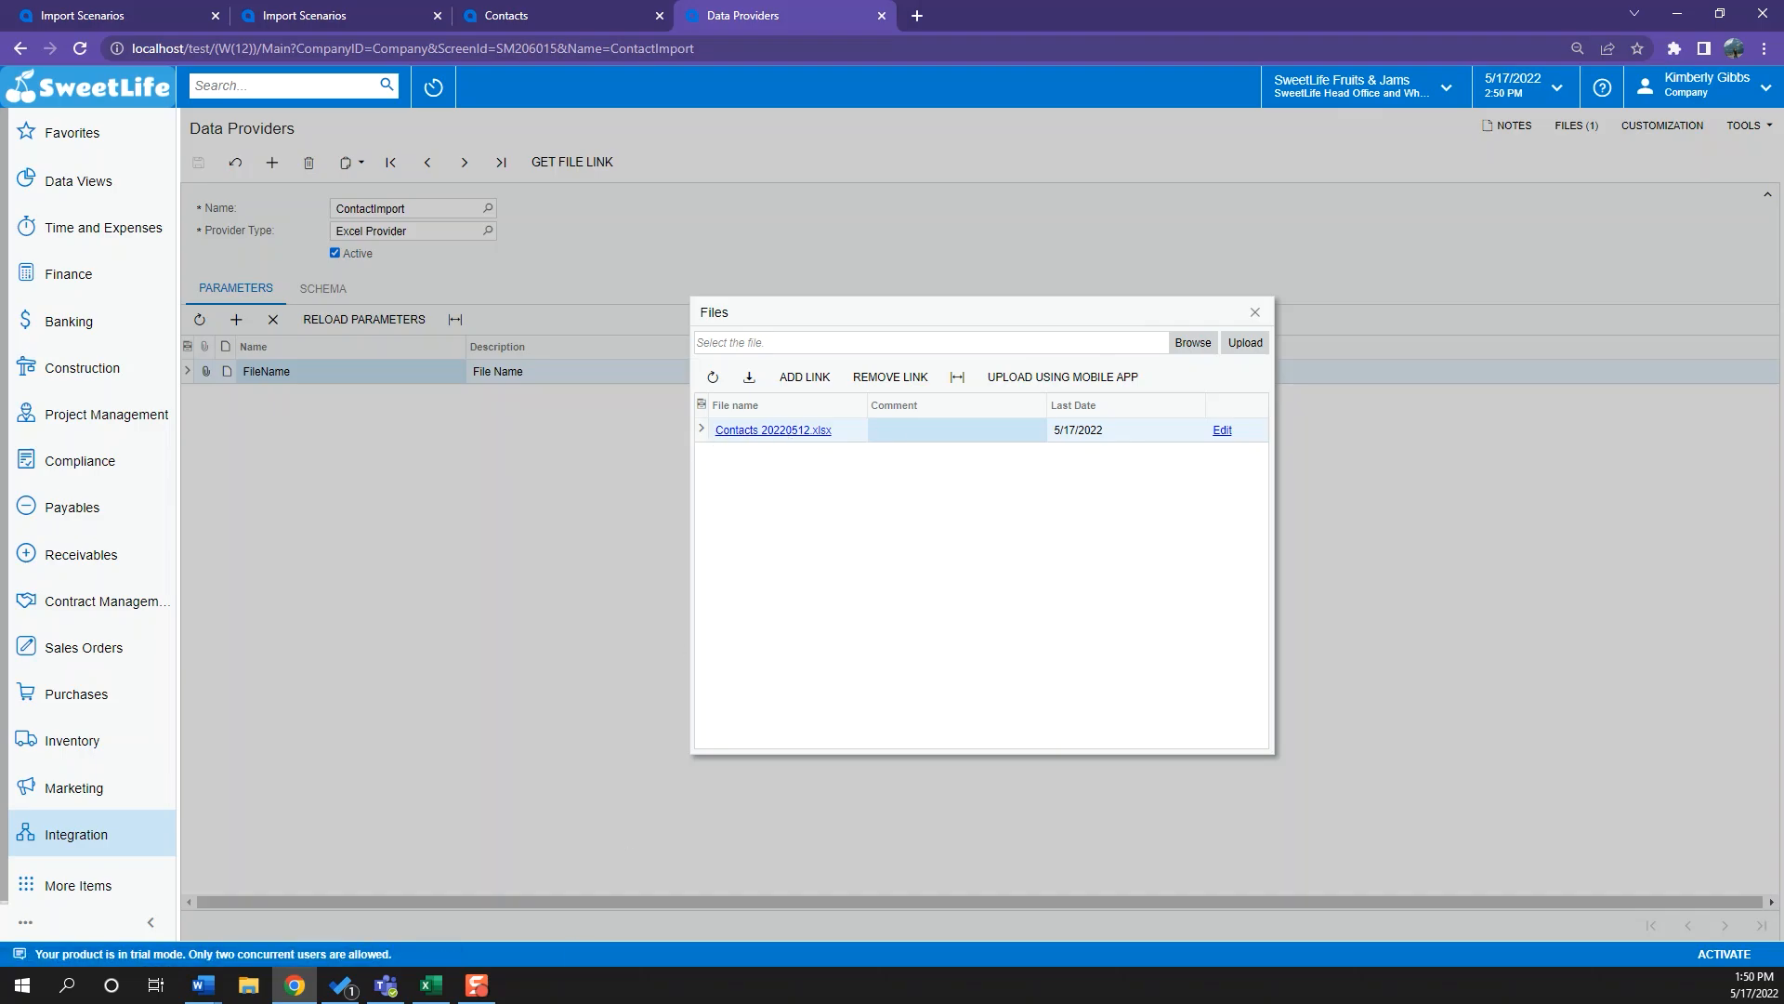
Check the Contacts 20220512 workbook against the data provider's attached file and close the list of attached files
{"action": "left_click", "coordinate": [430, 985]}
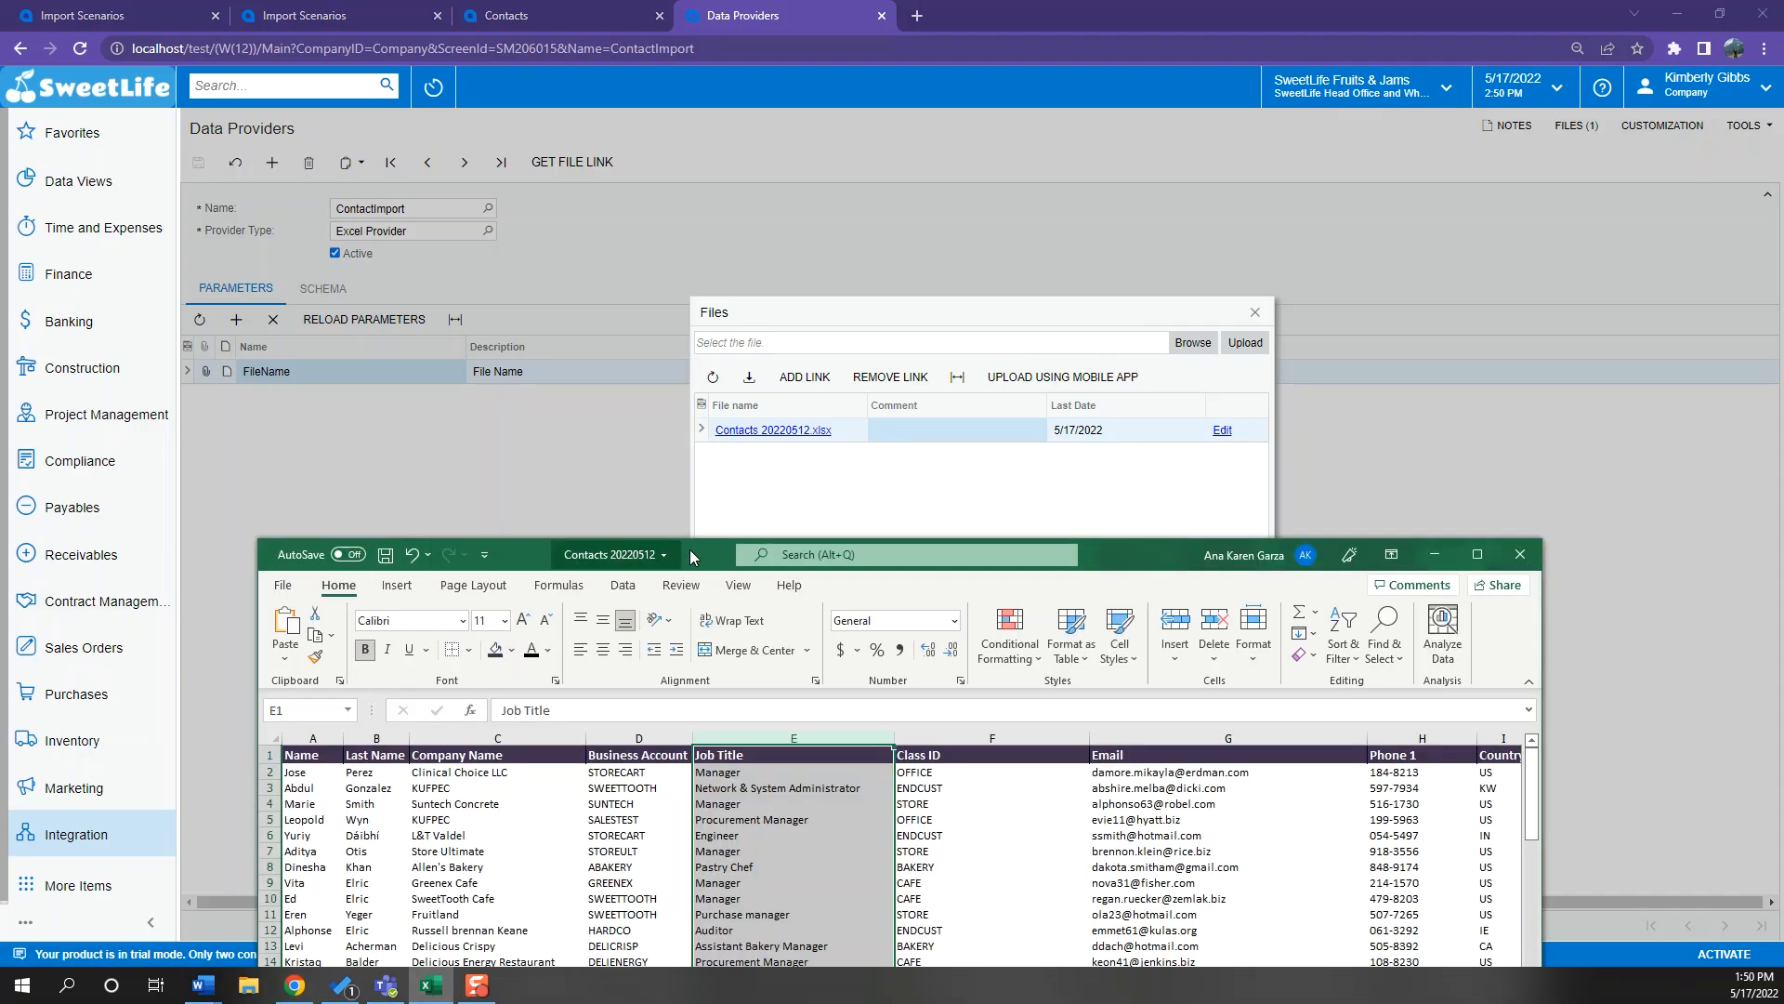
{"action": "left_click_drag", "start_coordinate": [690, 549], "coordinate": [678, 212]}
{"action": "left_click", "coordinate": [1412, 227]}
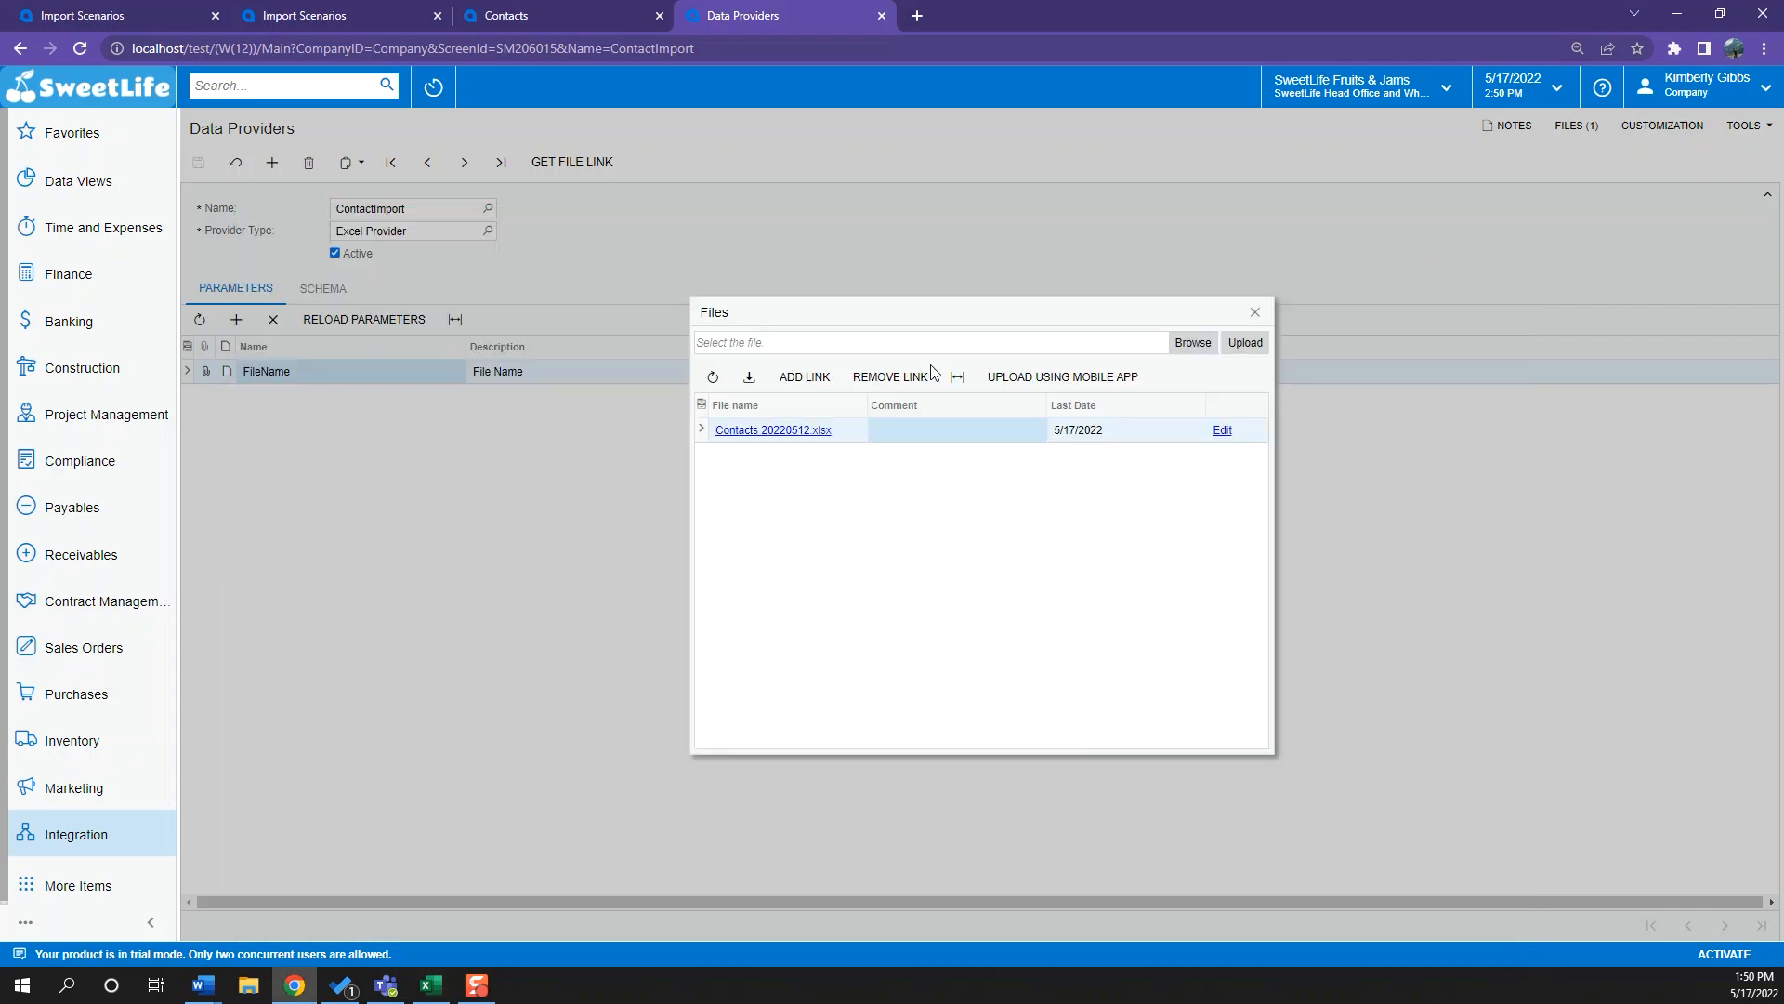
{"action": "left_click", "coordinate": [1255, 317]}
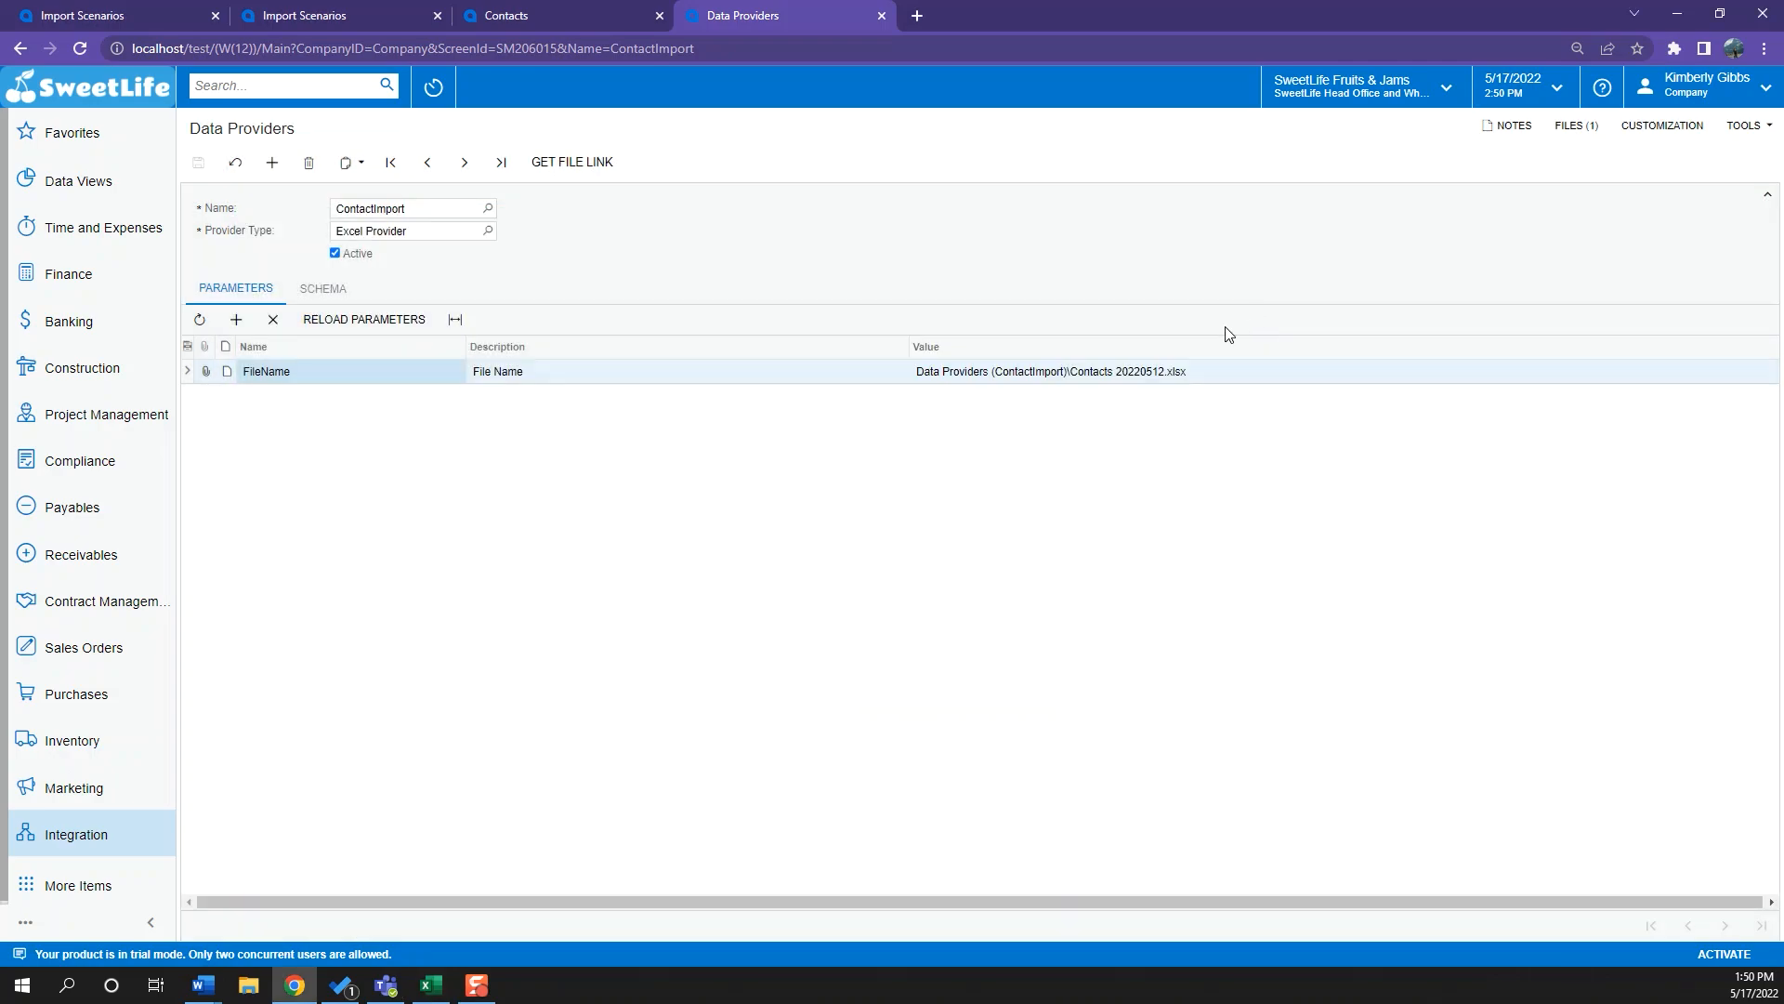
Fill the data provider's schema objects and compare the Data and Parameters objects with the sheets in the Excel workbook
{"action": "left_click", "coordinate": [359, 305]}
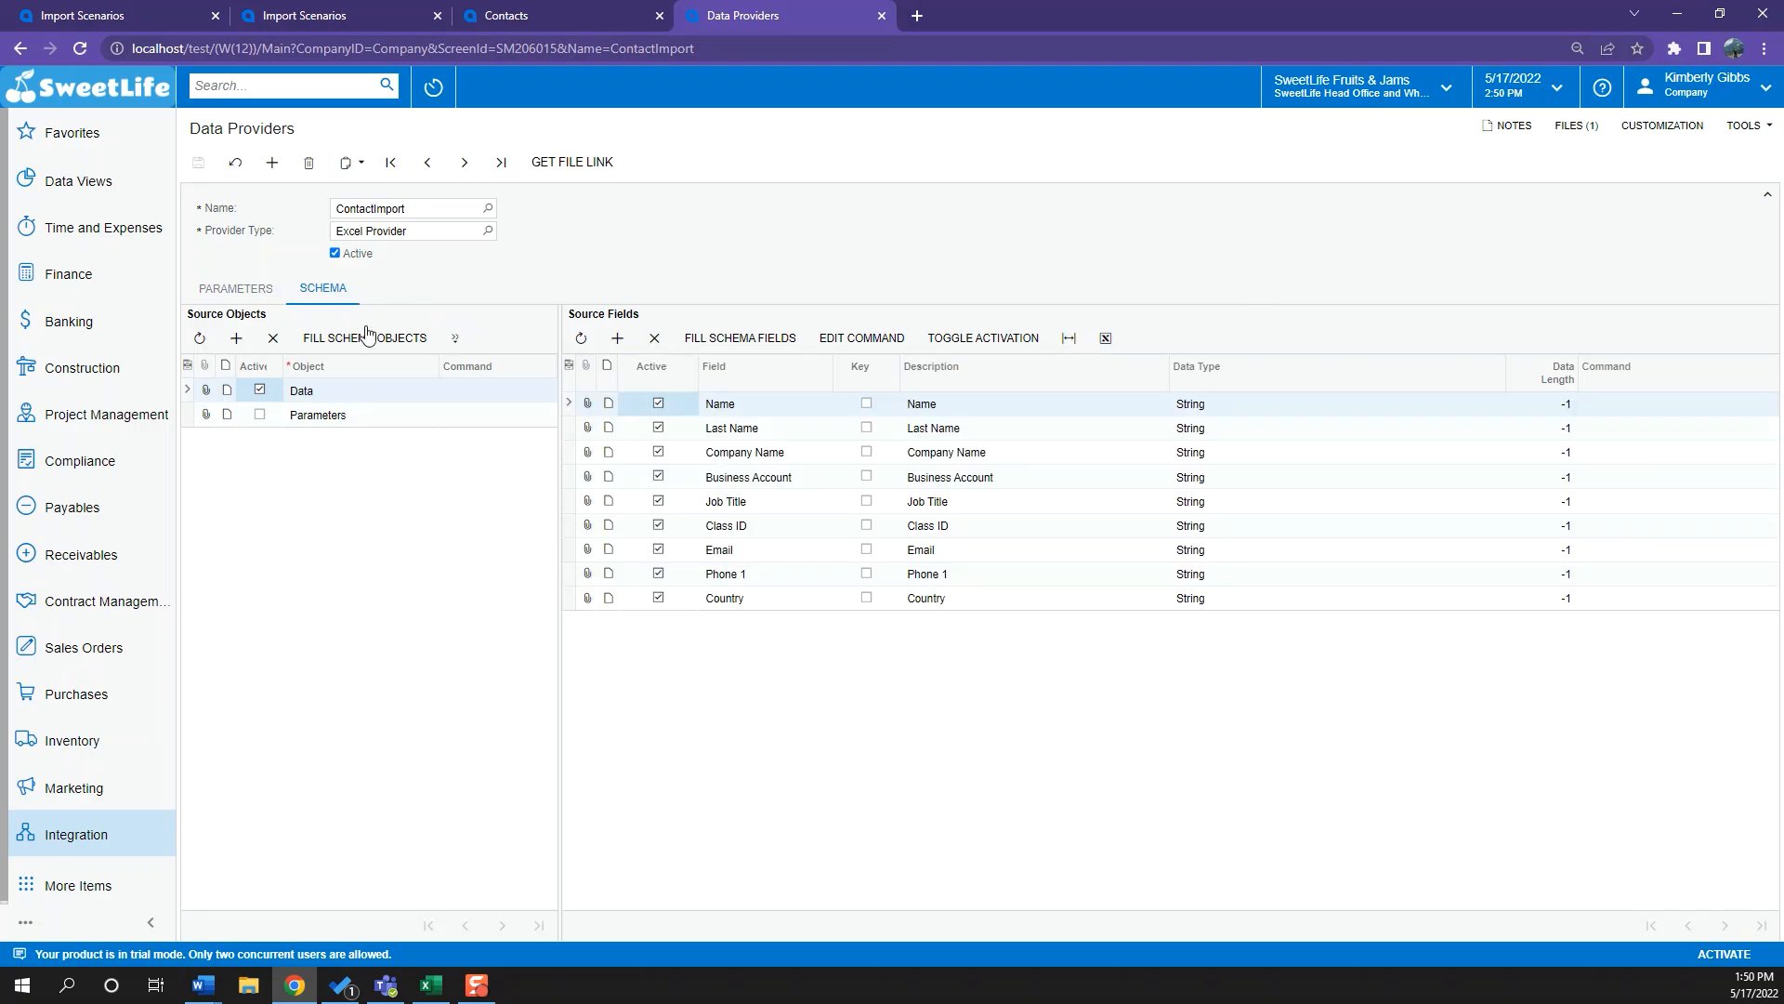
{"action": "left_click", "coordinate": [360, 343]}
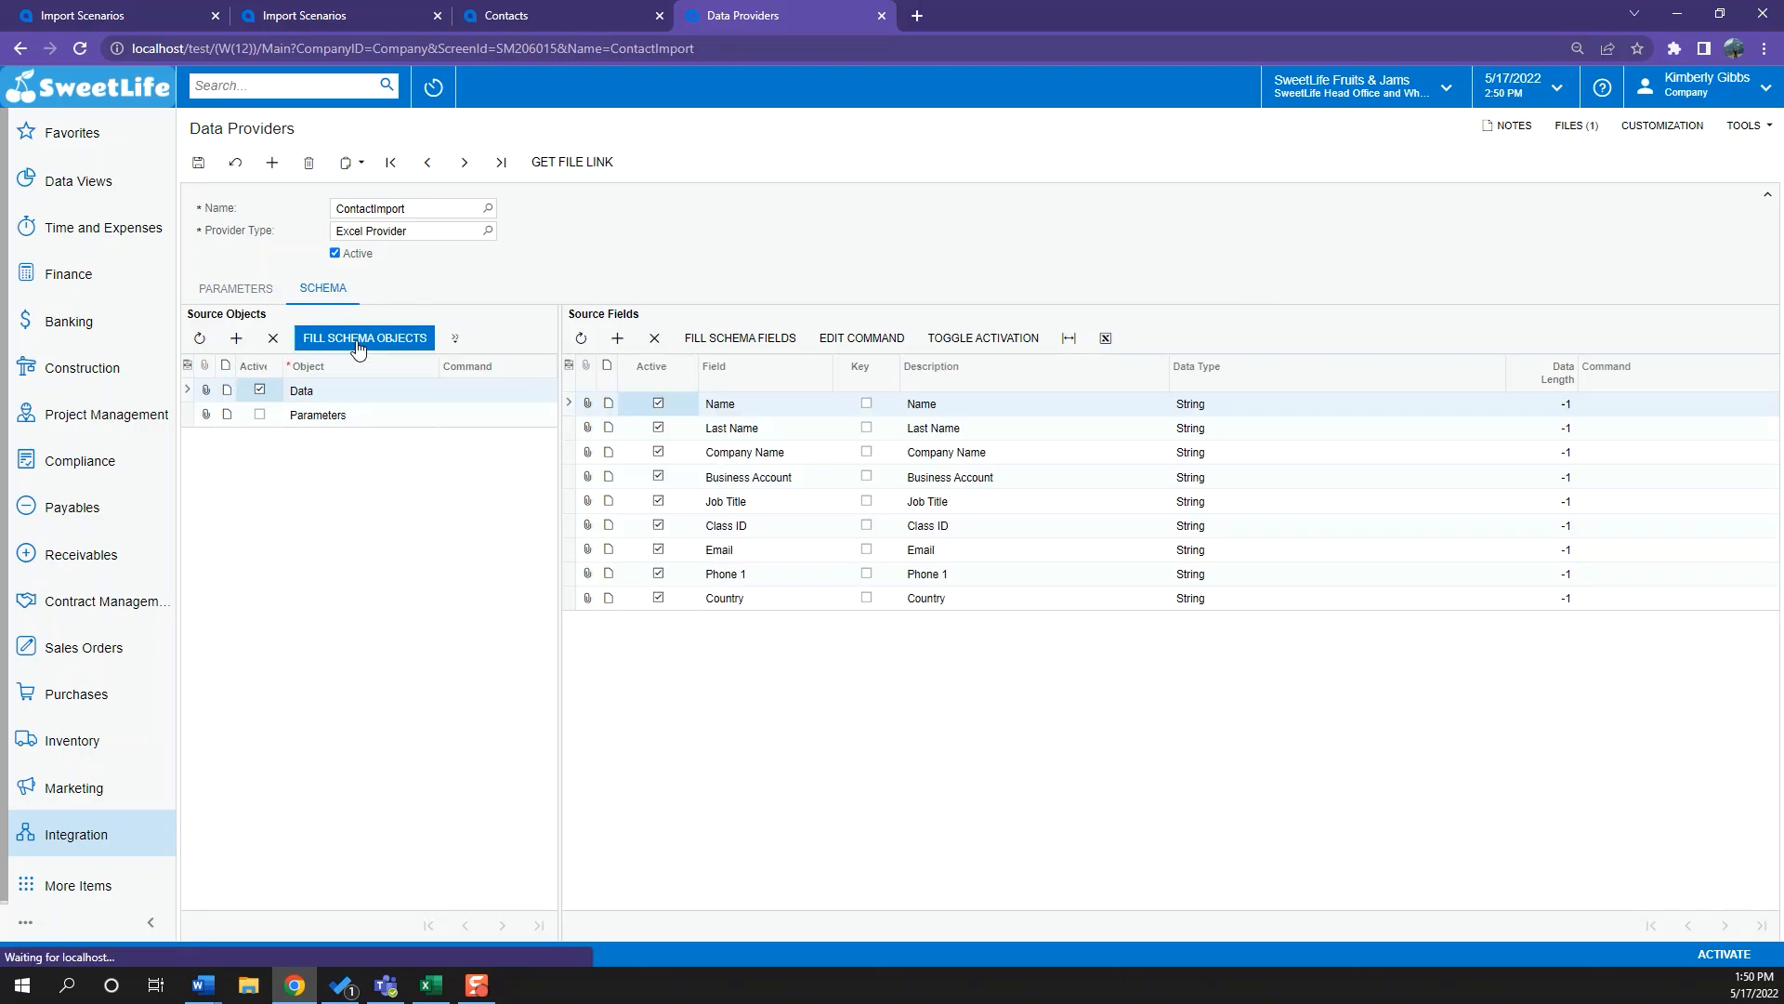
{"action": "left_click", "coordinate": [364, 416]}
{"action": "left_click", "coordinate": [368, 393]}
{"action": "left_click", "coordinate": [368, 412]}
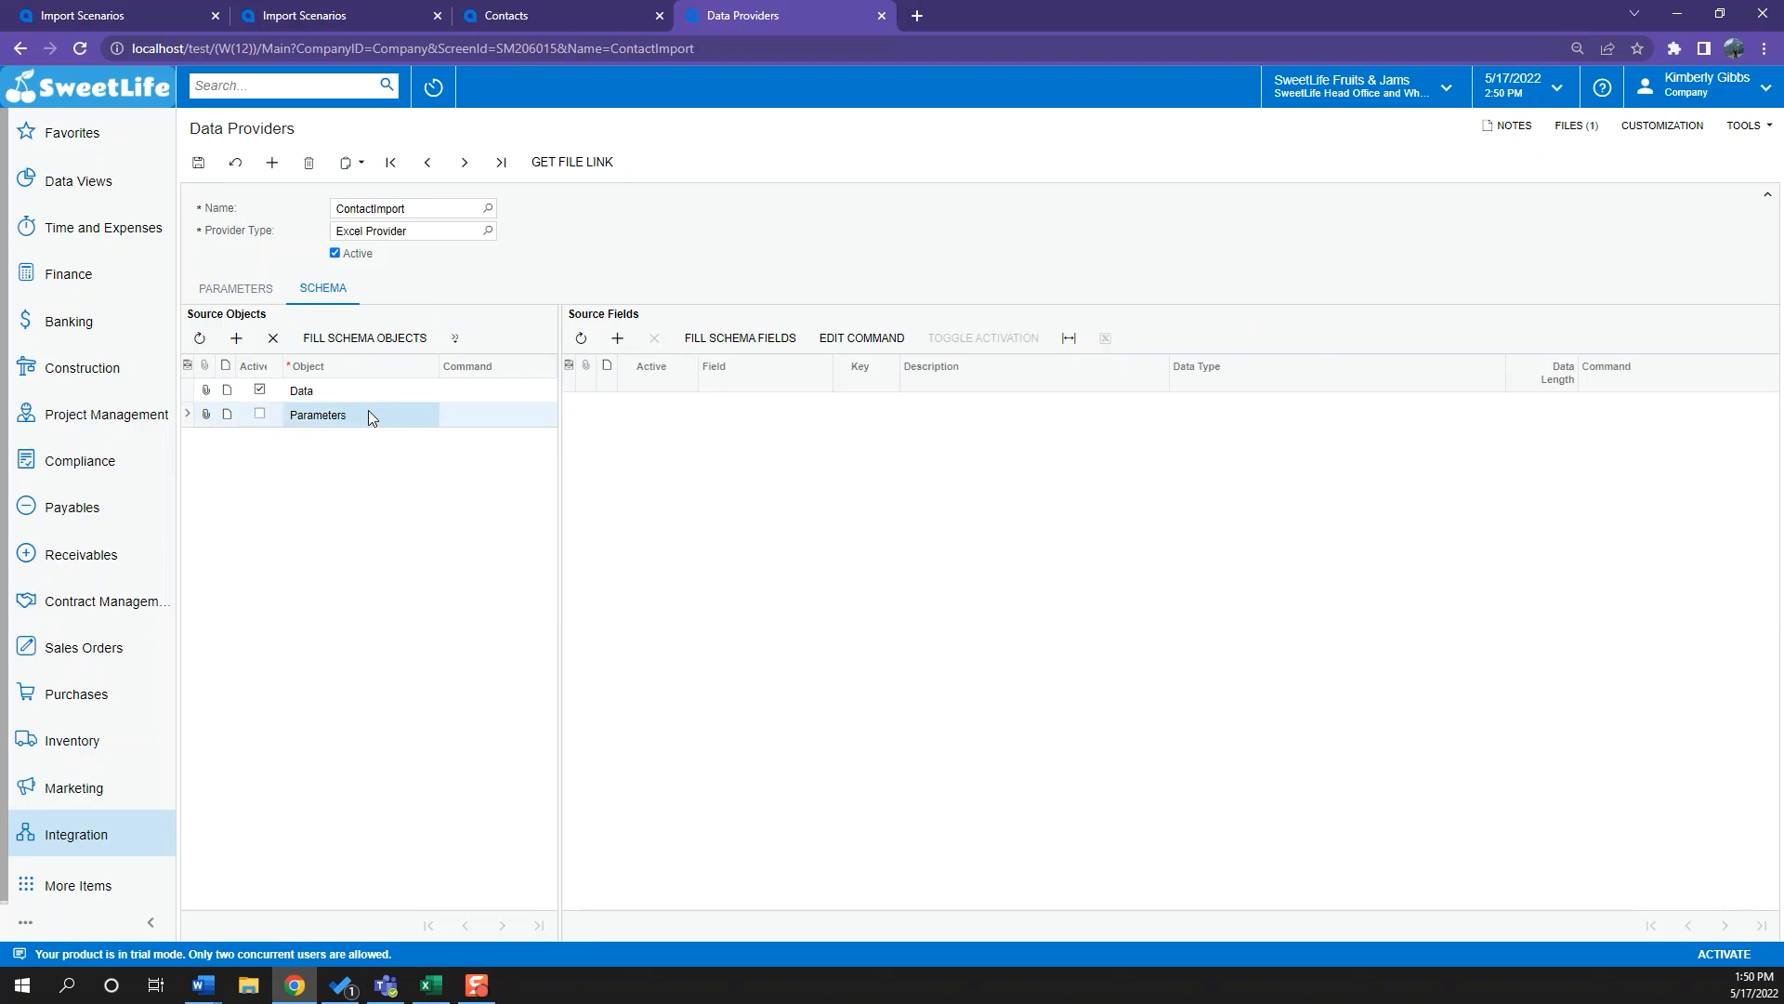
{"action": "left_click", "coordinate": [367, 390]}
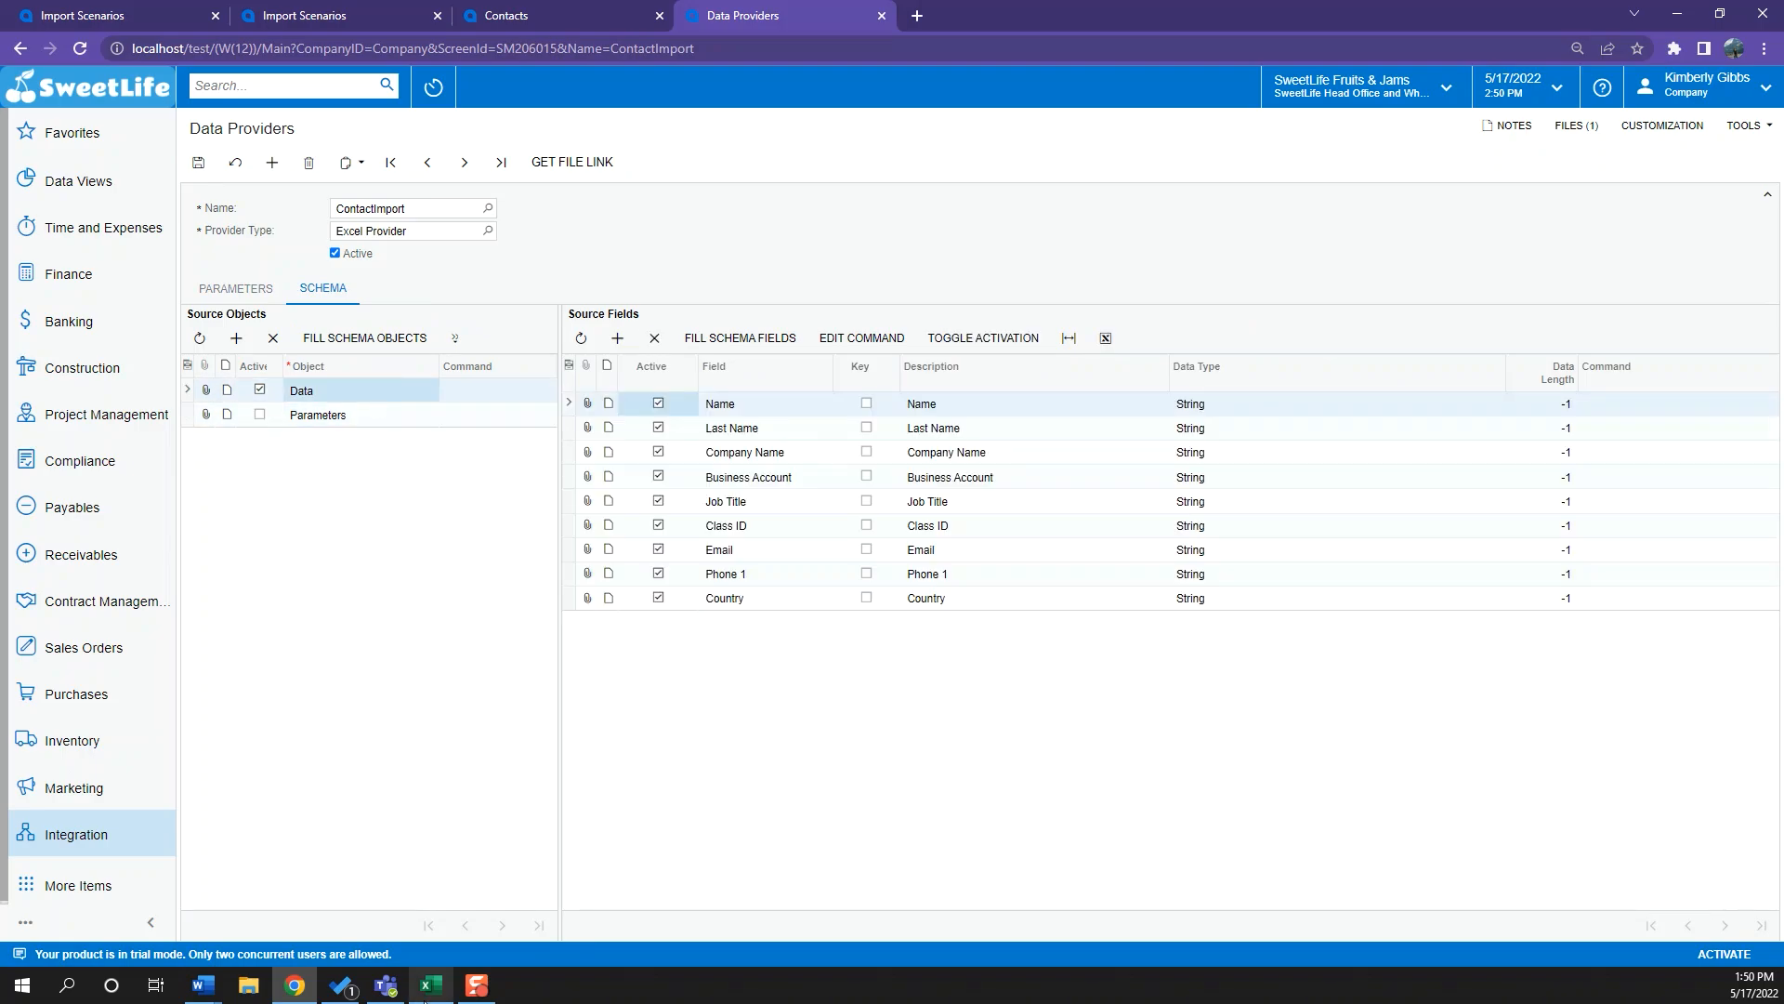
{"action": "left_click", "coordinate": [428, 989]}
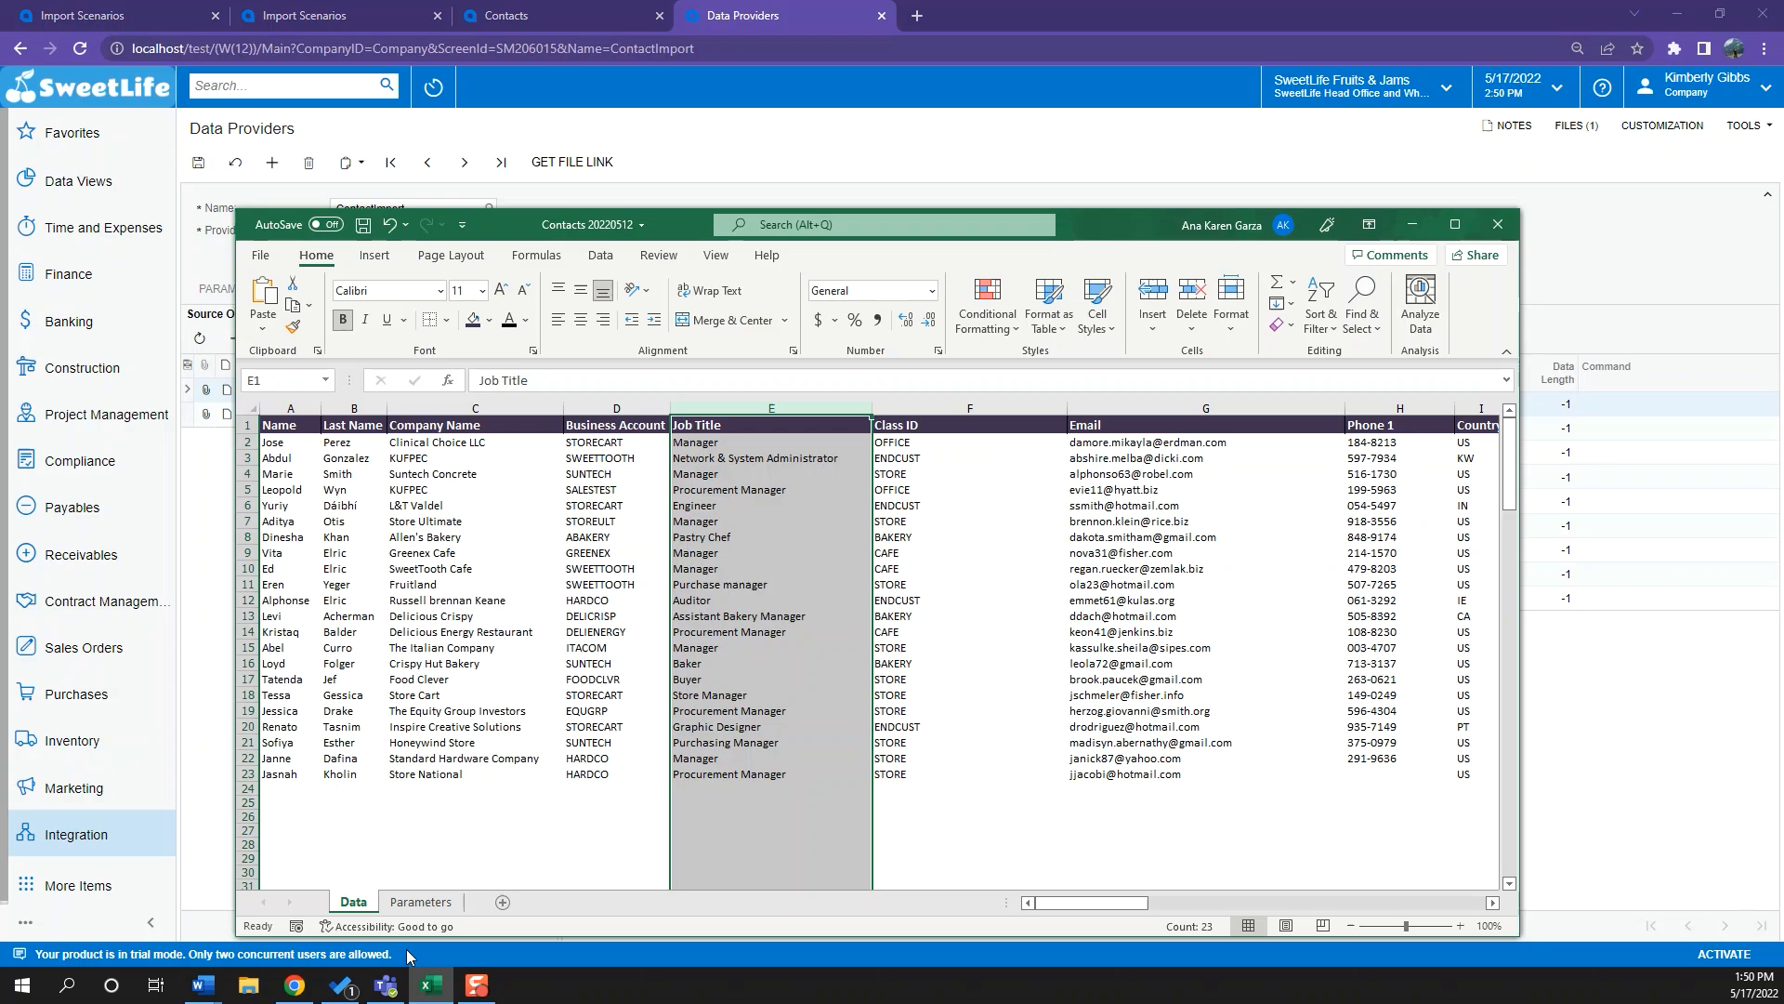
{"action": "left_click", "coordinate": [224, 662]}
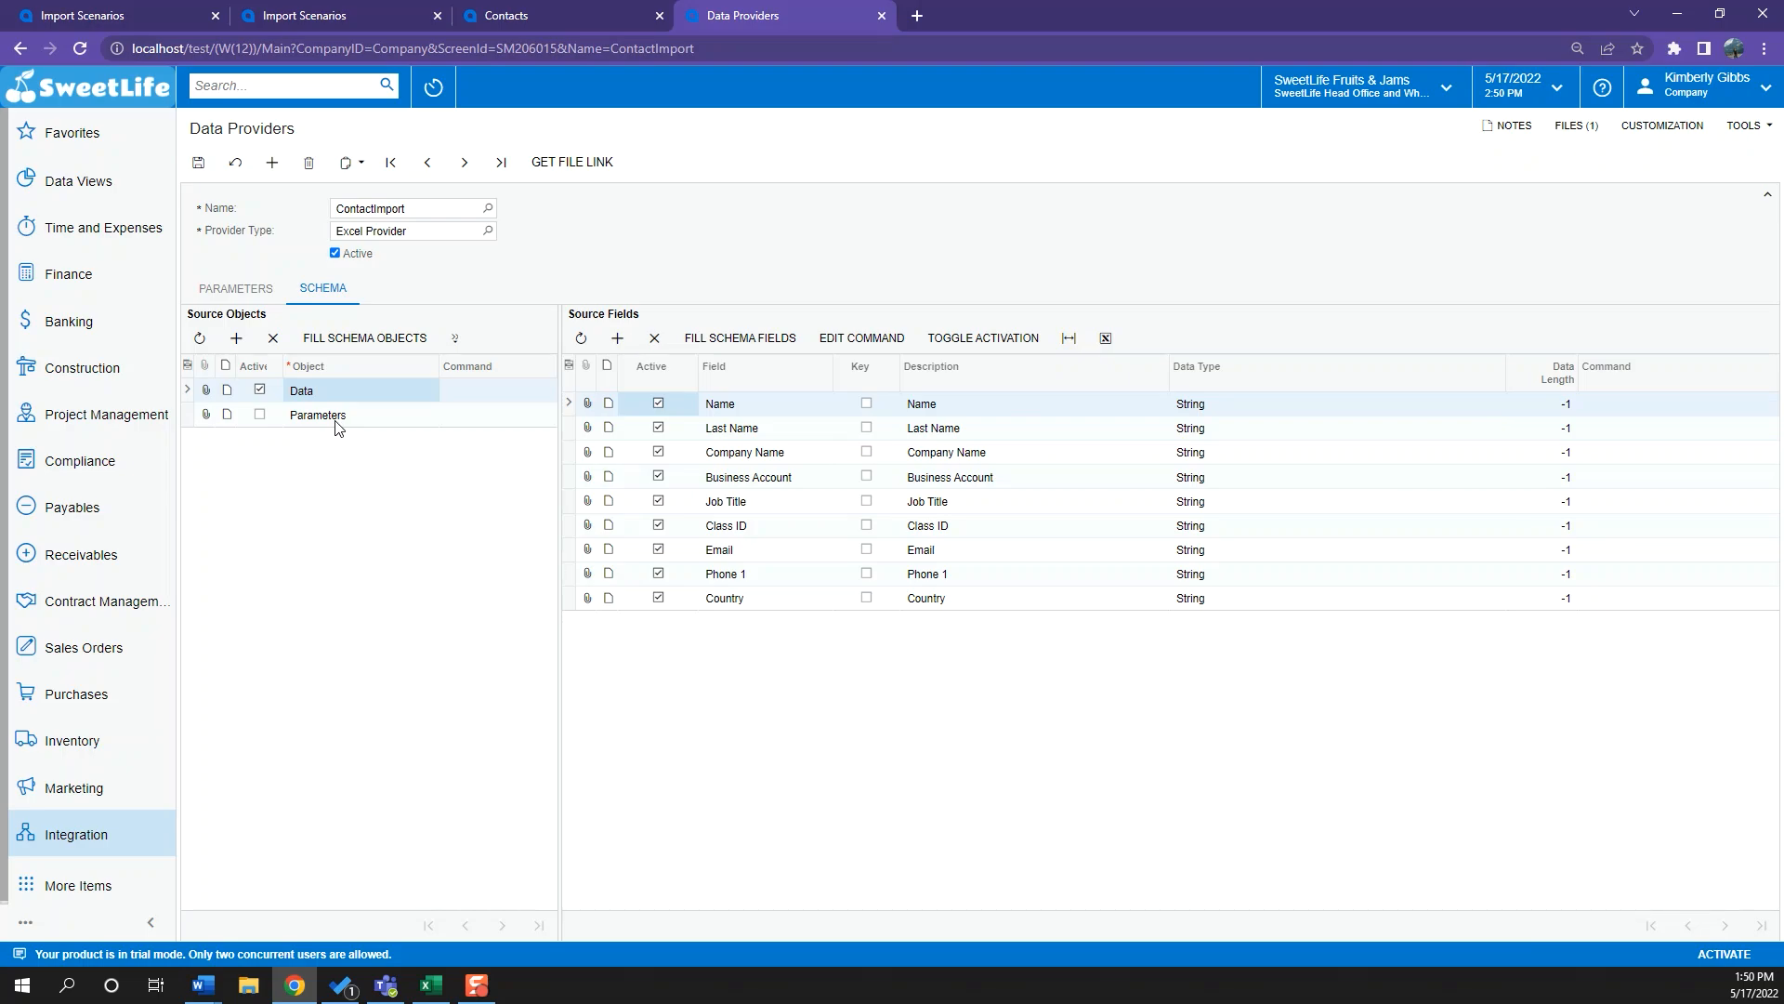
Fill the schema fields for the active Data source object
{"action": "left_click", "coordinate": [260, 391]}
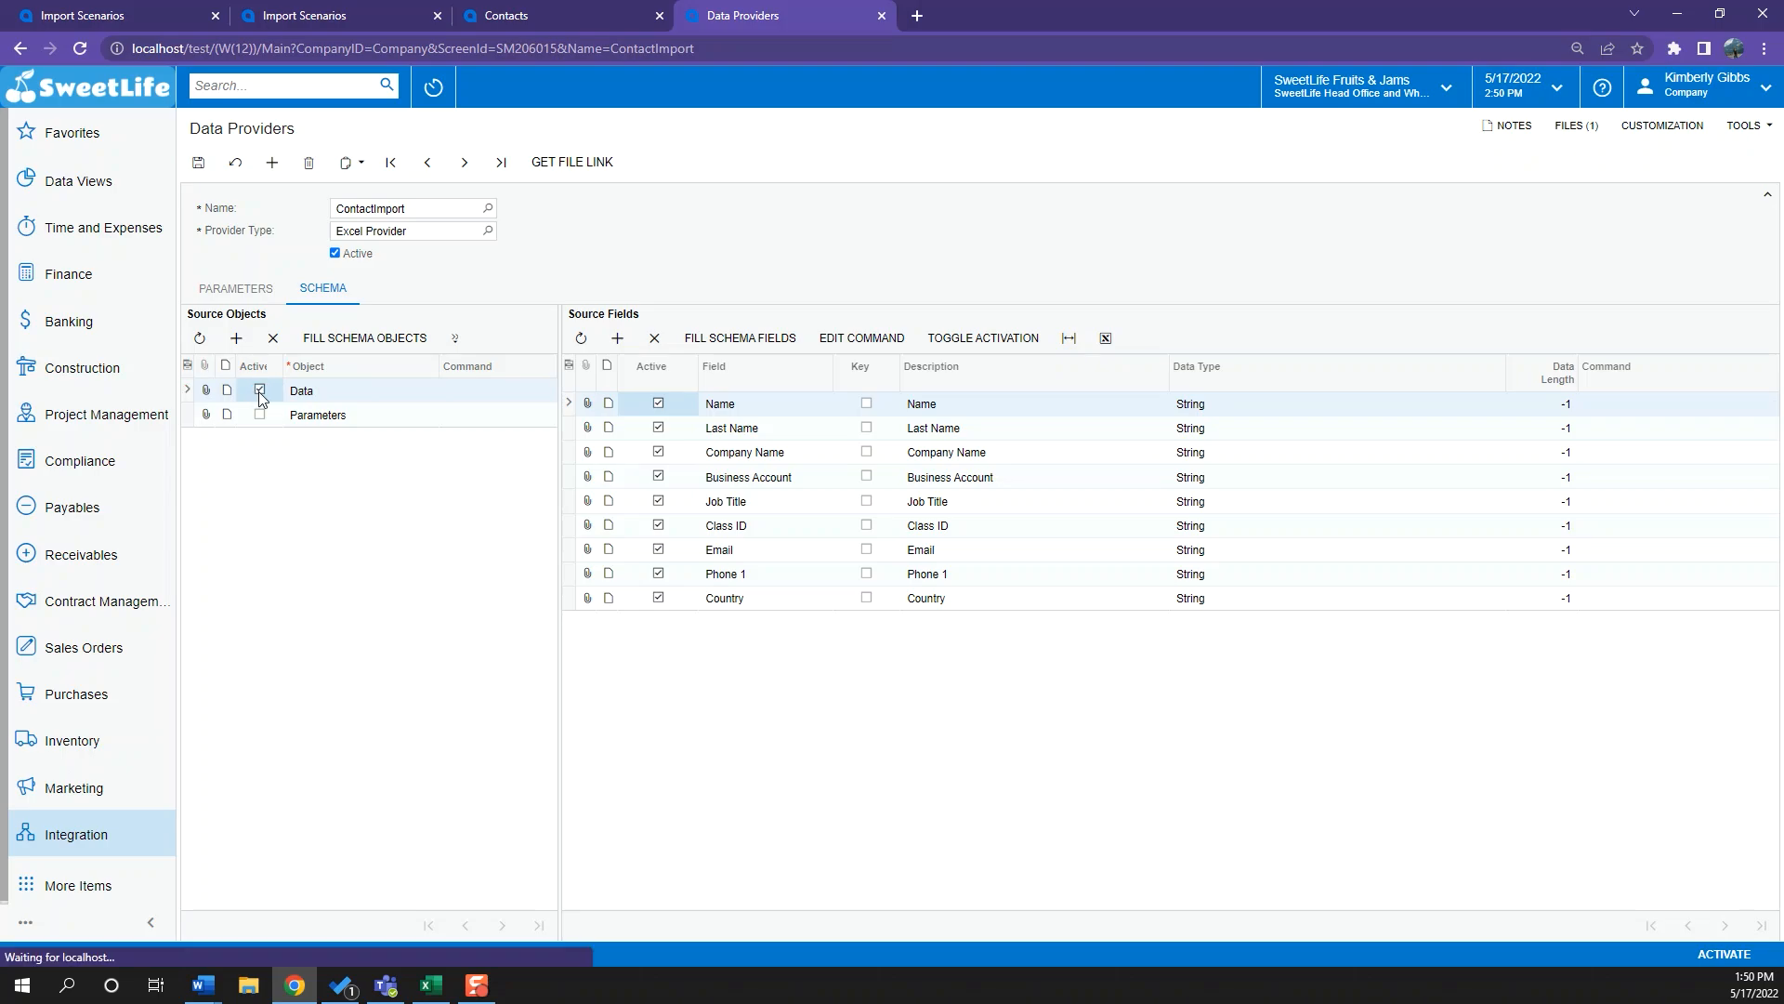
{"action": "left_click", "coordinate": [459, 394]}
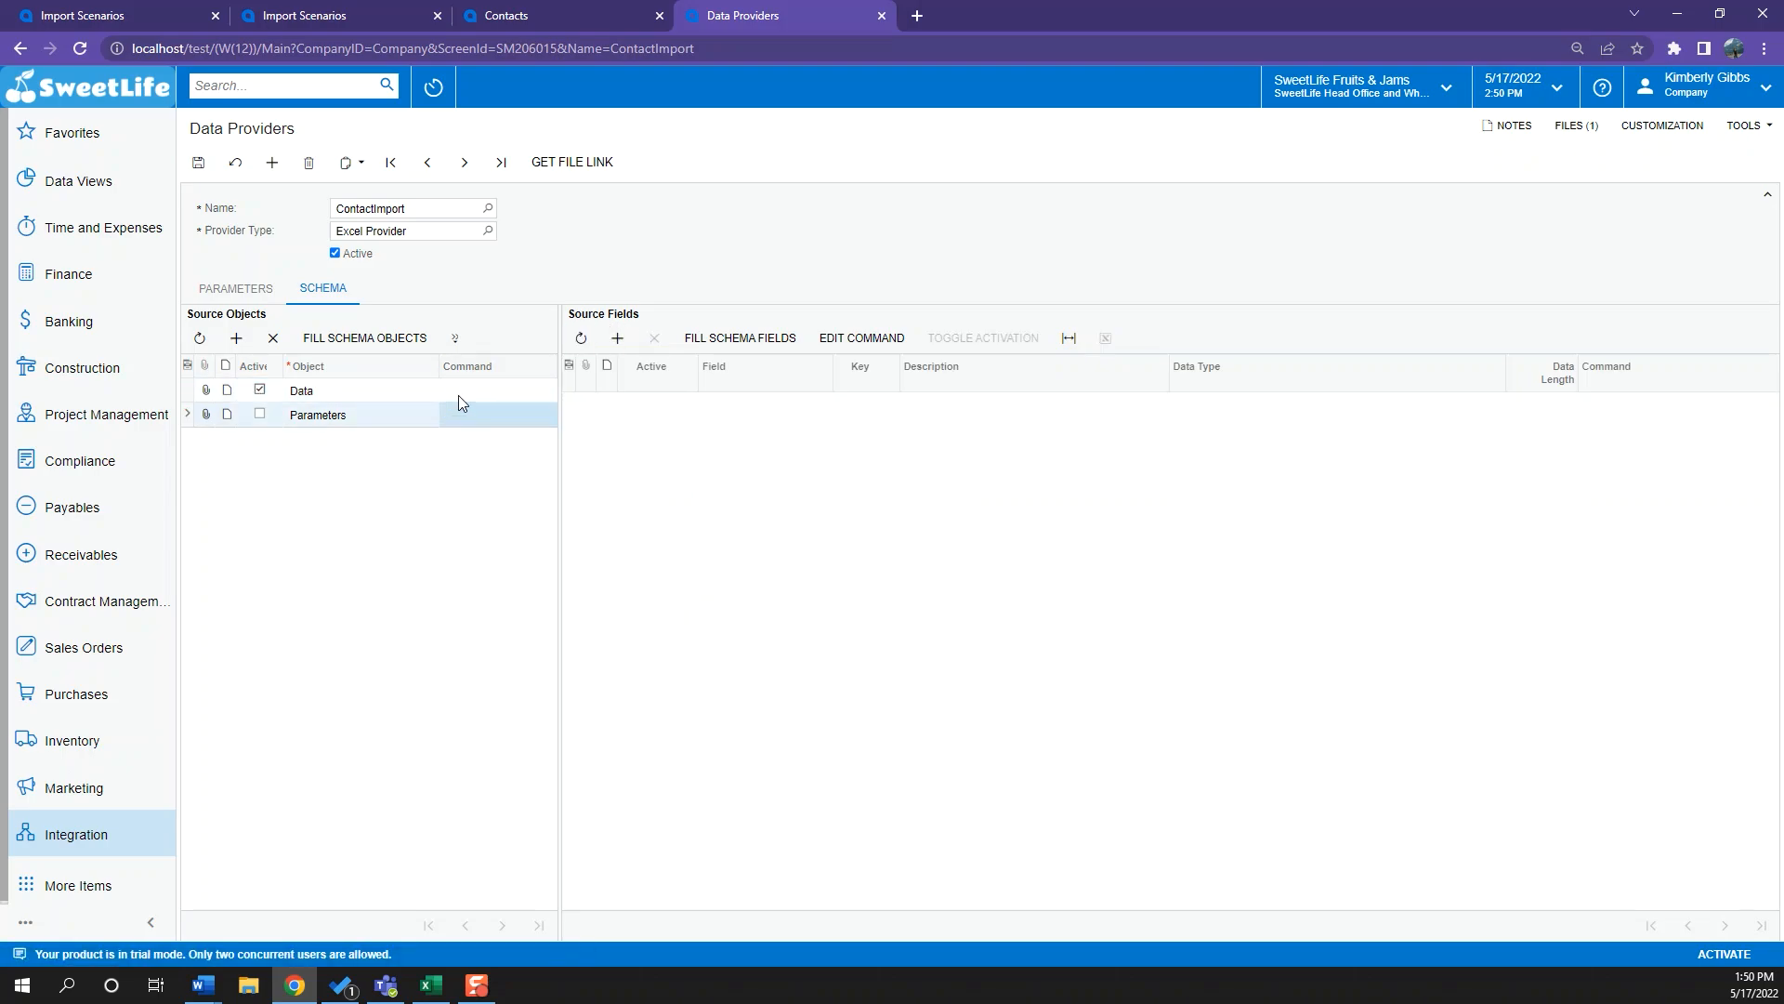
{"action": "left_click", "coordinate": [764, 339]}
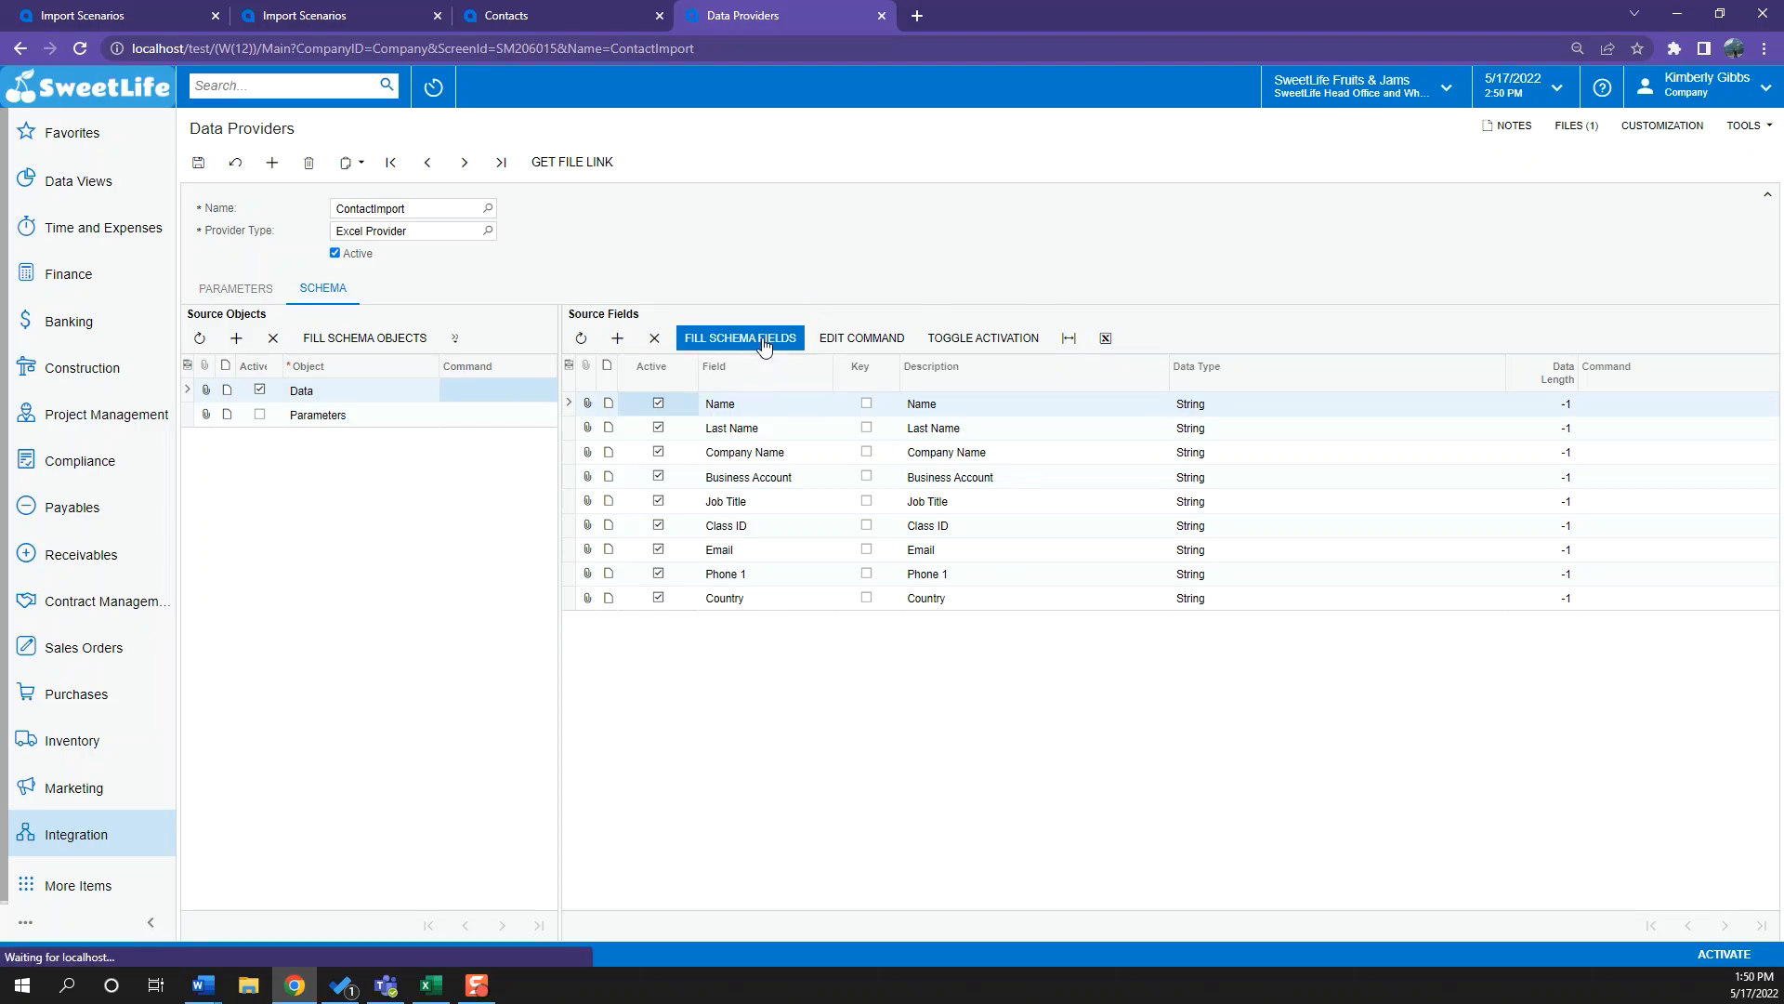
Check the Data object's source fields against the workbook's column headings and save the ContactImport data provider
{"action": "left_click", "coordinate": [759, 434]}
{"action": "left_click", "coordinate": [734, 454]}
{"action": "left_click", "coordinate": [721, 479]}
{"action": "left_click", "coordinate": [720, 552]}
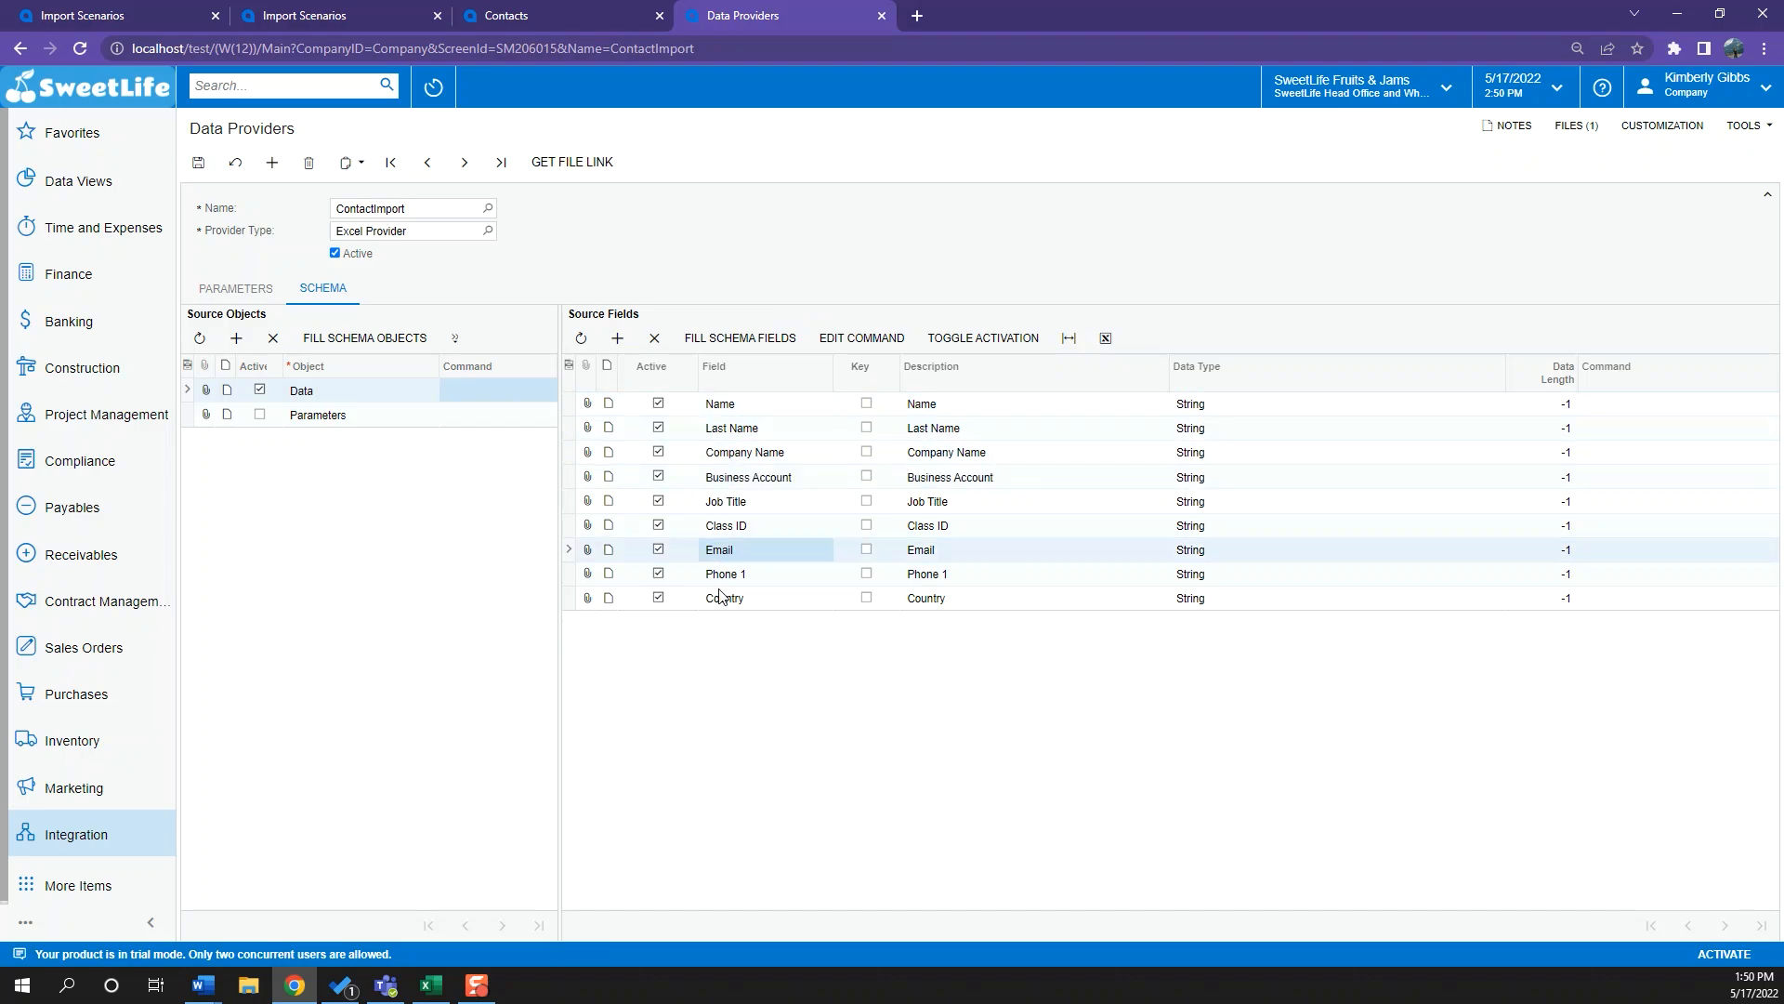
{"action": "left_click", "coordinate": [720, 598]}
{"action": "left_click", "coordinate": [441, 993]}
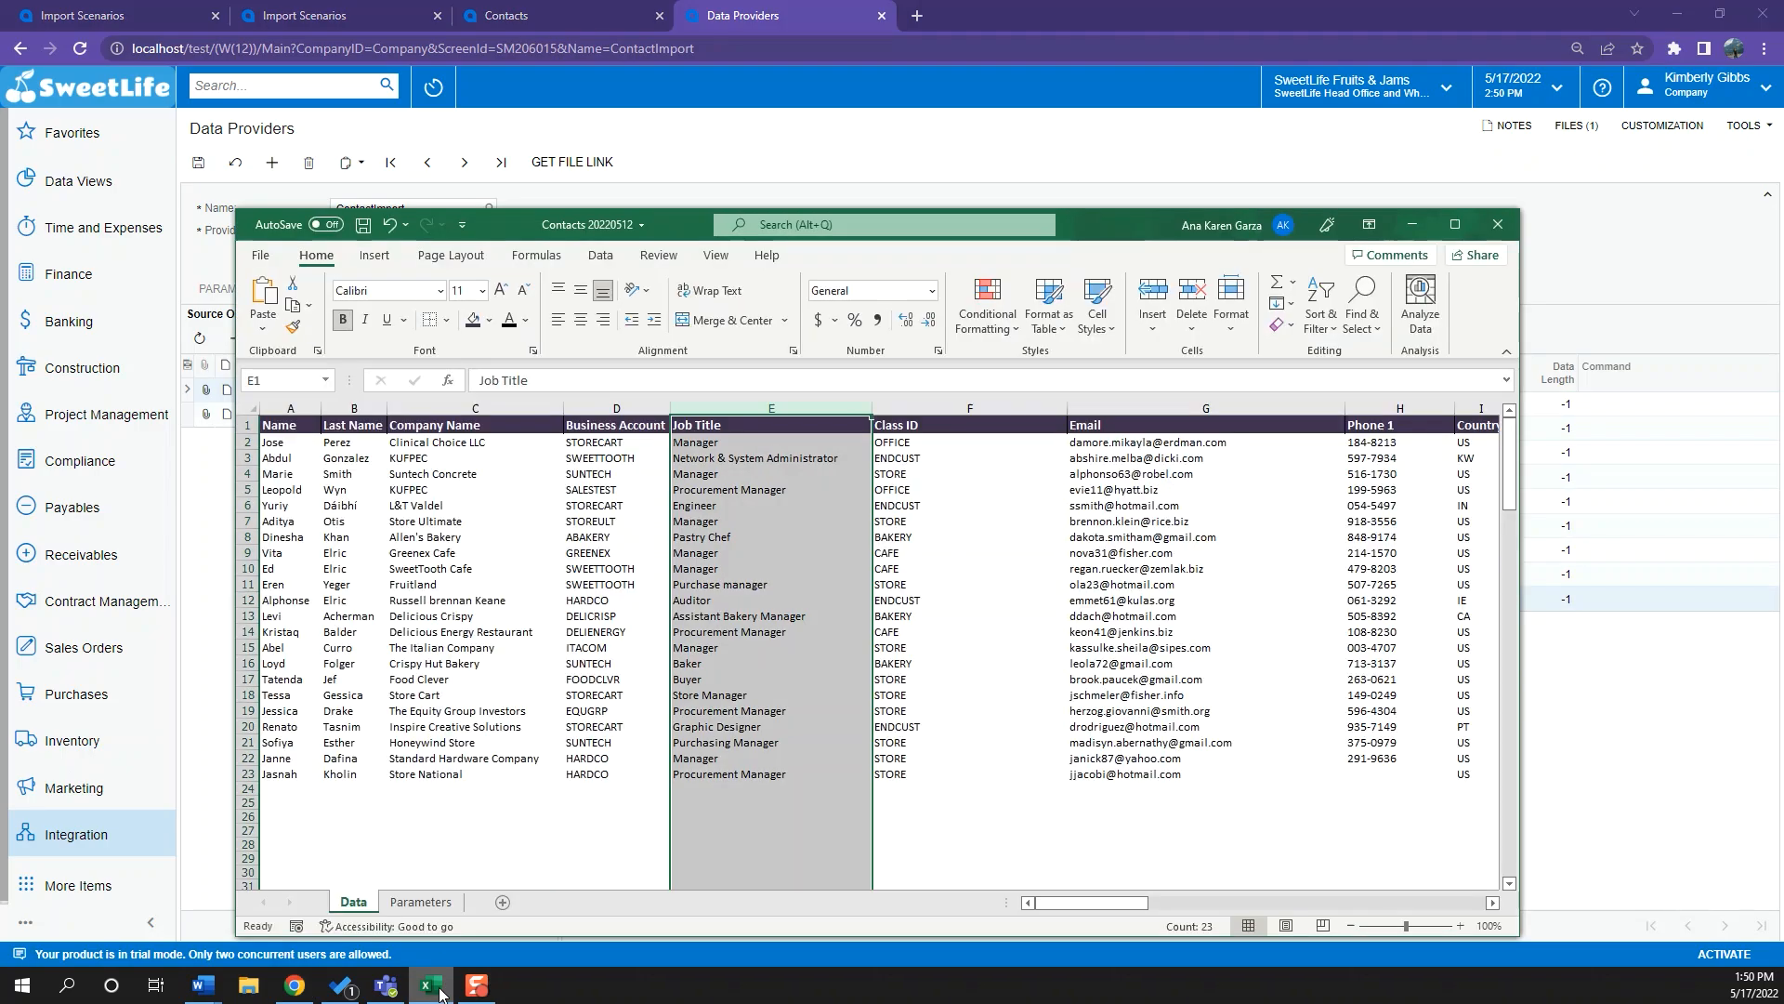
{"action": "left_click_drag", "start_coordinate": [345, 426], "coordinate": [1208, 424]}
{"action": "left_click", "coordinate": [1624, 407]}
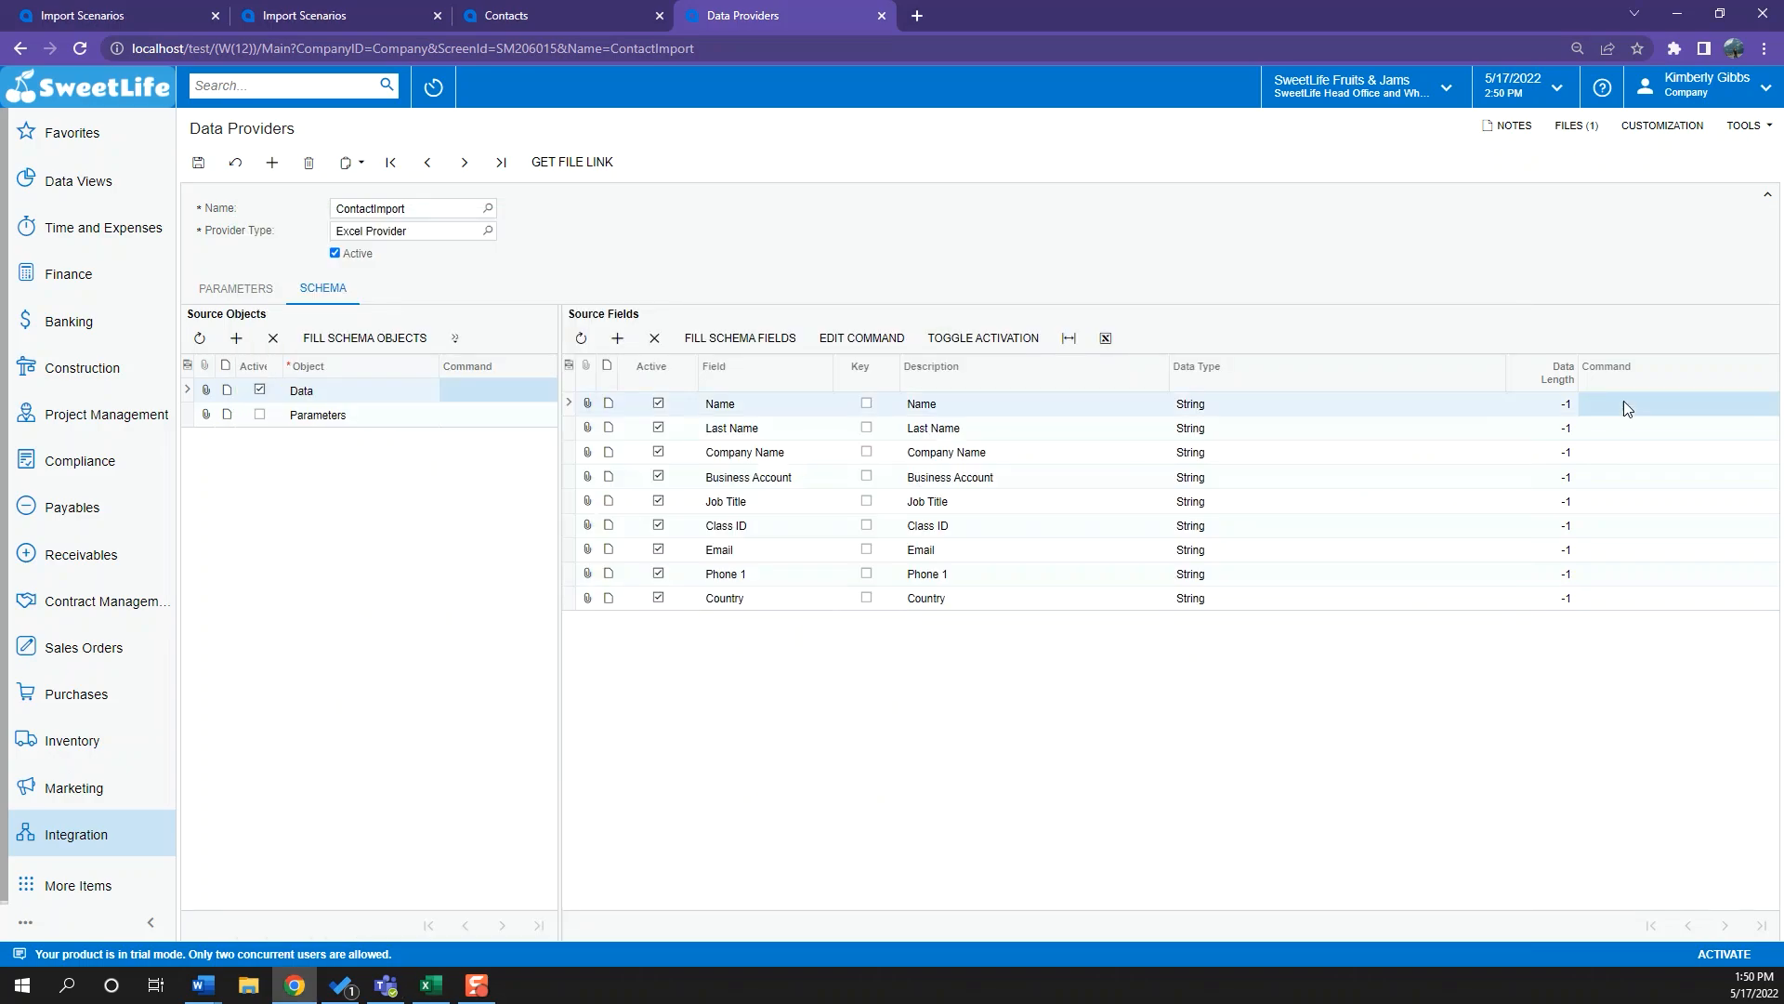
{"action": "left_click", "coordinate": [244, 279]}
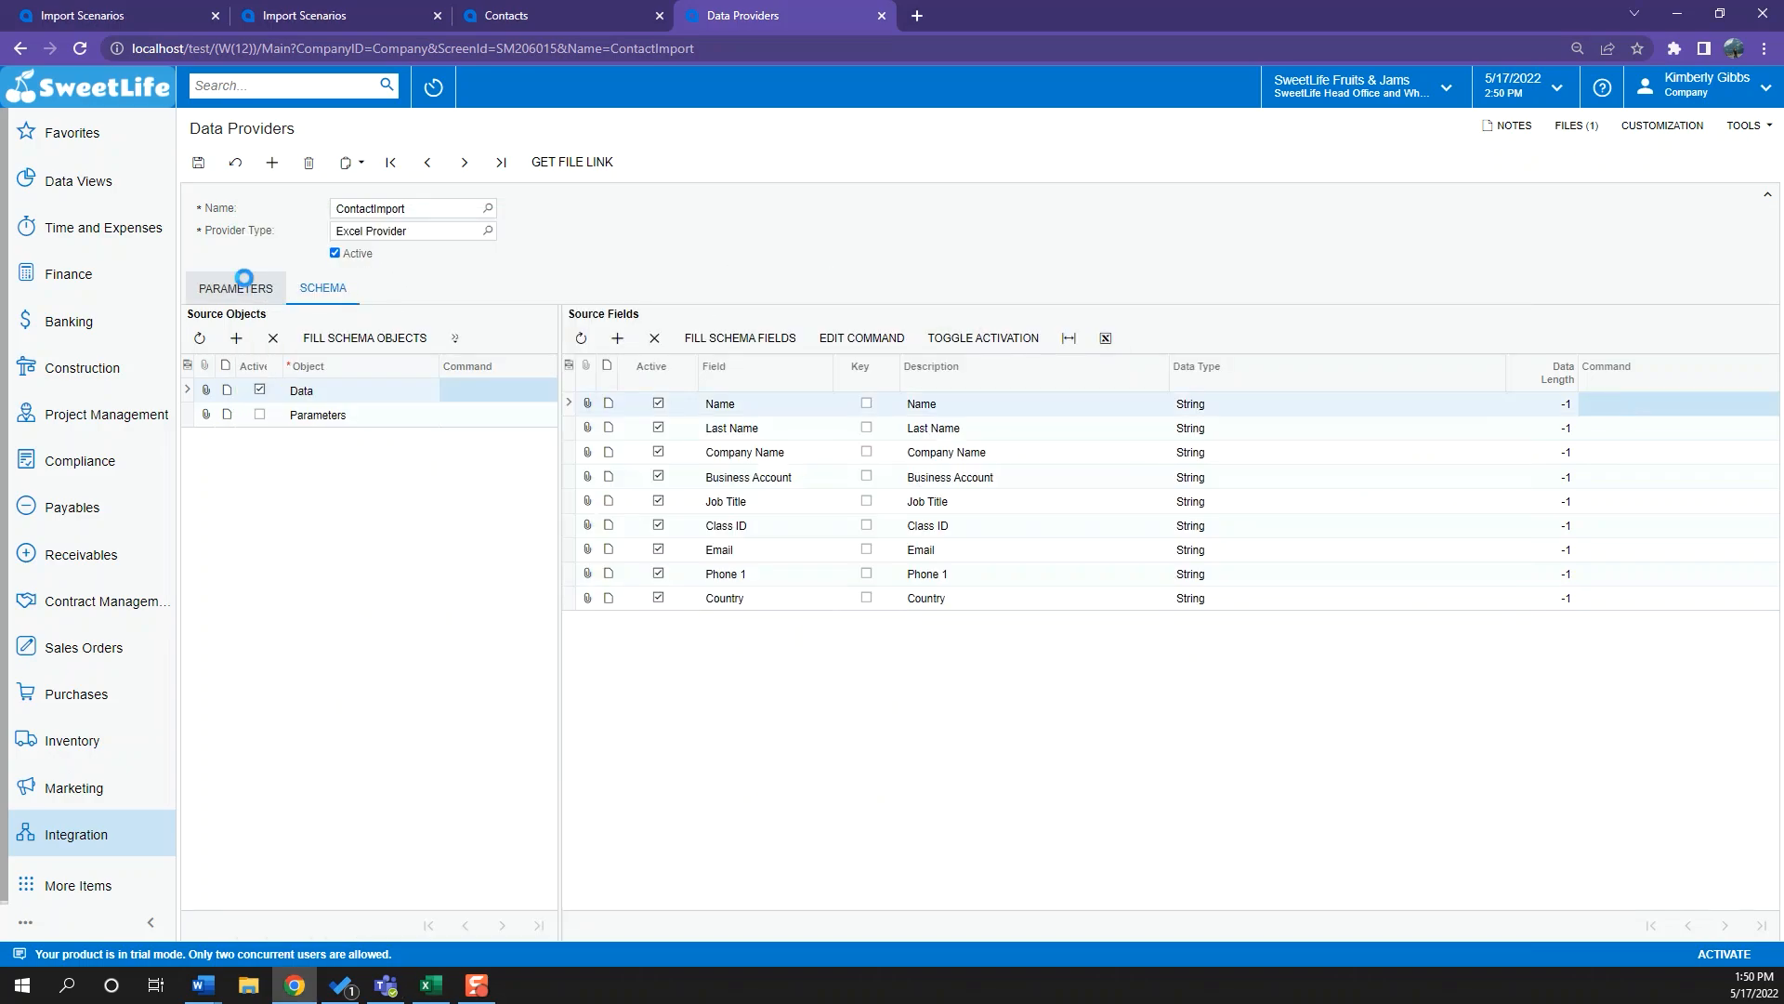
{"action": "left_click", "coordinate": [198, 166]}
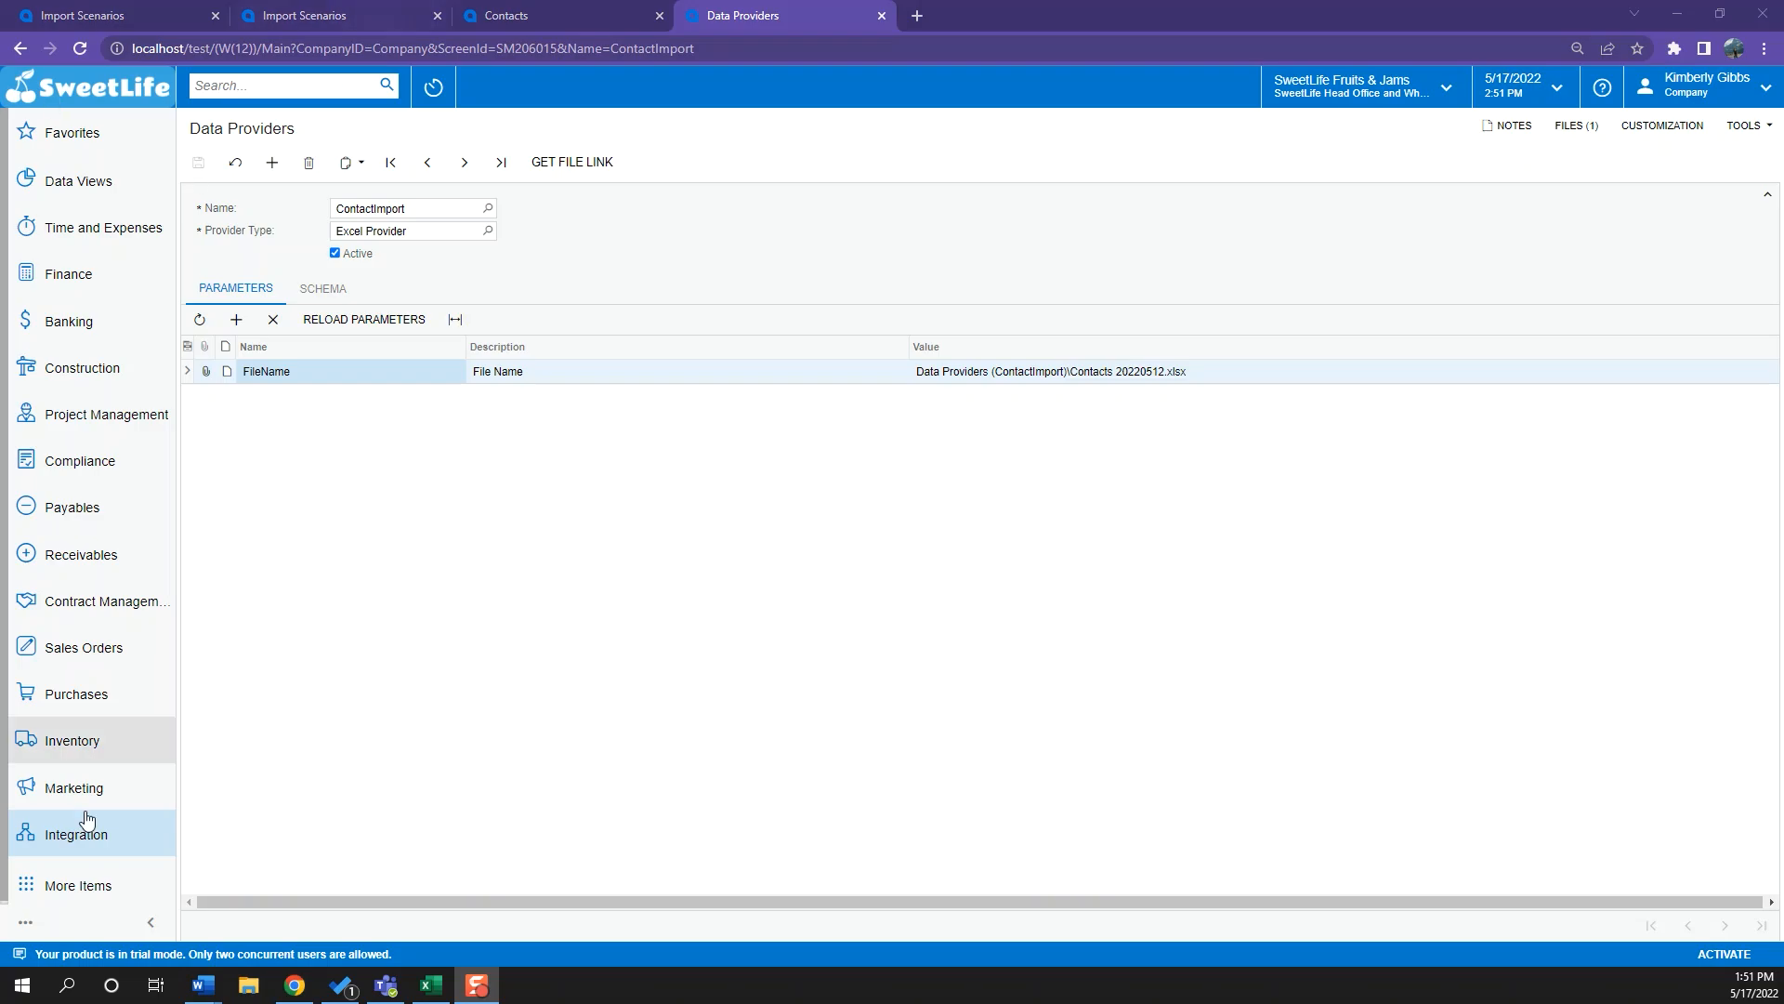
Open the Import Scenarios form from the Integration workspace and bring up the list of screens for the new scenario's Screen Name
{"action": "left_click", "coordinate": [71, 849]}
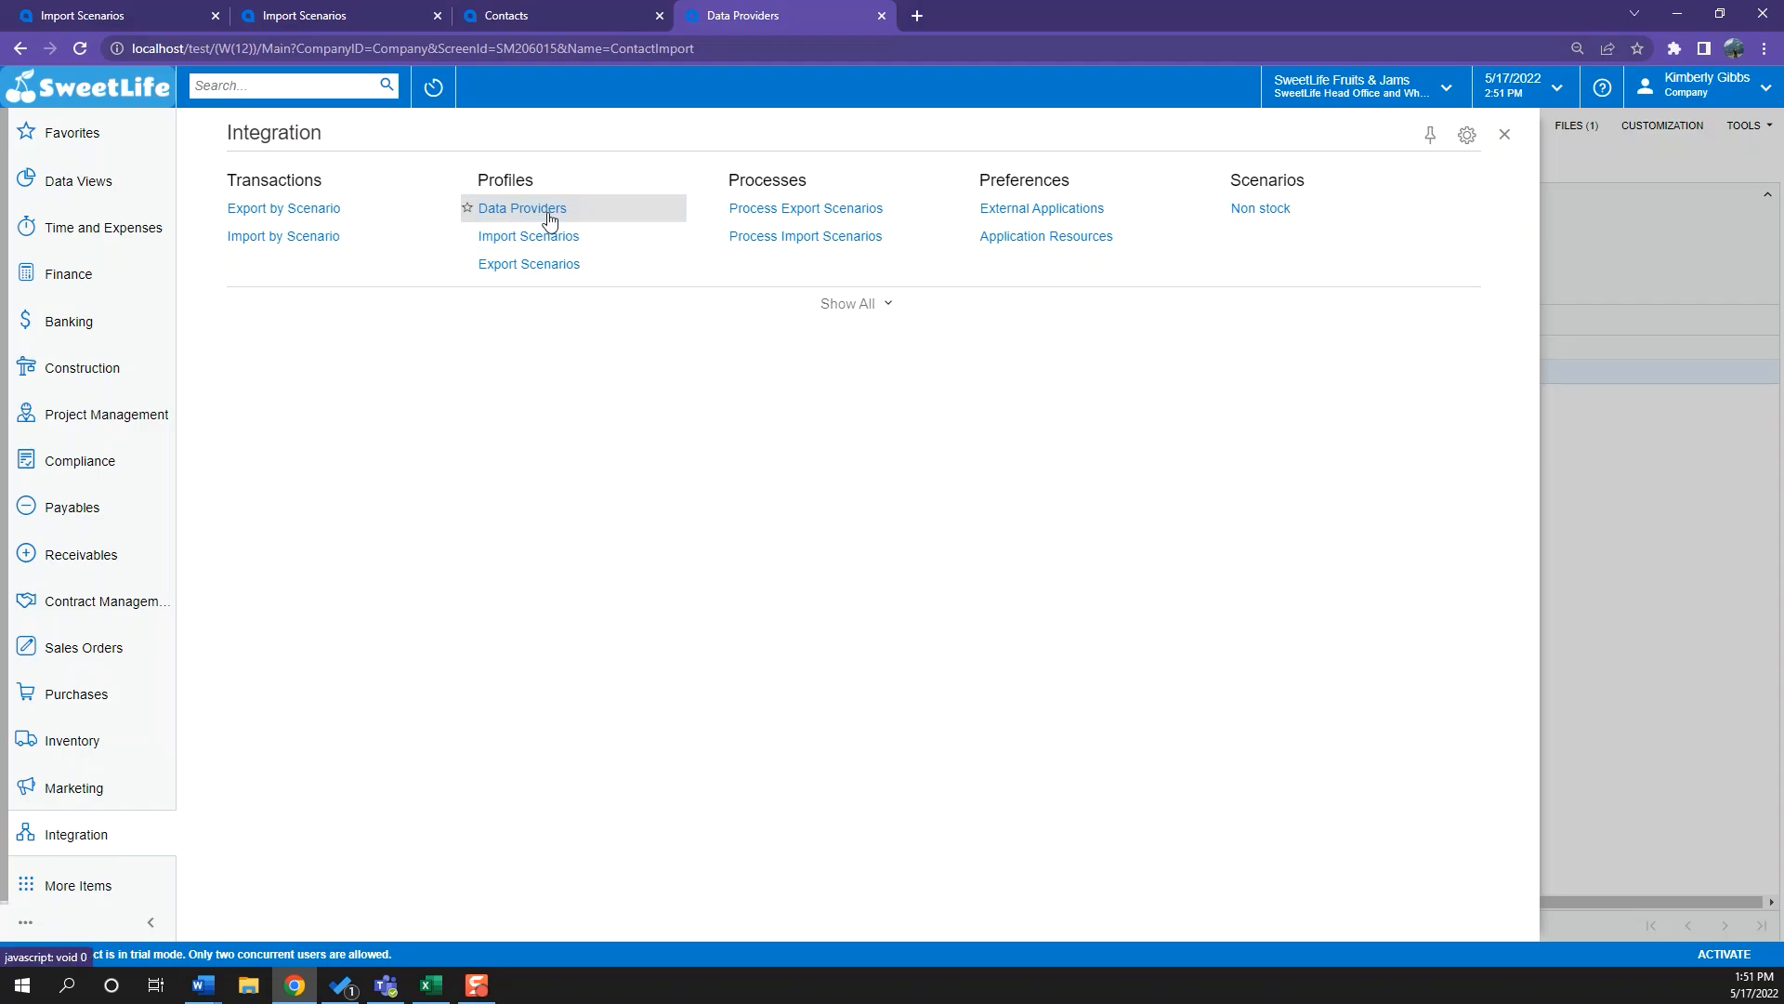
{"action": "left_click", "coordinate": [560, 240]}
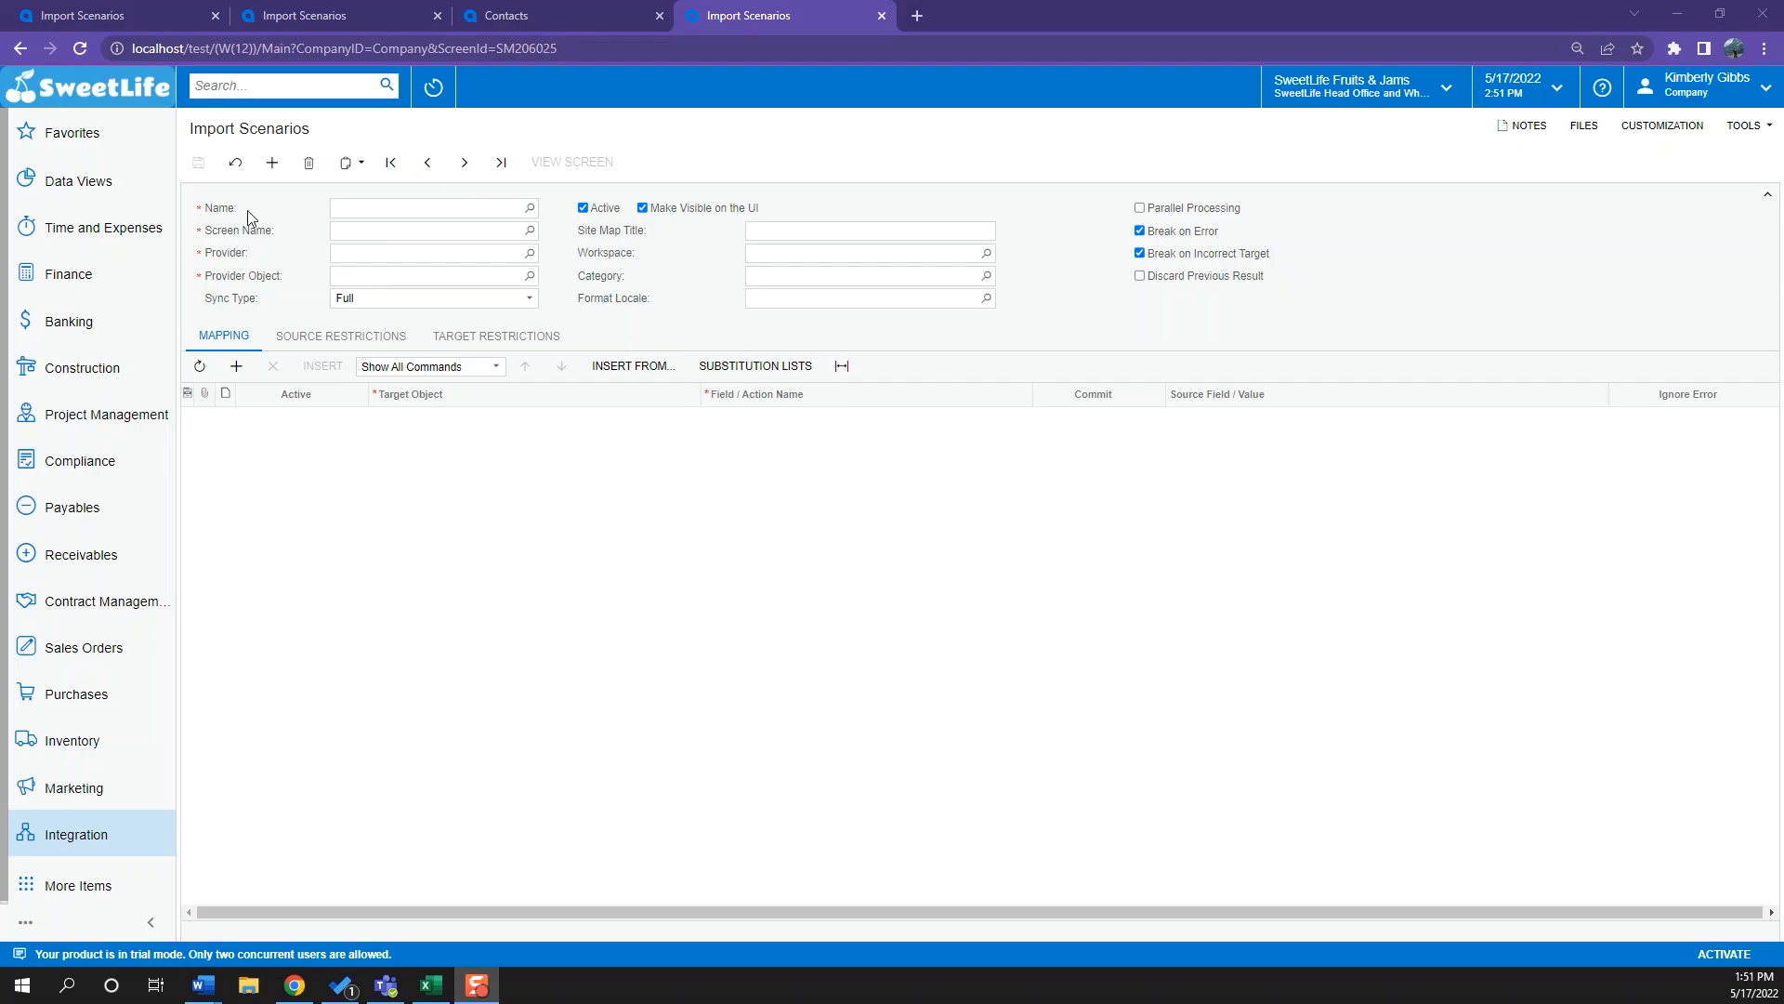
{"action": "left_click", "coordinate": [350, 213]}
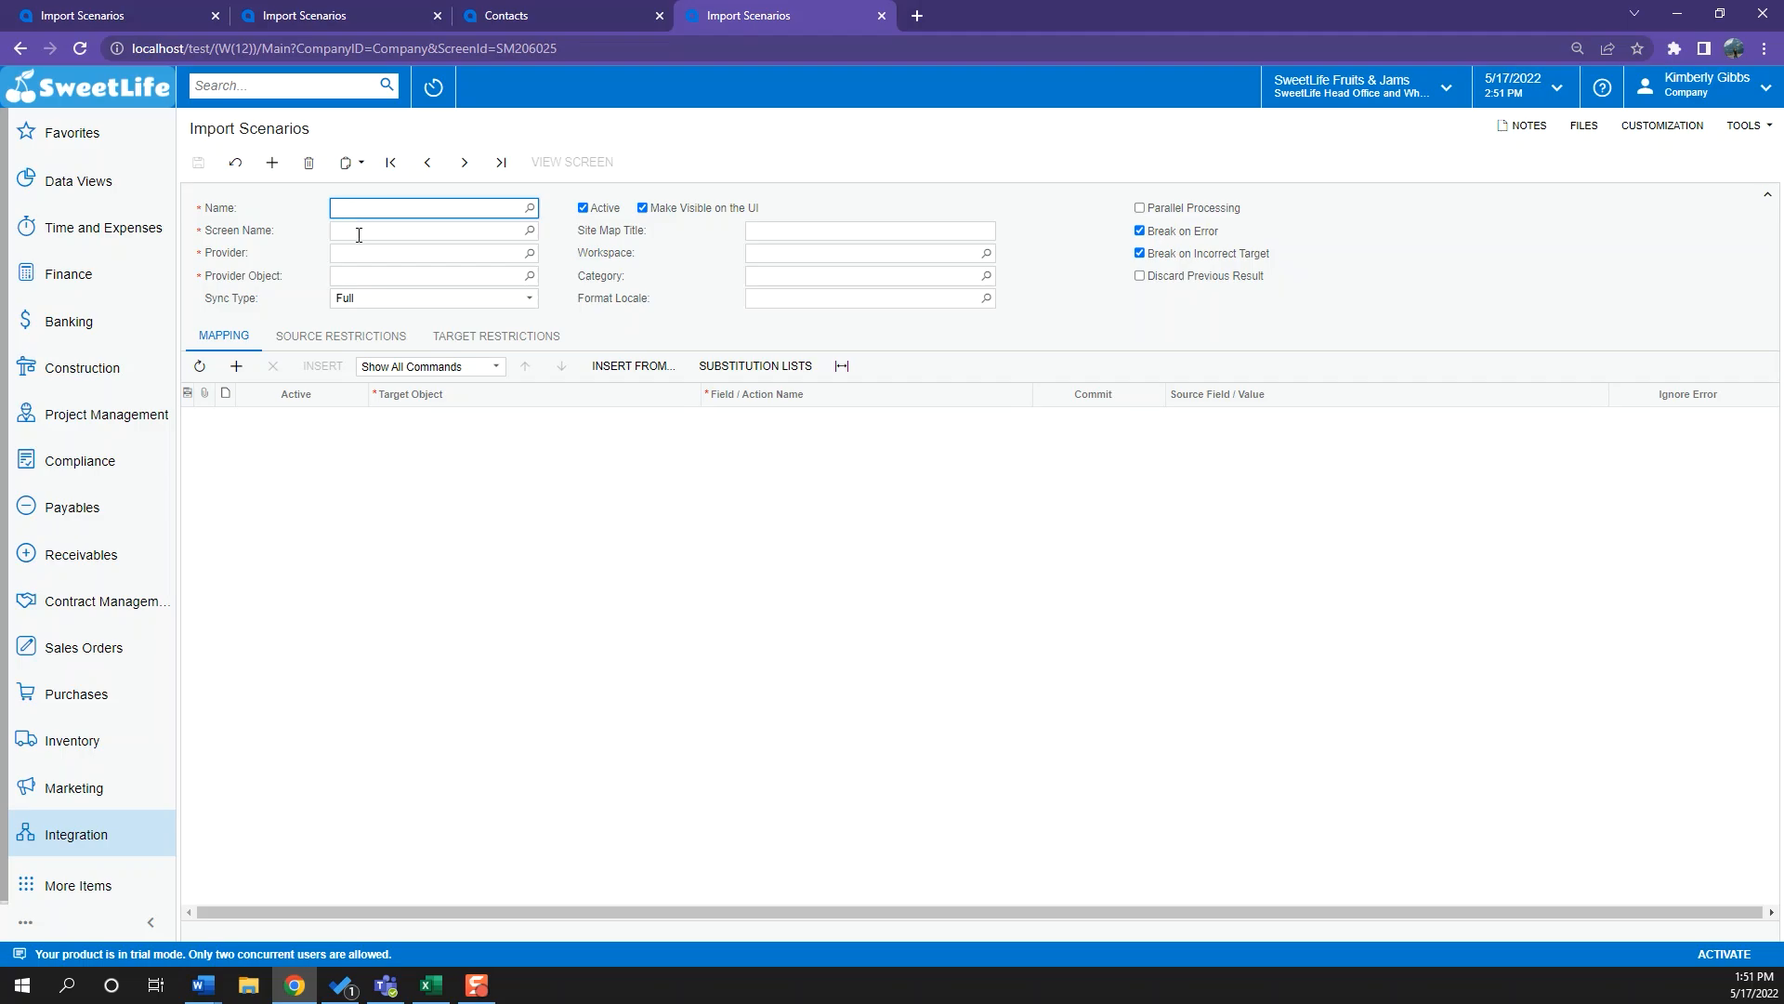
{"action": "left_click", "coordinate": [359, 233]}
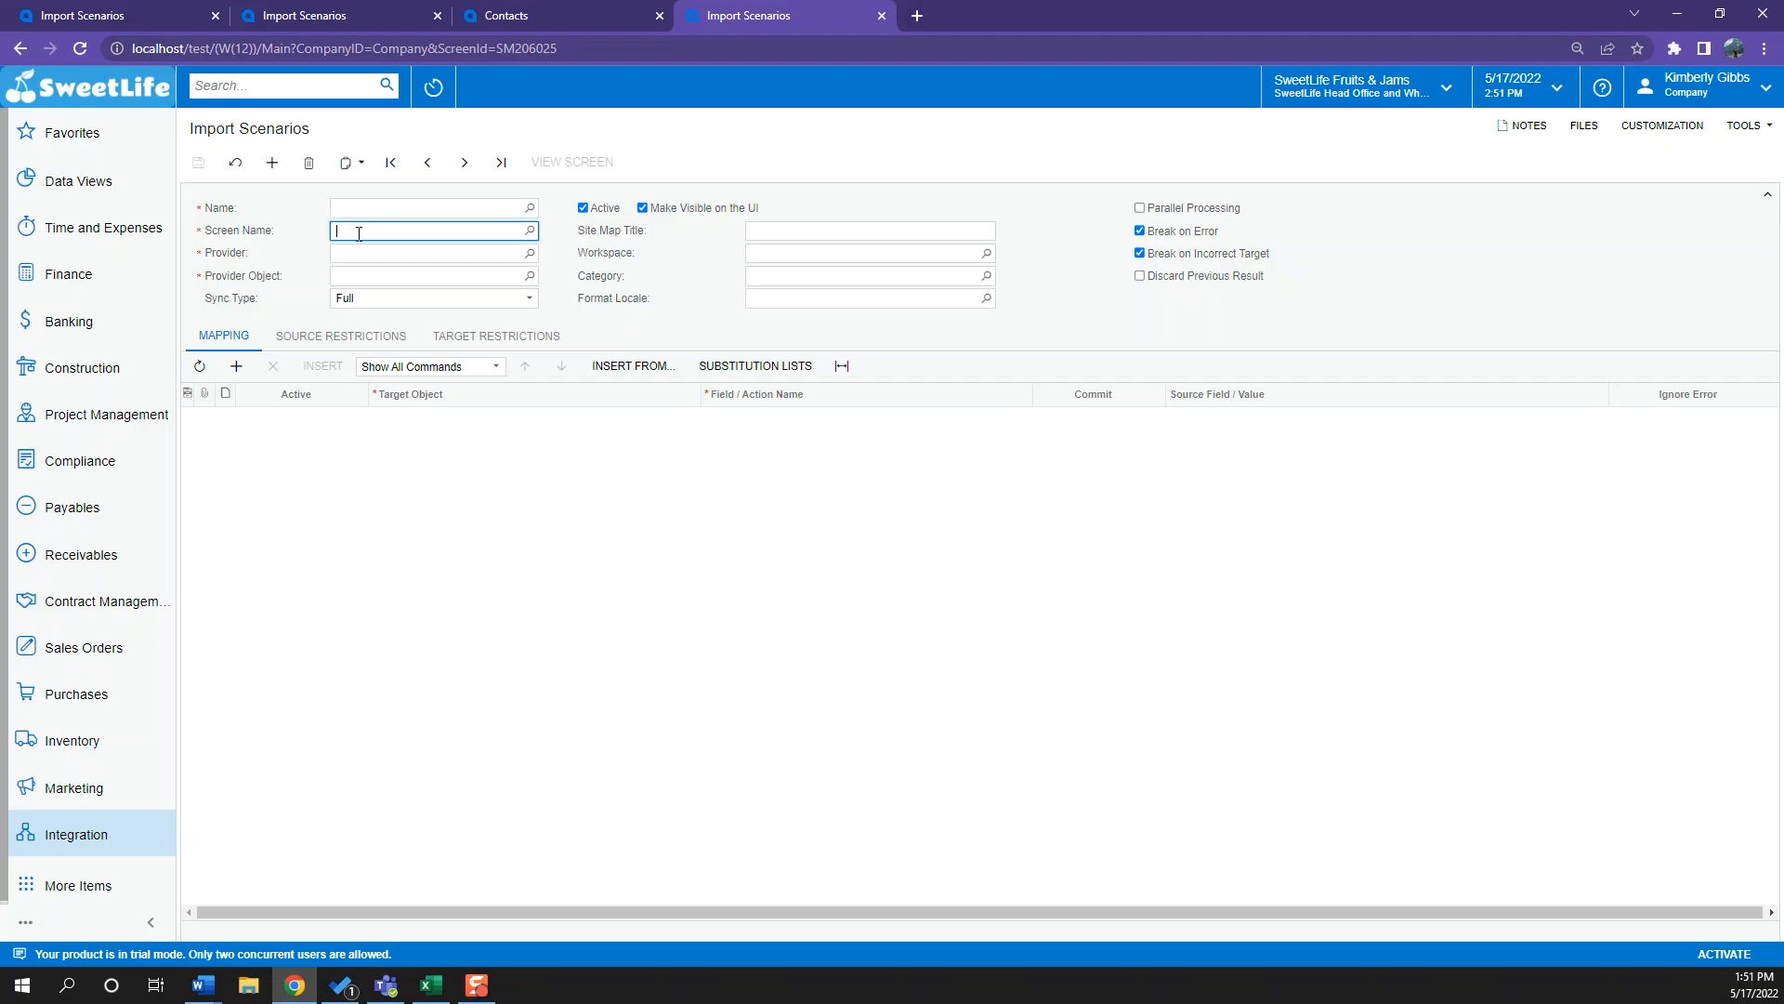
{"action": "left_click", "coordinate": [527, 233]}
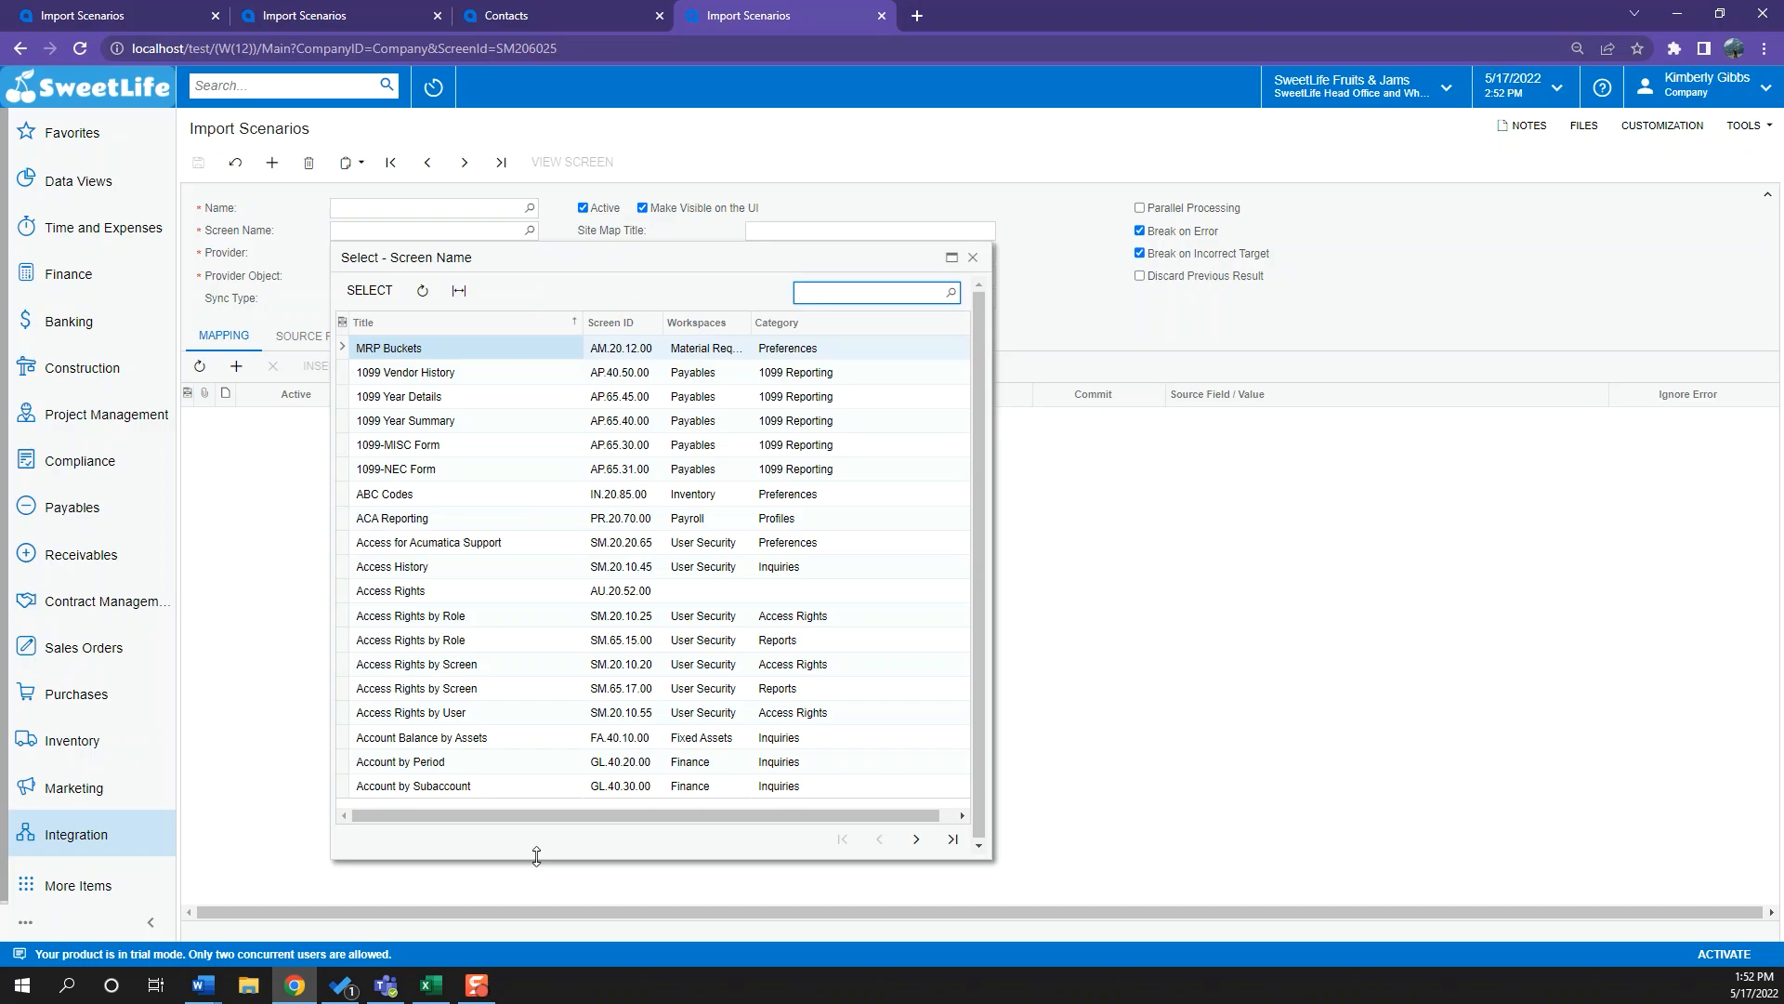
Enlarge the screen selection list and examine the available screens page by page
{"action": "left_click_drag", "start_coordinate": [536, 856], "coordinate": [539, 883]}
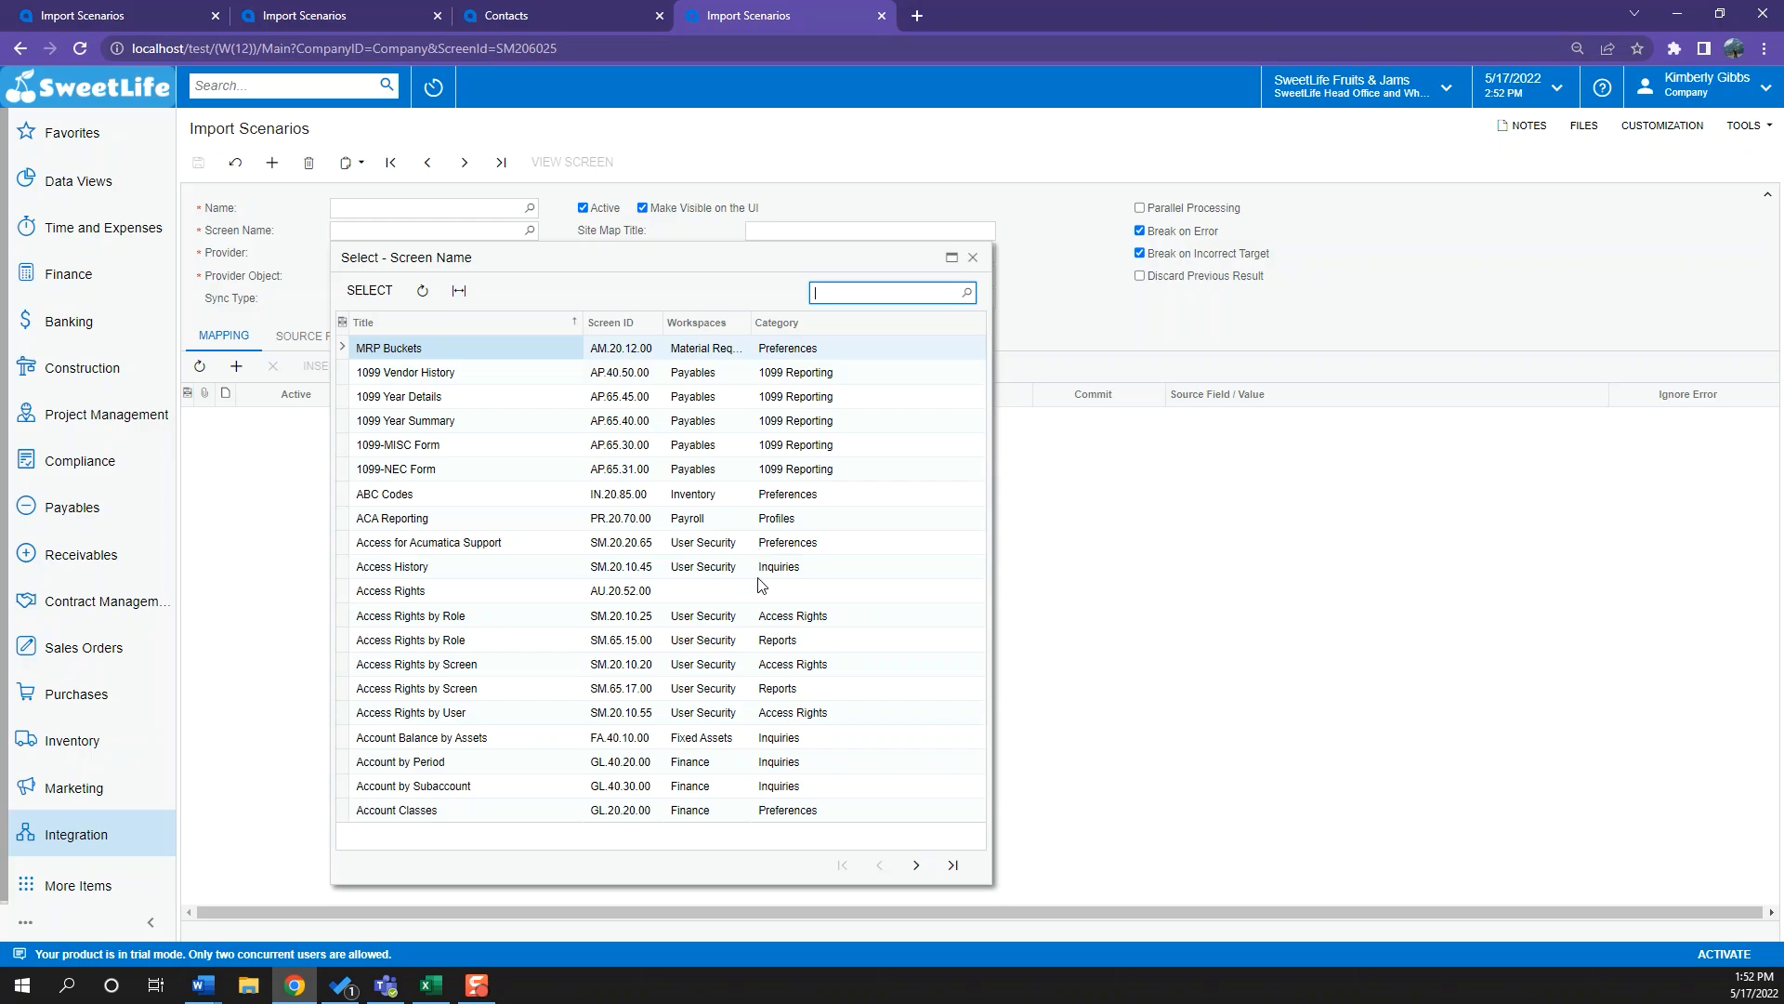
{"action": "left_click", "coordinate": [916, 865]}
{"action": "left_click", "coordinate": [918, 865]}
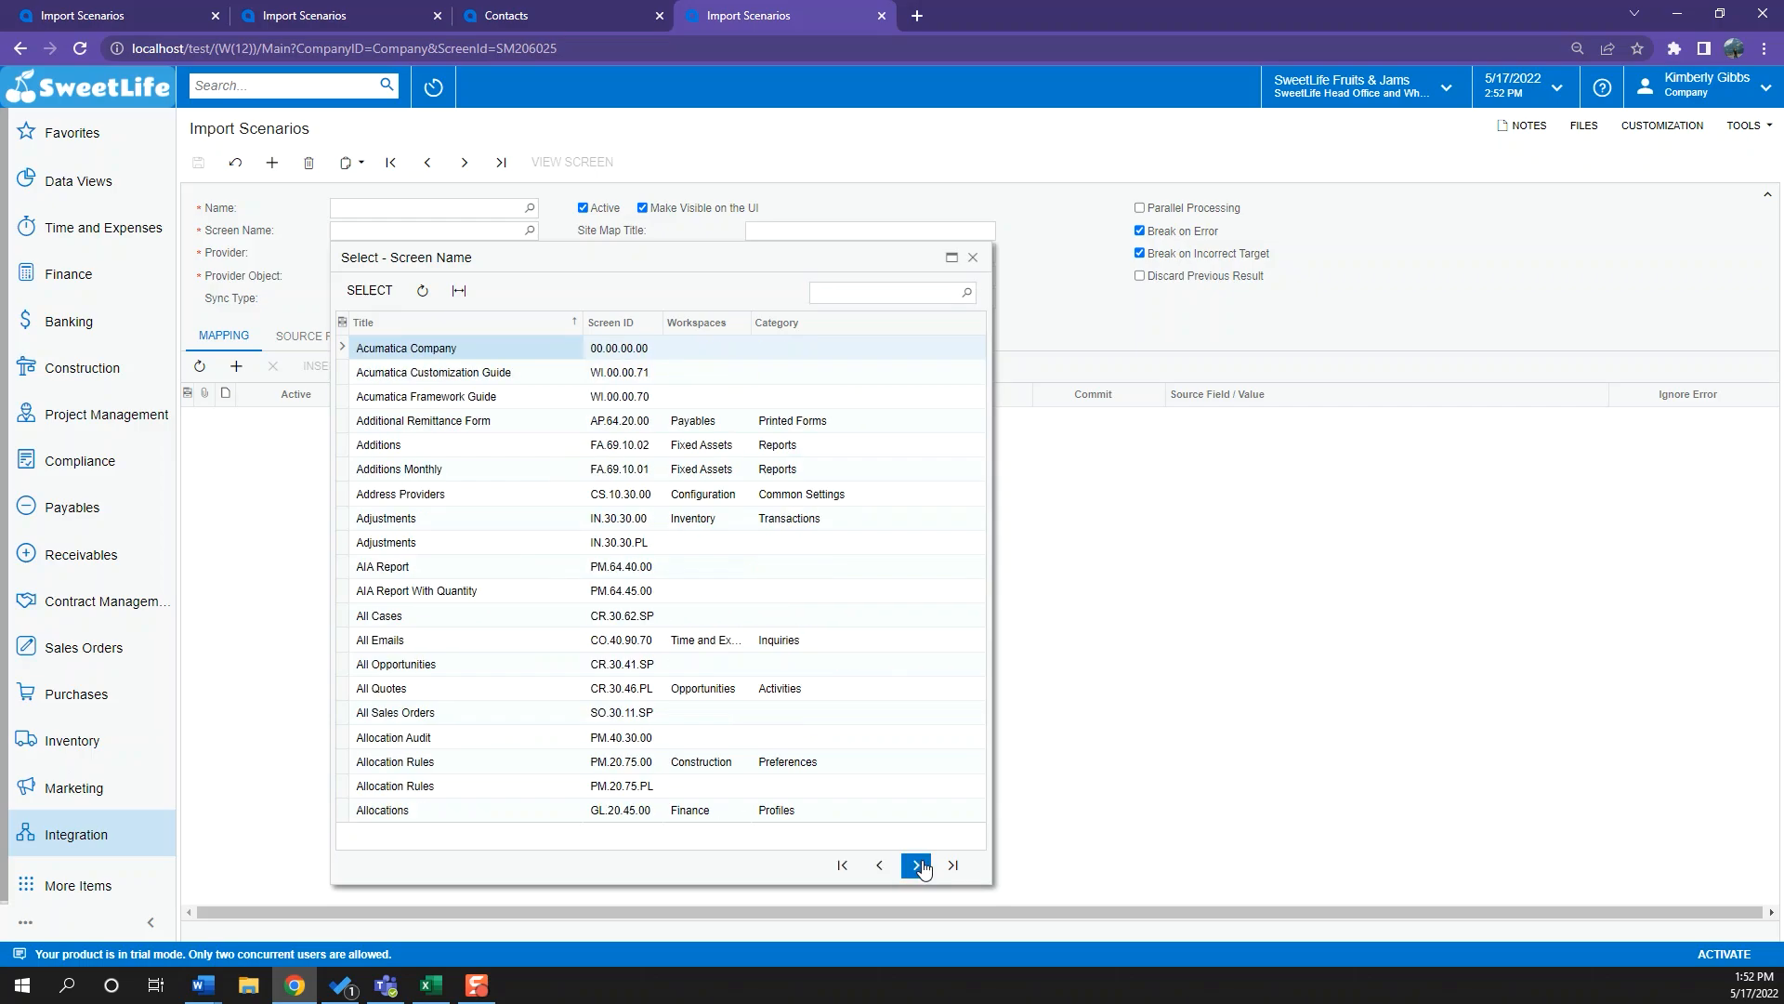
{"action": "left_click", "coordinate": [918, 865]}
{"action": "left_click", "coordinate": [918, 865]}
{"action": "left_click", "coordinate": [872, 874]}
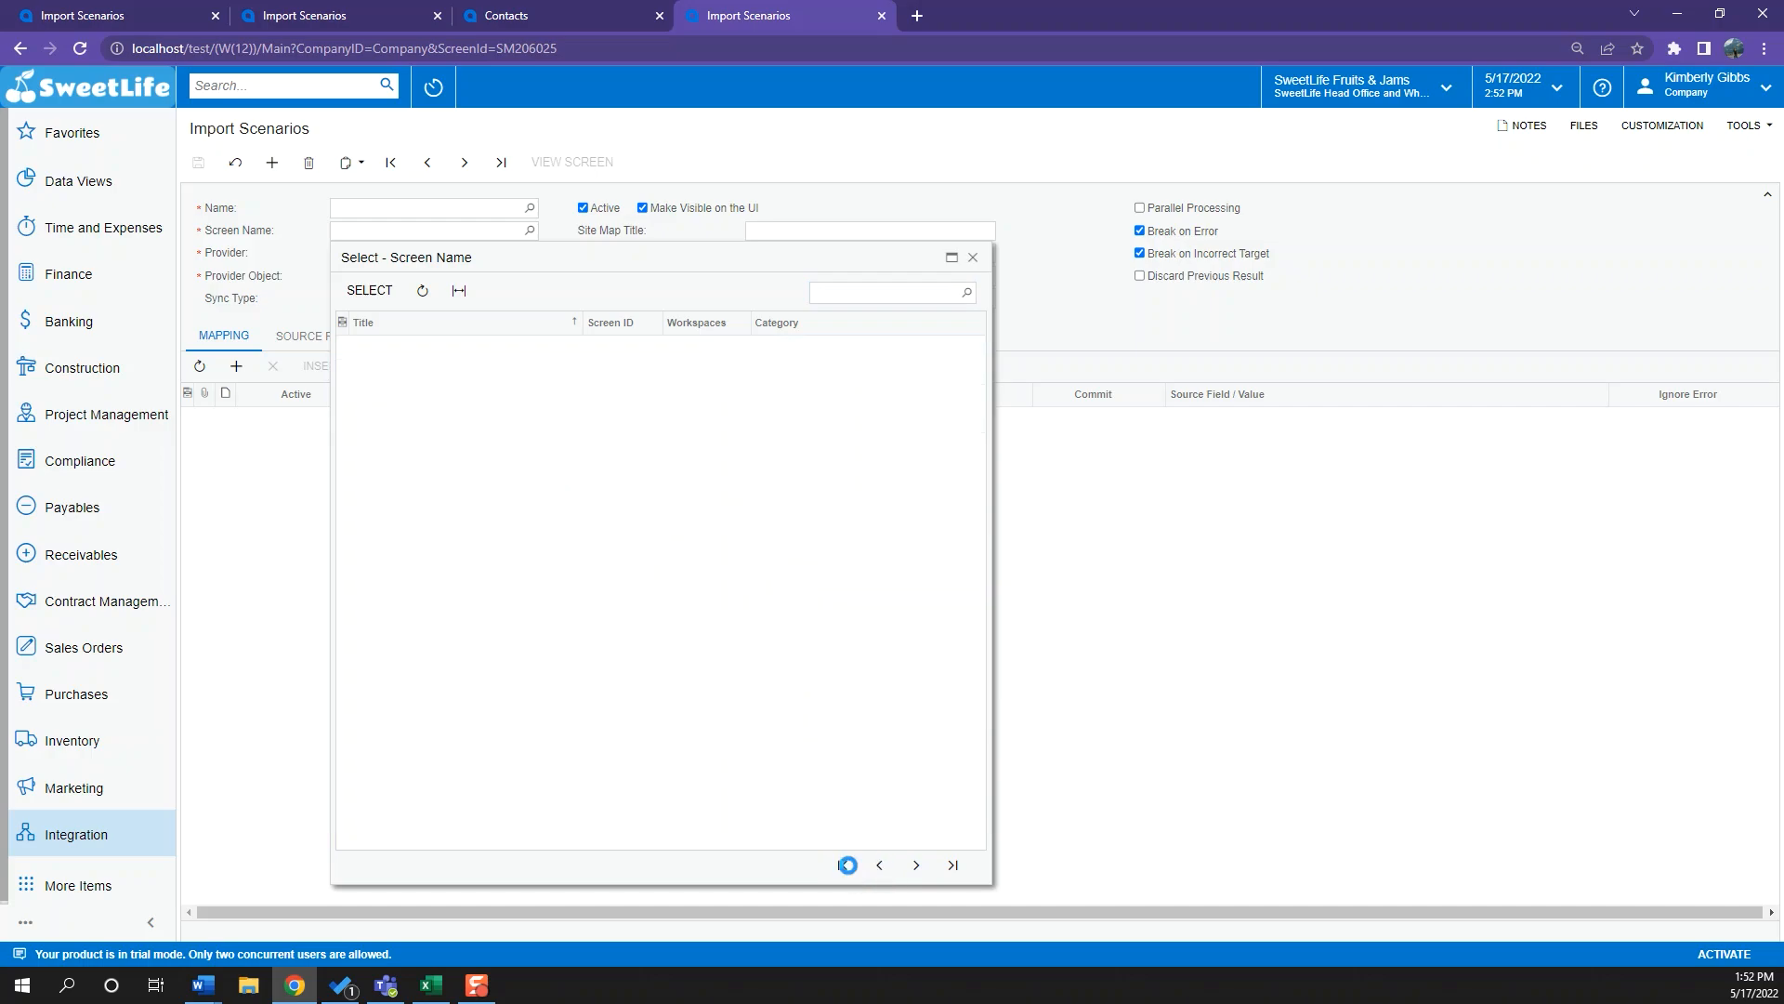
{"action": "left_click", "coordinate": [443, 374]}
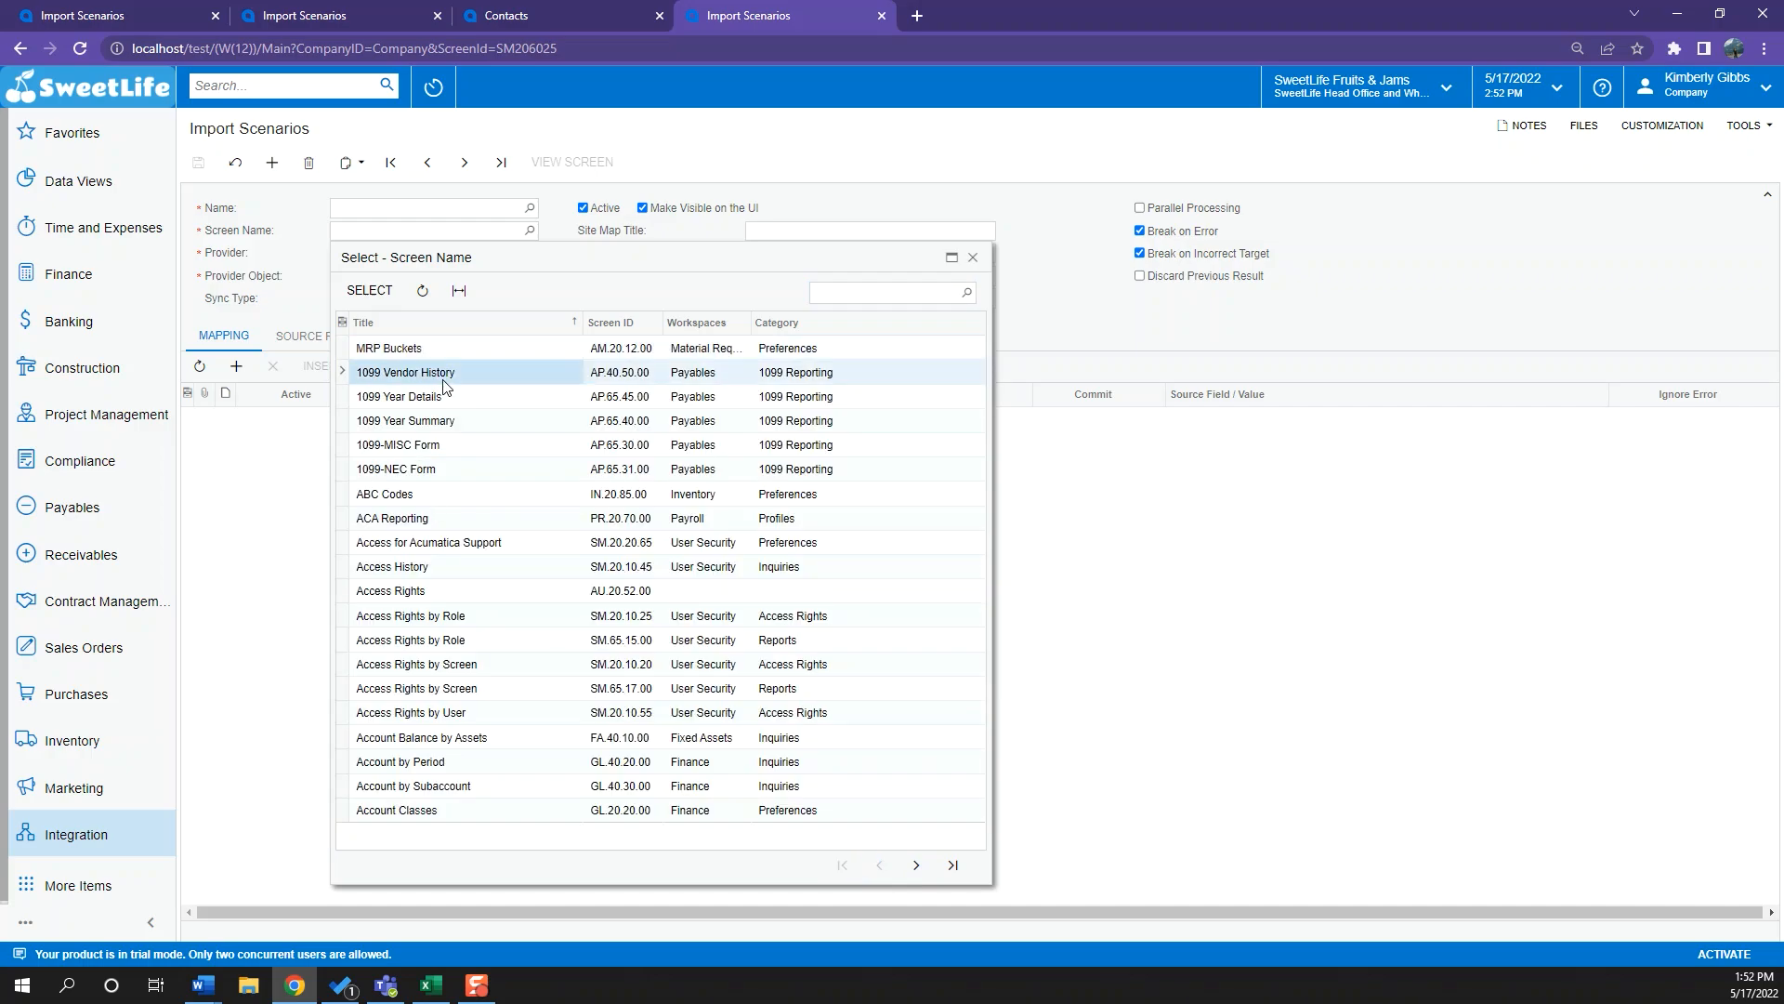
{"action": "left_click", "coordinate": [455, 785]}
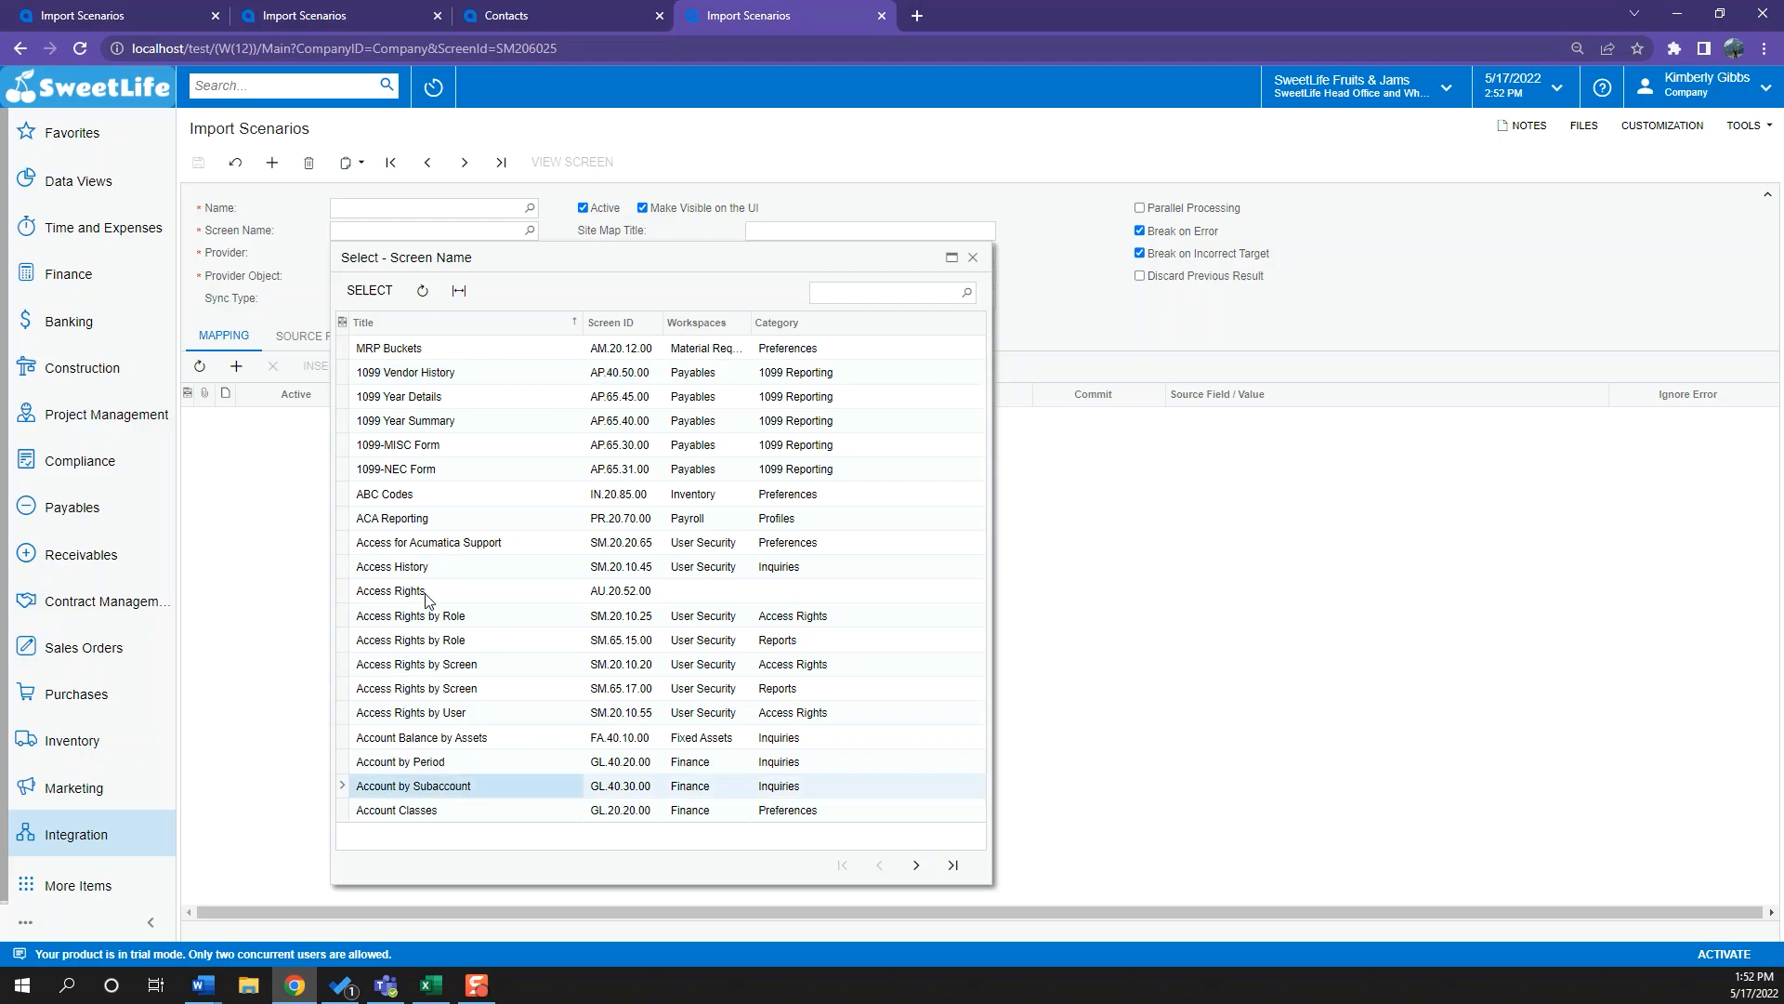
{"action": "left_click", "coordinate": [455, 566]}
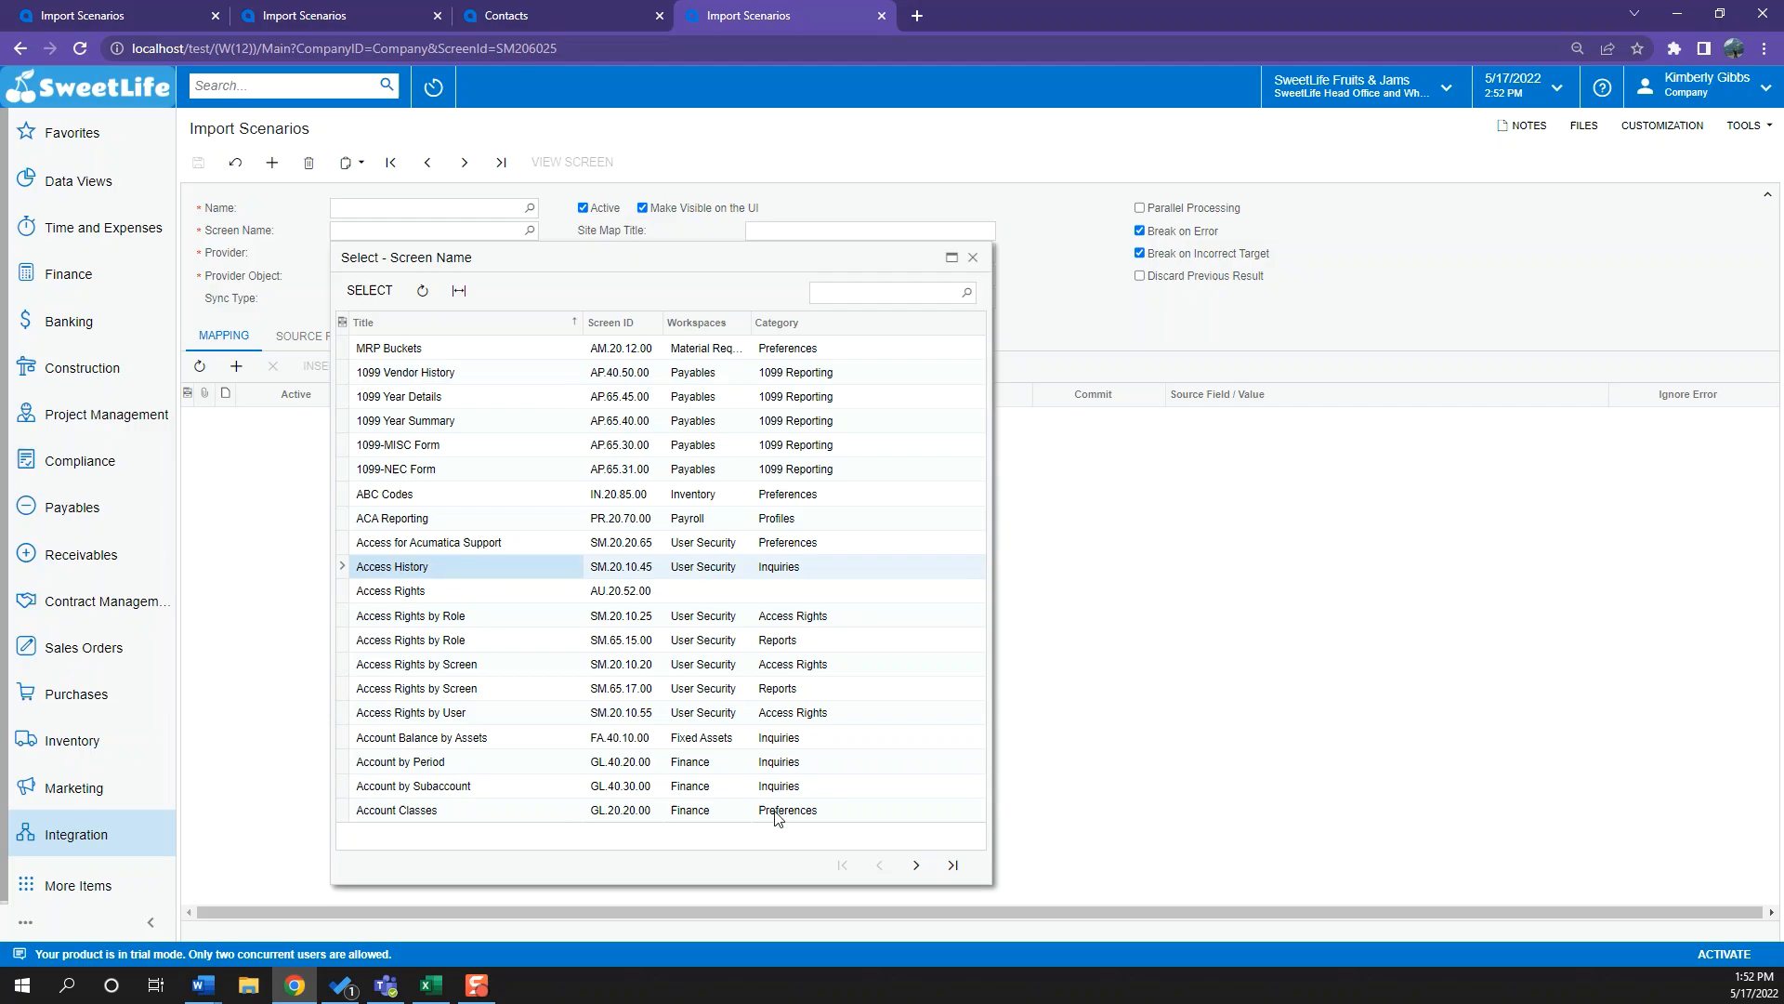
{"action": "left_click", "coordinate": [916, 864]}
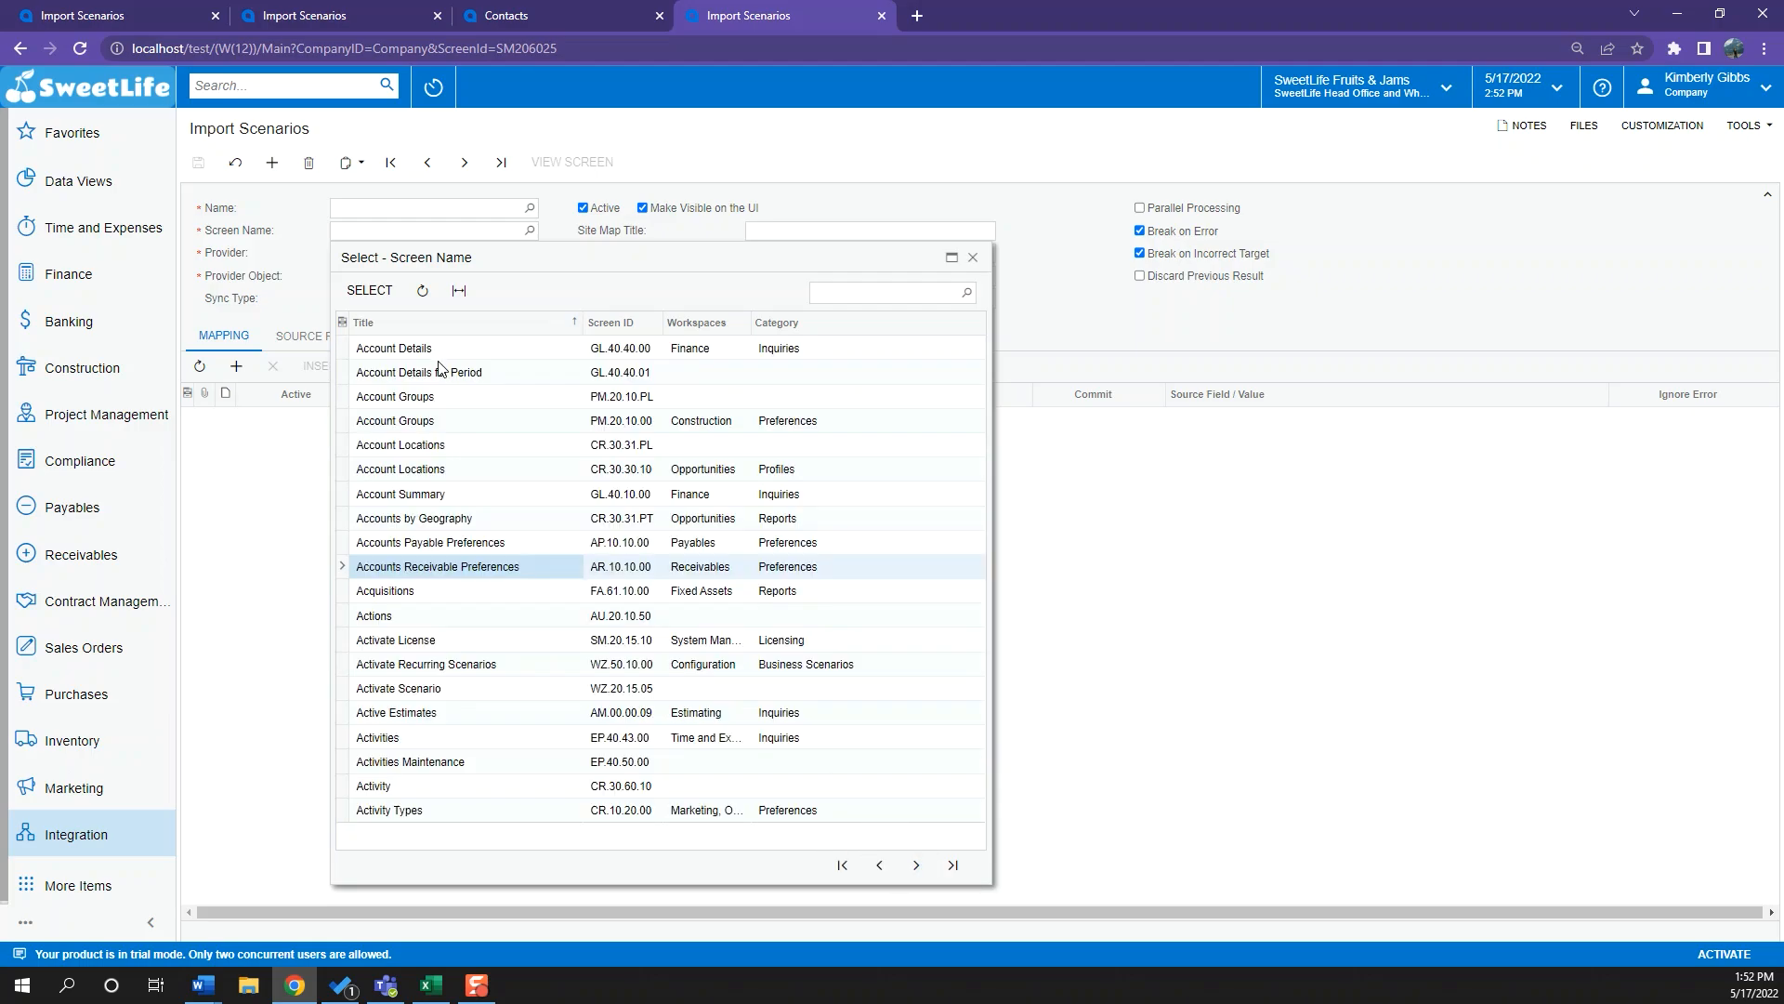
{"action": "left_click", "coordinate": [438, 359]}
{"action": "left_click", "coordinate": [448, 495]}
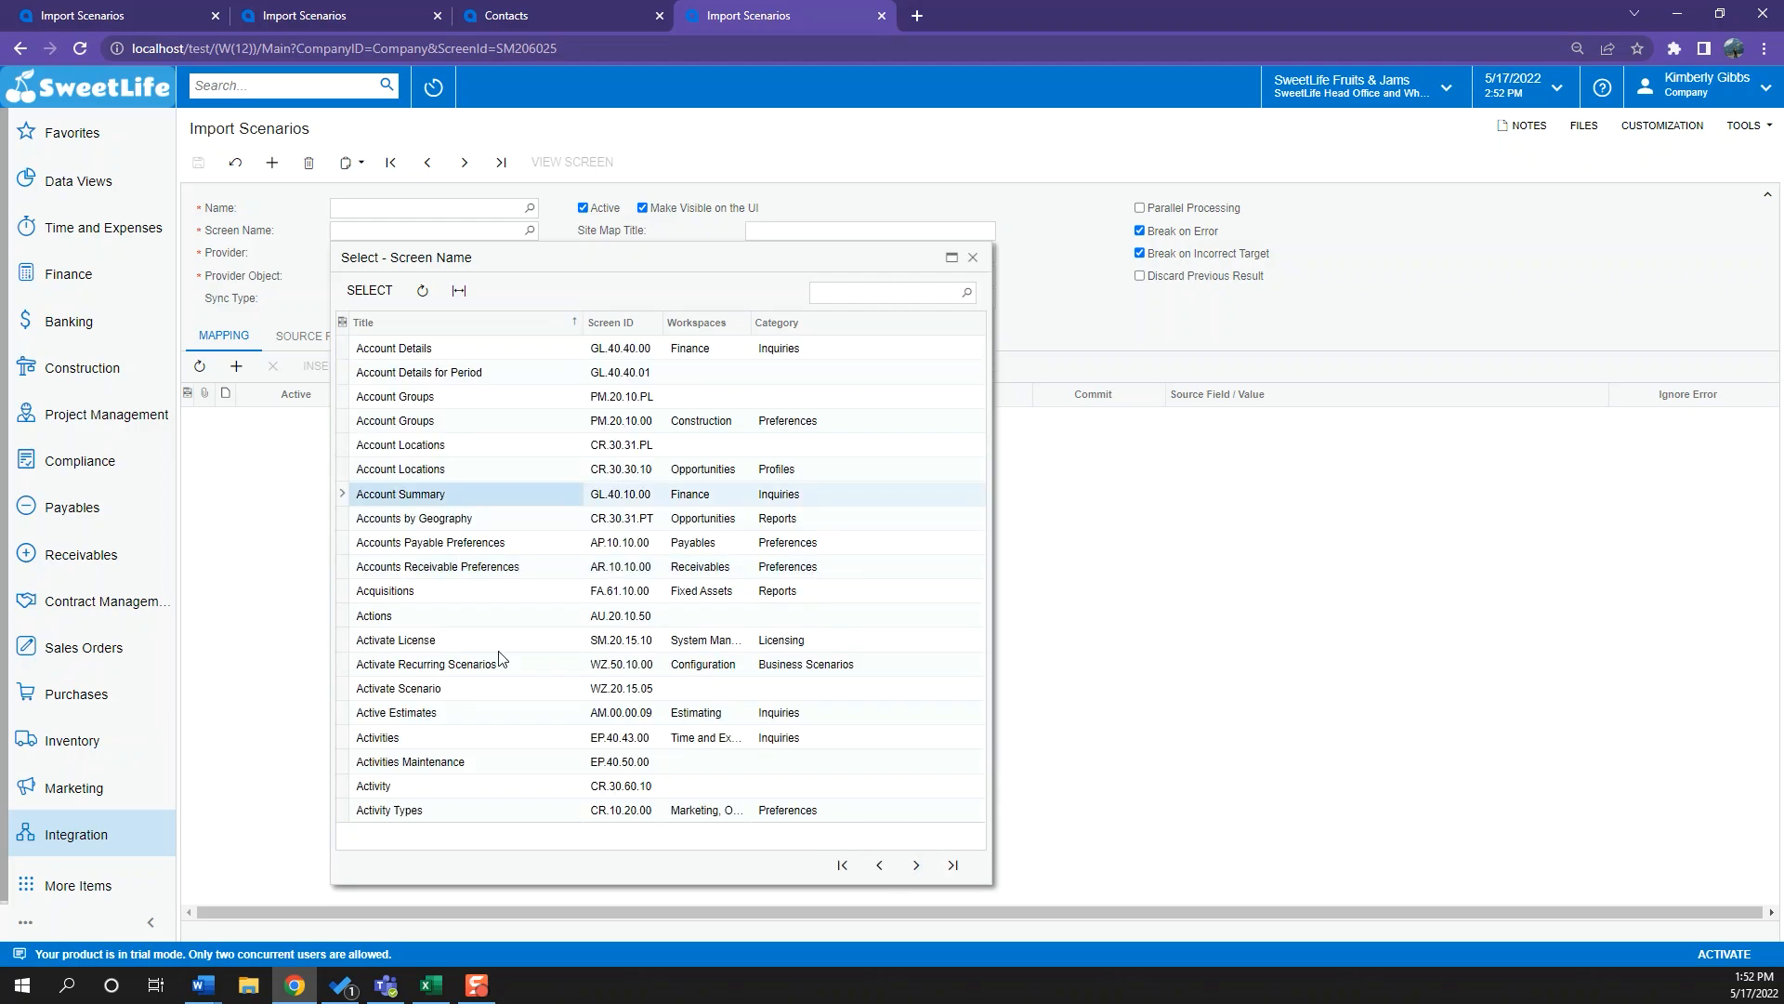
{"action": "left_click", "coordinate": [478, 640]}
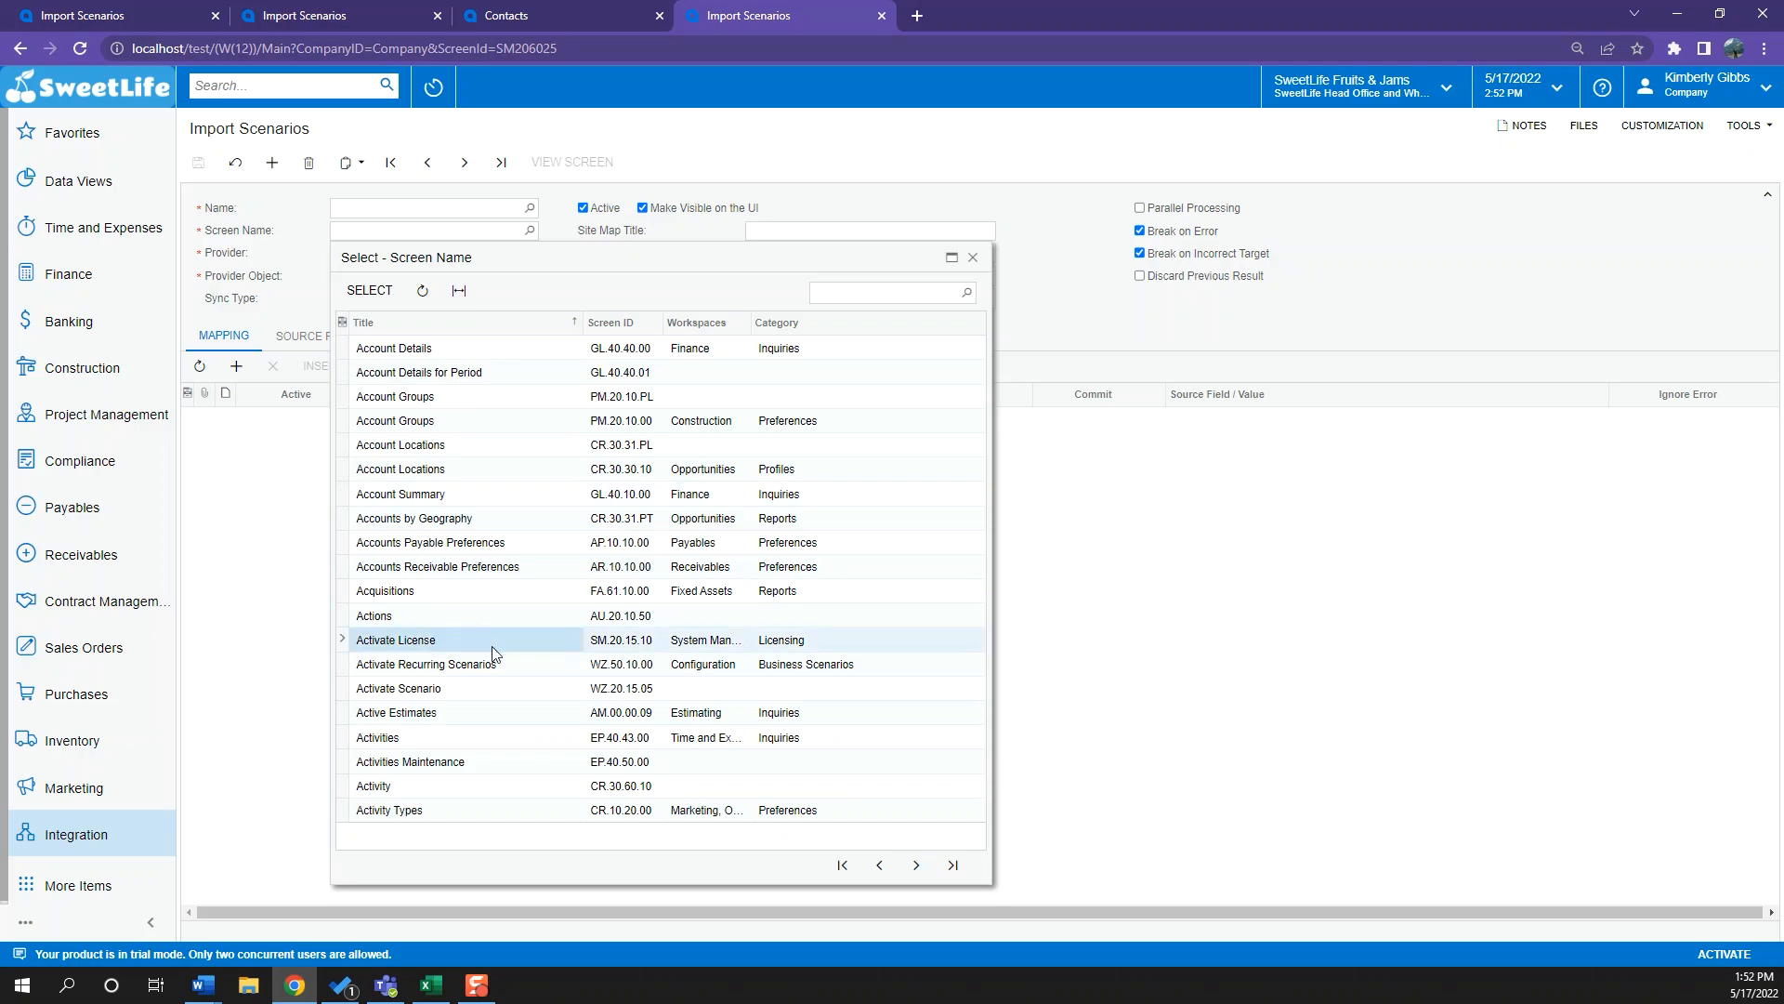
{"action": "left_click", "coordinate": [916, 864]}
{"action": "left_click", "coordinate": [916, 864]}
{"action": "left_click", "coordinate": [917, 864]}
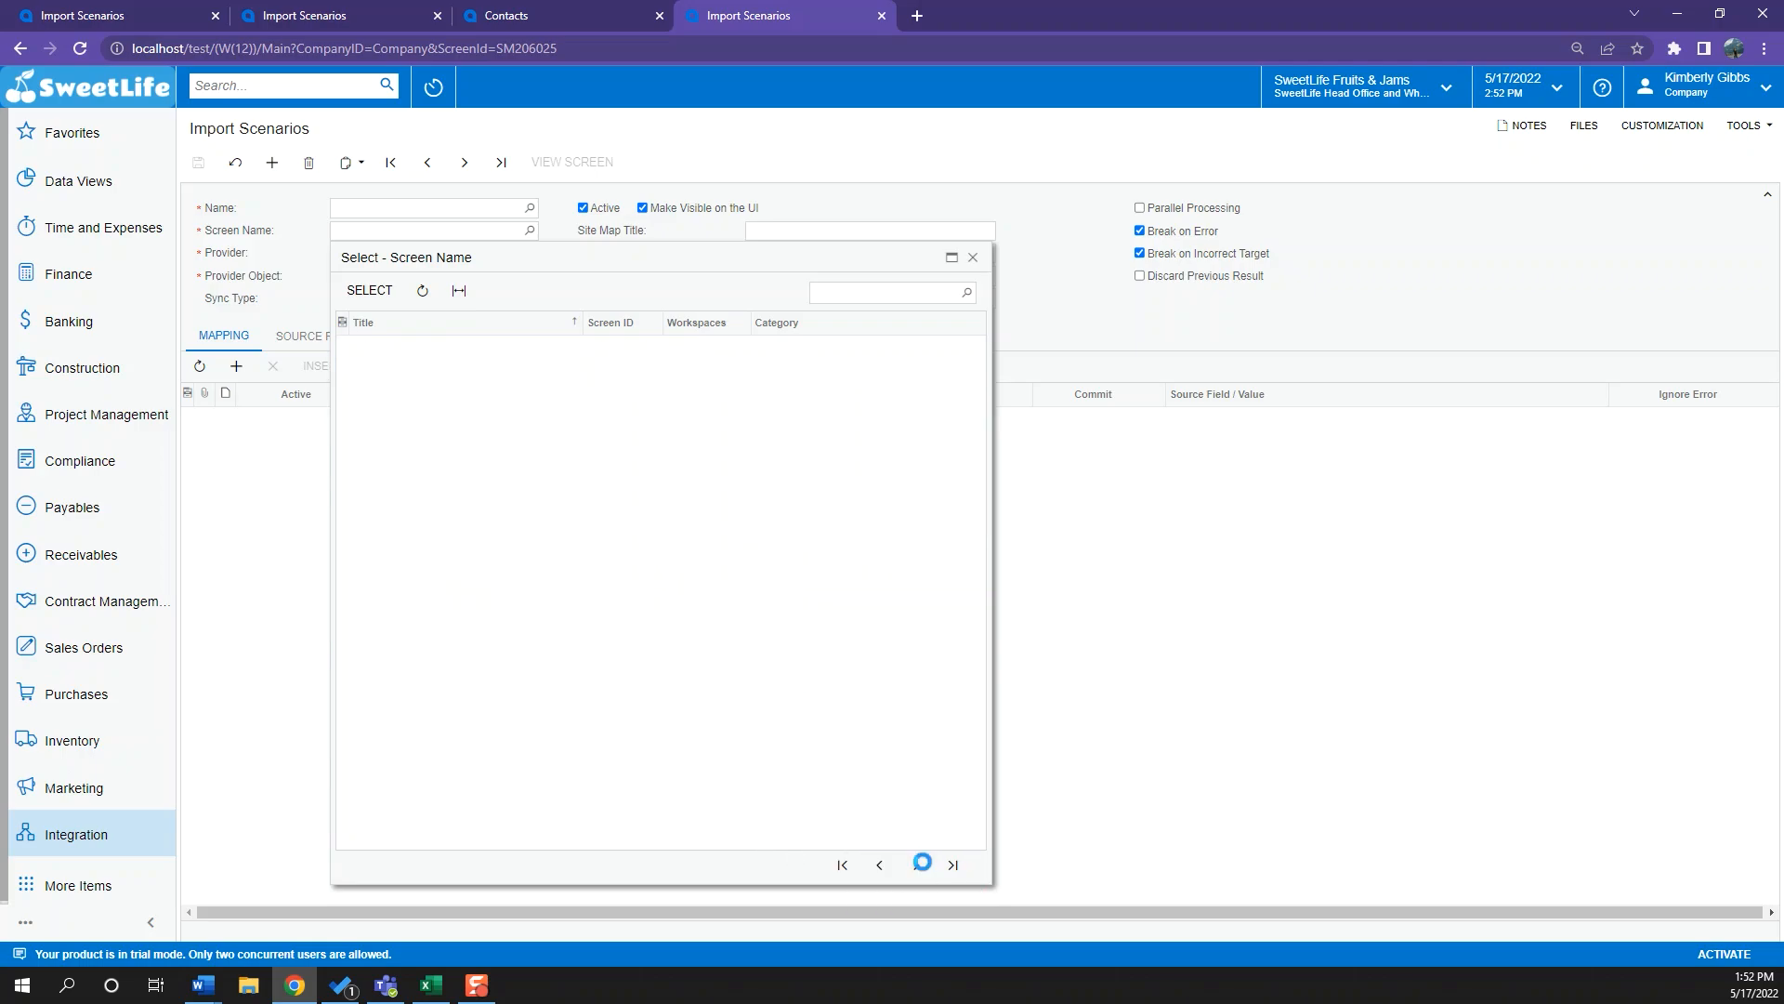
{"action": "left_click", "coordinate": [916, 864]}
{"action": "left_click", "coordinate": [916, 864]}
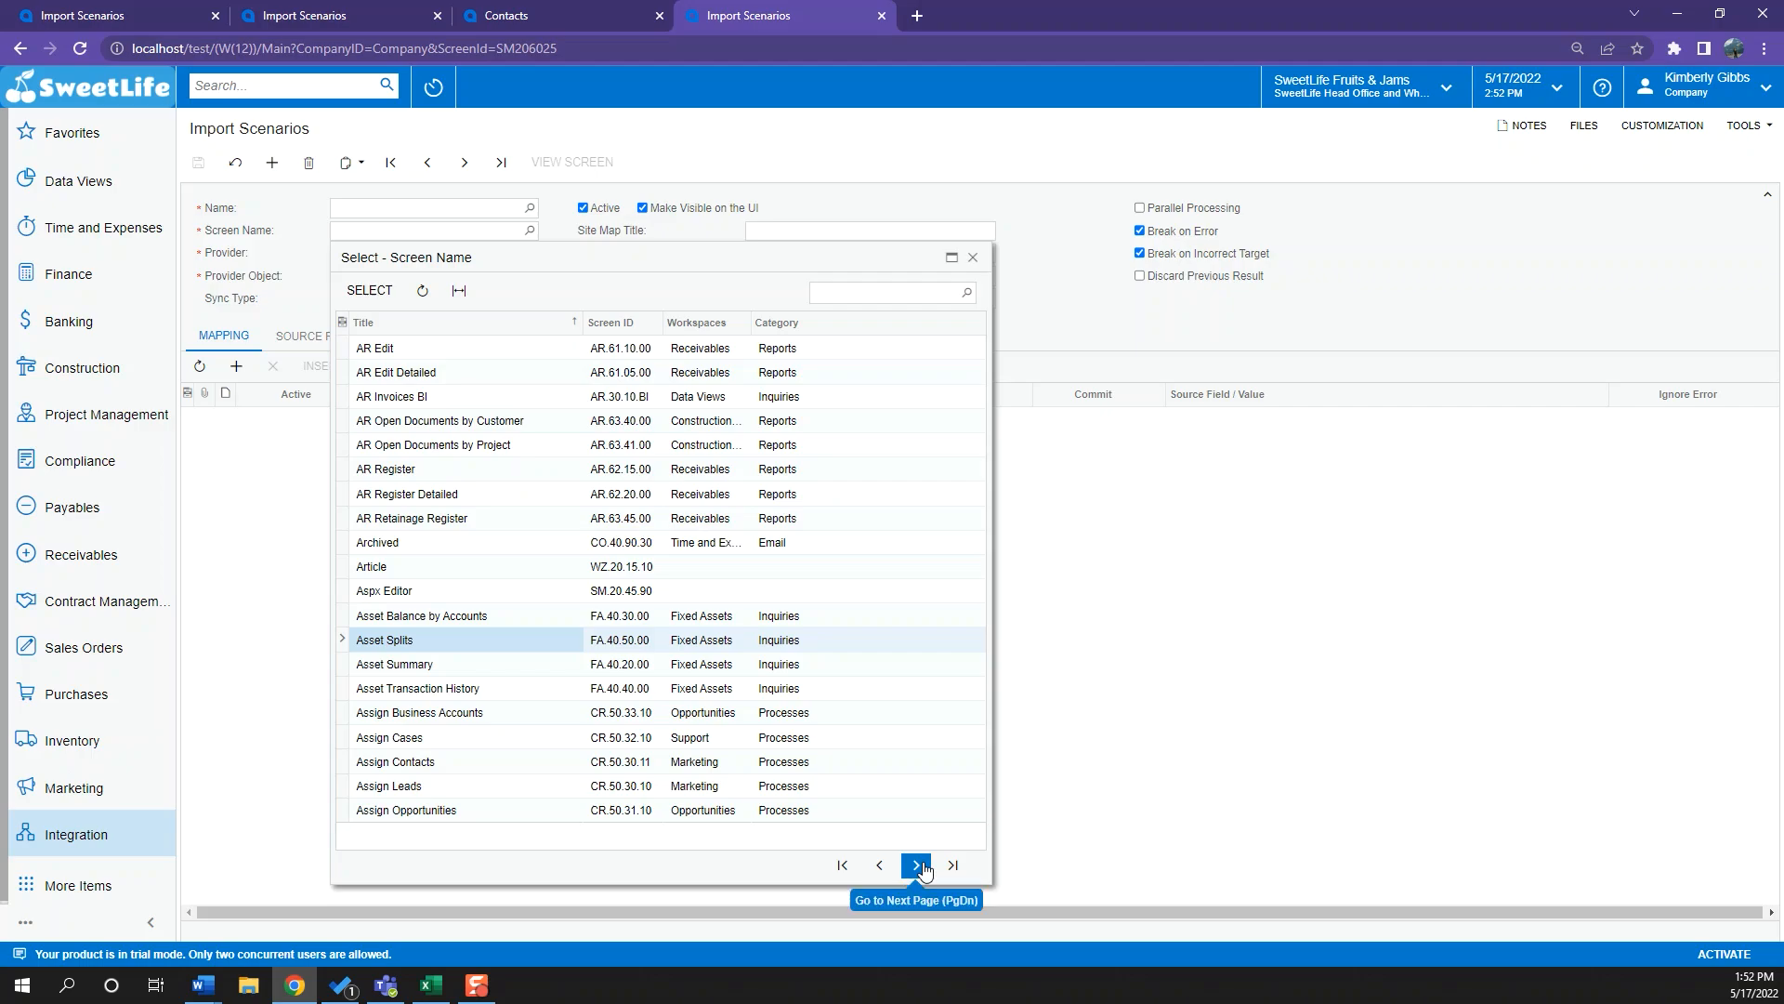
{"action": "left_click", "coordinate": [916, 864]}
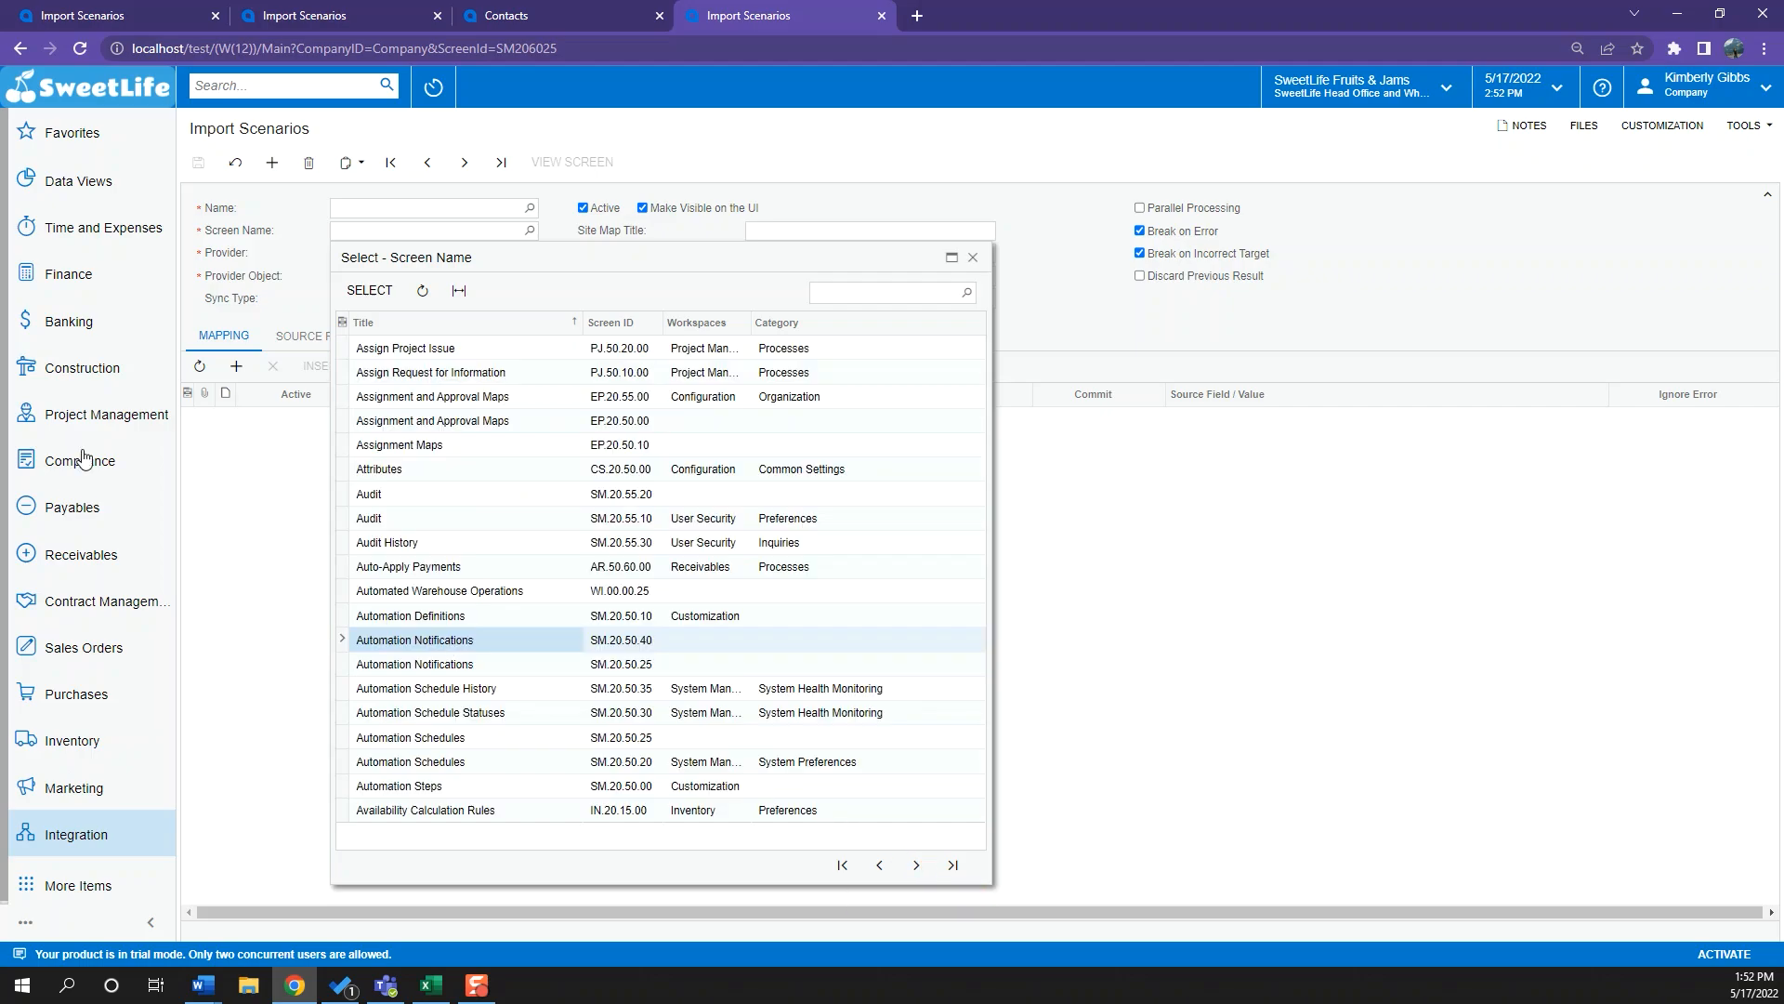
Search the Screen Name list for "conta" and compare the matching Contacts entries by screen ID, workspace and category
{"action": "type", "text": "conta"}
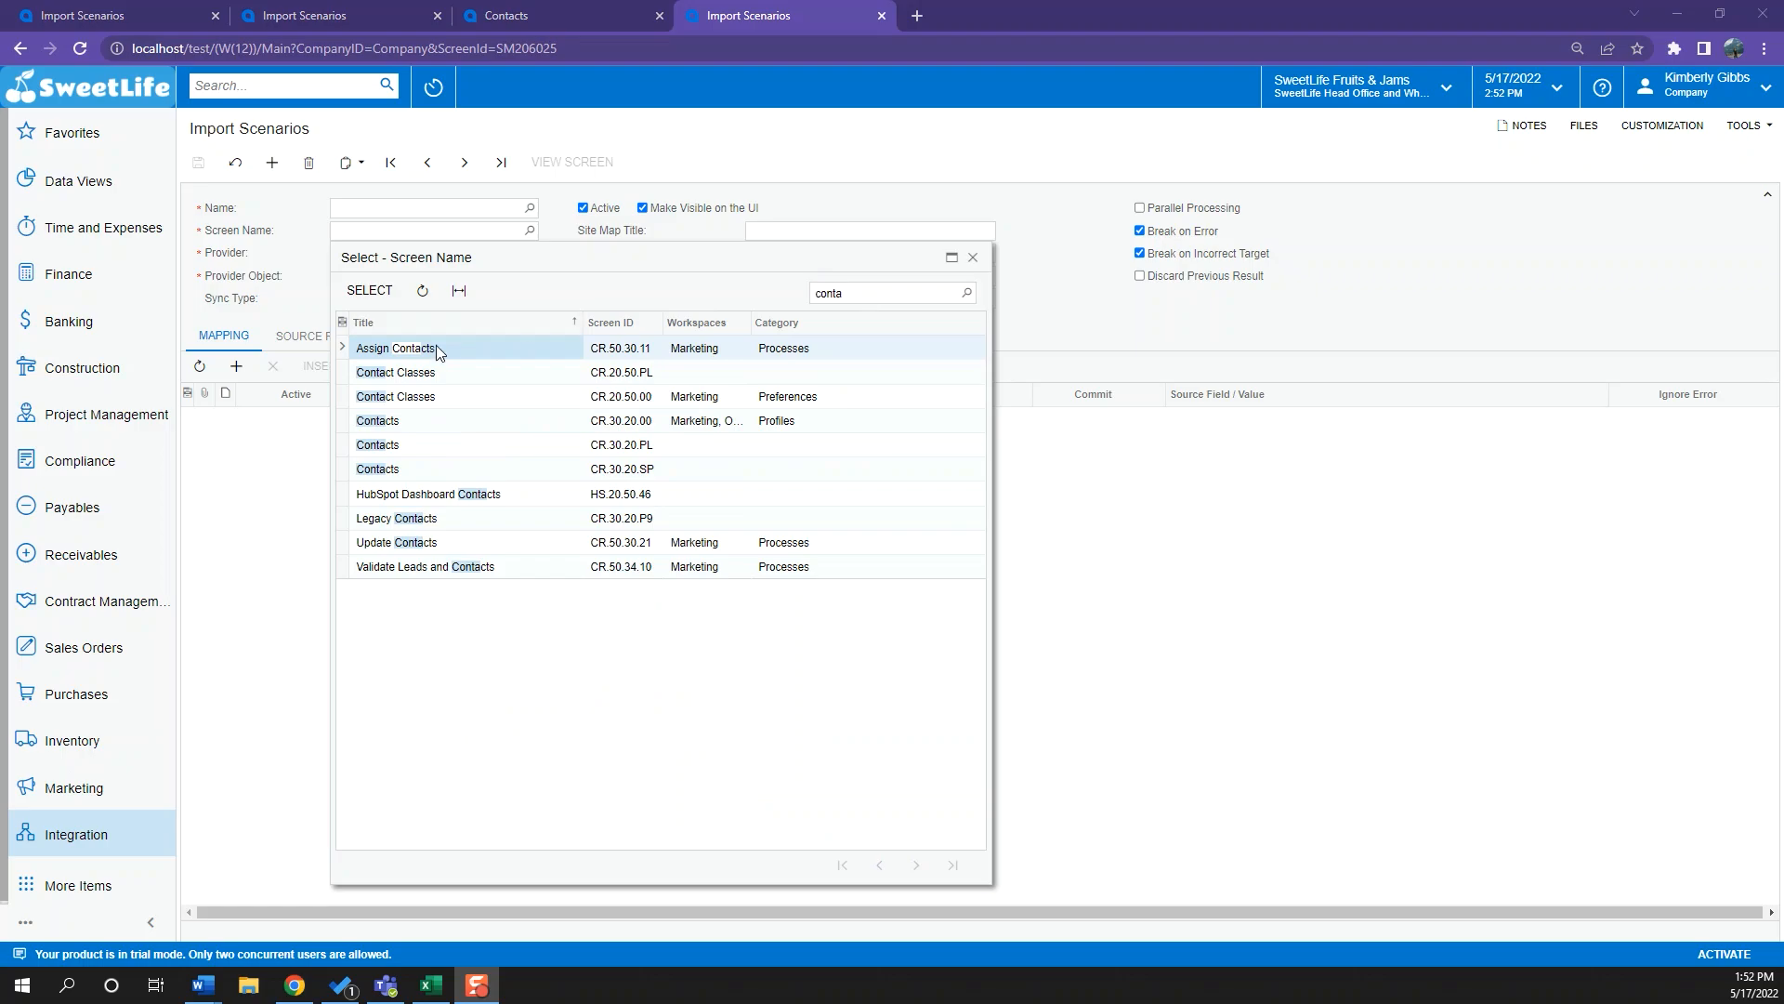
{"action": "left_click", "coordinate": [426, 373]}
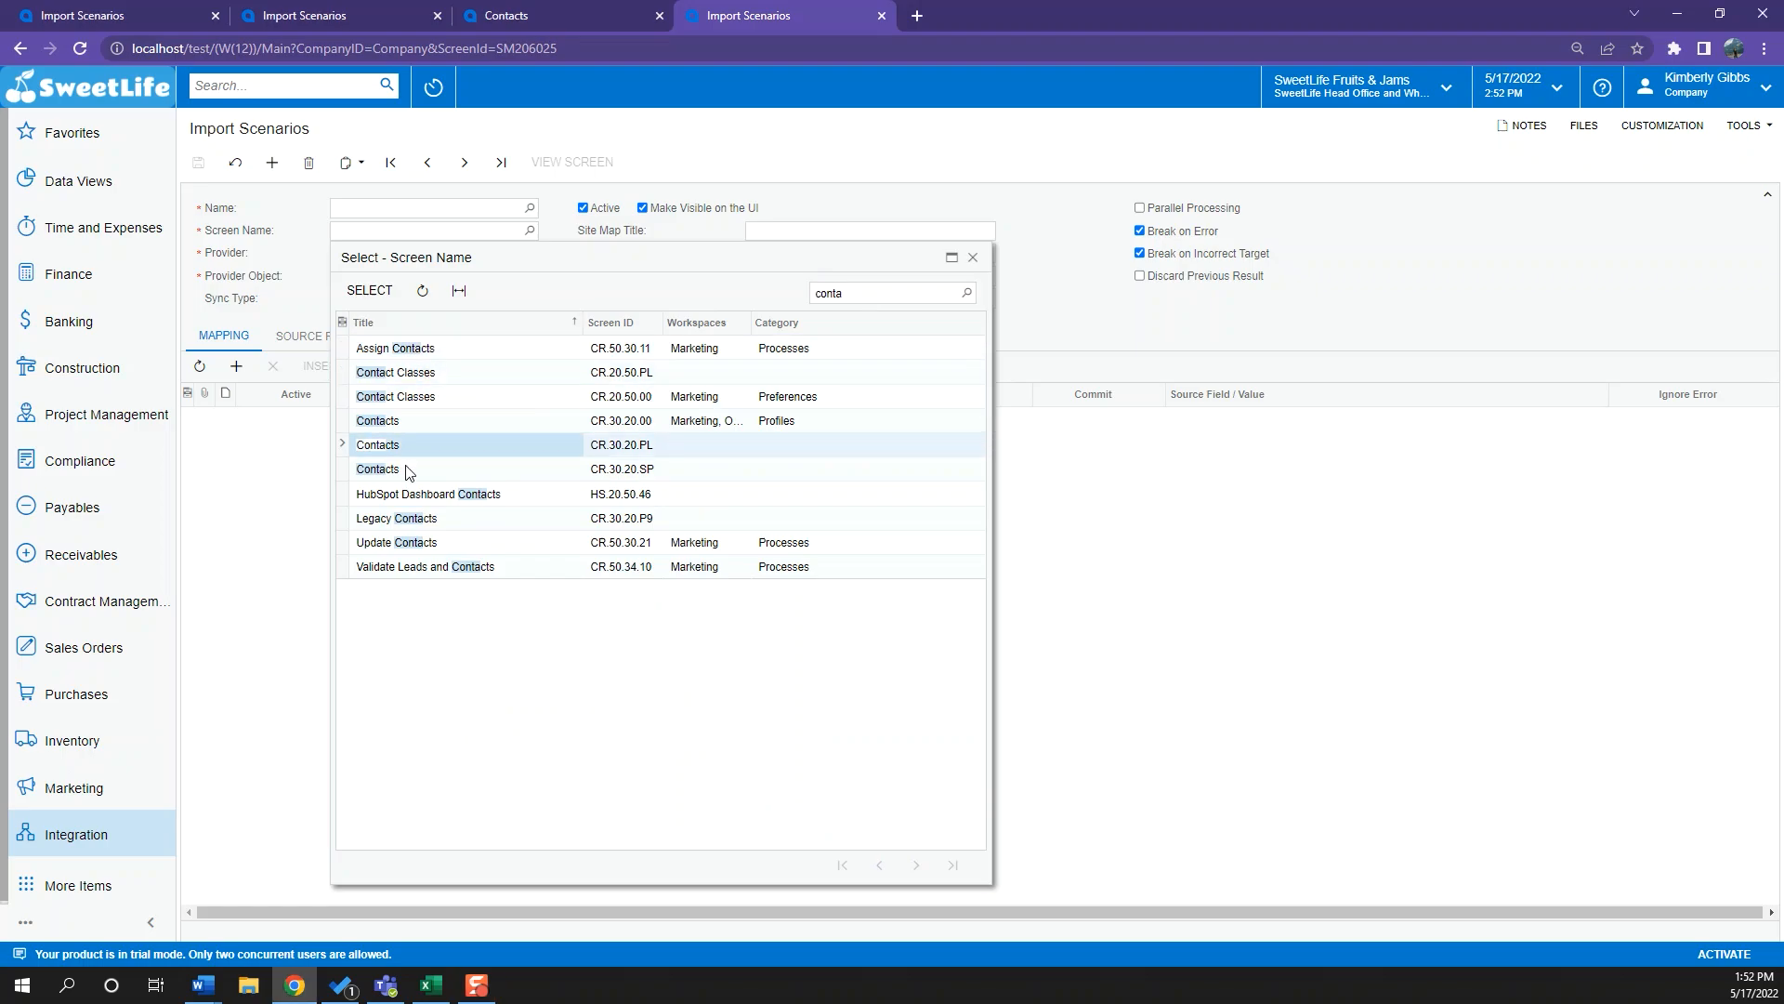
{"action": "left_click", "coordinate": [399, 542]}
{"action": "left_click", "coordinate": [416, 569]}
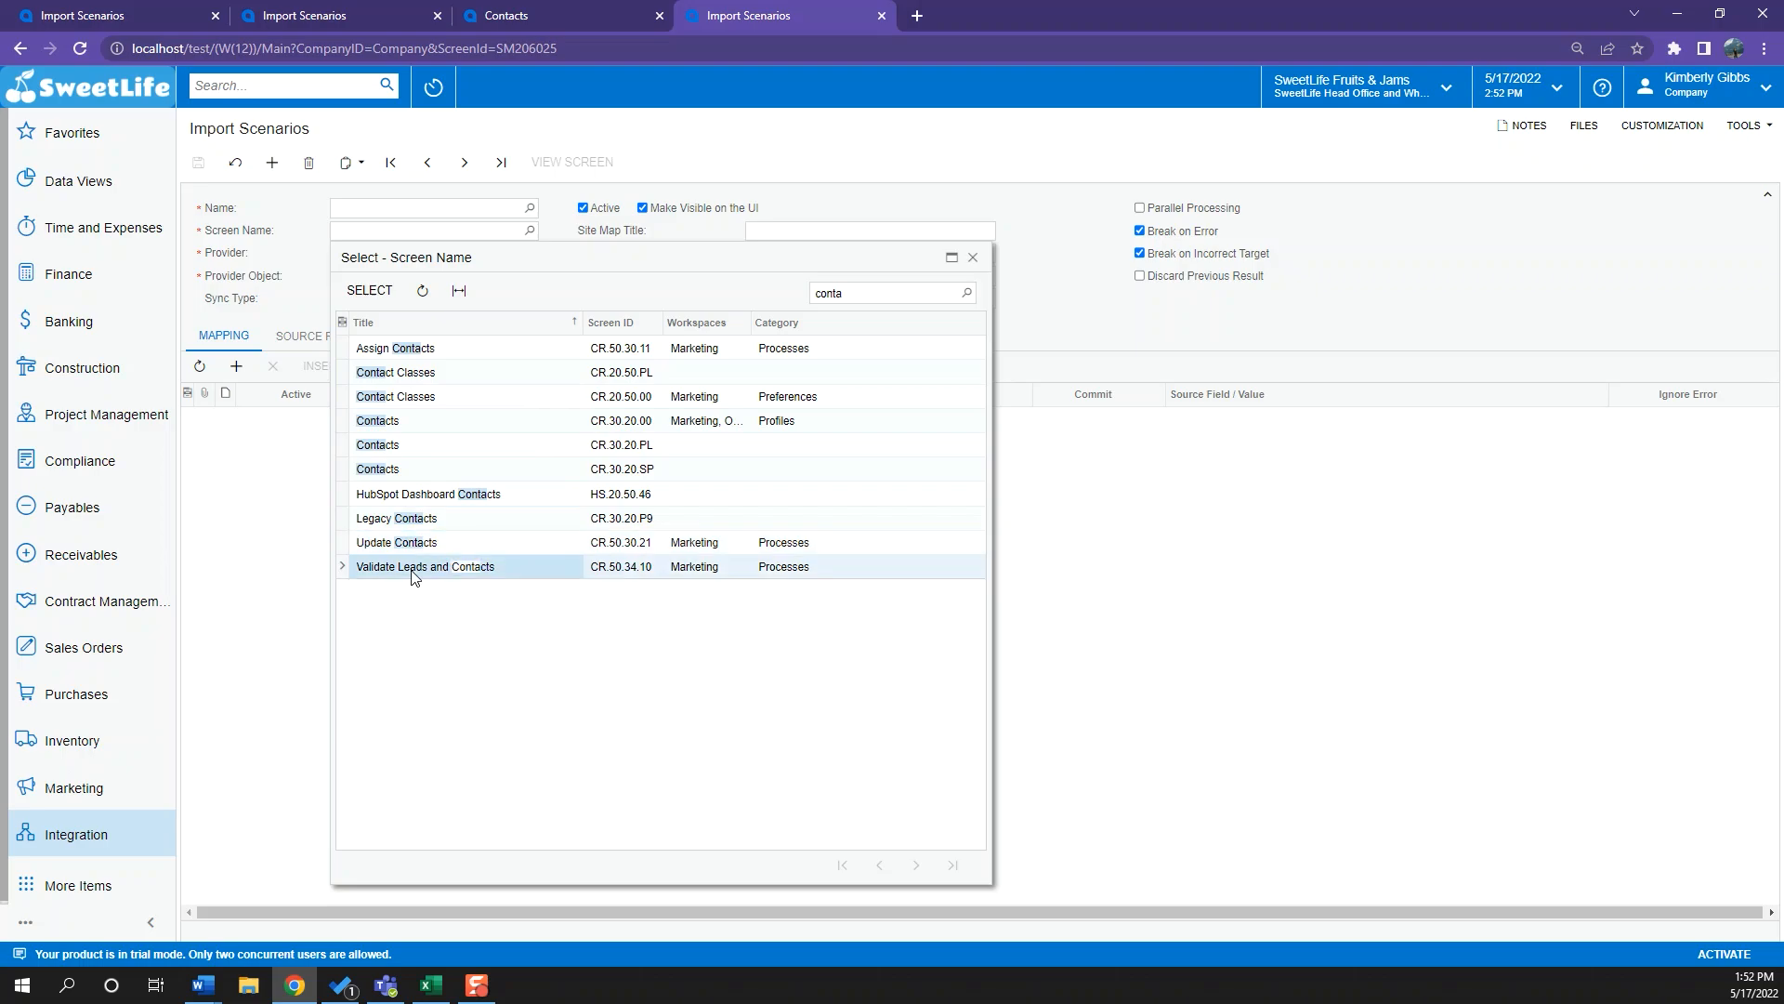
{"action": "left_click", "coordinate": [433, 418]}
{"action": "left_click", "coordinate": [432, 445]}
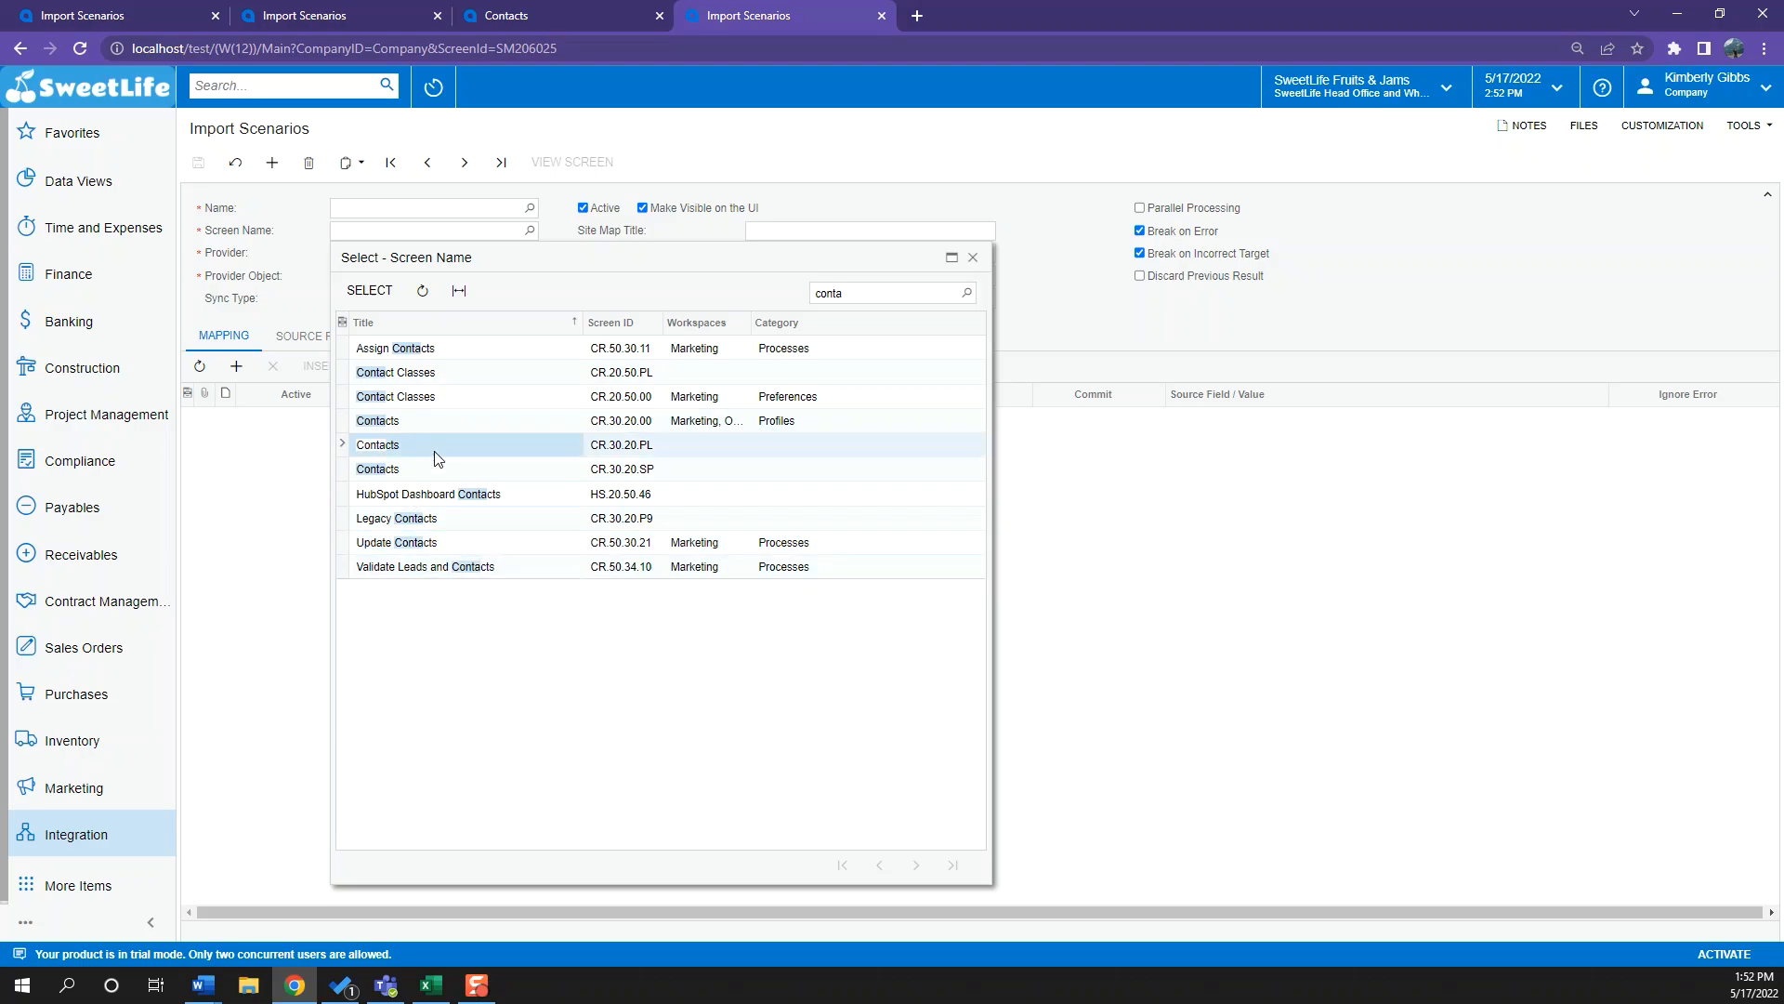
{"action": "left_click", "coordinate": [430, 469]}
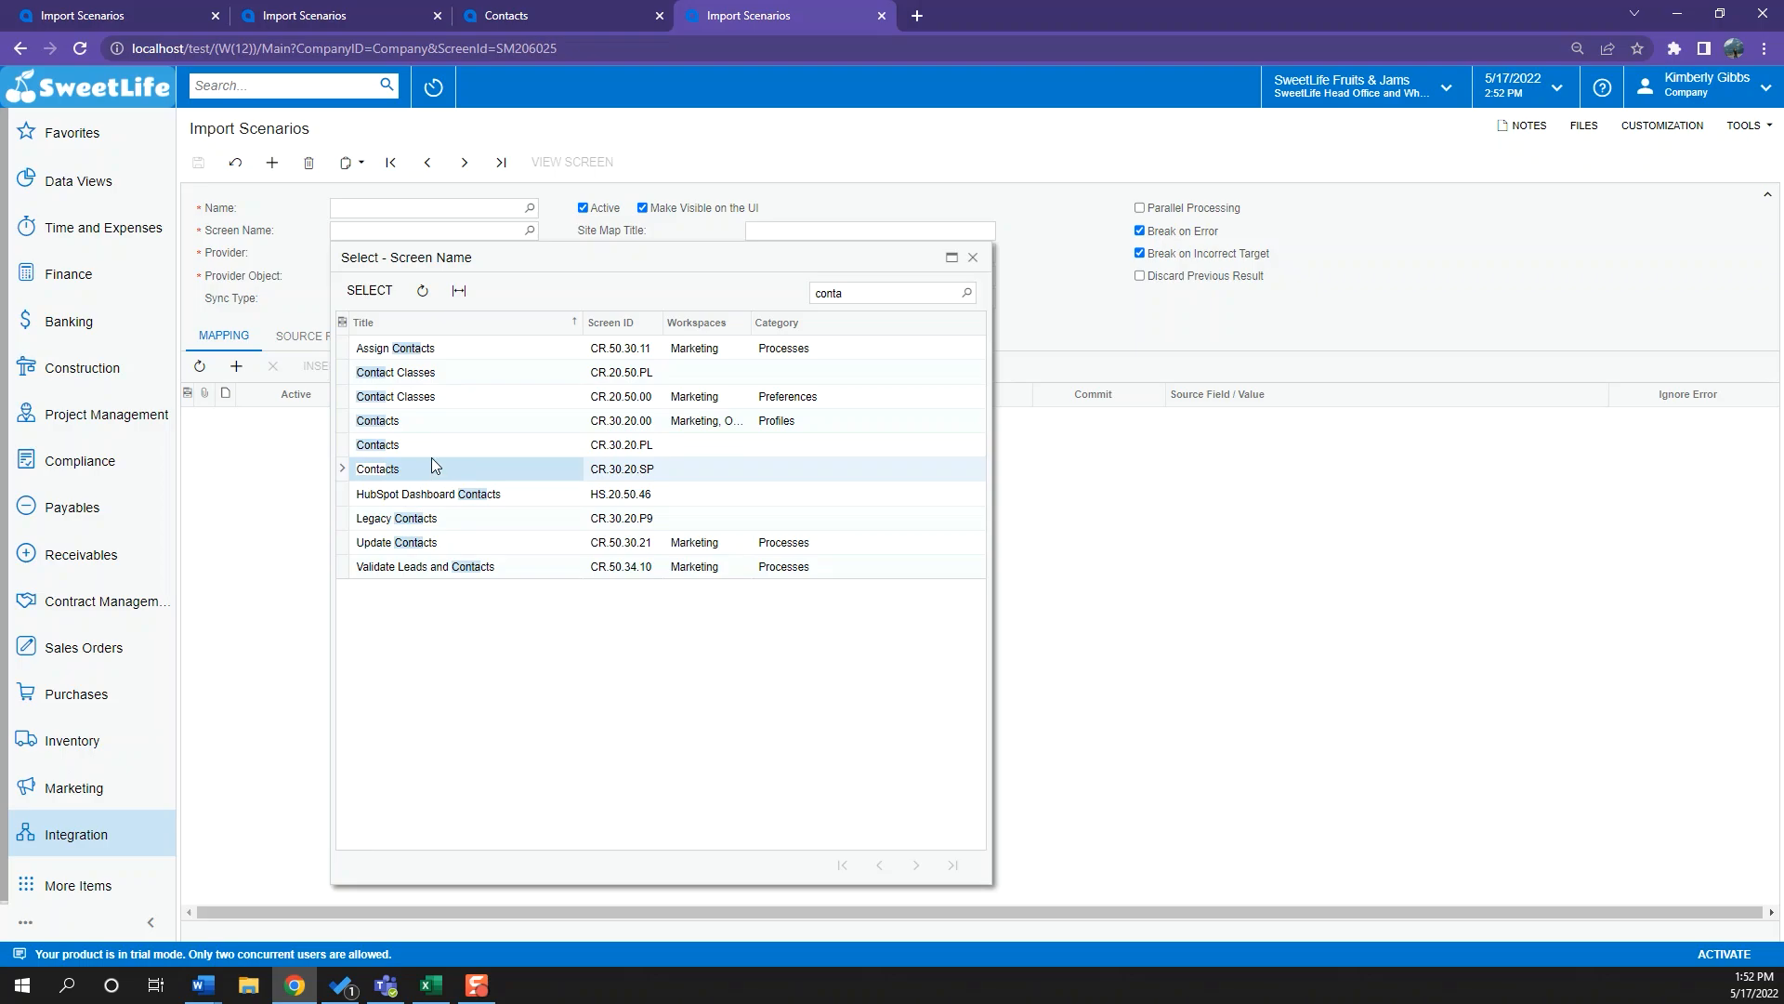
{"action": "left_click", "coordinate": [435, 445]}
{"action": "left_click", "coordinate": [630, 324]}
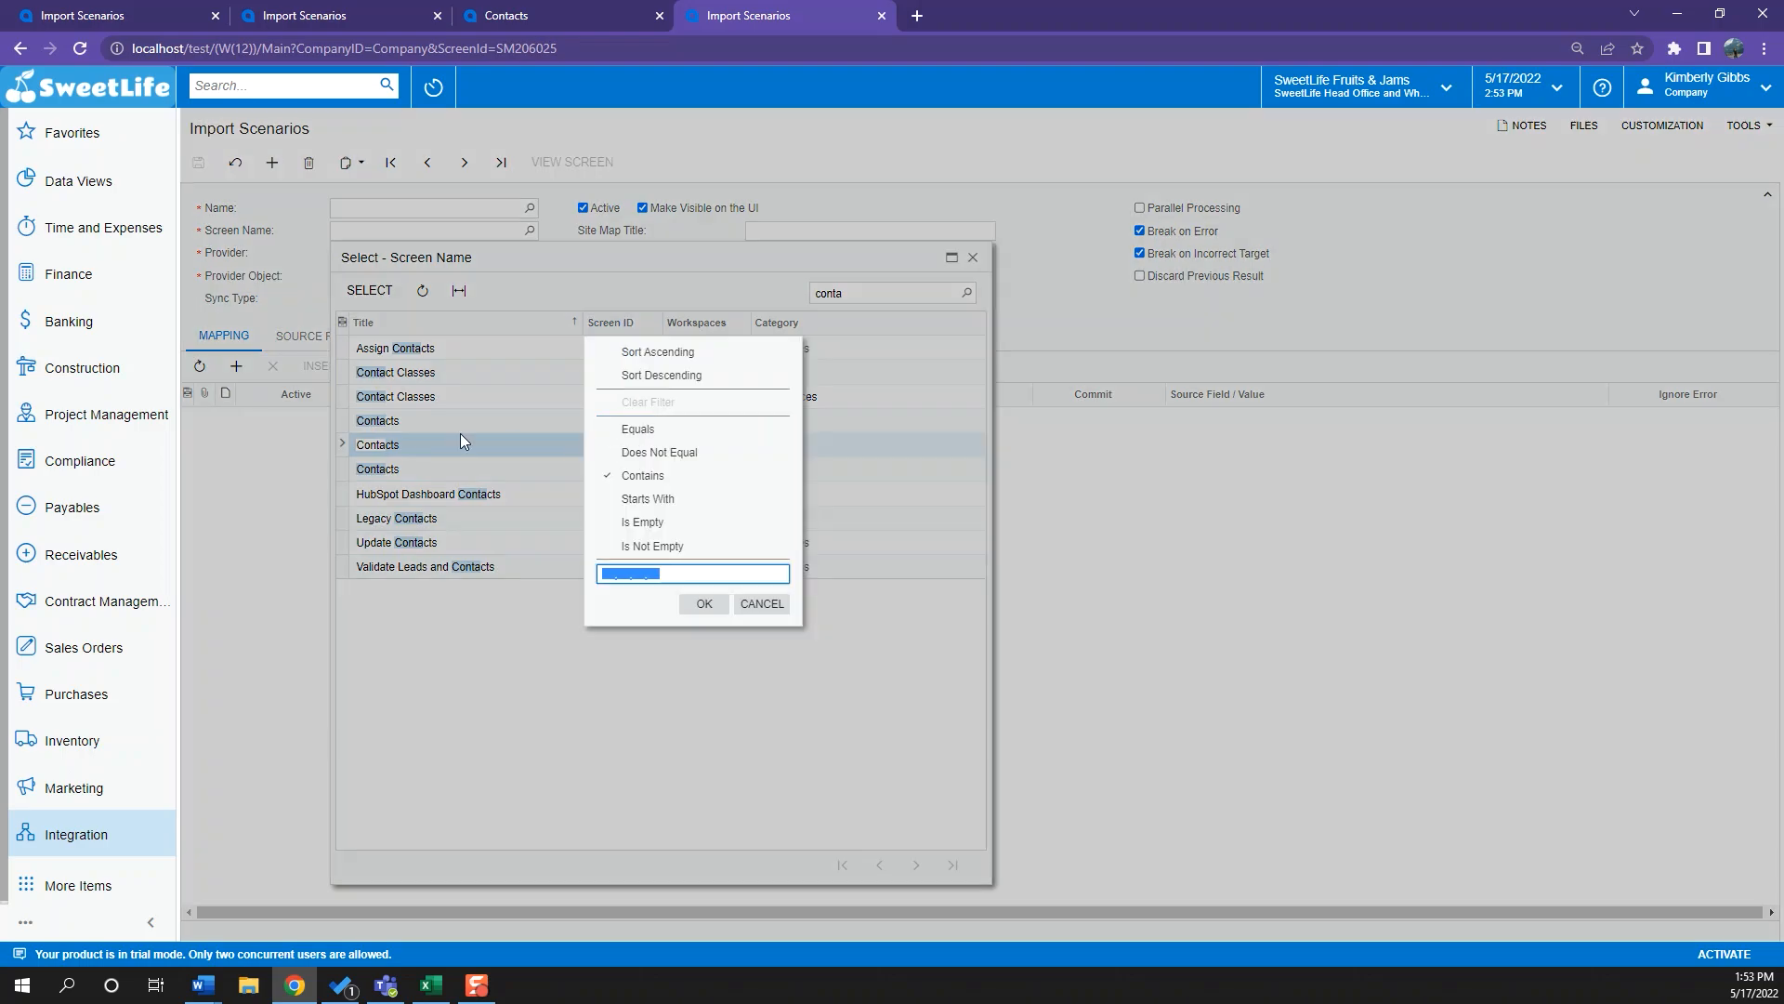
{"action": "left_click", "coordinate": [460, 433]}
{"action": "left_click", "coordinate": [476, 431]}
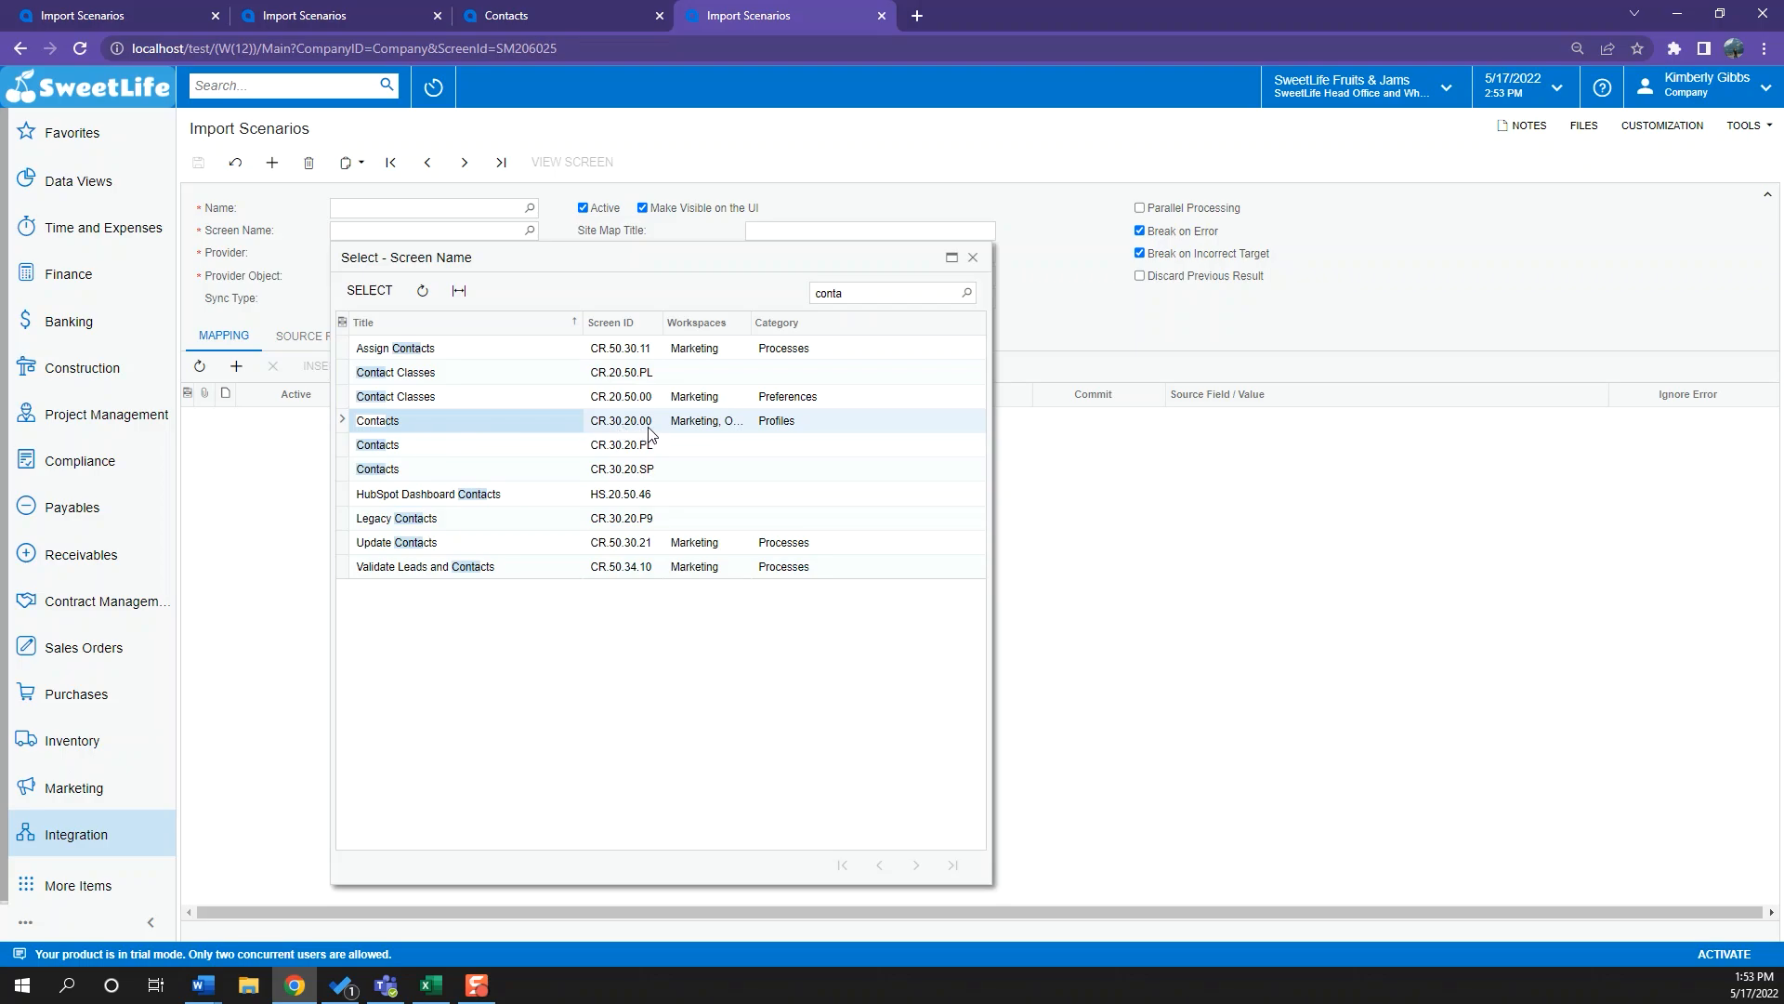
Check the Contacts list page's screen ID in its web address against the CR.30.20.PL entry in the screen selection list
{"action": "left_click", "coordinate": [511, 13]}
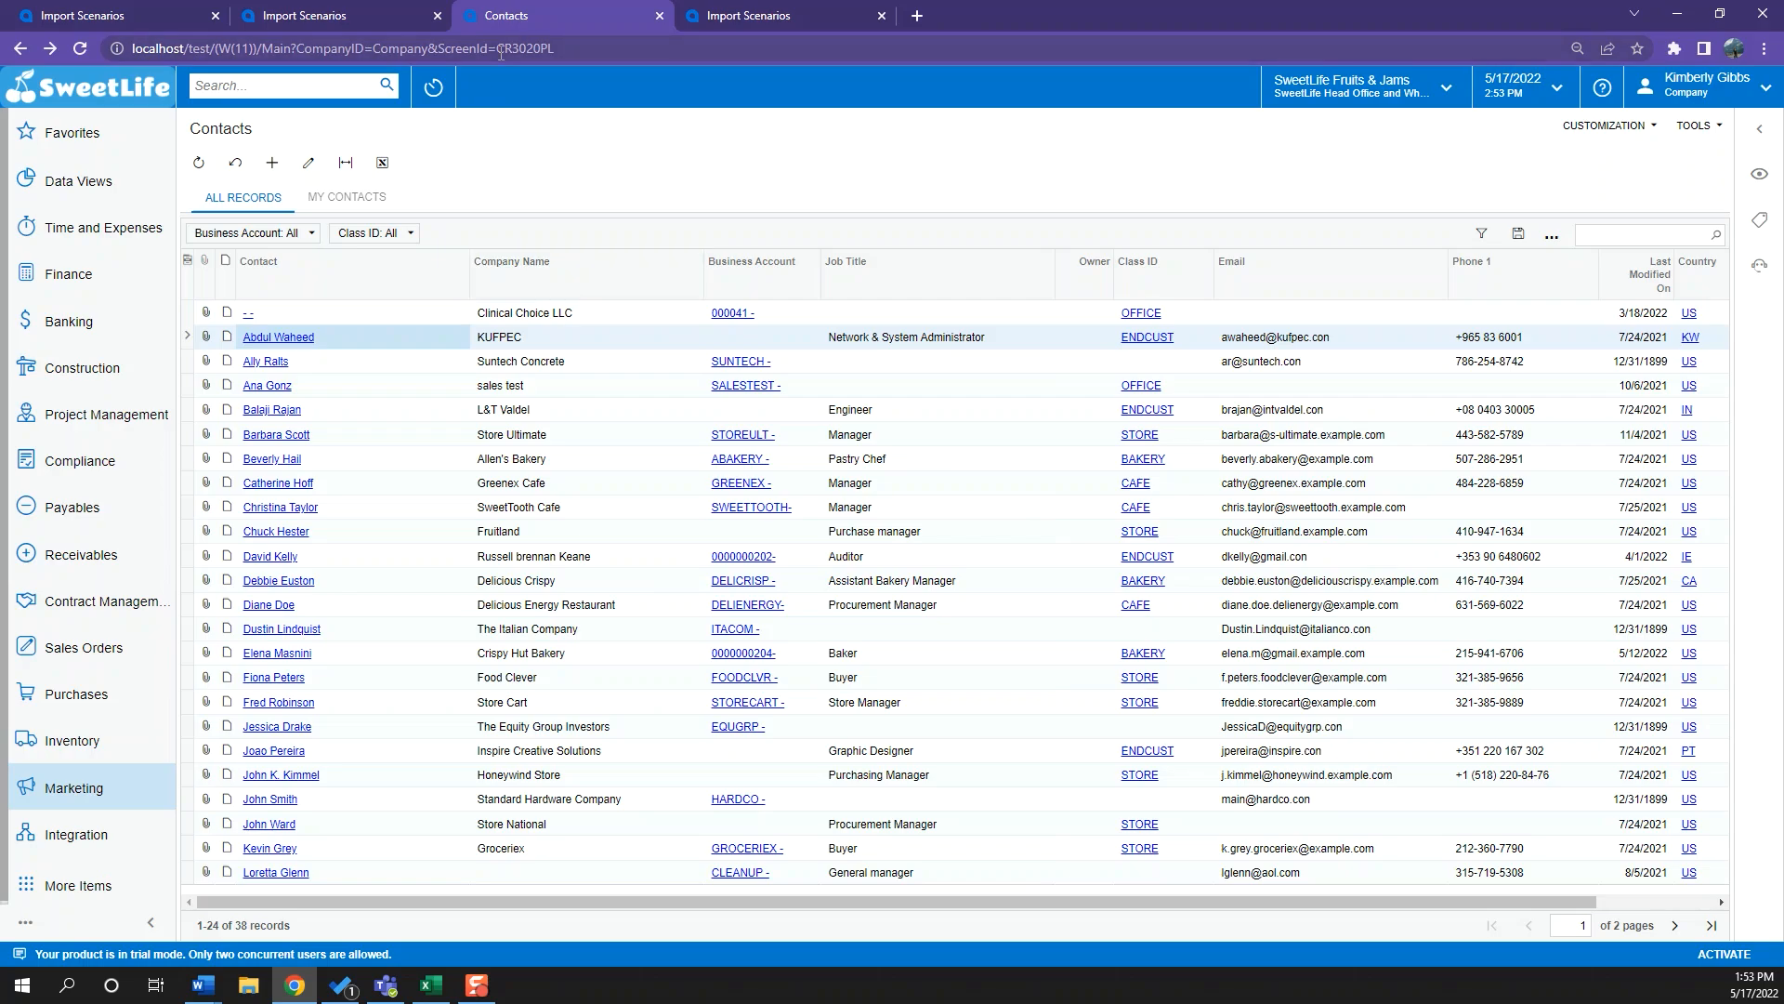
{"action": "double_click", "coordinate": [570, 49]}
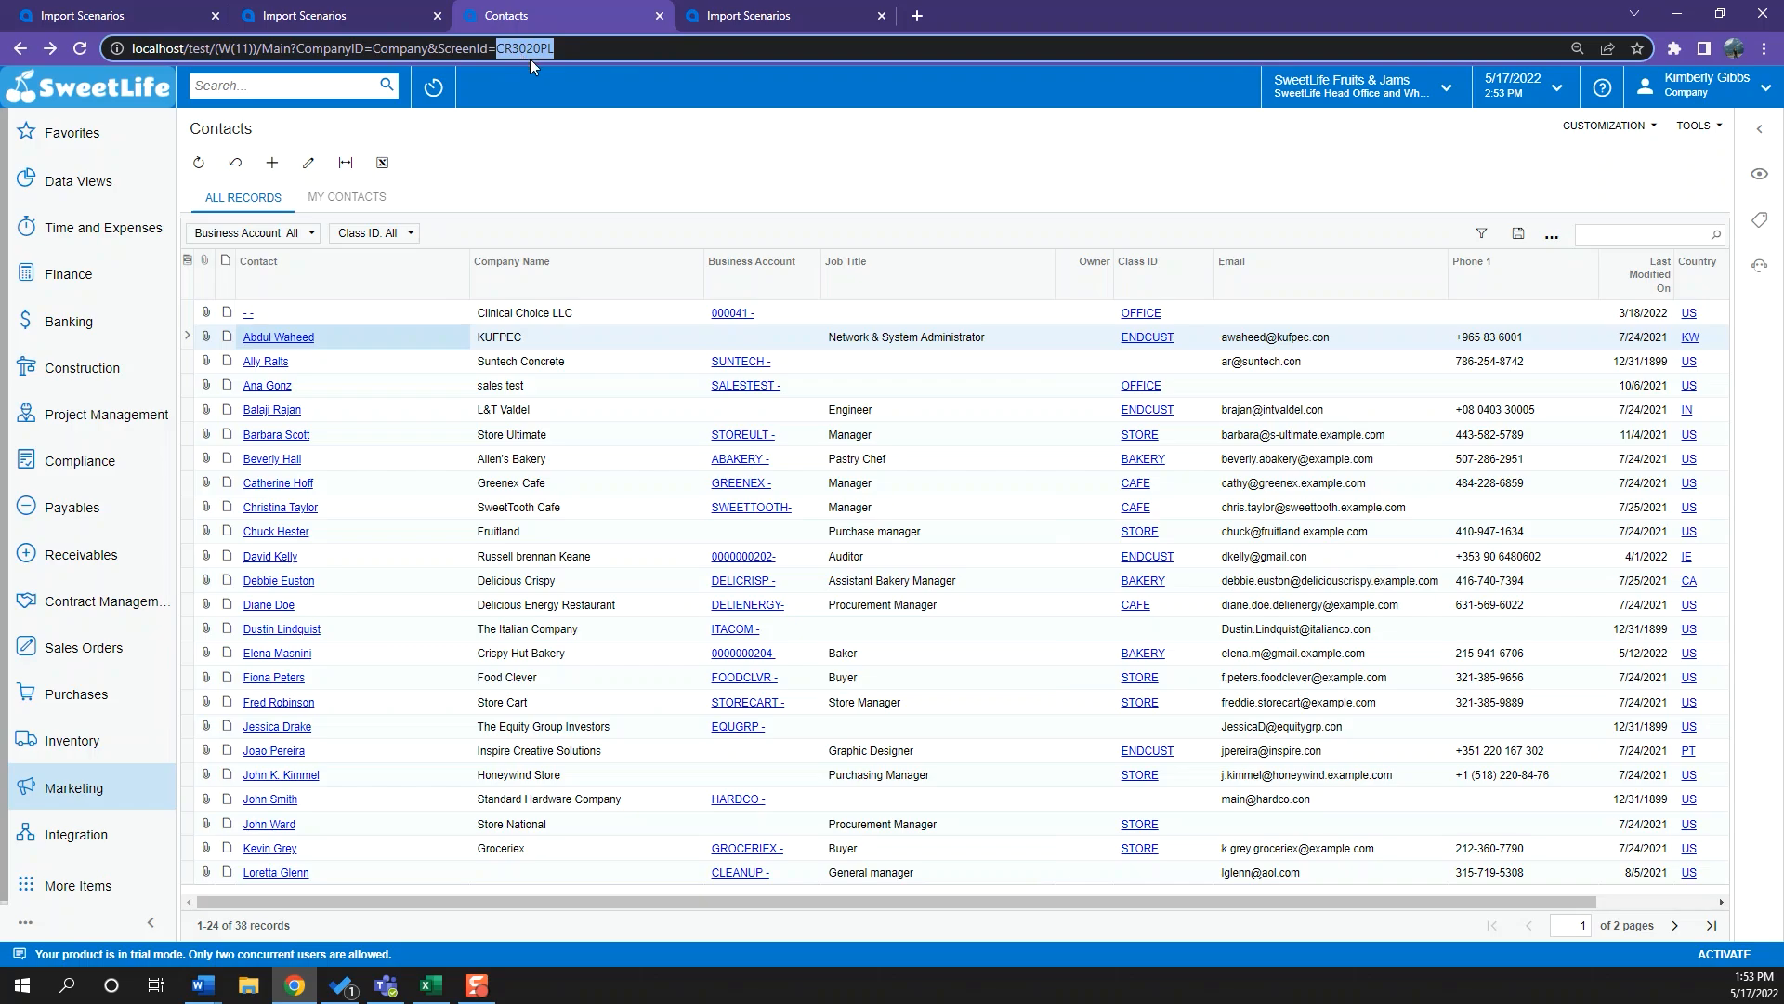
{"action": "left_click", "coordinate": [718, 19]}
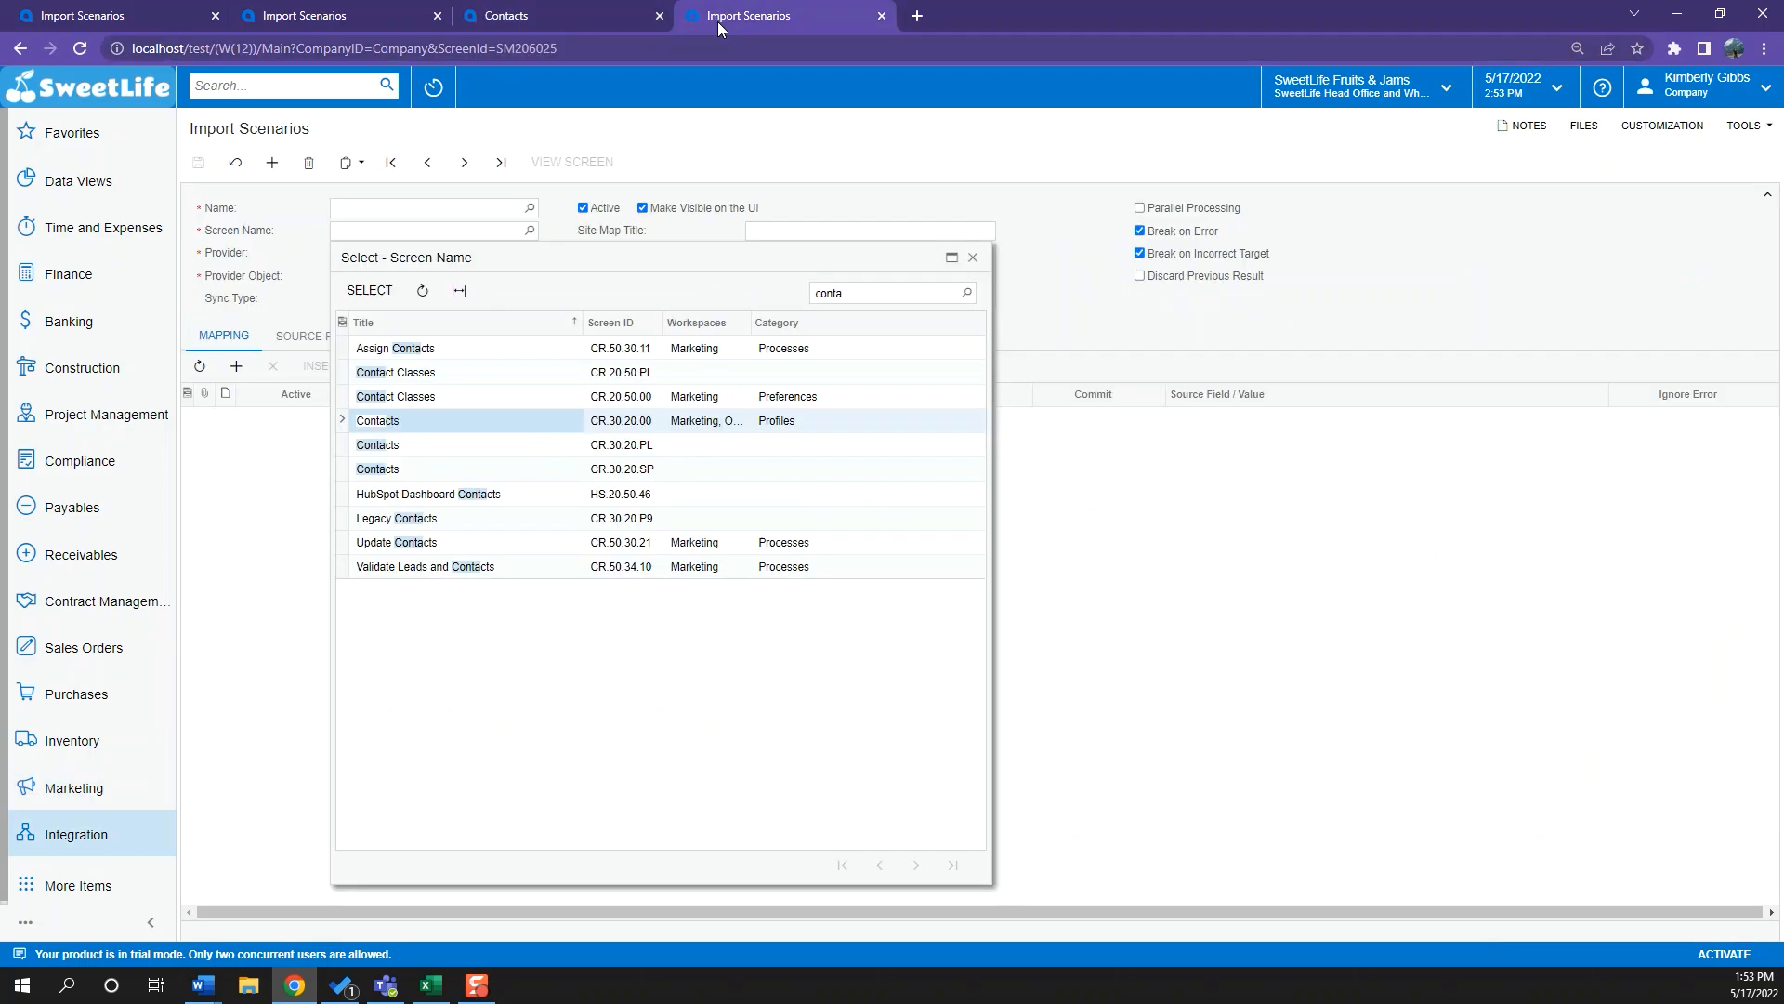
{"action": "left_click", "coordinate": [639, 448]}
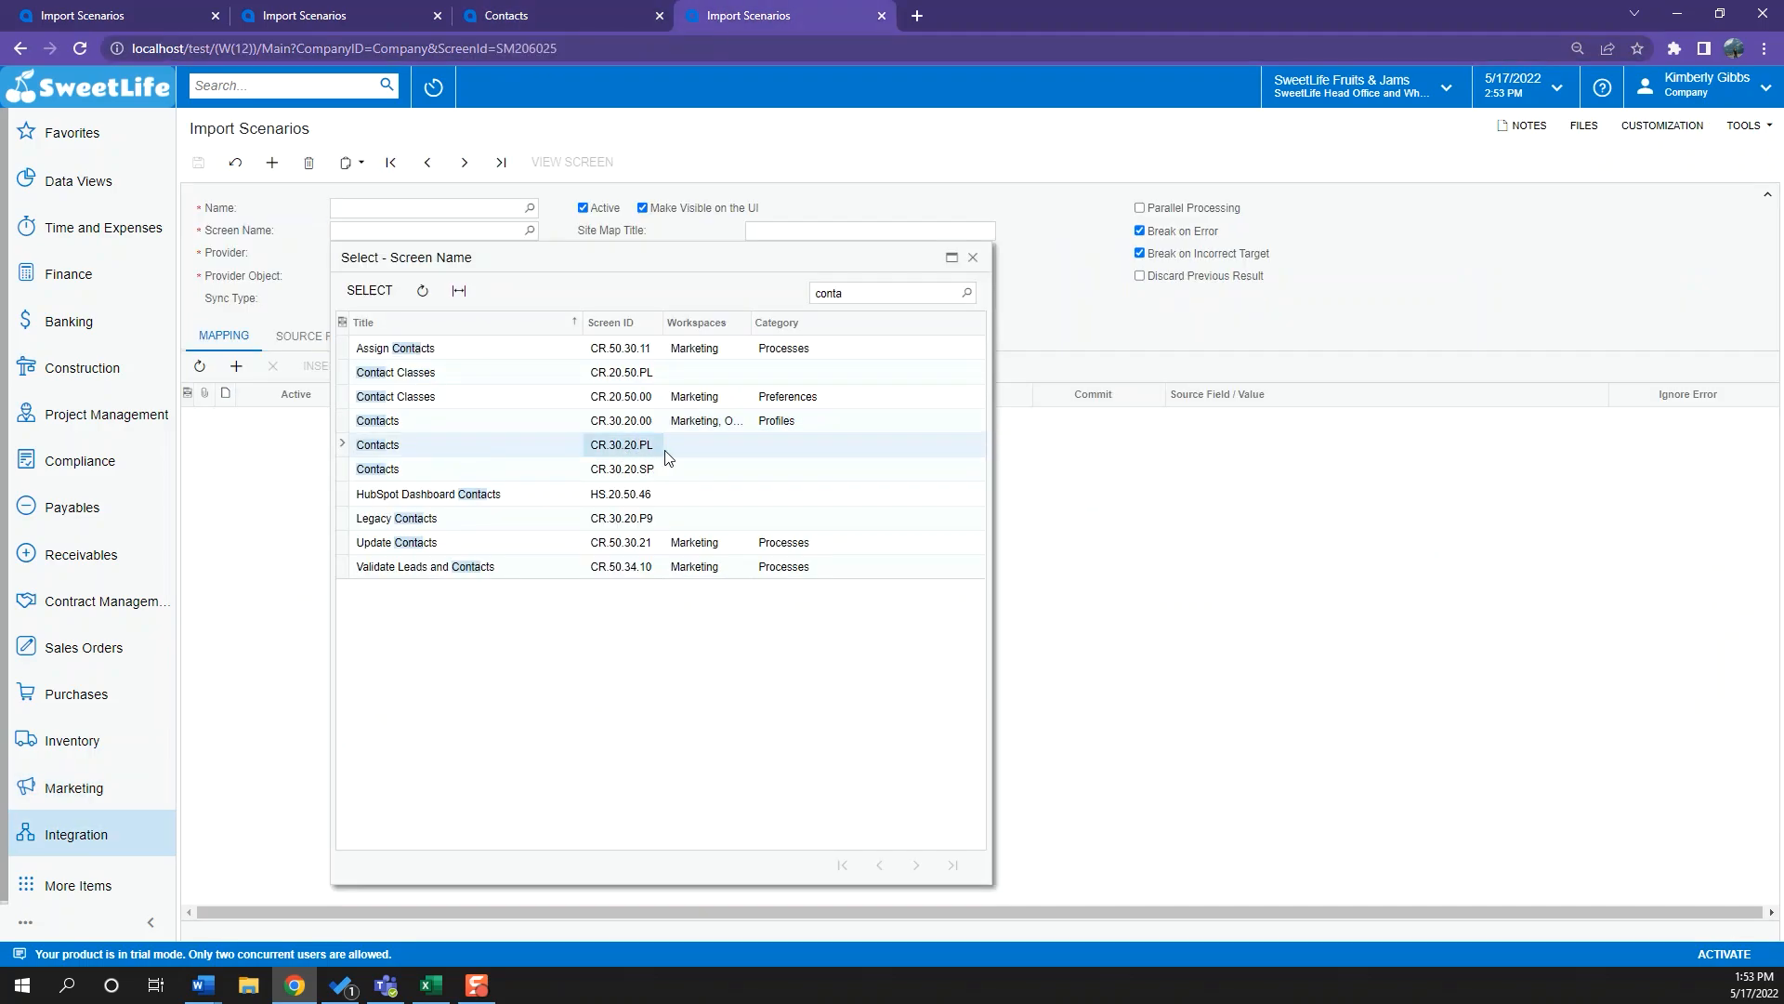
Open the KUFPEC contact's record from the Contacts list and look through its leads, attributes, relations and cases
{"action": "left_click", "coordinate": [536, 5]}
{"action": "left_click", "coordinate": [251, 341]}
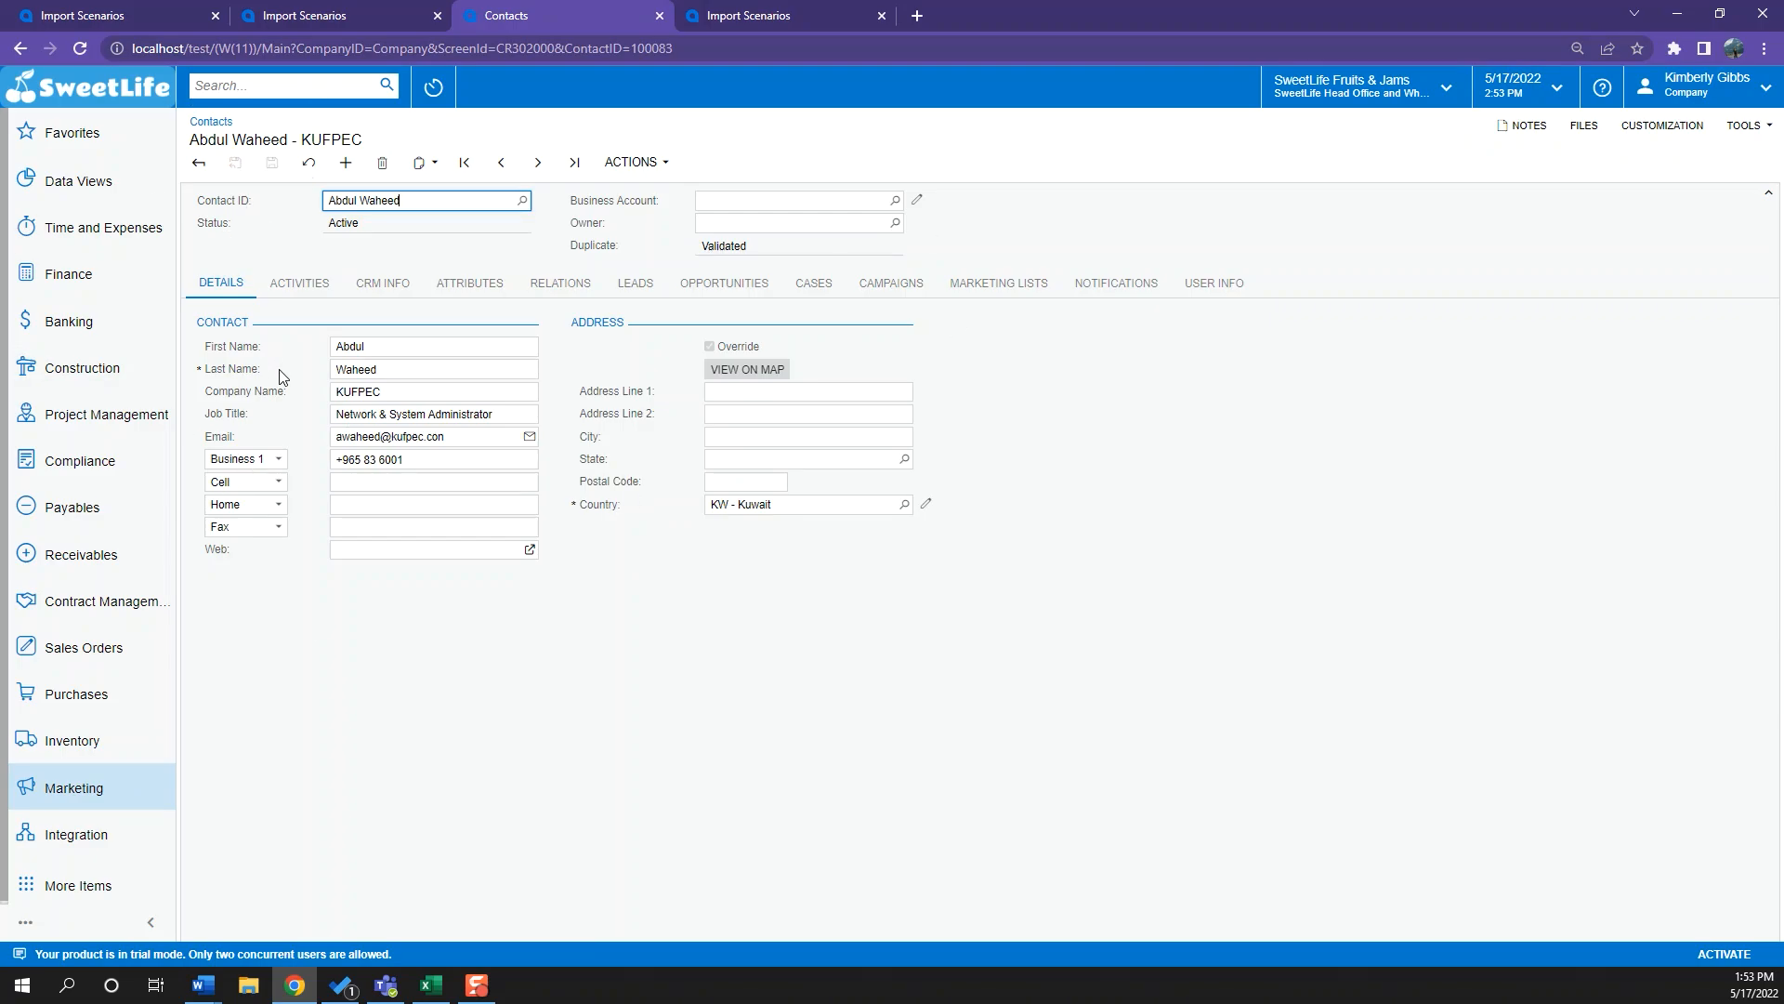
{"action": "left_click", "coordinate": [635, 282]}
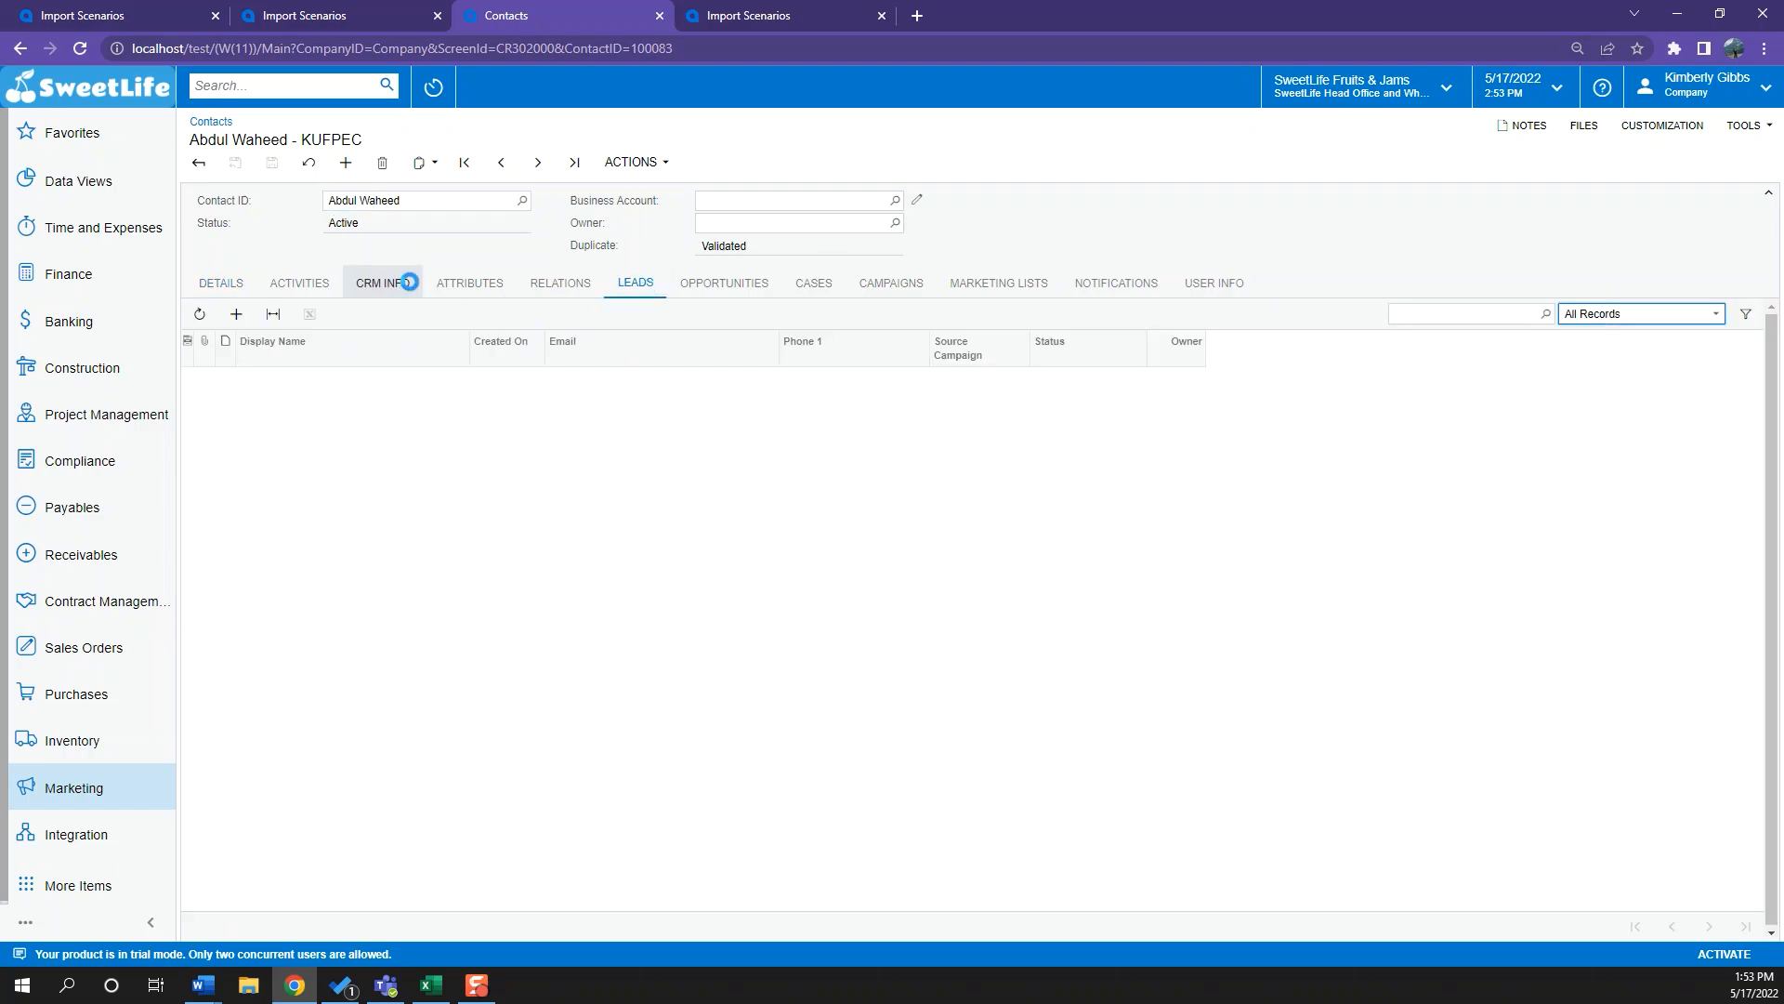
{"action": "left_click", "coordinate": [466, 283]}
{"action": "left_click", "coordinate": [561, 283]}
{"action": "left_click", "coordinate": [814, 283]}
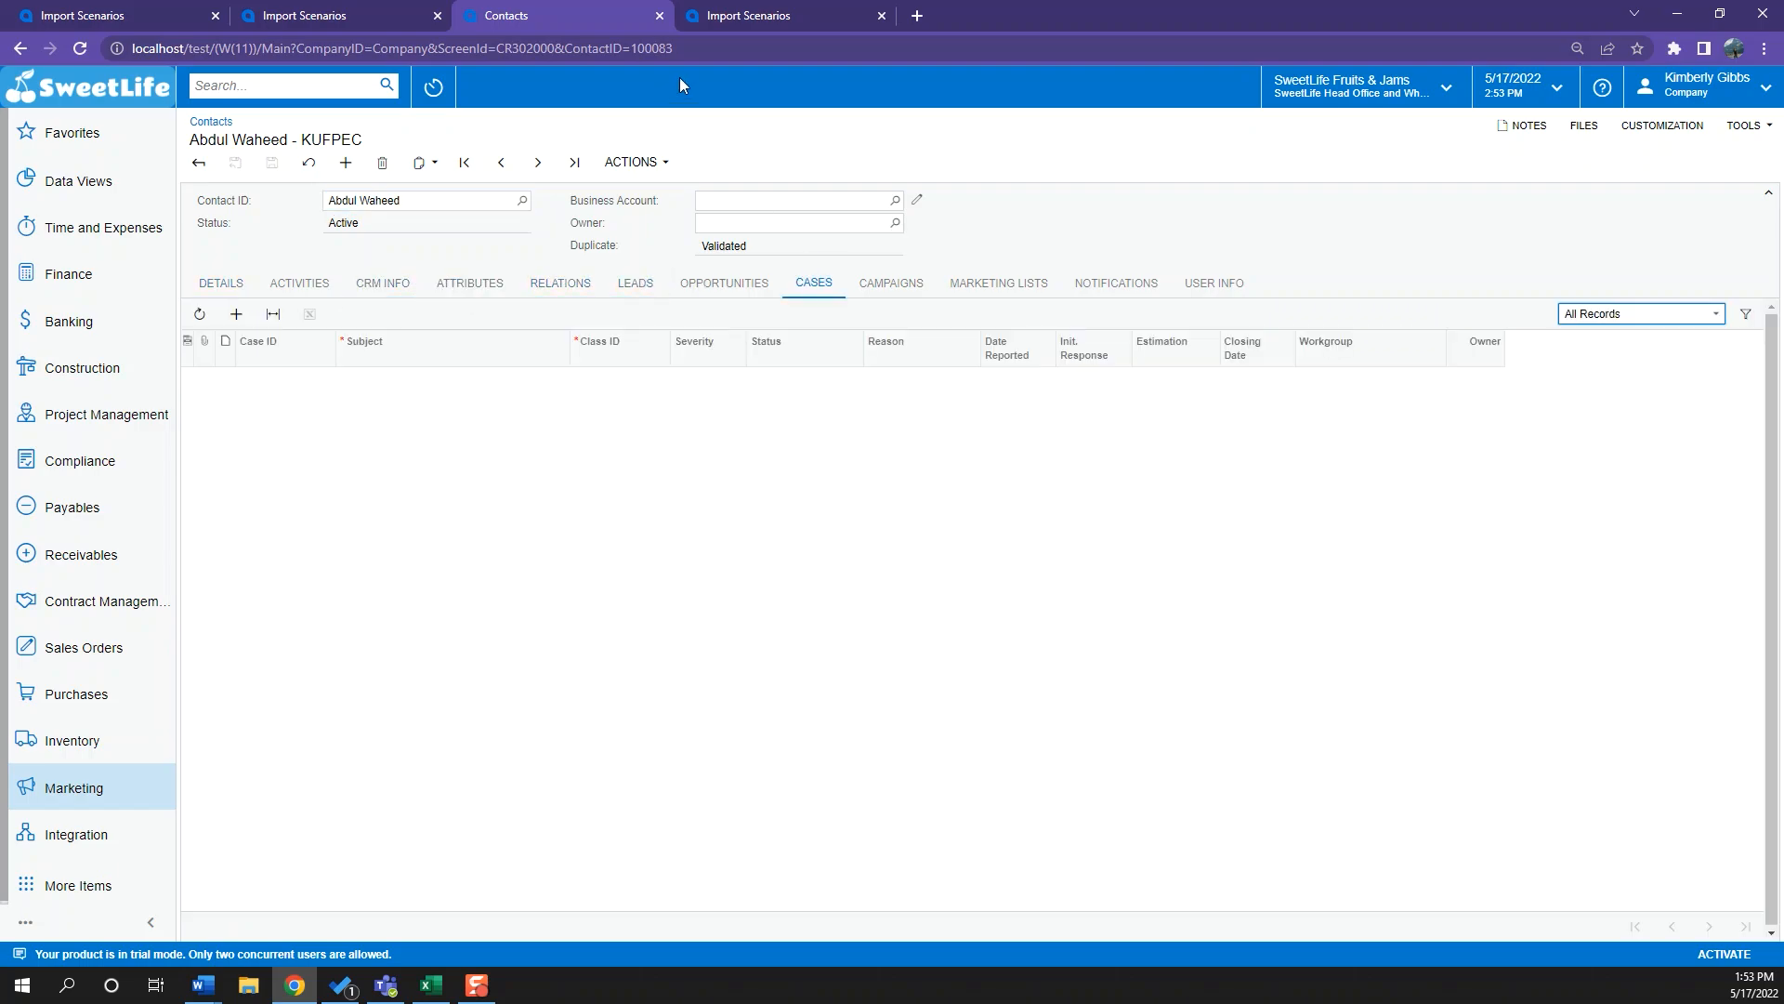
Compare the screen ID in the contact record's web address with the CR.30.20.00 Contacts entry in the screen selection list
{"action": "left_click", "coordinate": [699, 48]}
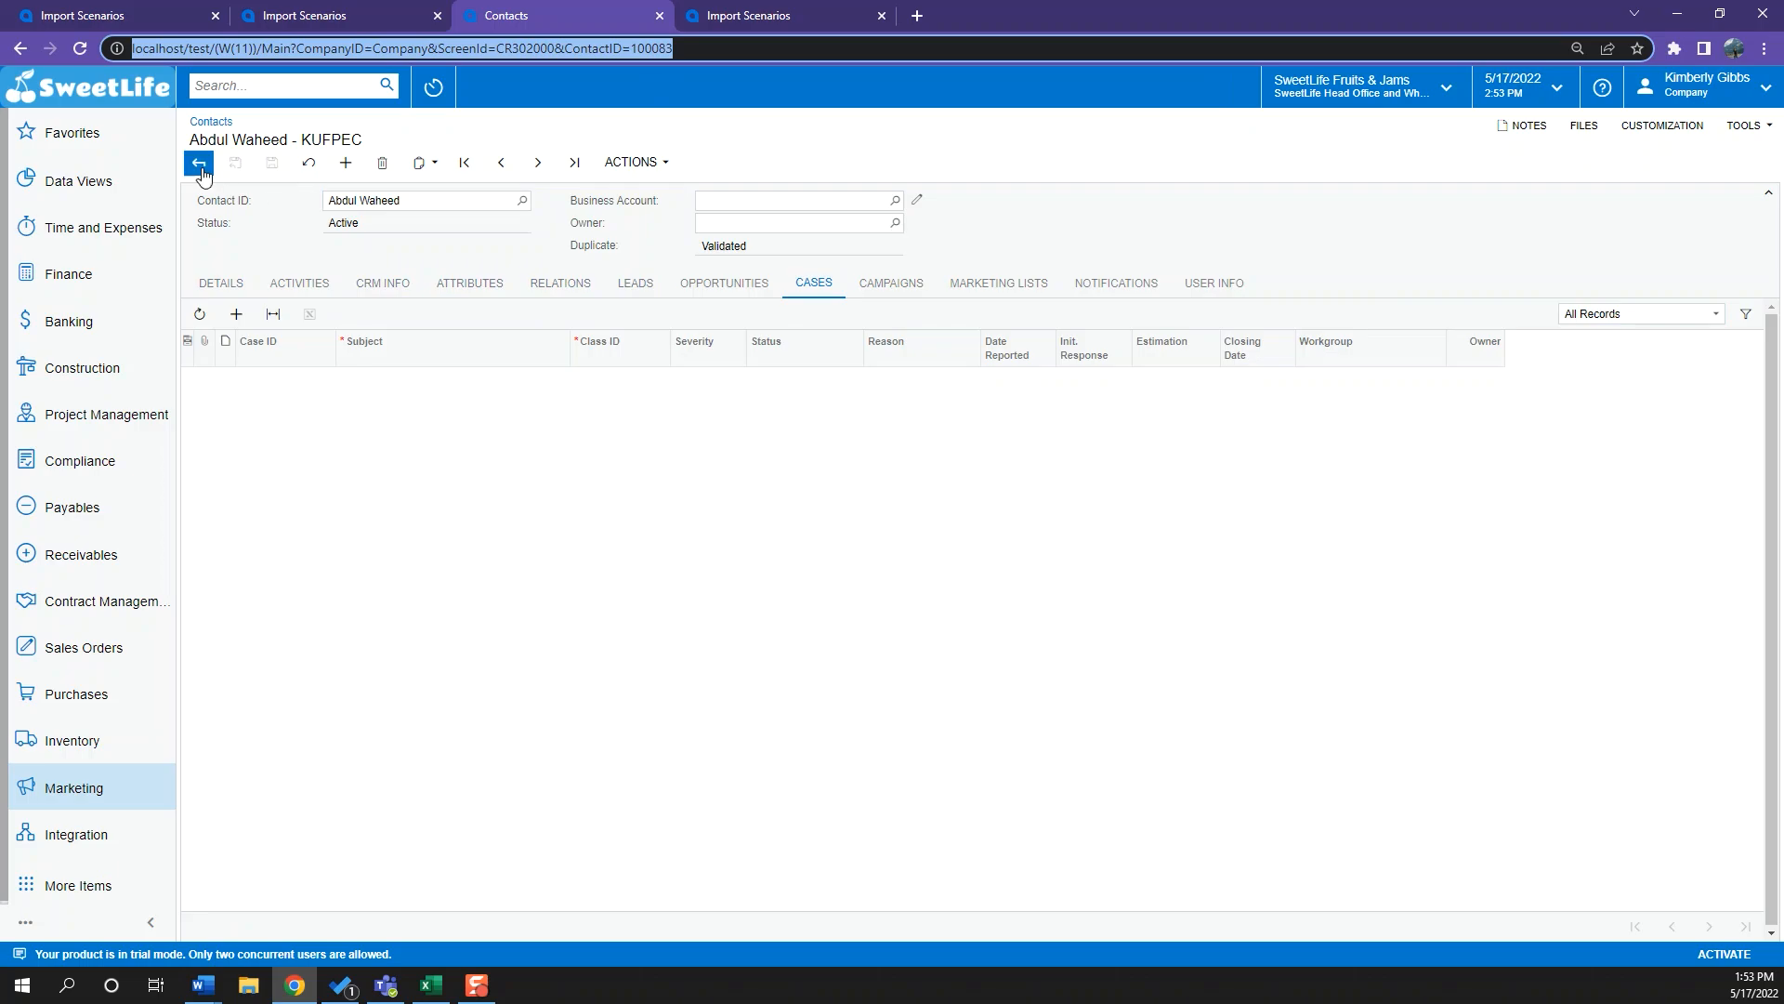
{"action": "left_click", "coordinate": [223, 283]}
{"action": "left_click", "coordinate": [507, 47]}
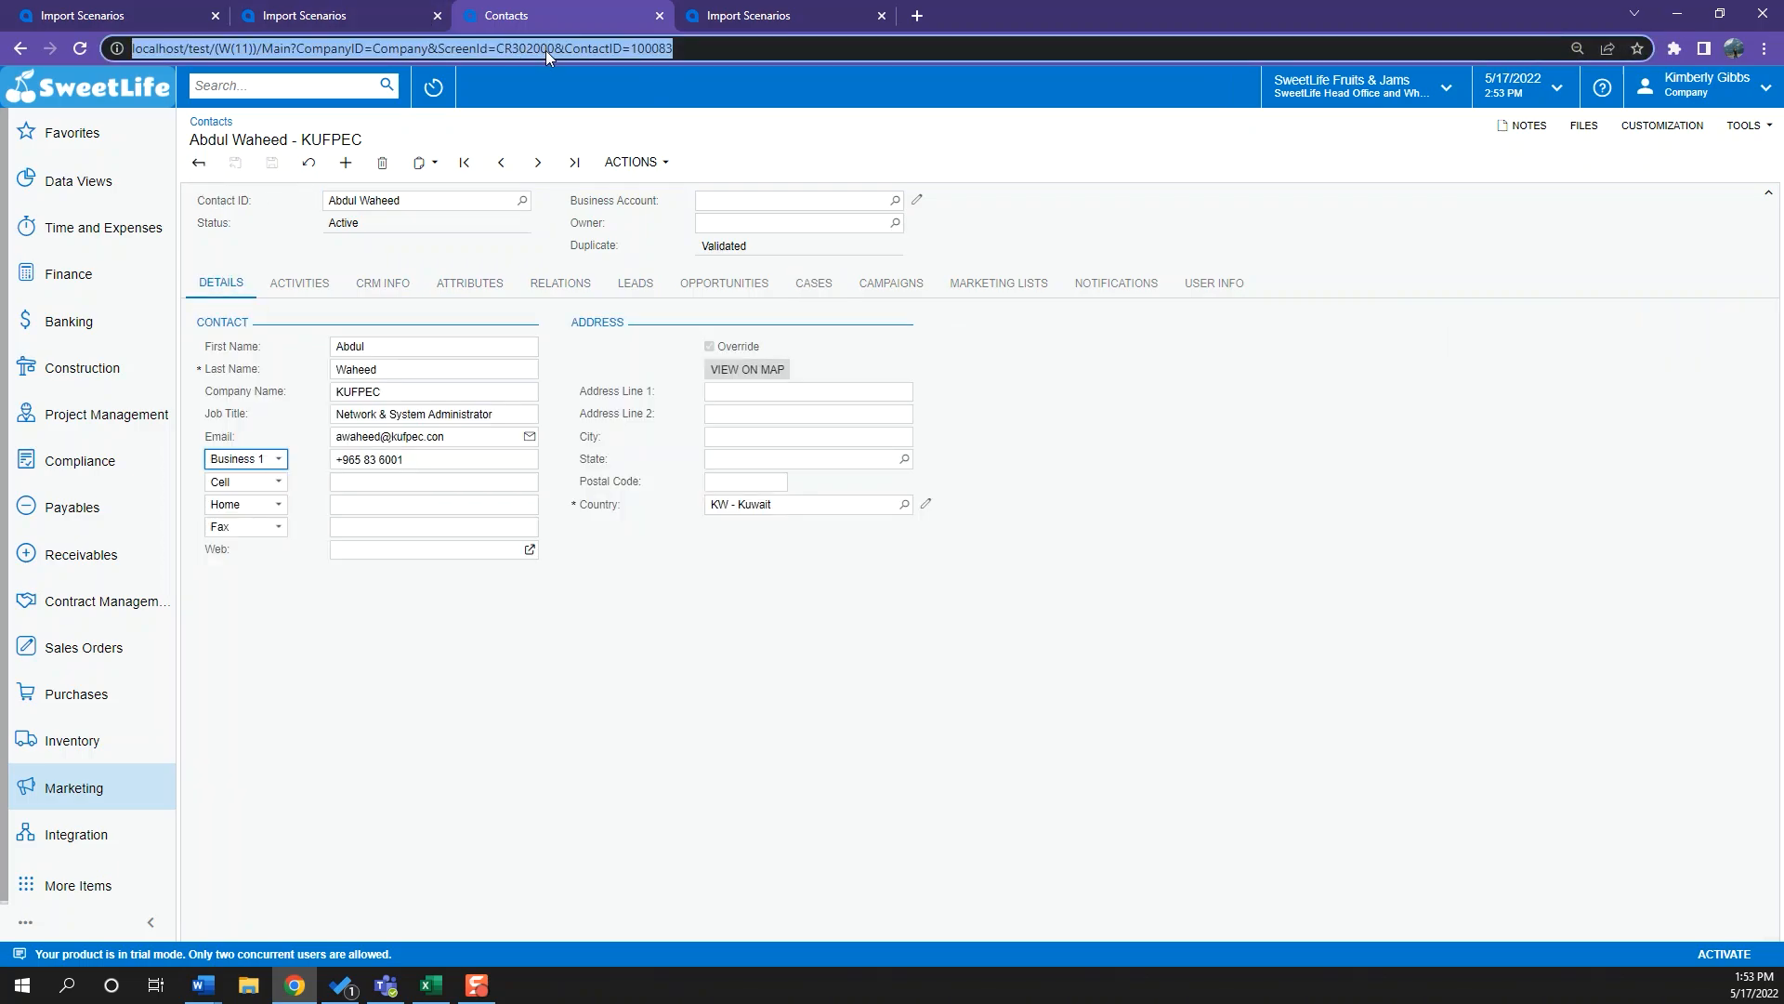
{"action": "left_click_drag", "start_coordinate": [496, 48], "coordinate": [548, 49]}
{"action": "left_click", "coordinate": [706, 16]}
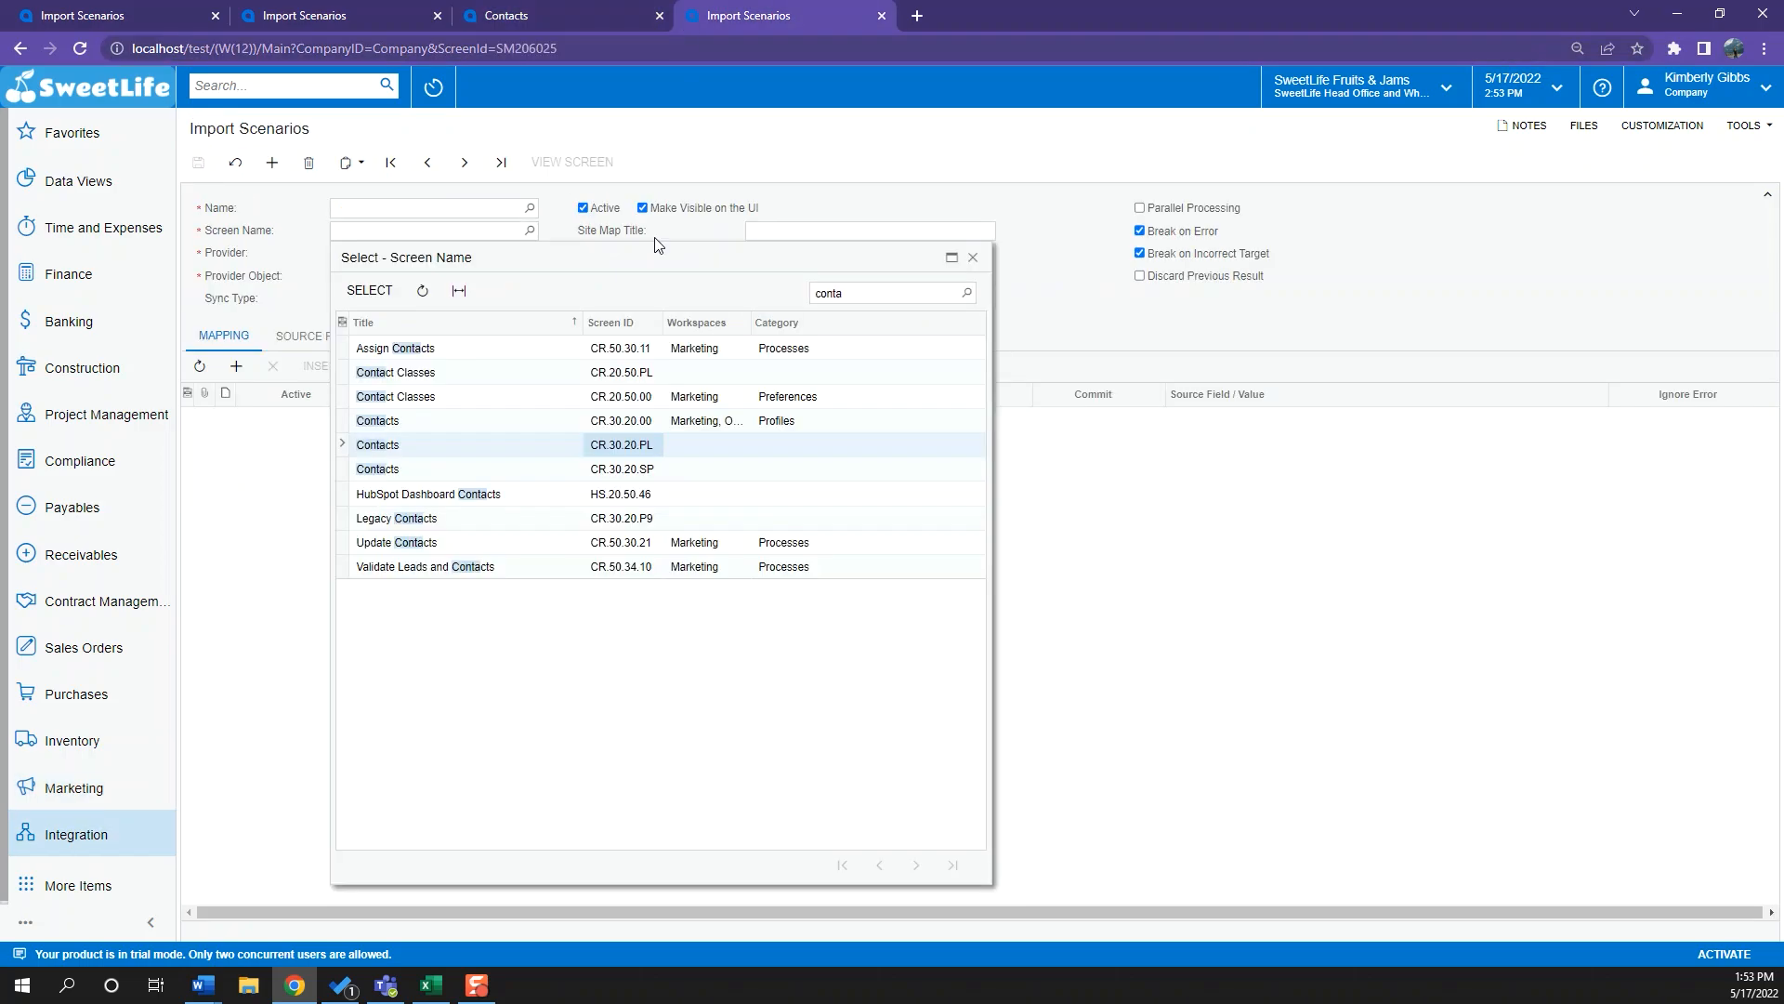
{"action": "left_click", "coordinate": [600, 423]}
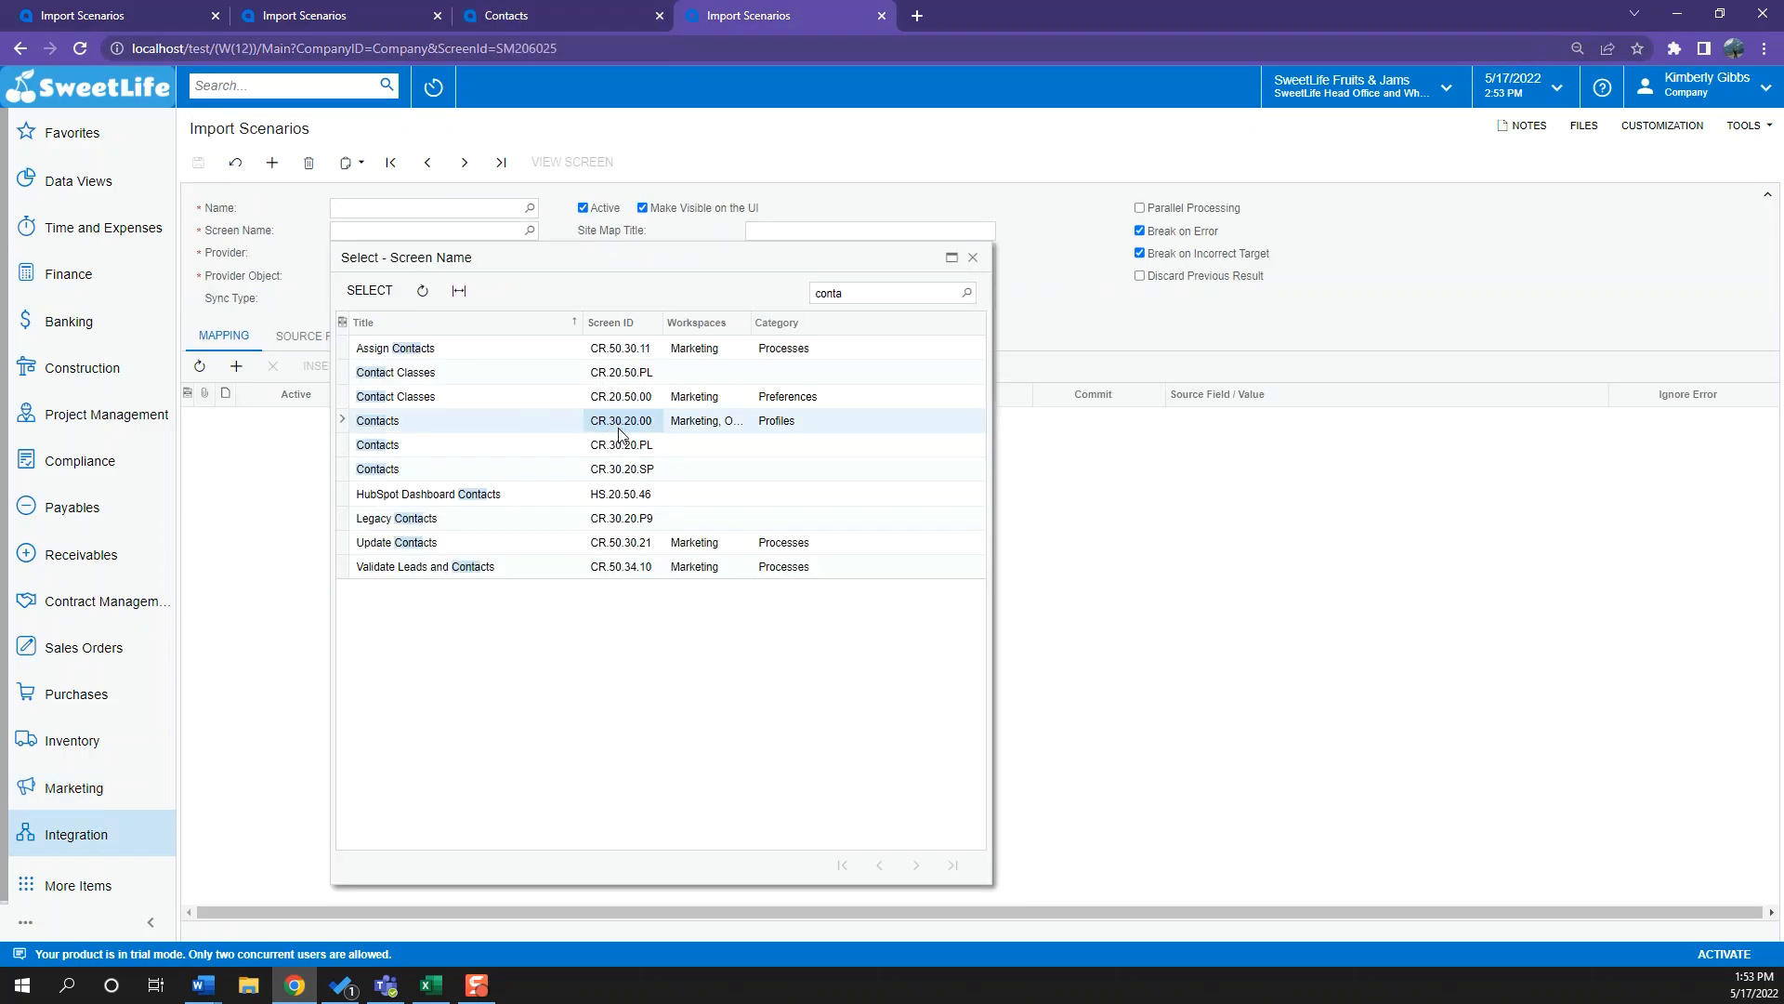
Review the contact record's attributes, relations, leads, activities, CRM info, campaigns and details, and return to the Contacts list
{"action": "left_click", "coordinate": [539, 16]}
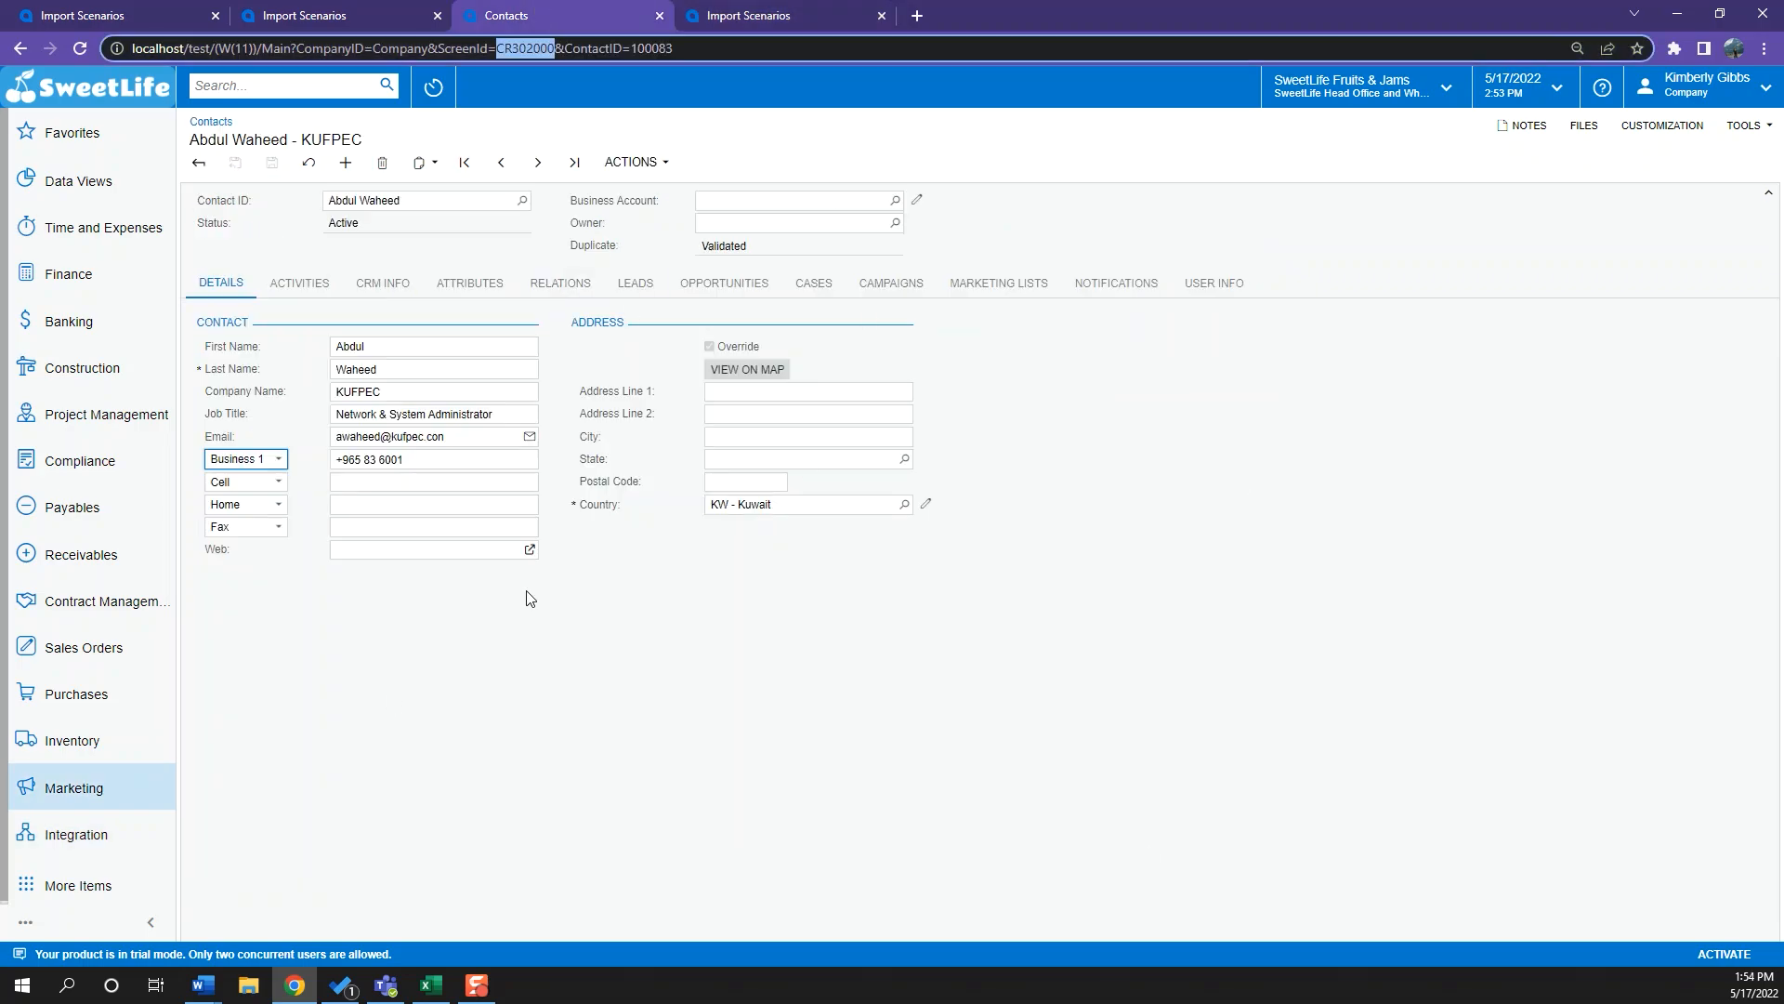
{"action": "left_click", "coordinate": [461, 284]}
{"action": "left_click", "coordinate": [569, 283]}
{"action": "left_click", "coordinate": [642, 289]}
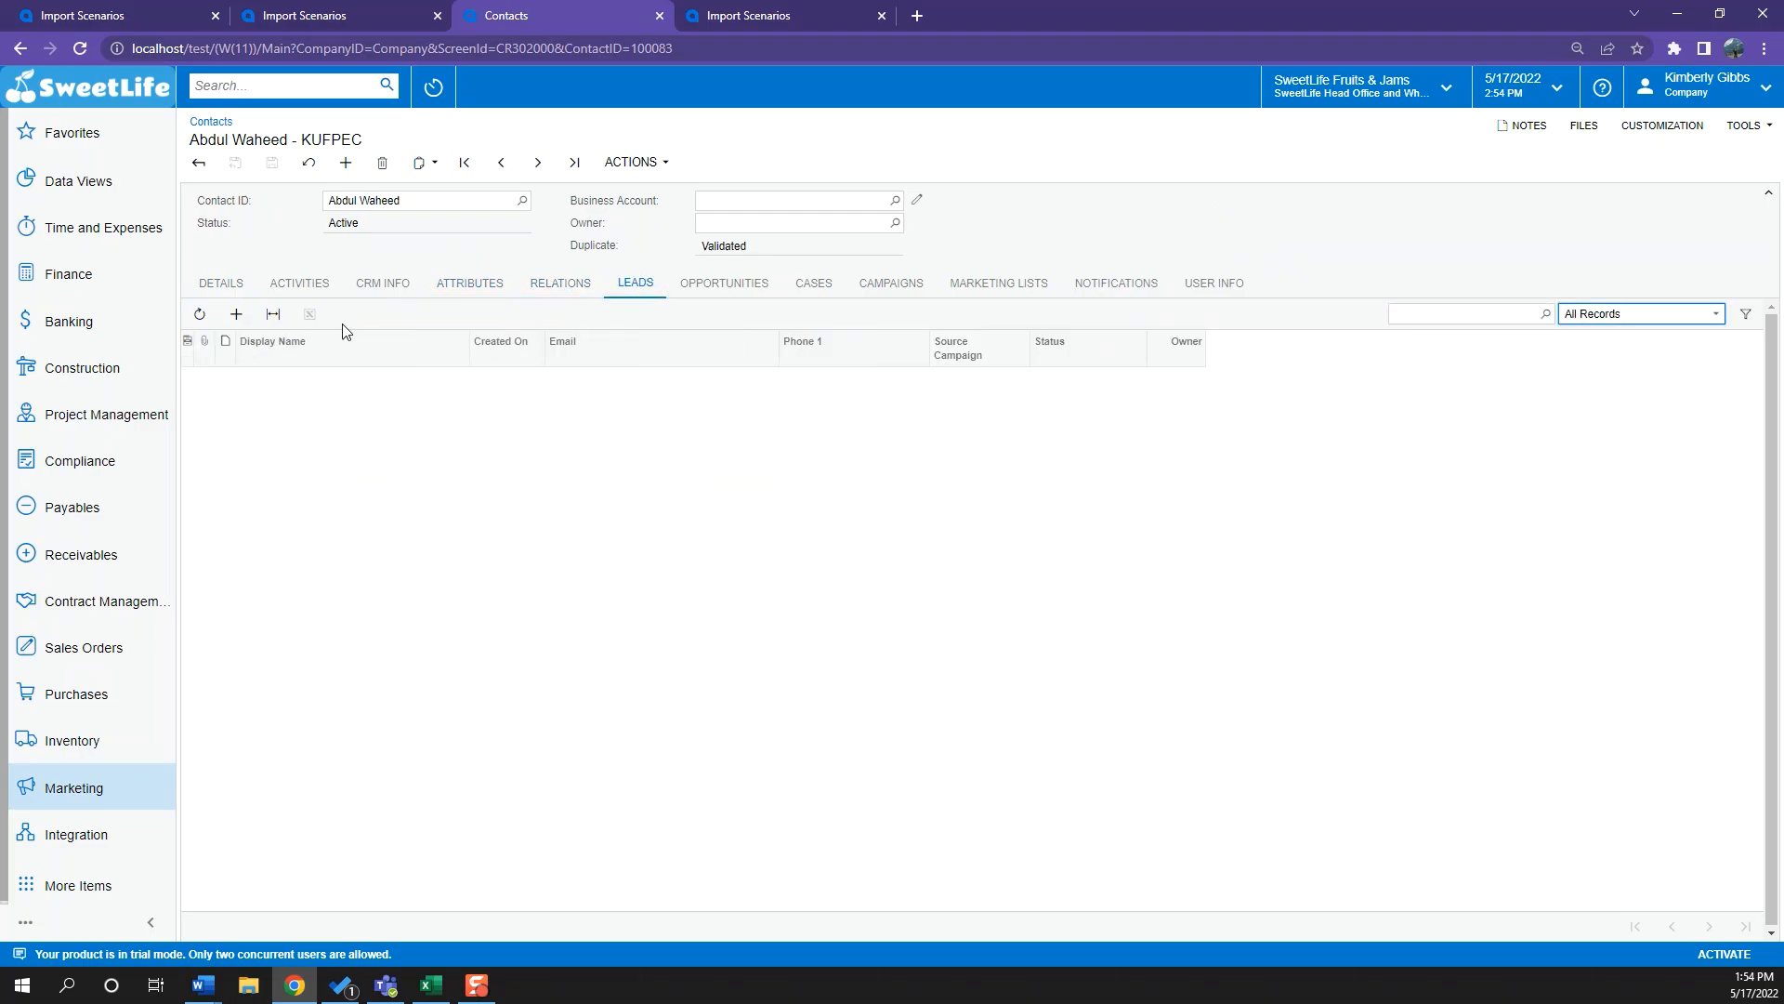
{"action": "left_click", "coordinate": [321, 283]}
{"action": "left_click", "coordinate": [351, 283]}
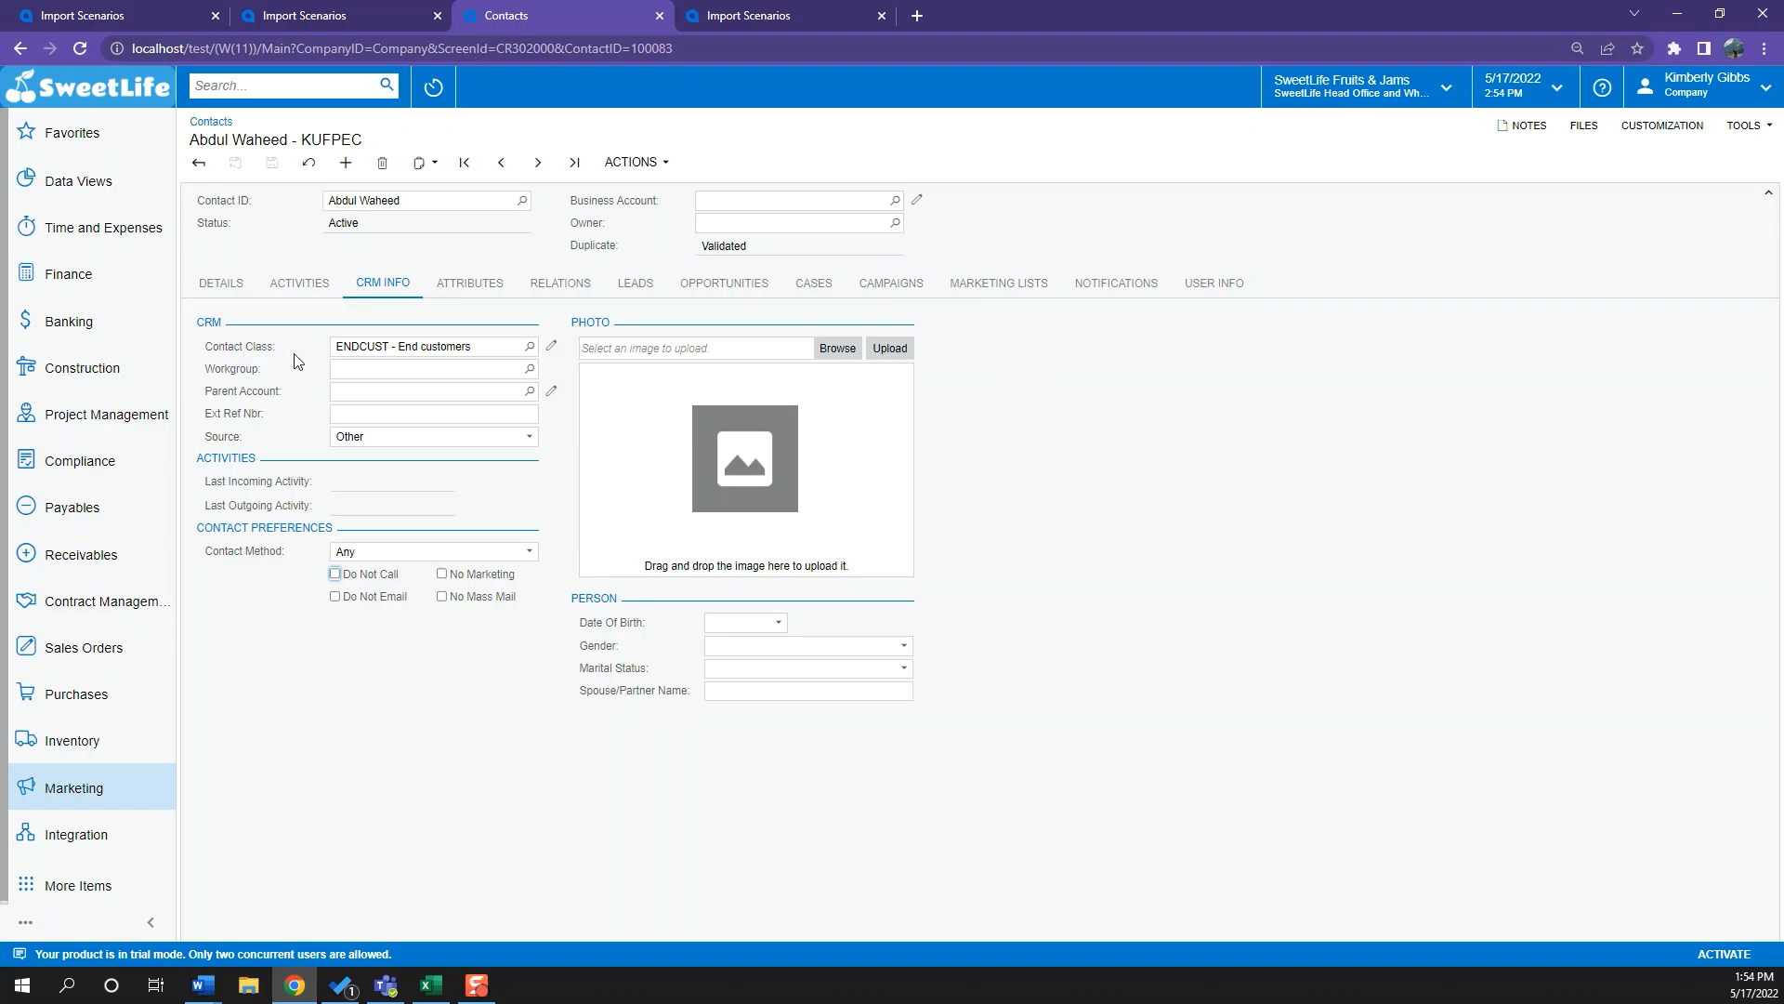
{"action": "left_click", "coordinate": [861, 284]}
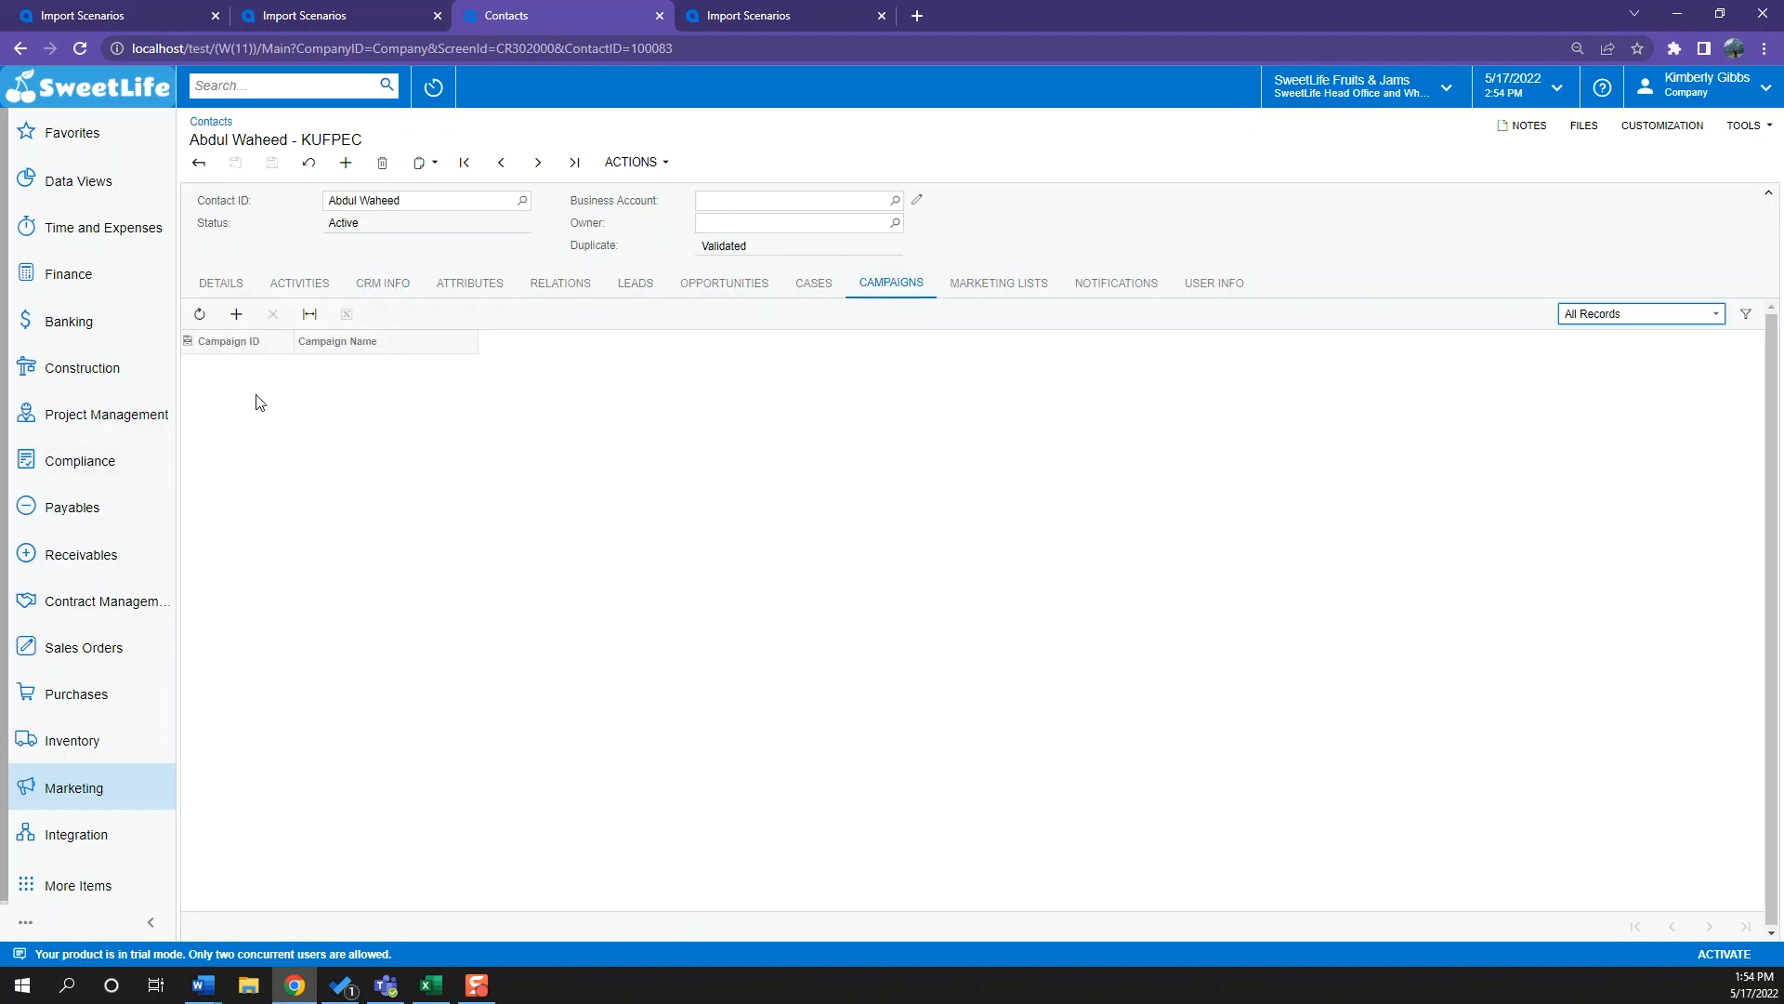
{"action": "left_click", "coordinate": [223, 284]}
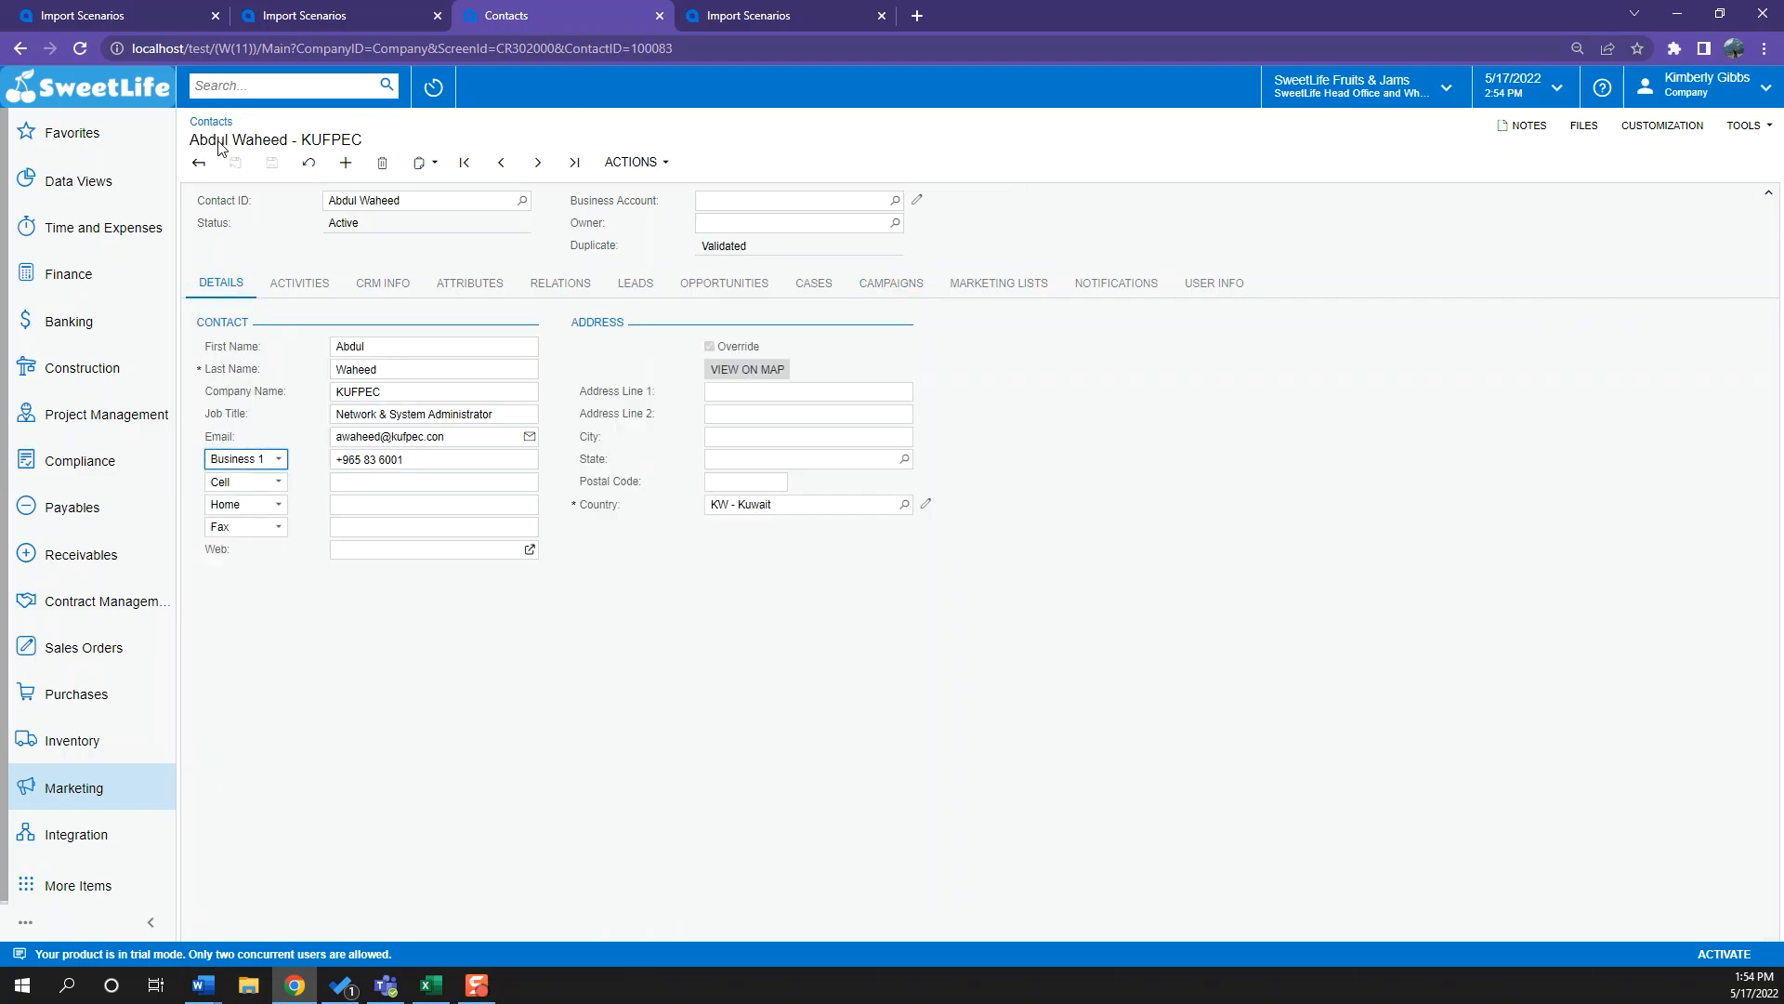
{"action": "left_click", "coordinate": [198, 162]}
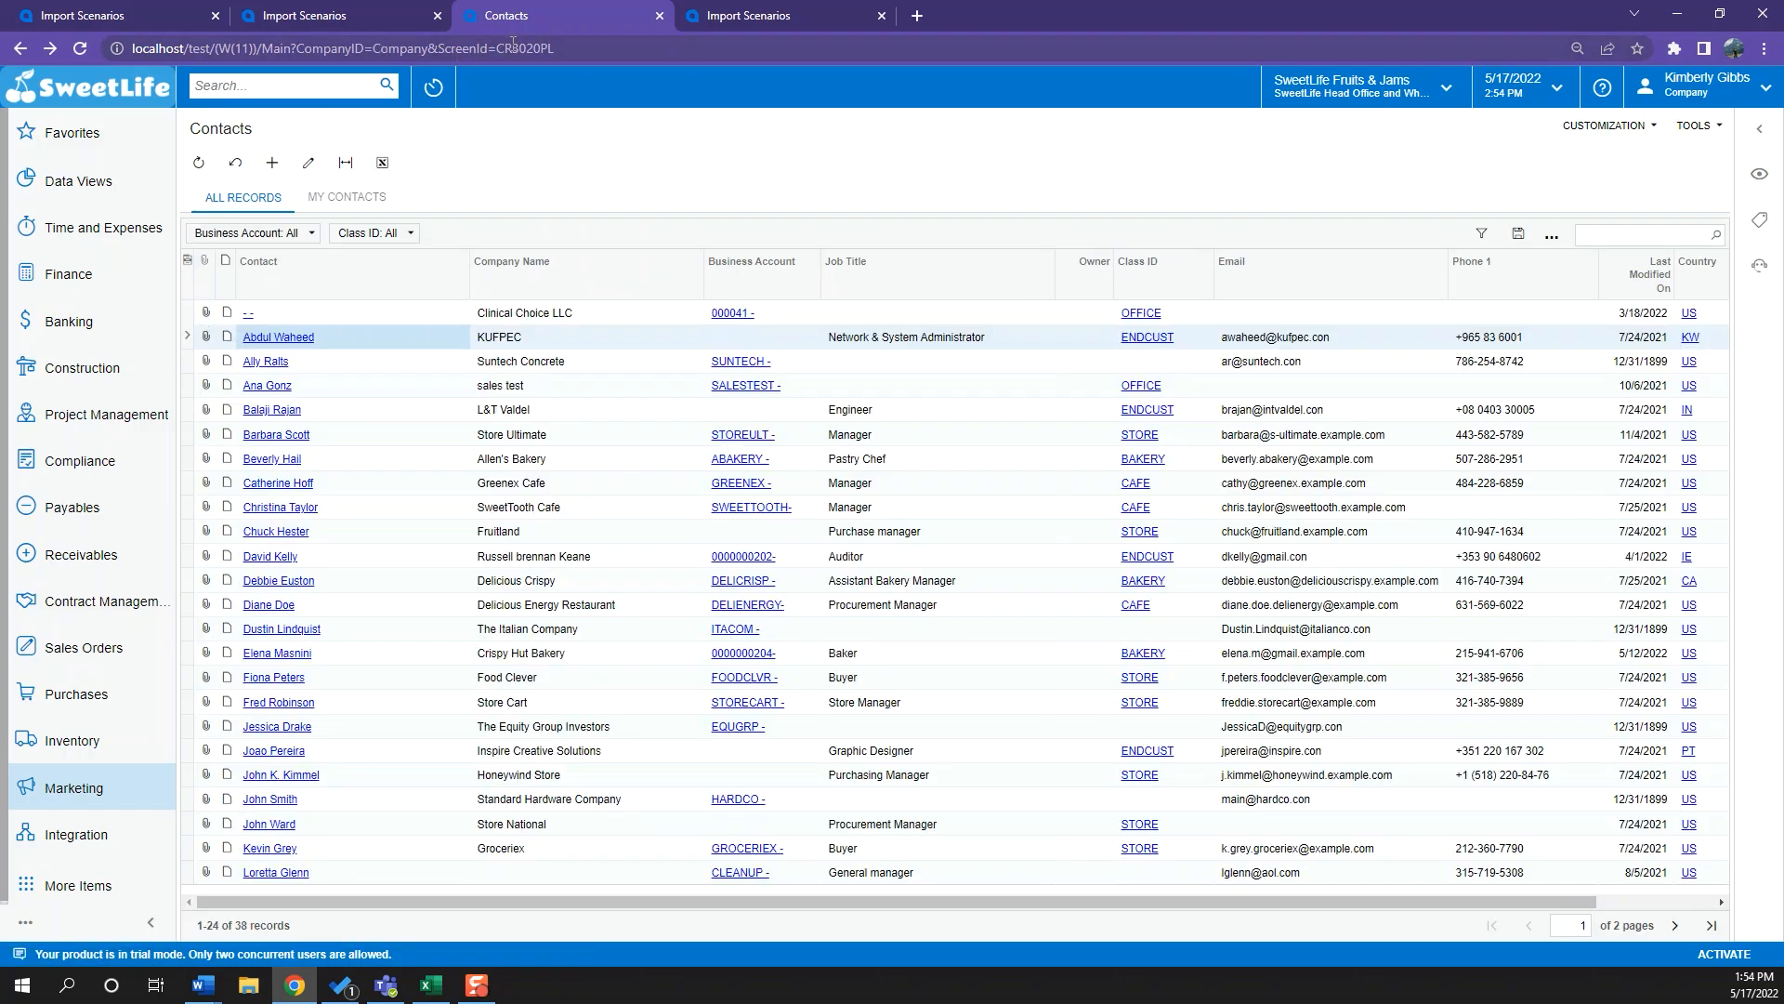
Choose the Contacts screen with ID CR.30.20.00 as the import scenario's Screen Name
{"action": "key", "text": "ctrl+Tab"}
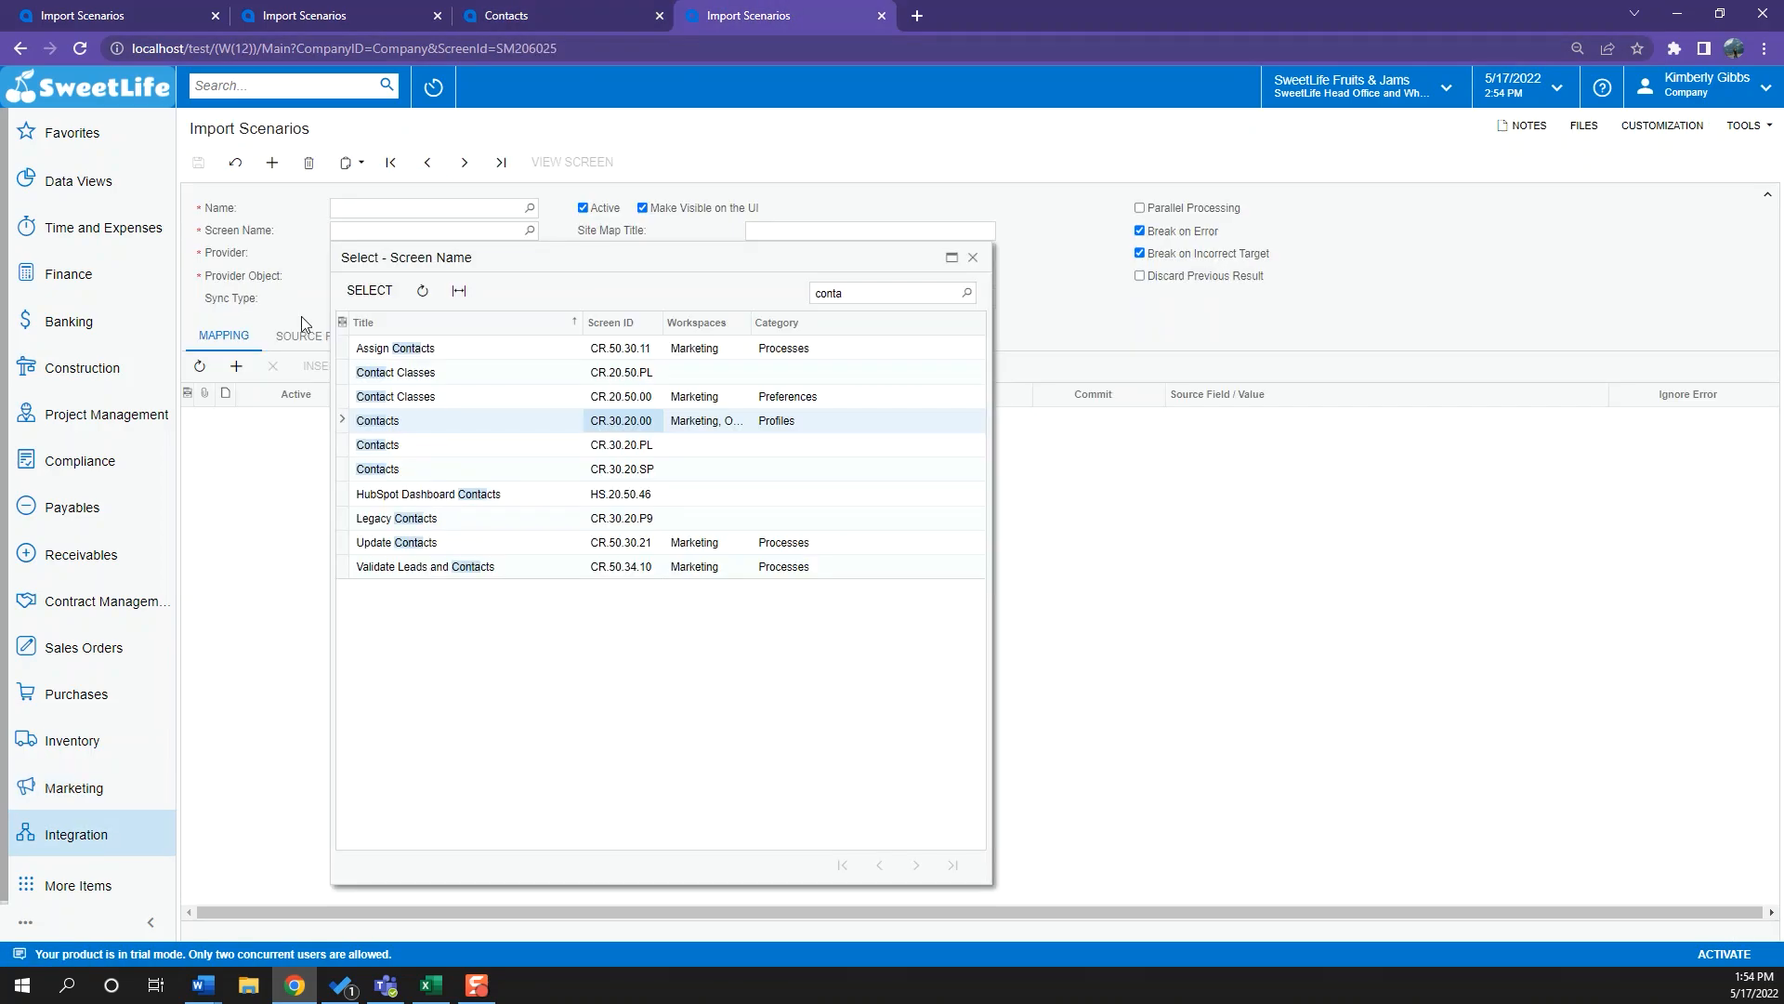
{"action": "double_click", "coordinate": [458, 430]}
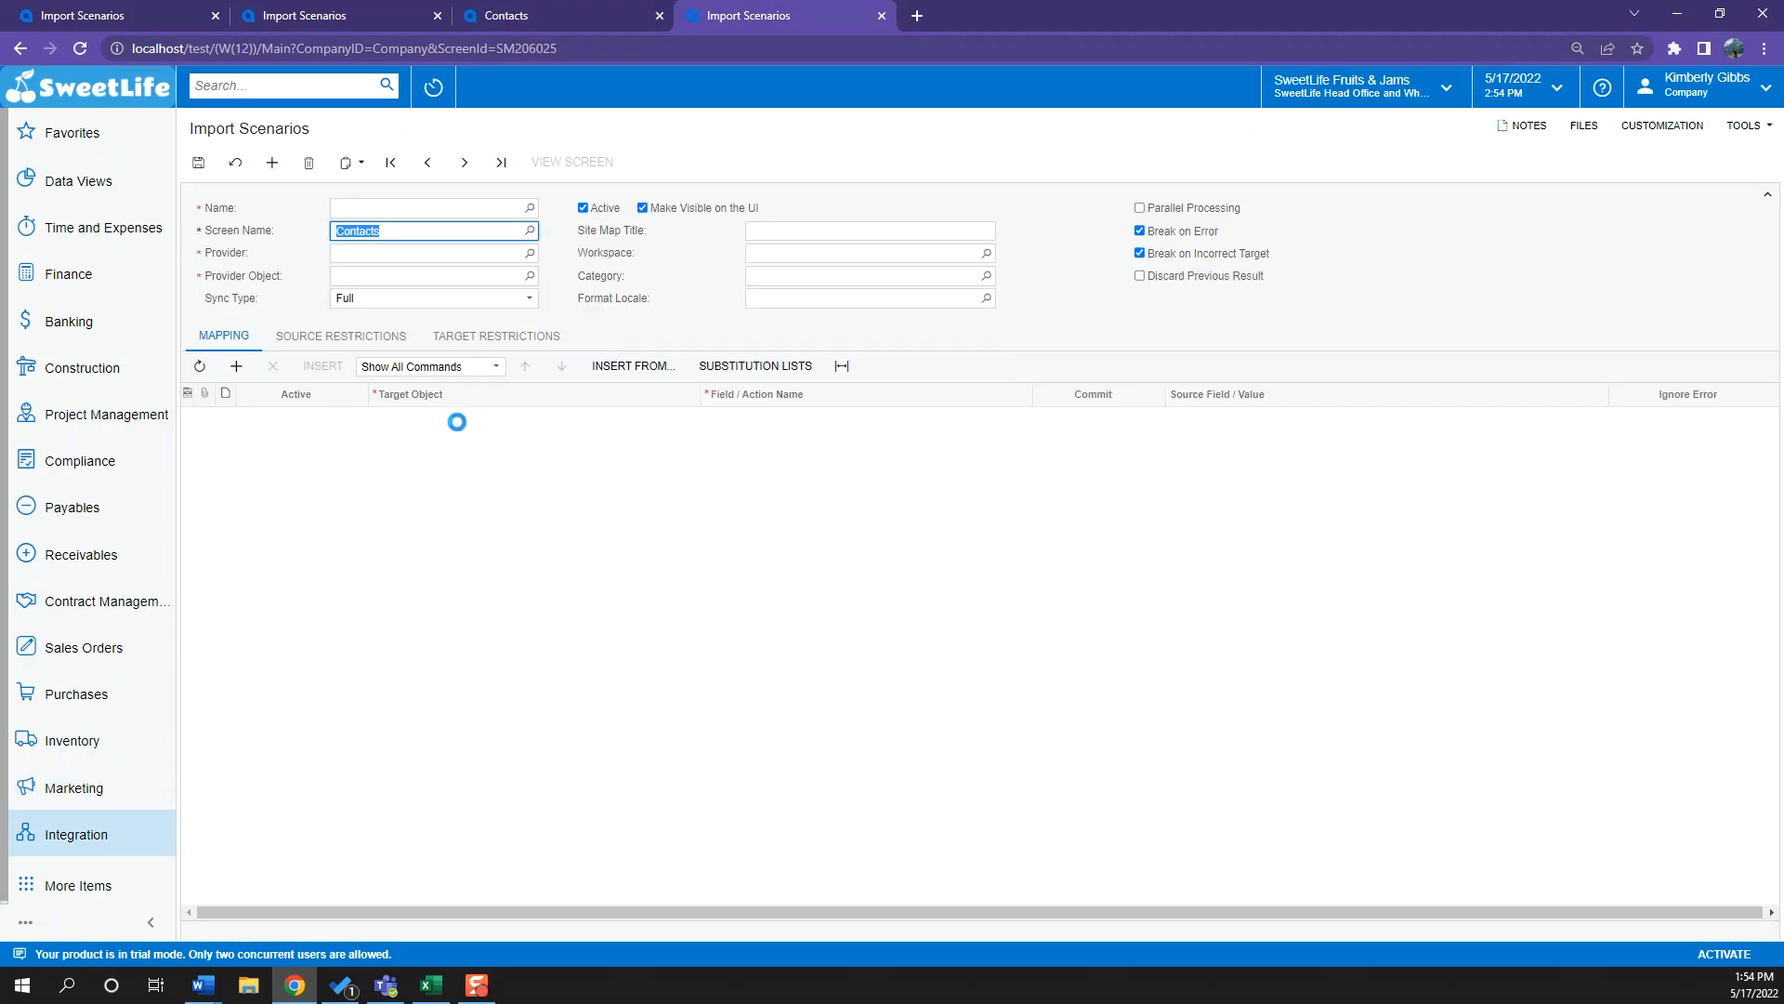
{"action": "left_click", "coordinate": [585, 8]}
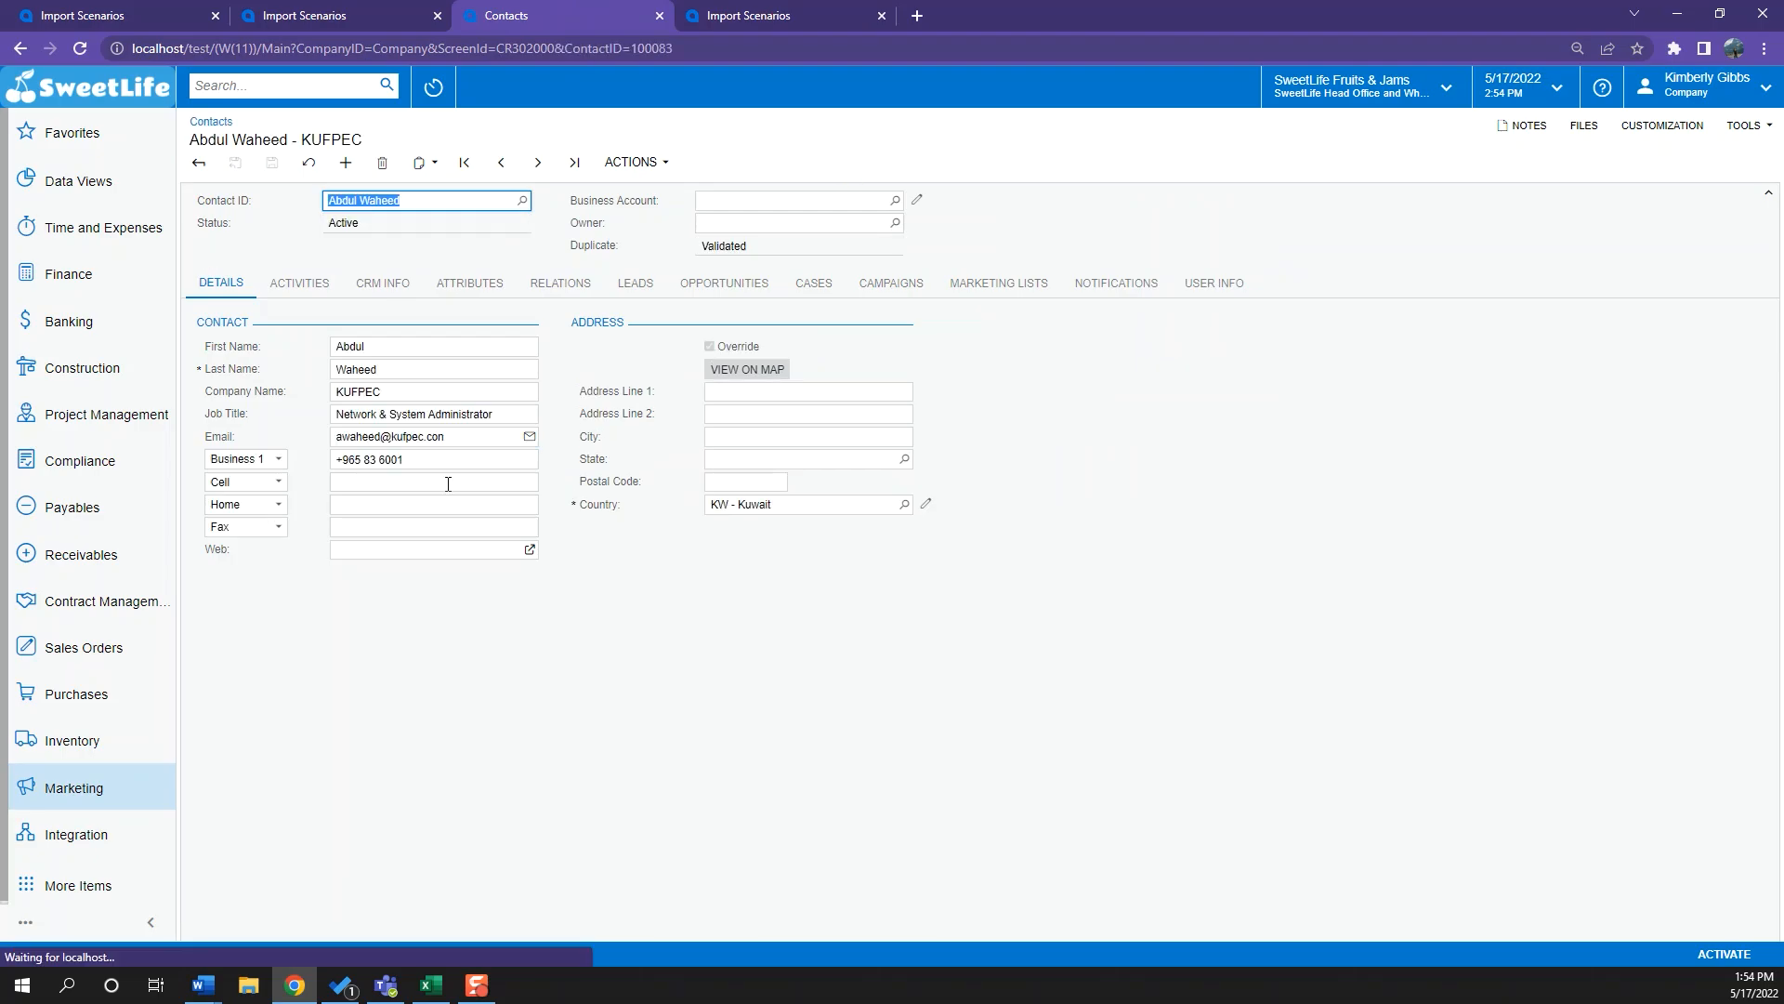
{"action": "left_click", "coordinate": [721, 12]}
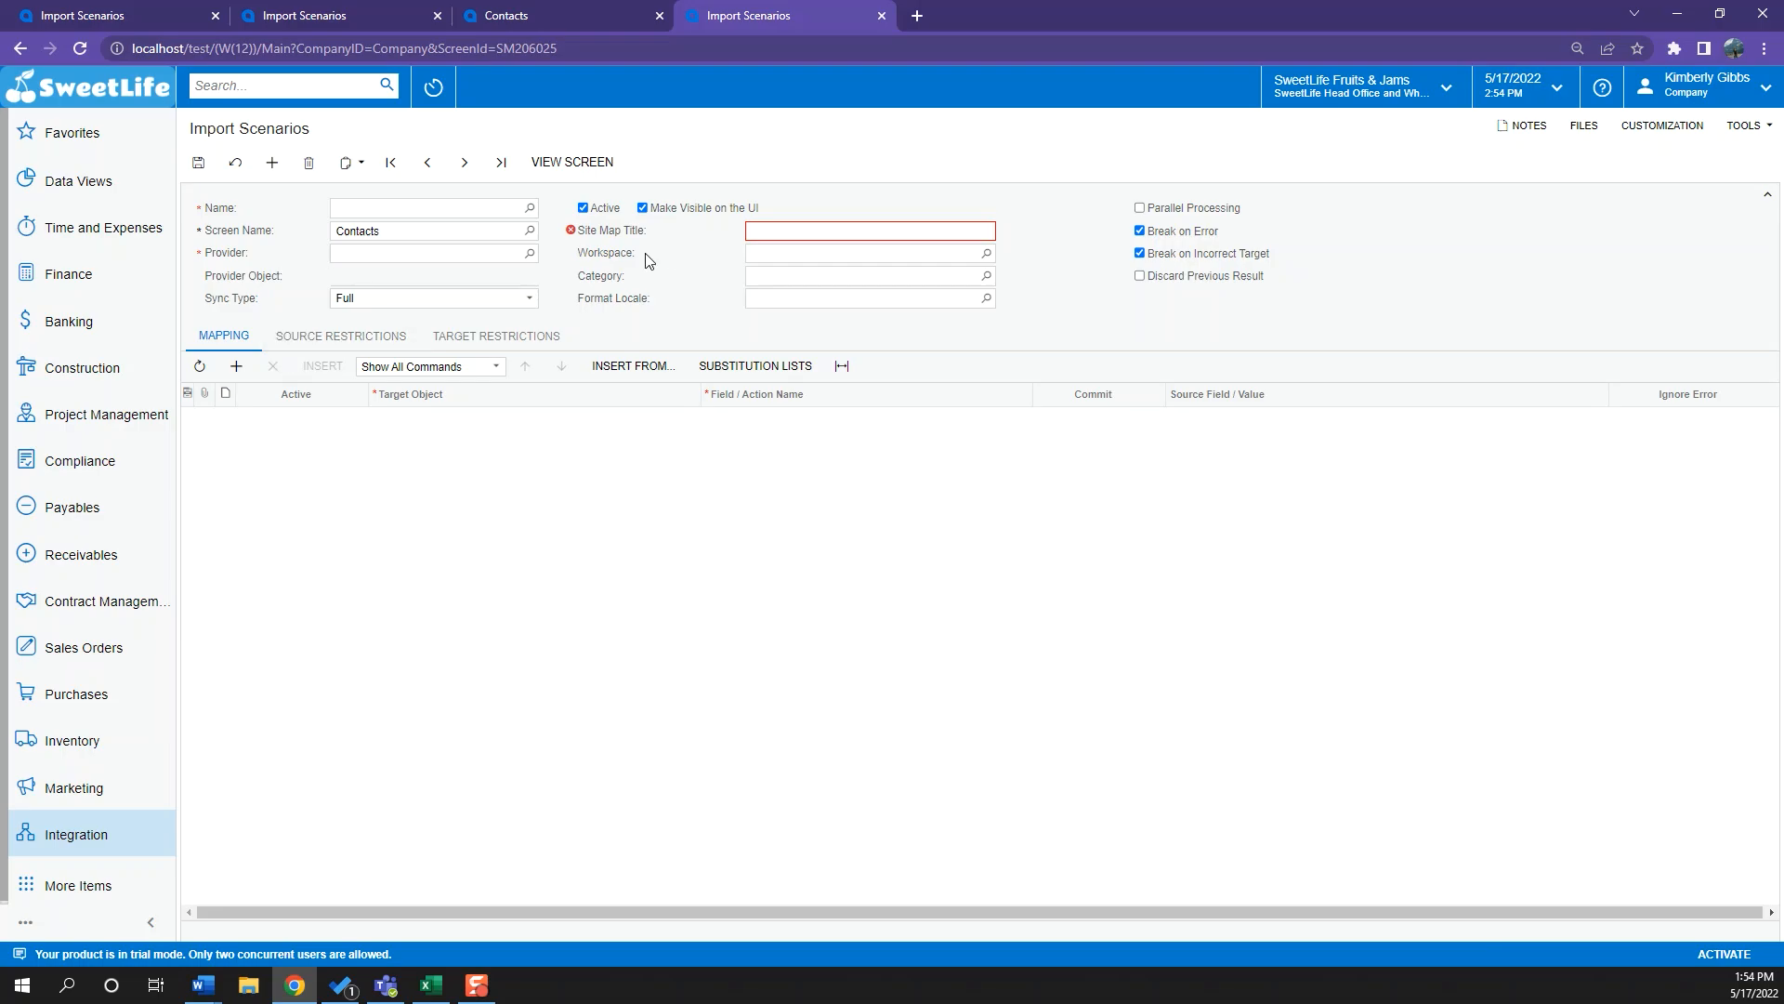
Name the import scenario contacts and turn off Make Visible on the UI
{"action": "left_click", "coordinate": [412, 209]}
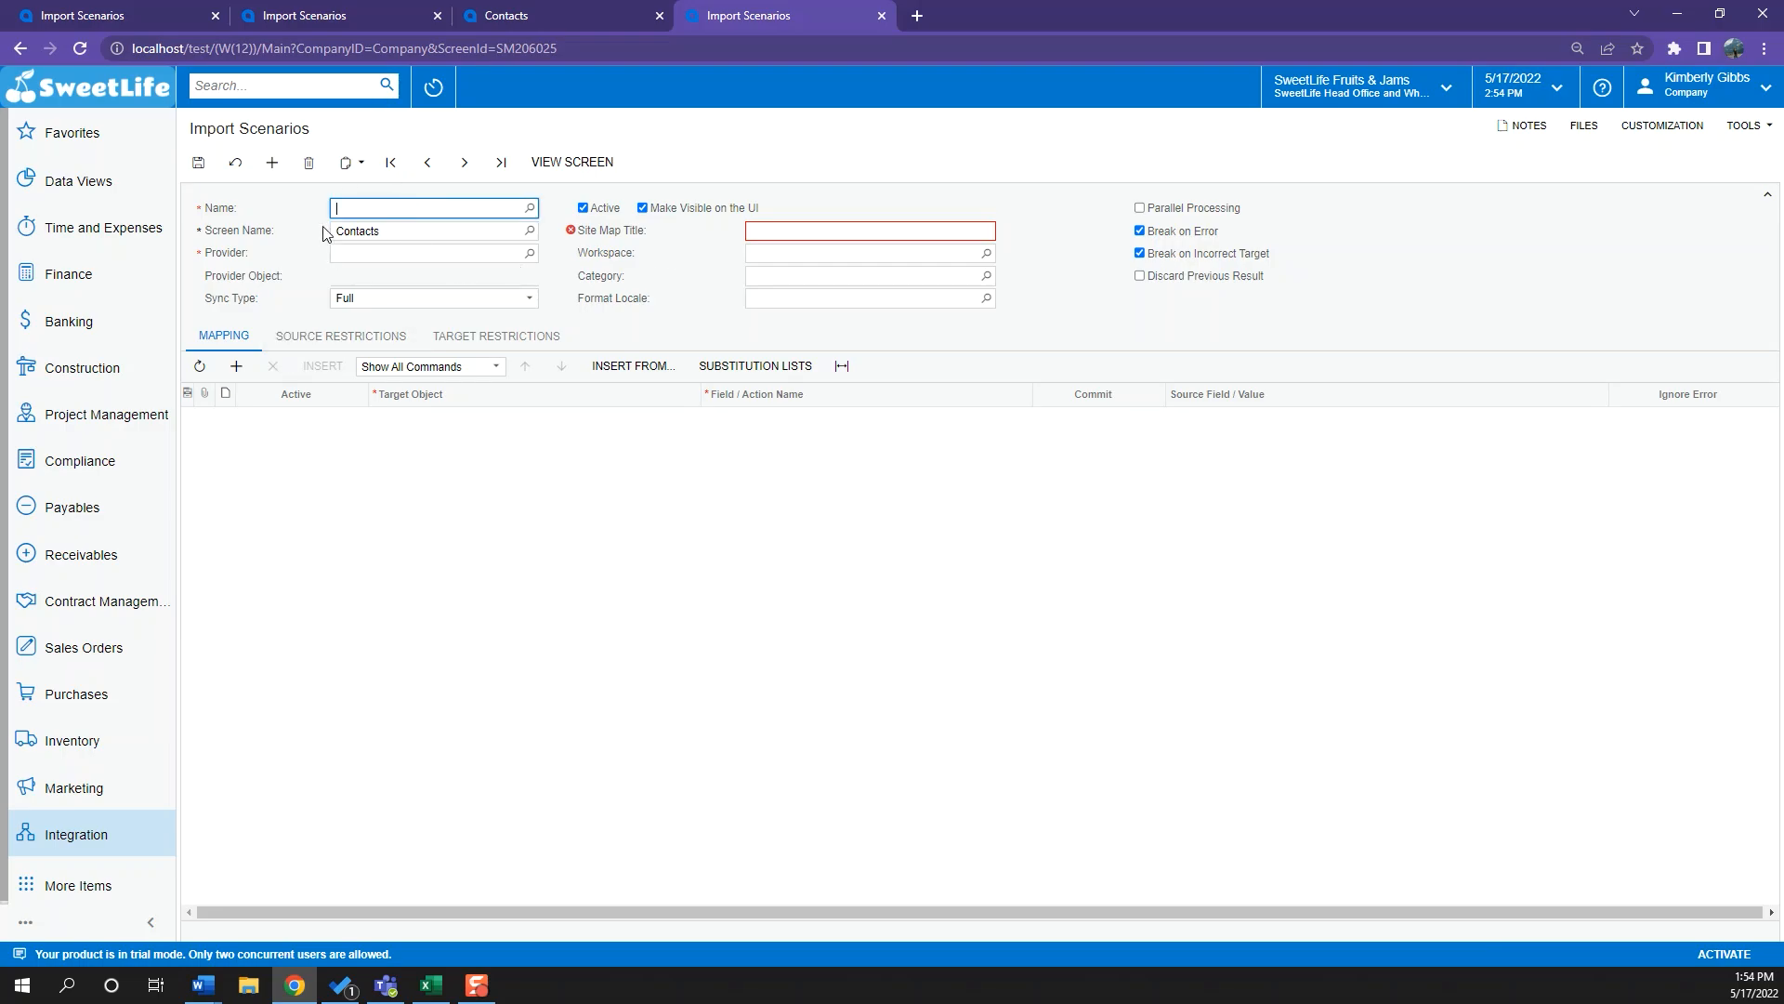
{"action": "type", "text": "contacts"}
{"action": "key", "text": "Tab"}
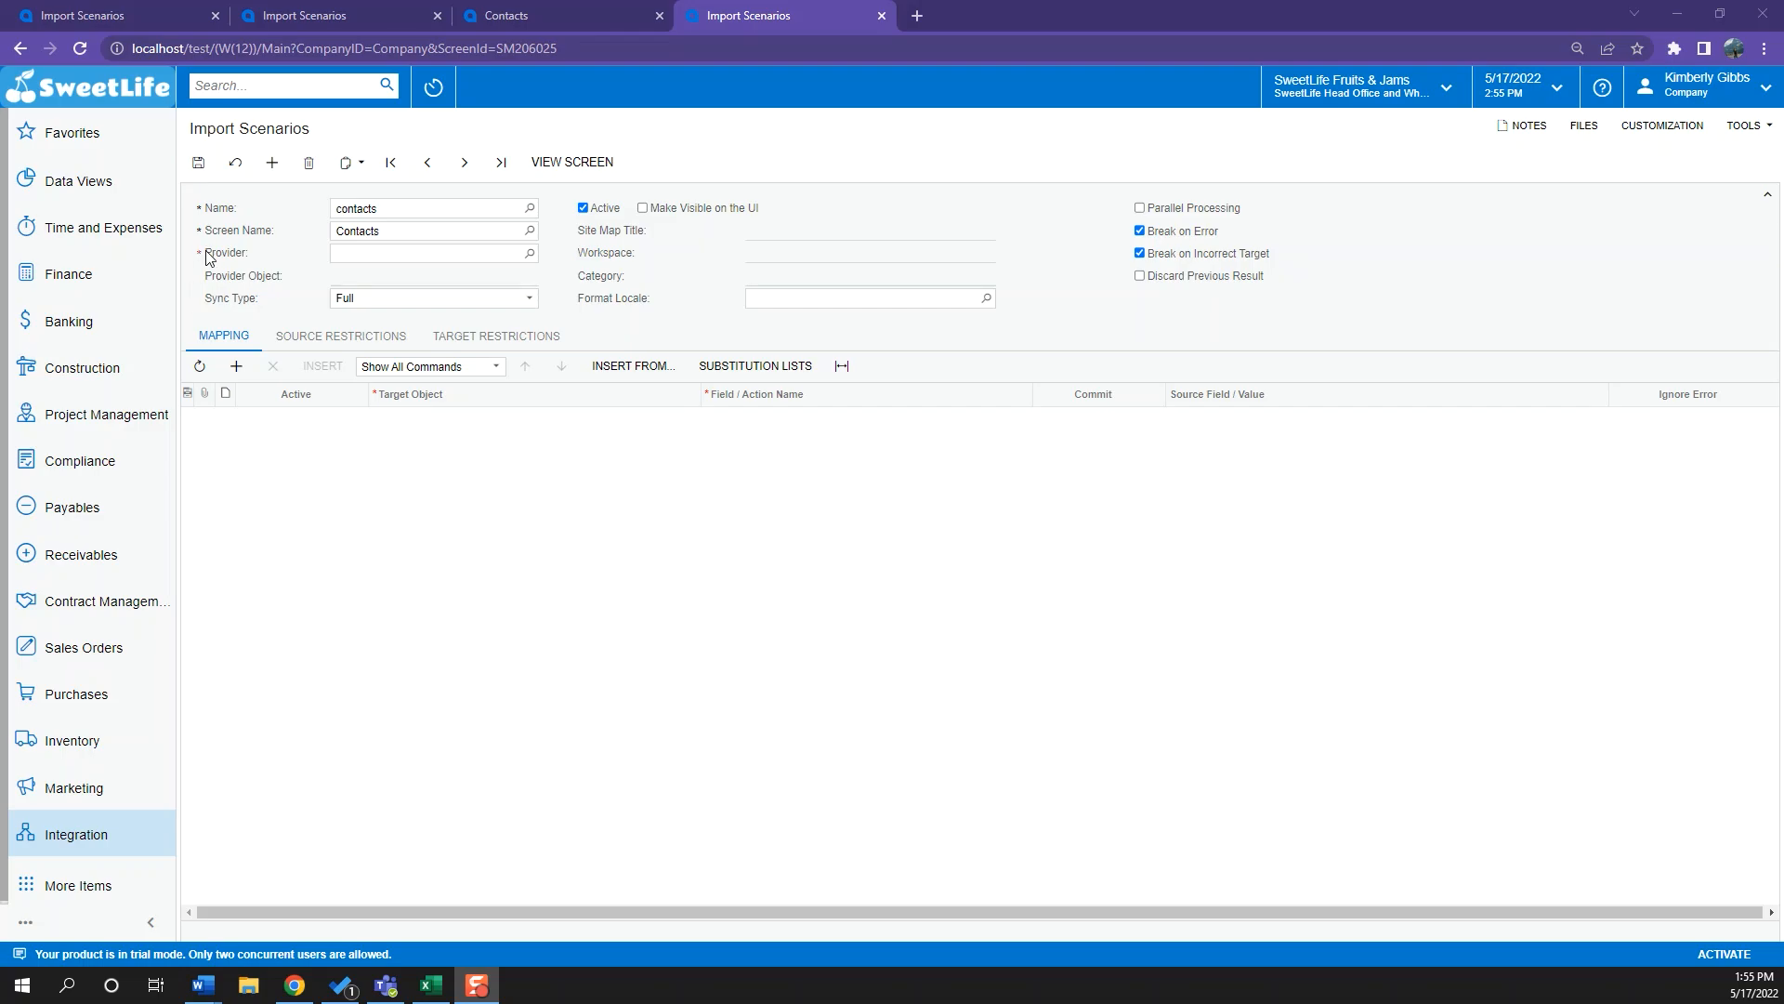
Find the ContactImport provider with the search term "cont" and assign it with the Data provider object to the scenario
{"action": "left_click", "coordinate": [530, 254]}
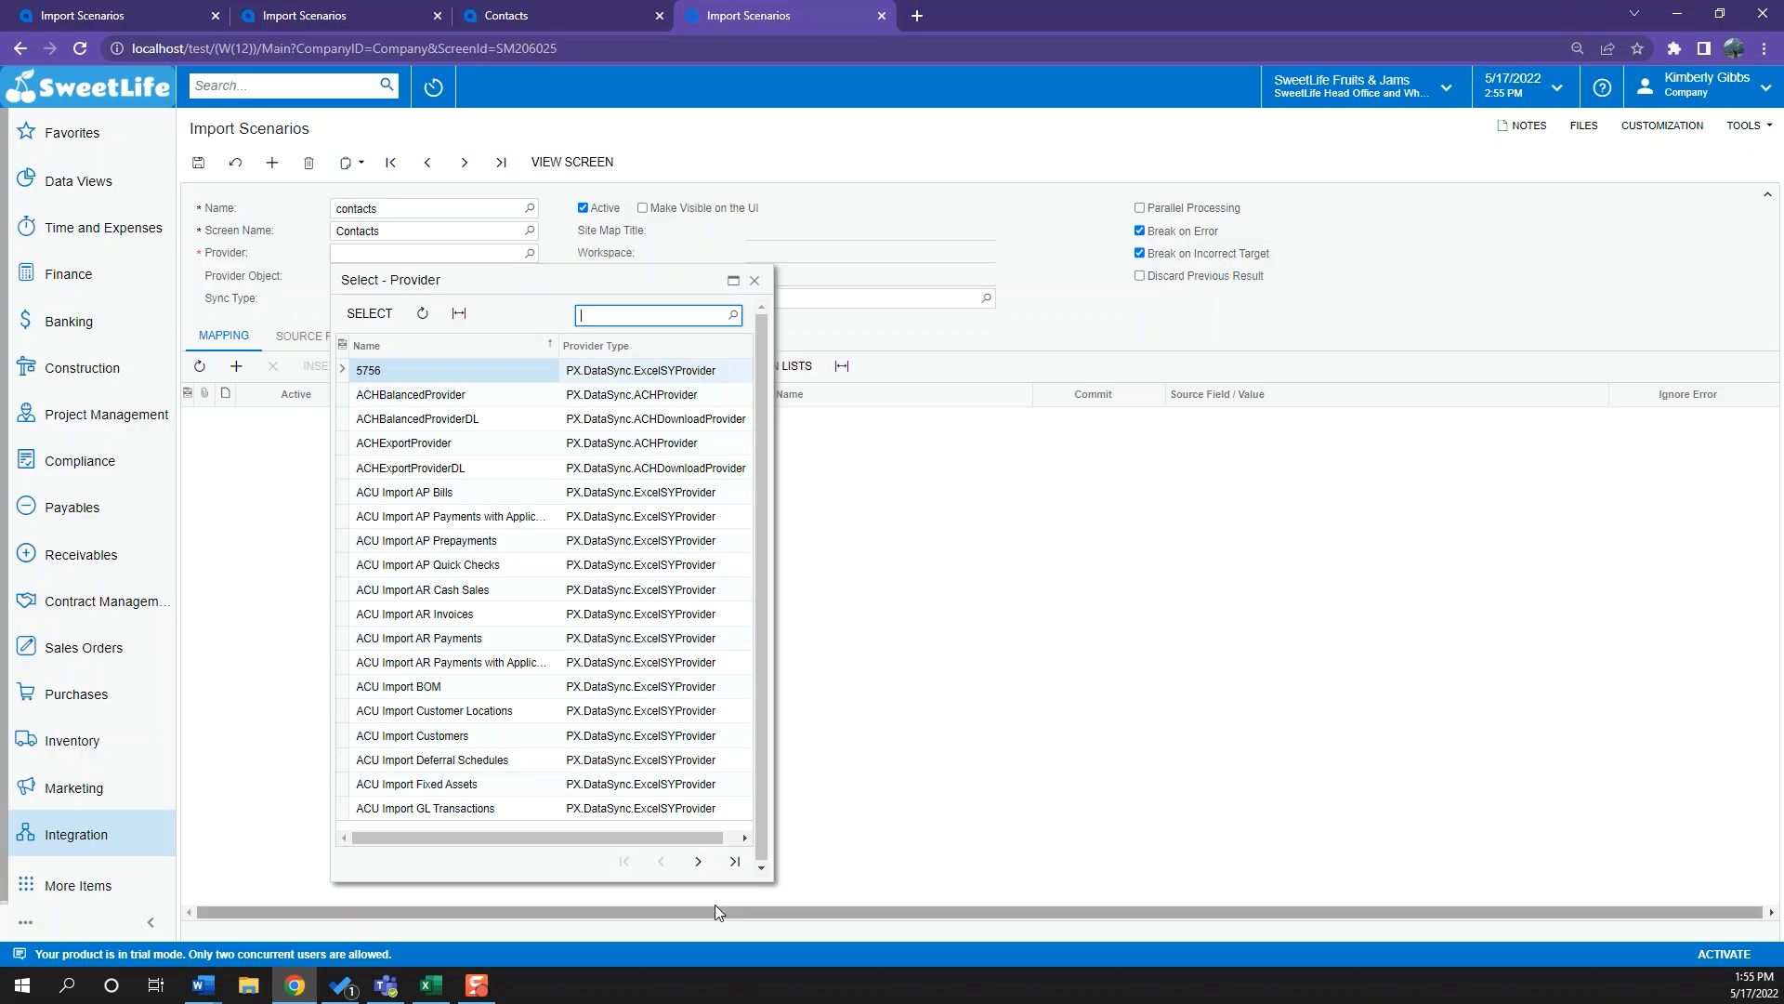
{"action": "left_click", "coordinate": [698, 861]}
{"action": "left_click", "coordinate": [699, 863]}
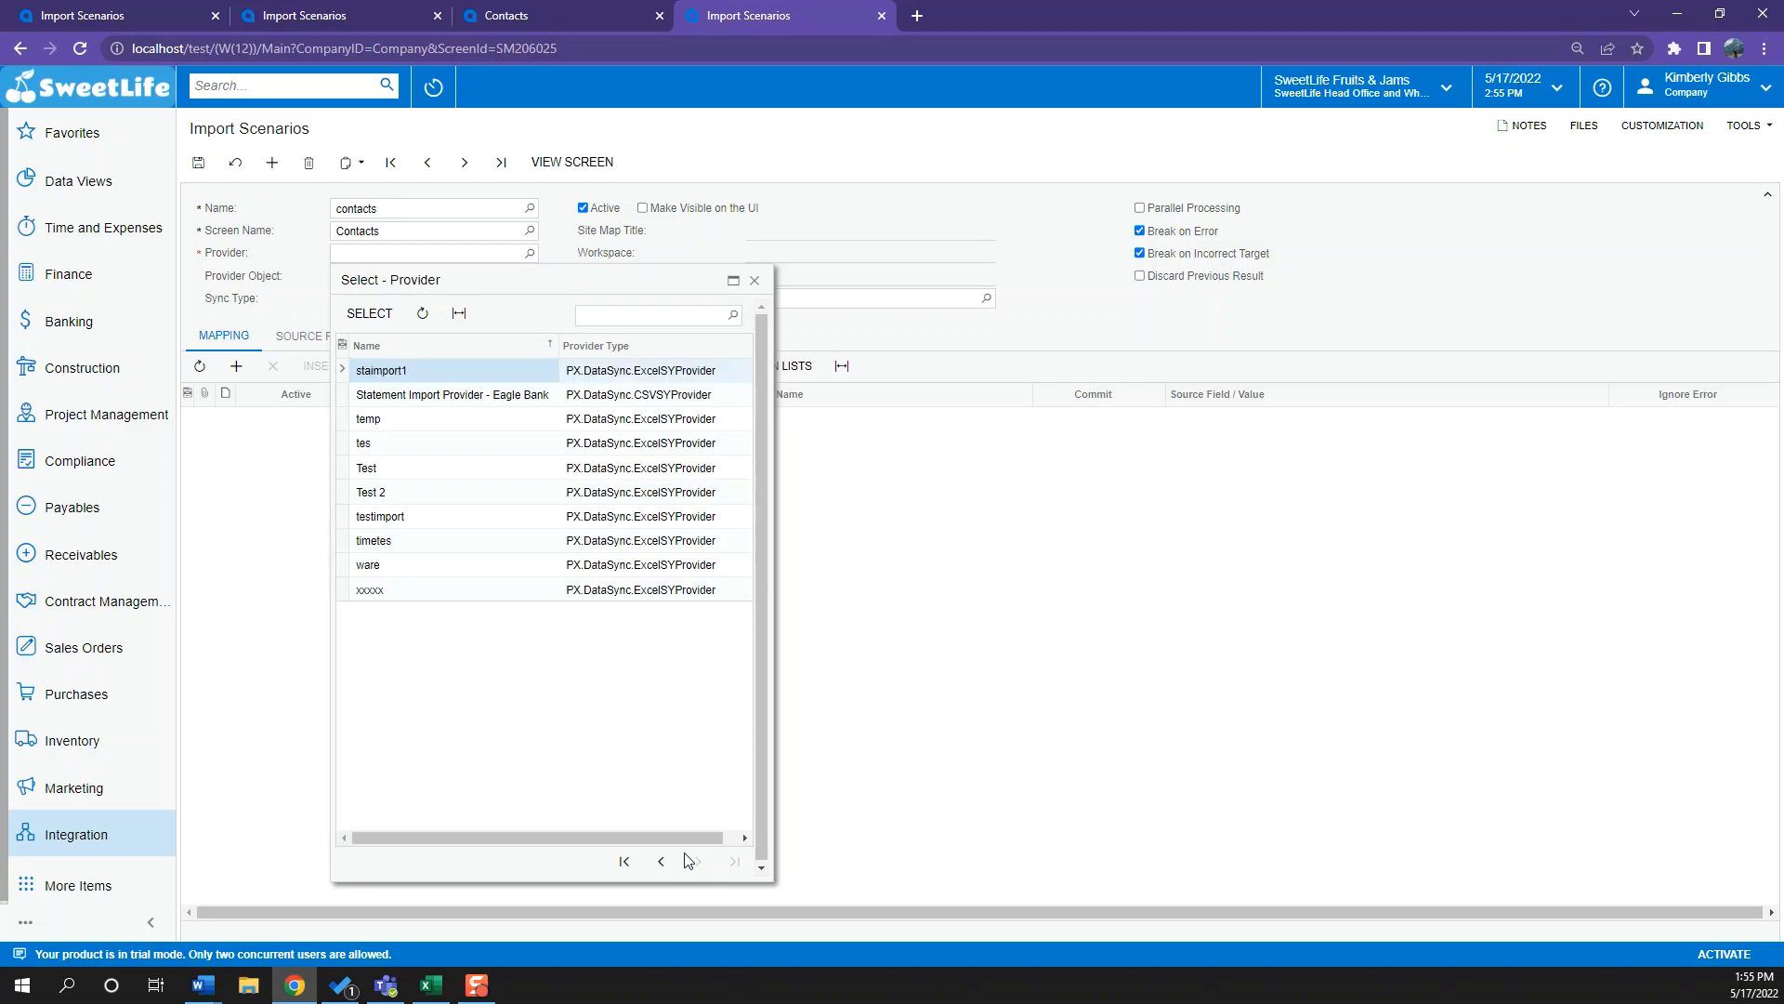
{"action": "left_click", "coordinate": [632, 865]}
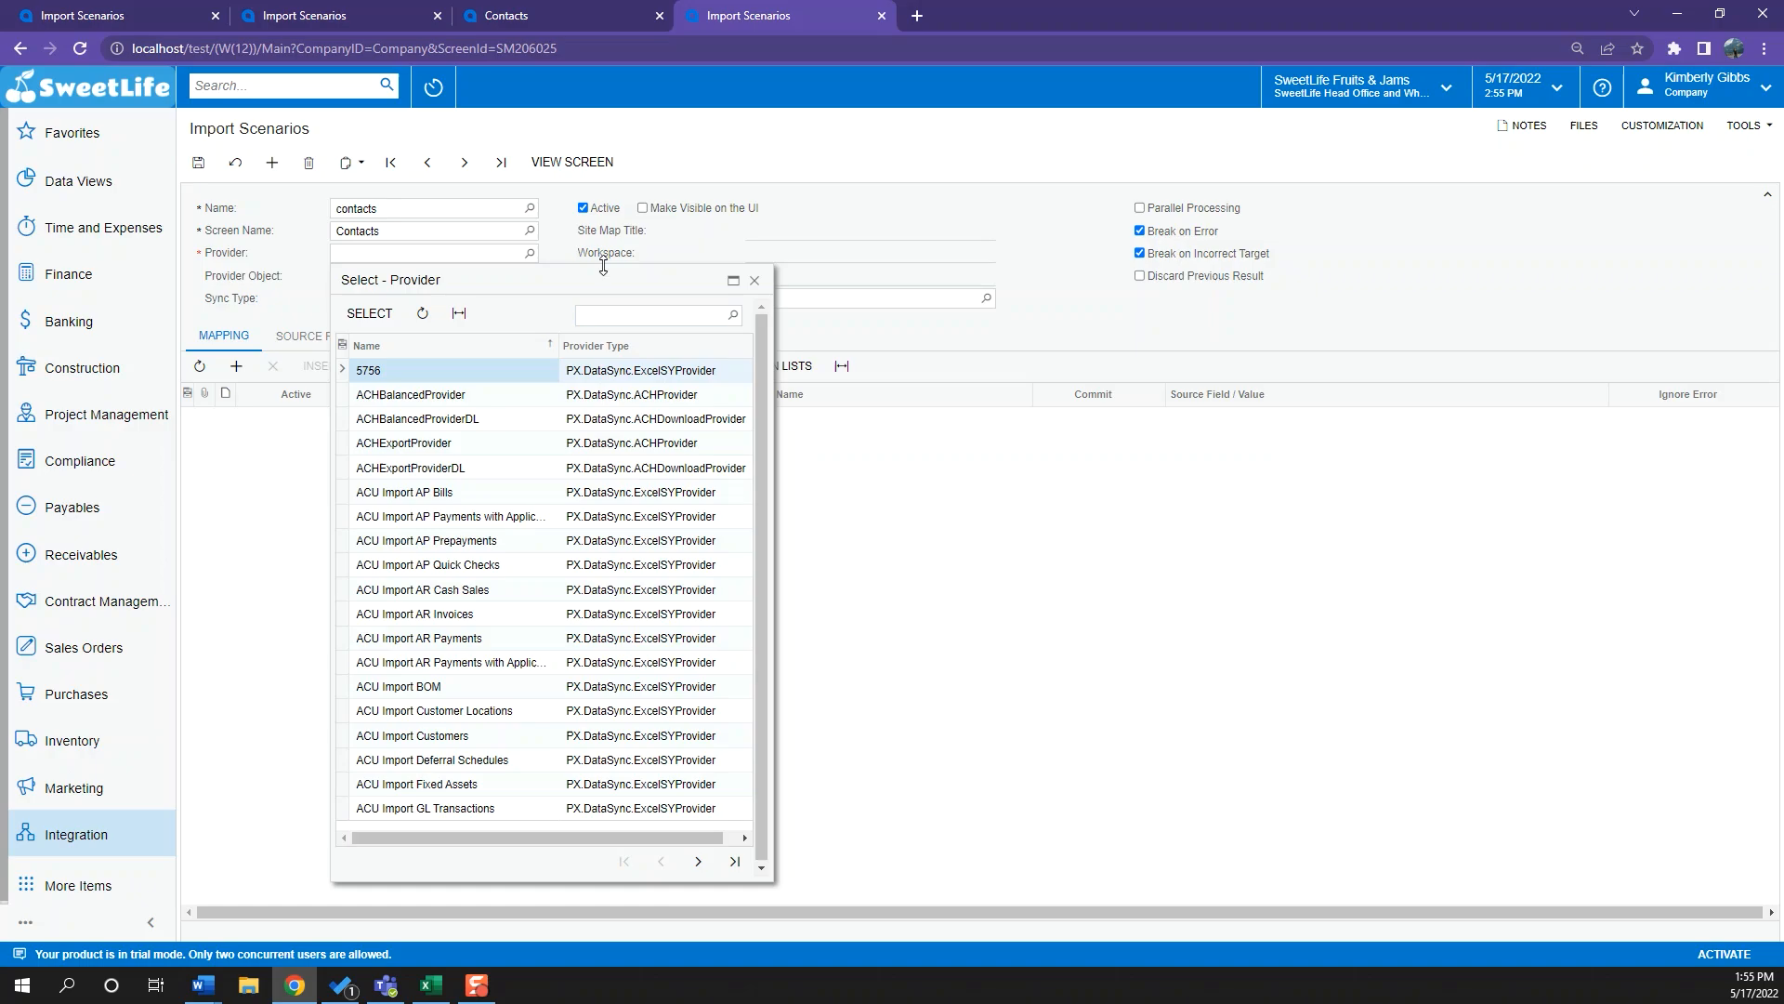
{"action": "left_click", "coordinate": [622, 315]}
{"action": "type", "text": "cont"}
{"action": "double_click", "coordinate": [498, 372]}
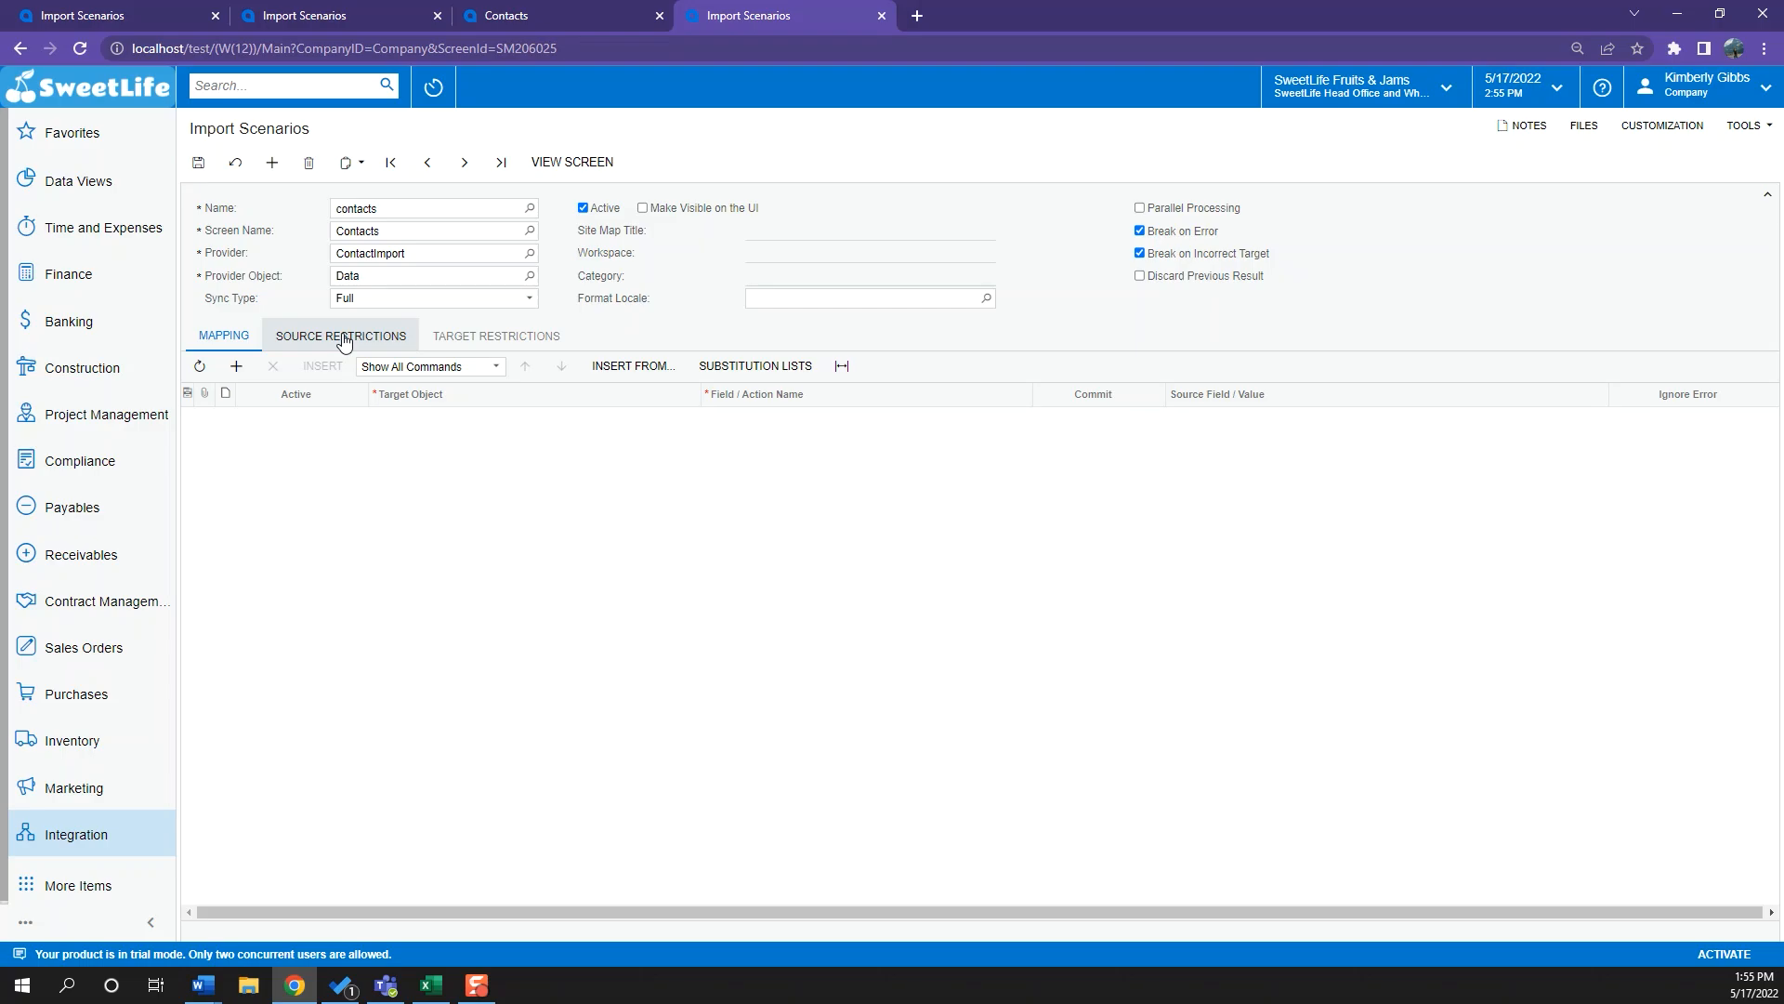
Add a mapping row with Contact Summary as its target object
{"action": "left_click", "coordinate": [236, 366]}
{"action": "left_click", "coordinate": [501, 422]}
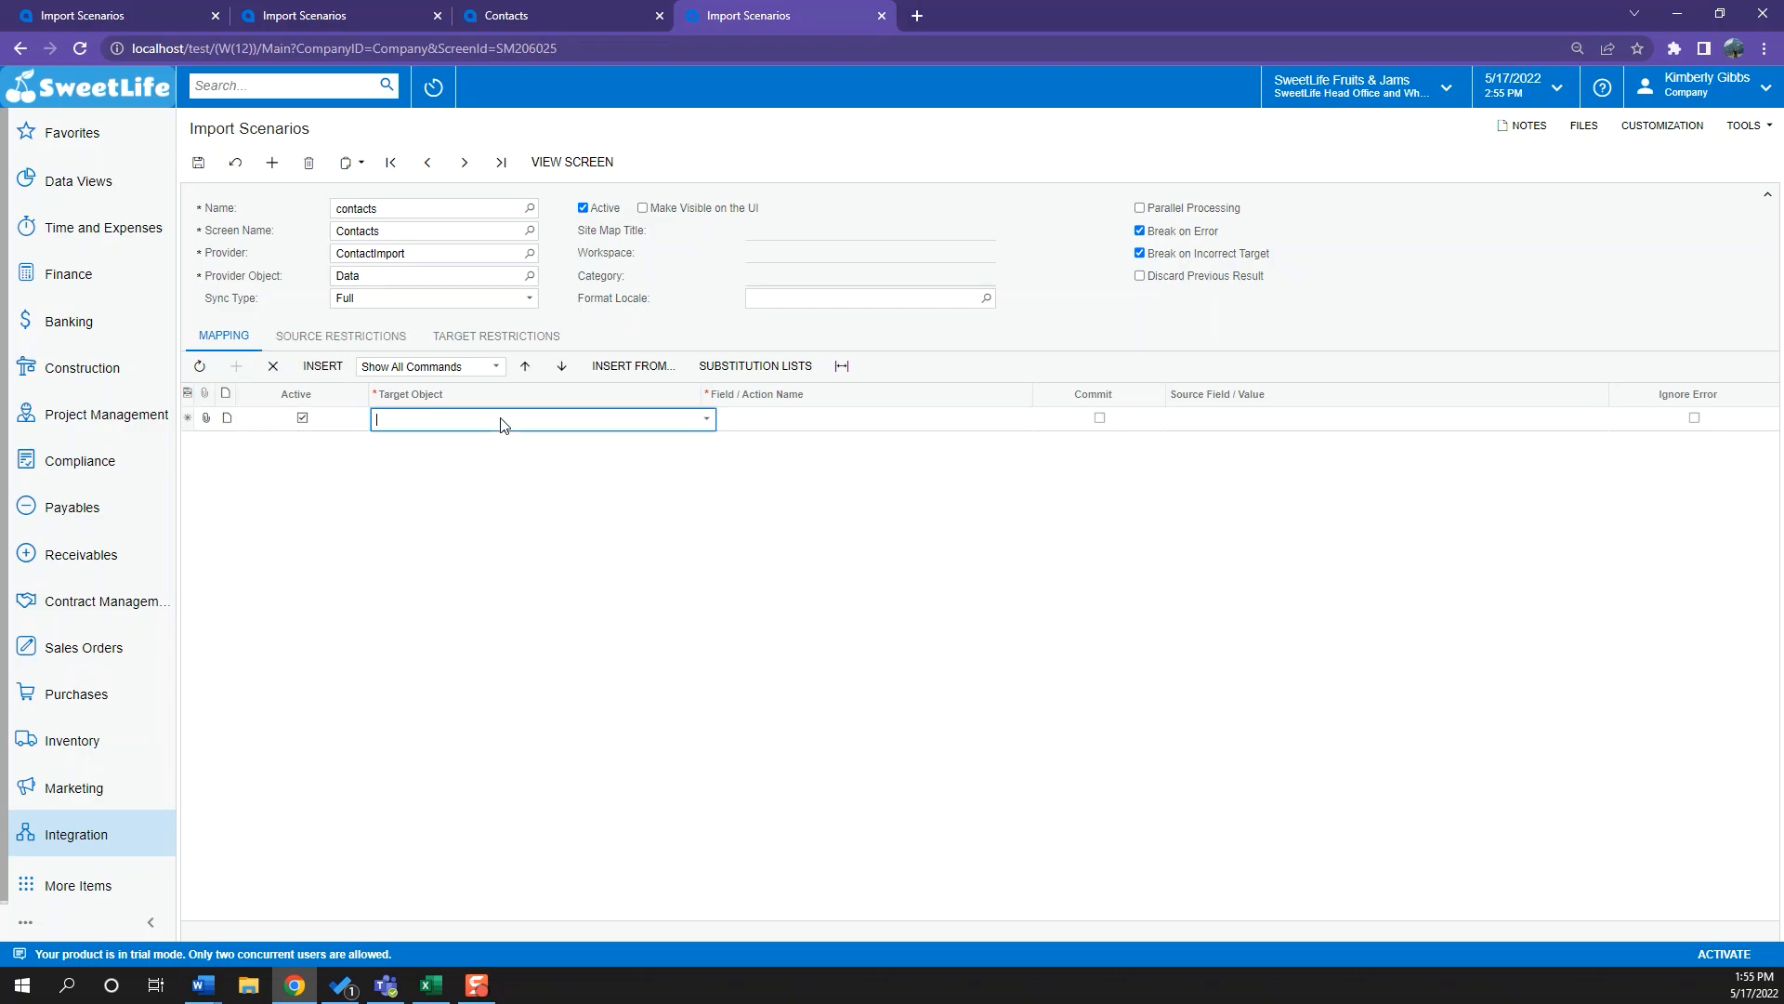
{"action": "left_click", "coordinate": [501, 422]}
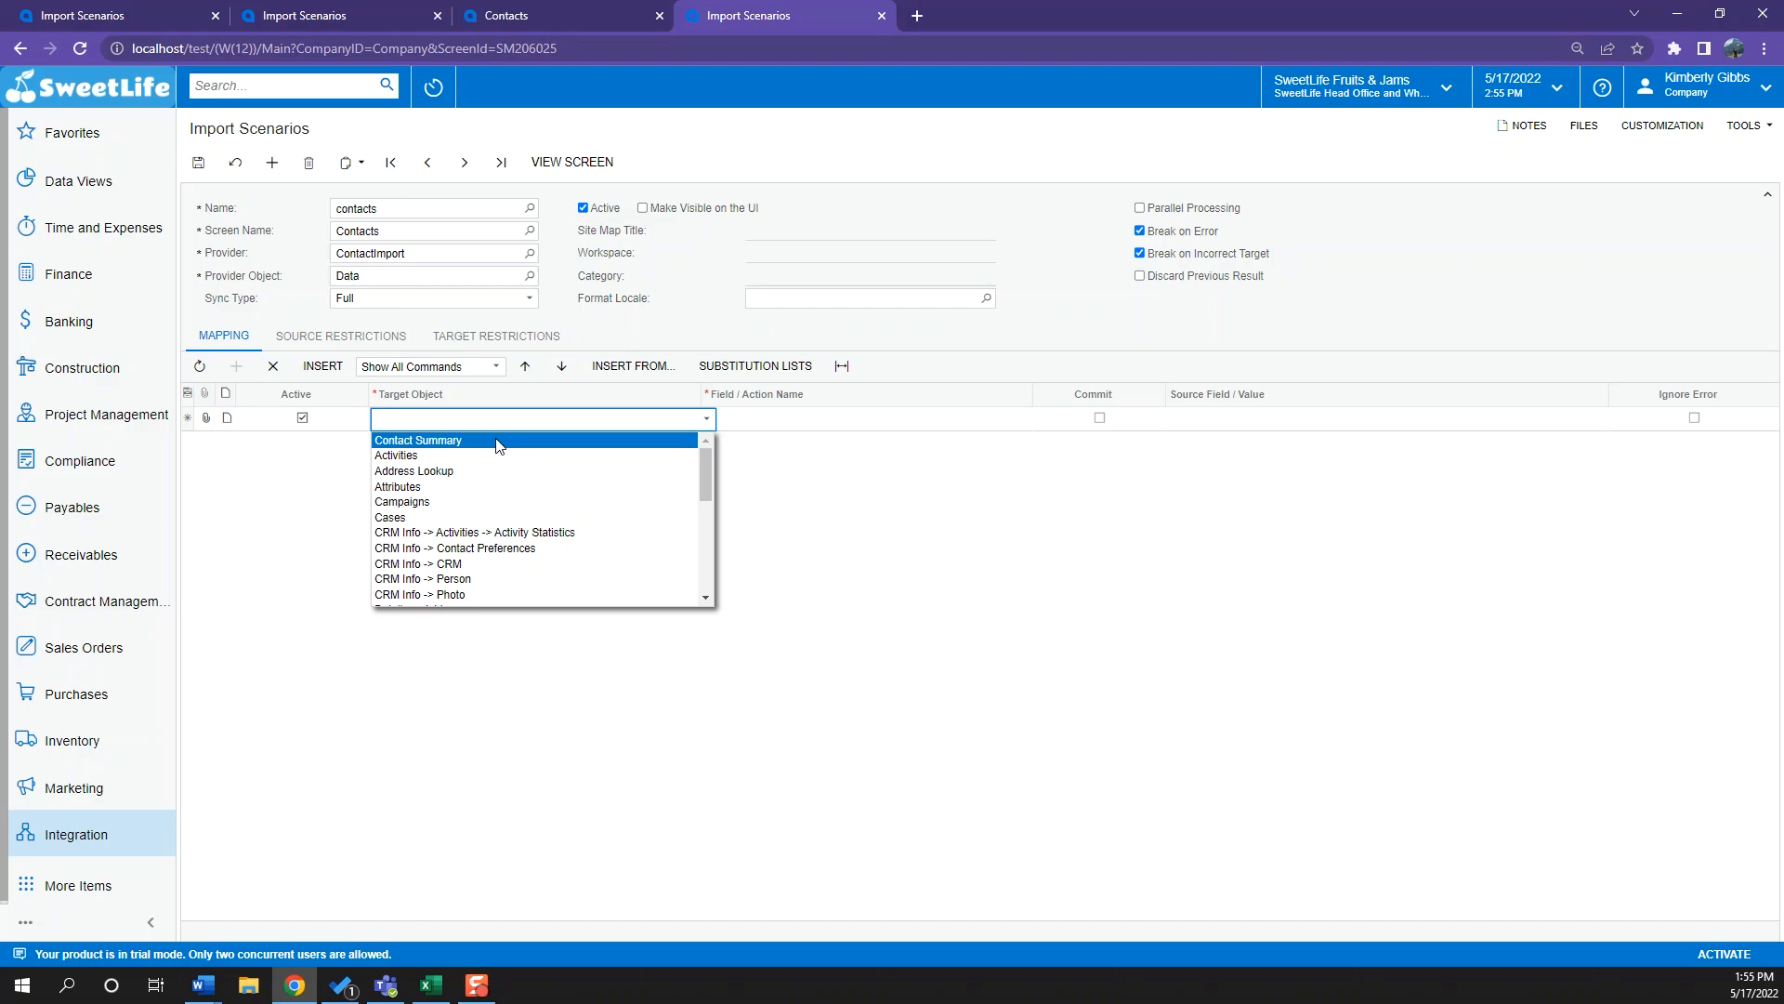
{"action": "left_click", "coordinate": [497, 440]}
Check the open contact record and examine the fields available for the Contact Summary mapping row
{"action": "left_click", "coordinate": [548, 15]}
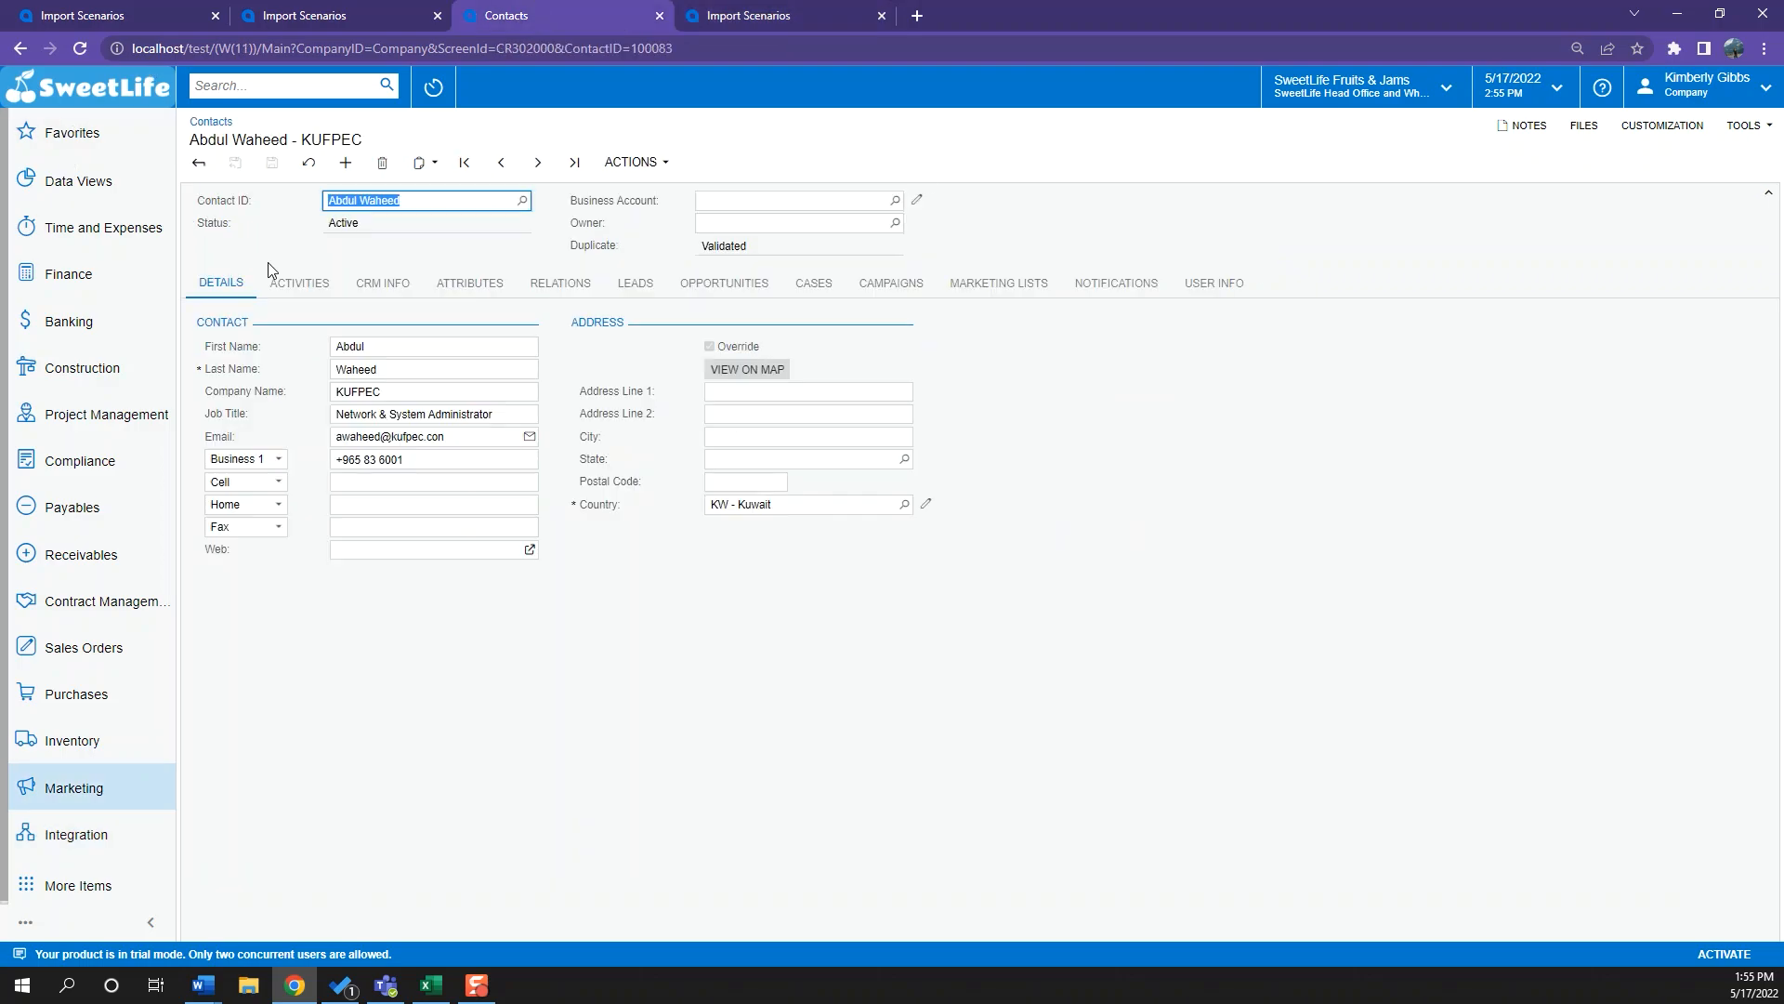
{"action": "left_click", "coordinate": [829, 419]}
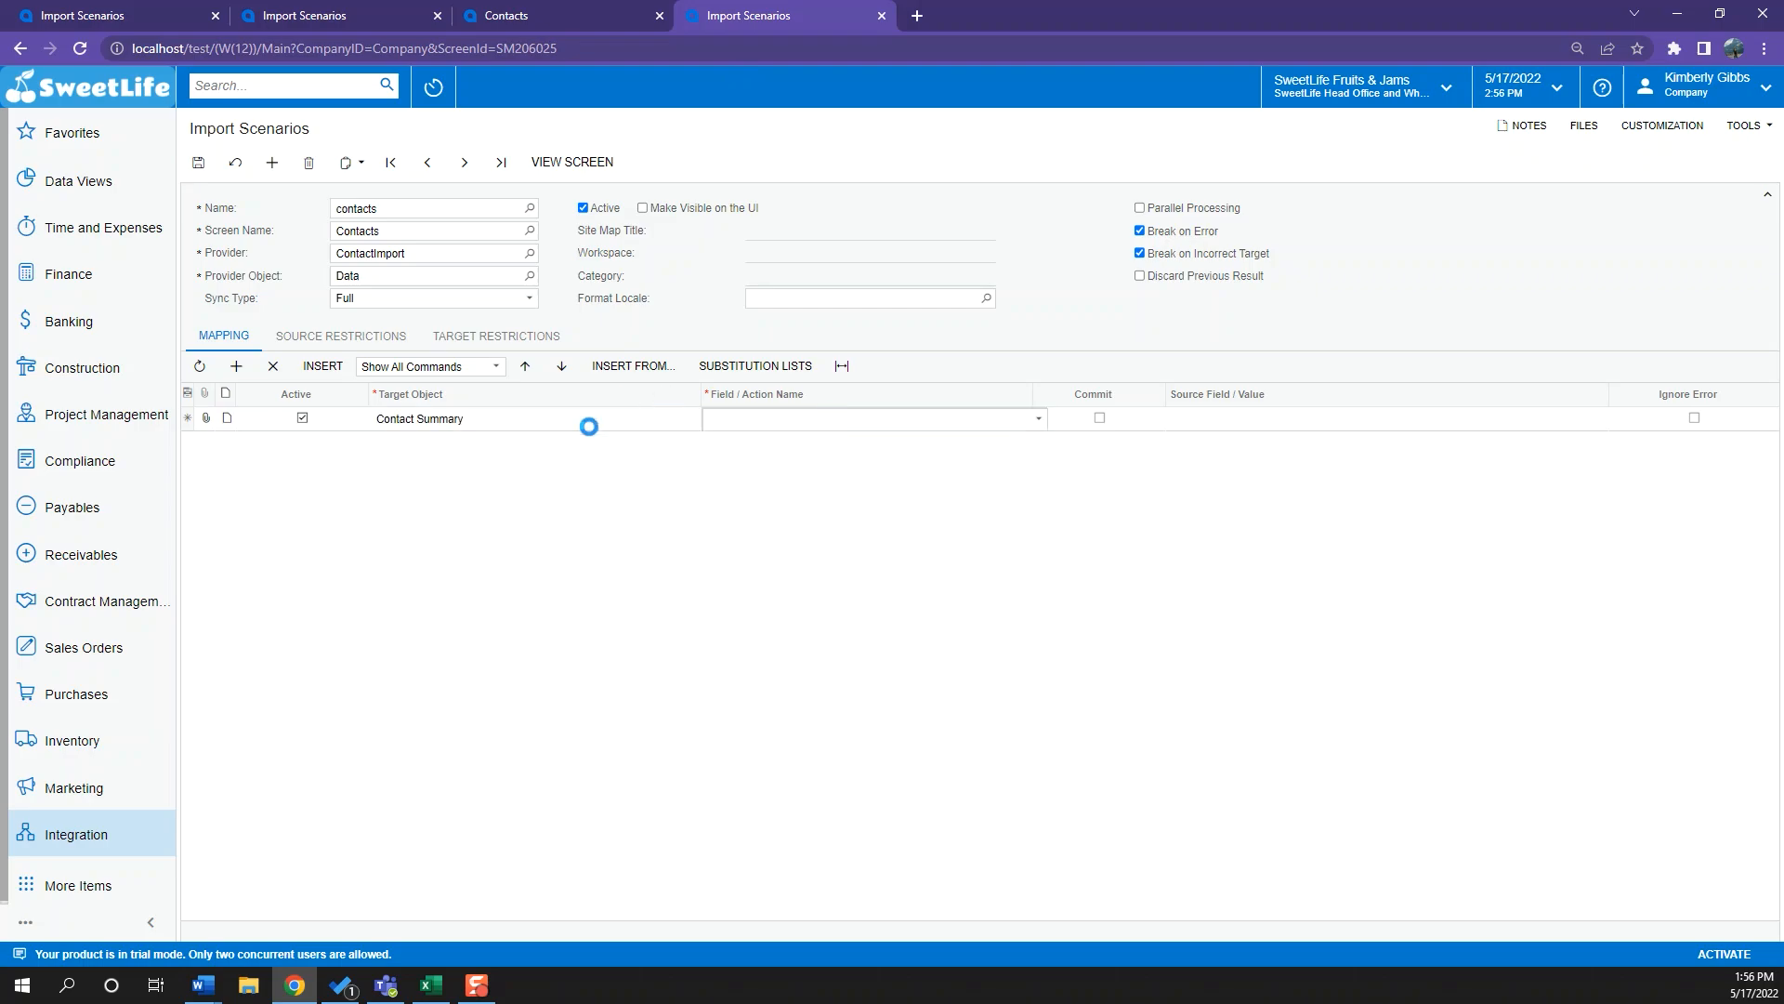
{"action": "left_click", "coordinate": [806, 422]}
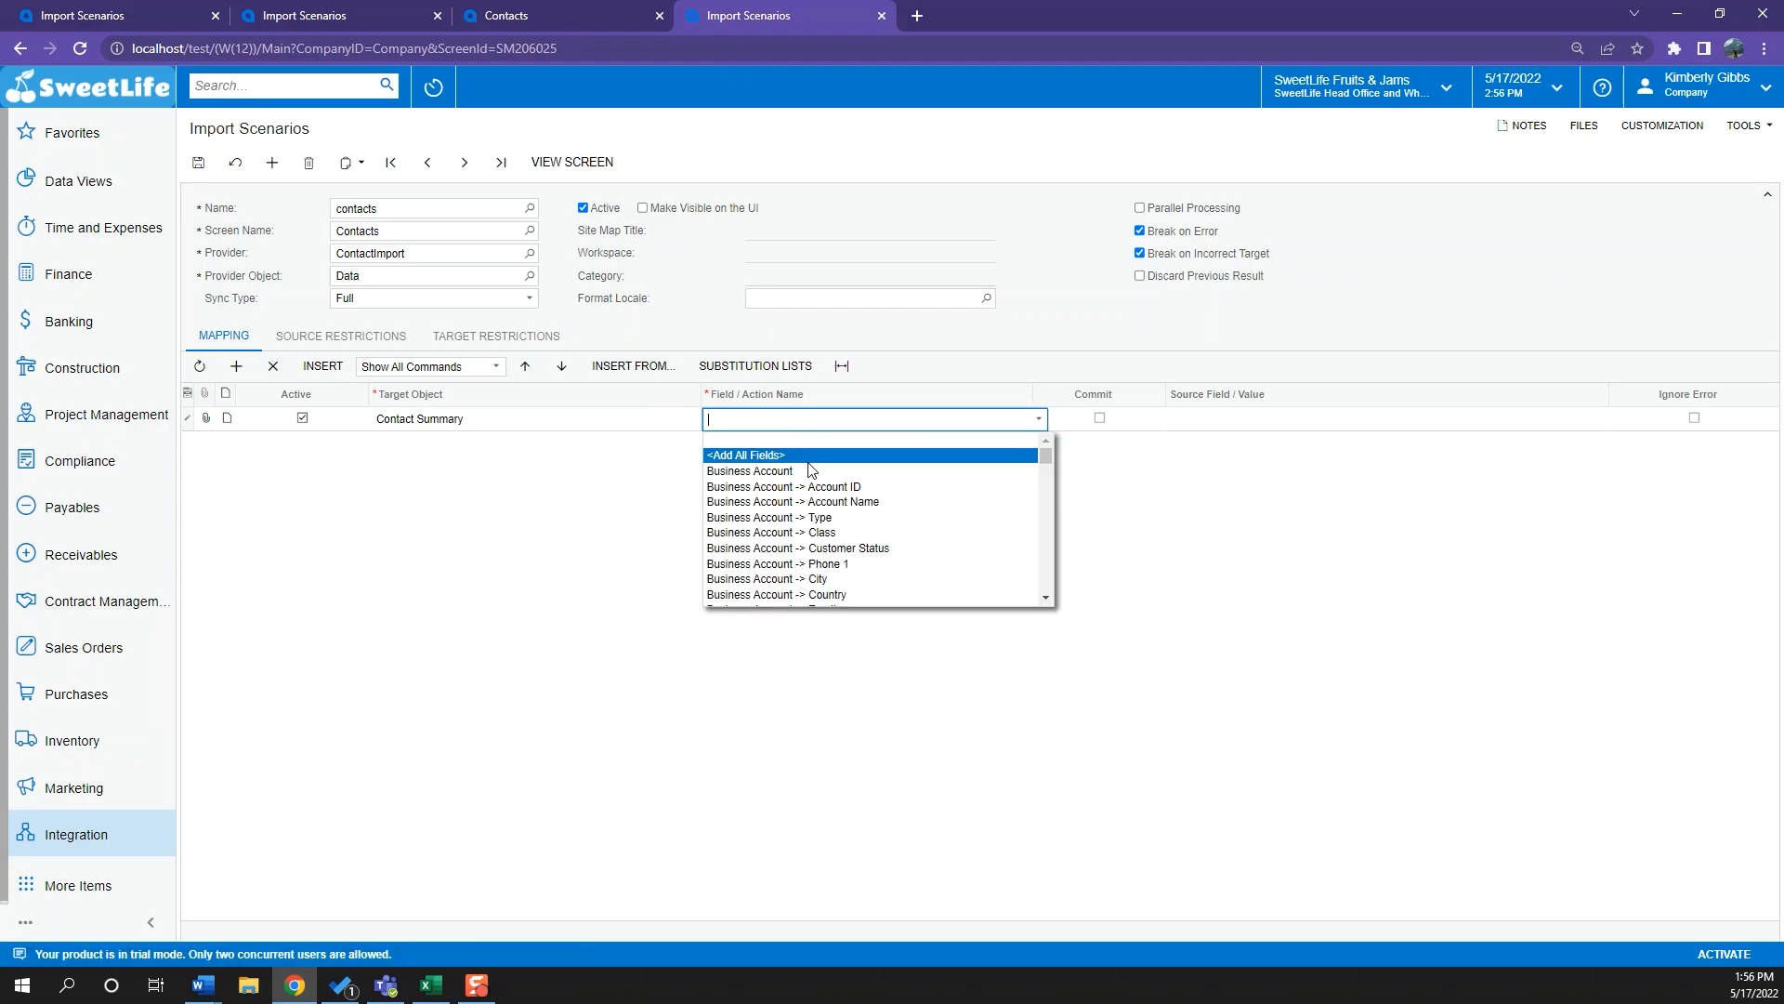
{"action": "scroll", "coordinate": [818, 497], "scroll_direction": "down", "scroll_amount": 3}
{"action": "scroll", "coordinate": [818, 535], "scroll_direction": "down", "scroll_amount": 4}
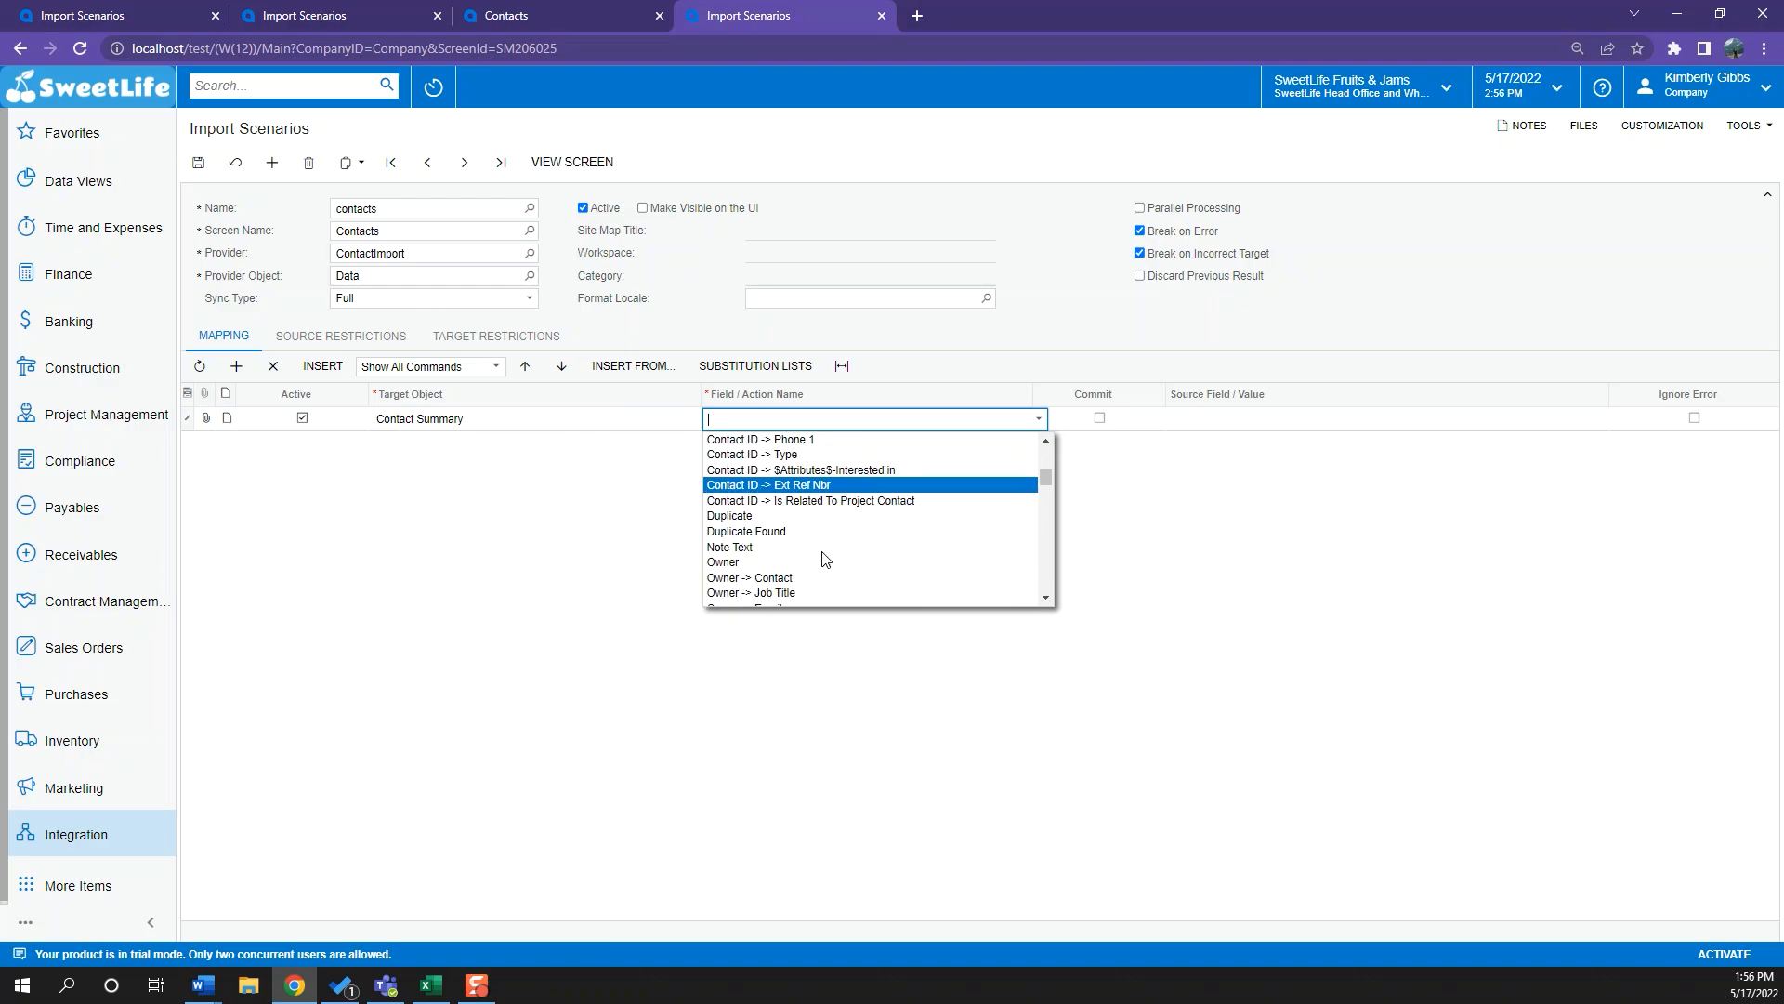
{"action": "scroll", "coordinate": [825, 549], "scroll_direction": "up", "scroll_amount": 7}
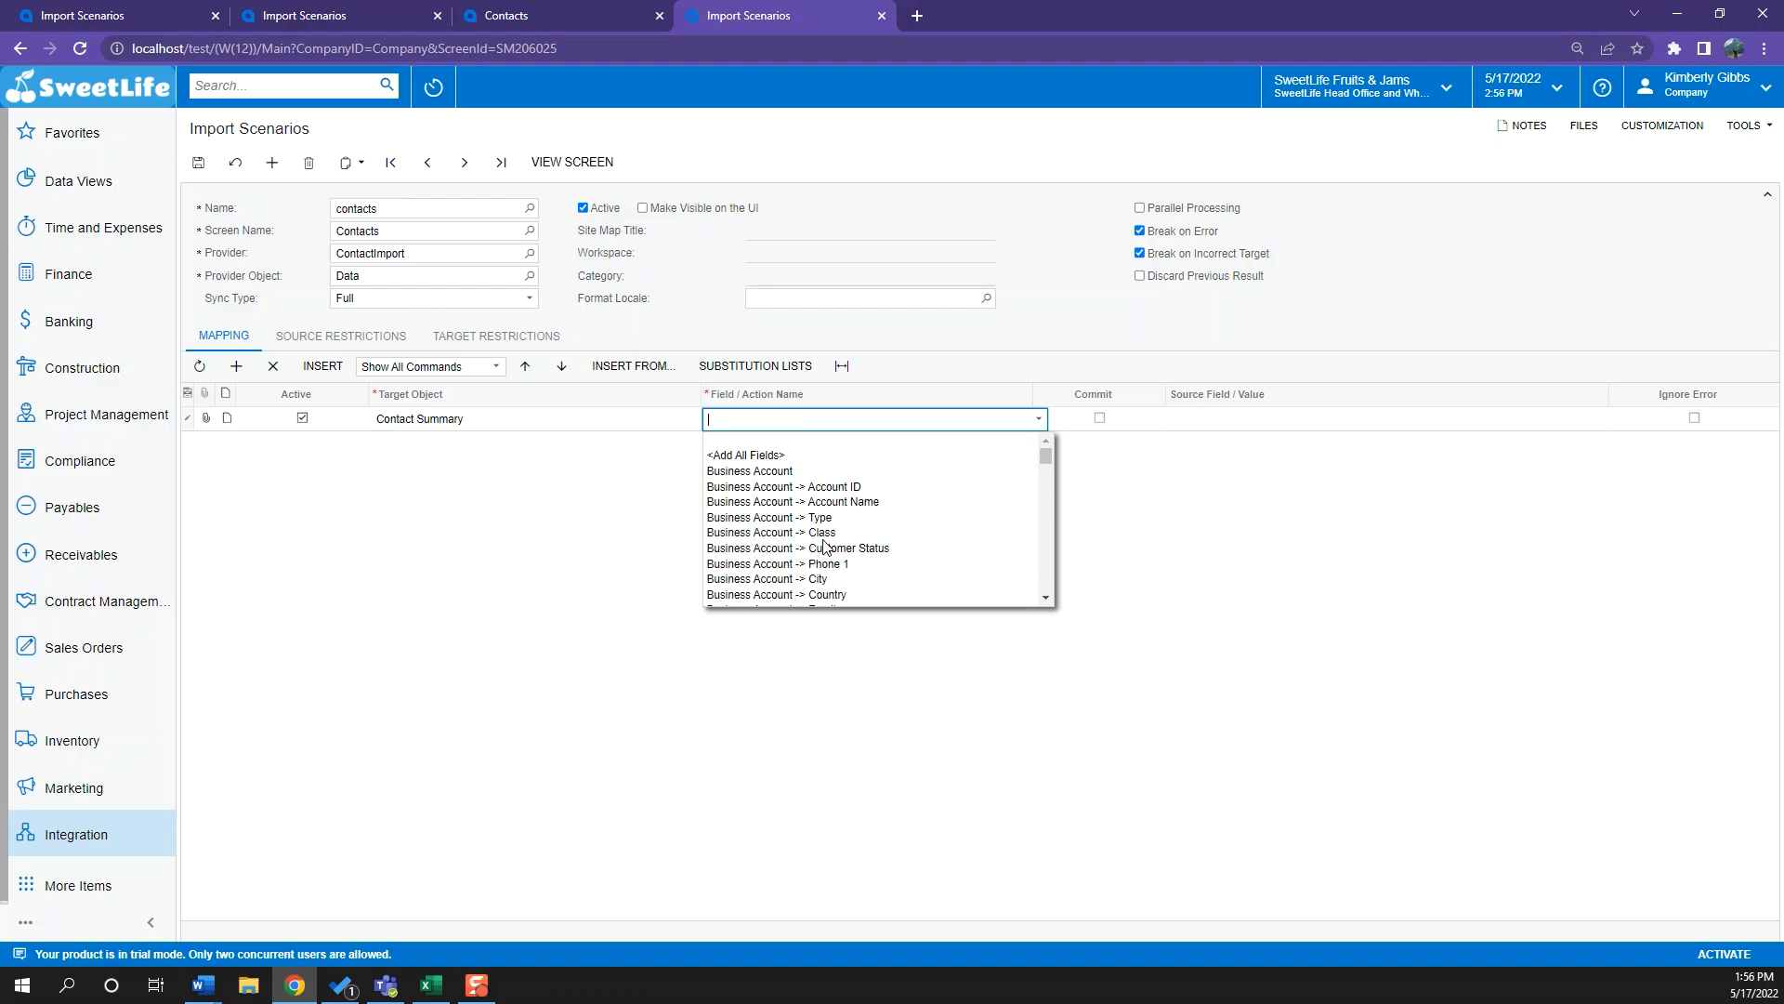
{"action": "left_click", "coordinate": [588, 456]}
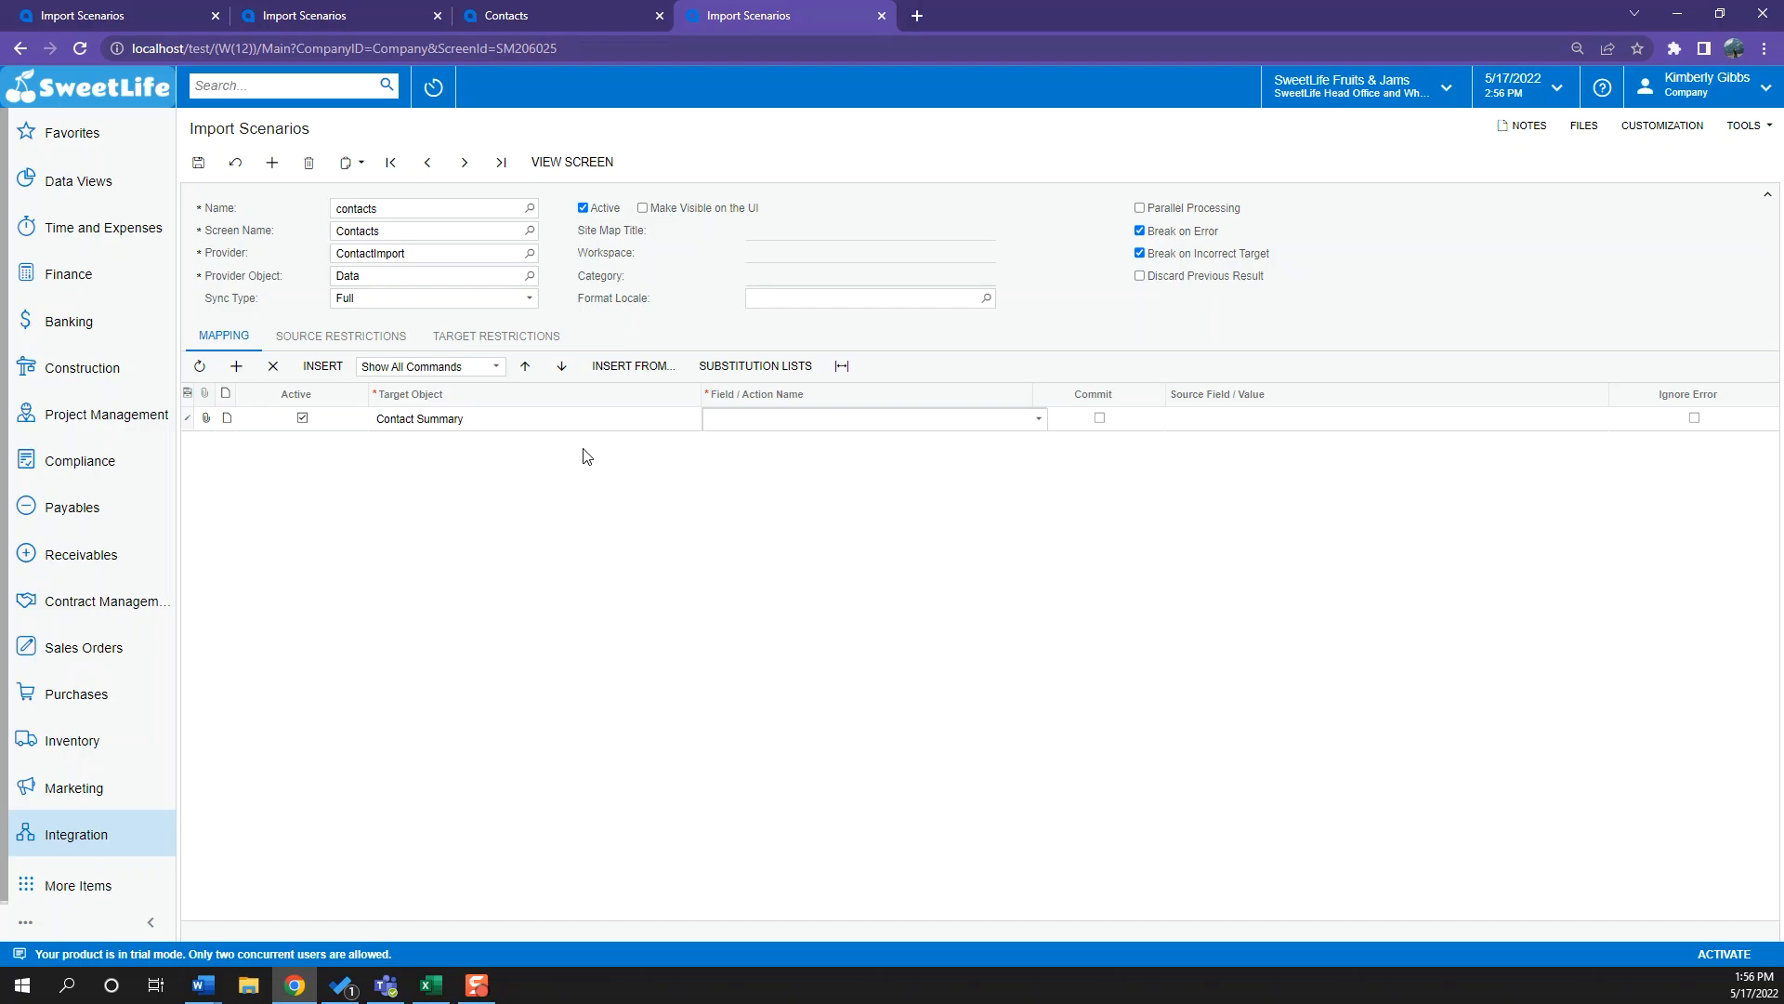
View the scenario's Contacts screen in a separate window alongside the mapping, and return to the import scenario
{"action": "left_click", "coordinate": [604, 162]}
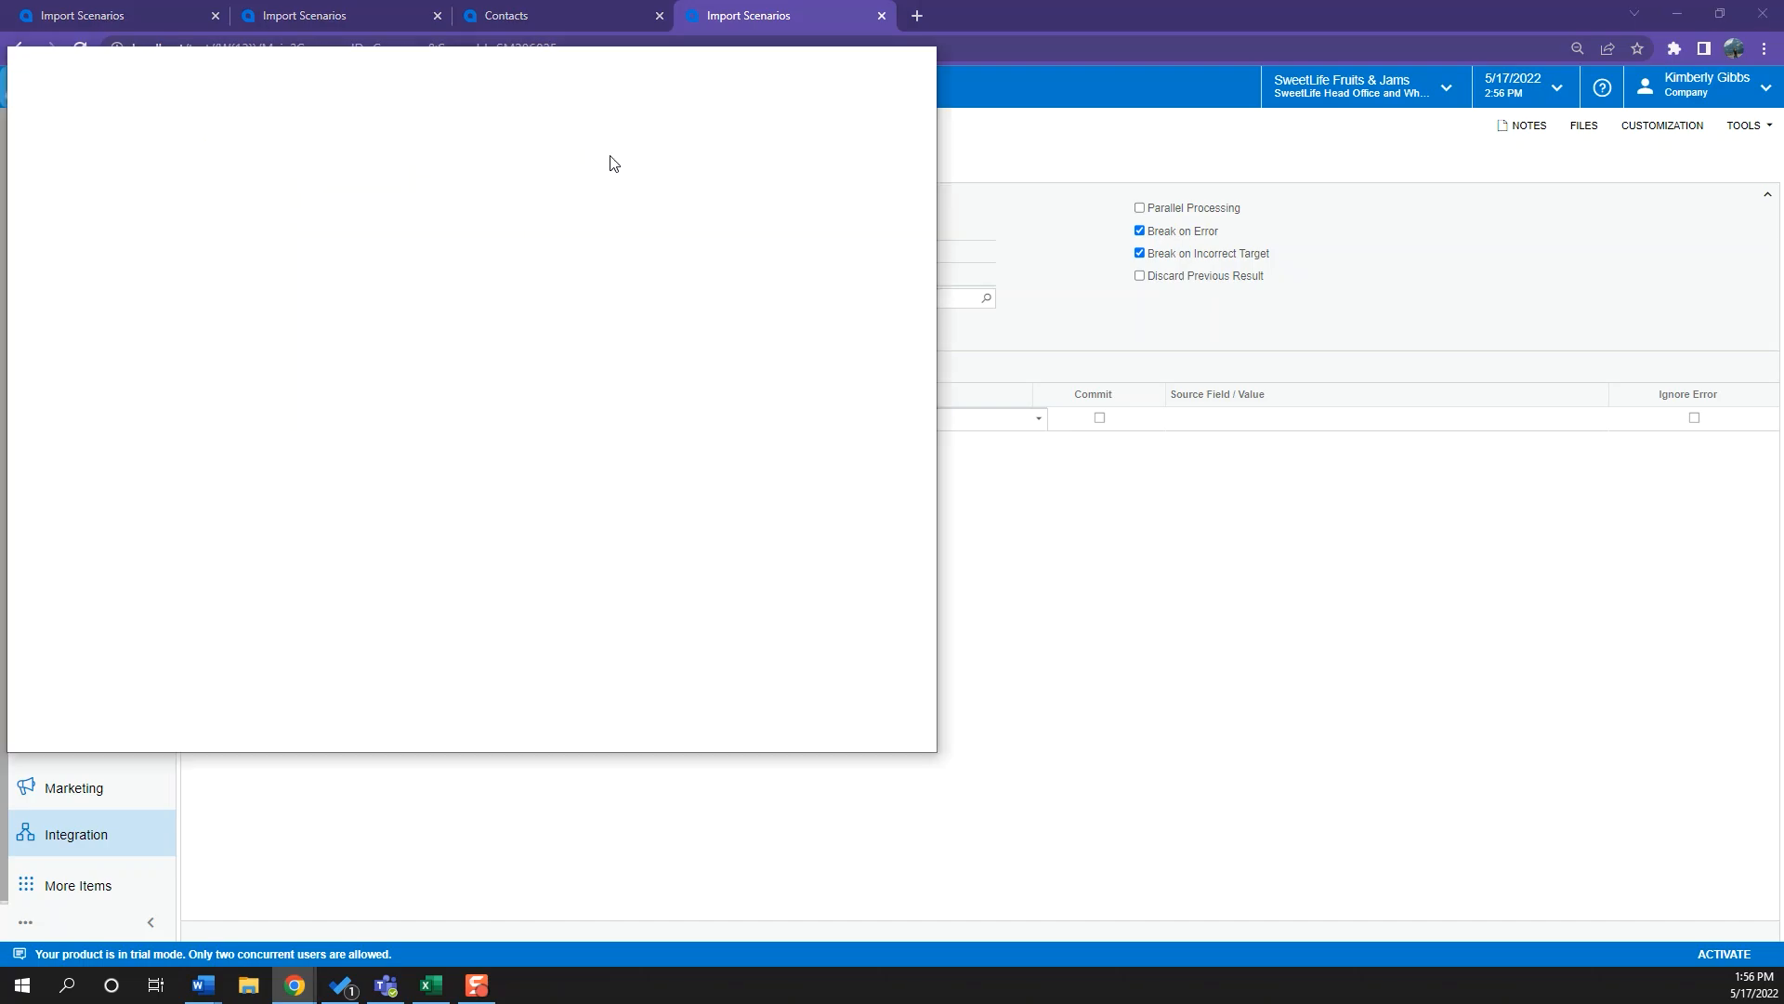
{"action": "left_click_drag", "start_coordinate": [449, 69], "coordinate": [1138, 298]}
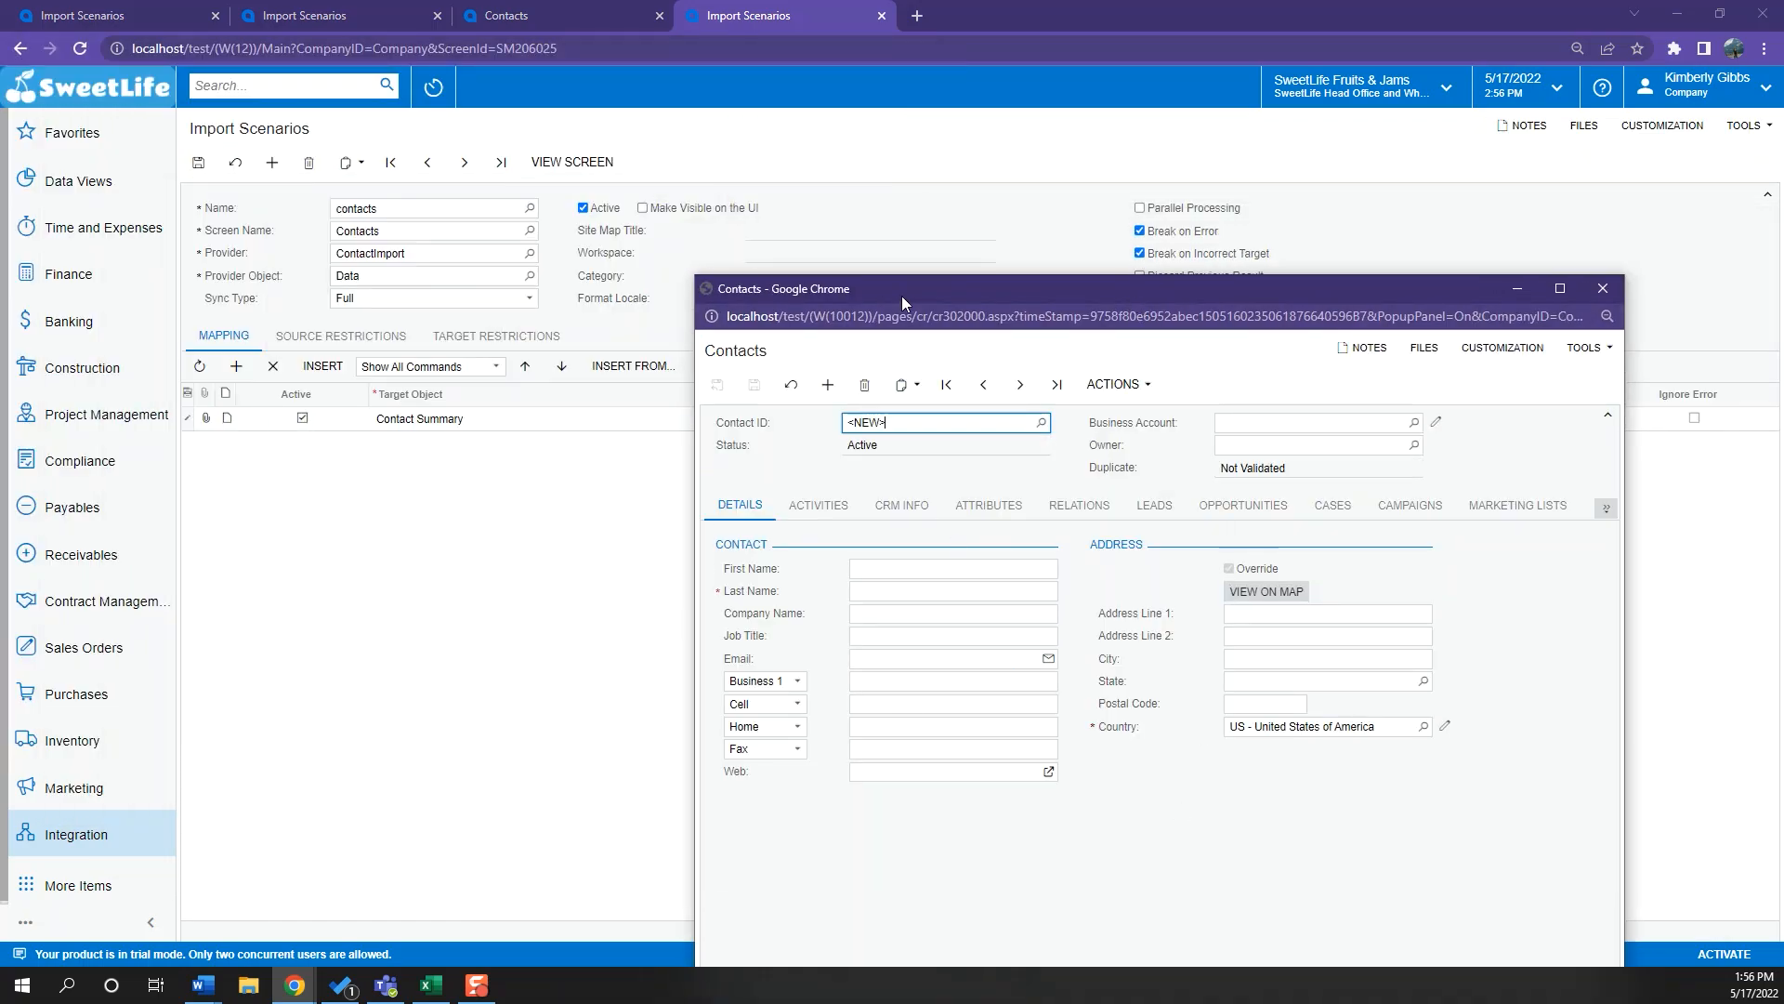
{"action": "left_click_drag", "start_coordinate": [904, 295], "coordinate": [938, 364]}
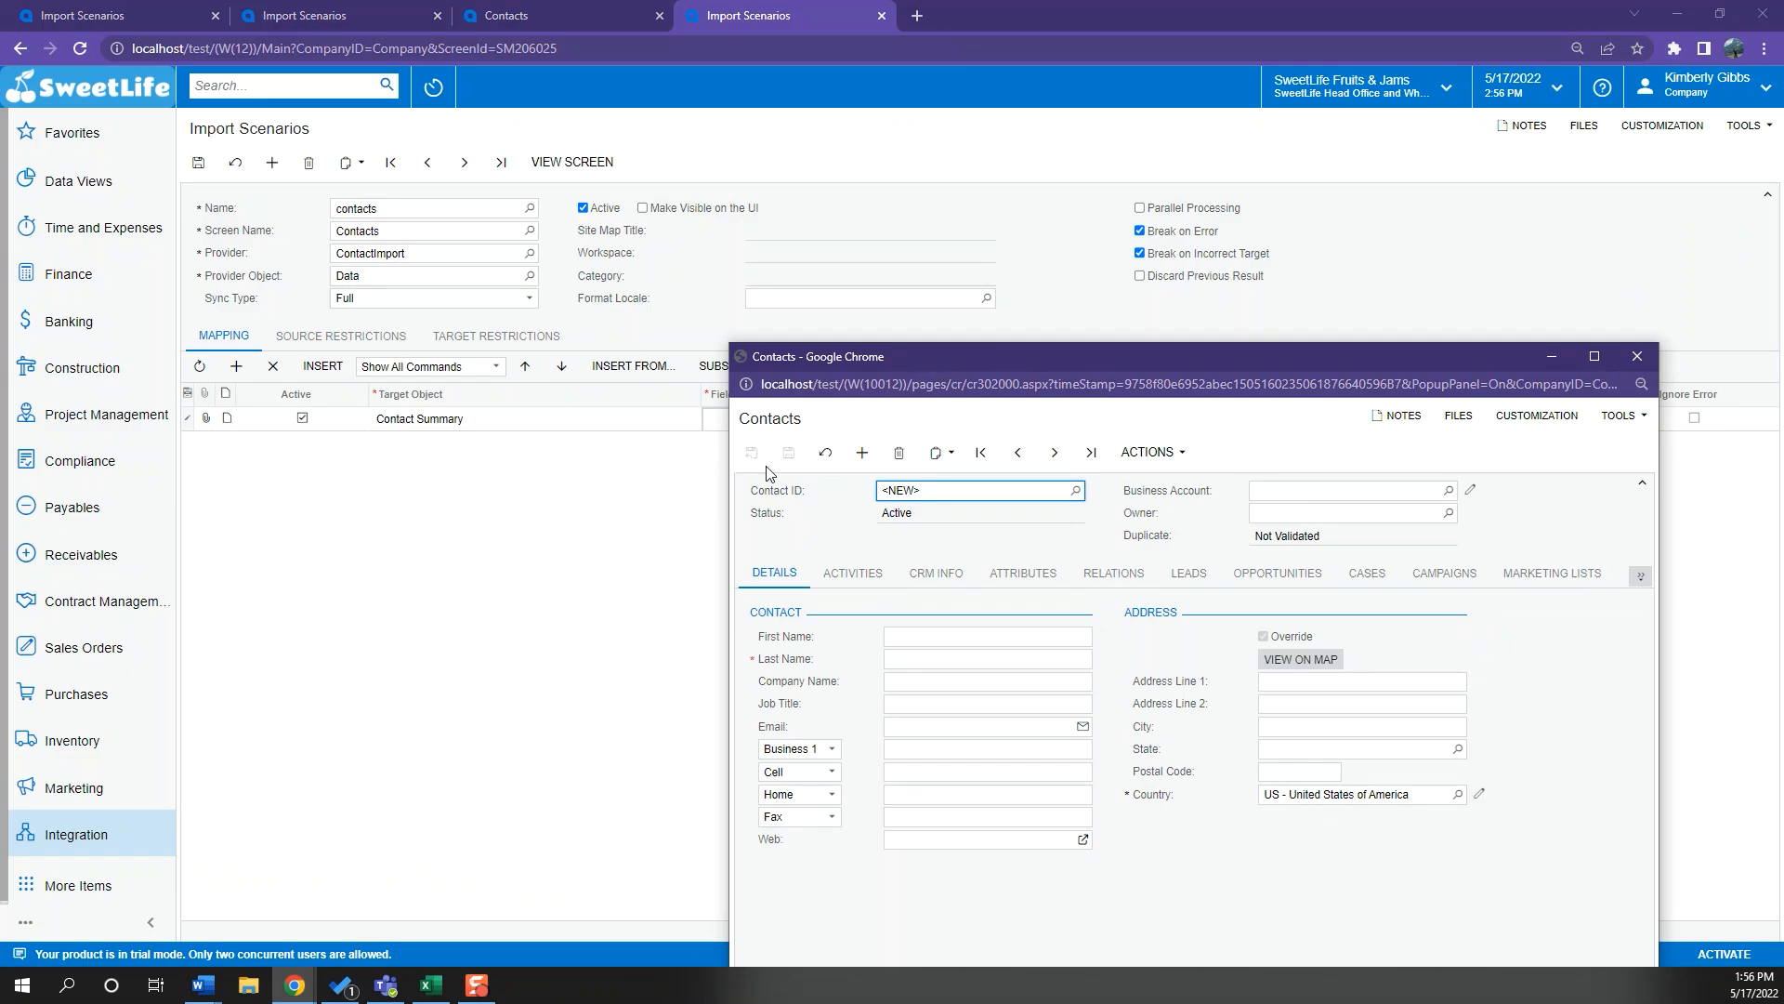
{"action": "left_click", "coordinate": [404, 556]}
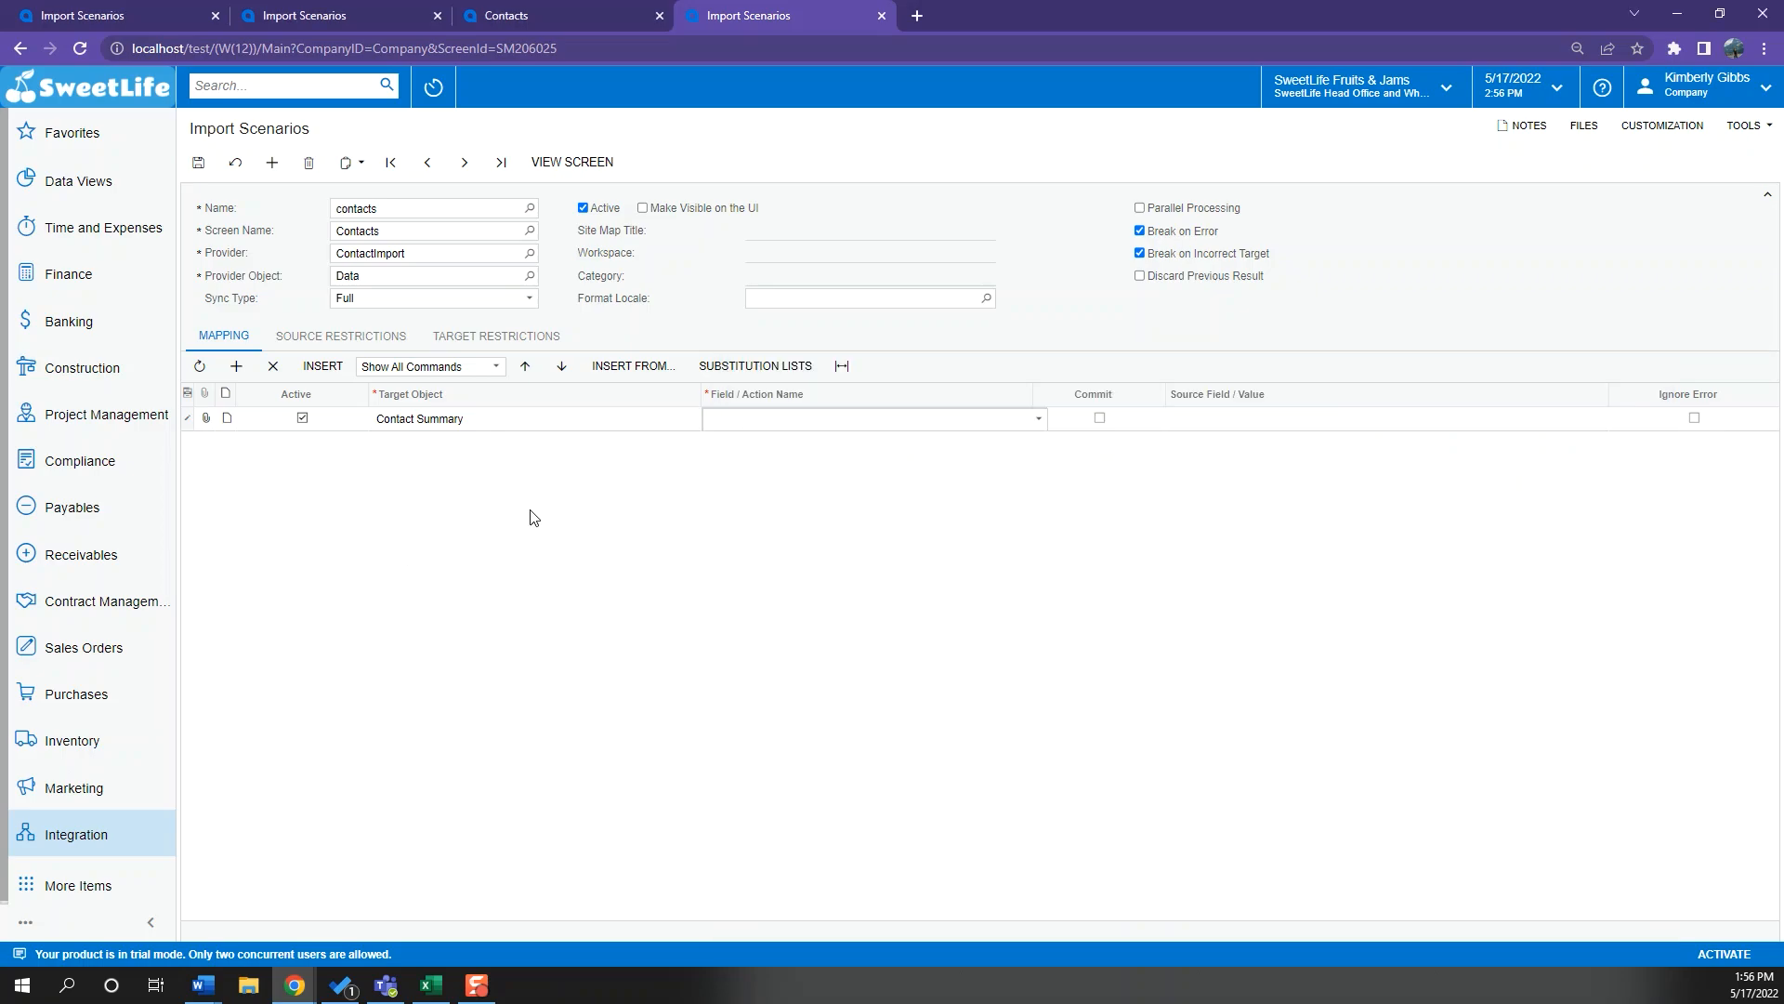
Set the Contact Summary row's field to Business Account -> Account ID
{"action": "left_click", "coordinate": [719, 424]}
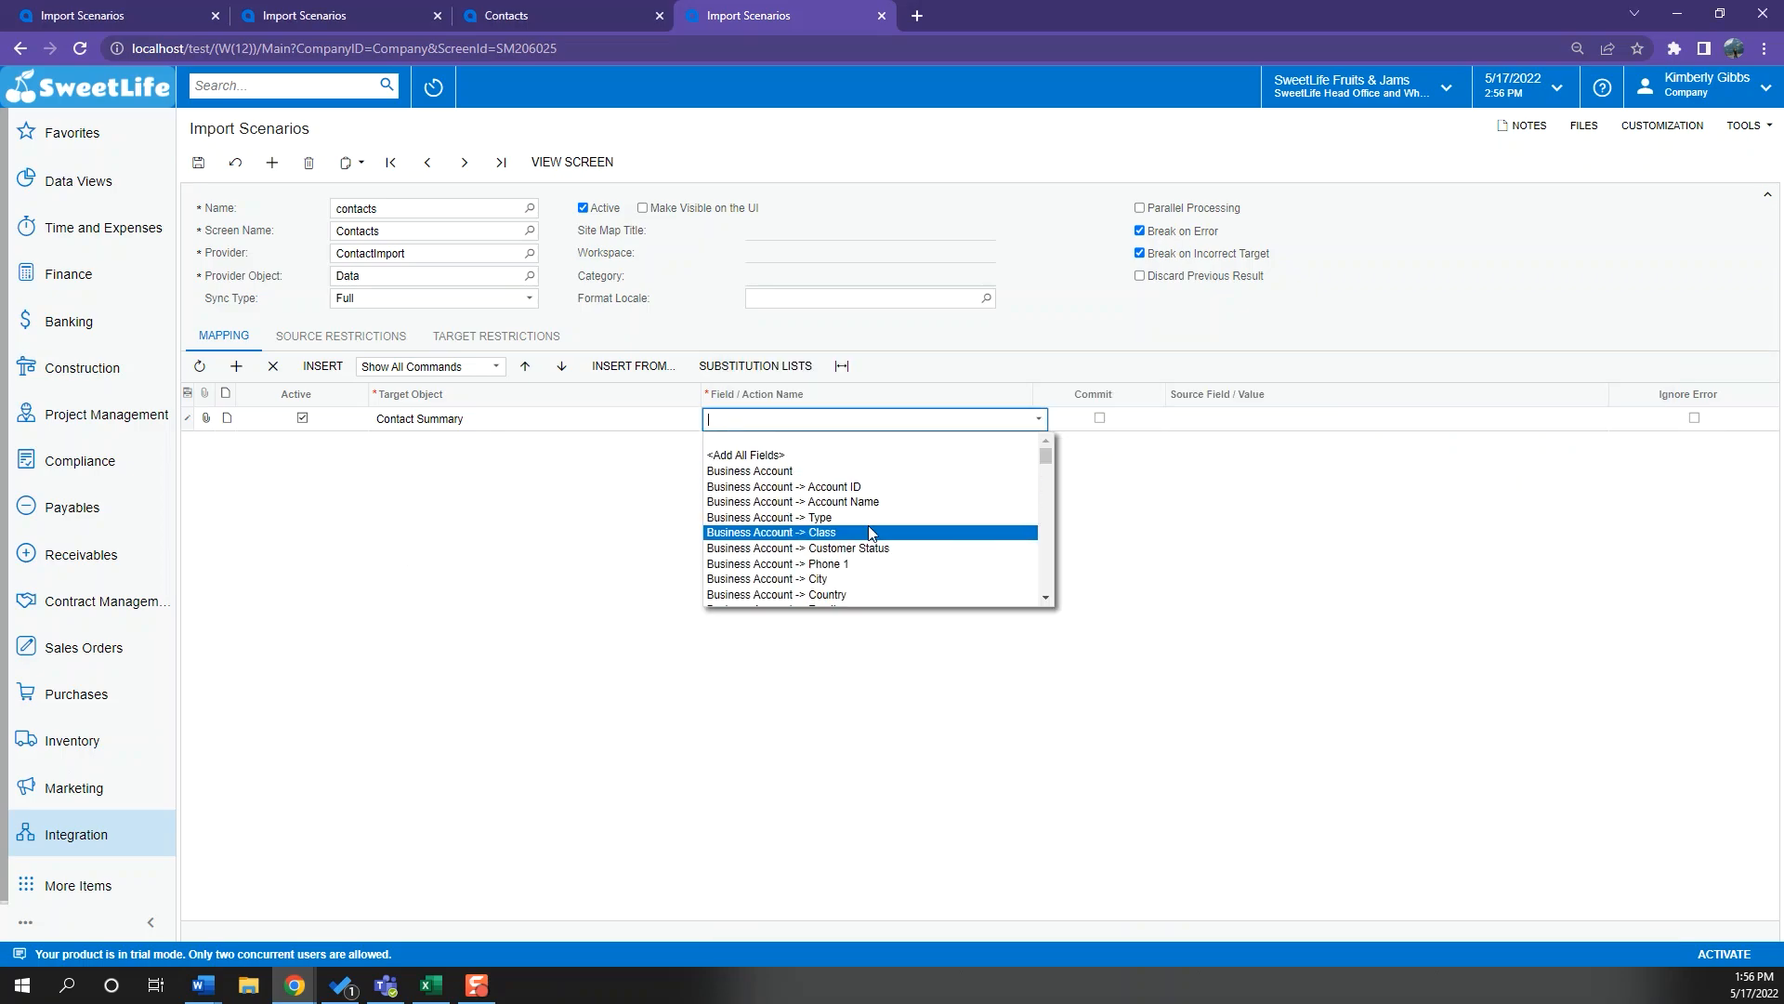
{"action": "scroll", "coordinate": [873, 525], "scroll_direction": "down", "scroll_amount": 2}
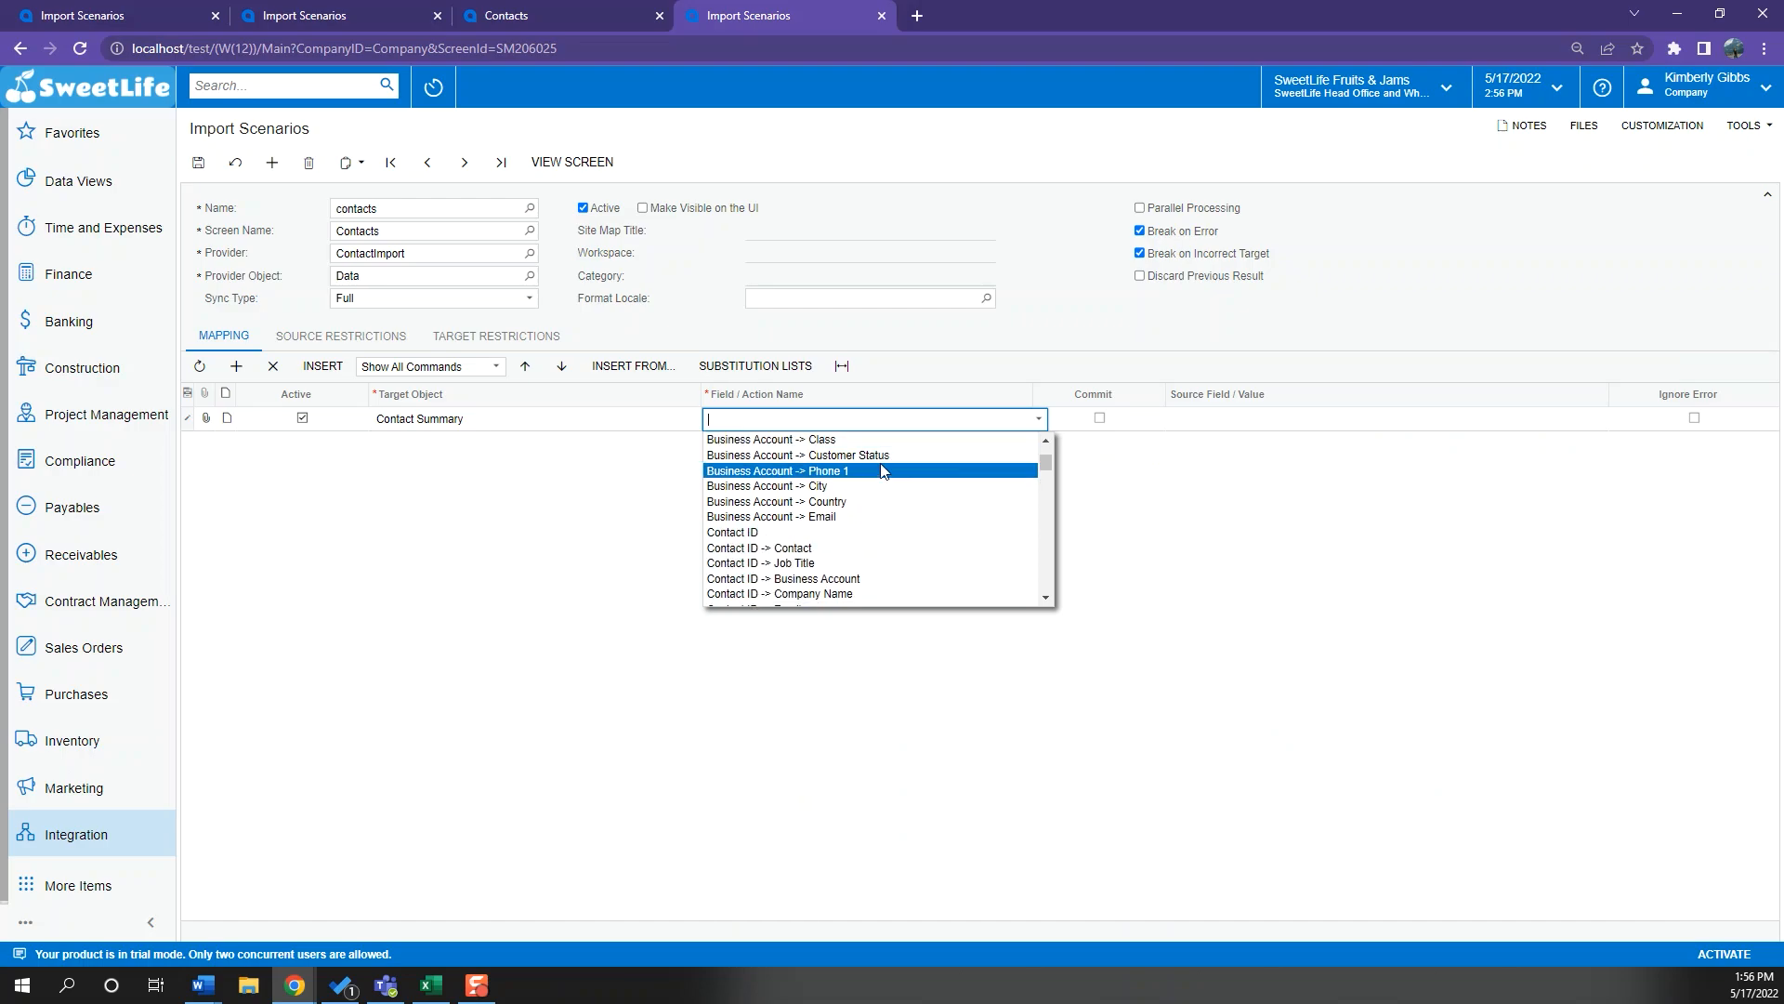
{"action": "left_click", "coordinate": [581, 523]}
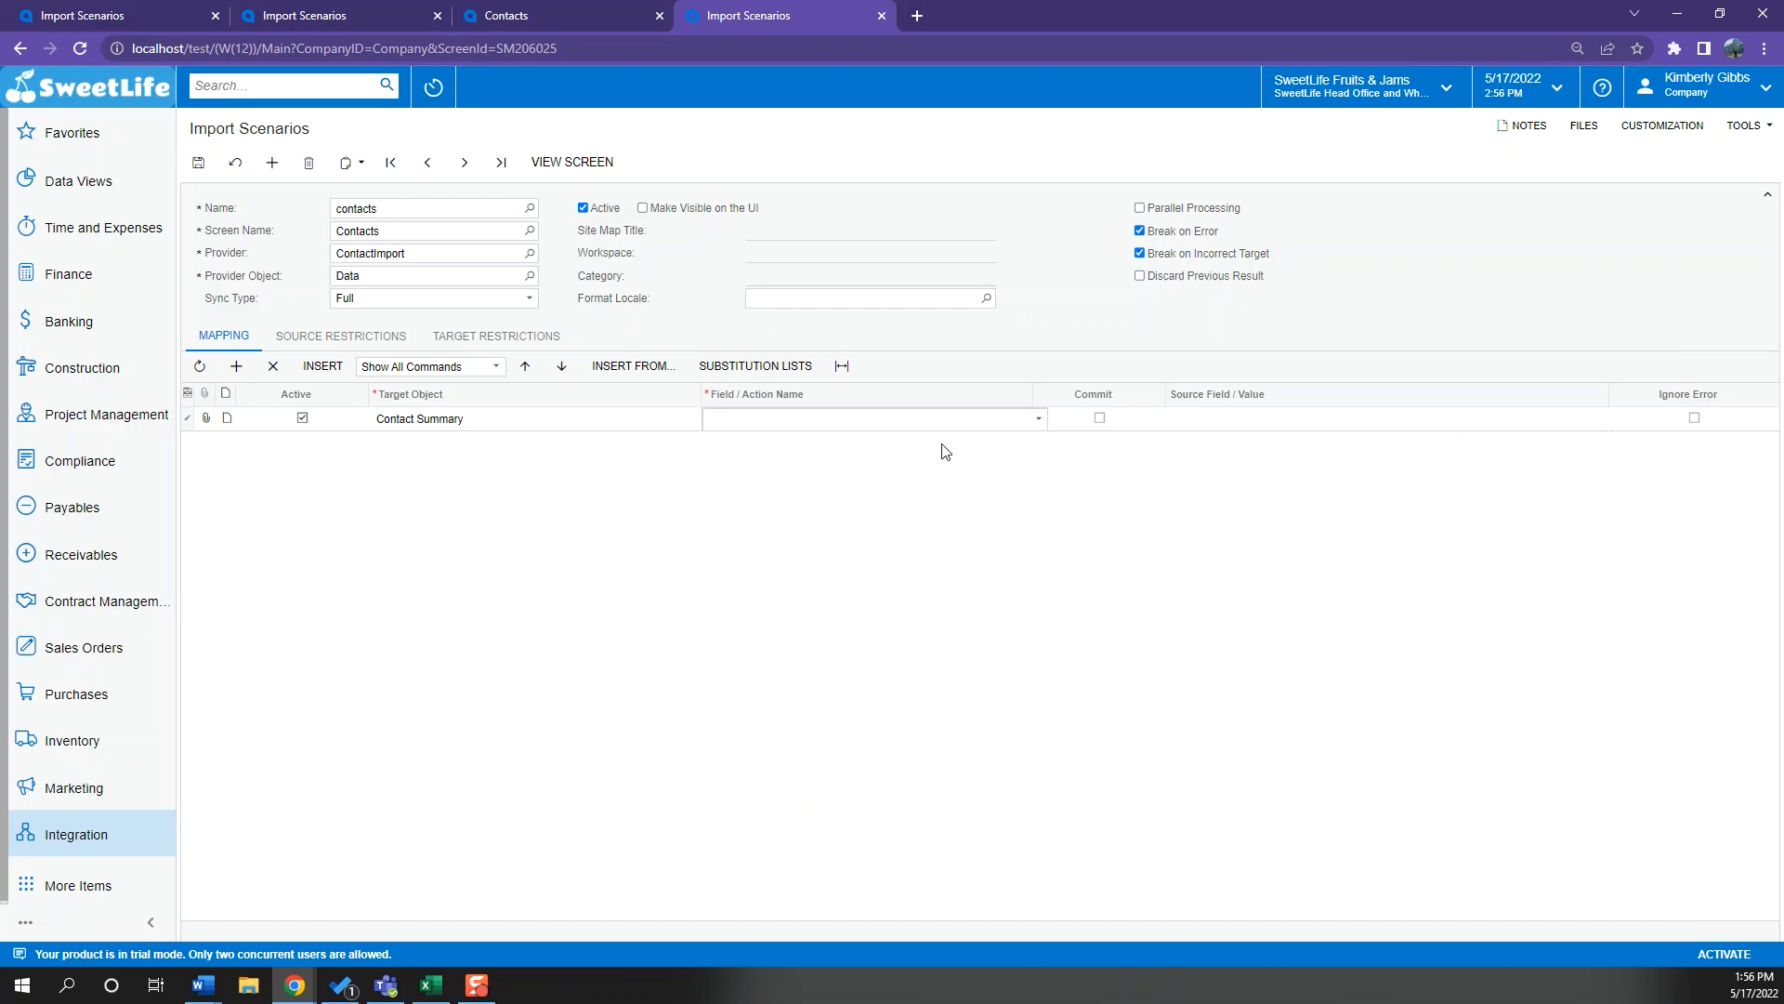
{"action": "left_click", "coordinate": [791, 426]}
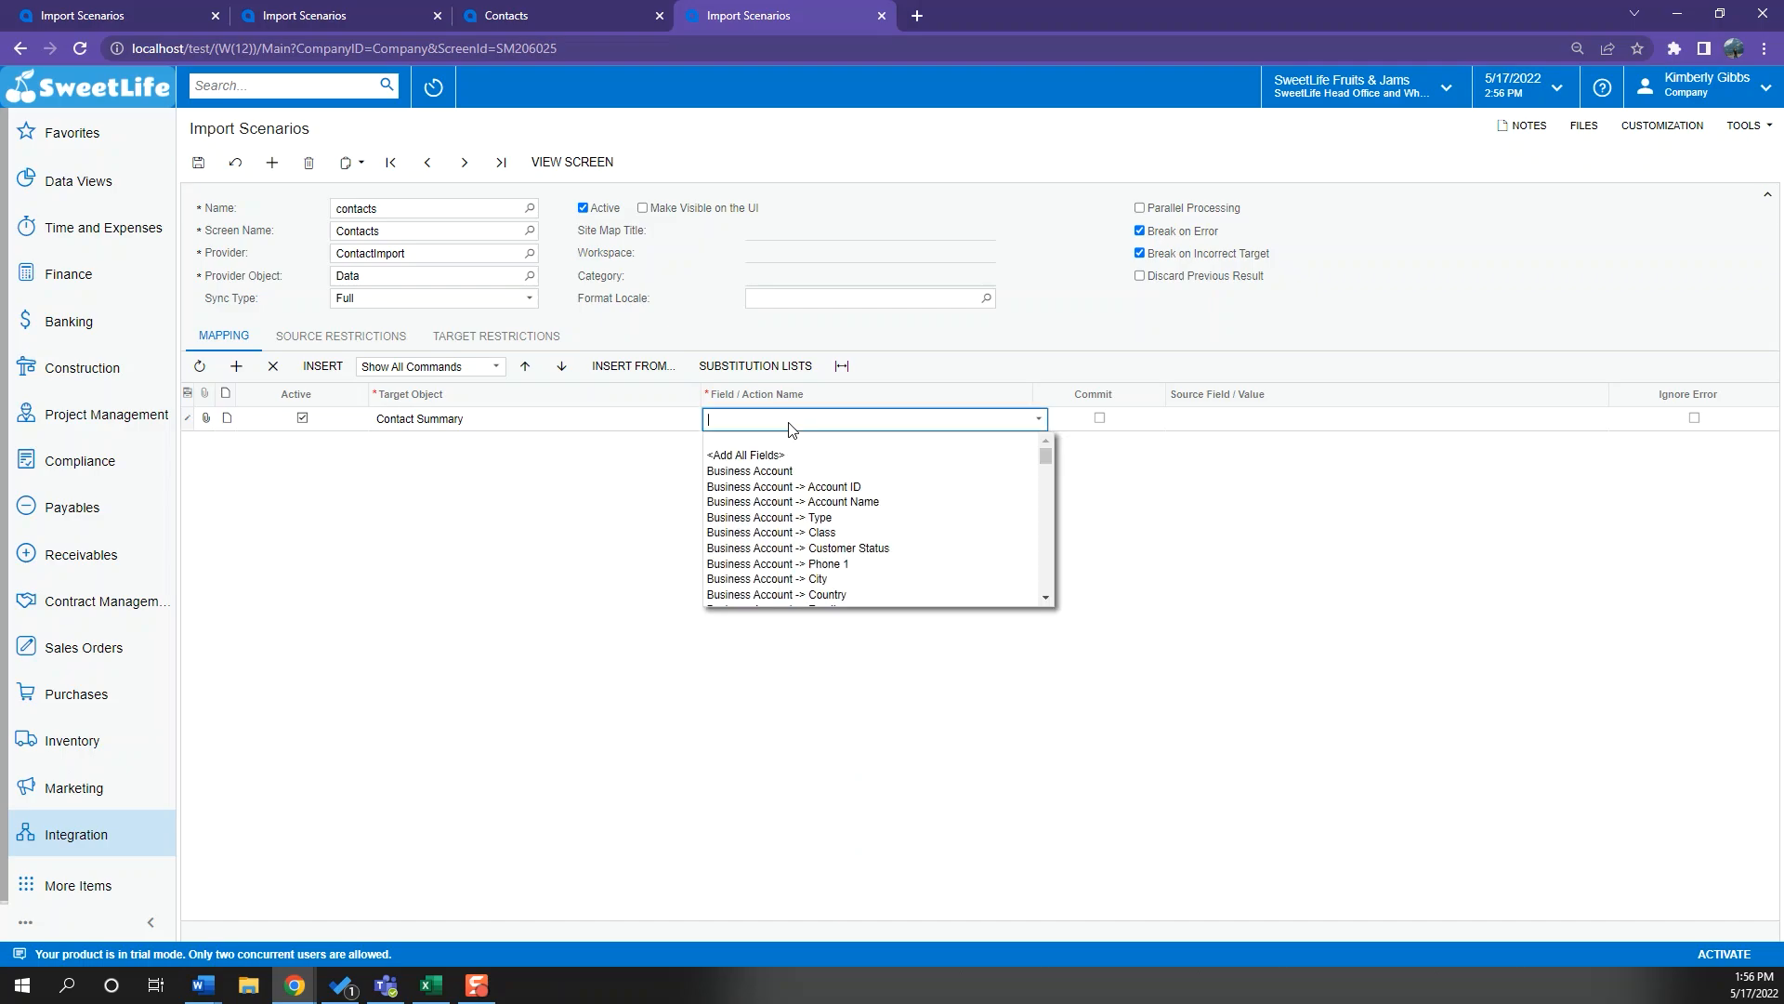
{"action": "left_click", "coordinate": [850, 486]}
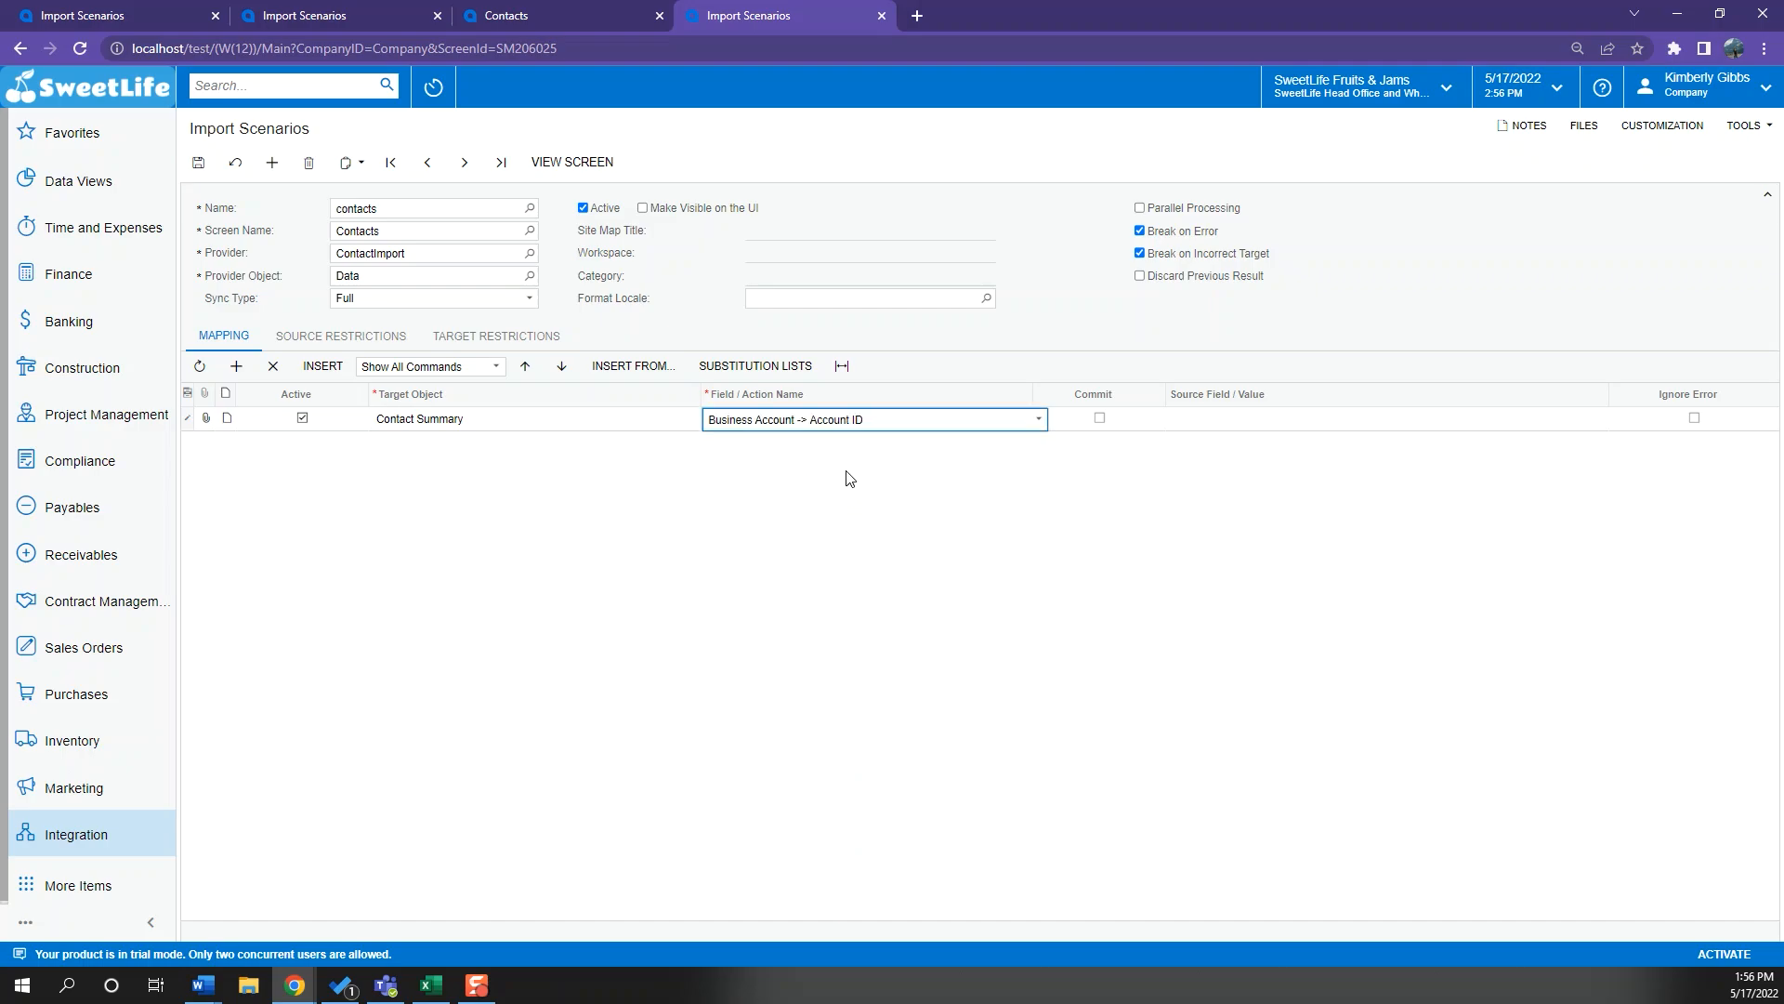
Try Company Name as the source field for the Account ID row, and delete the mapping row
{"action": "left_click", "coordinate": [1238, 424]}
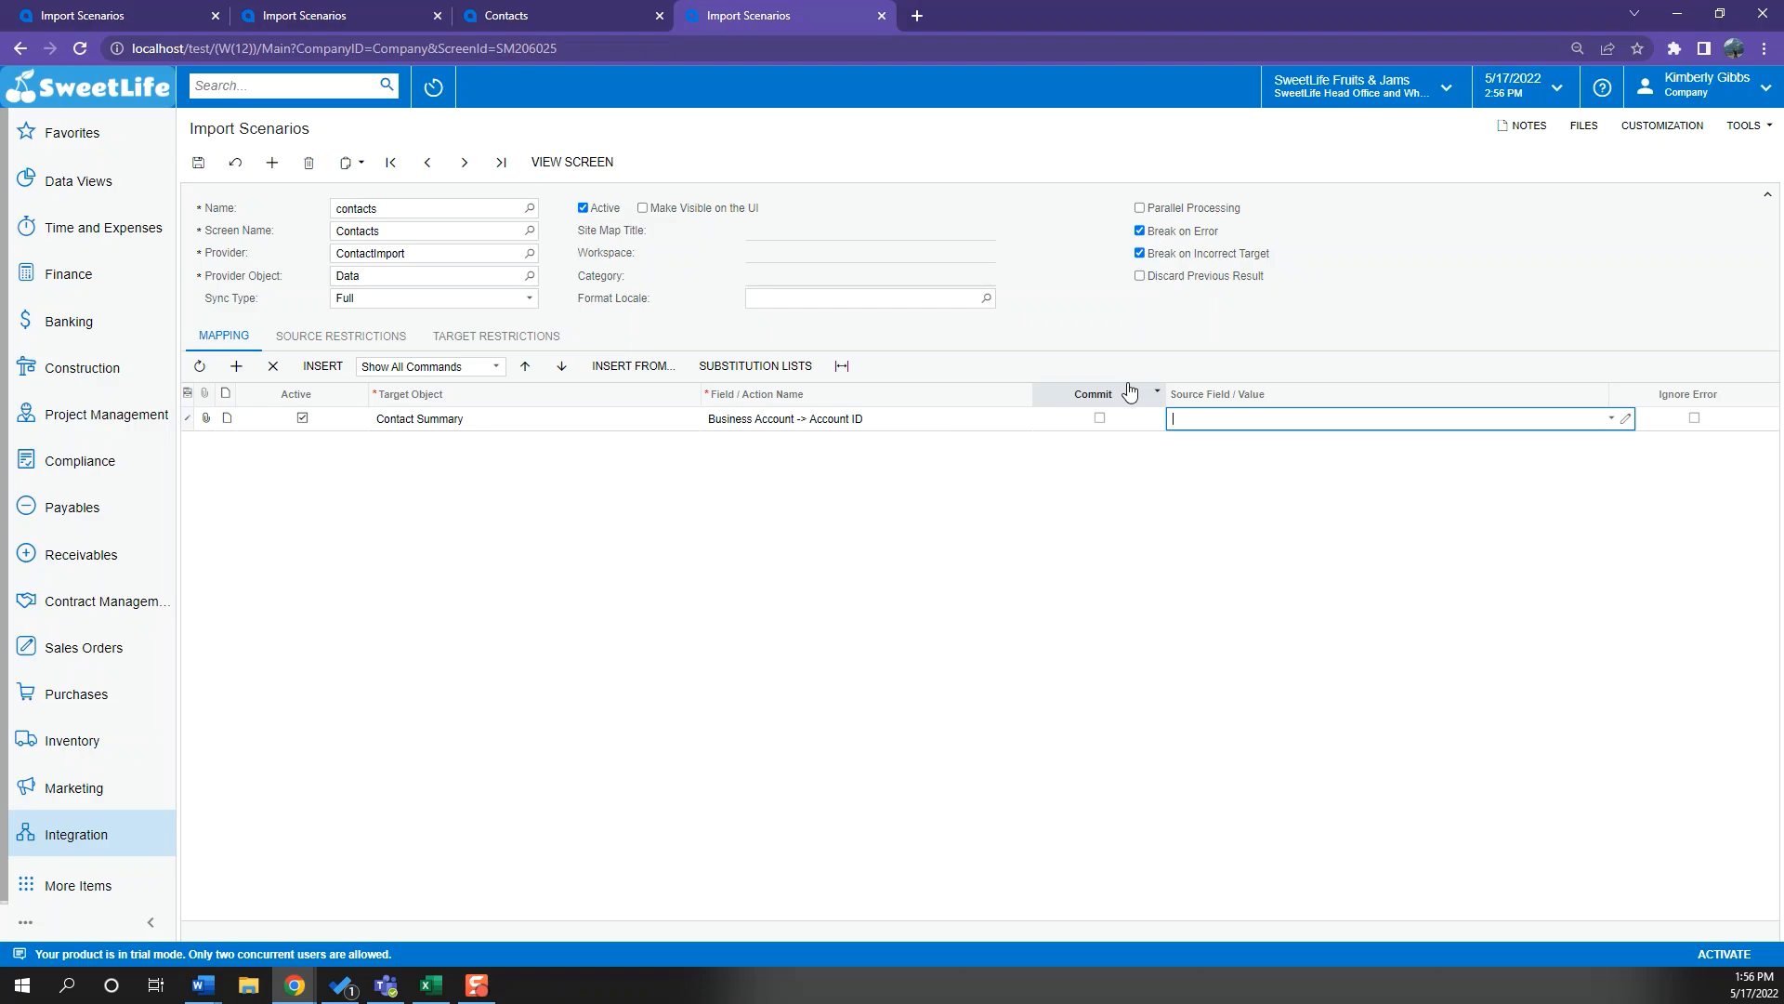
{"action": "left_click", "coordinate": [937, 429]}
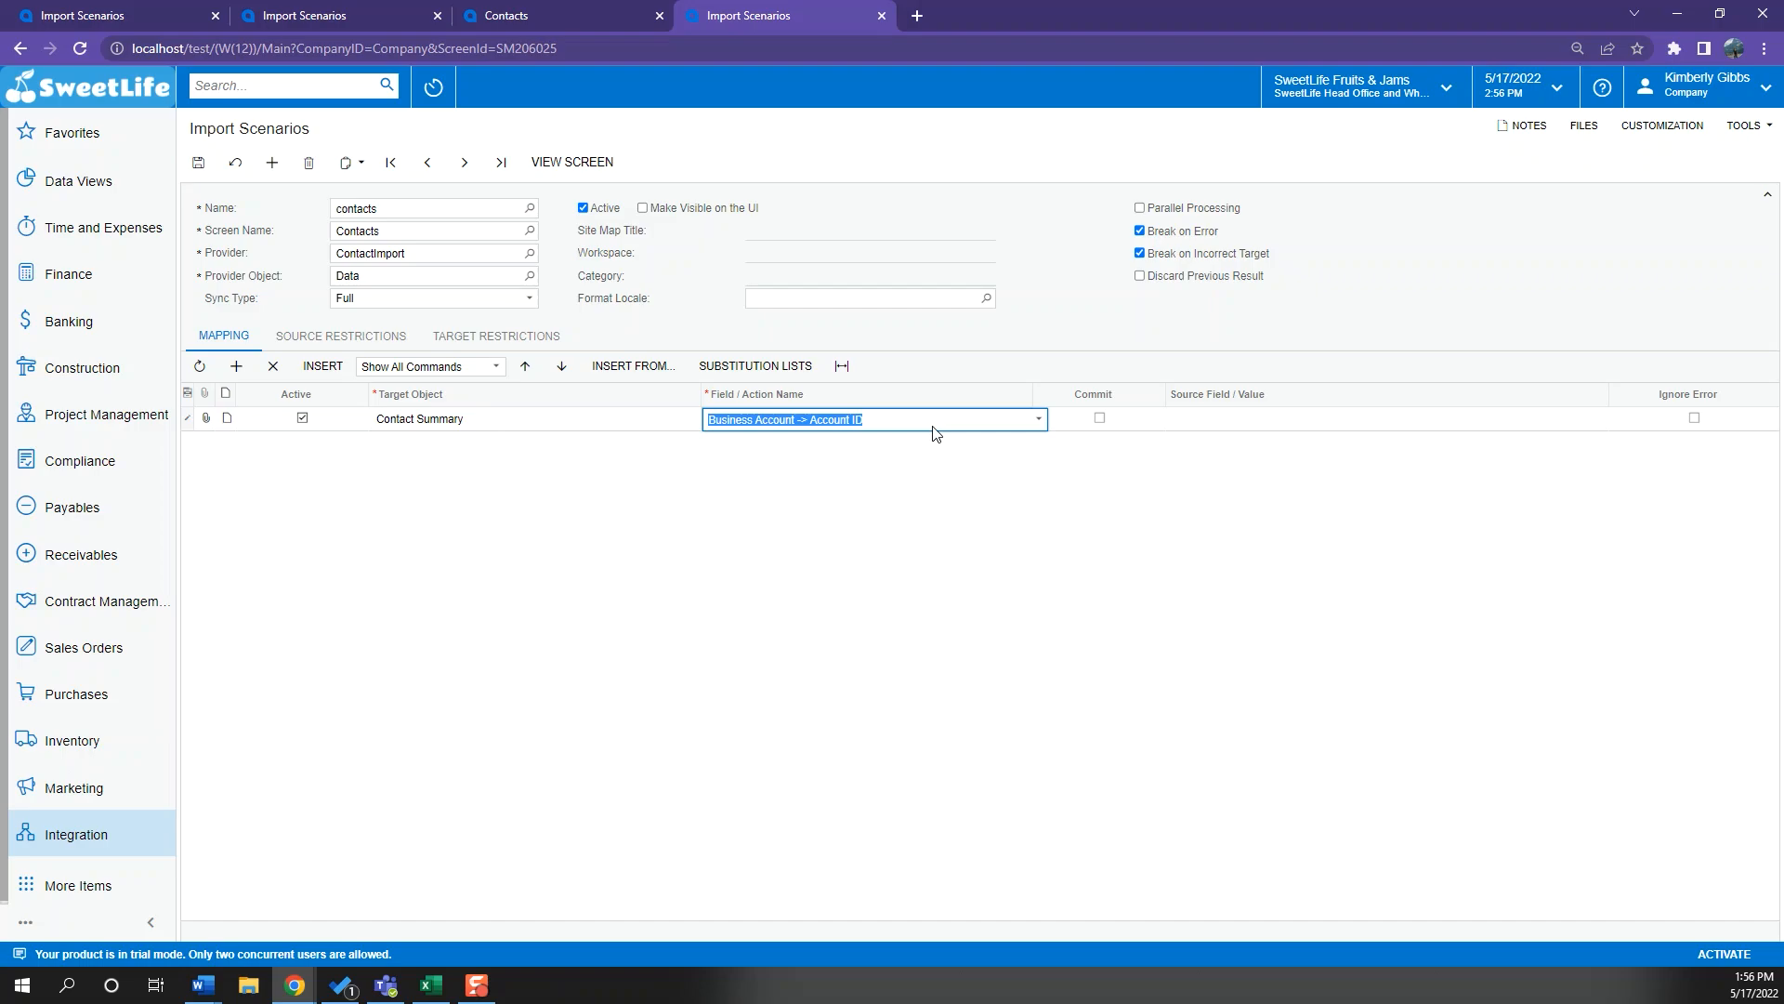
{"action": "left_click", "coordinate": [1289, 419]}
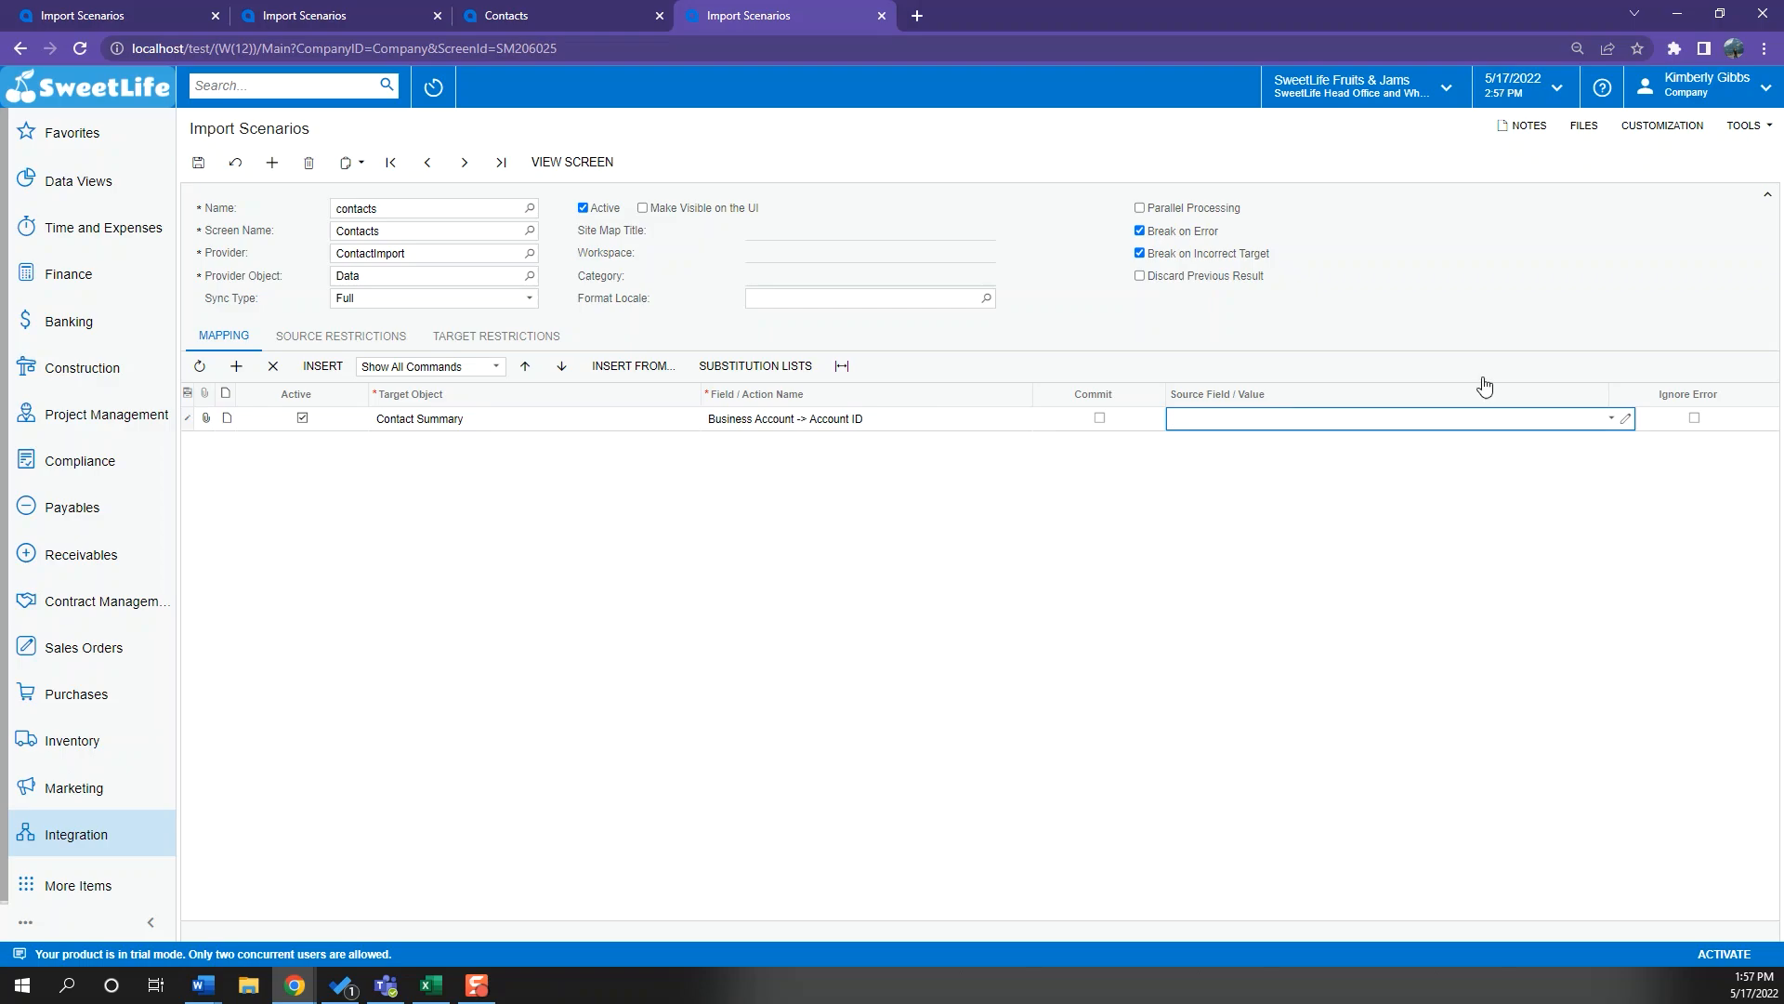
{"action": "left_click", "coordinate": [1612, 418]}
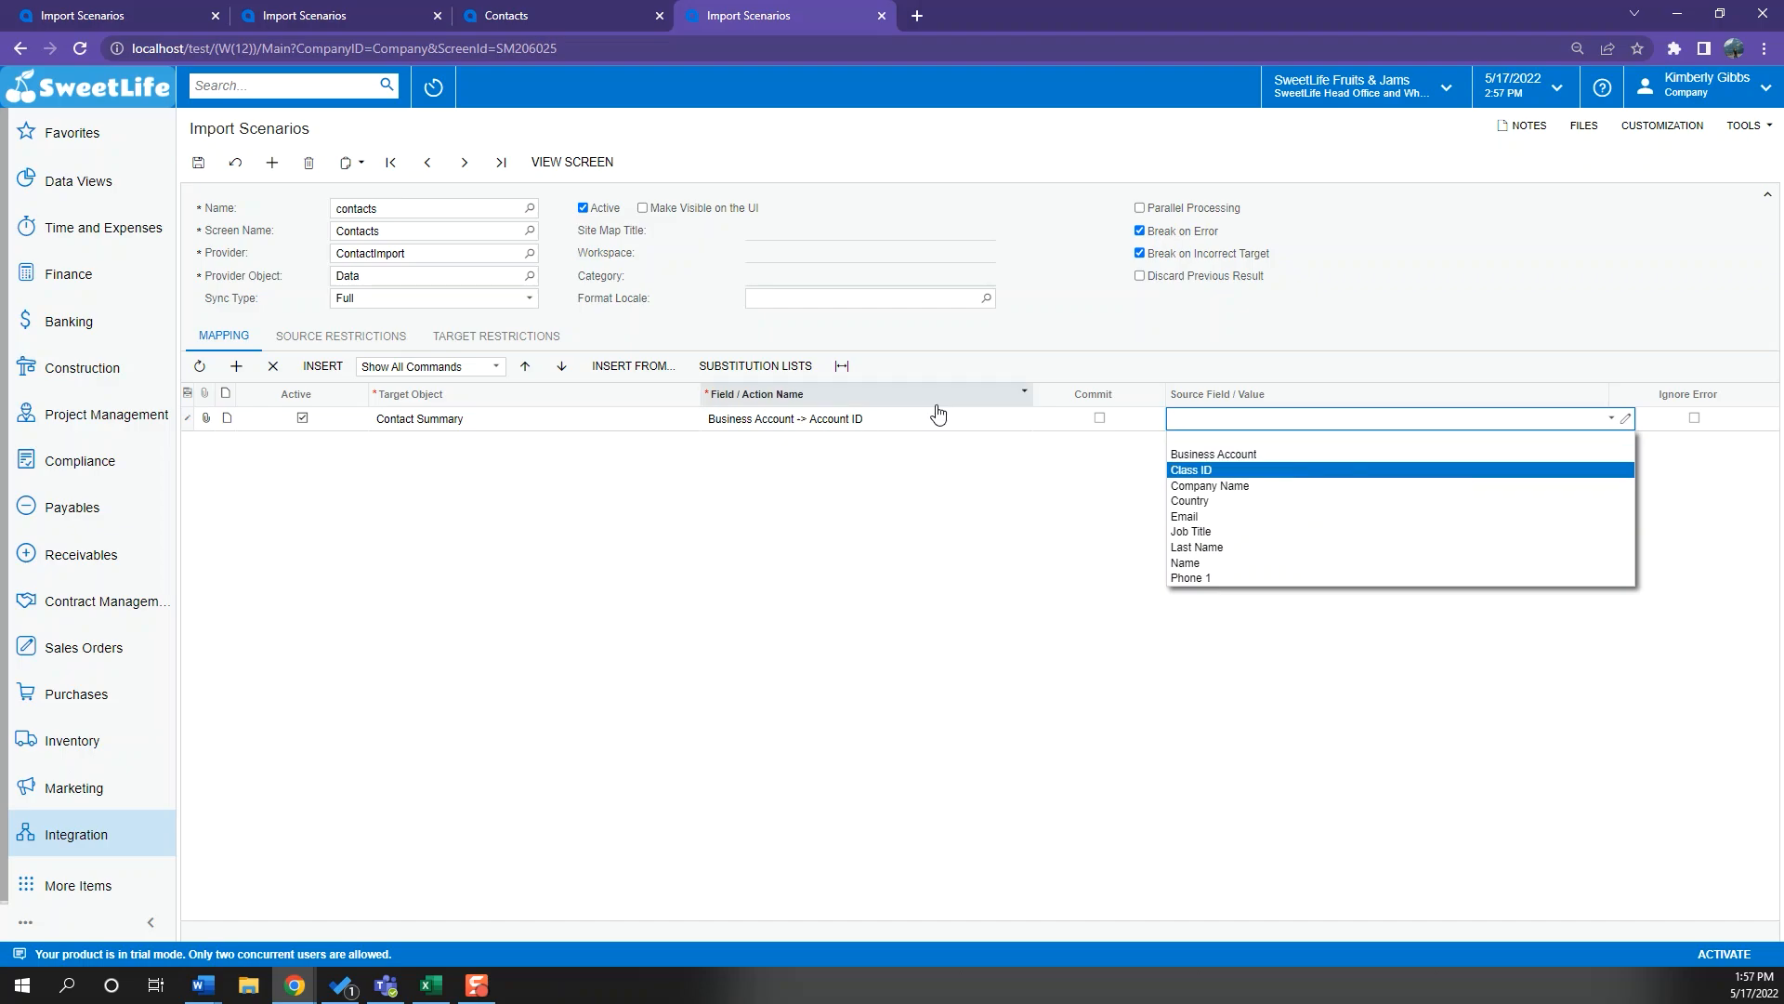
{"action": "left_click", "coordinate": [1256, 486]}
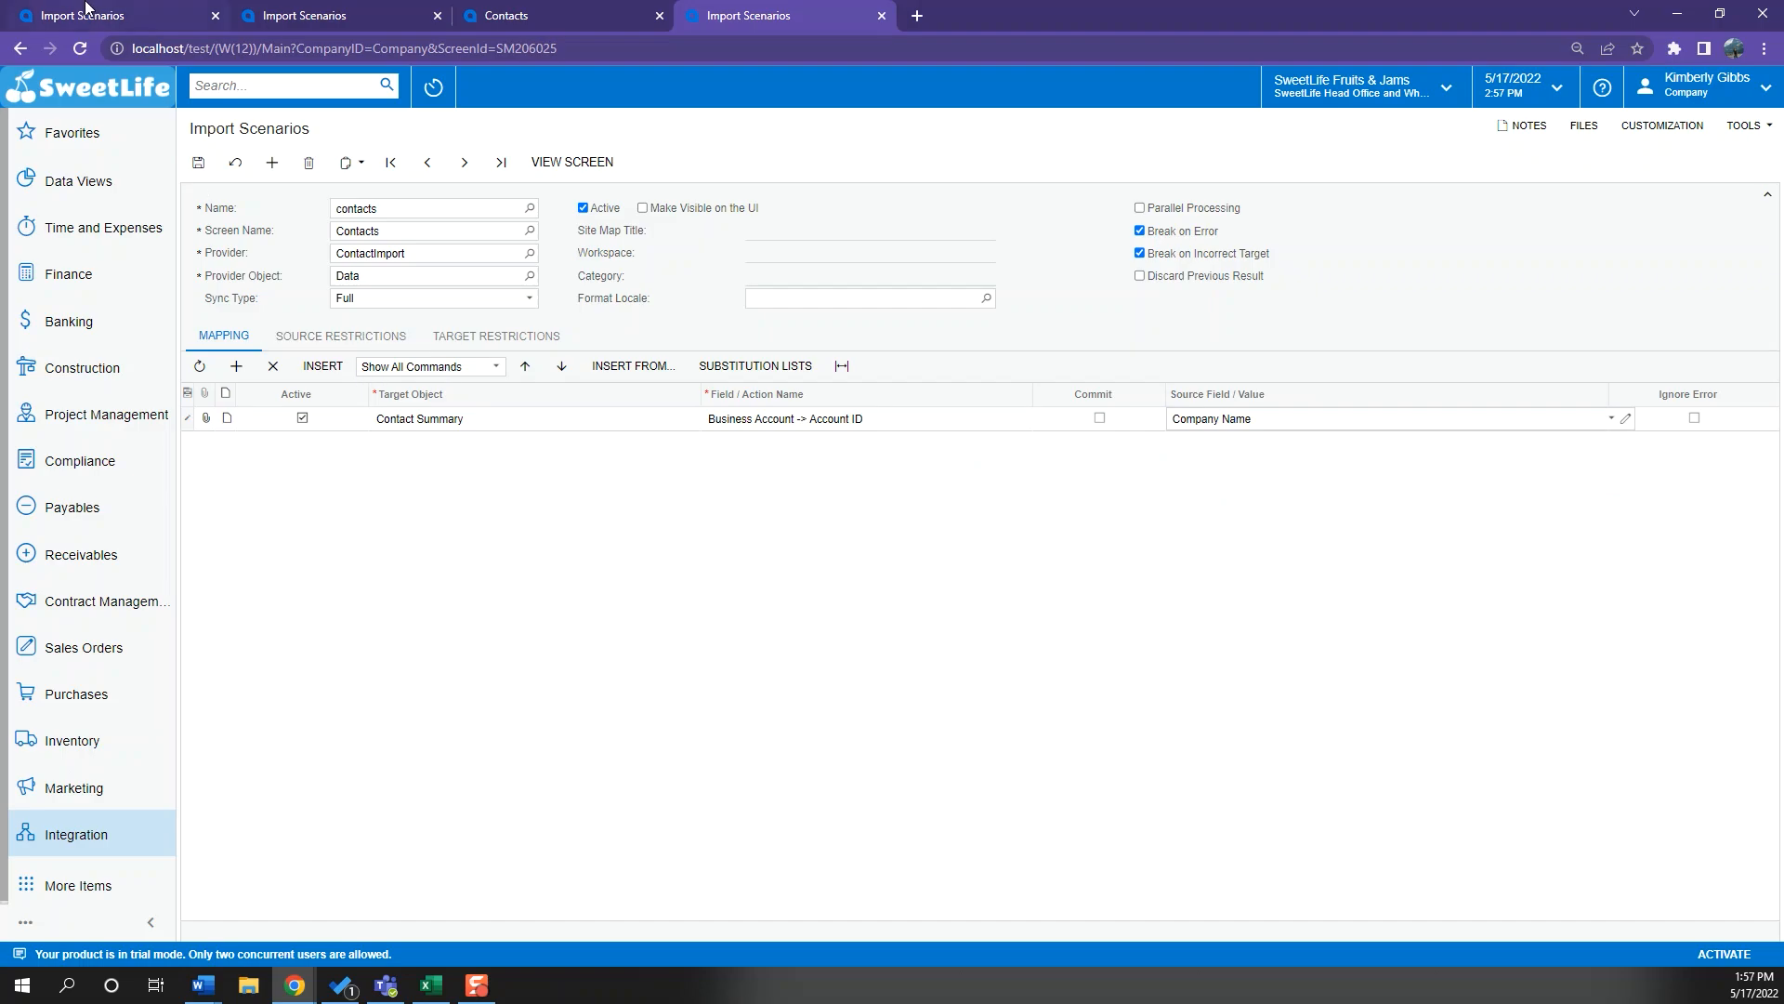
{"action": "left_click", "coordinate": [272, 366]}
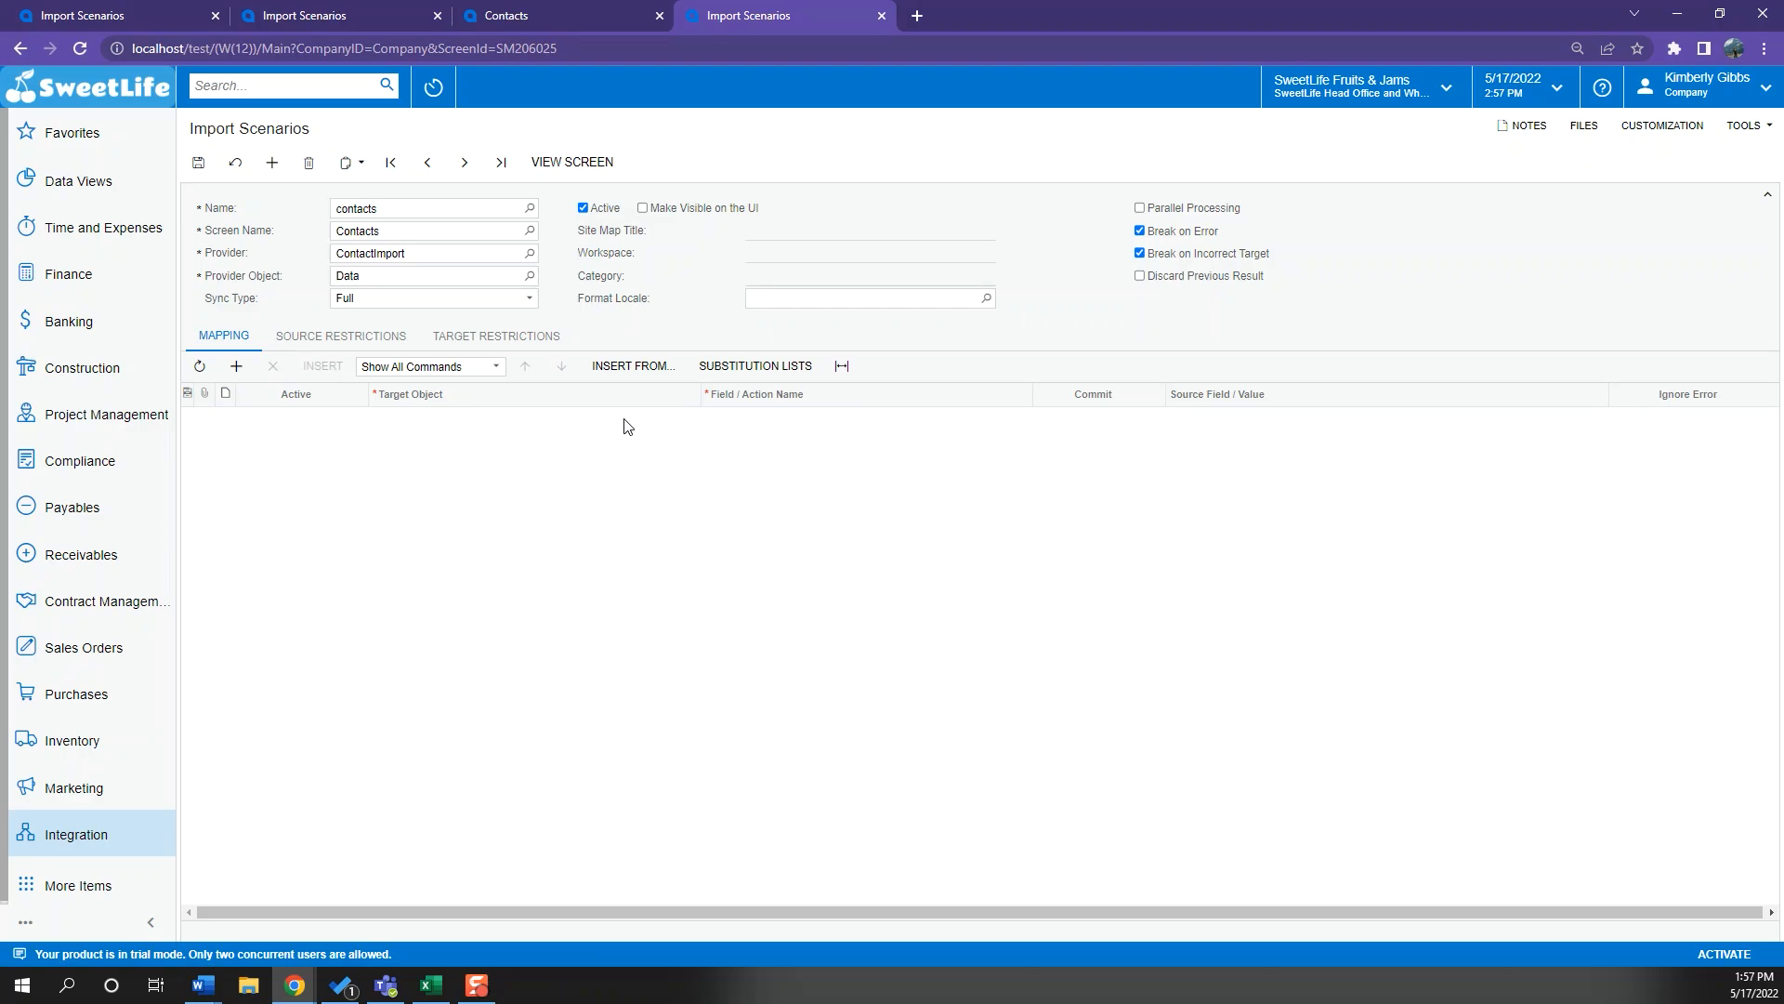
Browse the existing import scenarios from which mapping steps can be inserted
{"action": "left_click", "coordinate": [612, 369]}
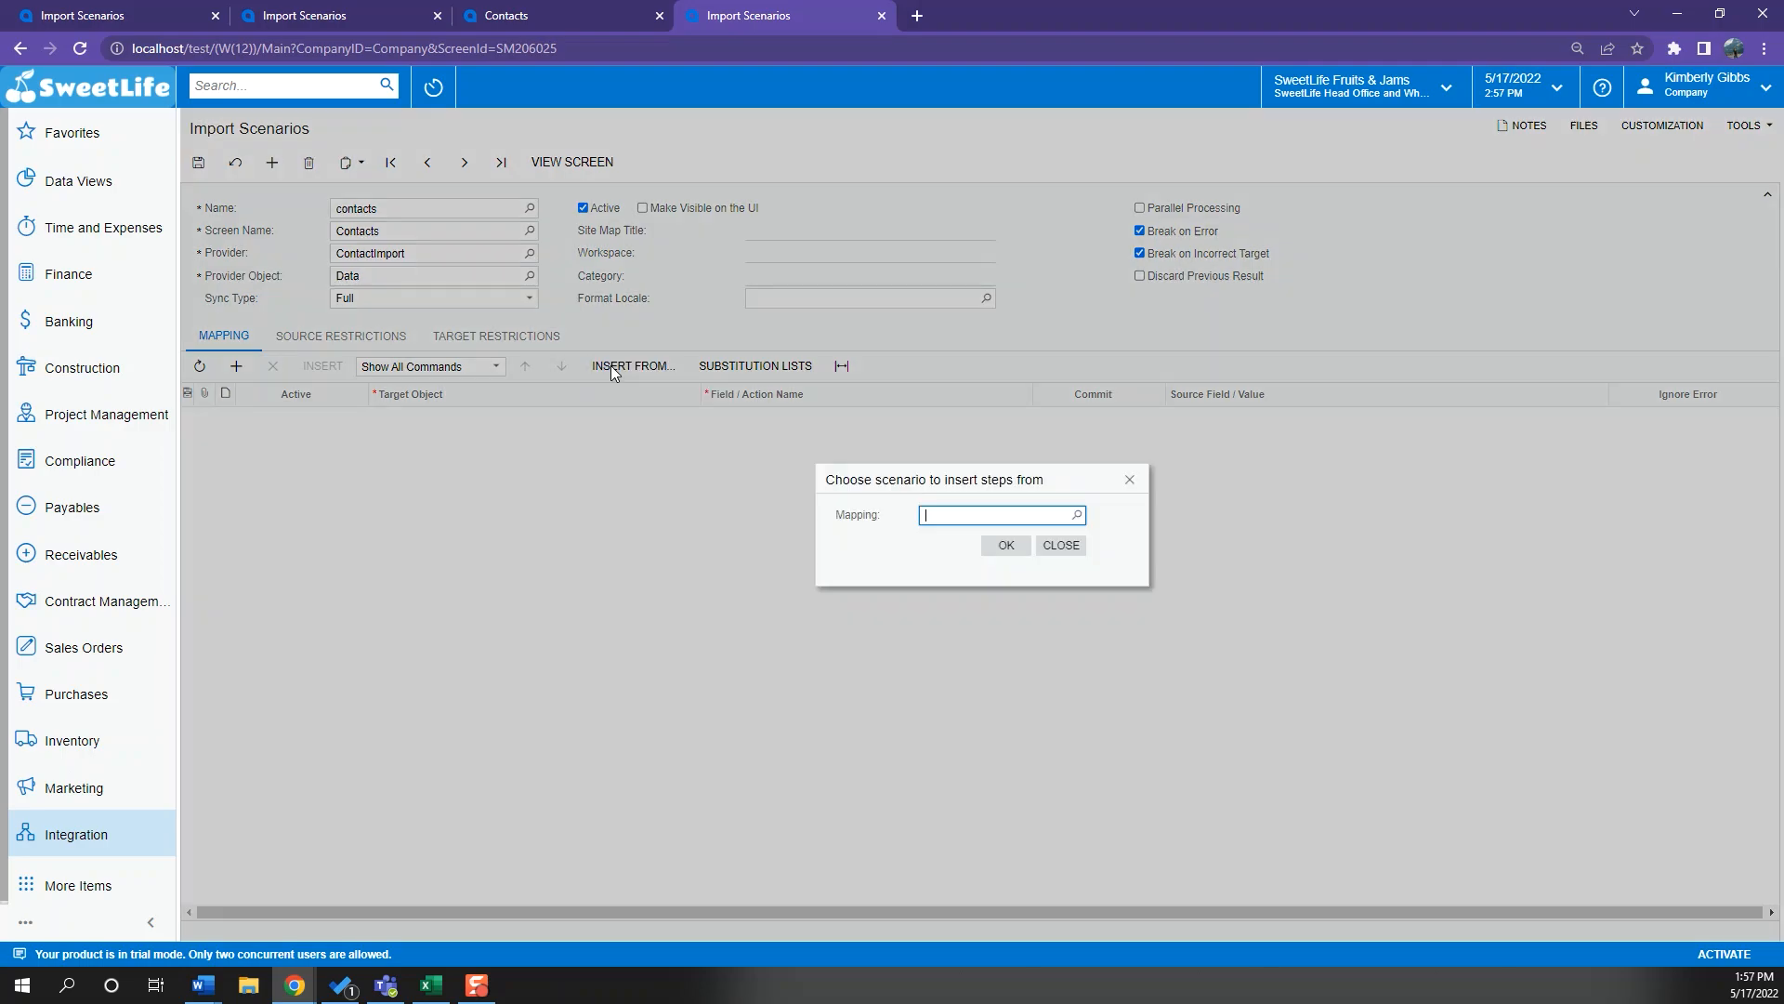
{"action": "left_click", "coordinate": [1075, 514]}
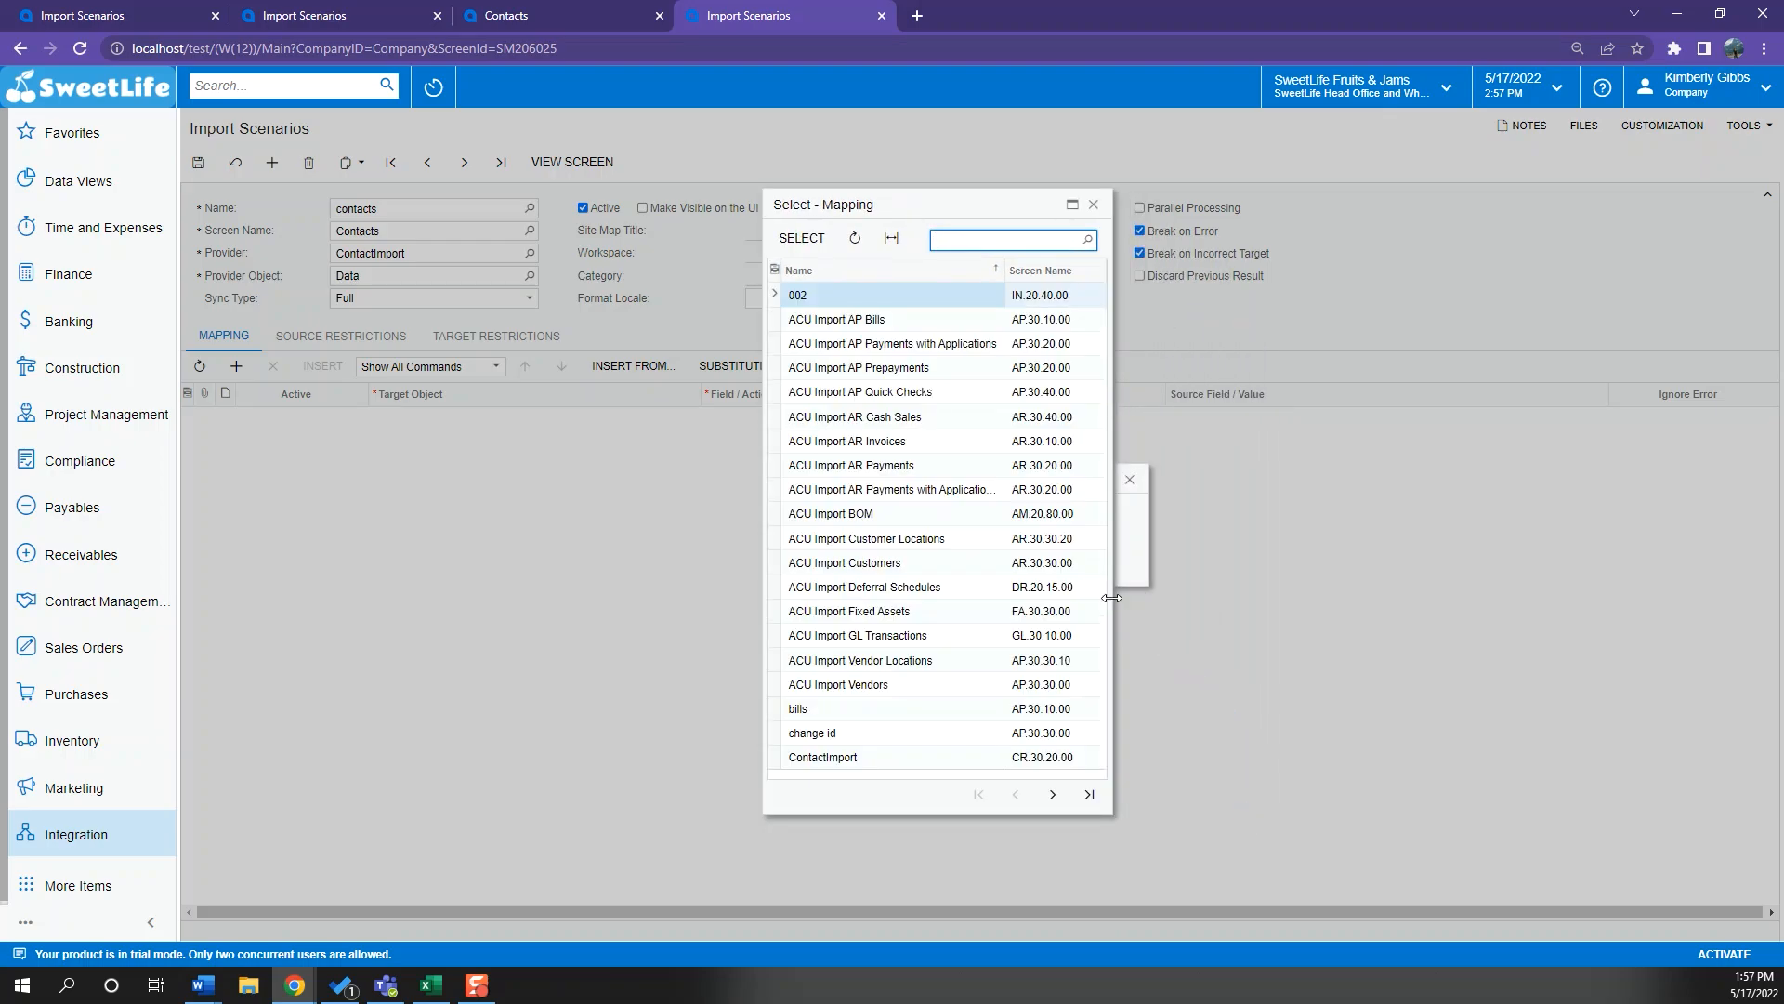
{"action": "left_click_drag", "start_coordinate": [1112, 602], "coordinate": [1284, 604]}
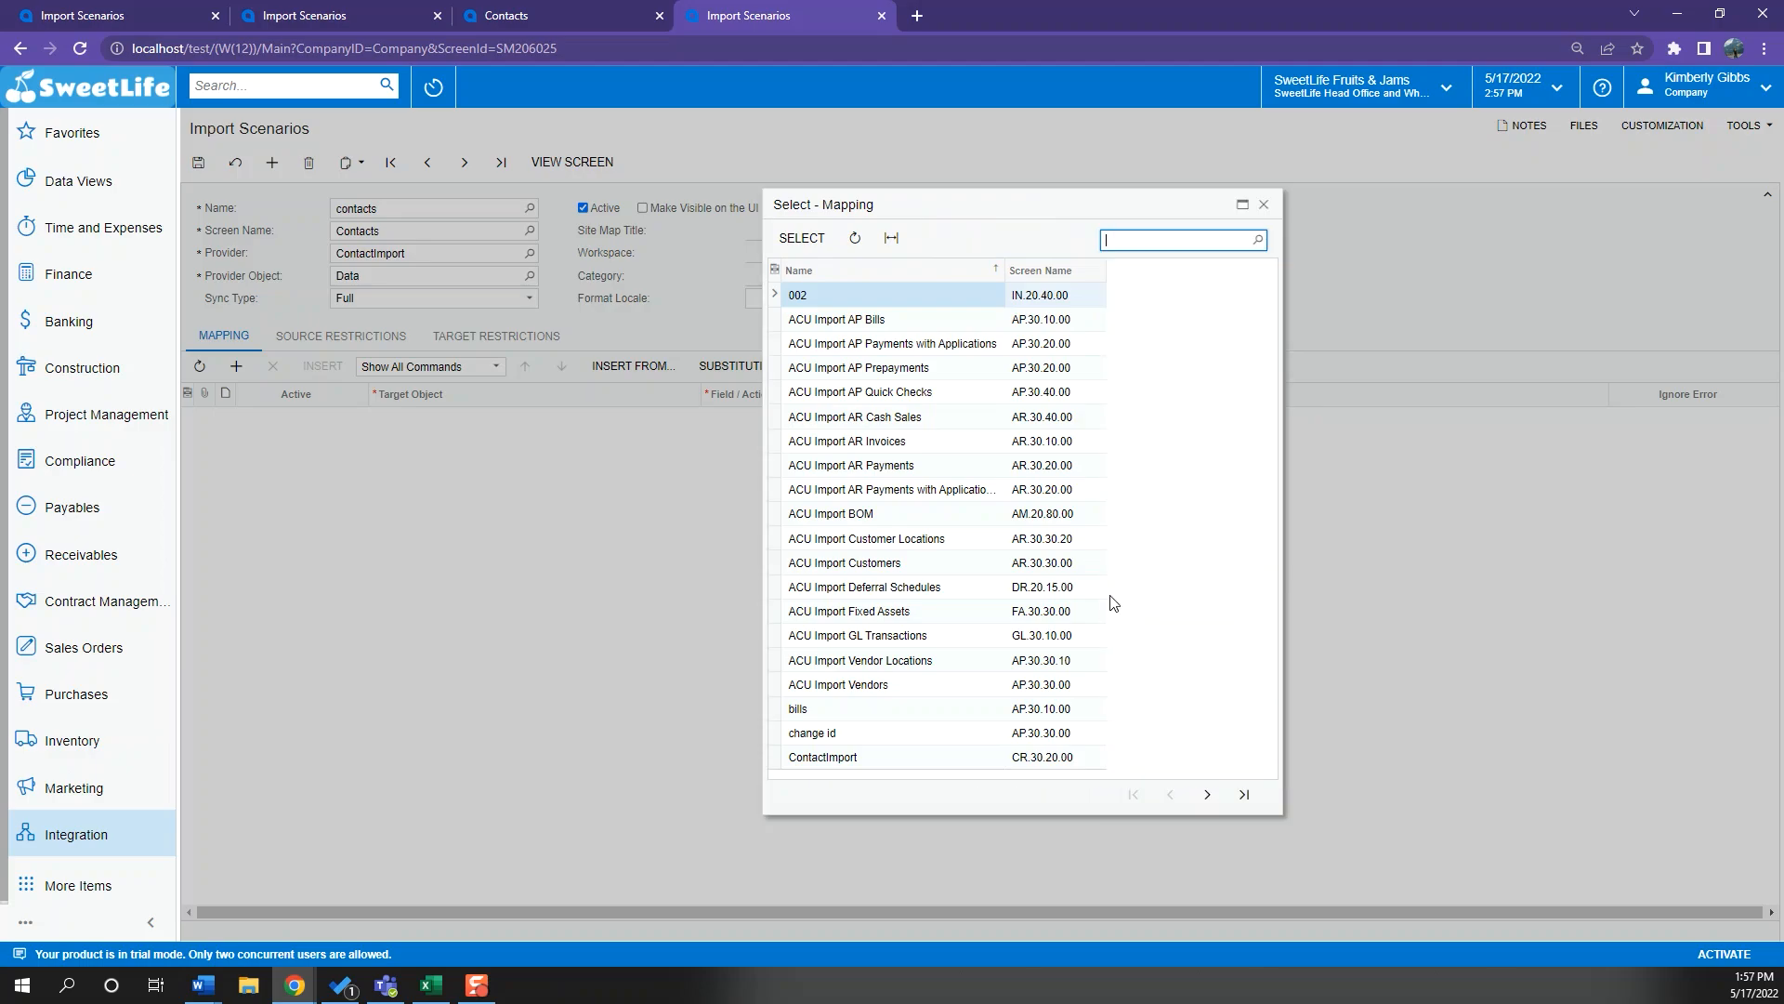
{"action": "left_click", "coordinate": [1206, 796]}
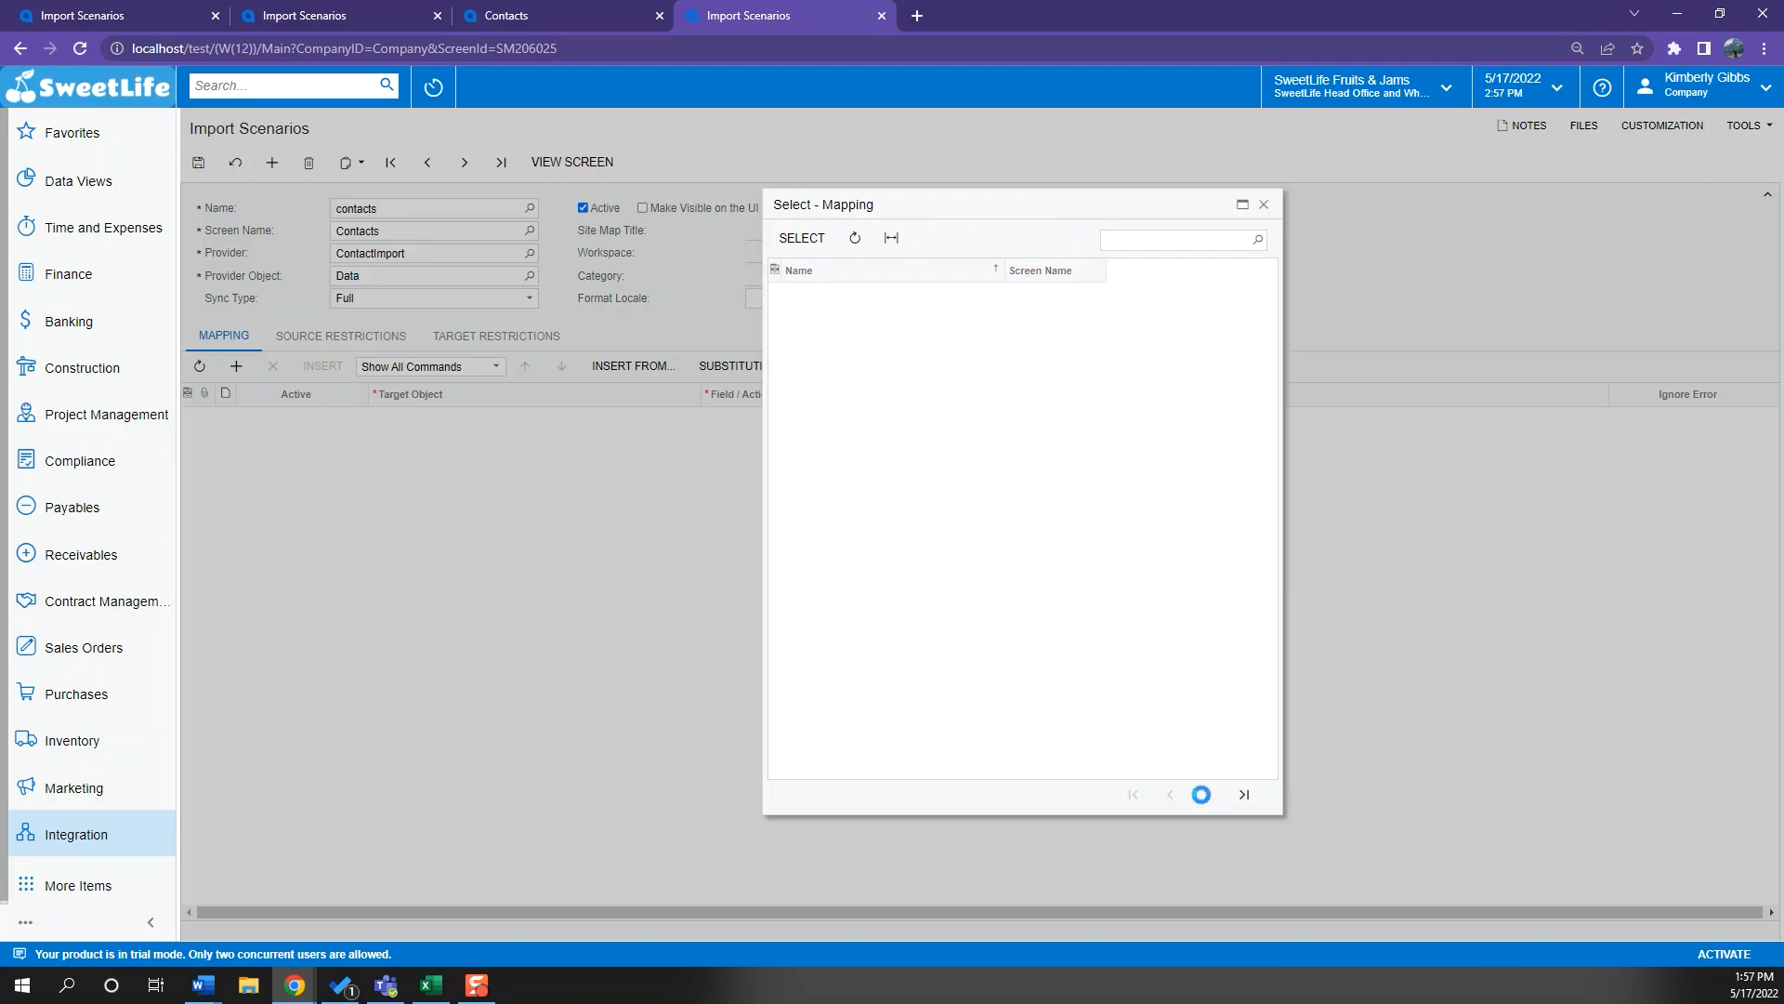
{"action": "left_click", "coordinate": [1205, 796]}
{"action": "left_click", "coordinate": [1205, 796]}
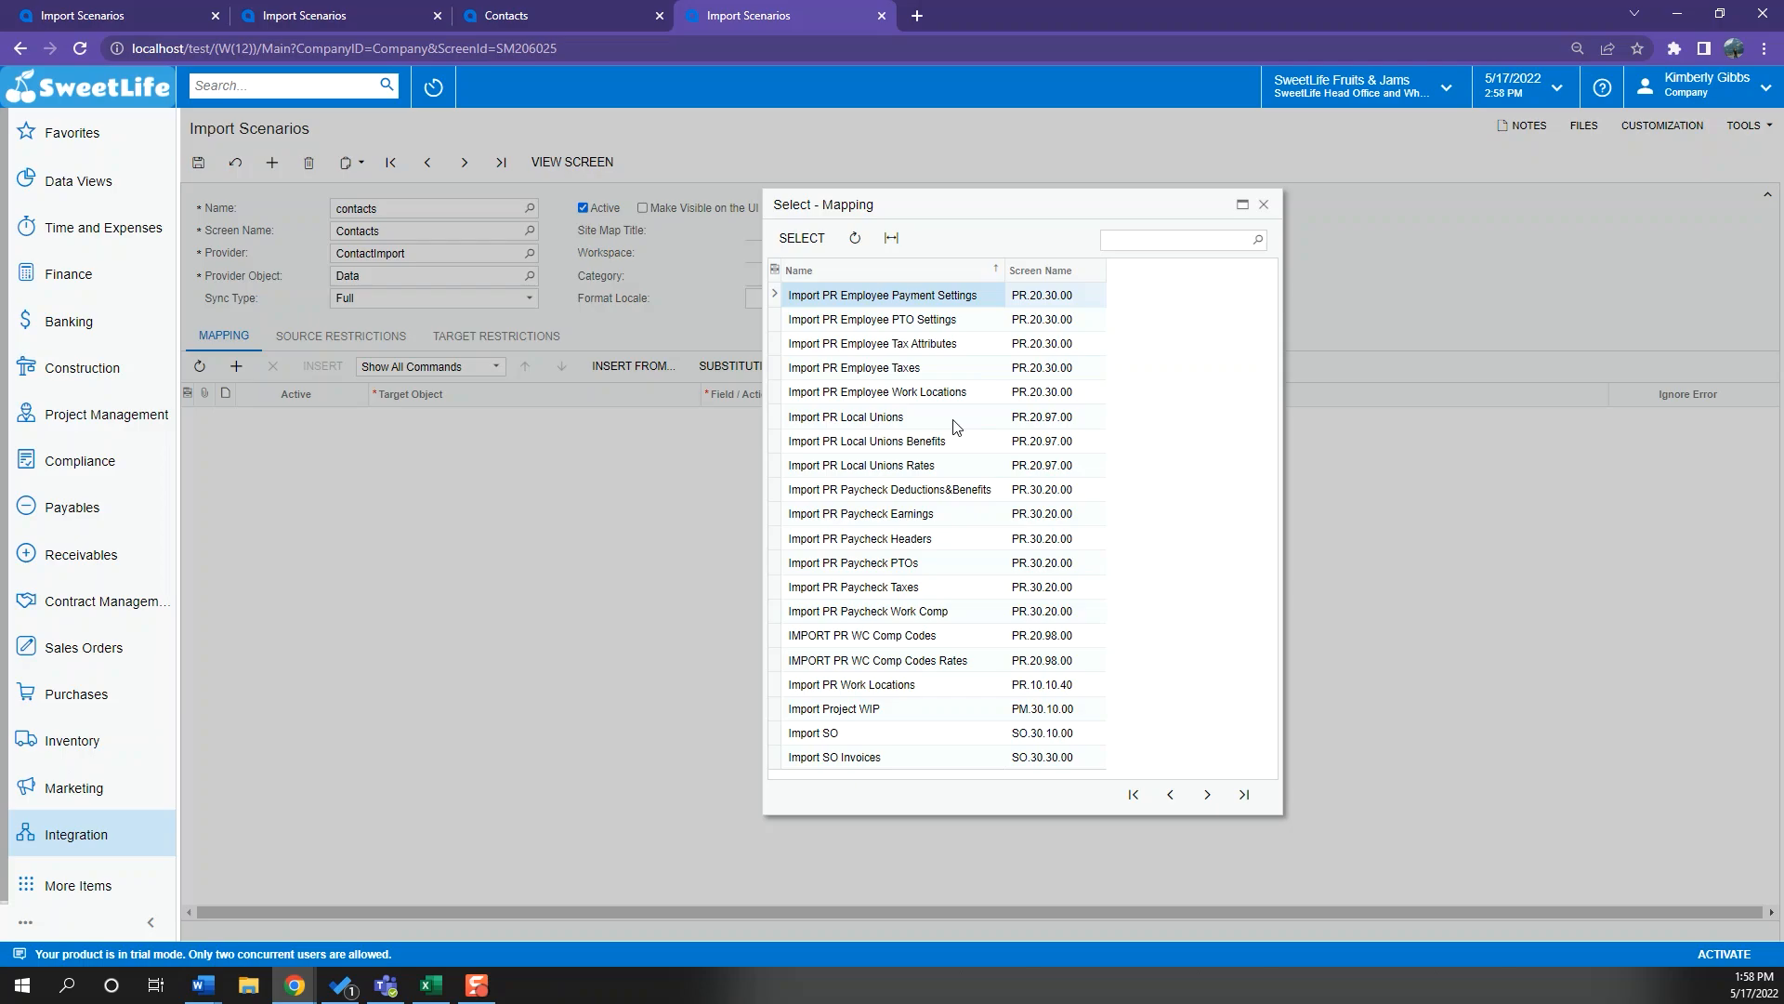
{"action": "left_click", "coordinate": [1198, 797]}
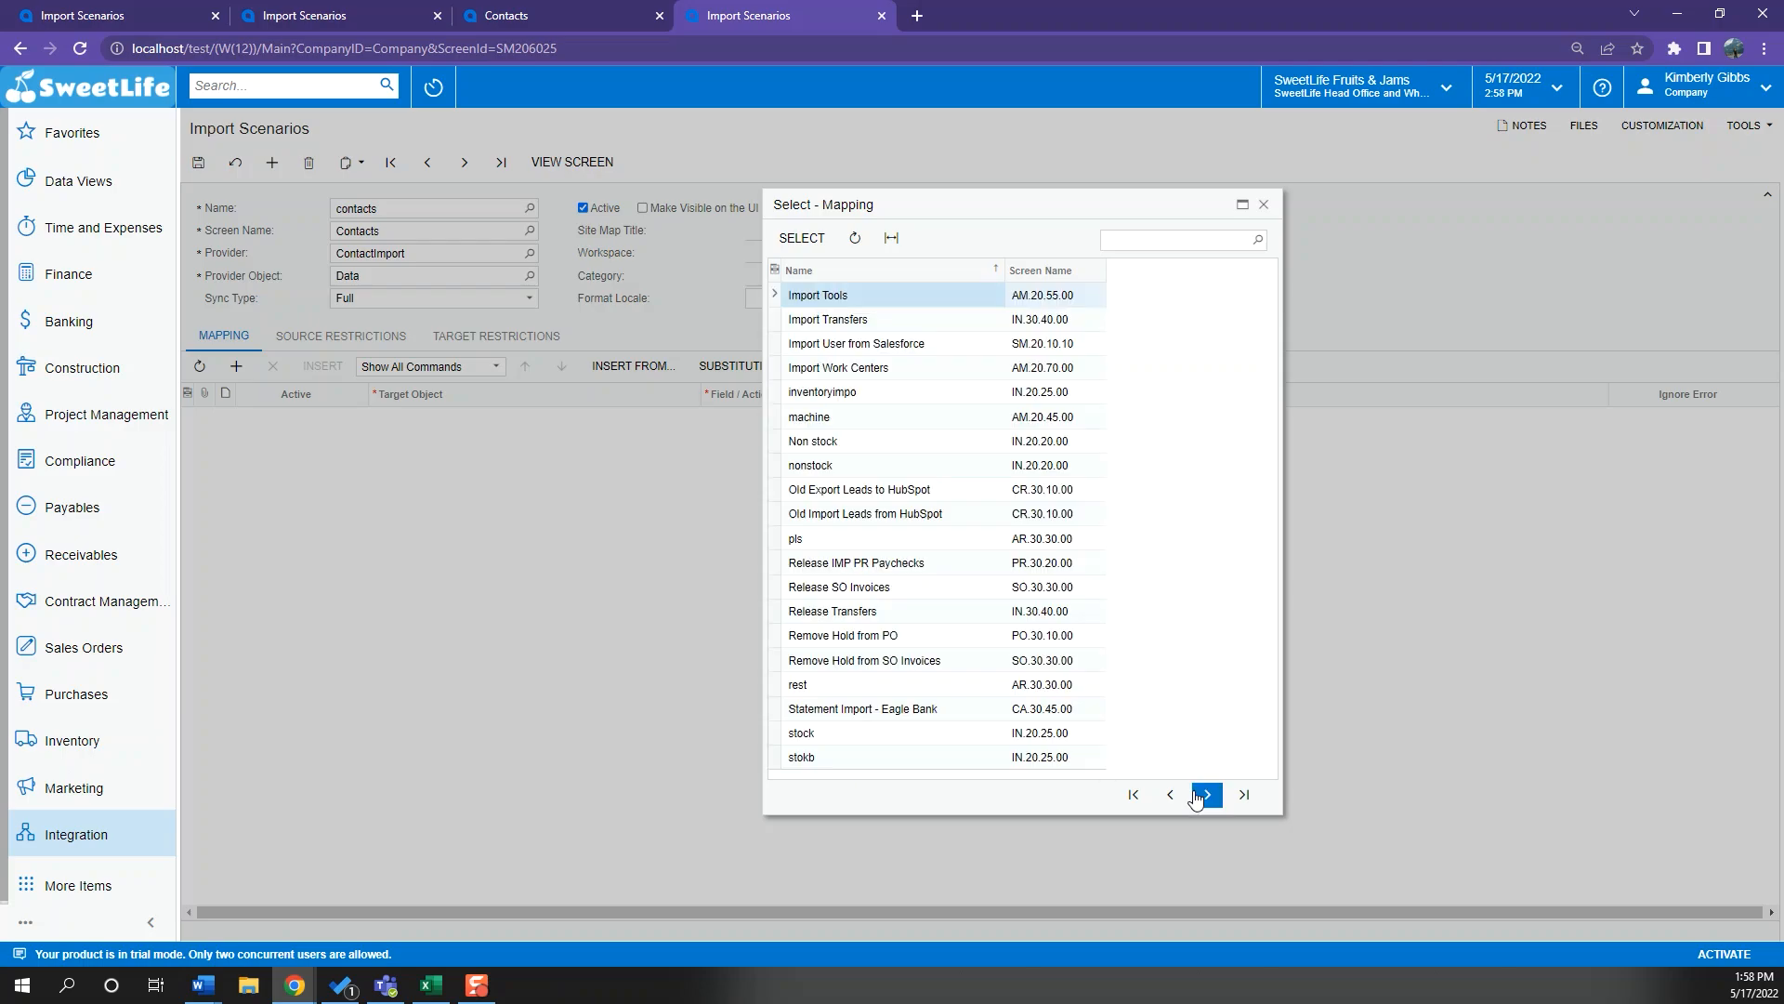
{"action": "left_click", "coordinate": [1170, 795]}
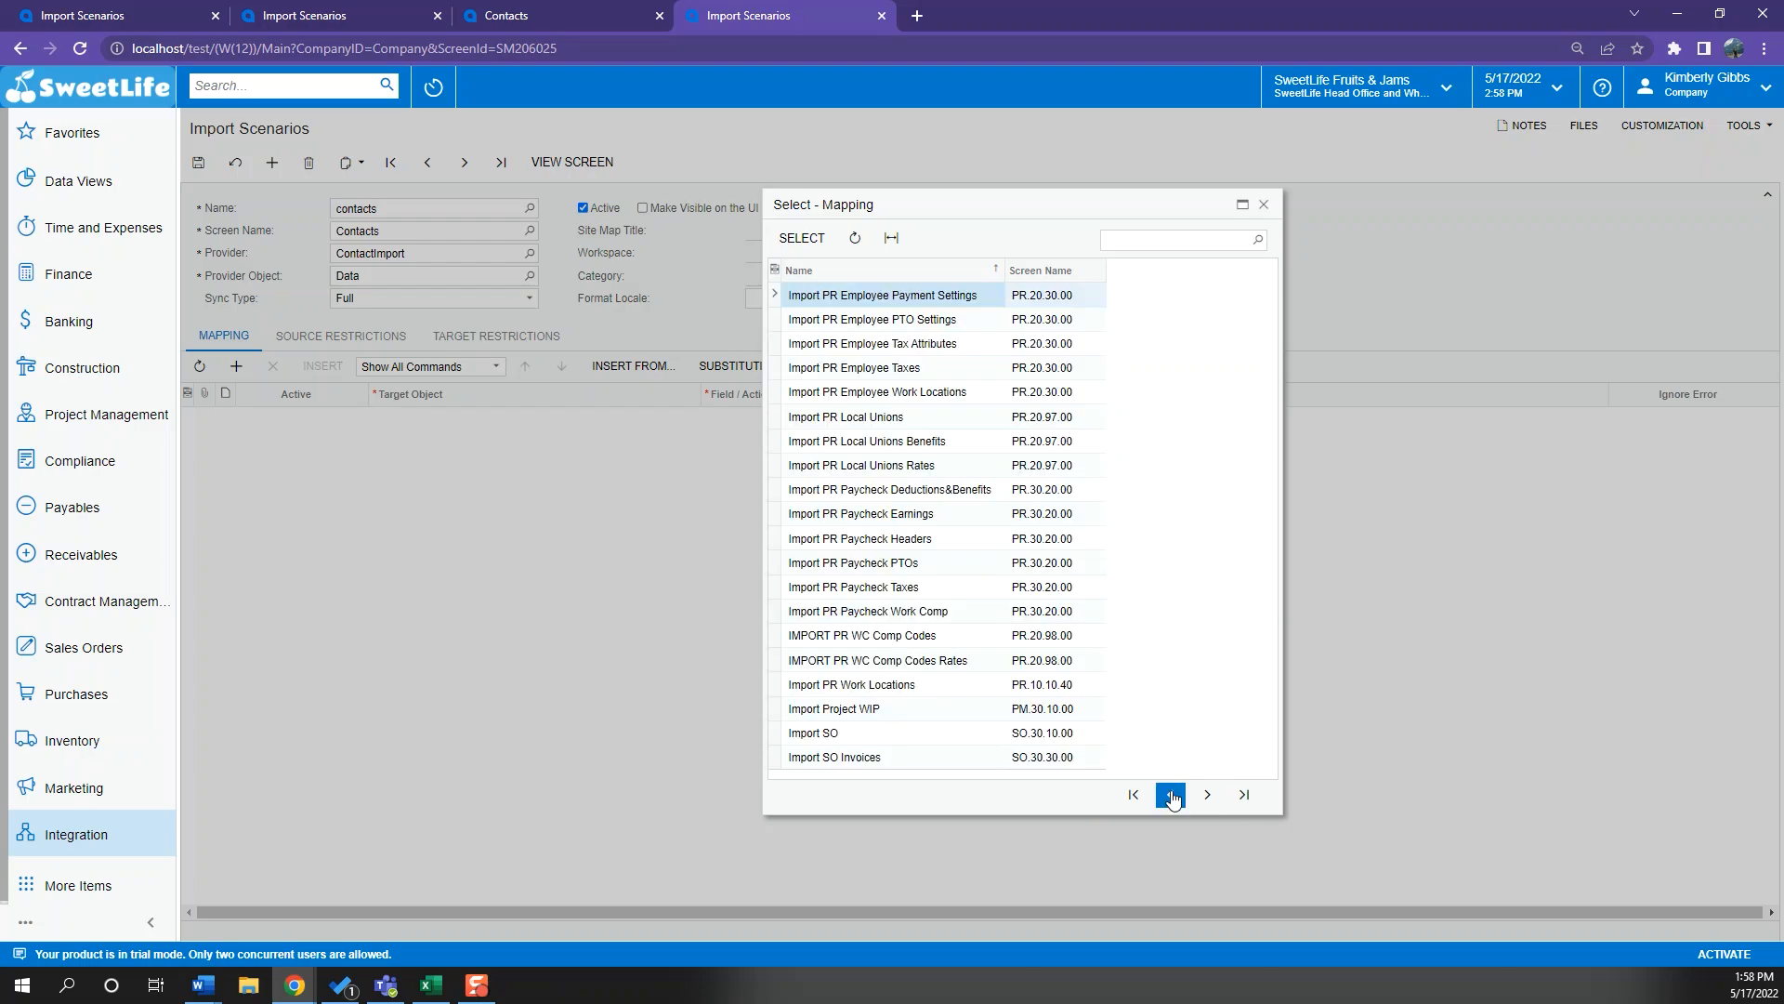
{"action": "left_click", "coordinate": [846, 757]}
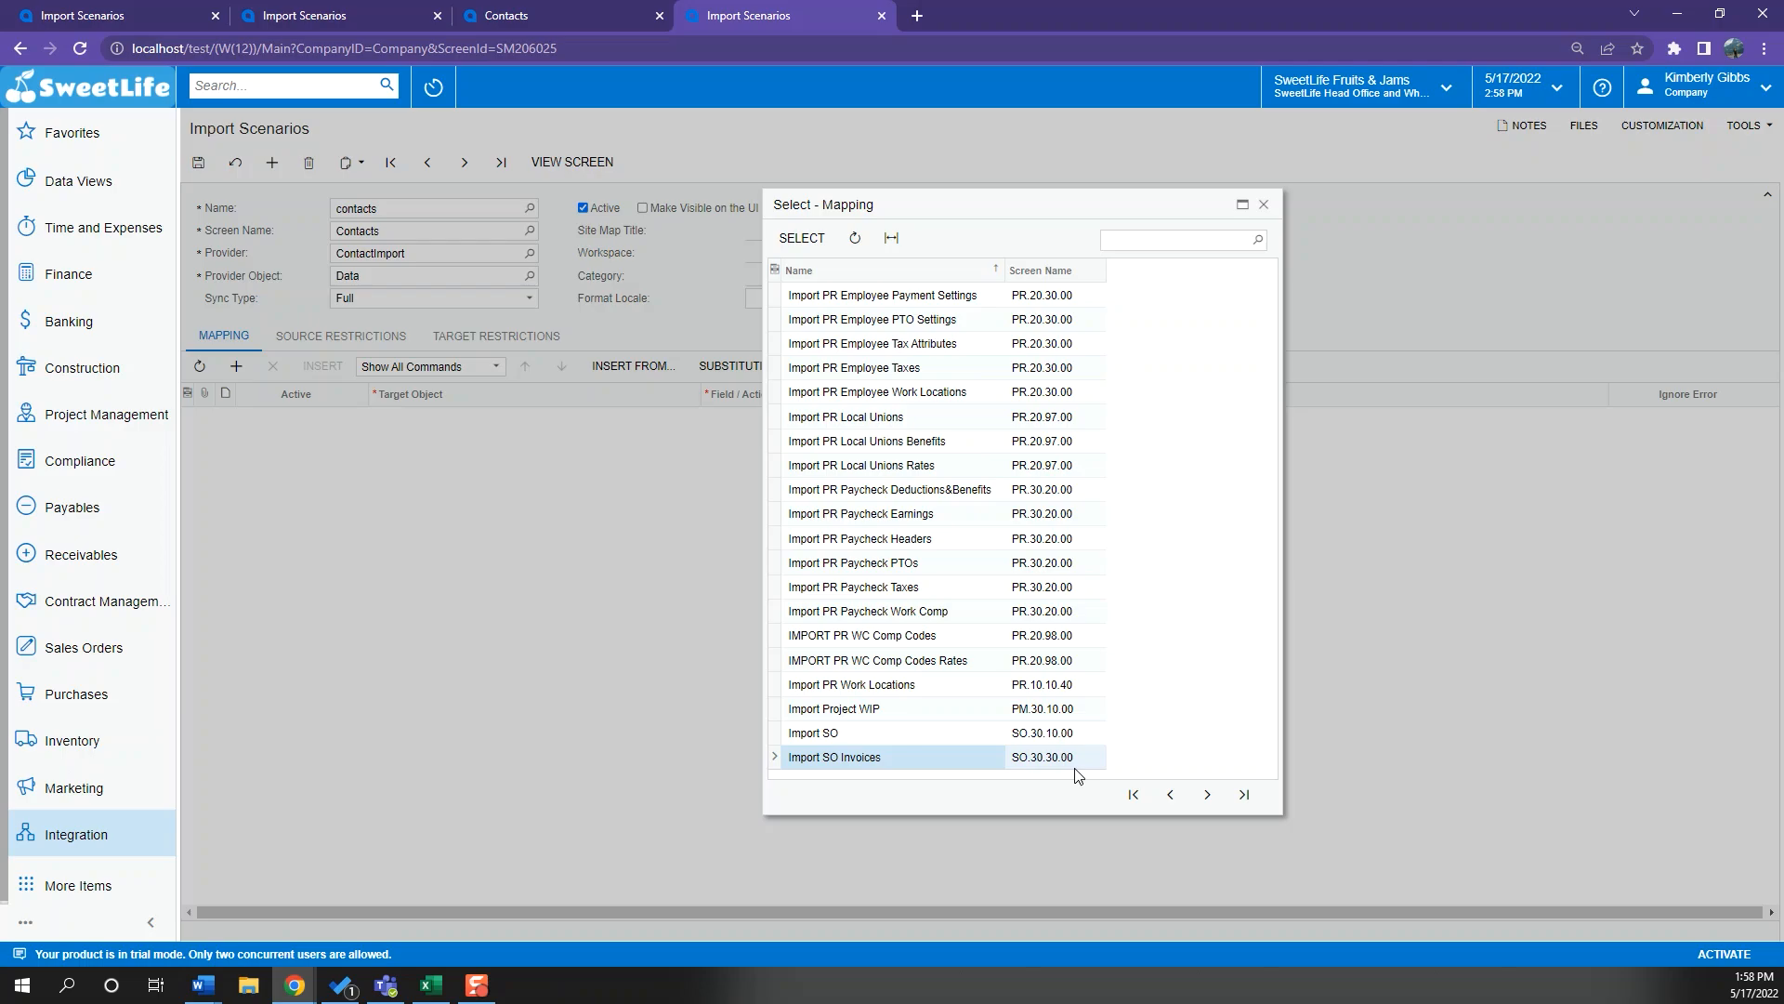
Search the scenarios for "cont", choose Import Contact from Salesforce as the mapping source, and close without inserting its steps
{"action": "left_click", "coordinate": [1155, 238]}
{"action": "type", "text": "cont"}
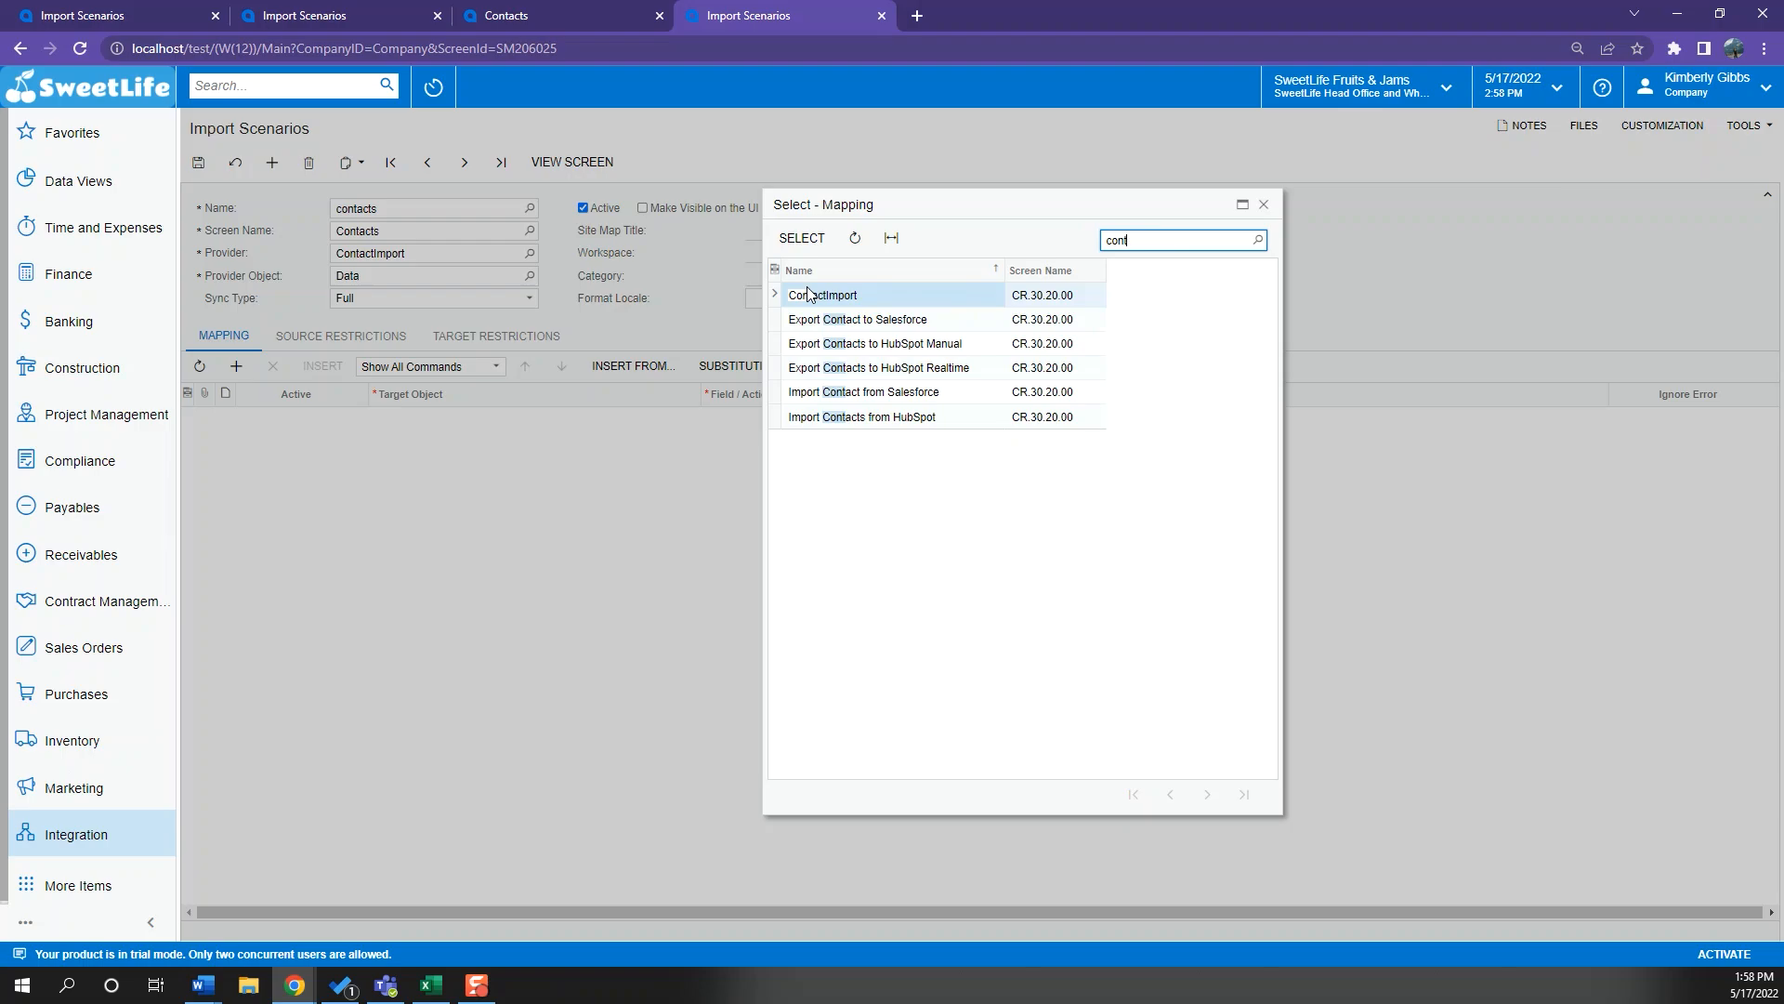
{"action": "key", "text": "Down"}
{"action": "key", "text": "Down"}
{"action": "key", "text": "Down"}
{"action": "key", "text": "Down"}
{"action": "key", "text": "Down"}
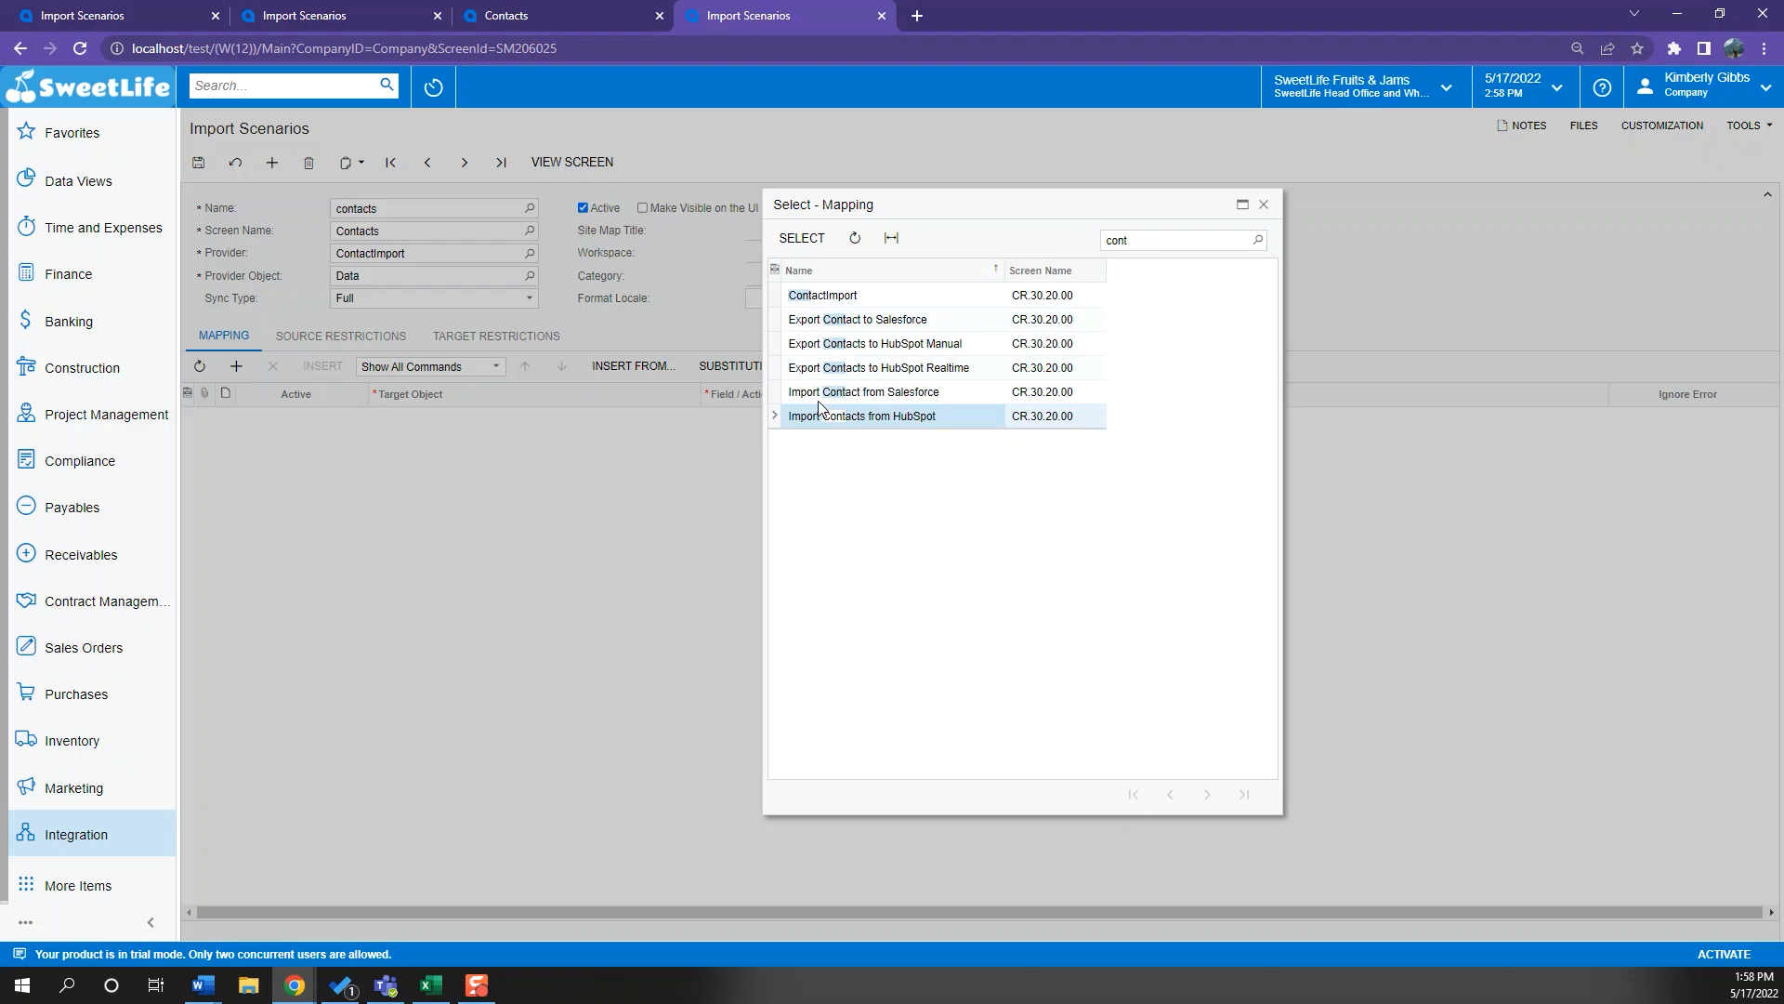
{"action": "left_click", "coordinate": [819, 401]}
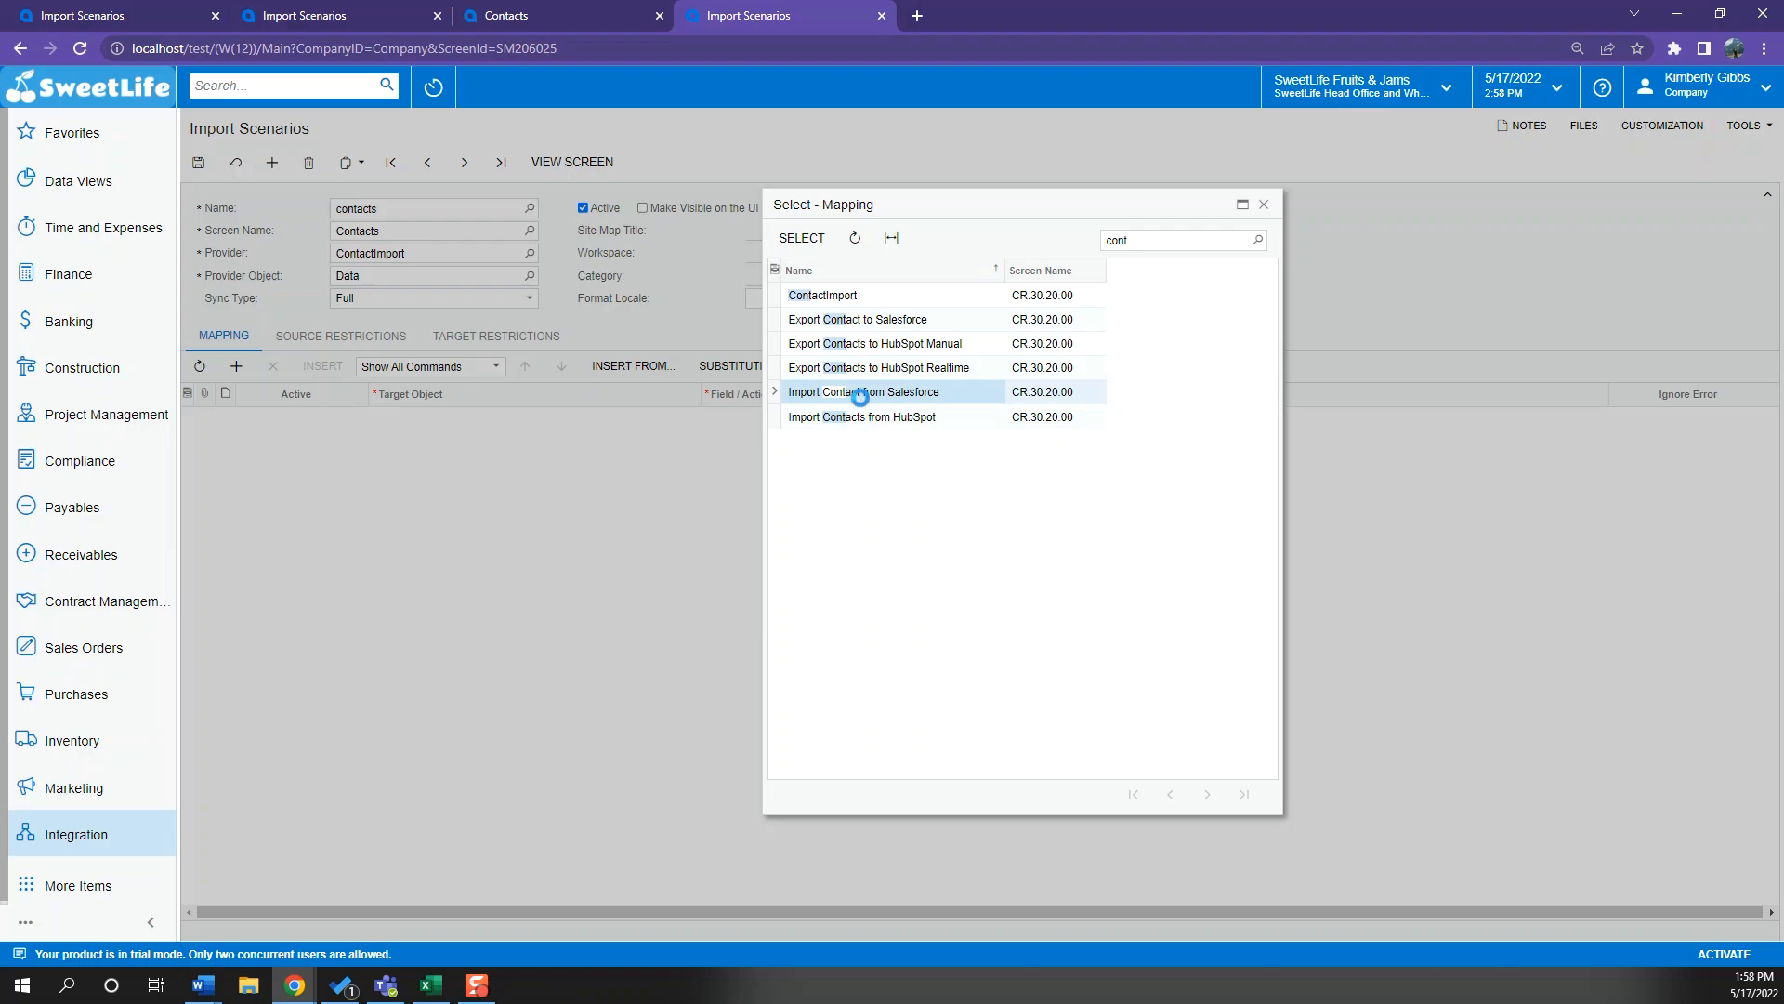
{"action": "double_click", "coordinate": [860, 399]}
{"action": "left_click", "coordinate": [1041, 546]}
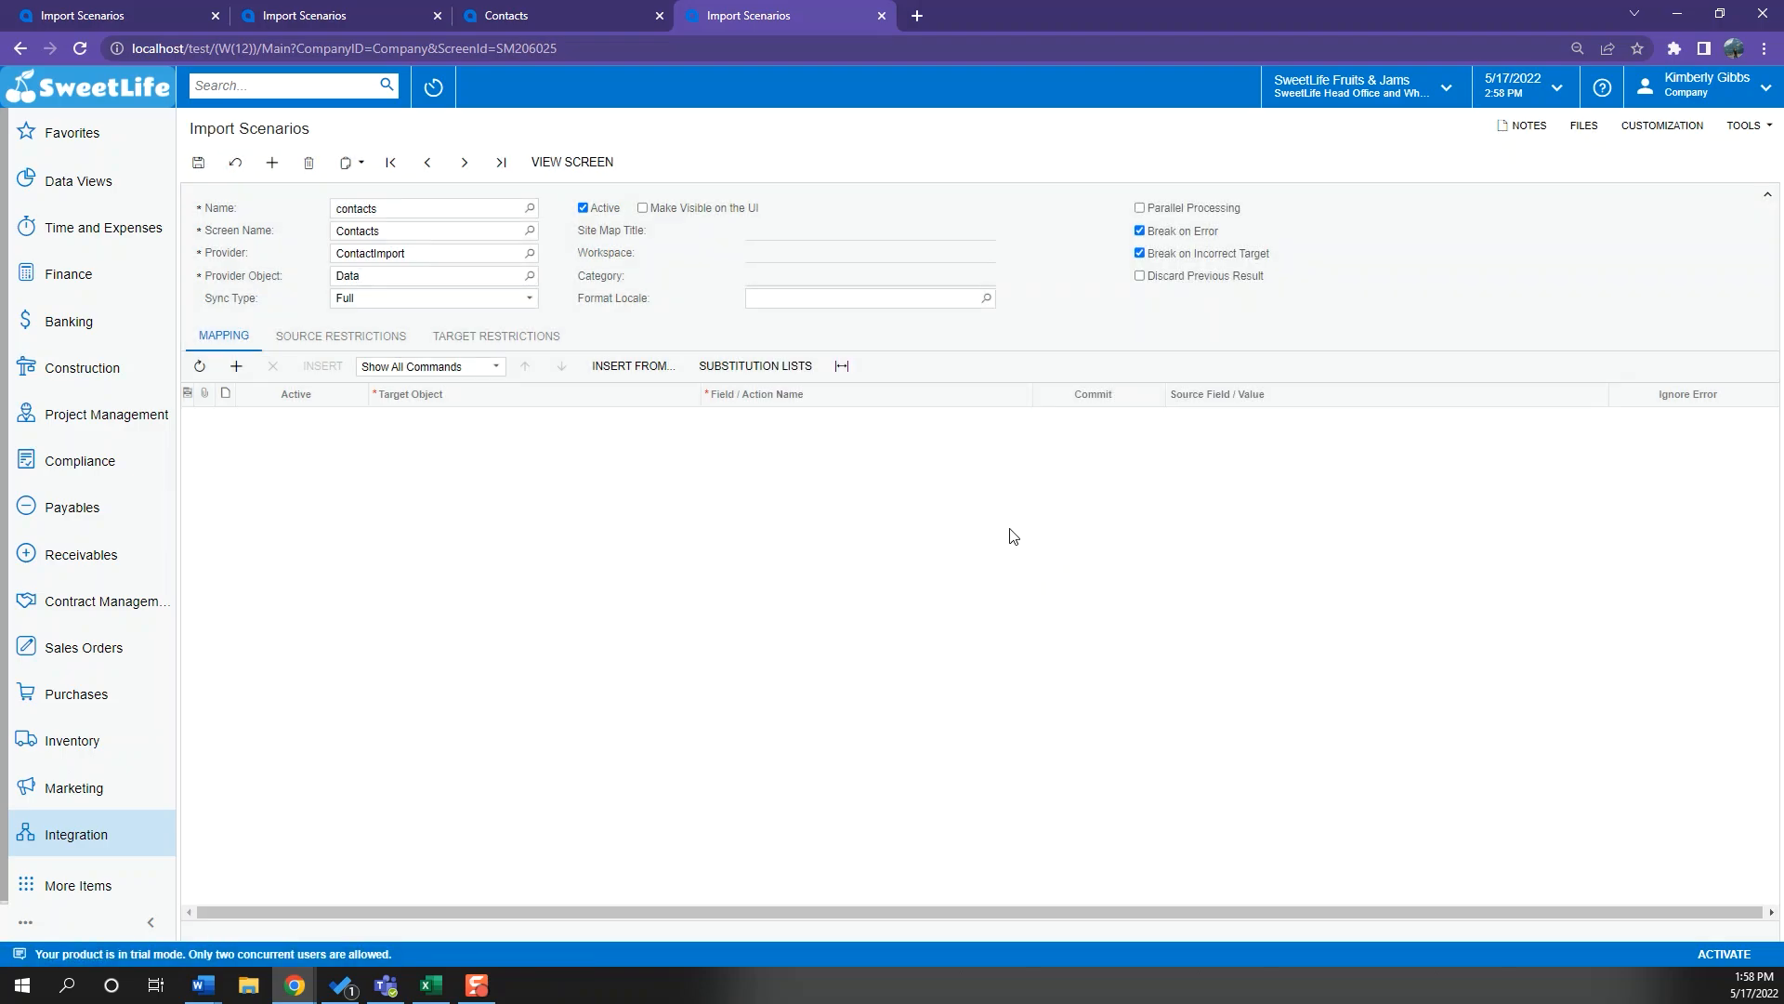
Insert the mapping steps from the Import Contact from Salesforce scenario, continuing despite its different provider
{"action": "left_click", "coordinate": [617, 365]}
{"action": "left_click", "coordinate": [1007, 539]}
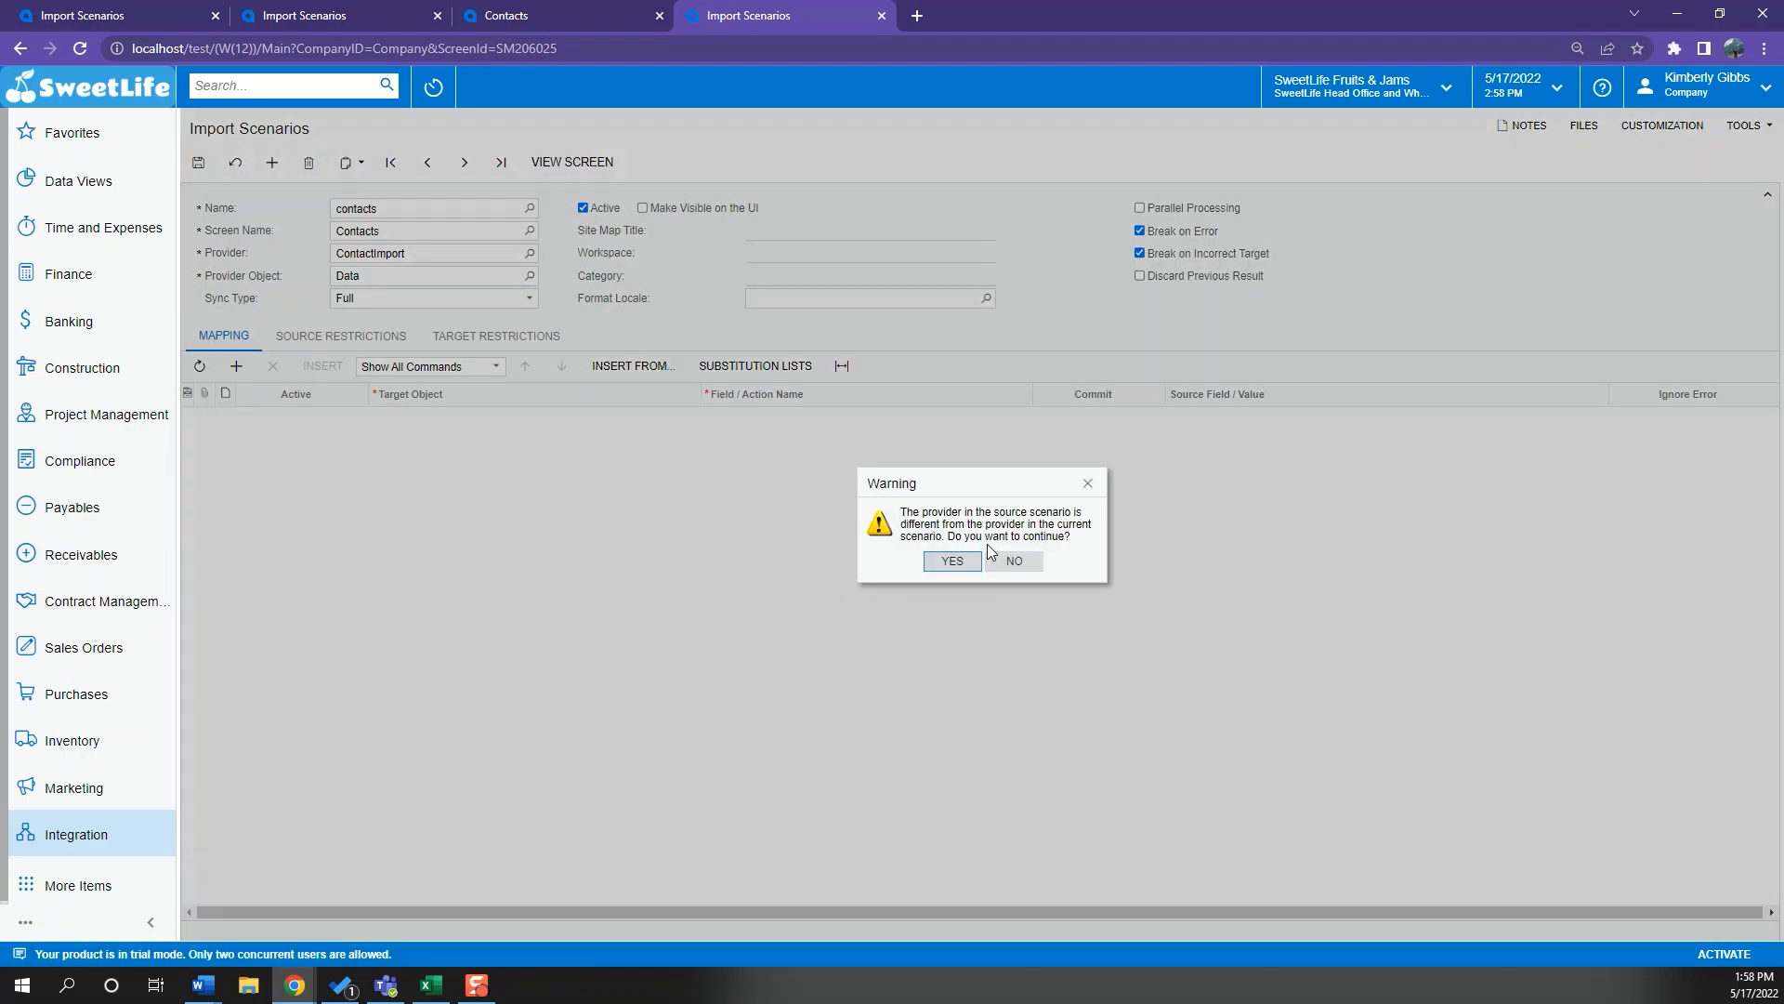
{"action": "left_click", "coordinate": [949, 561]}
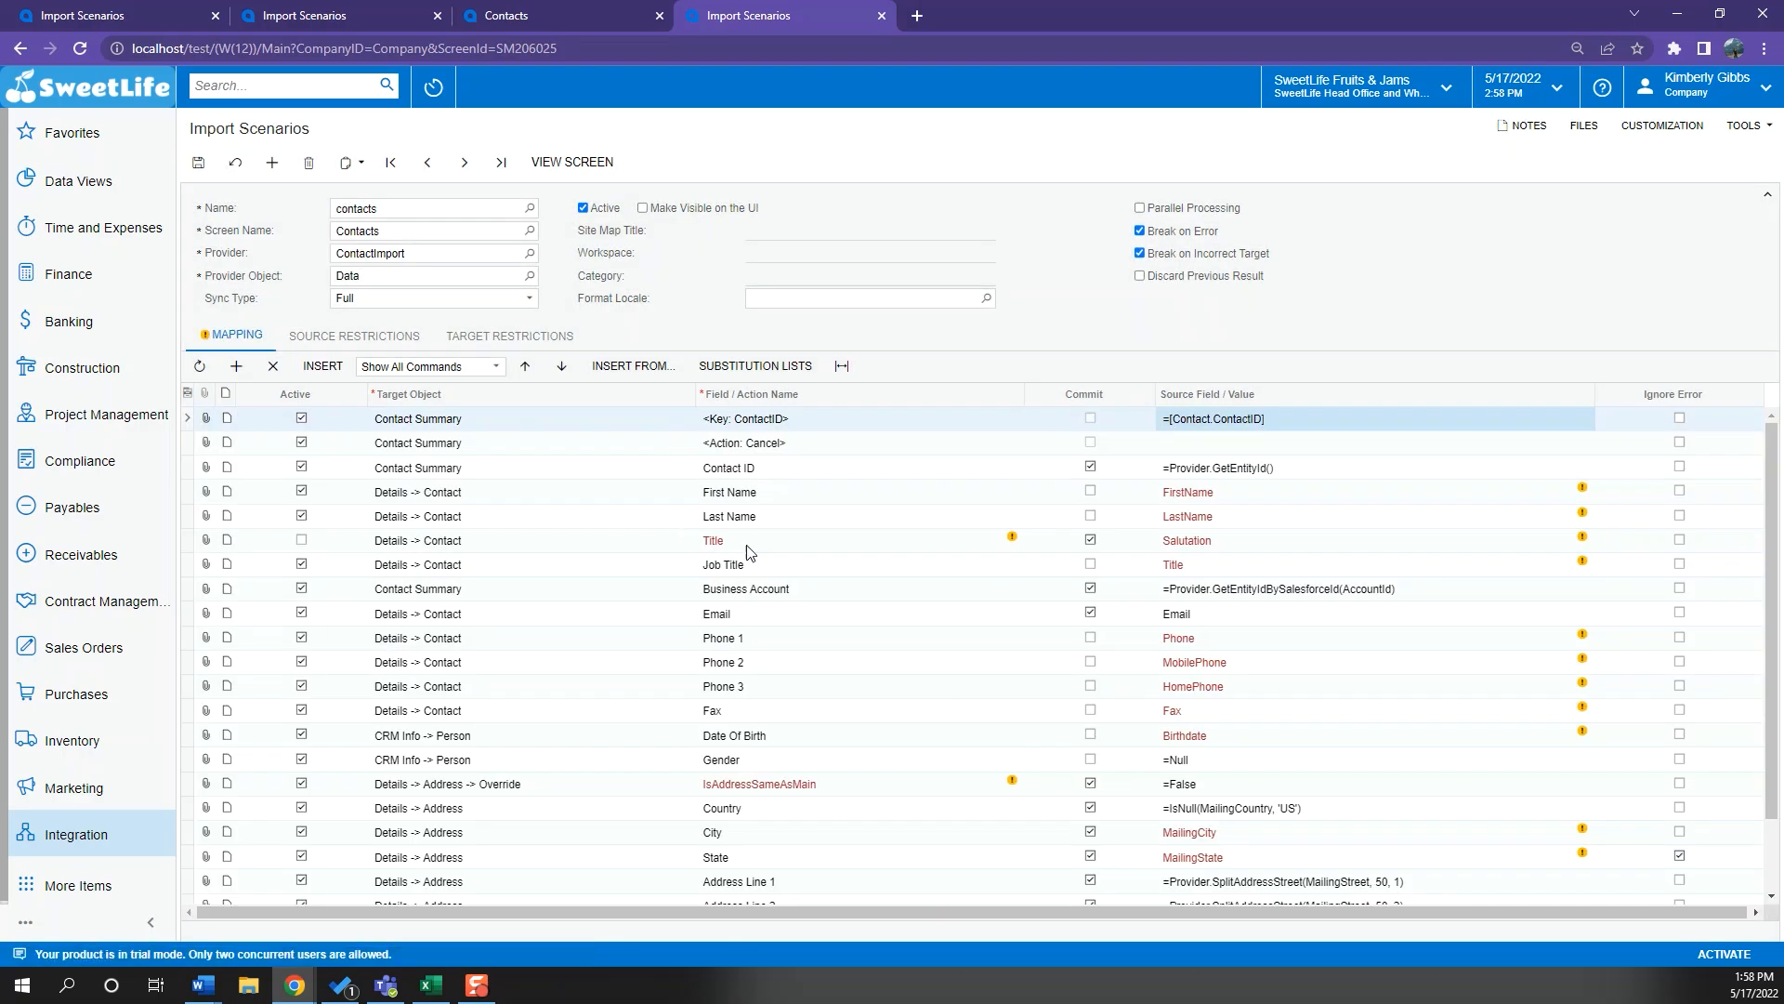
Examine the inserted mapping rows, comparing the contact, phone and address fields with their source values
{"action": "scroll", "coordinate": [683, 613], "scroll_direction": "down", "scroll_amount": 1}
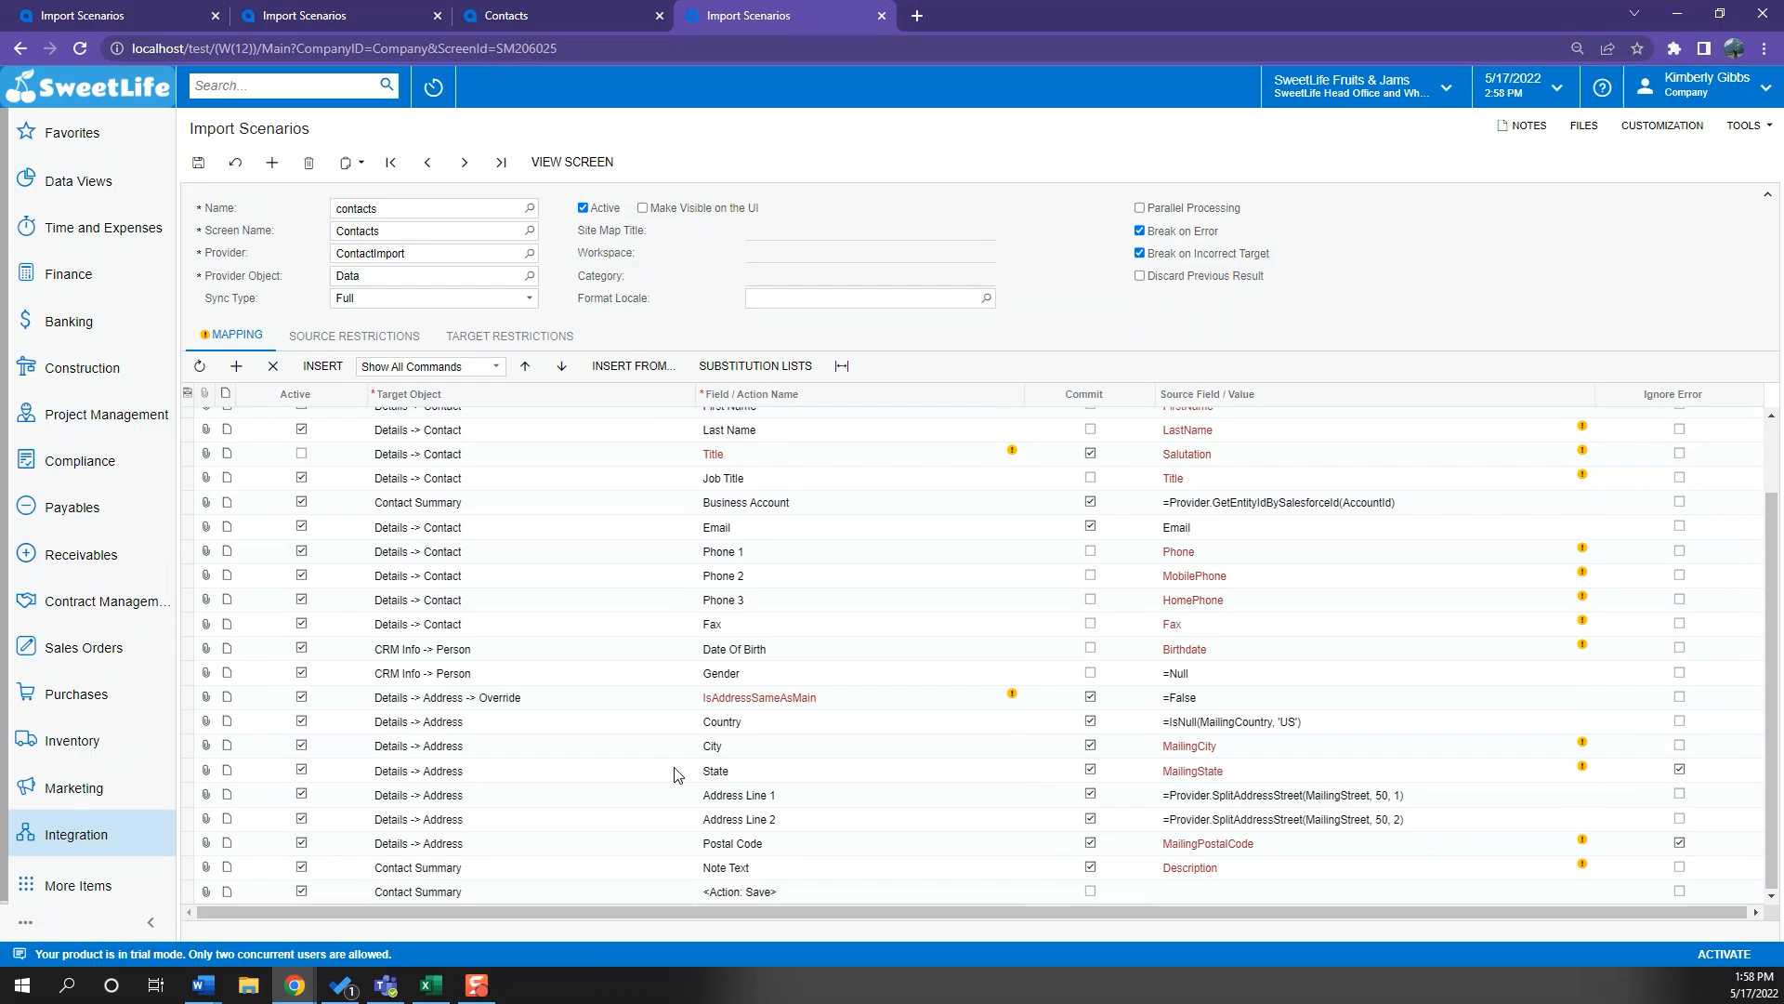
{"action": "scroll", "coordinate": [691, 704], "scroll_direction": "up", "scroll_amount": 1}
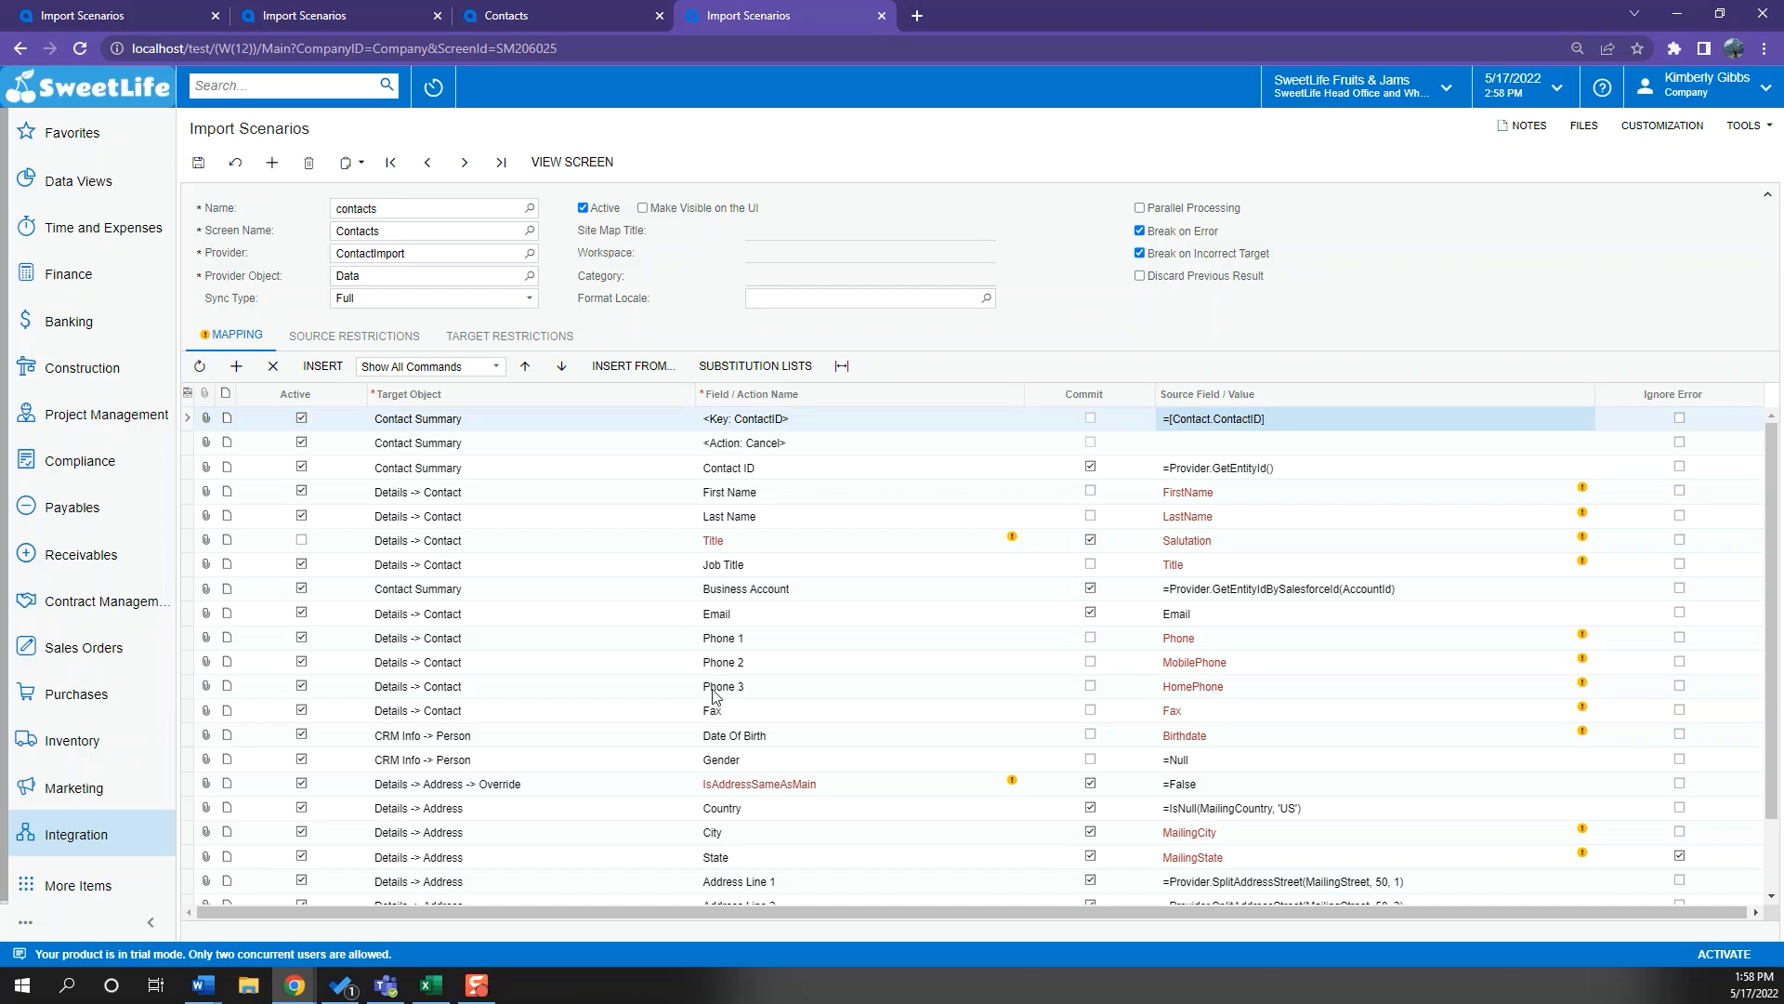
{"action": "left_click", "coordinate": [769, 468]}
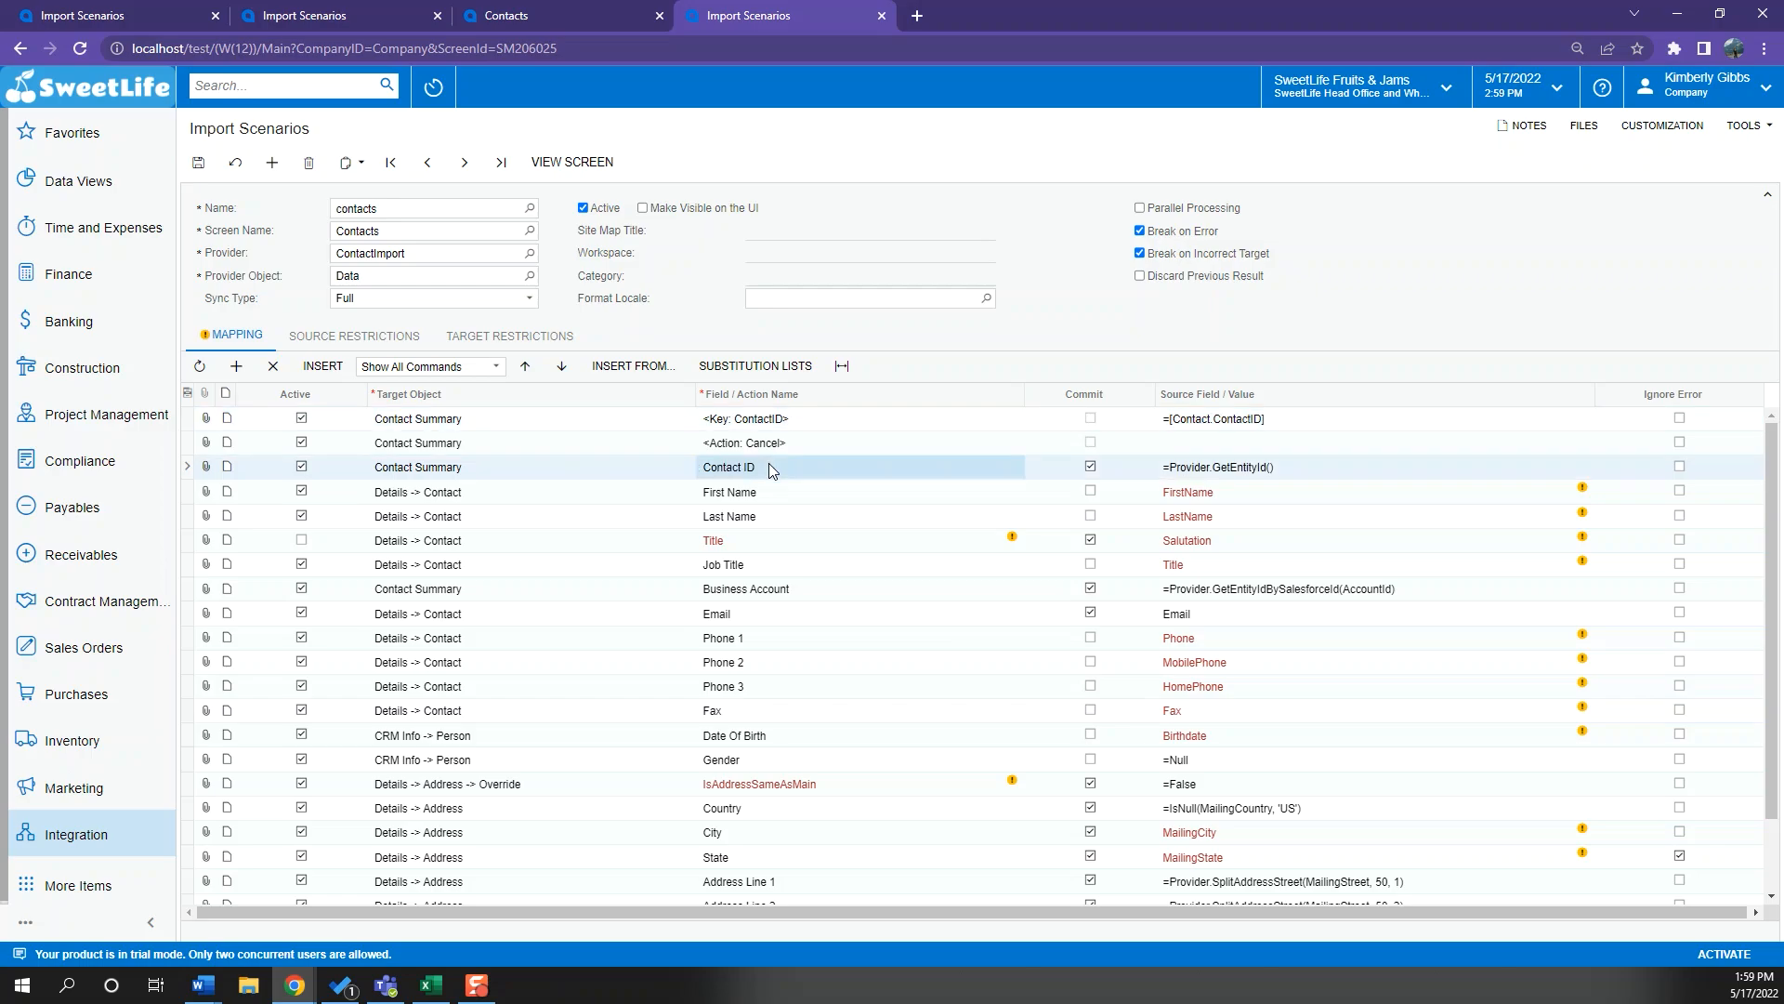
{"action": "left_click", "coordinate": [769, 497]}
{"action": "left_click", "coordinate": [762, 518]}
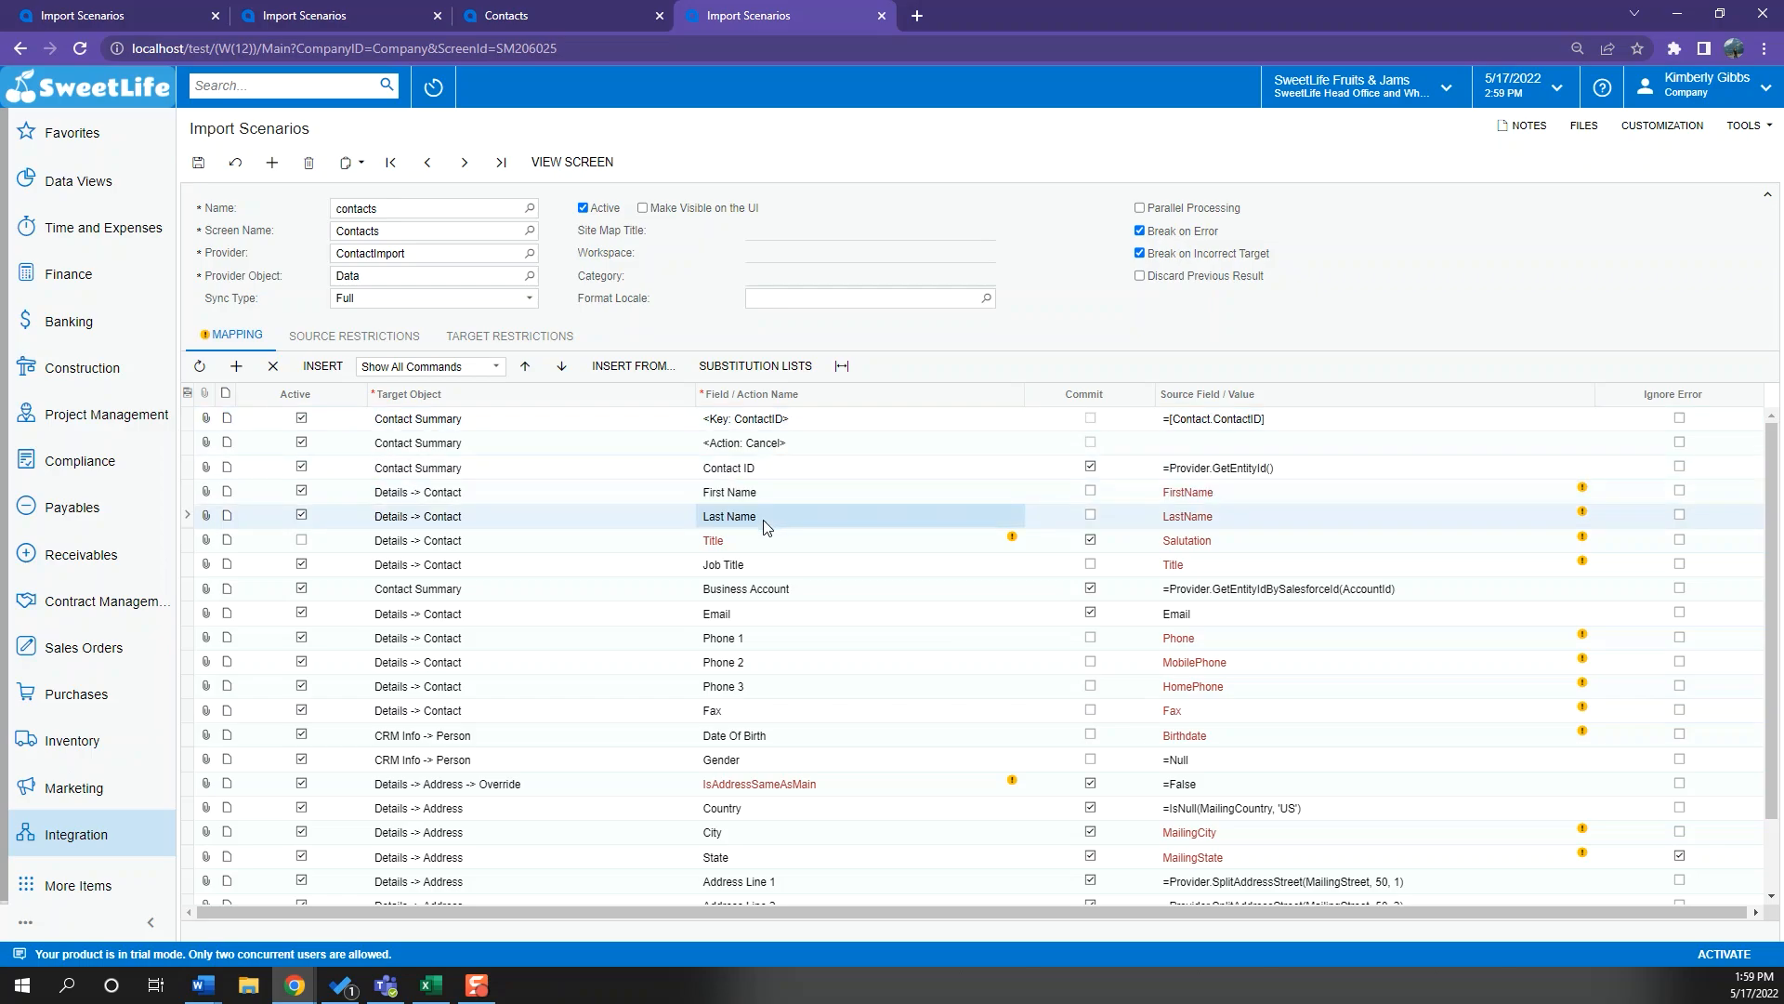
{"action": "left_click", "coordinate": [758, 544]}
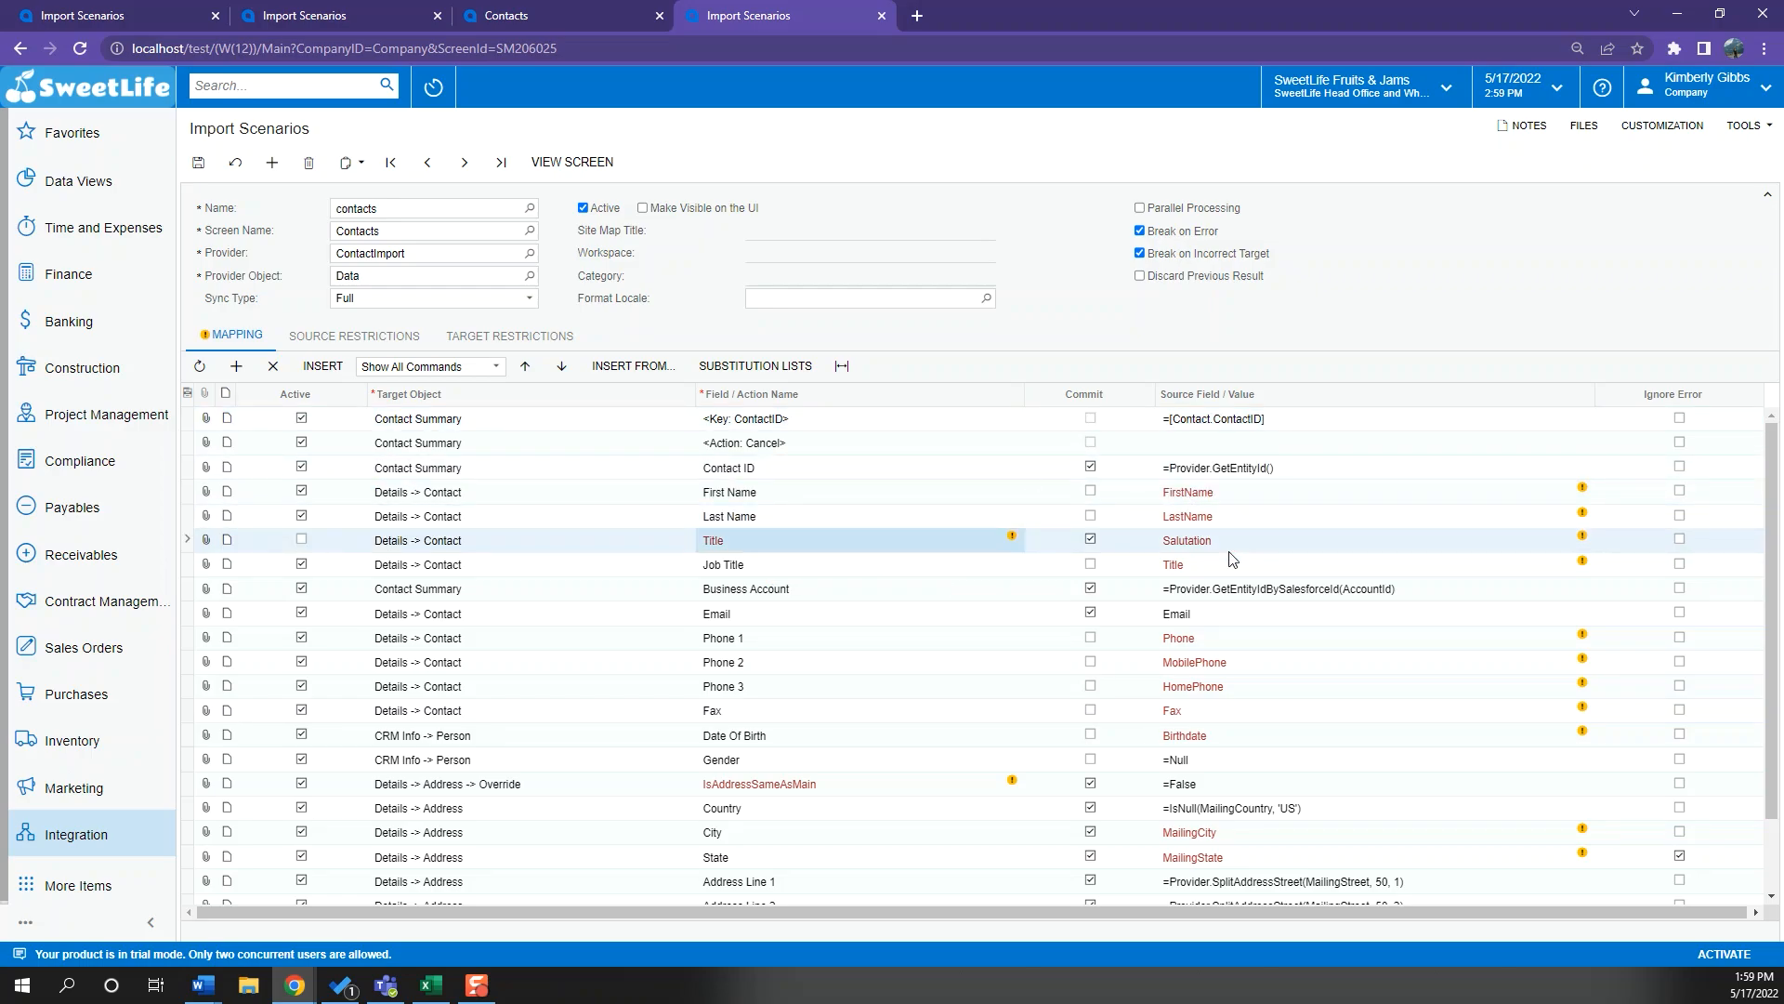
{"action": "scroll", "coordinate": [898, 607], "scroll_direction": "down", "scroll_amount": 1}
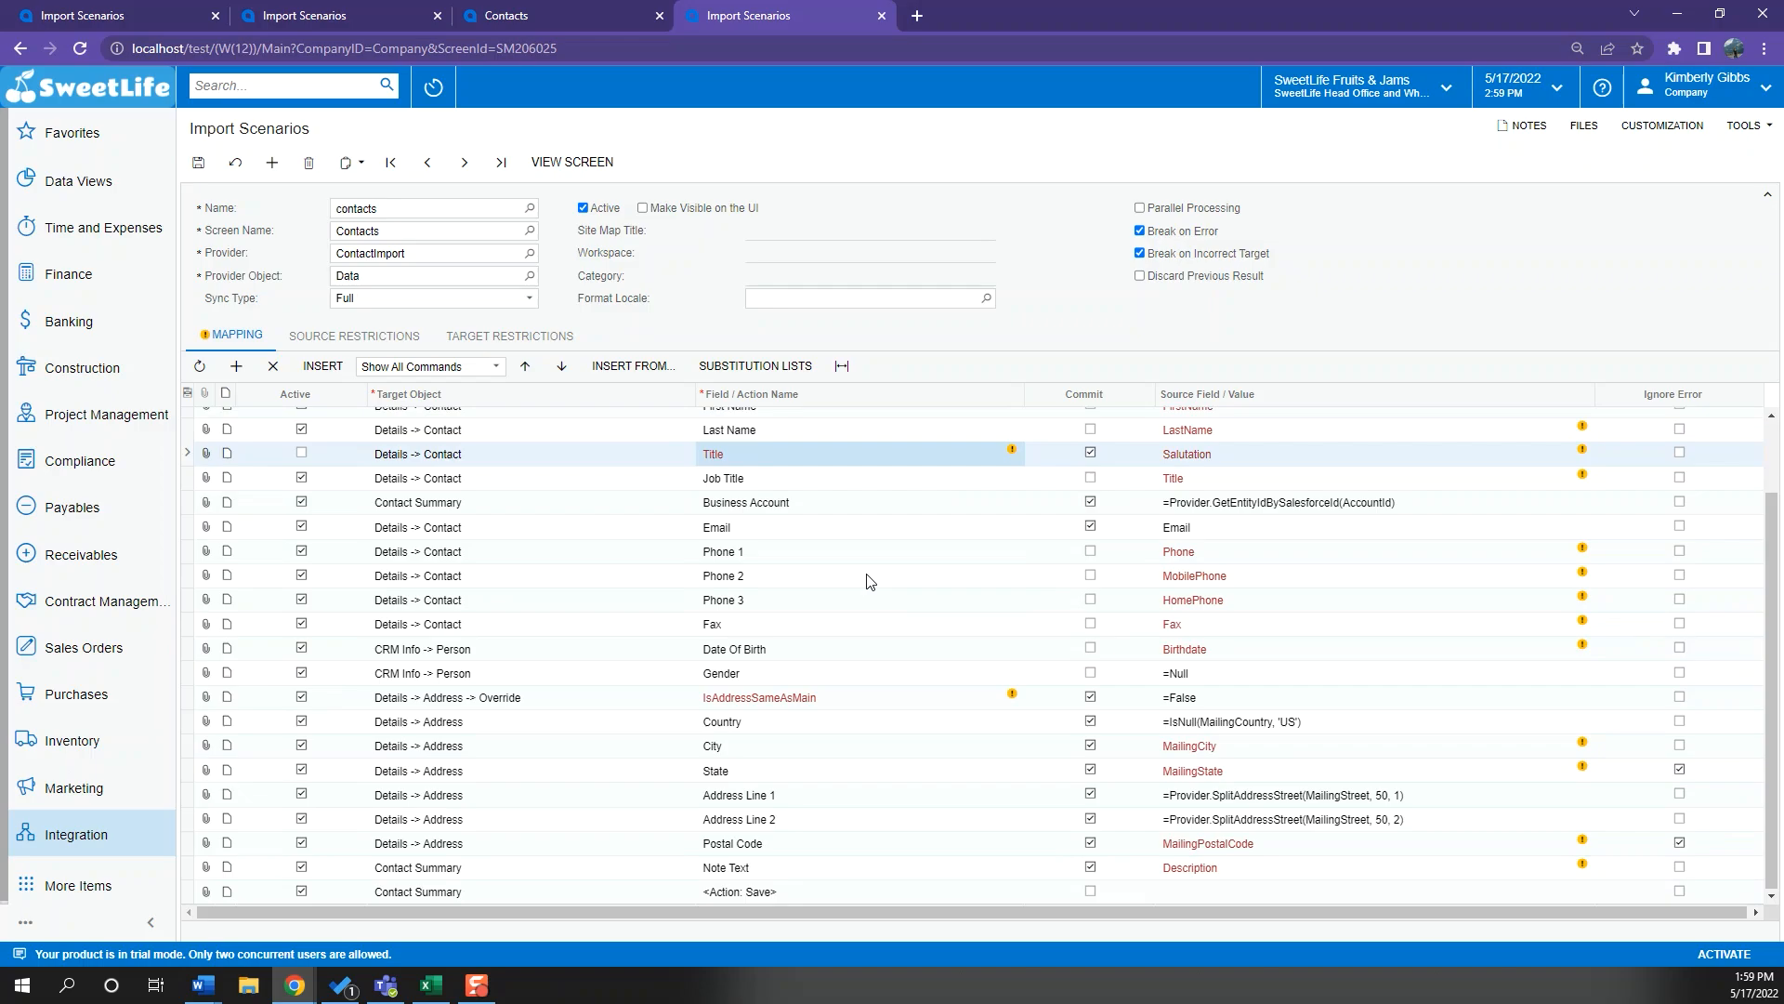
Delete the Phone 2, Phone 3, Date Of Birth, Gender, Fax and IsAddressSameAsMain mapping rows
{"action": "left_click", "coordinate": [865, 567]}
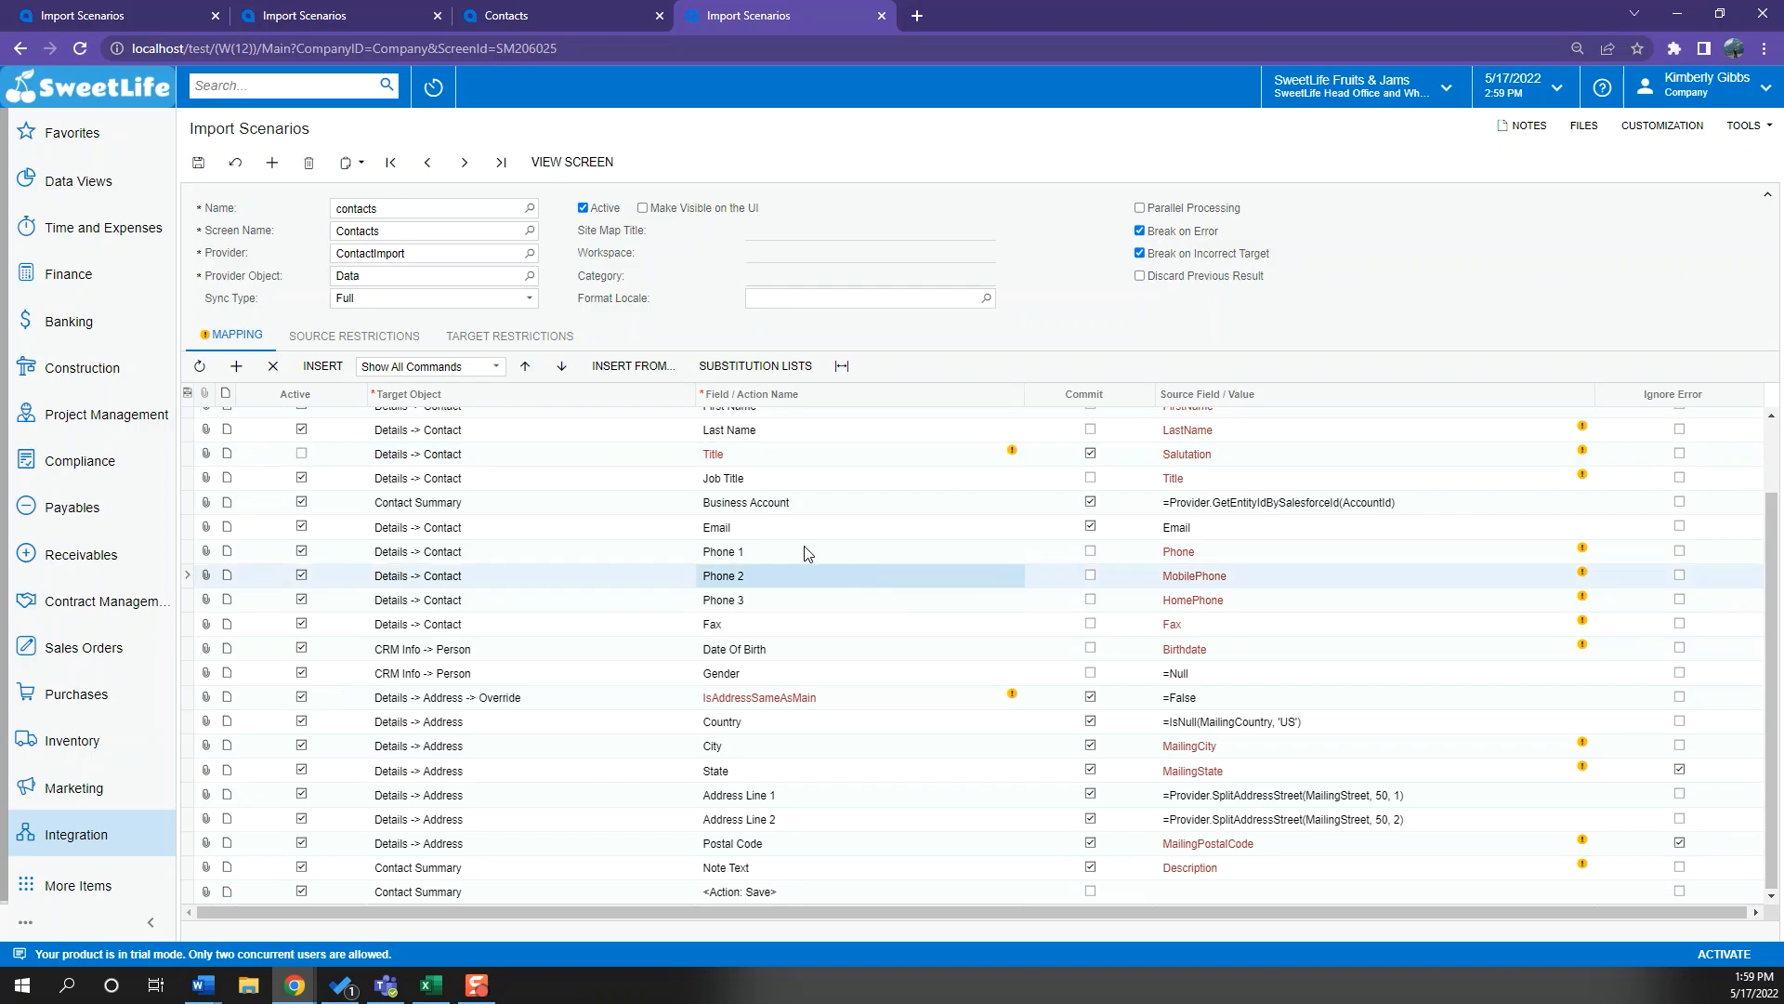
{"action": "left_click", "coordinate": [778, 548]}
{"action": "left_click", "coordinate": [785, 580]}
{"action": "left_click", "coordinate": [274, 365]}
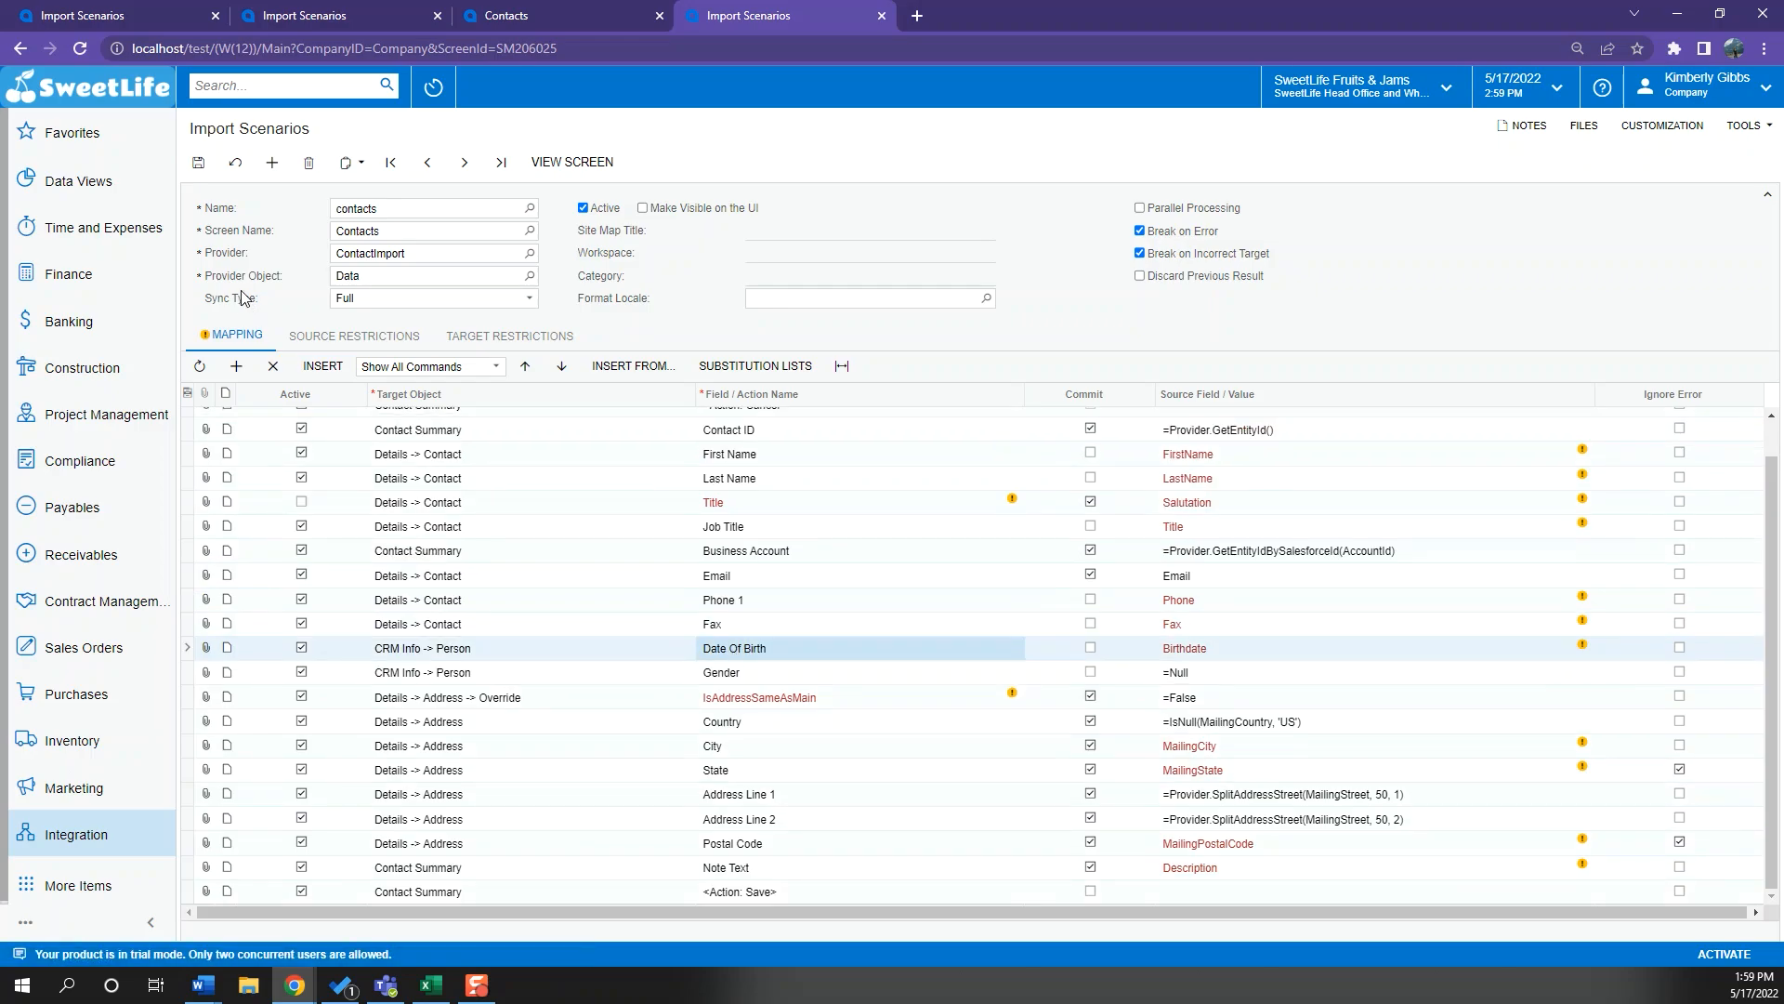
{"action": "left_click", "coordinate": [272, 366]}
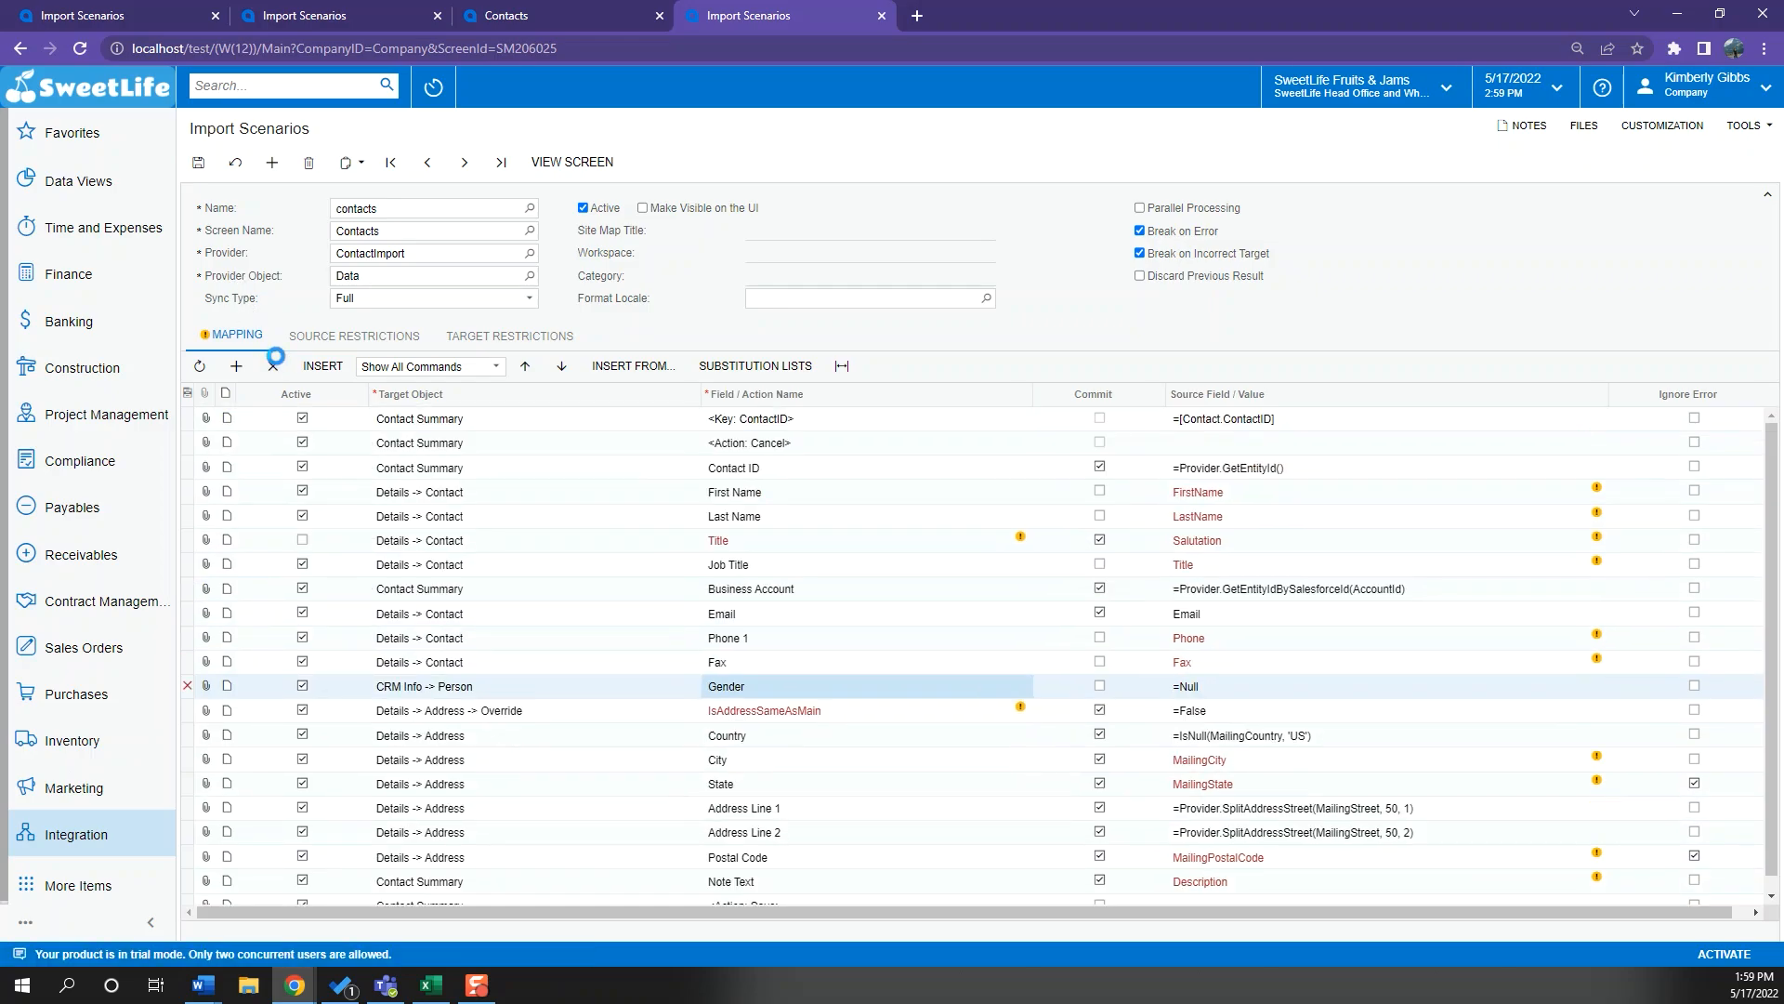
{"action": "left_click", "coordinate": [272, 364]}
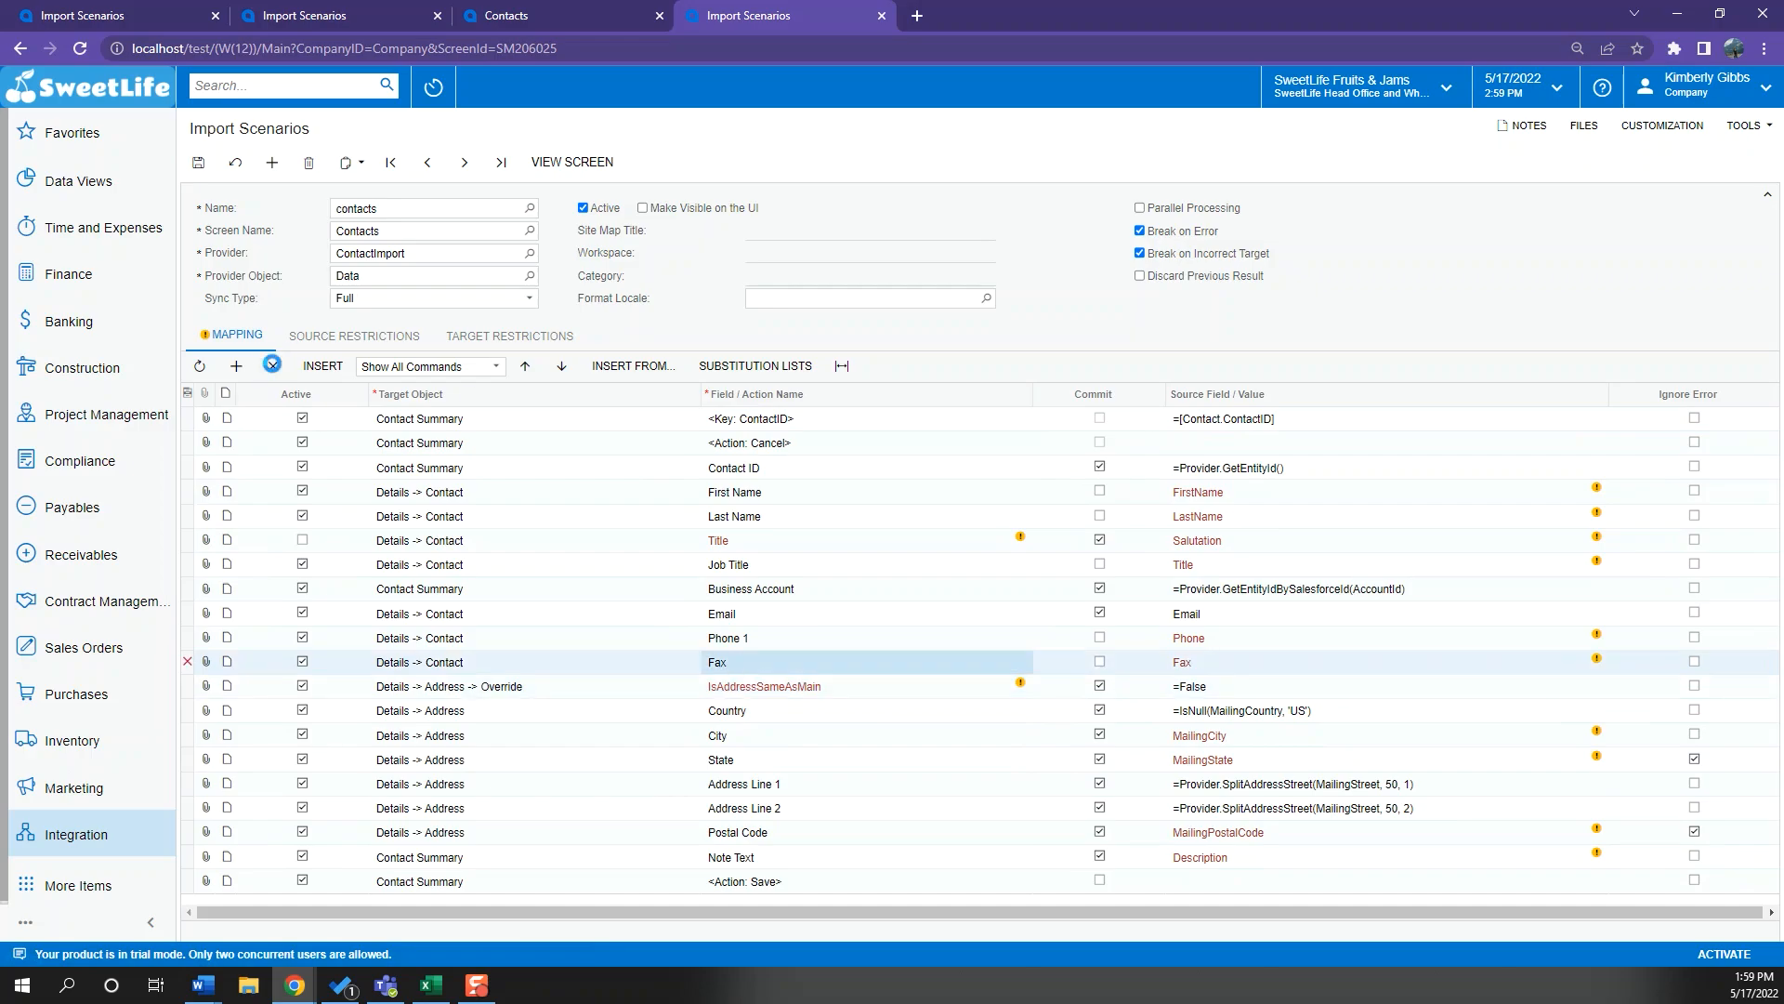
{"action": "left_click", "coordinate": [269, 366]}
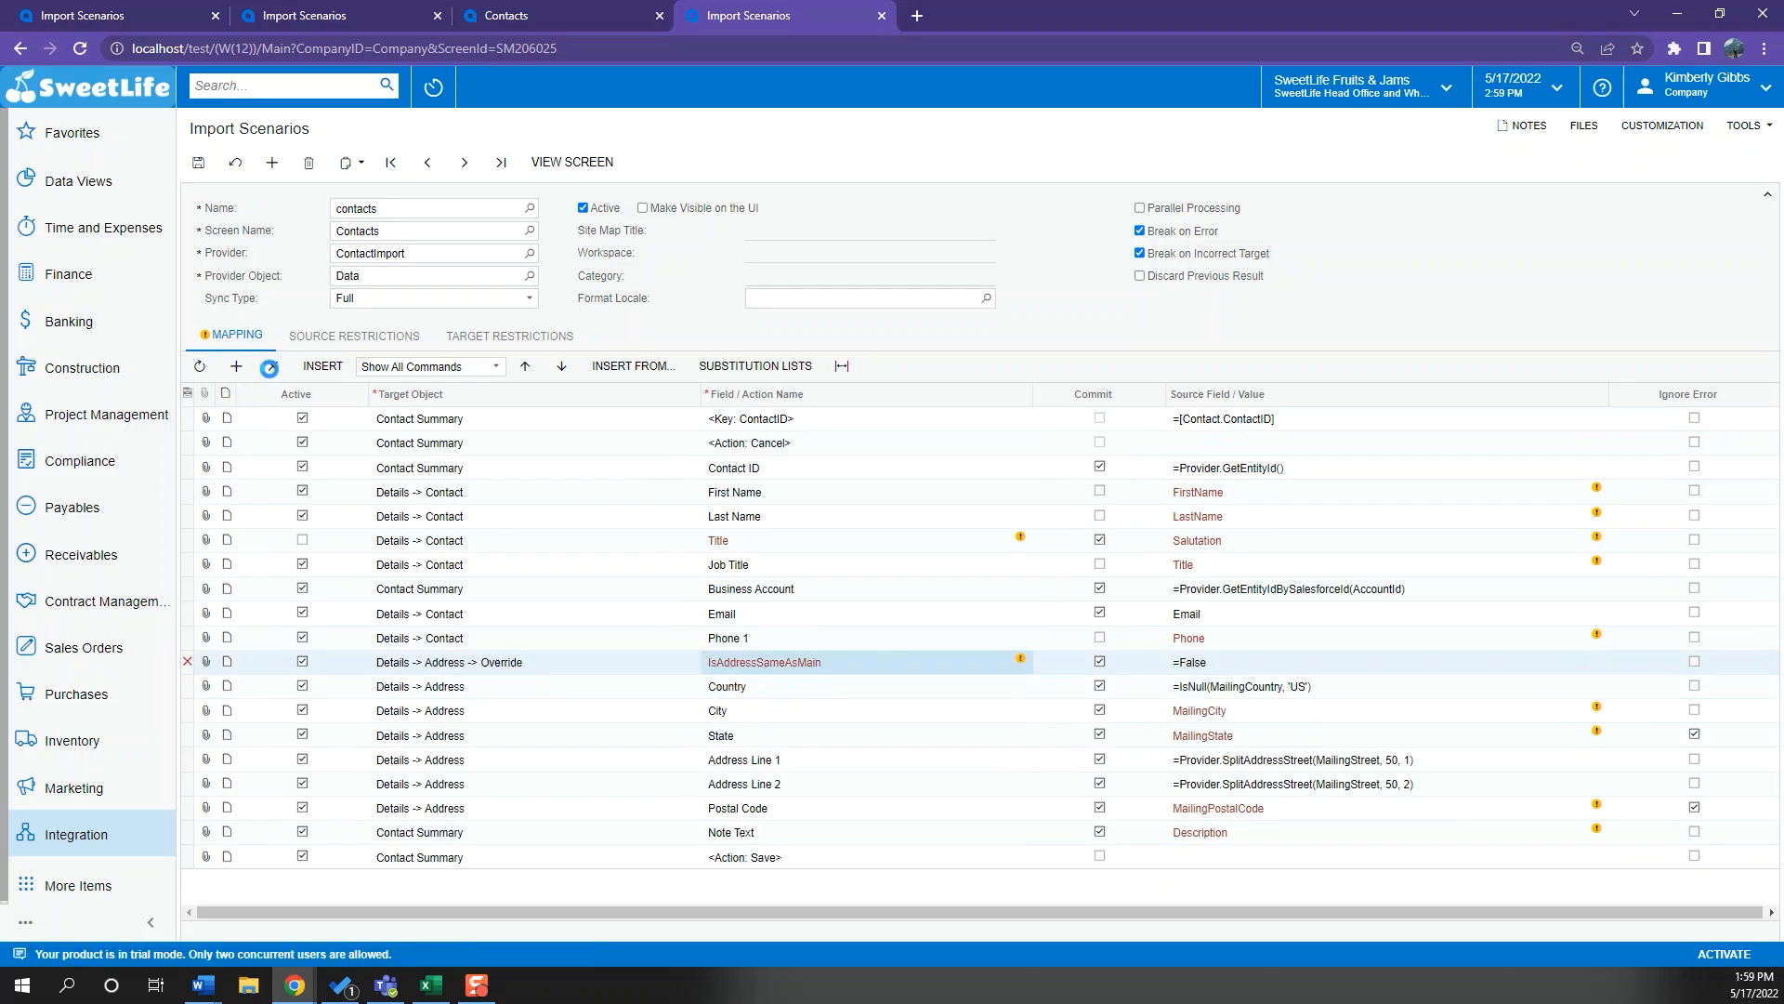
{"action": "left_click", "coordinate": [749, 688]}
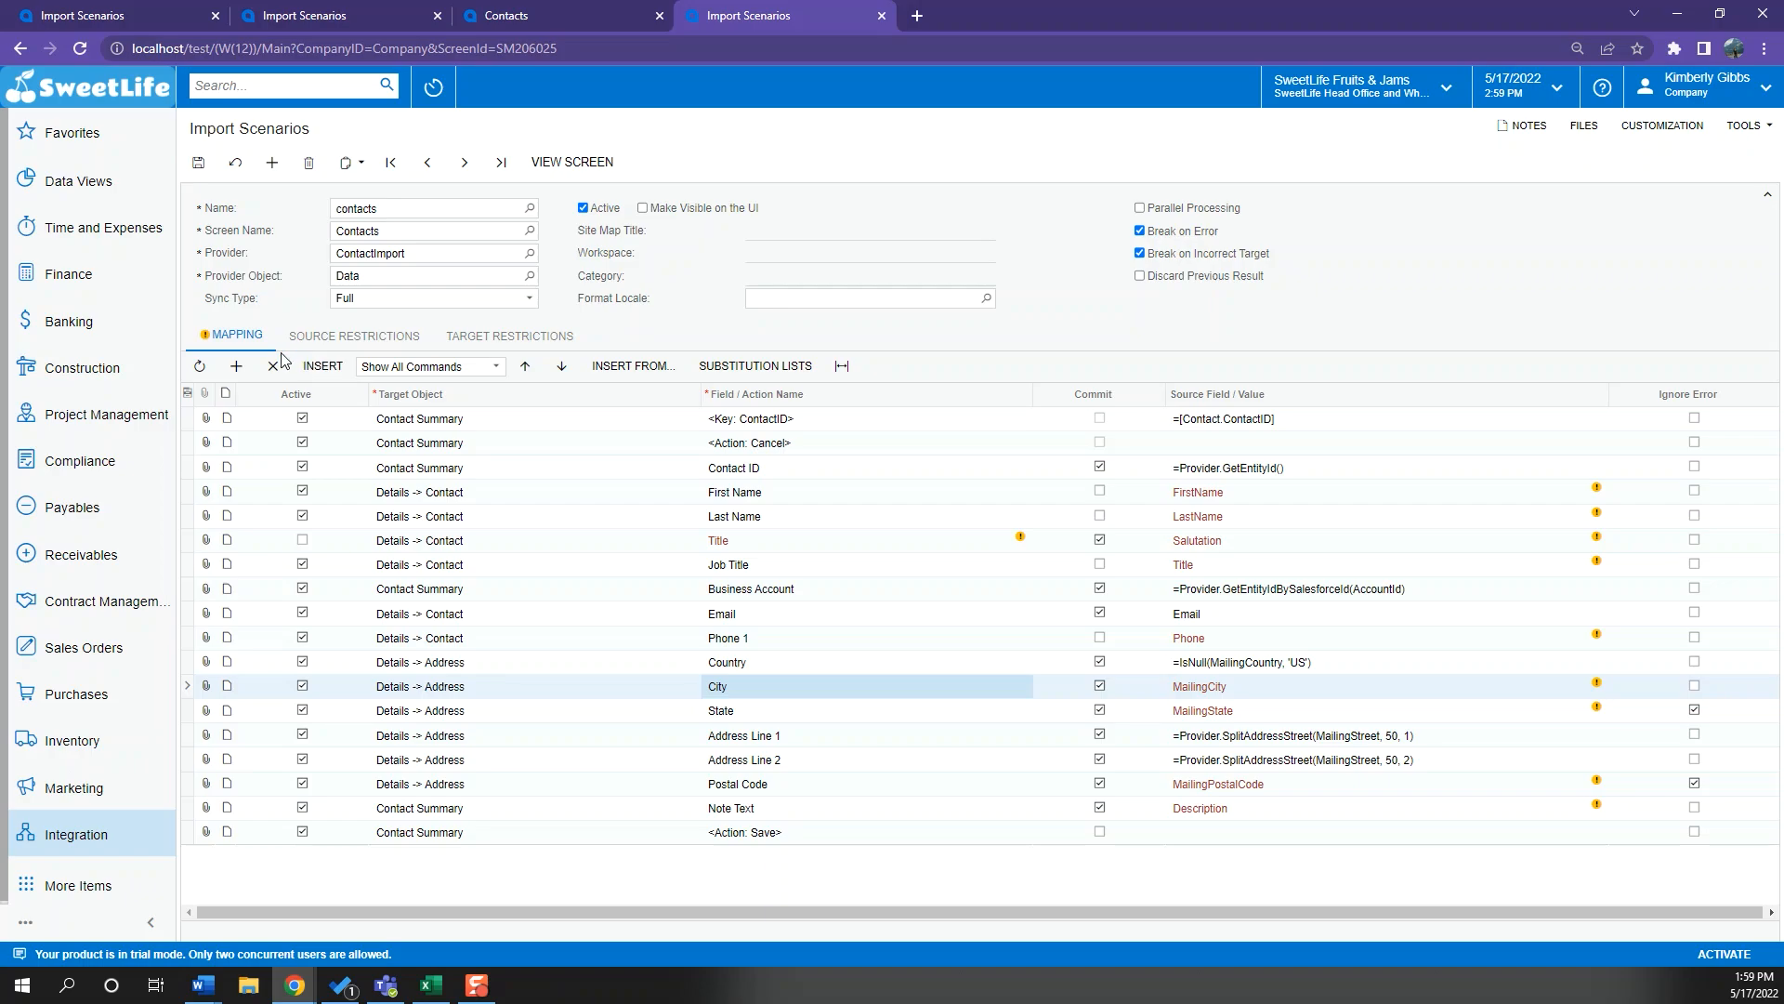
{"action": "left_click", "coordinate": [290, 394]}
{"action": "left_click", "coordinate": [615, 656]}
{"action": "left_click", "coordinate": [747, 734]}
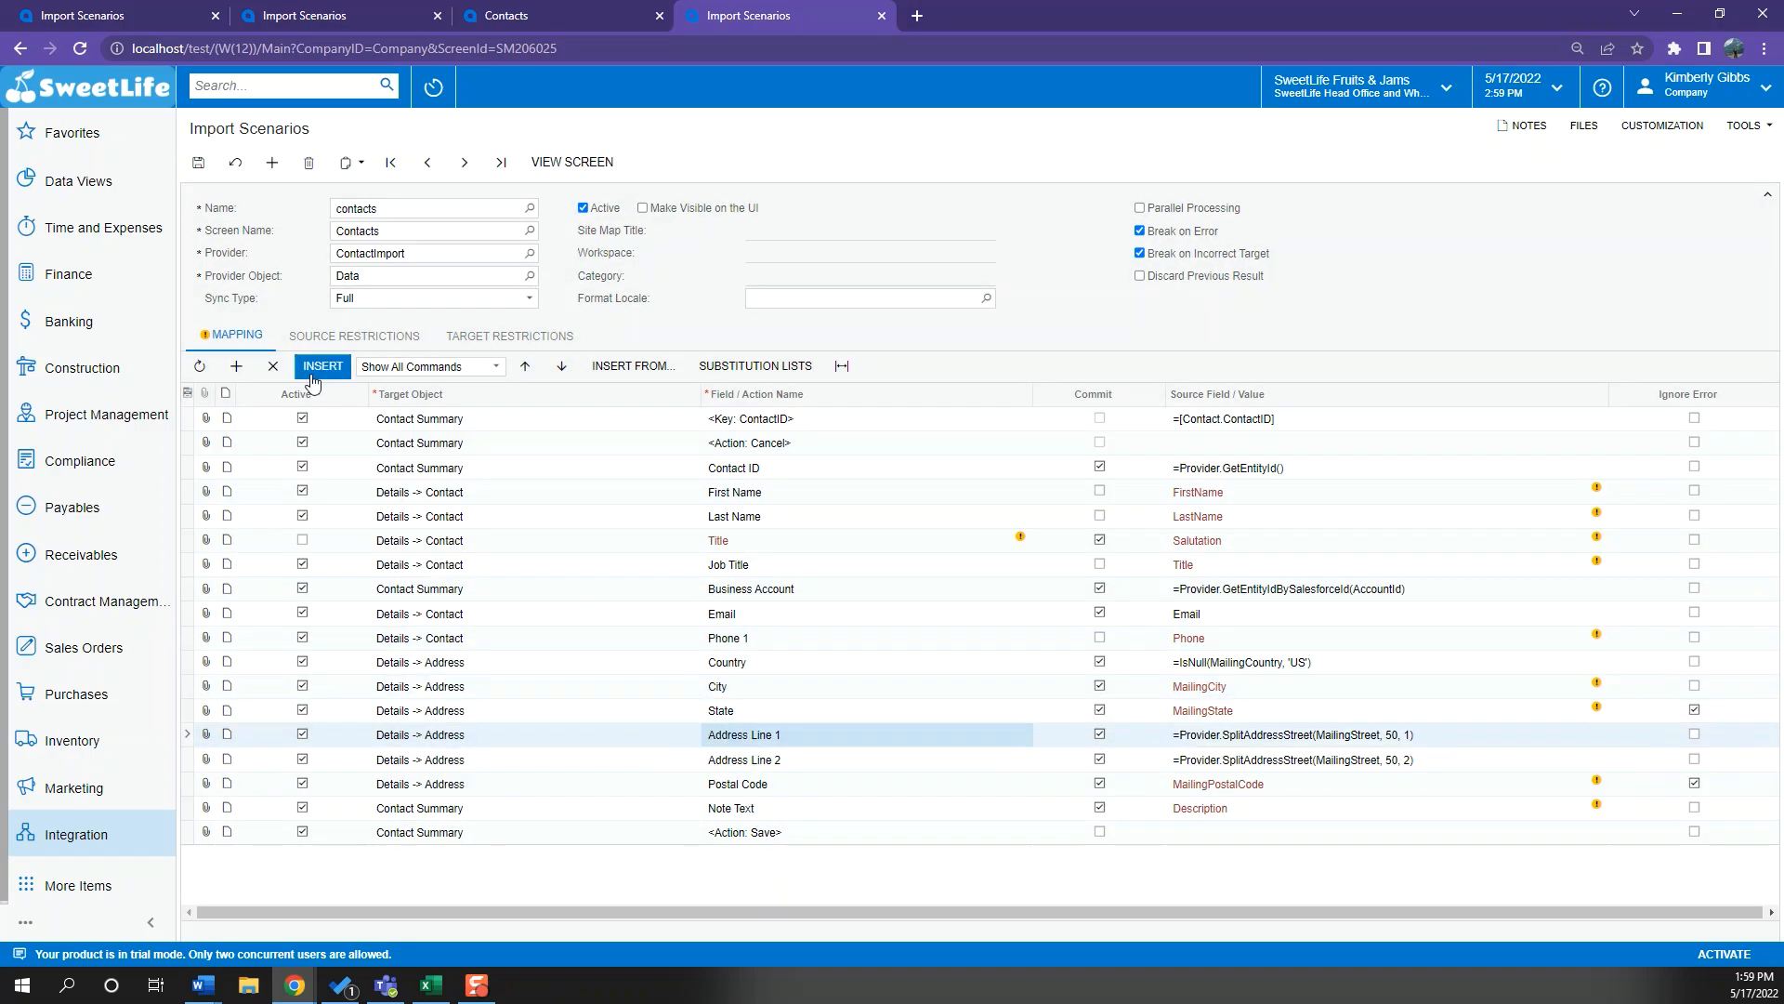
Add a Contact Summary mapping row and set its field to Contact ID -> Job Title
{"action": "left_click", "coordinate": [236, 365]}
{"action": "left_click", "coordinate": [505, 858]}
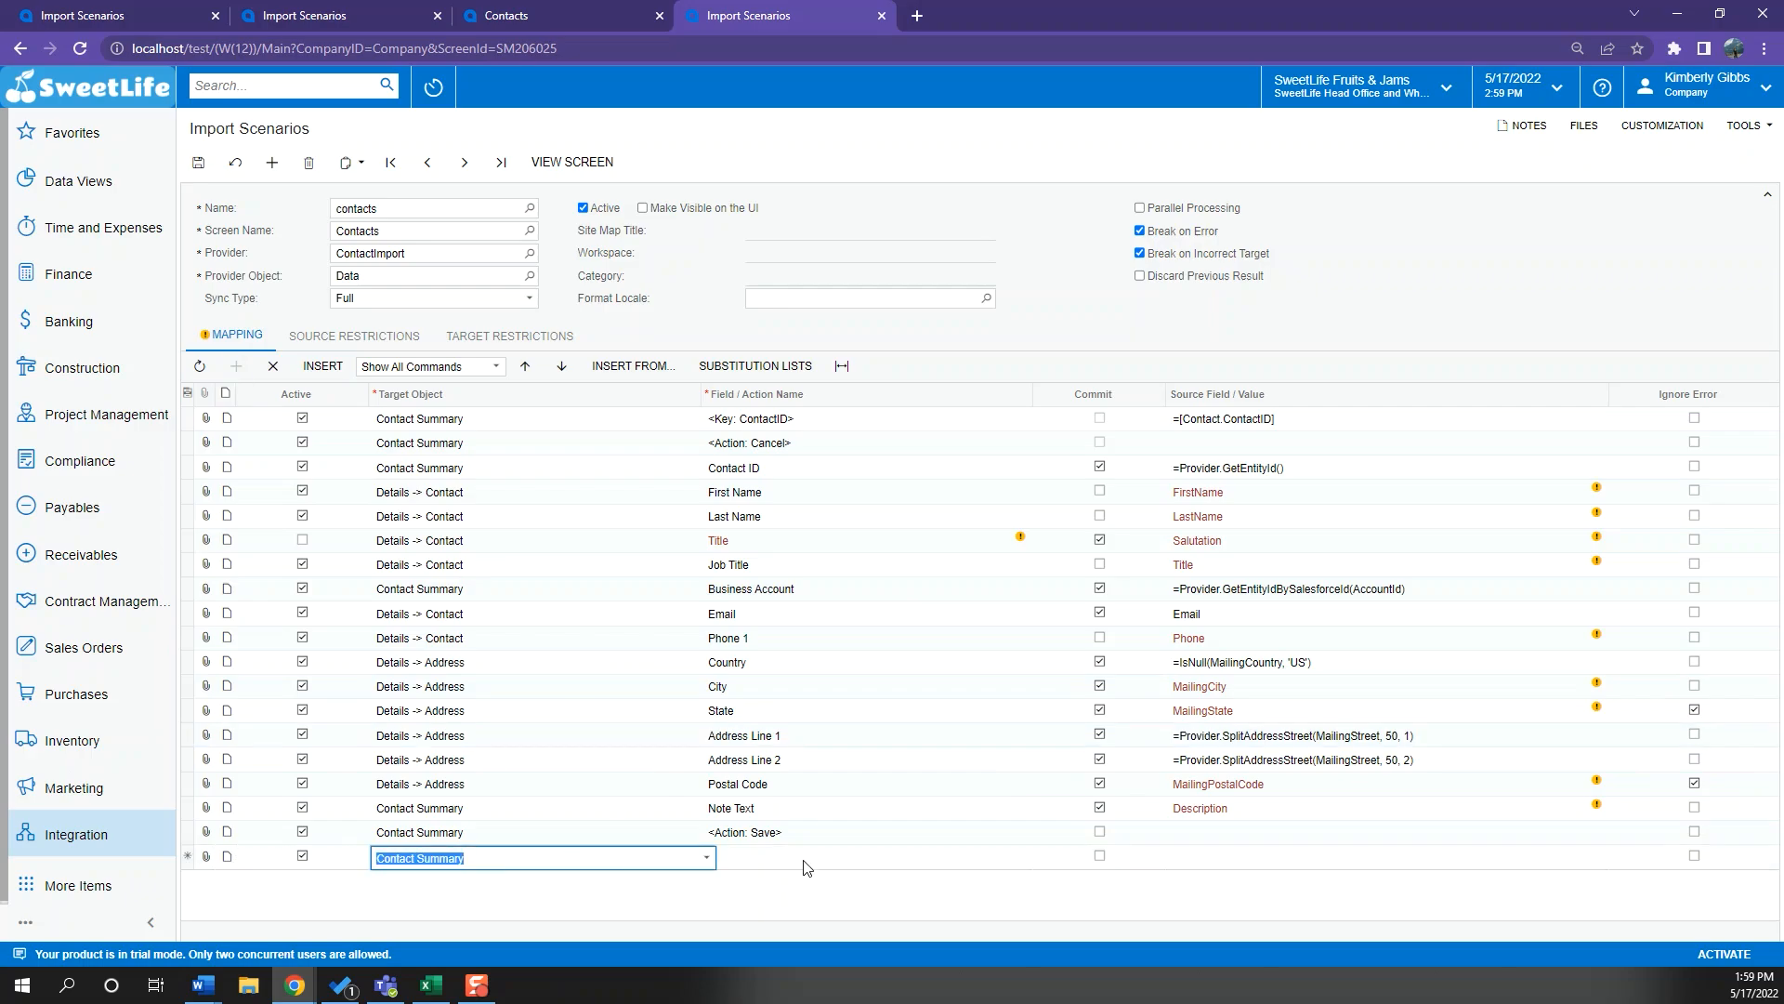
{"action": "left_click", "coordinate": [805, 860]}
{"action": "scroll", "coordinate": [853, 805], "scroll_direction": "down", "scroll_amount": 2}
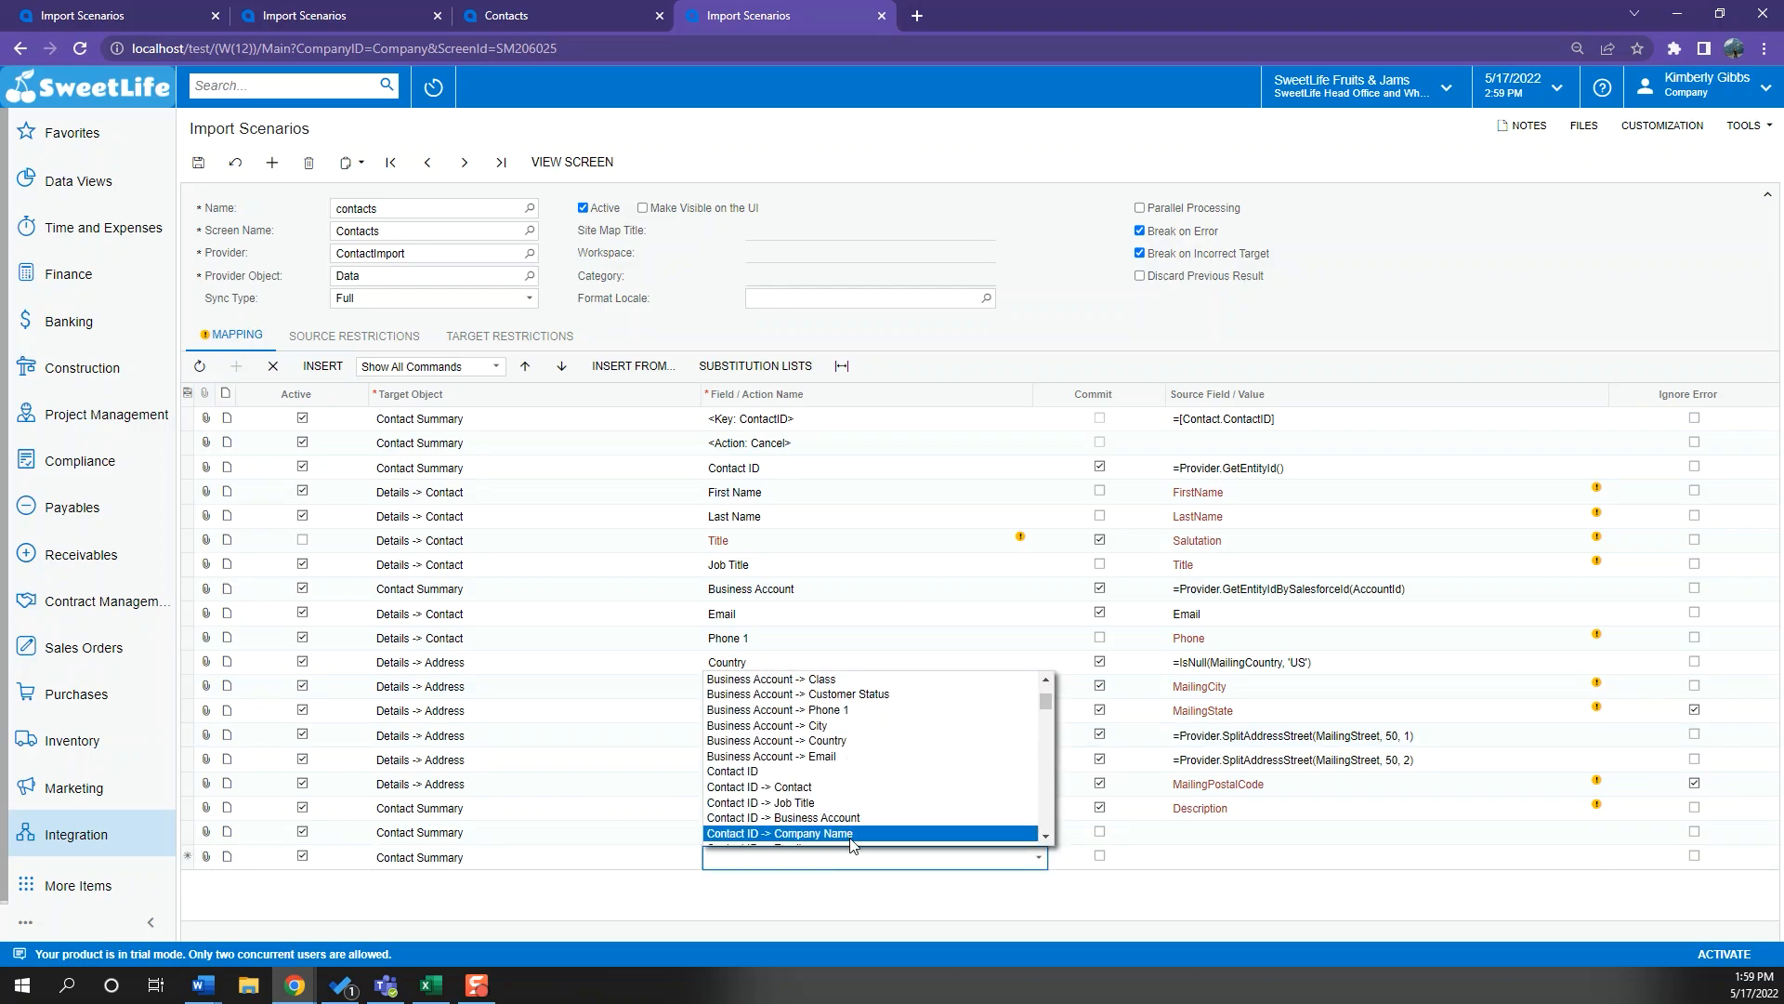
{"action": "scroll", "coordinate": [856, 802], "scroll_direction": "down", "scroll_amount": 2}
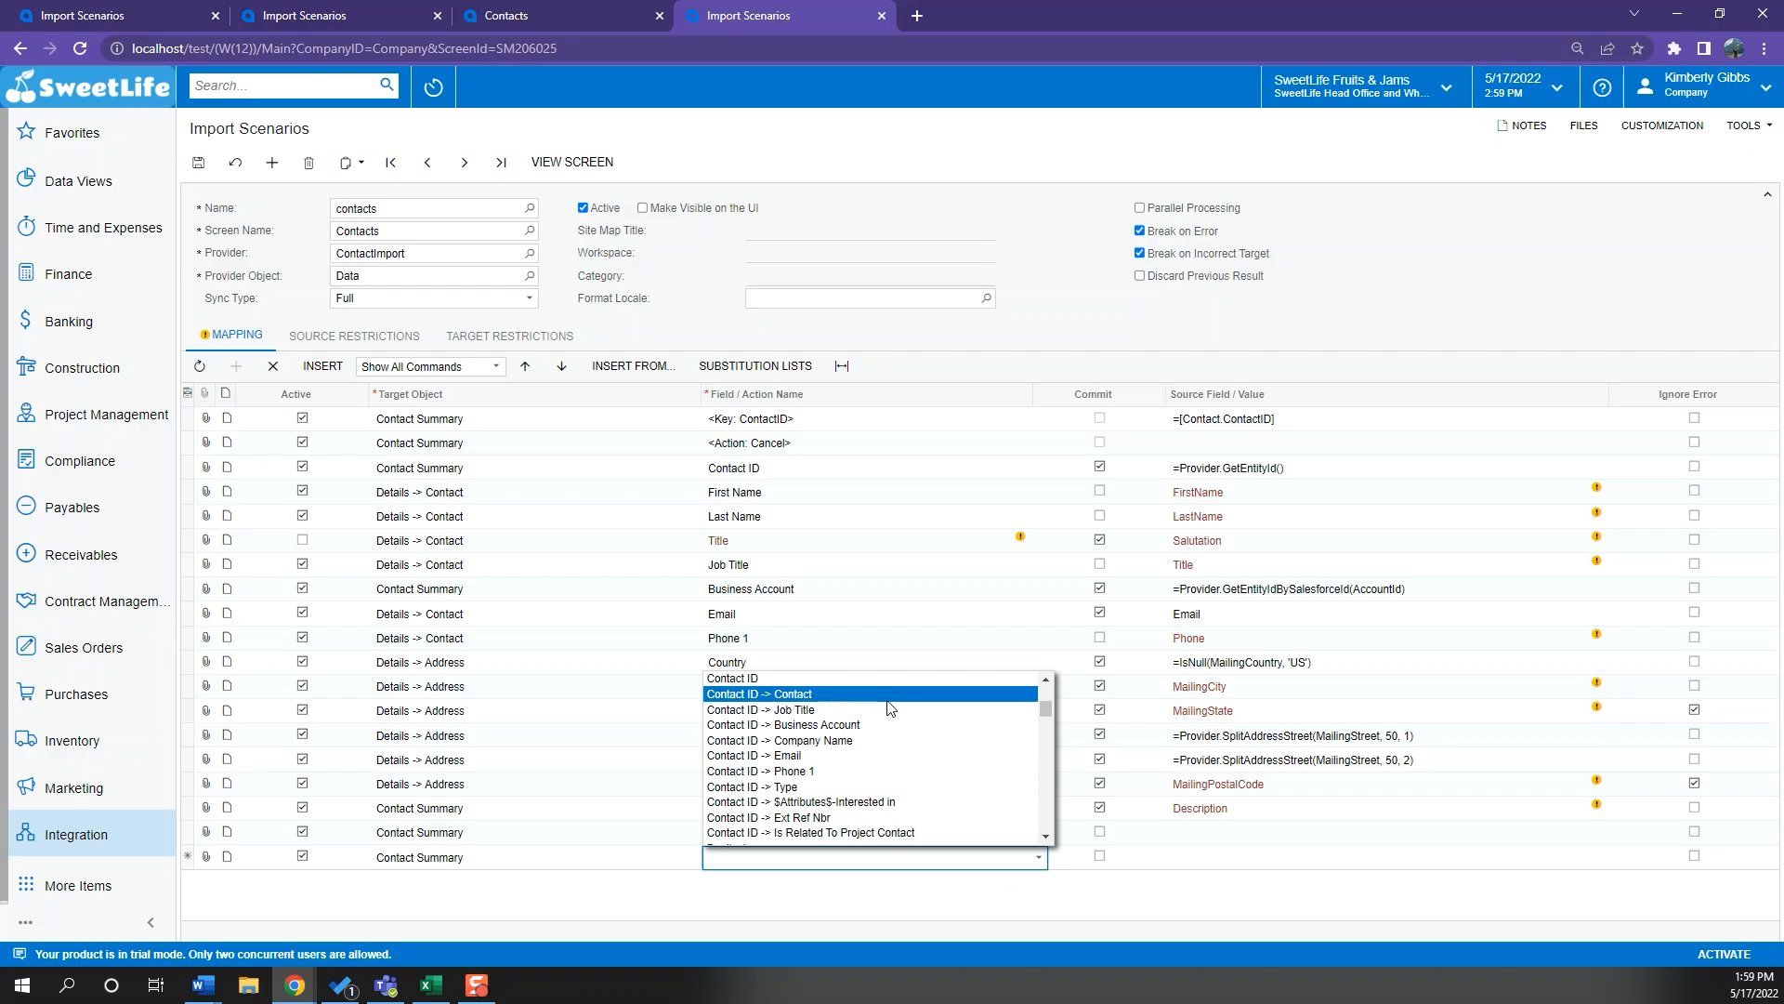
{"action": "left_click", "coordinate": [885, 711]}
Change the new Contact Summary row's field to Contact ID -> Company Name
{"action": "left_click", "coordinate": [838, 856]}
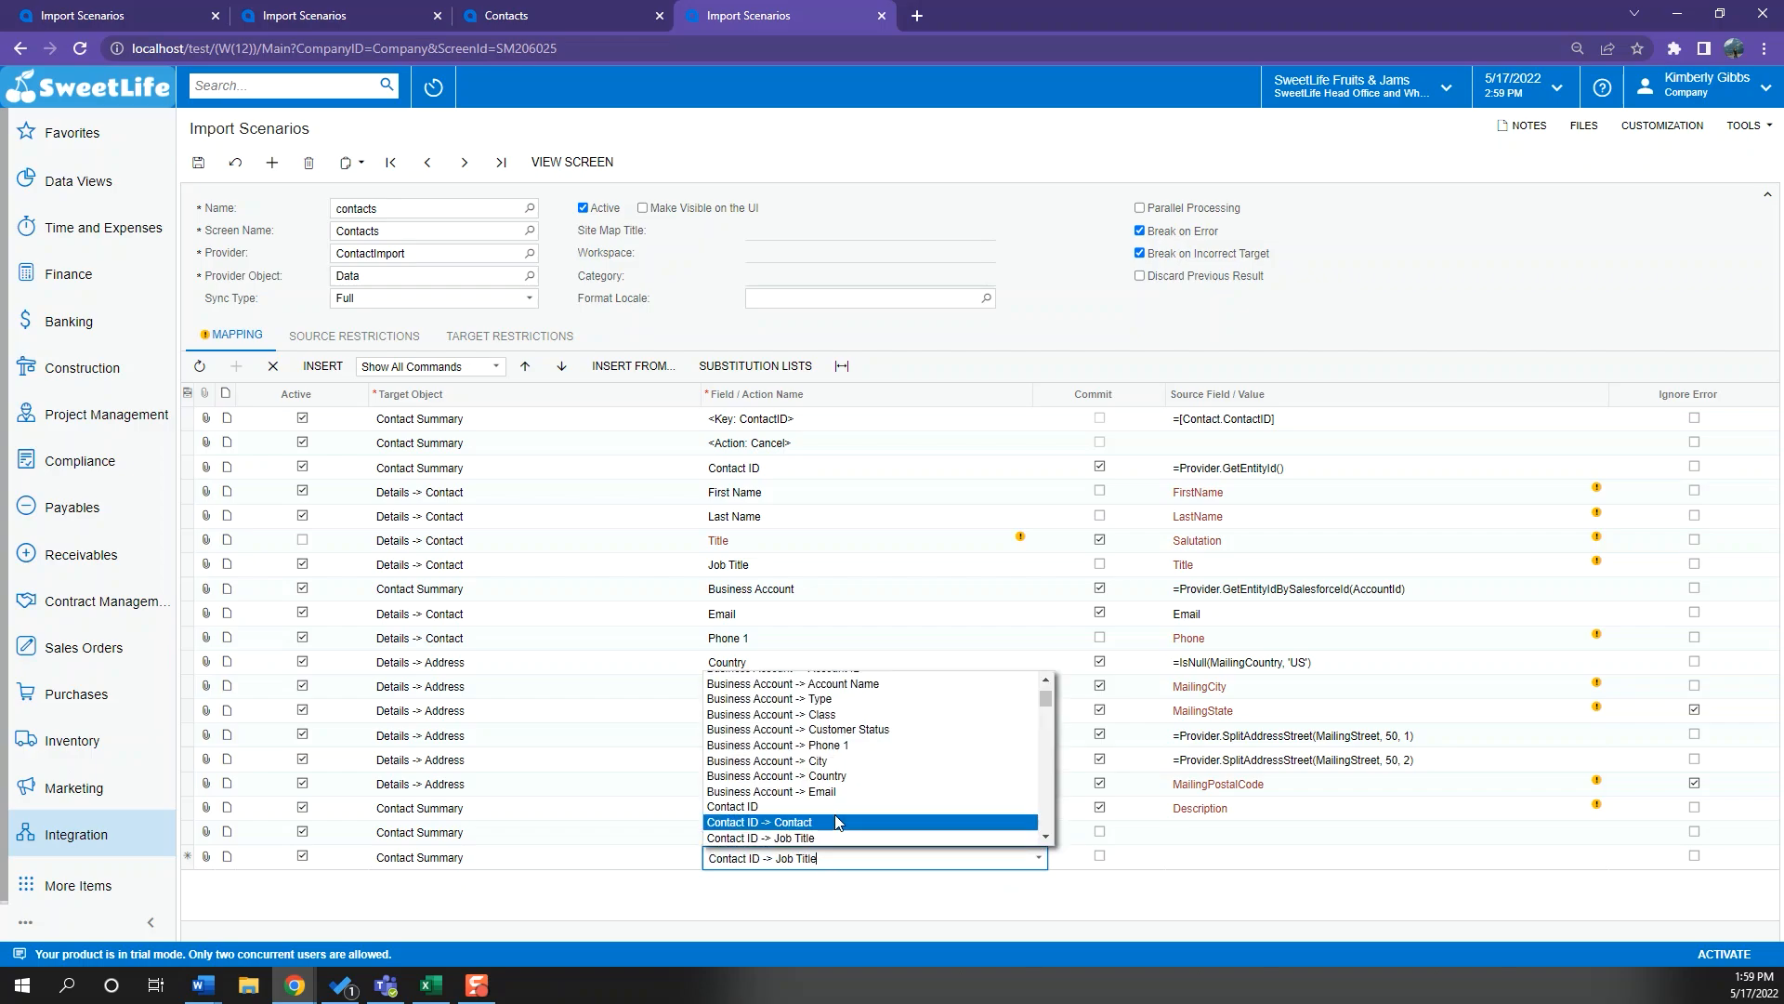
{"action": "scroll", "coordinate": [837, 799], "scroll_direction": "down", "scroll_amount": 2}
{"action": "scroll", "coordinate": [853, 769], "scroll_direction": "up", "scroll_amount": 2}
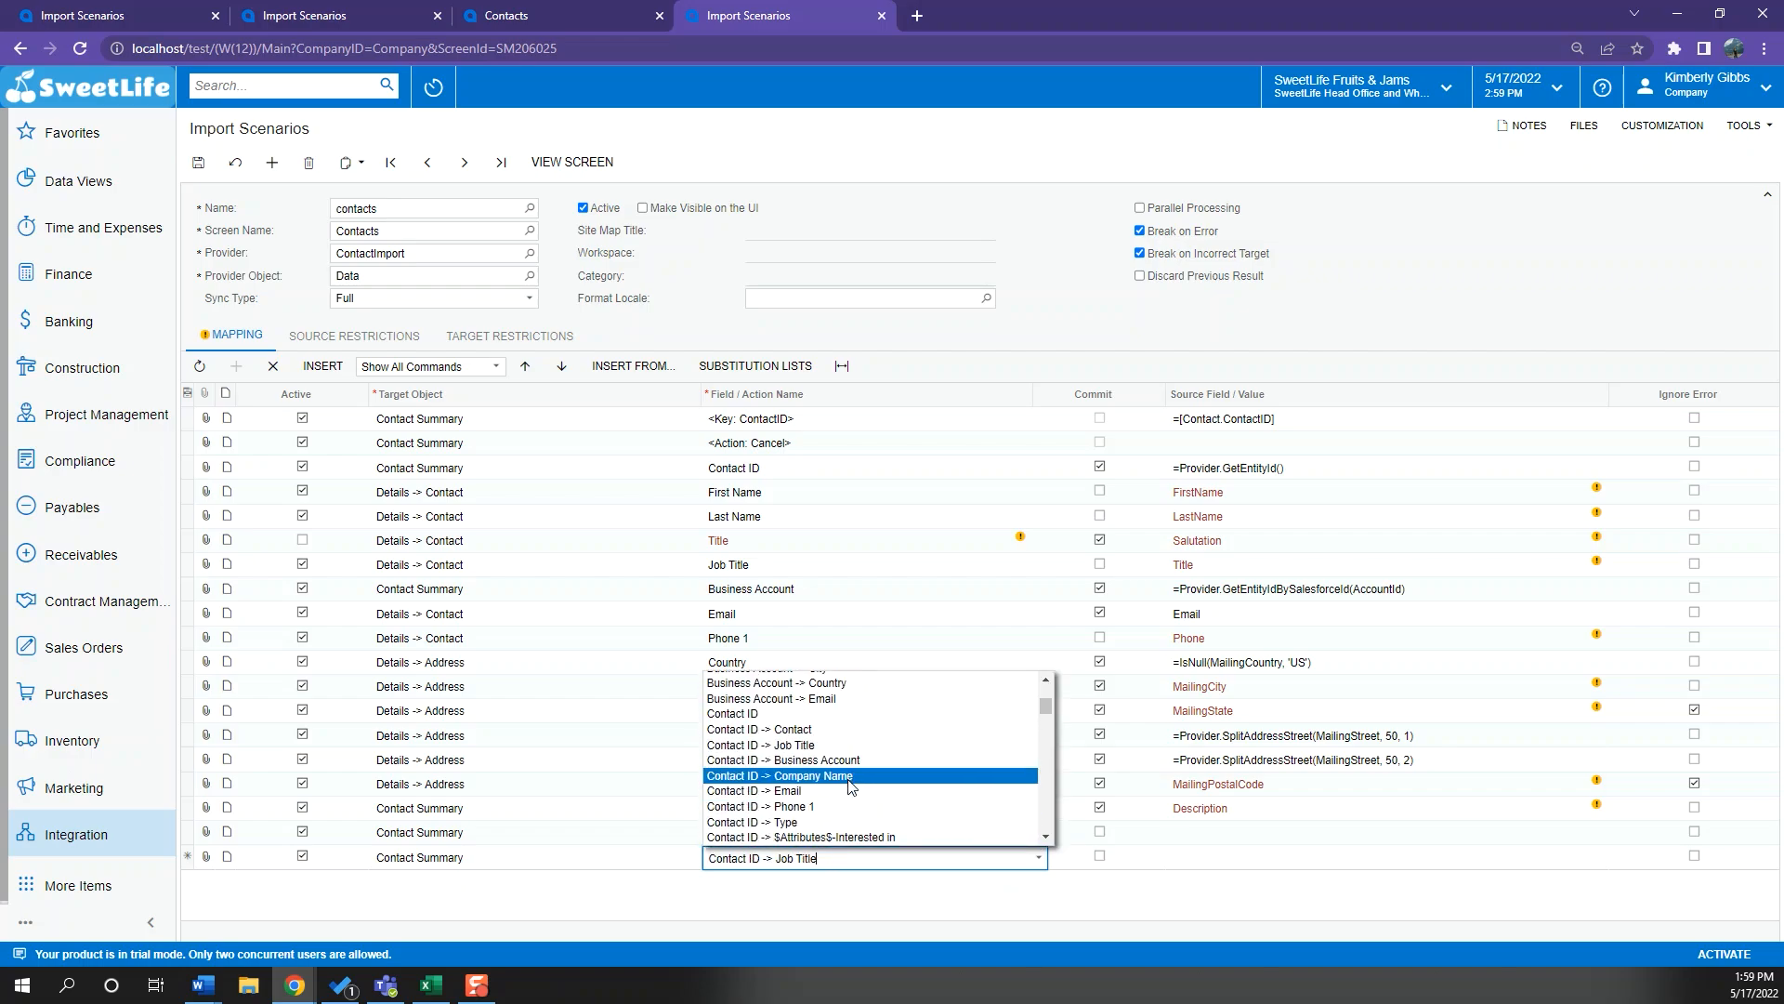
{"action": "left_click", "coordinate": [851, 782]}
{"action": "left_click", "coordinate": [837, 859]}
{"action": "scroll", "coordinate": [822, 703], "scroll_direction": "down", "scroll_amount": 2}
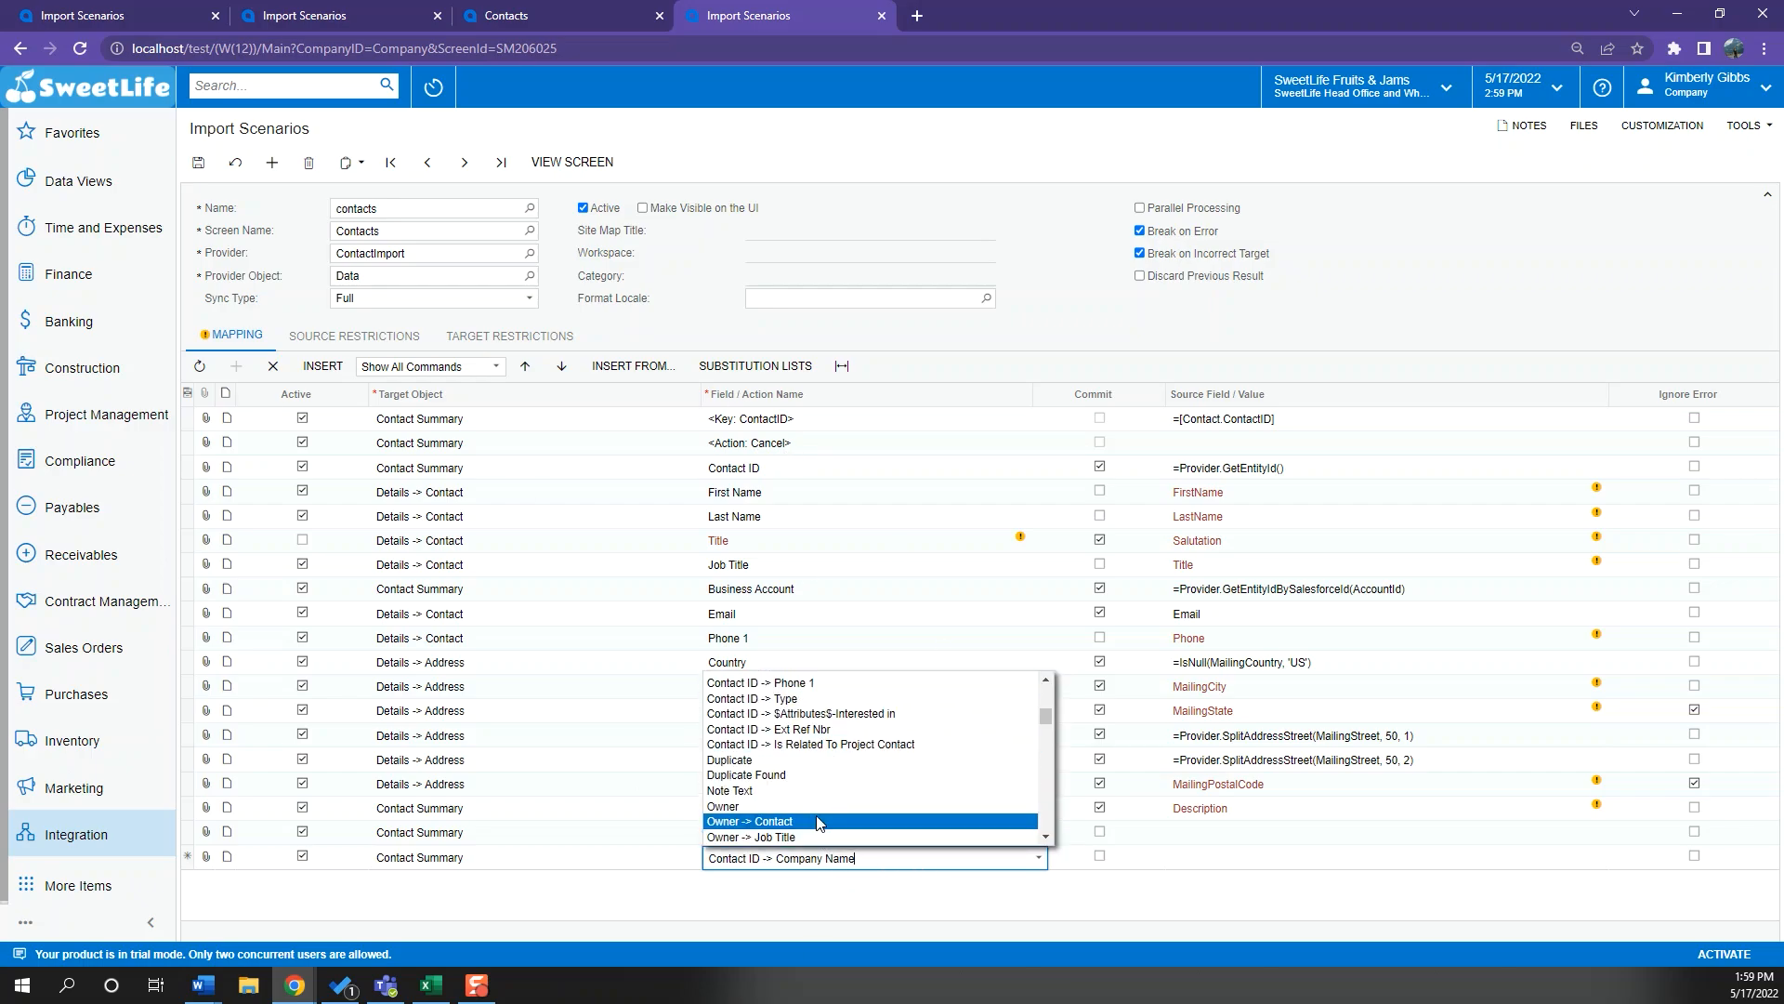
{"action": "left_click", "coordinate": [527, 548]}
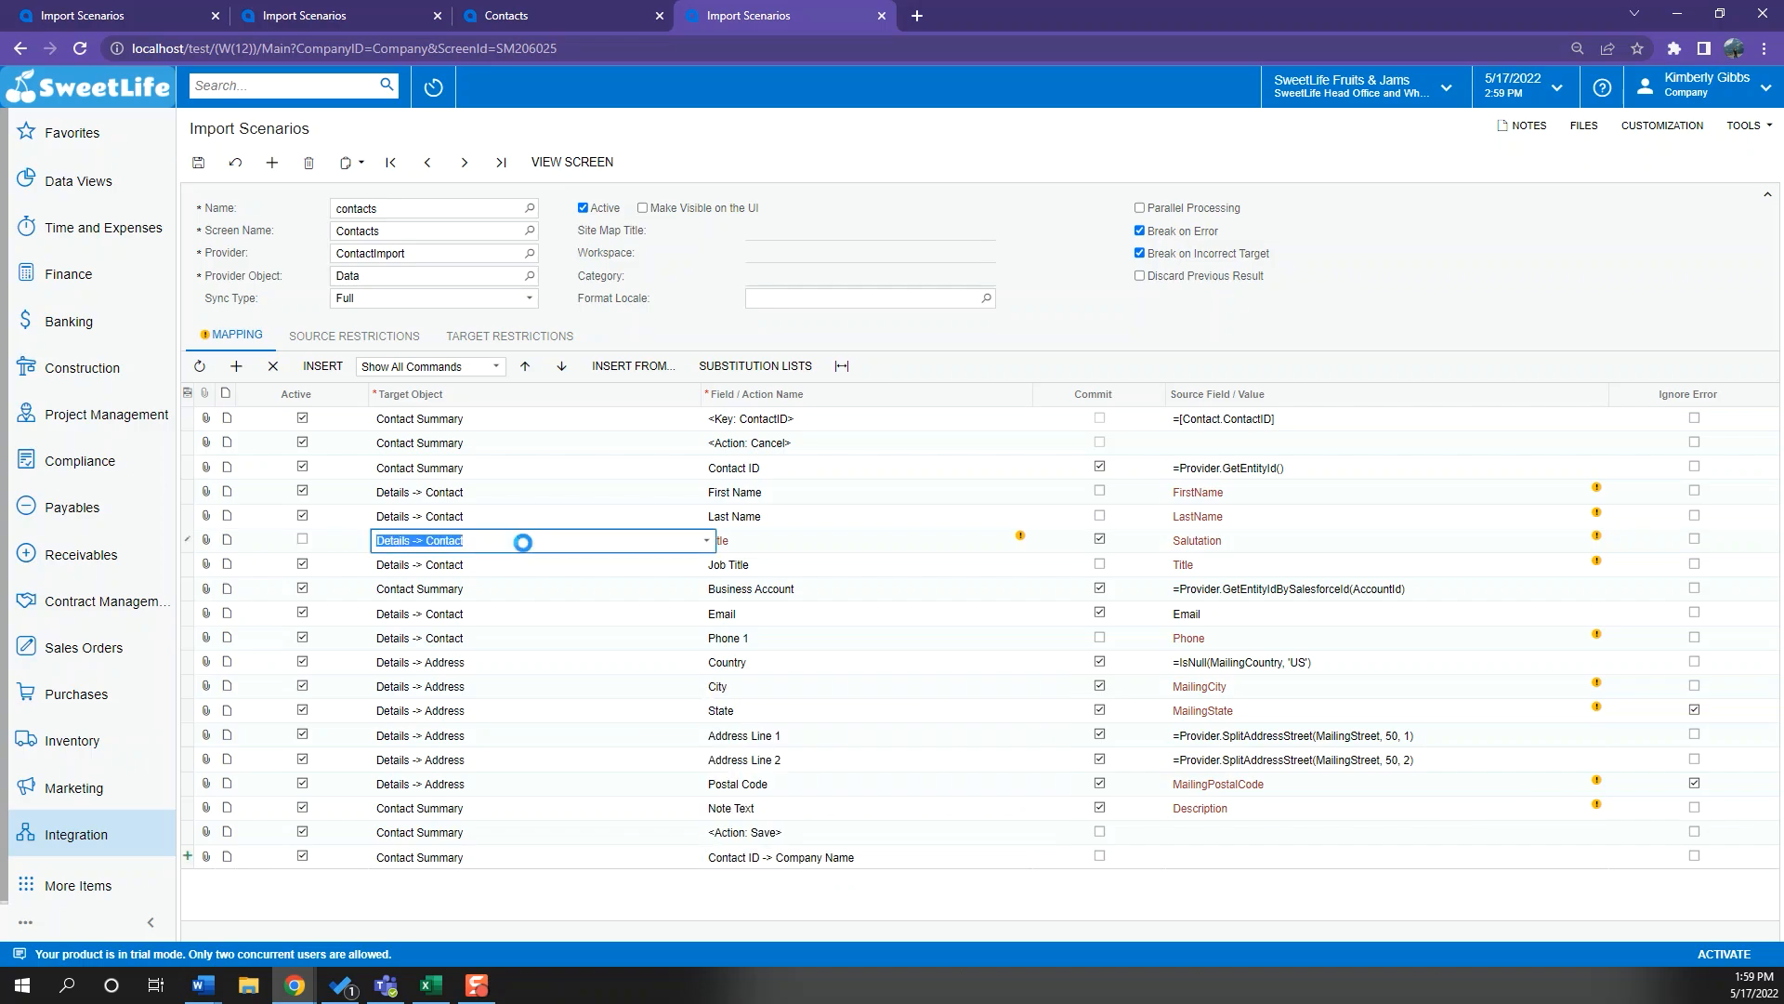
Examine the Contact ID, First Name and Job Title rows and the source fields available for Contact ID
{"action": "left_click", "coordinate": [912, 565]}
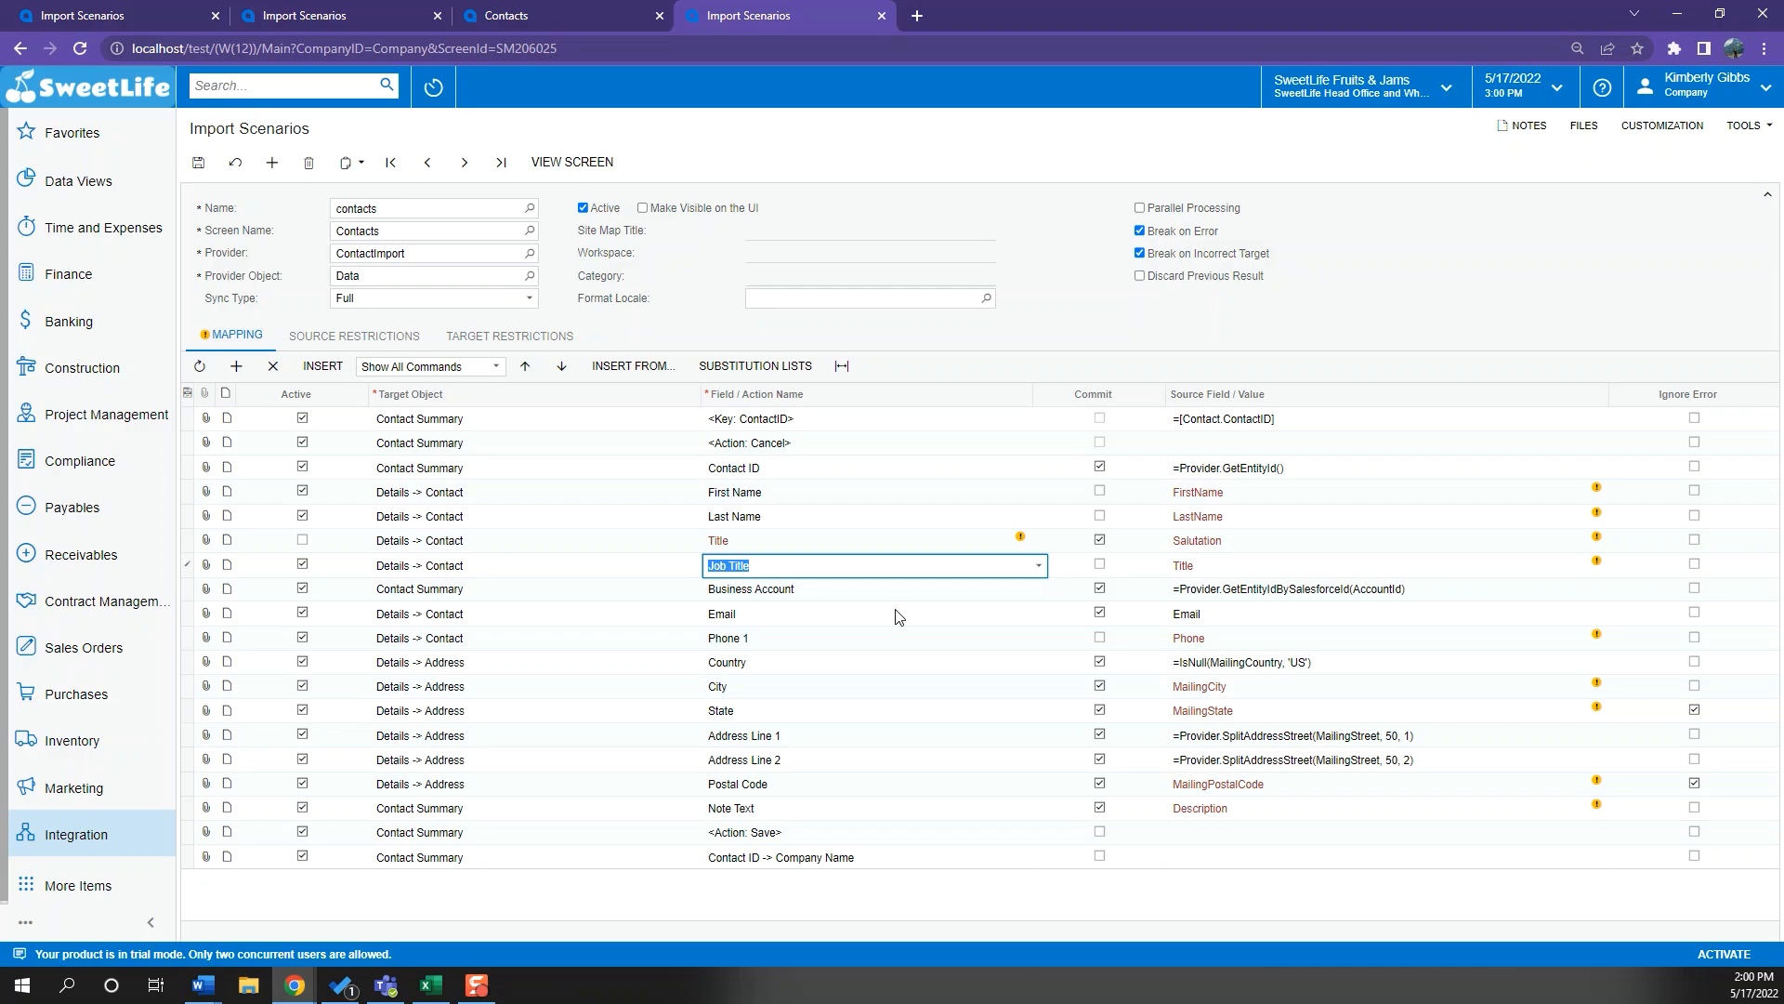
{"action": "left_click", "coordinate": [855, 492]}
{"action": "left_click", "coordinate": [766, 470]}
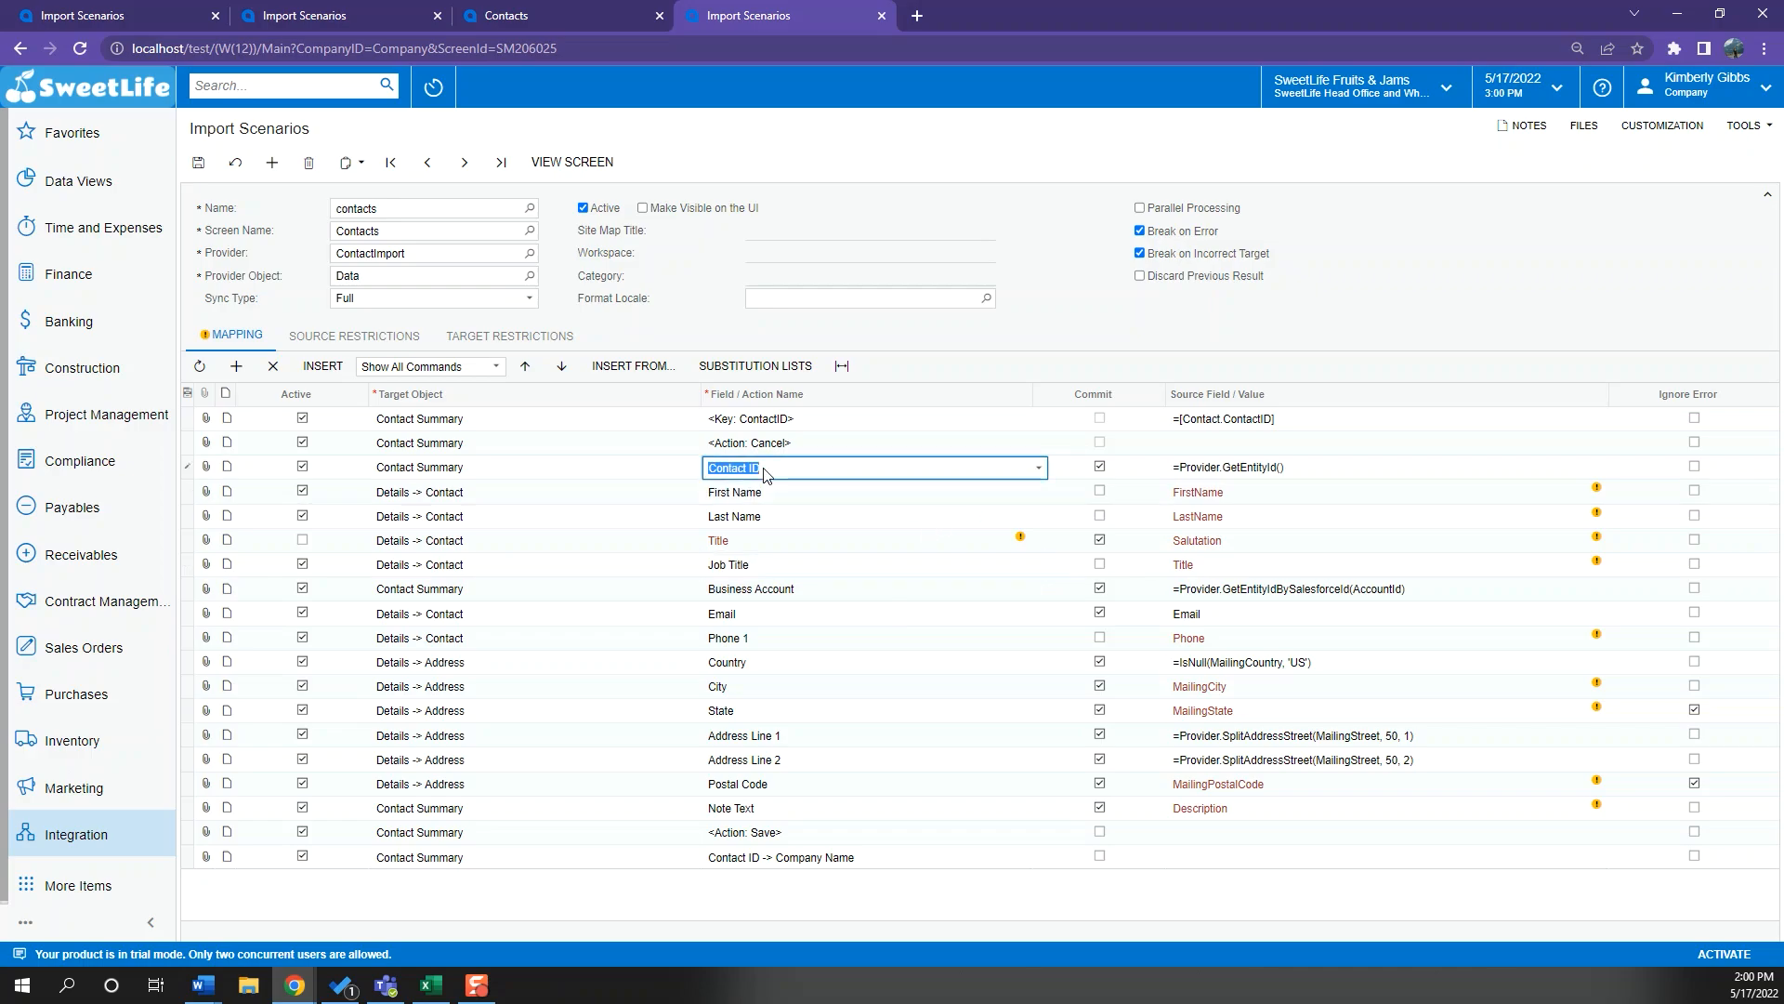
{"action": "left_click", "coordinate": [1199, 466]}
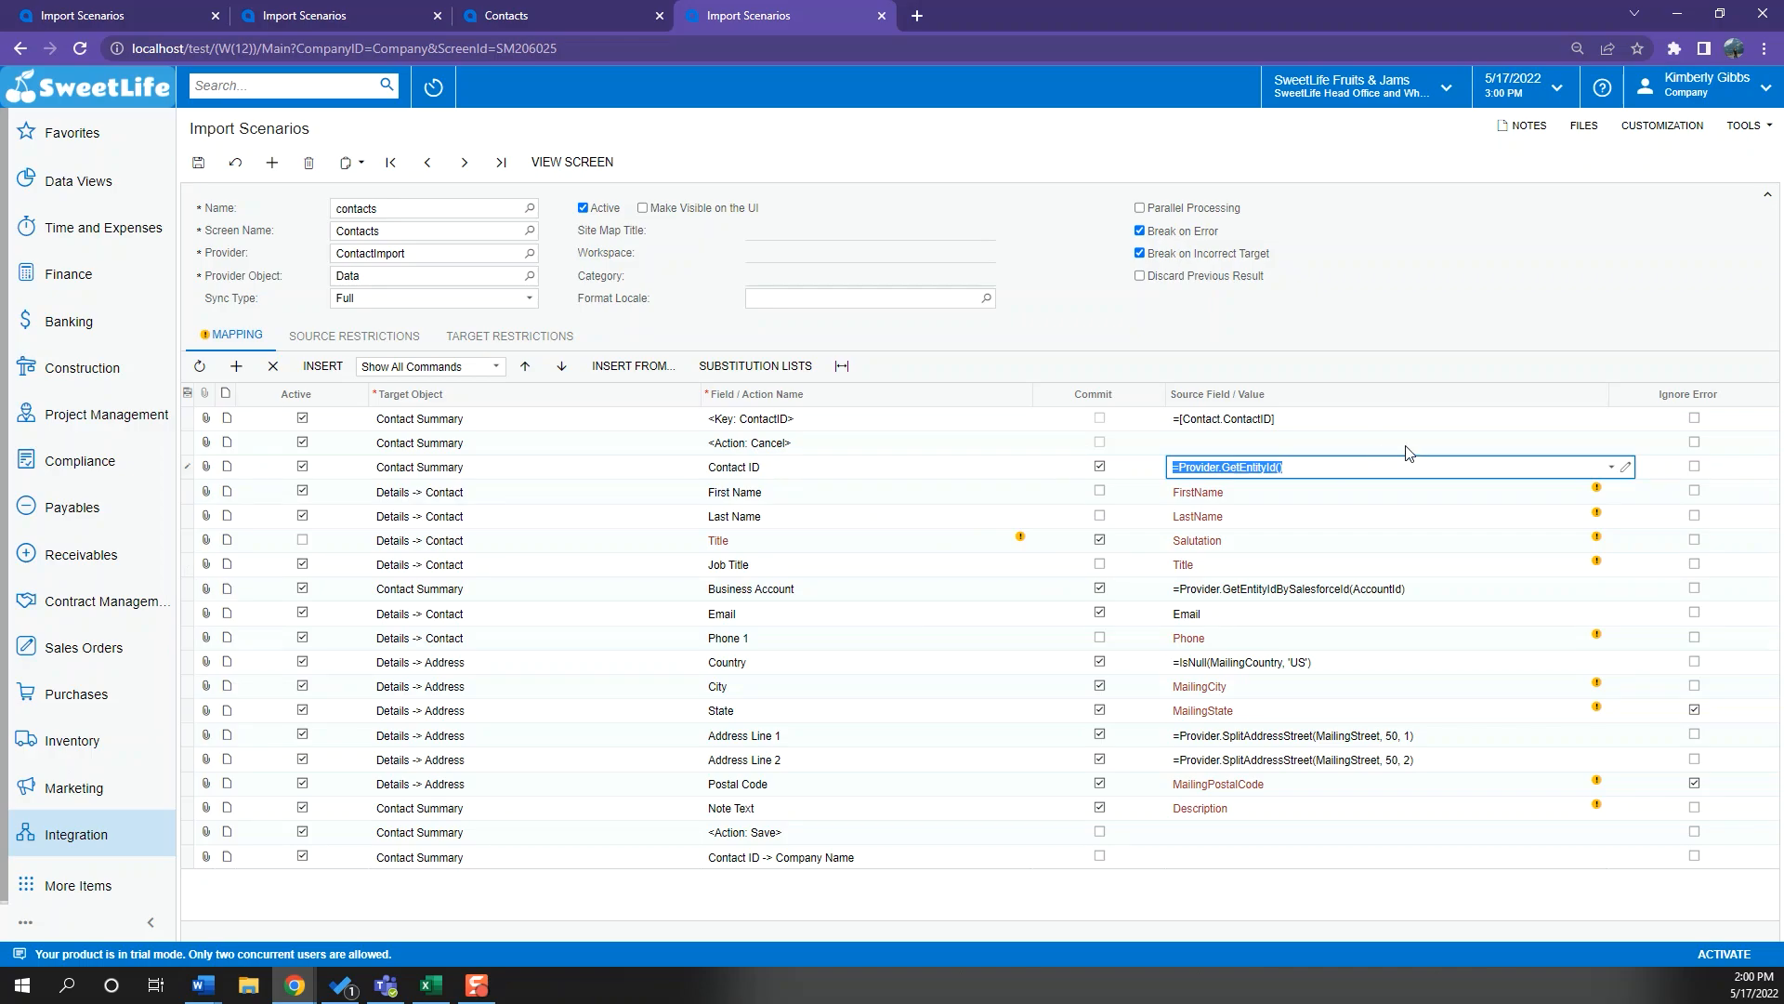
{"action": "left_click", "coordinate": [1612, 466]}
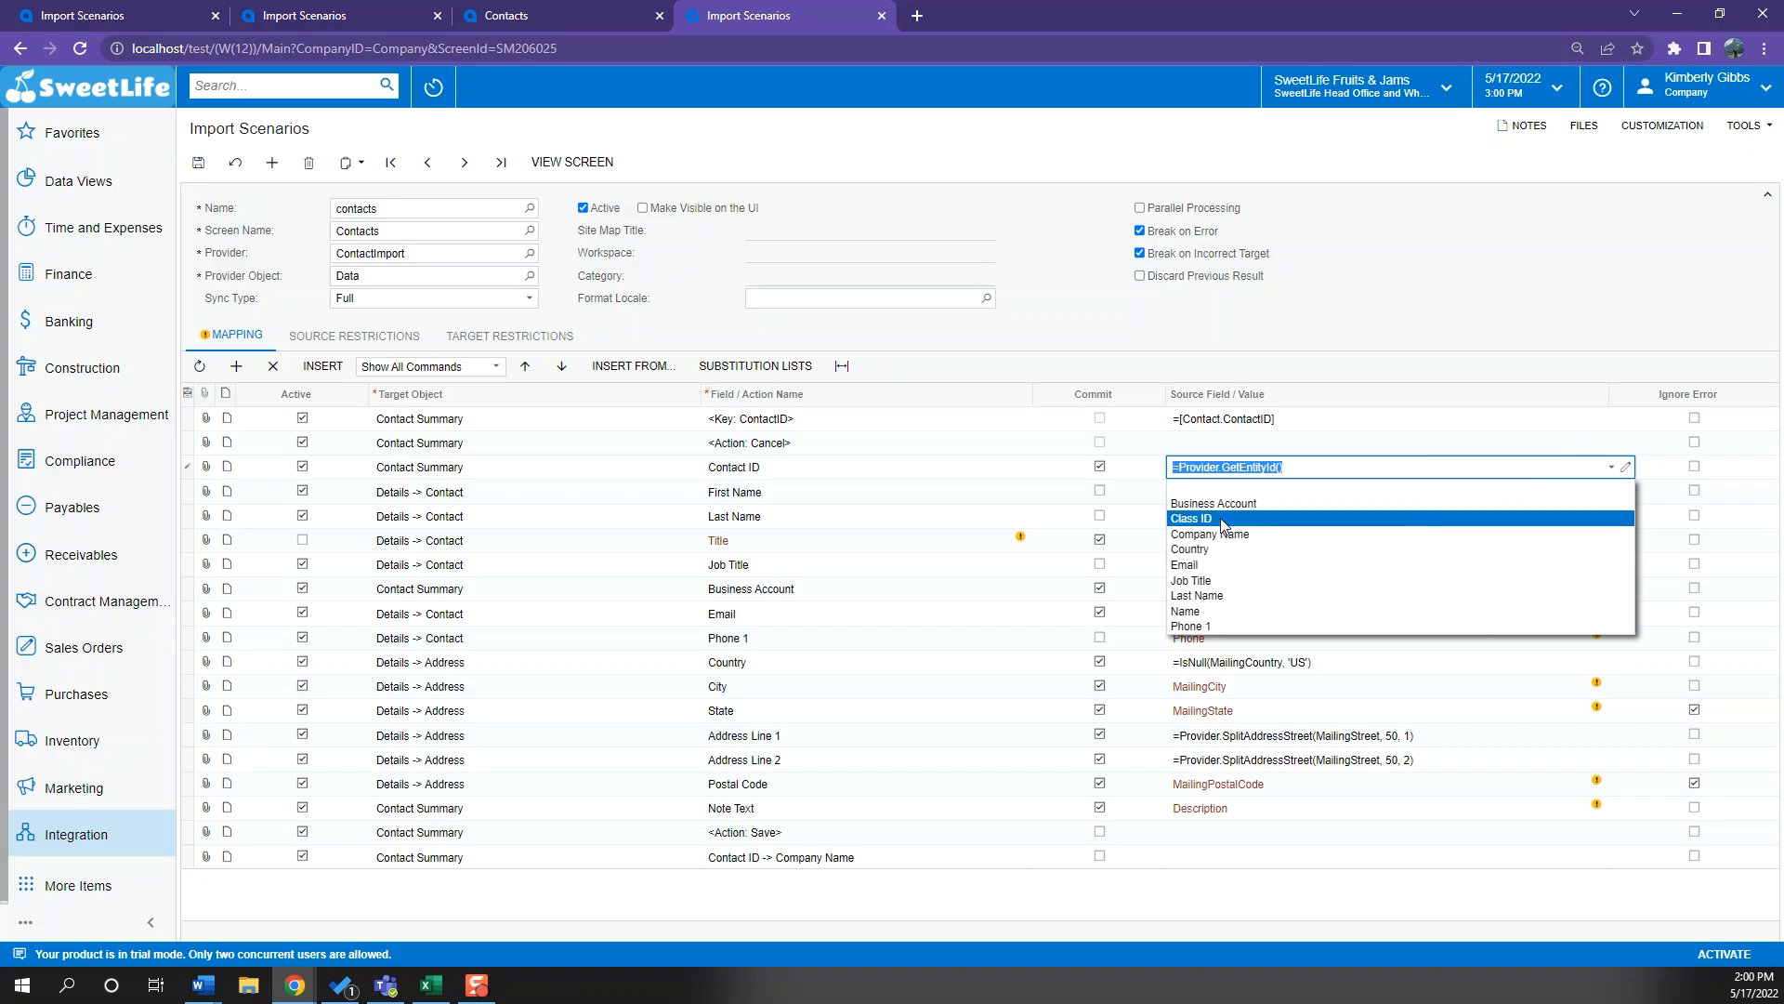
{"action": "left_click", "coordinate": [968, 662]}
{"action": "left_click", "coordinate": [856, 493]}
{"action": "left_click", "coordinate": [856, 493]}
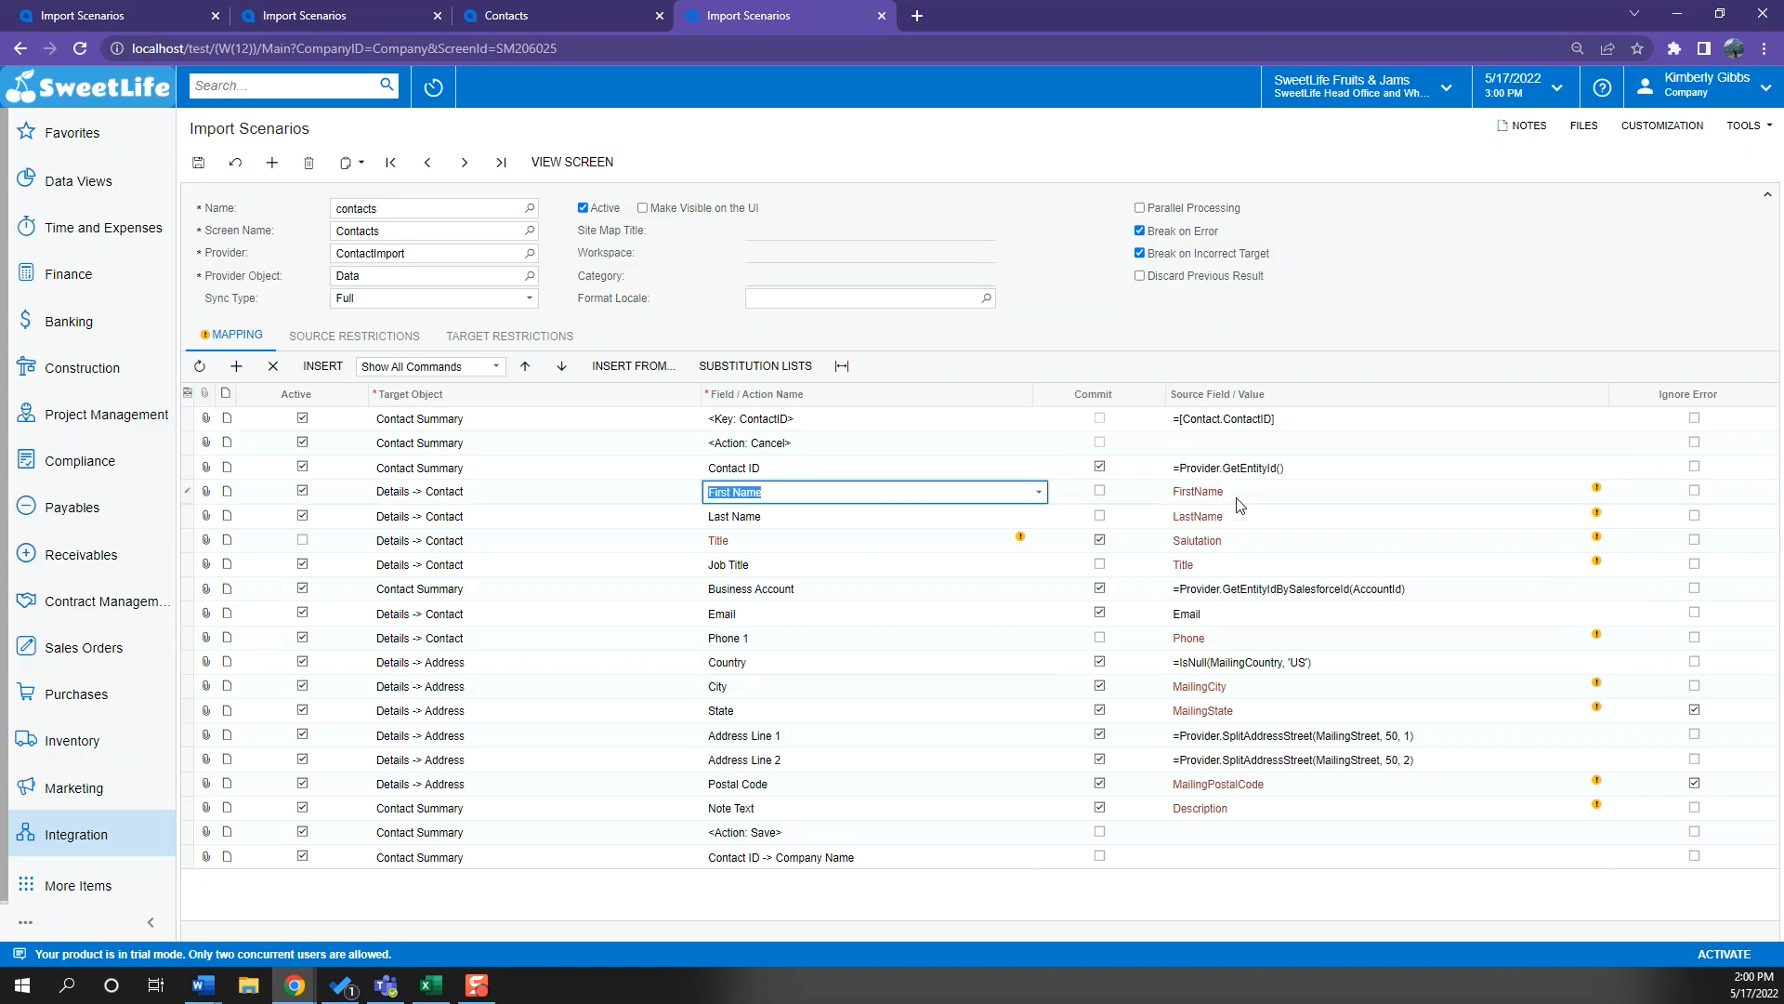
{"action": "left_click", "coordinate": [739, 564]}
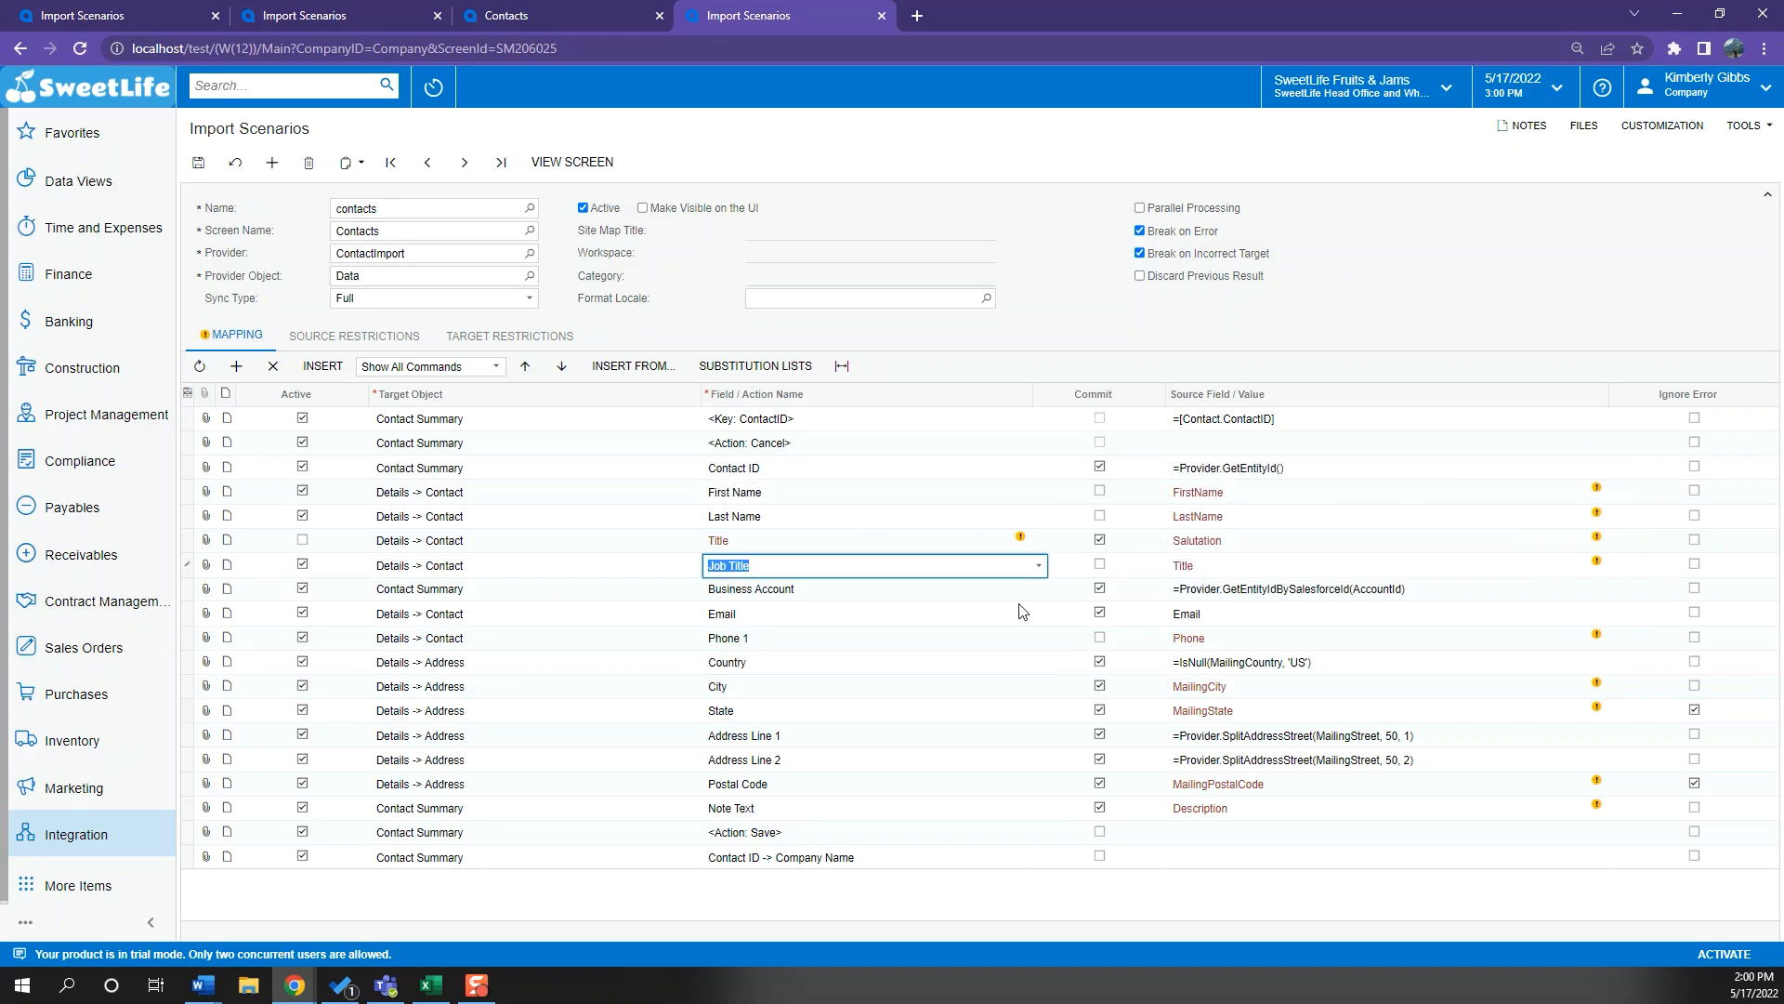
Set the source field of the Business Account row to Business Account
{"action": "left_click", "coordinate": [832, 592]}
{"action": "left_click", "coordinate": [1265, 591]}
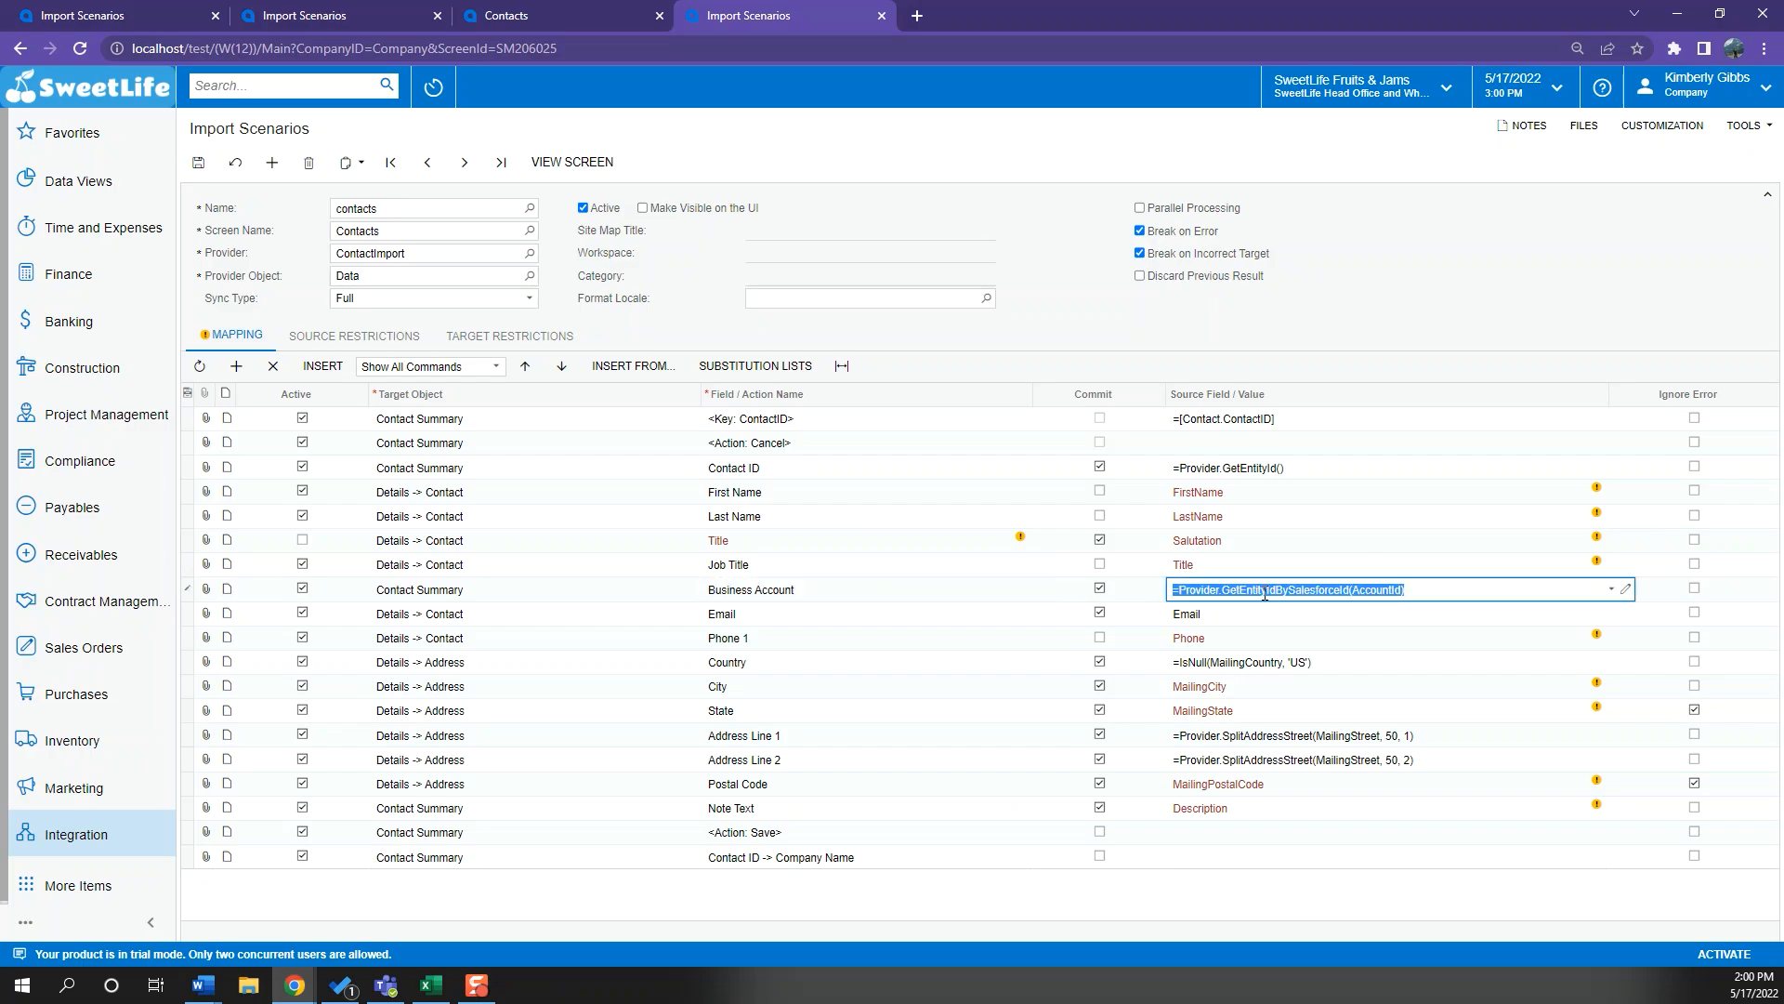
{"action": "left_click", "coordinate": [1613, 589]}
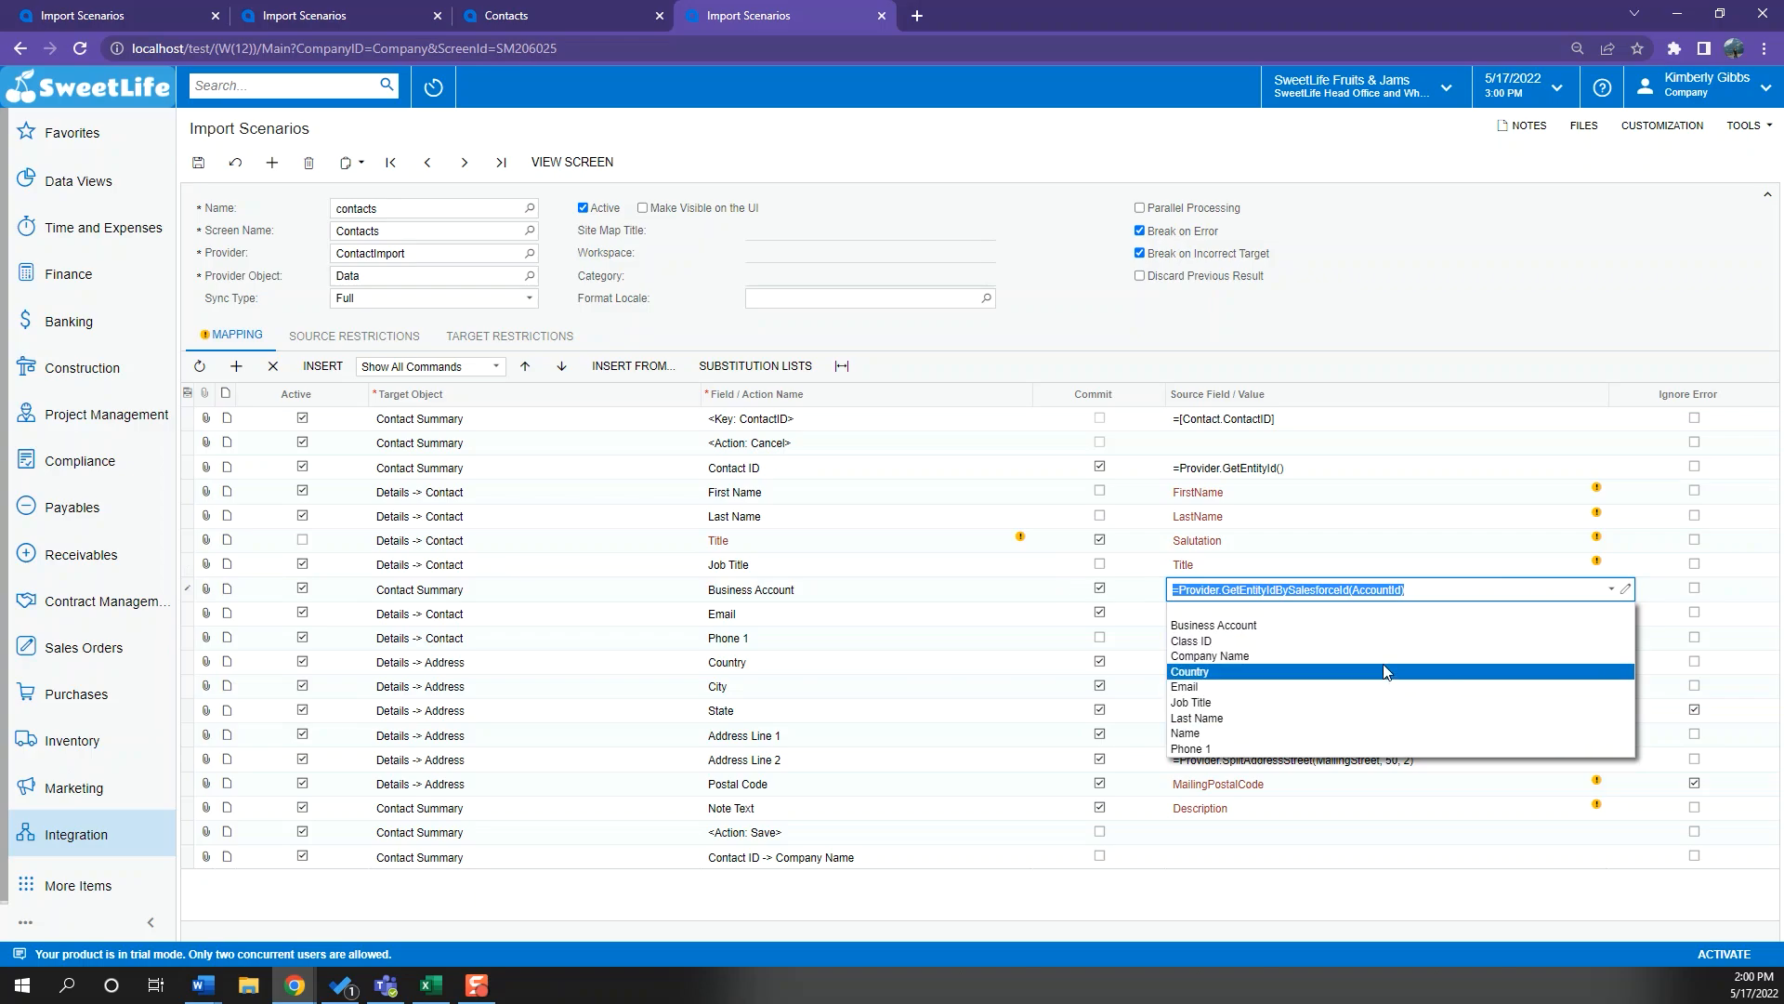
{"action": "left_click", "coordinate": [1391, 635]}
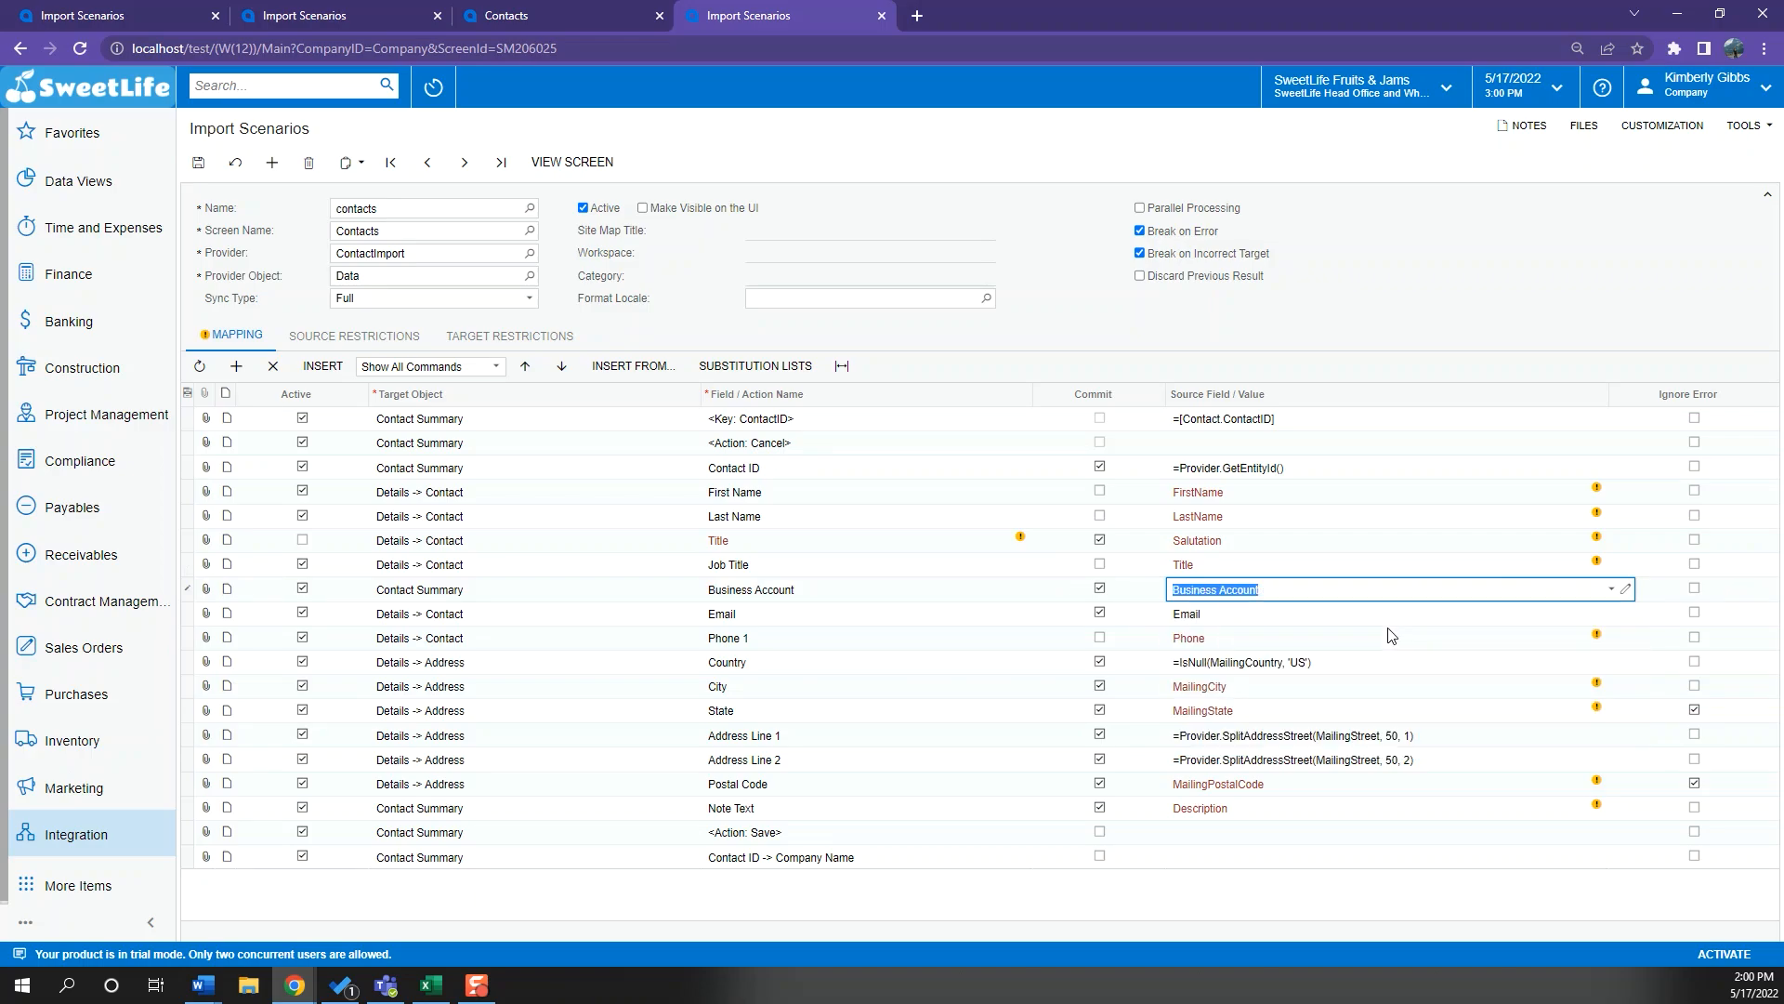
{"action": "left_click", "coordinate": [1260, 662]}
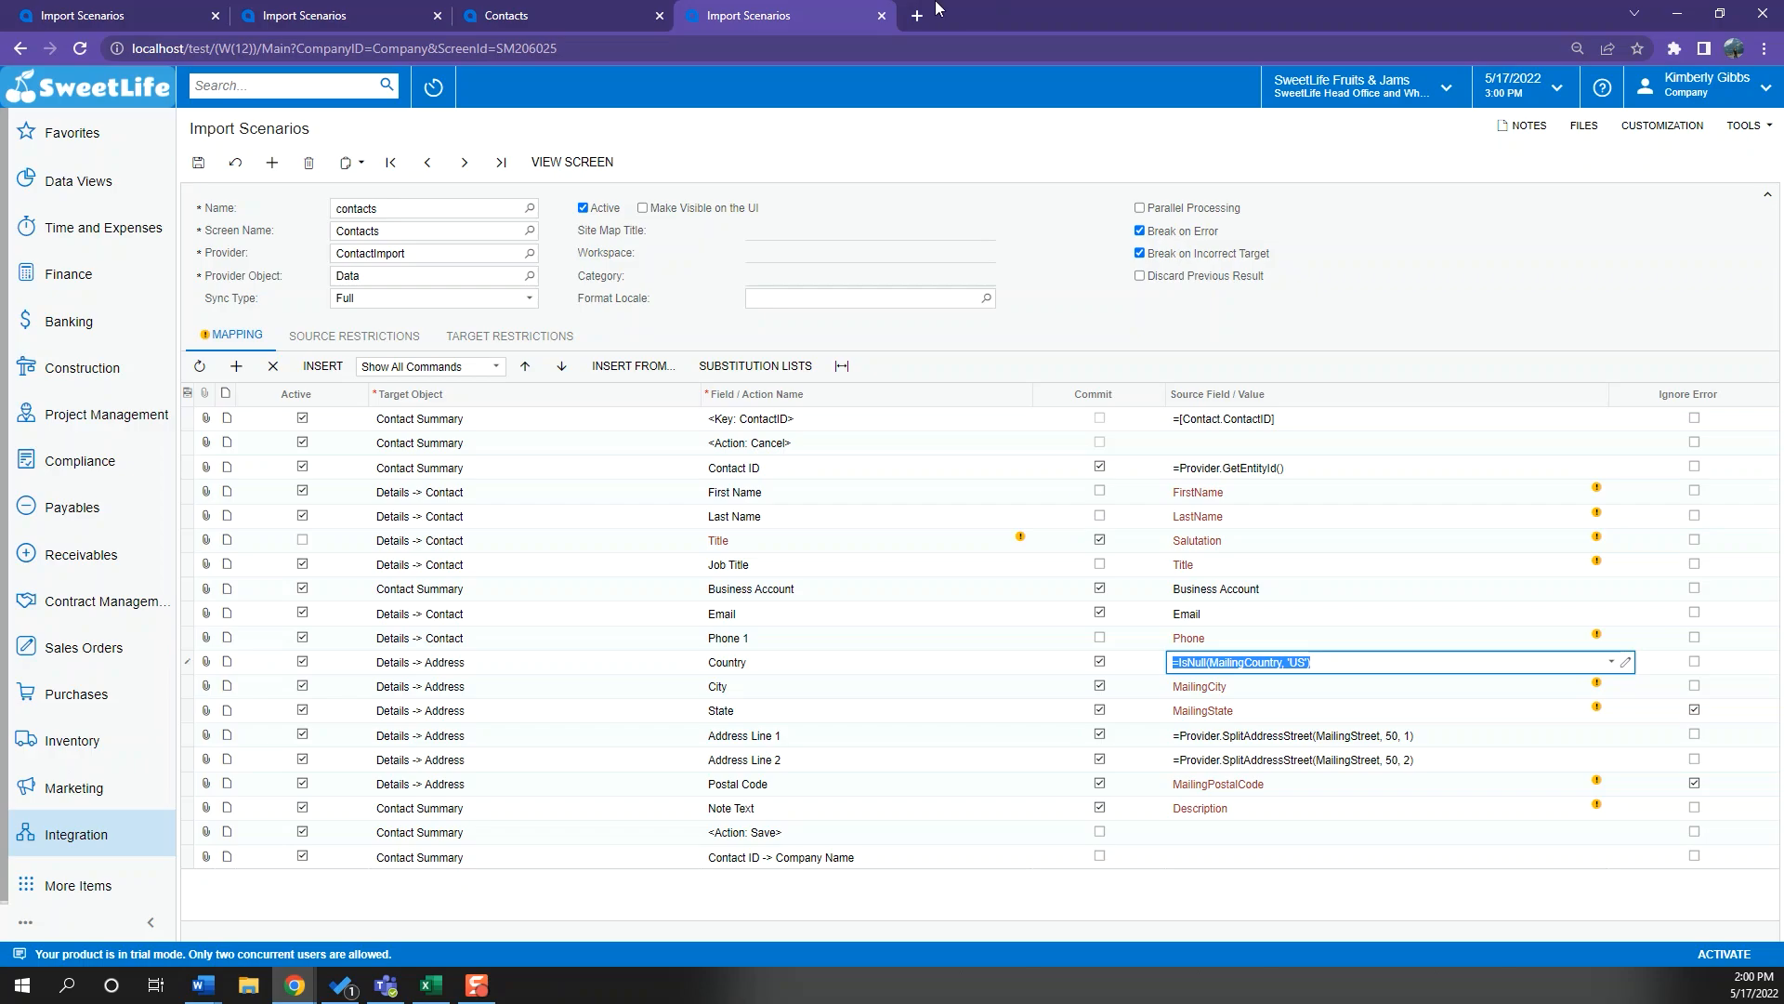
Switch to the ContactImport scenario, view its Contacts screen, and move that window clear of the mapped target objects
{"action": "left_click", "coordinate": [296, 13]}
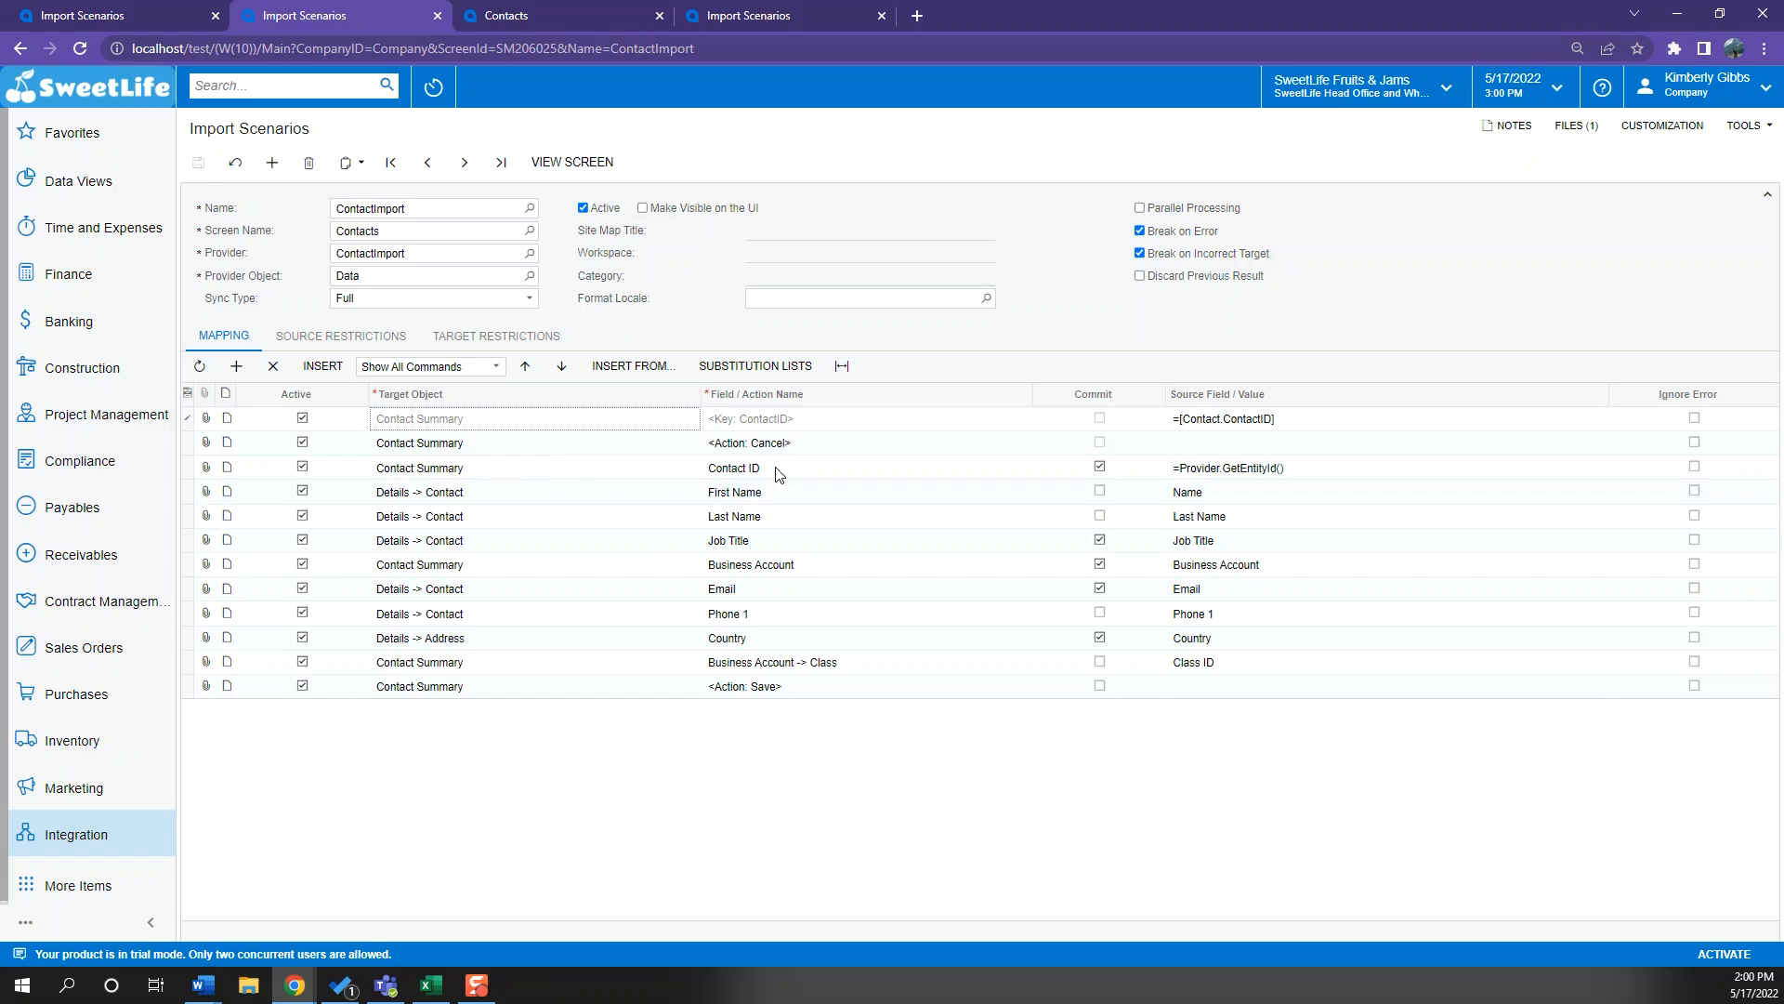
{"action": "left_click", "coordinate": [465, 493]}
{"action": "left_click", "coordinate": [571, 161]}
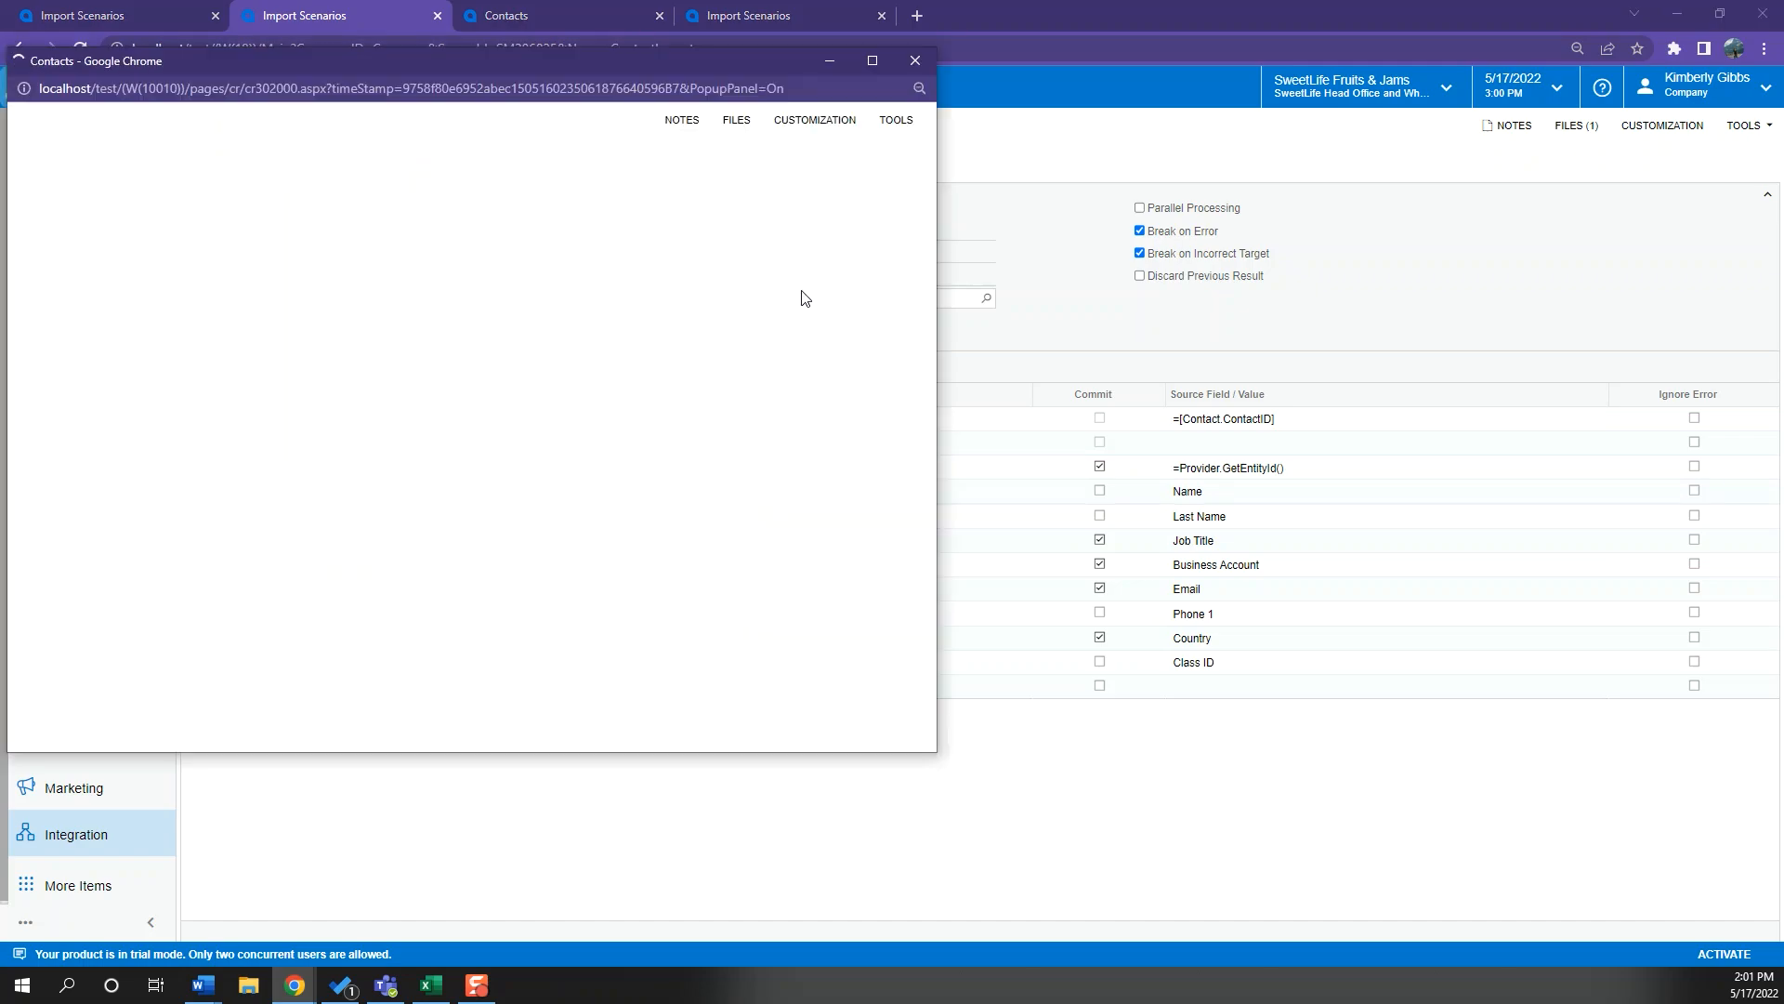
{"action": "left_click_drag", "start_coordinate": [365, 61], "coordinate": [1138, 112]}
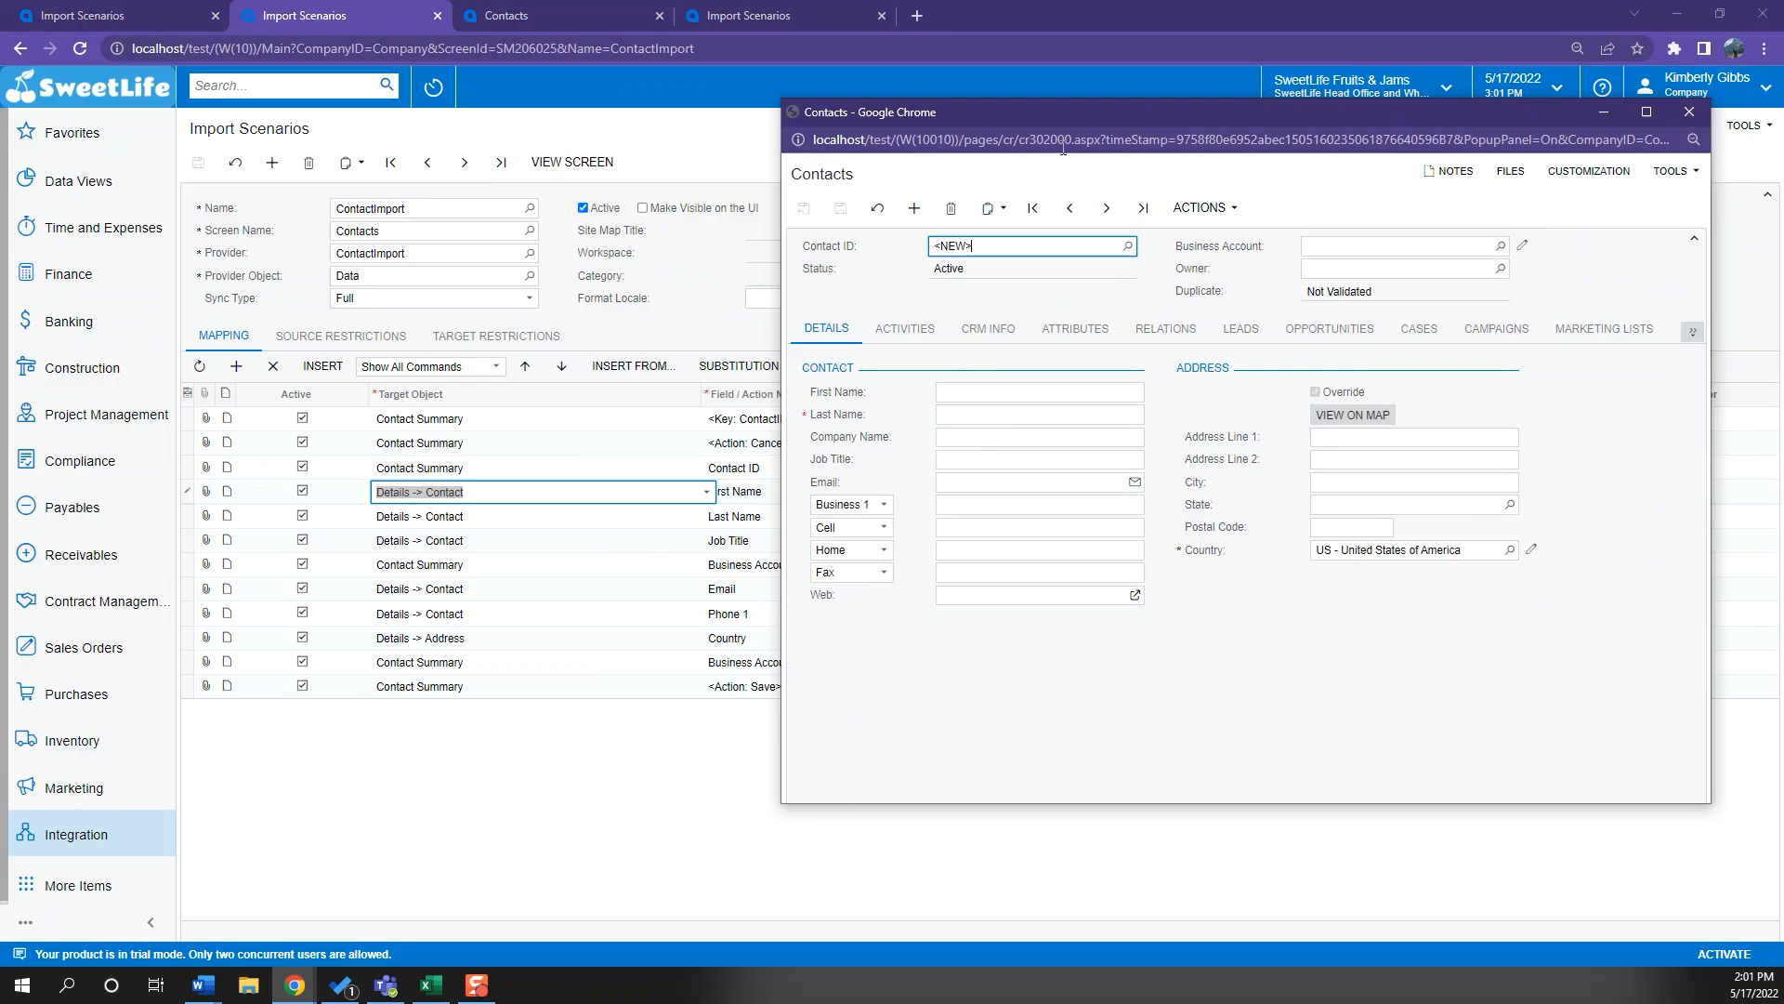
Compare the mapped target objects with the Contacts screen, viewing its Leads, Opportunities and Campaigns sections
{"action": "left_click_drag", "start_coordinate": [1078, 120], "coordinate": [1179, 125]}
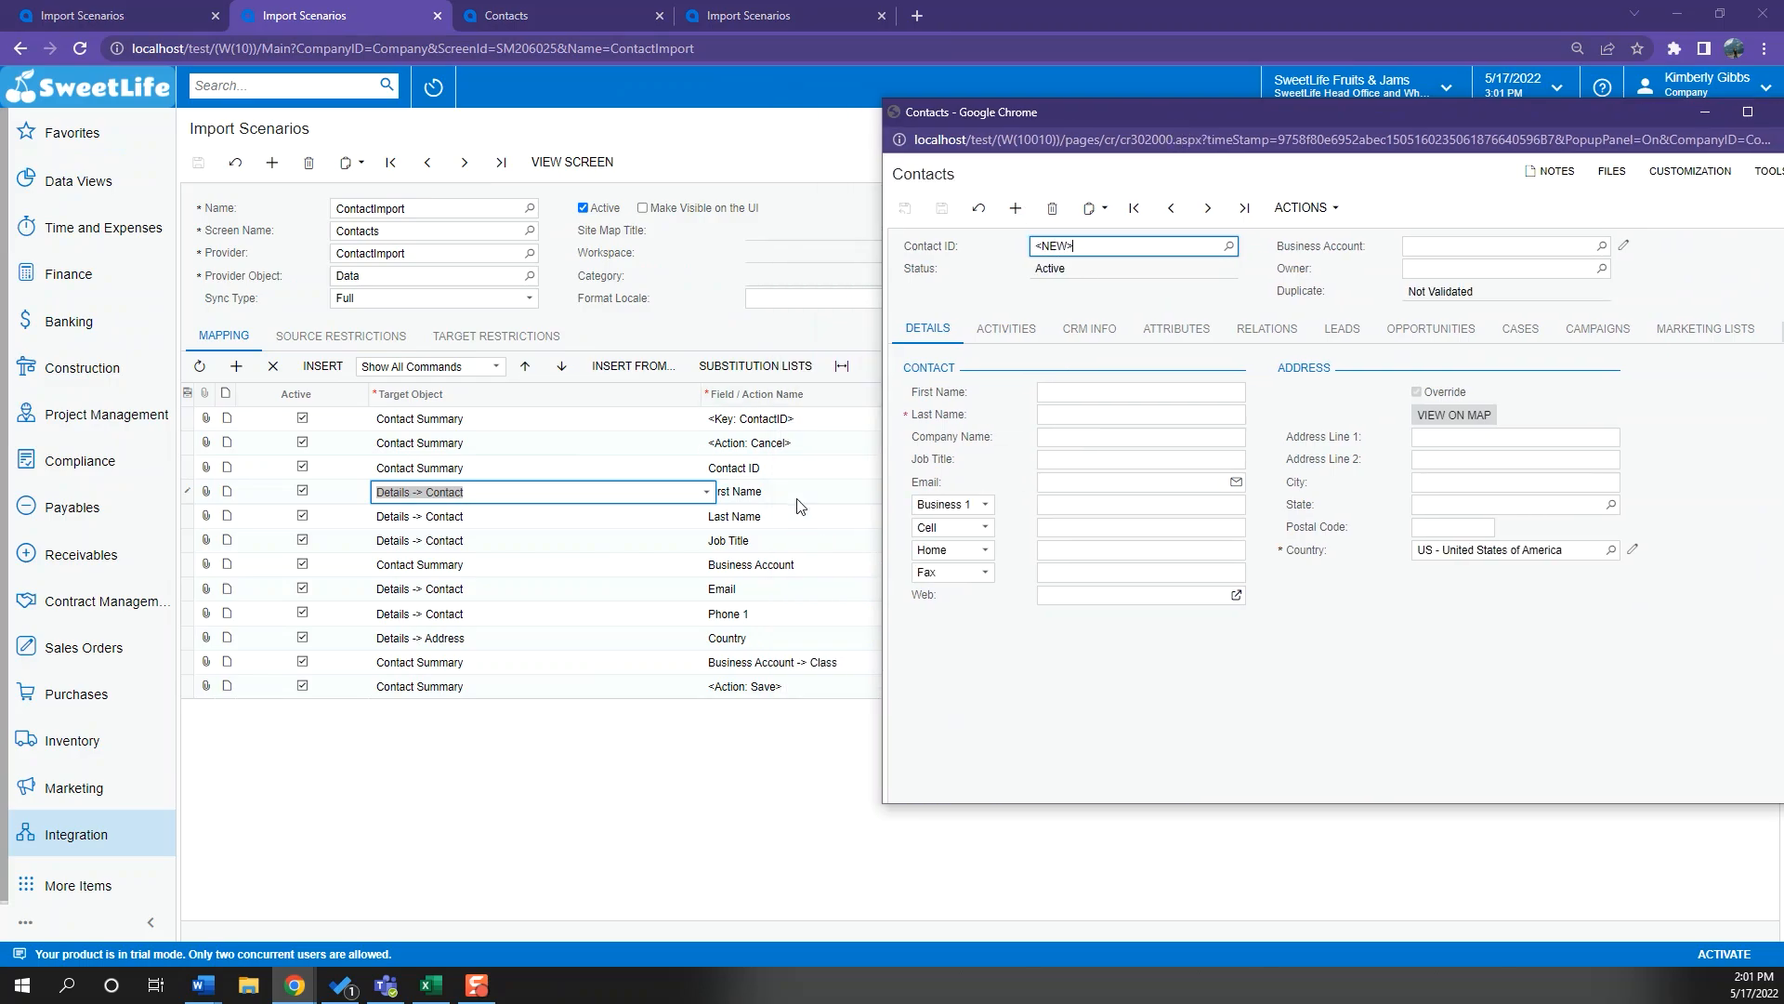
{"action": "left_click", "coordinate": [507, 667]}
{"action": "left_click", "coordinate": [444, 689]}
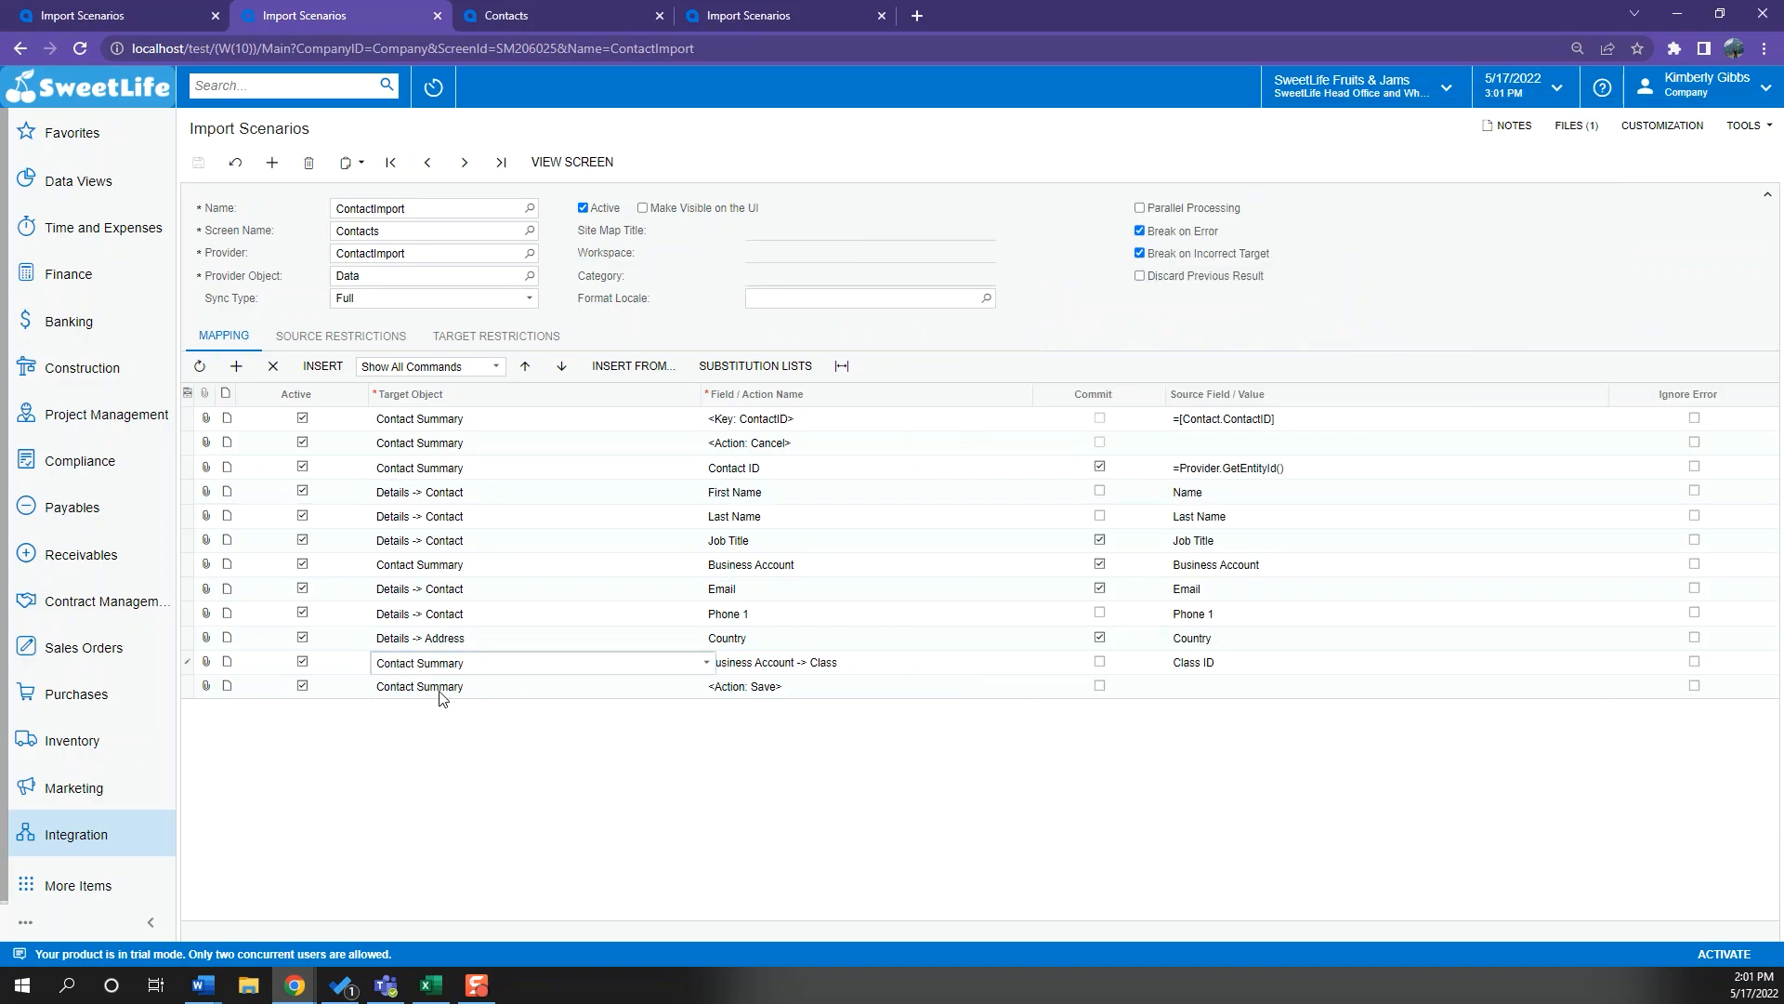
{"action": "mouse_move", "coordinate": [295, 985]}
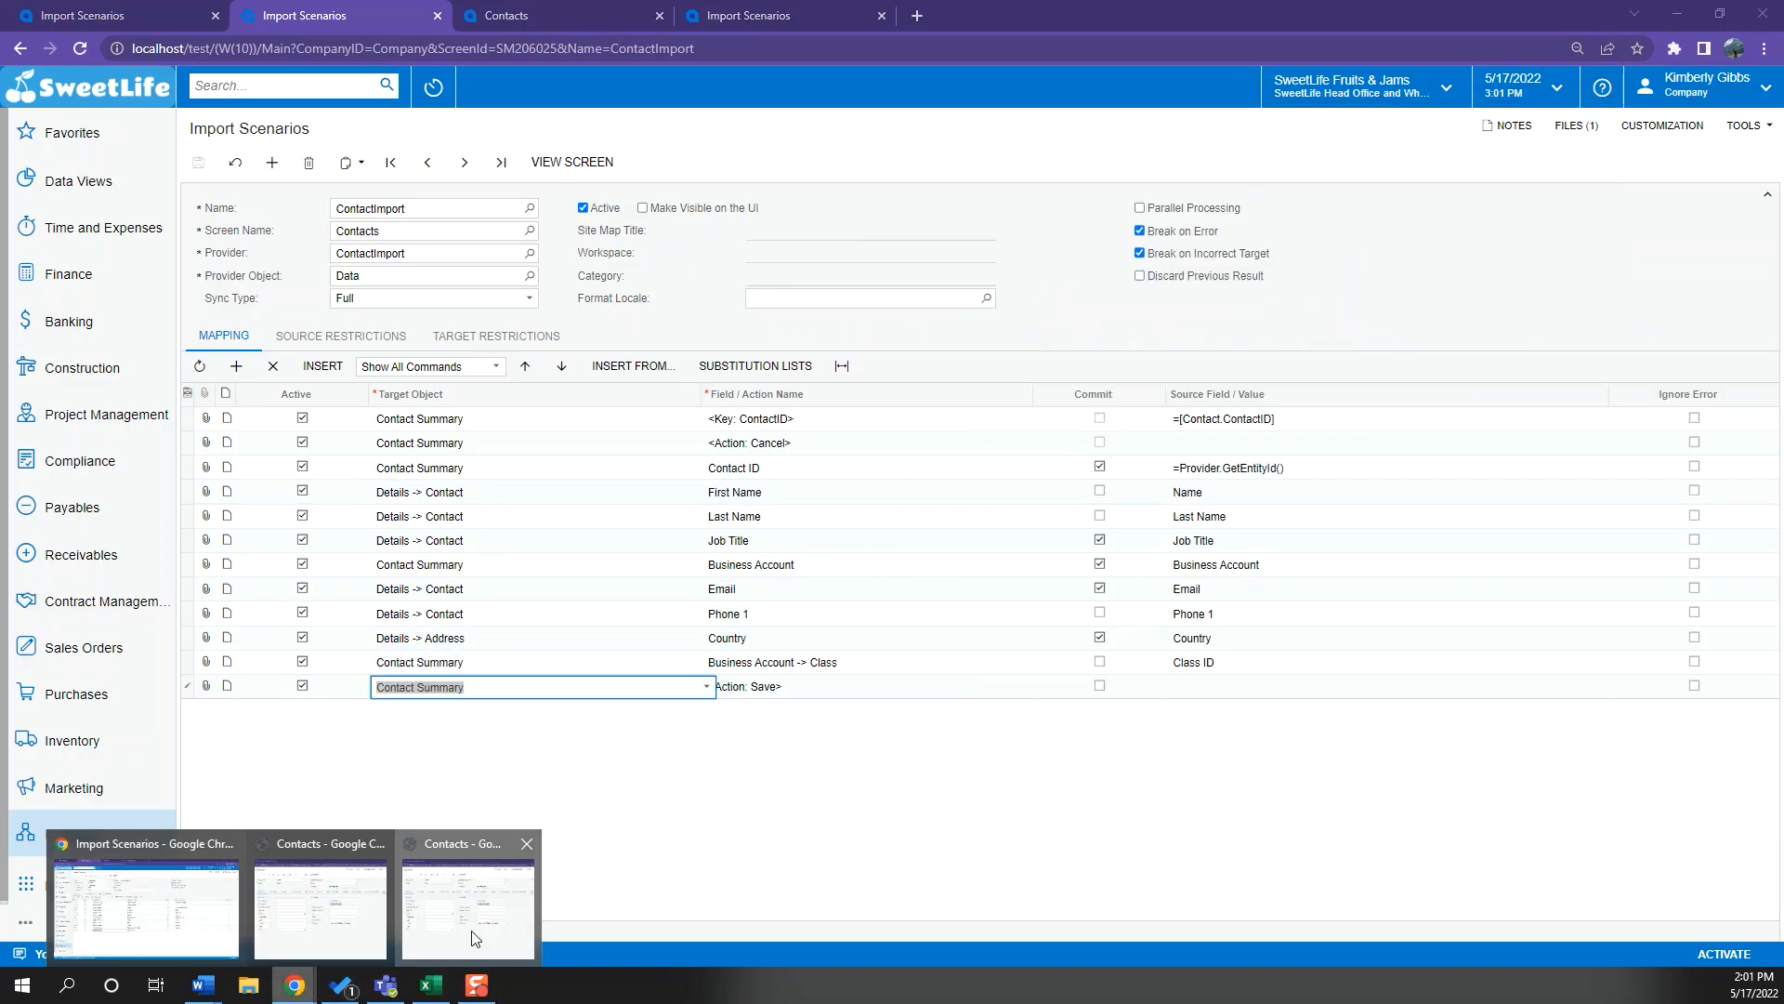
{"action": "left_click", "coordinate": [476, 929]}
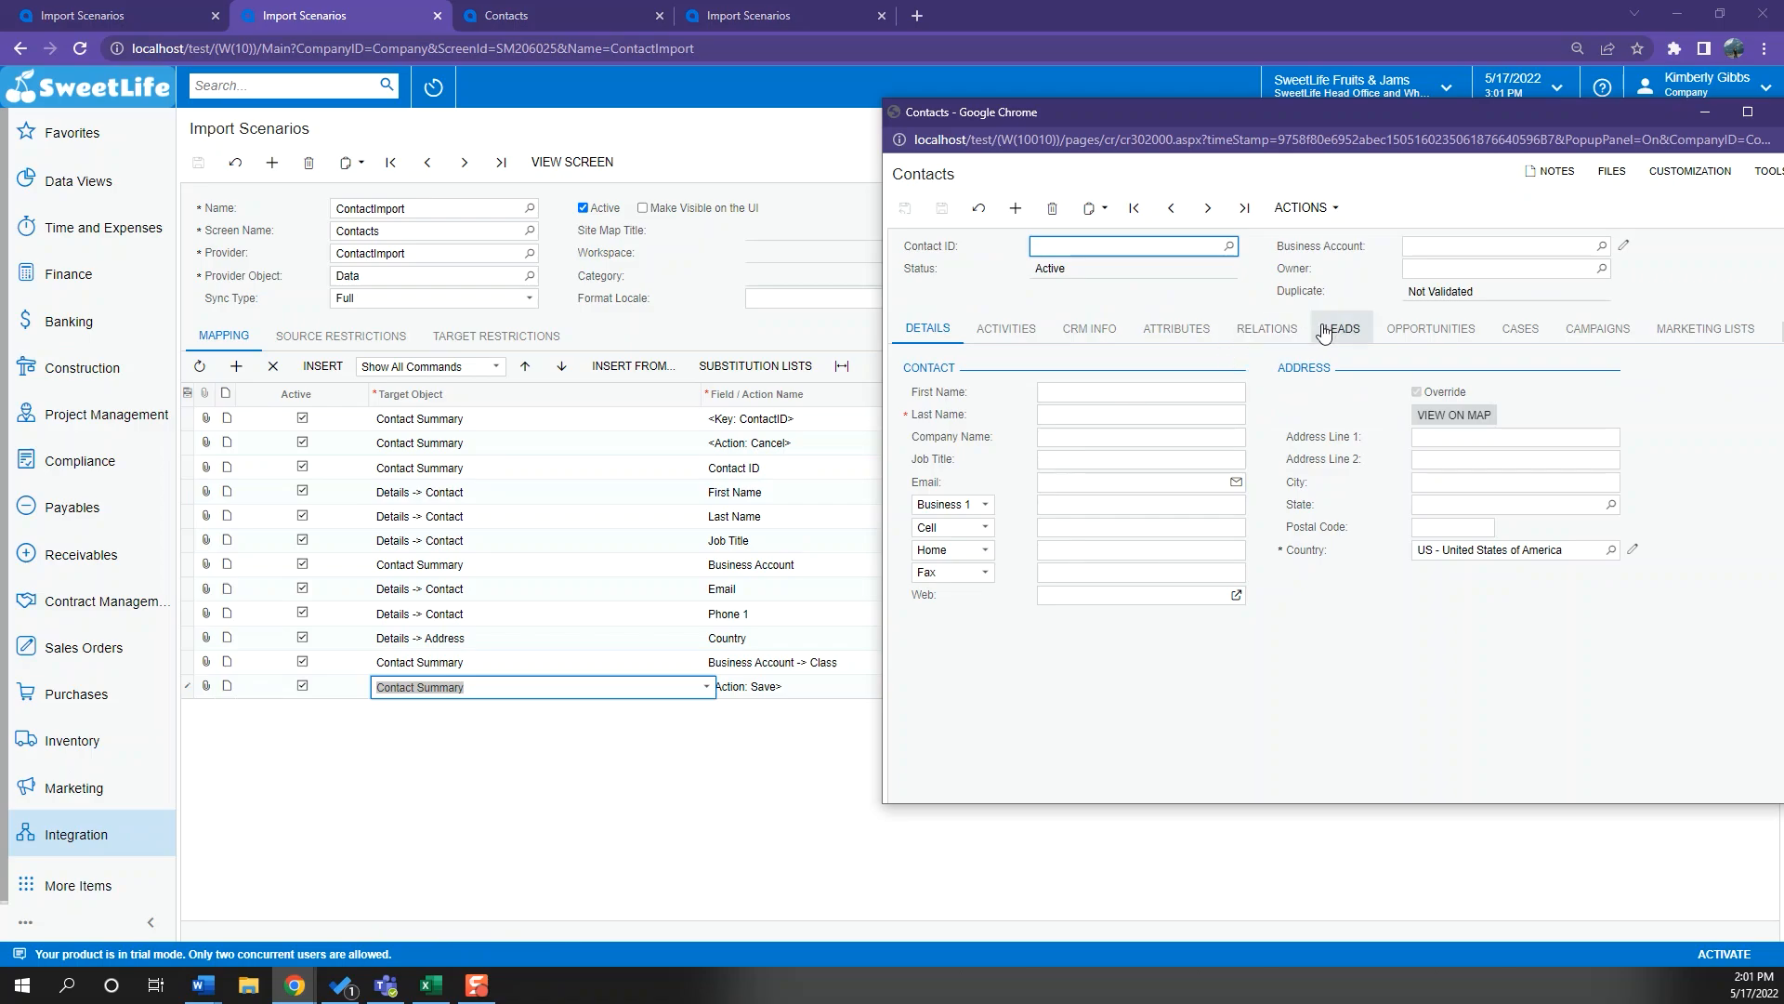
{"action": "left_click", "coordinate": [1327, 337]}
{"action": "left_click", "coordinate": [1431, 329]}
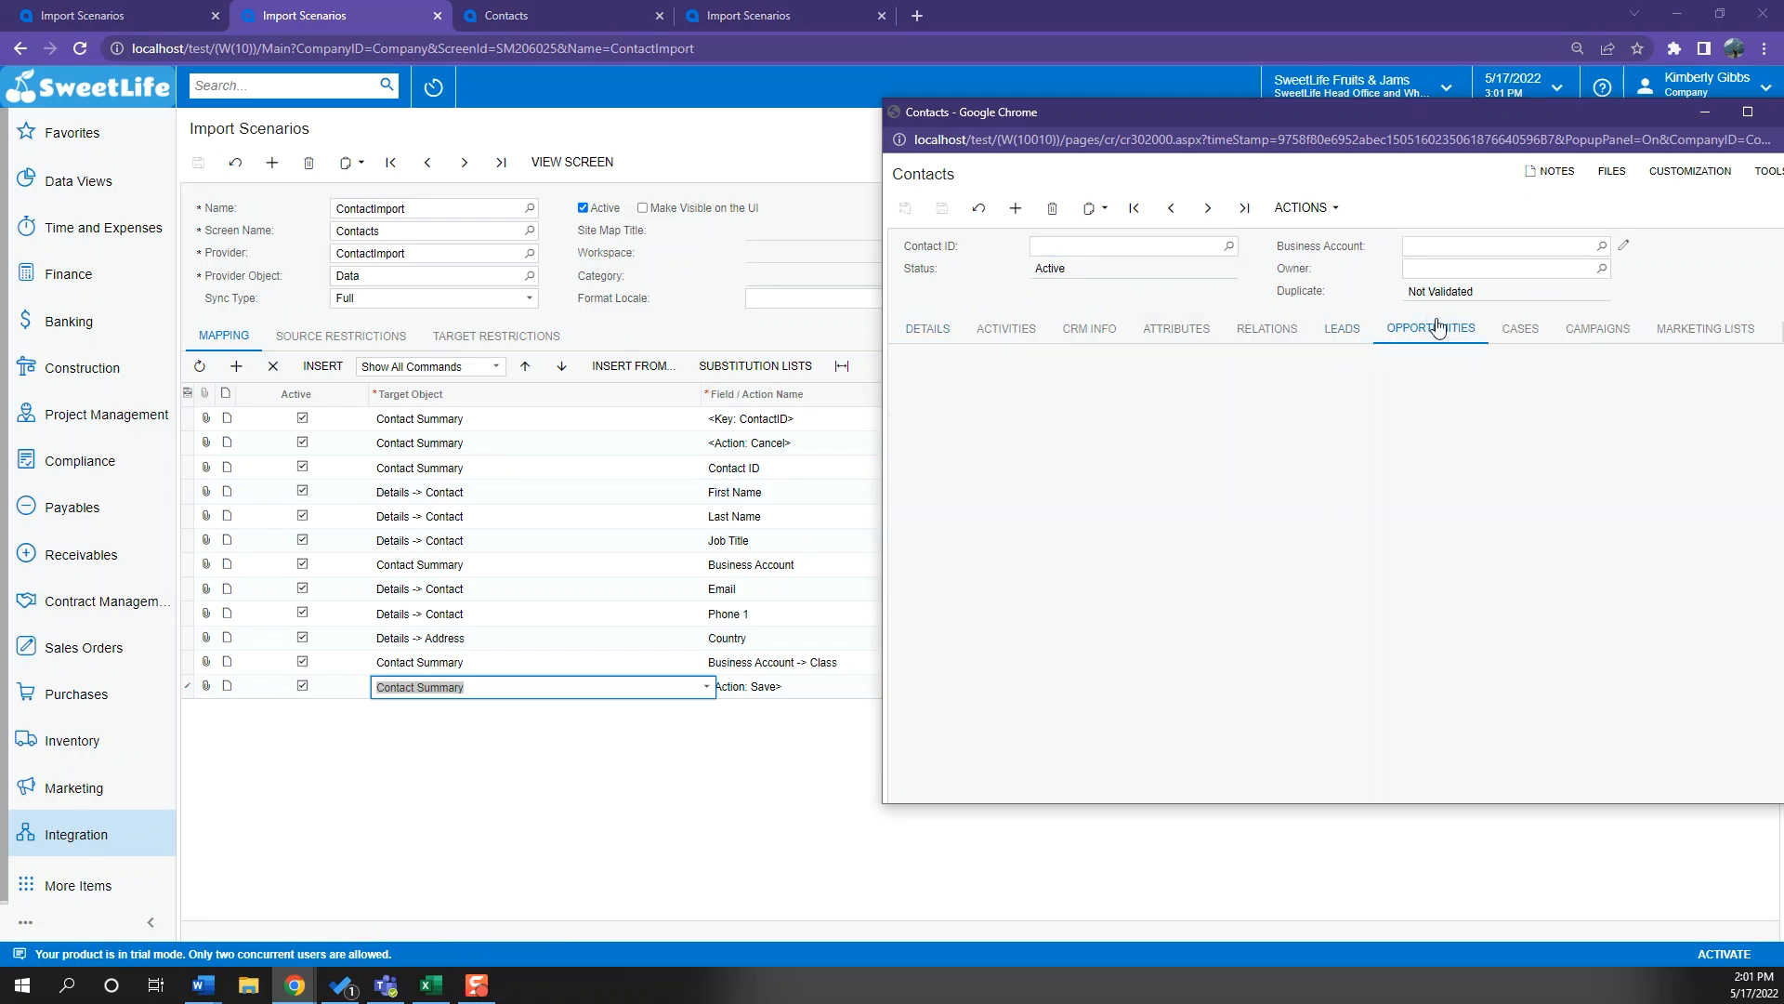
{"action": "left_click", "coordinate": [1597, 329]}
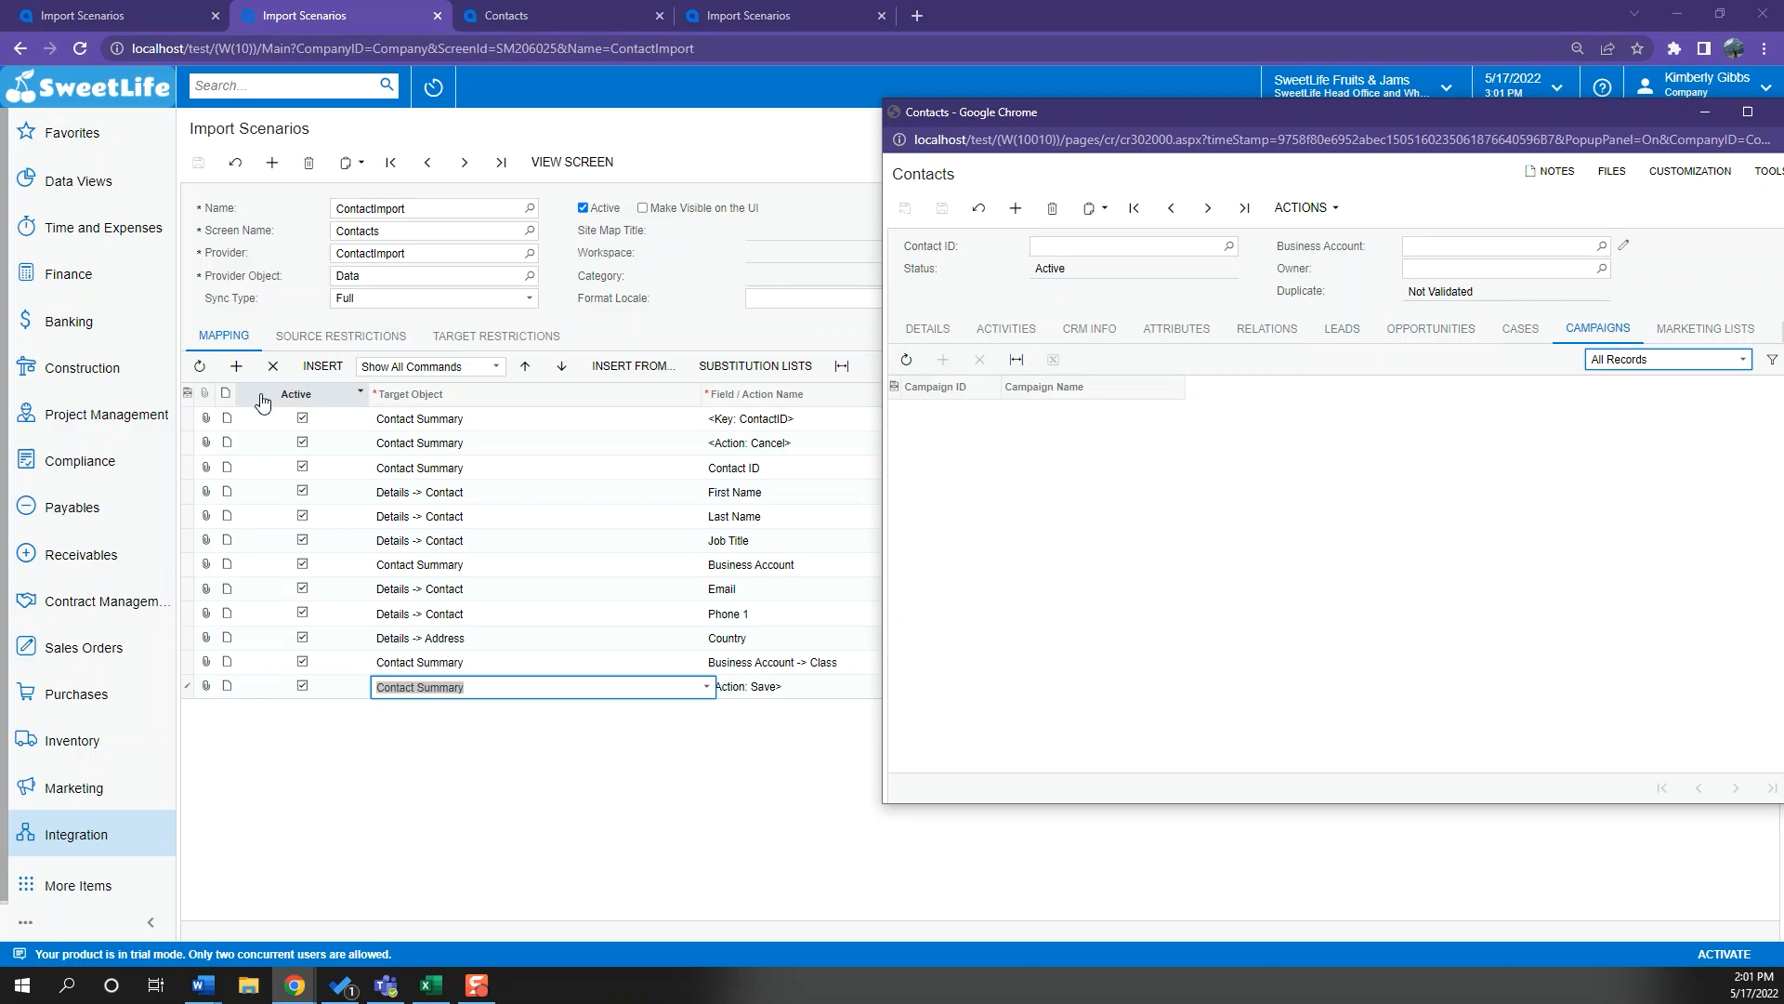
Add a mapping row to the ContactImport scenario with Campaigns as its target object
{"action": "left_click", "coordinate": [236, 365]}
{"action": "left_click", "coordinate": [508, 721]}
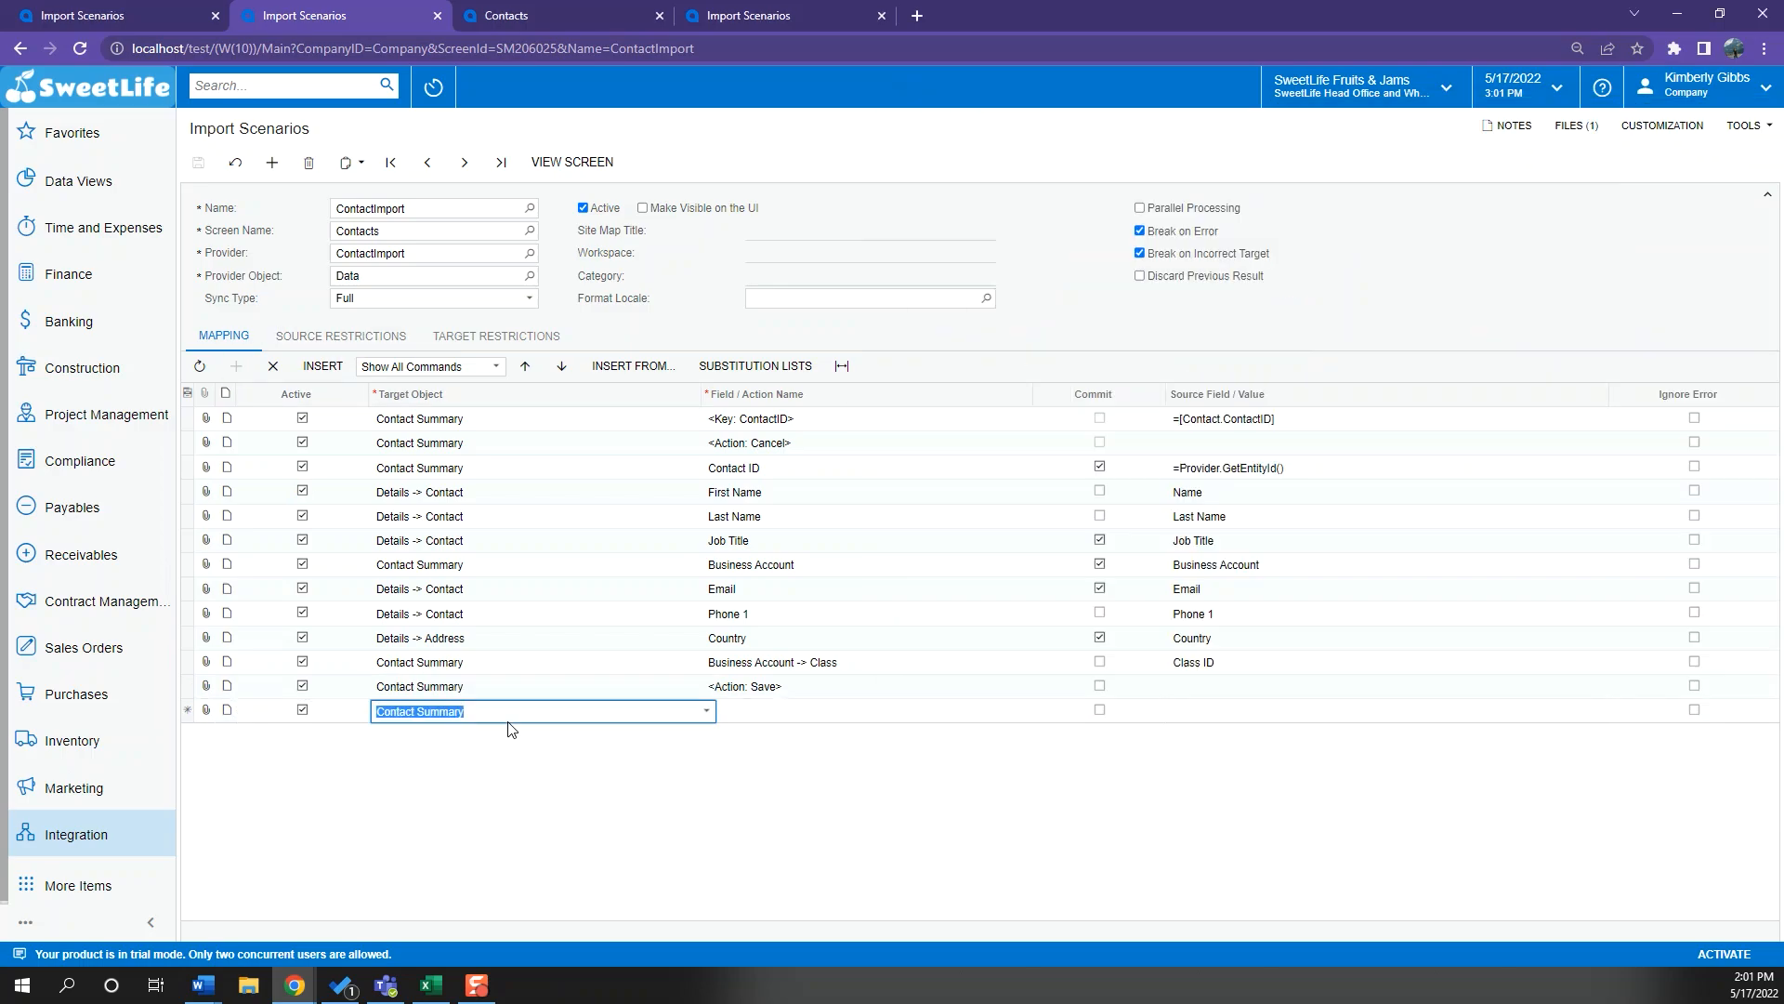
{"action": "left_click", "coordinate": [508, 720]}
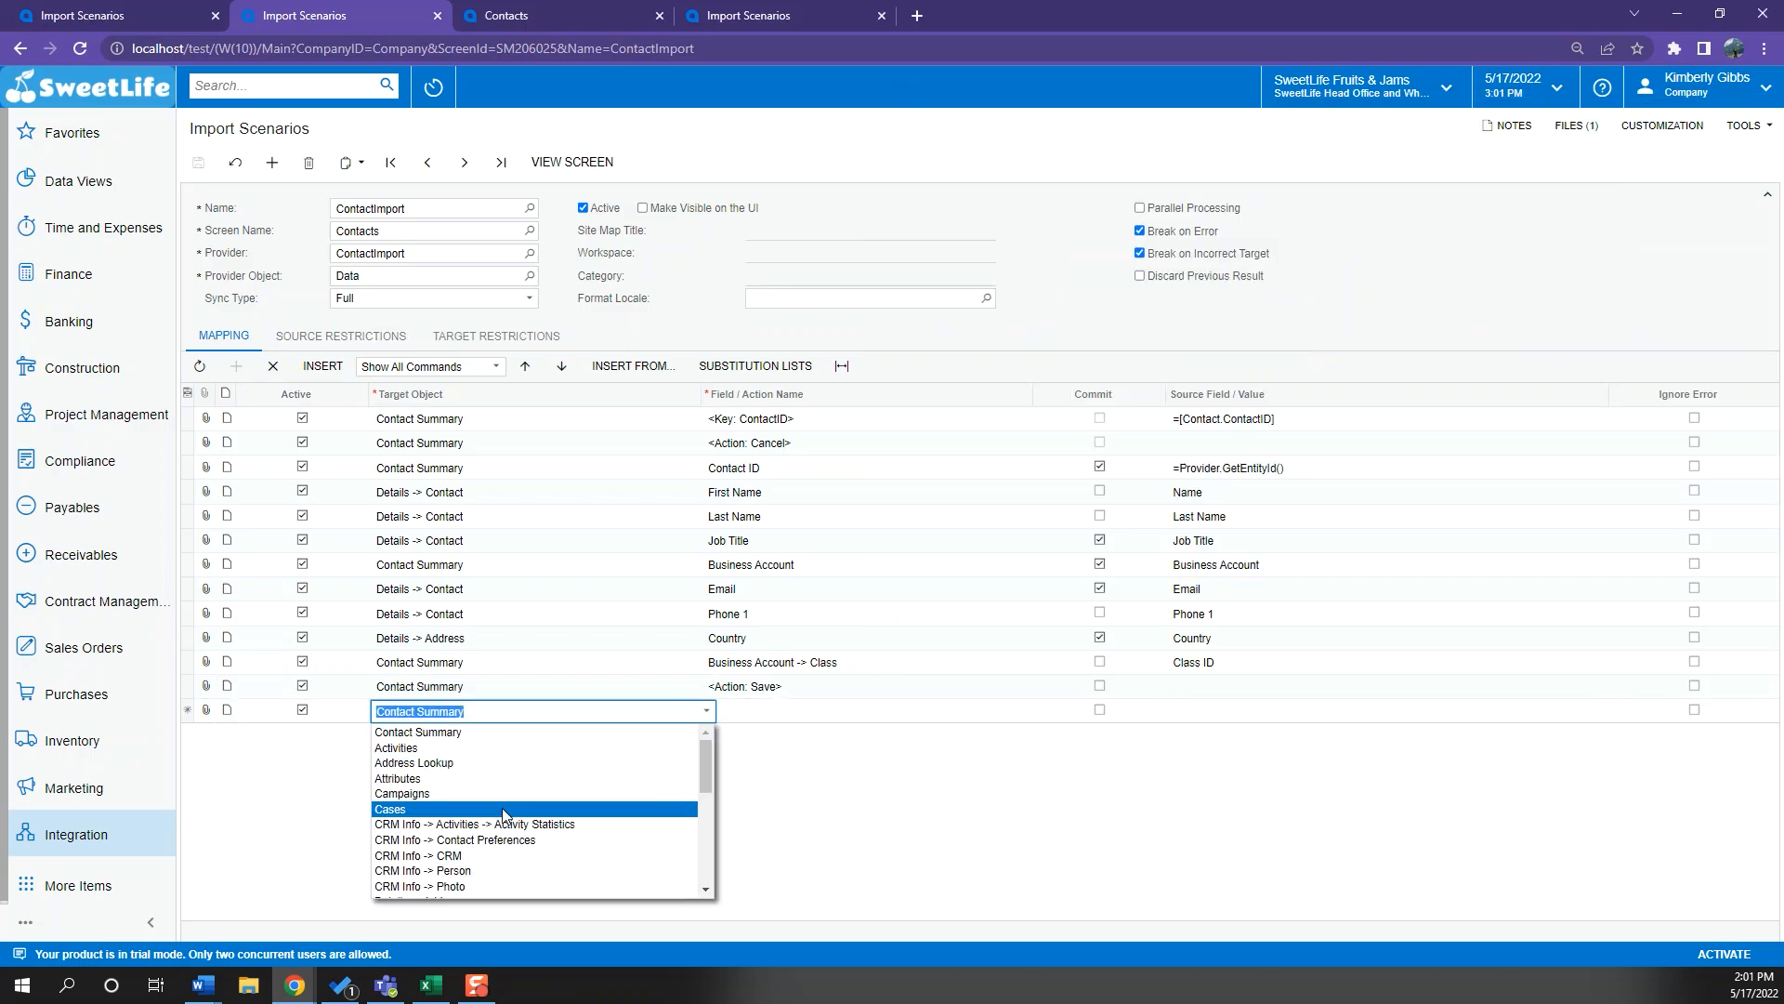
{"action": "scroll", "coordinate": [493, 839], "scroll_direction": "down", "scroll_amount": 2}
{"action": "scroll", "coordinate": [494, 850], "scroll_direction": "down", "scroll_amount": 4}
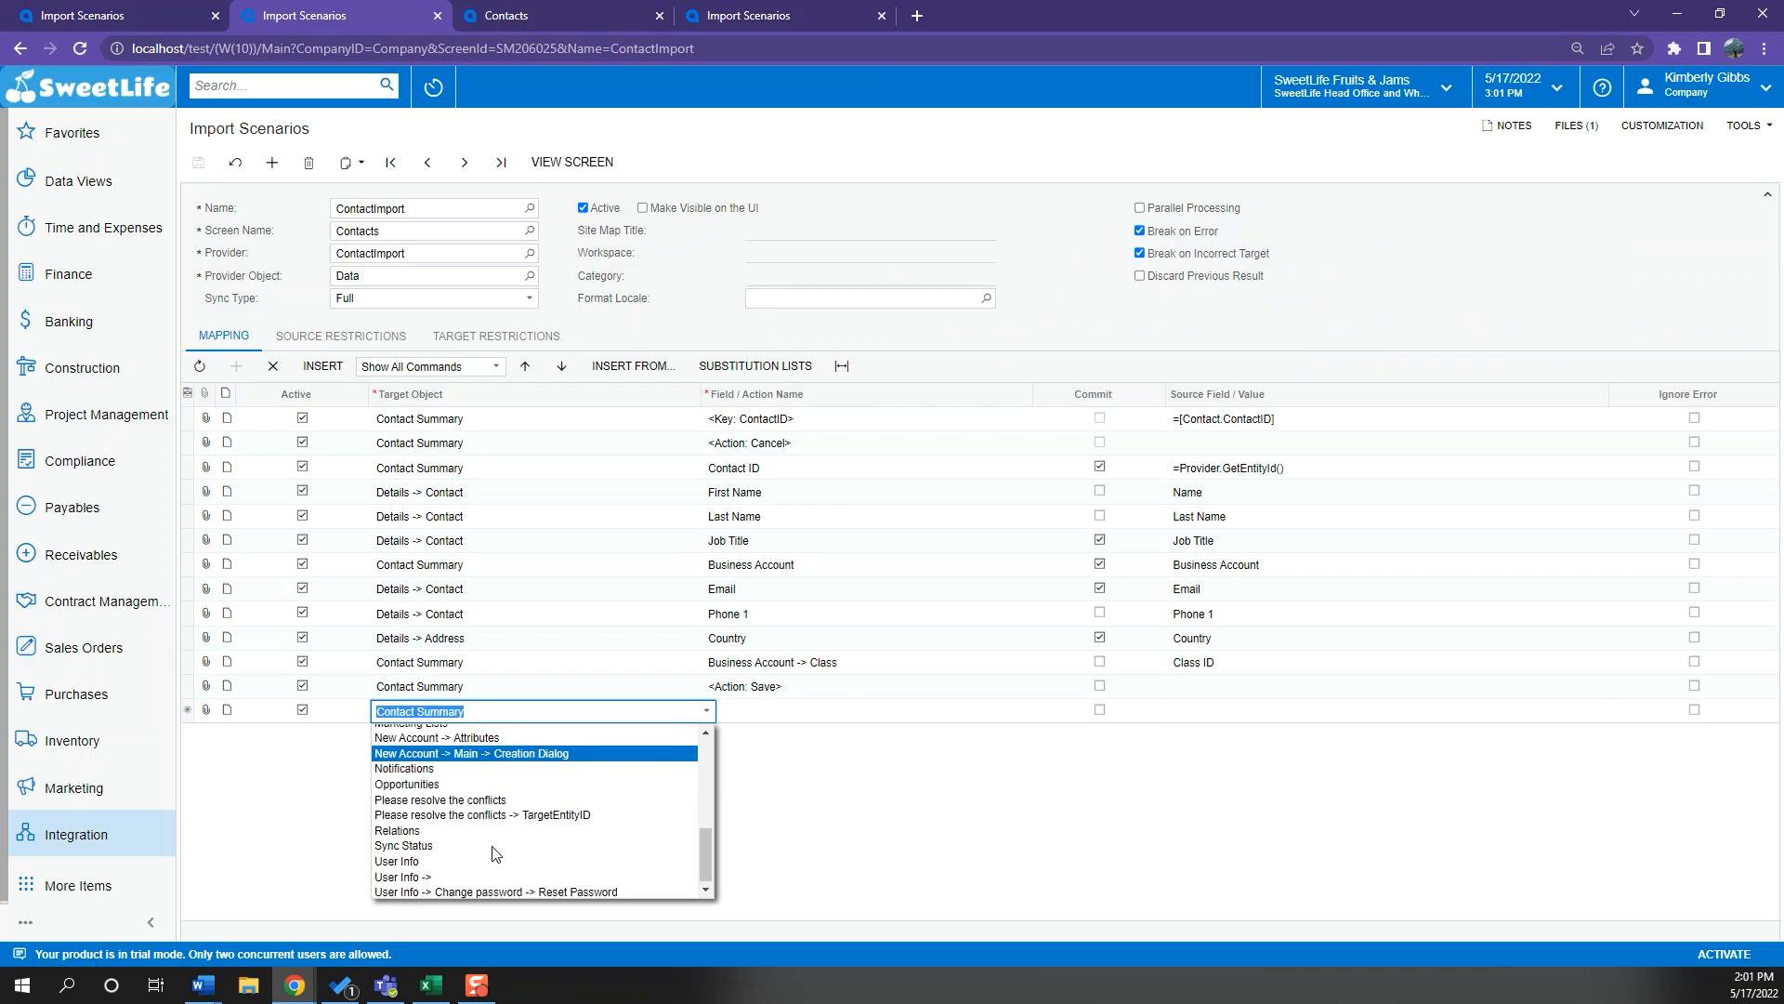
{"action": "scroll", "coordinate": [493, 833], "scroll_direction": "up", "scroll_amount": 2}
{"action": "scroll", "coordinate": [491, 833], "scroll_direction": "up", "scroll_amount": 4}
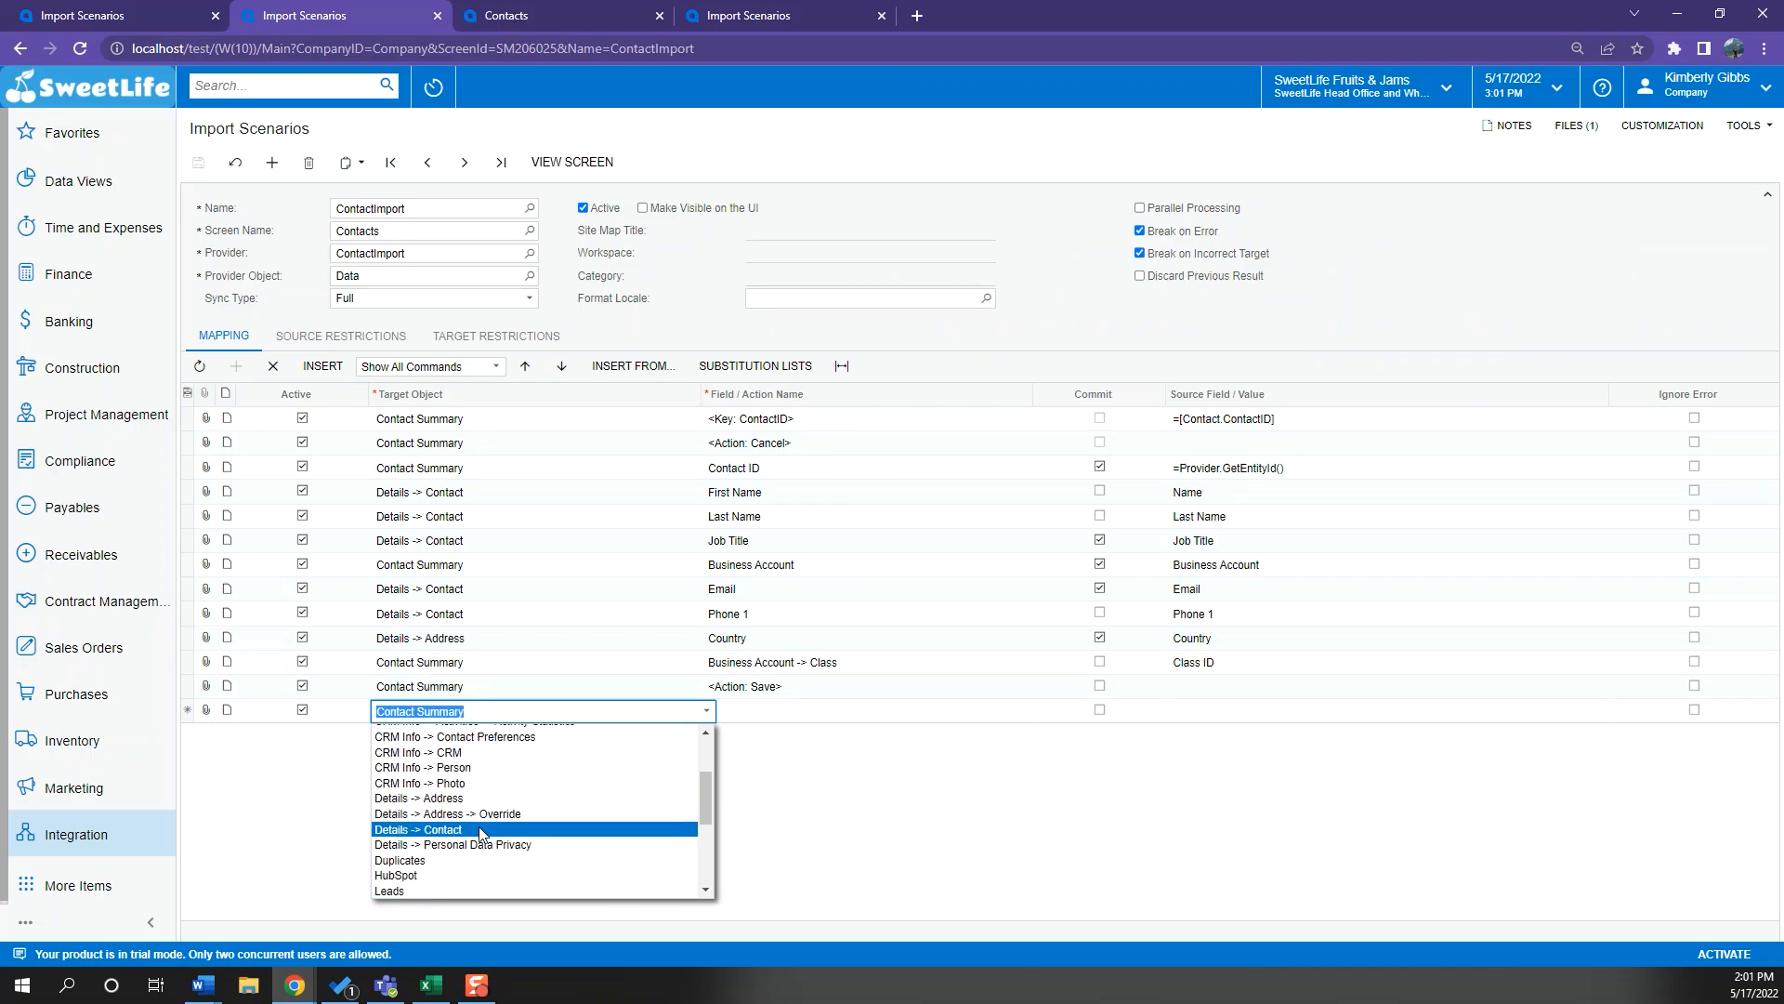
{"action": "scroll", "coordinate": [475, 864], "scroll_direction": "down", "scroll_amount": 2}
{"action": "scroll", "coordinate": [488, 836], "scroll_direction": "up", "scroll_amount": 2}
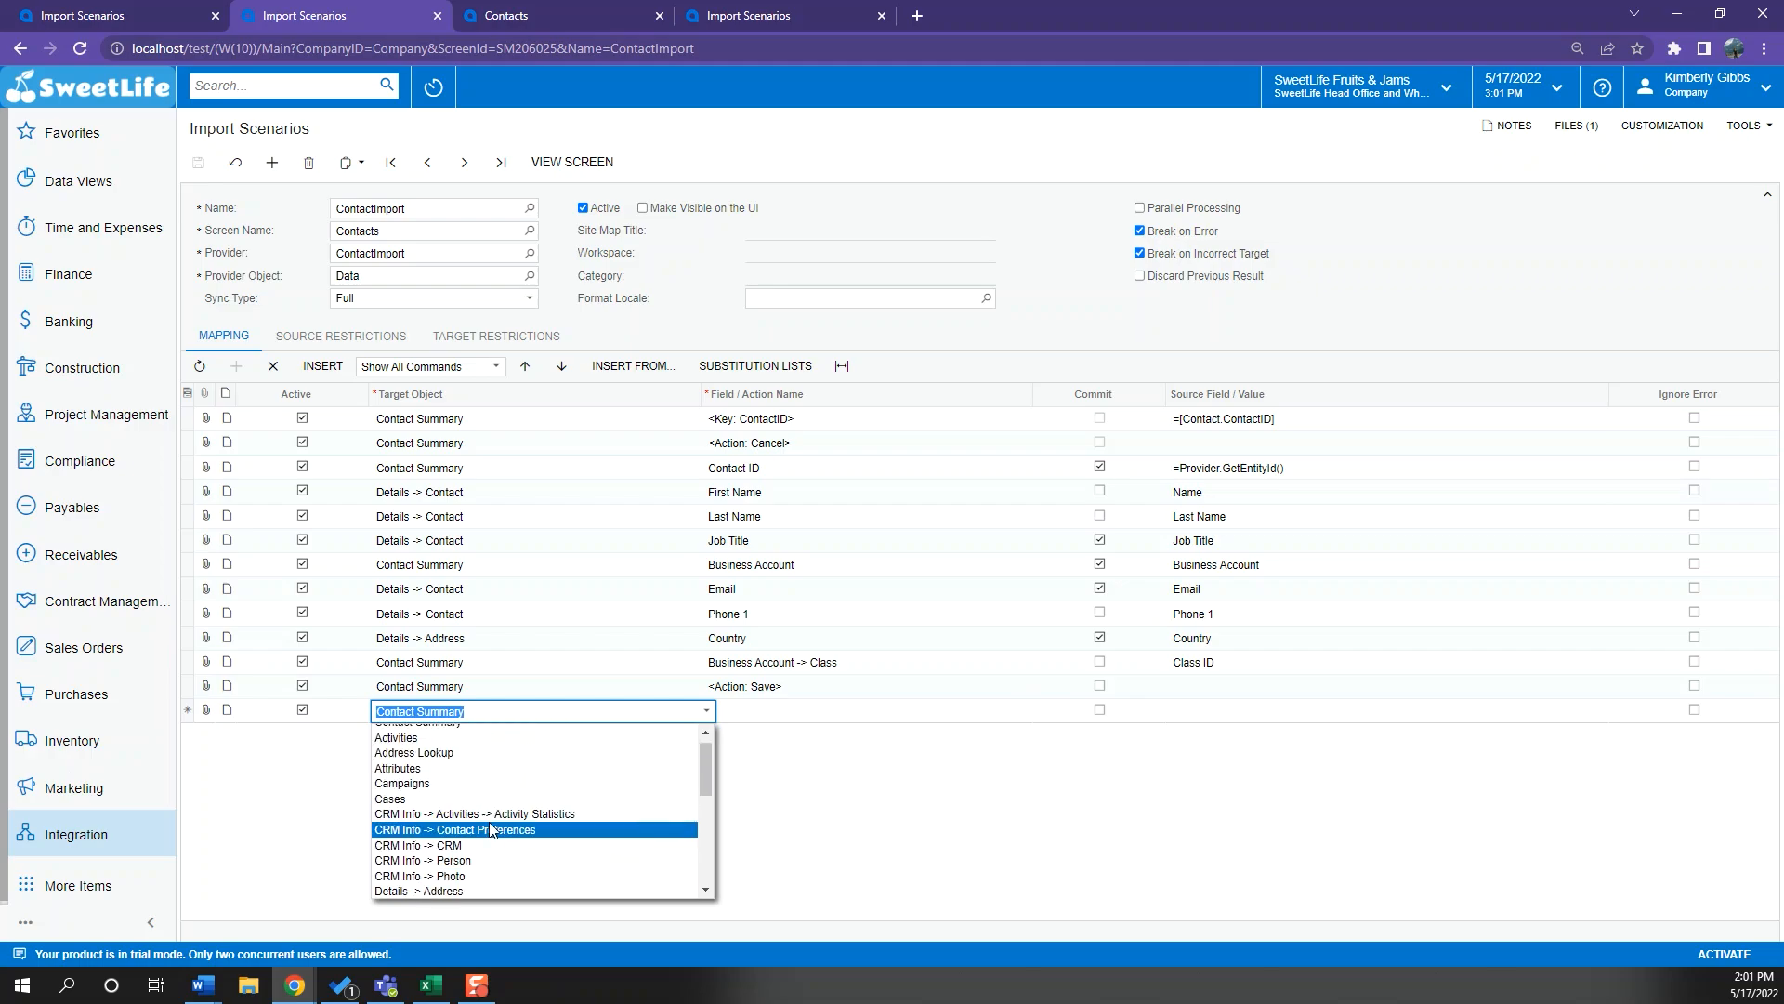
{"action": "left_click", "coordinate": [453, 783]}
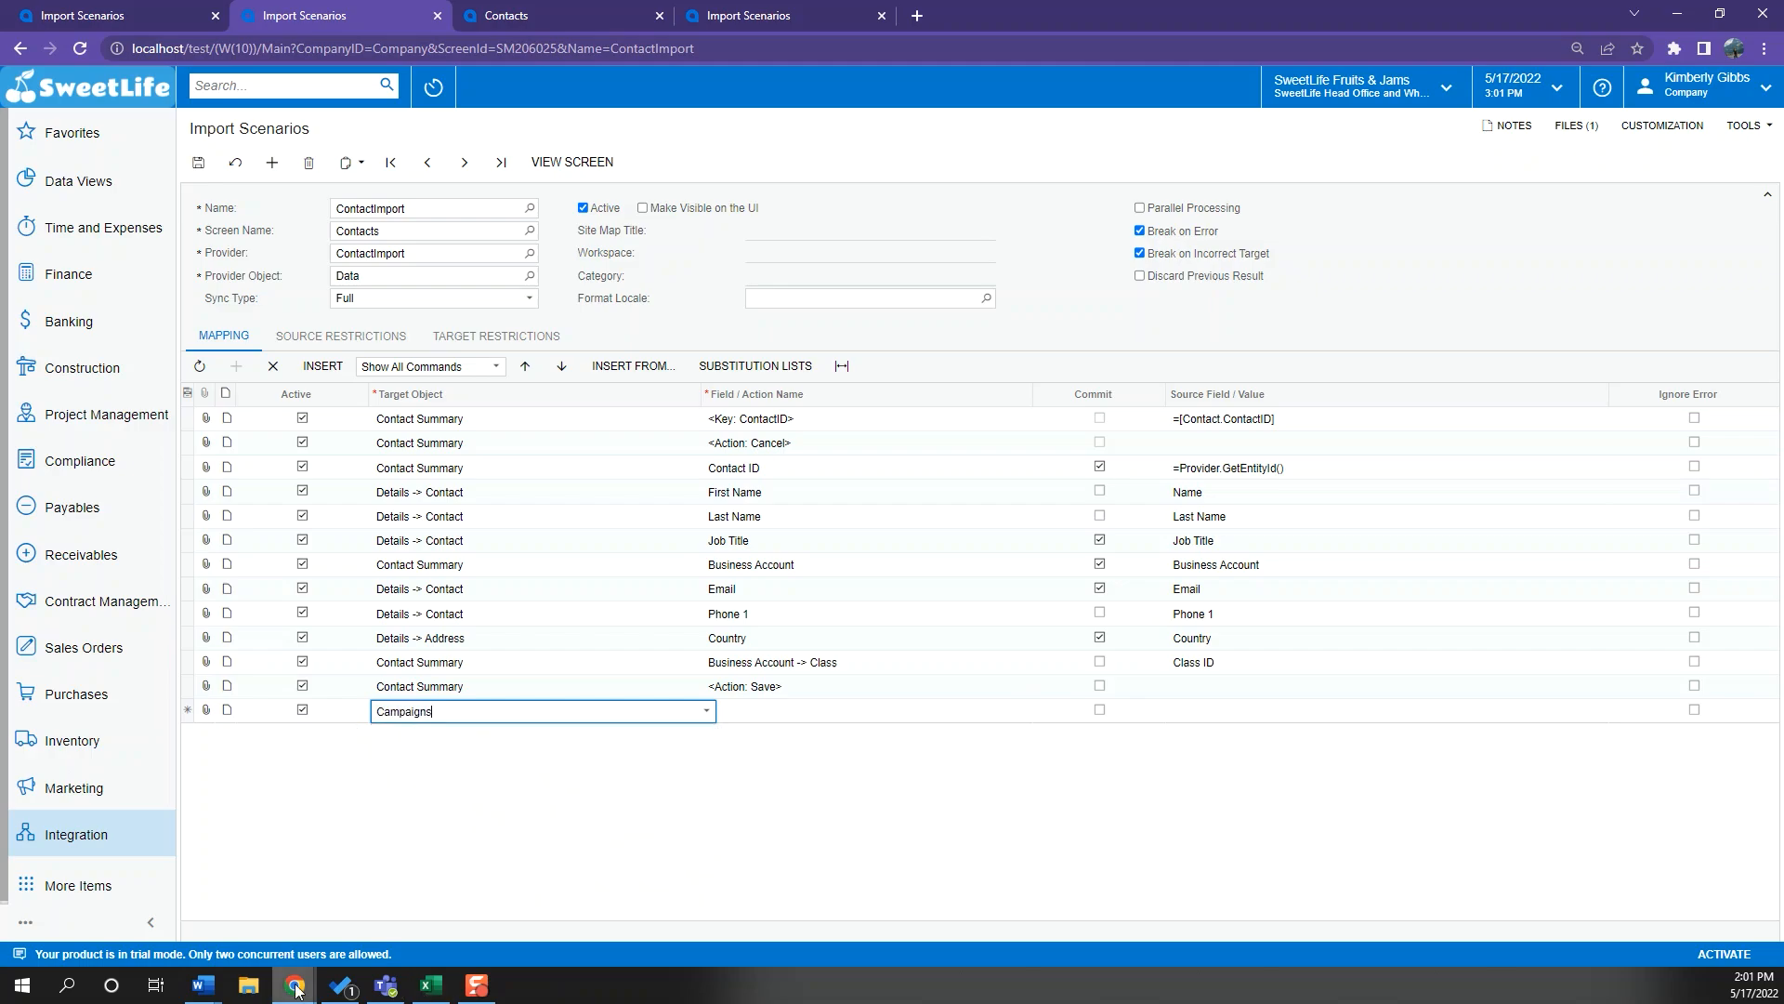
Examine the fields available for the Campaigns row against the Contacts screen's Campaigns section and the Excel contact columns
{"action": "mouse_move", "coordinate": [294, 985]}
{"action": "left_click", "coordinate": [444, 938]}
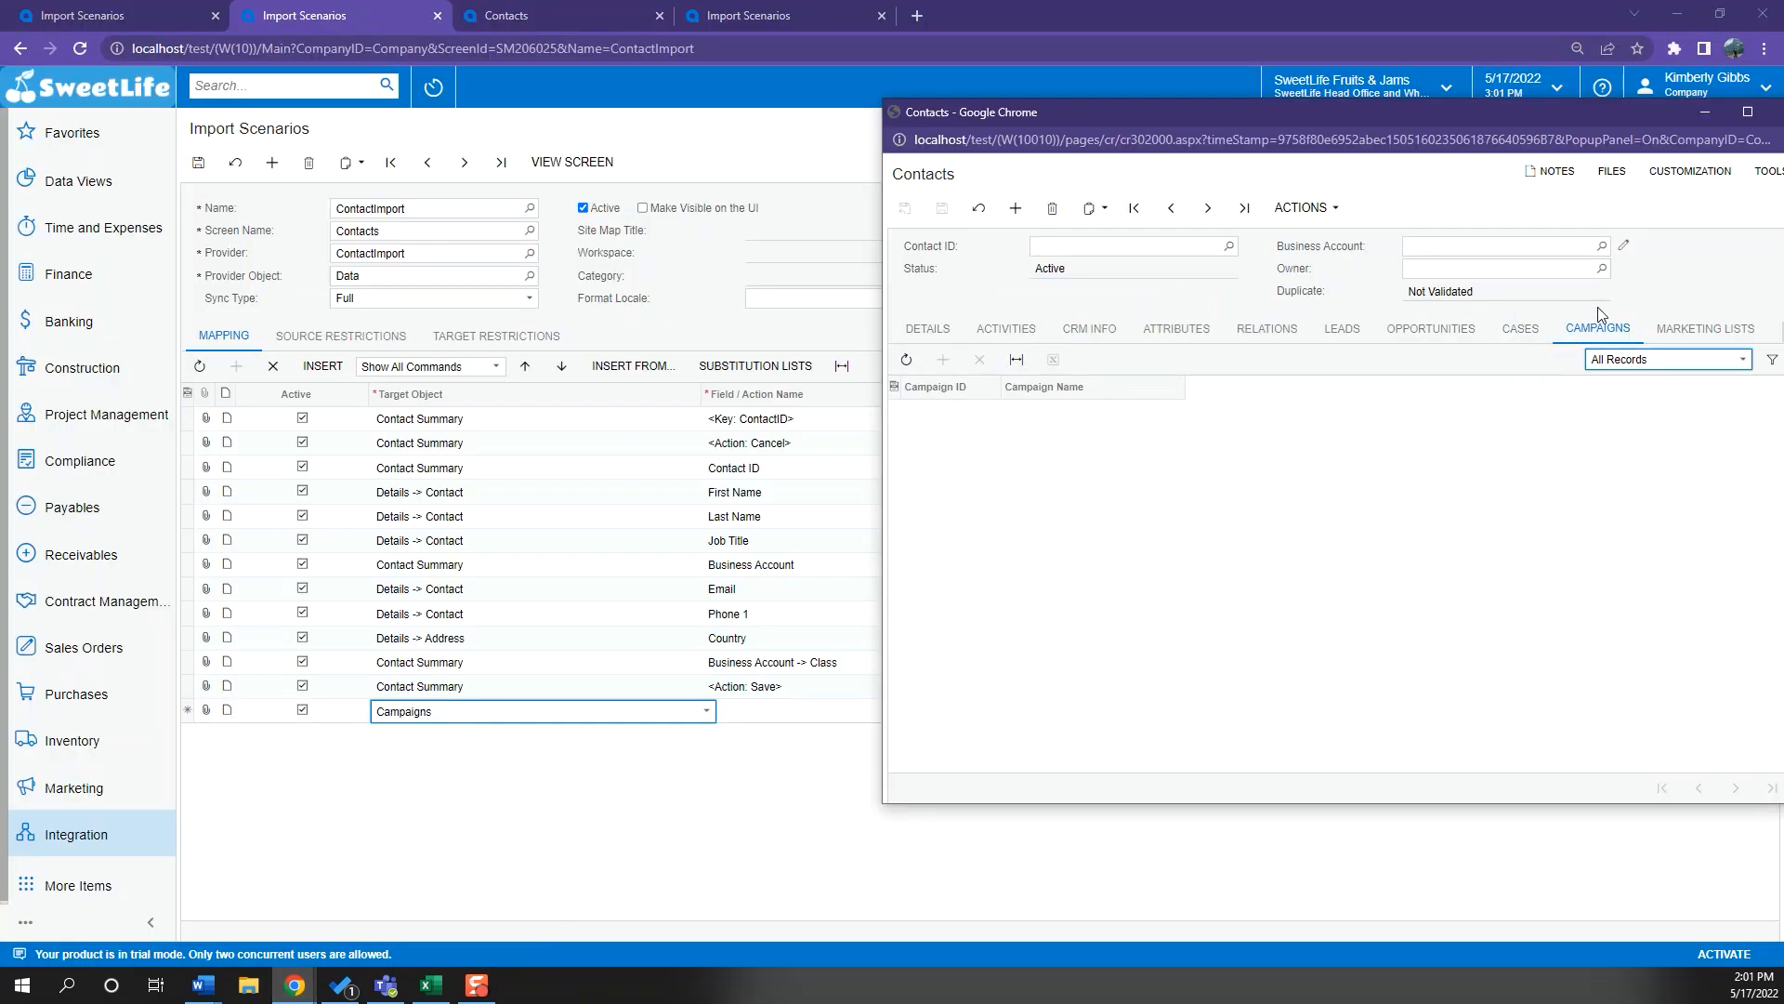
{"action": "left_click", "coordinate": [806, 762]}
{"action": "left_click", "coordinate": [801, 709]}
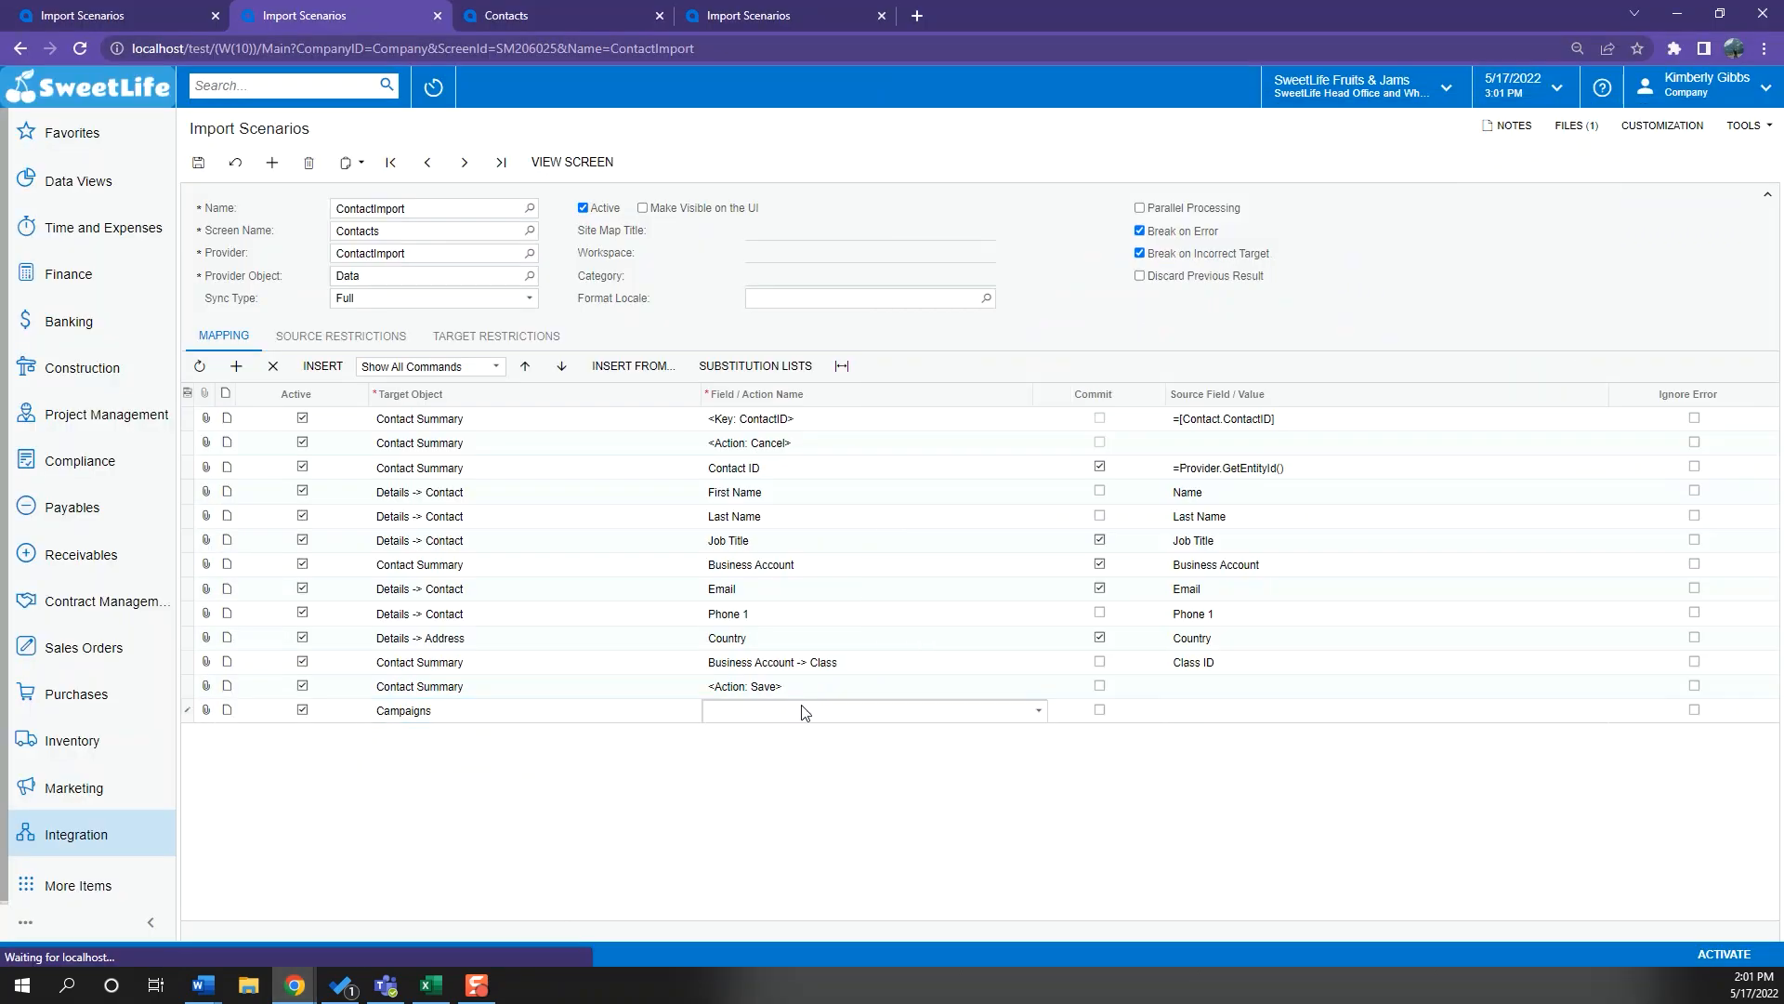
{"action": "left_click", "coordinate": [801, 709]}
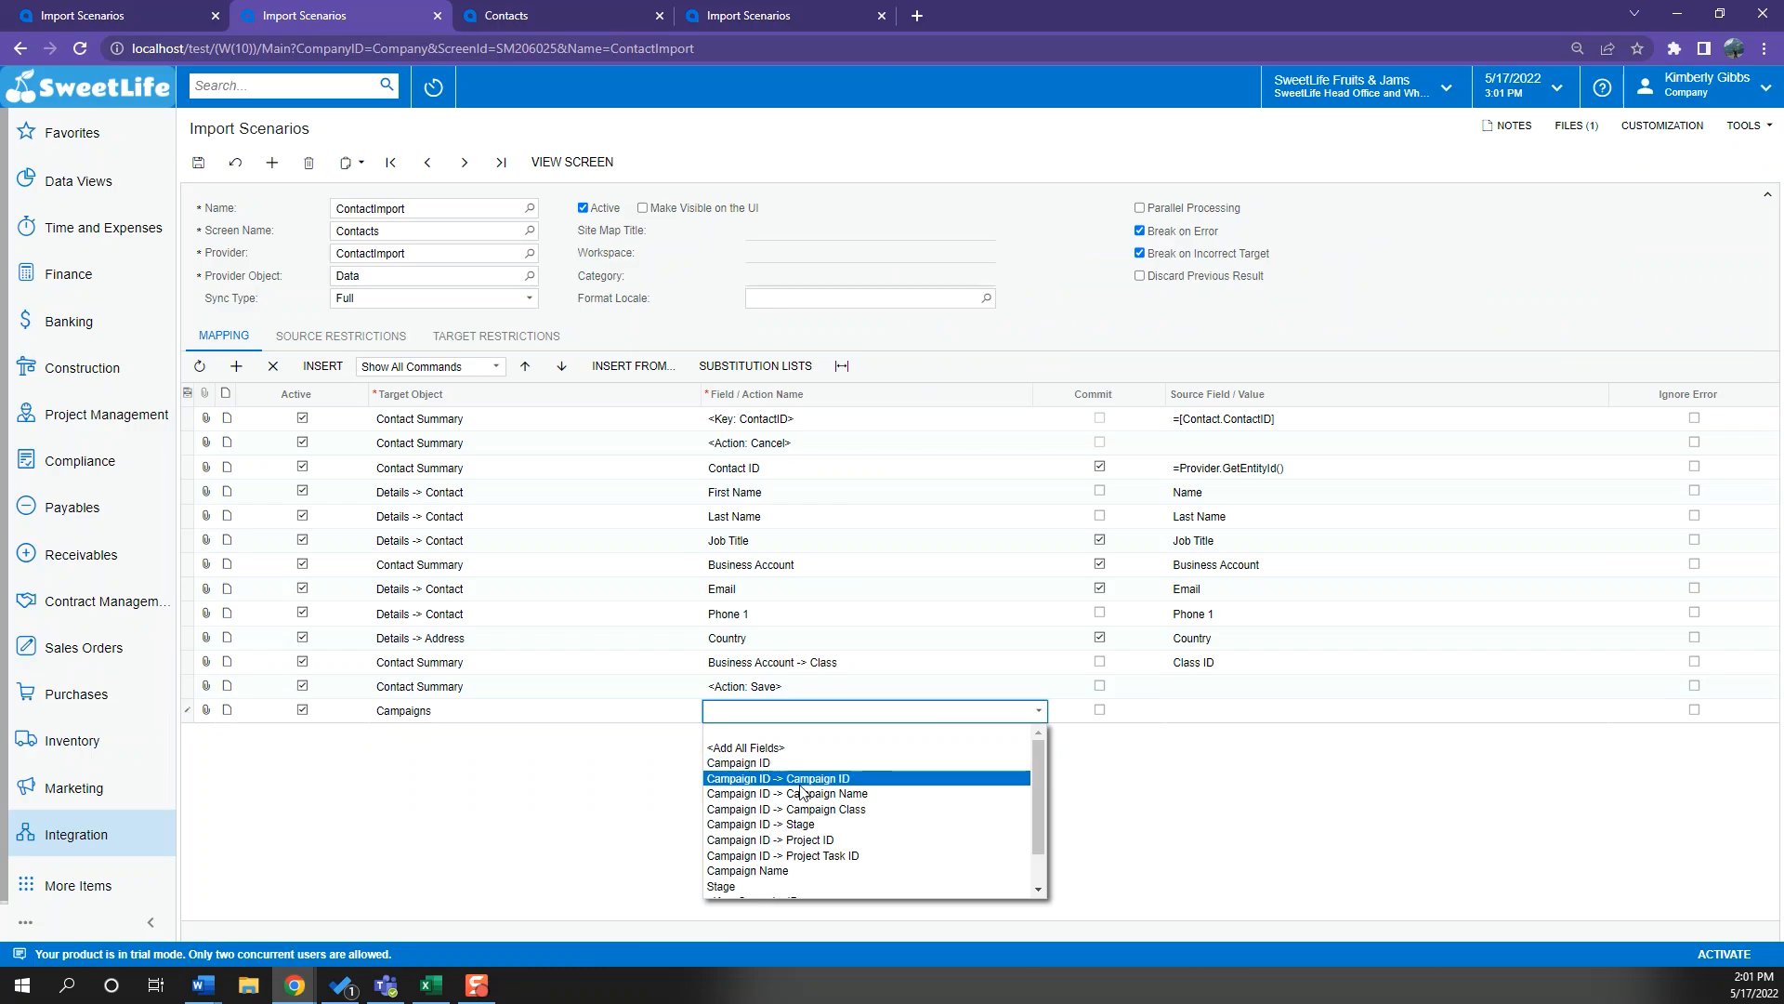
{"action": "left_click", "coordinate": [433, 987]}
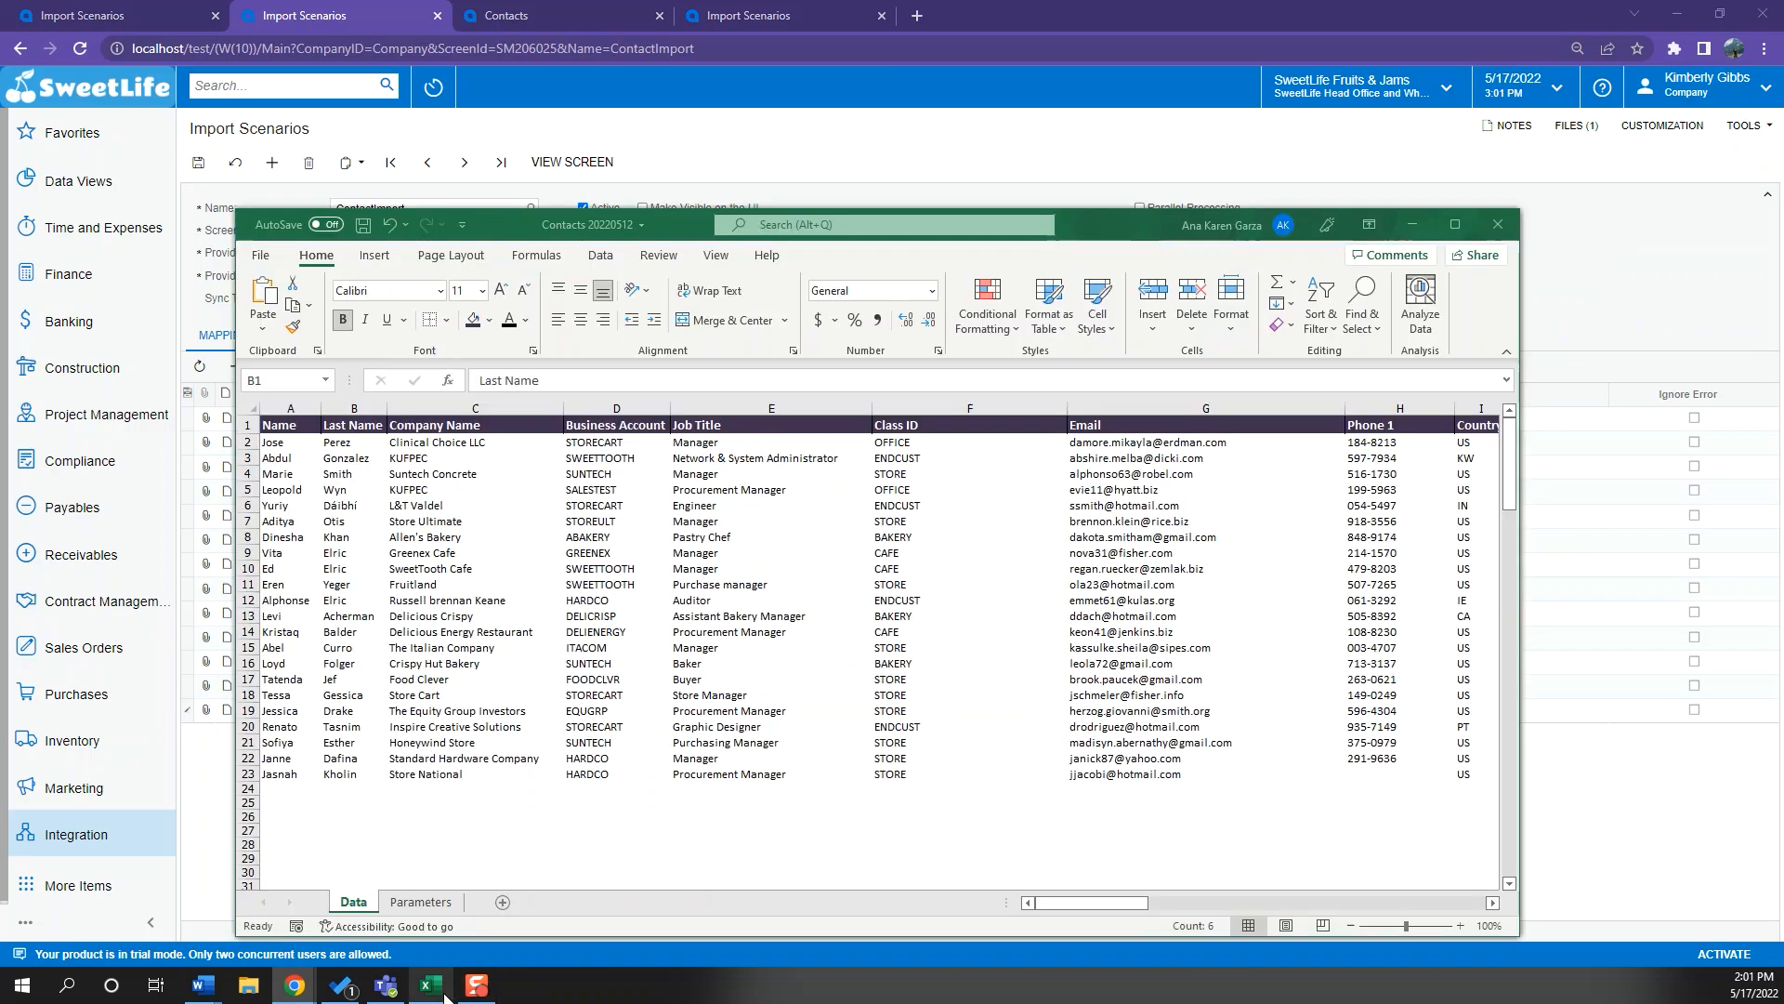
{"action": "left_click", "coordinate": [432, 987]}
{"action": "mouse_move", "coordinate": [294, 987]}
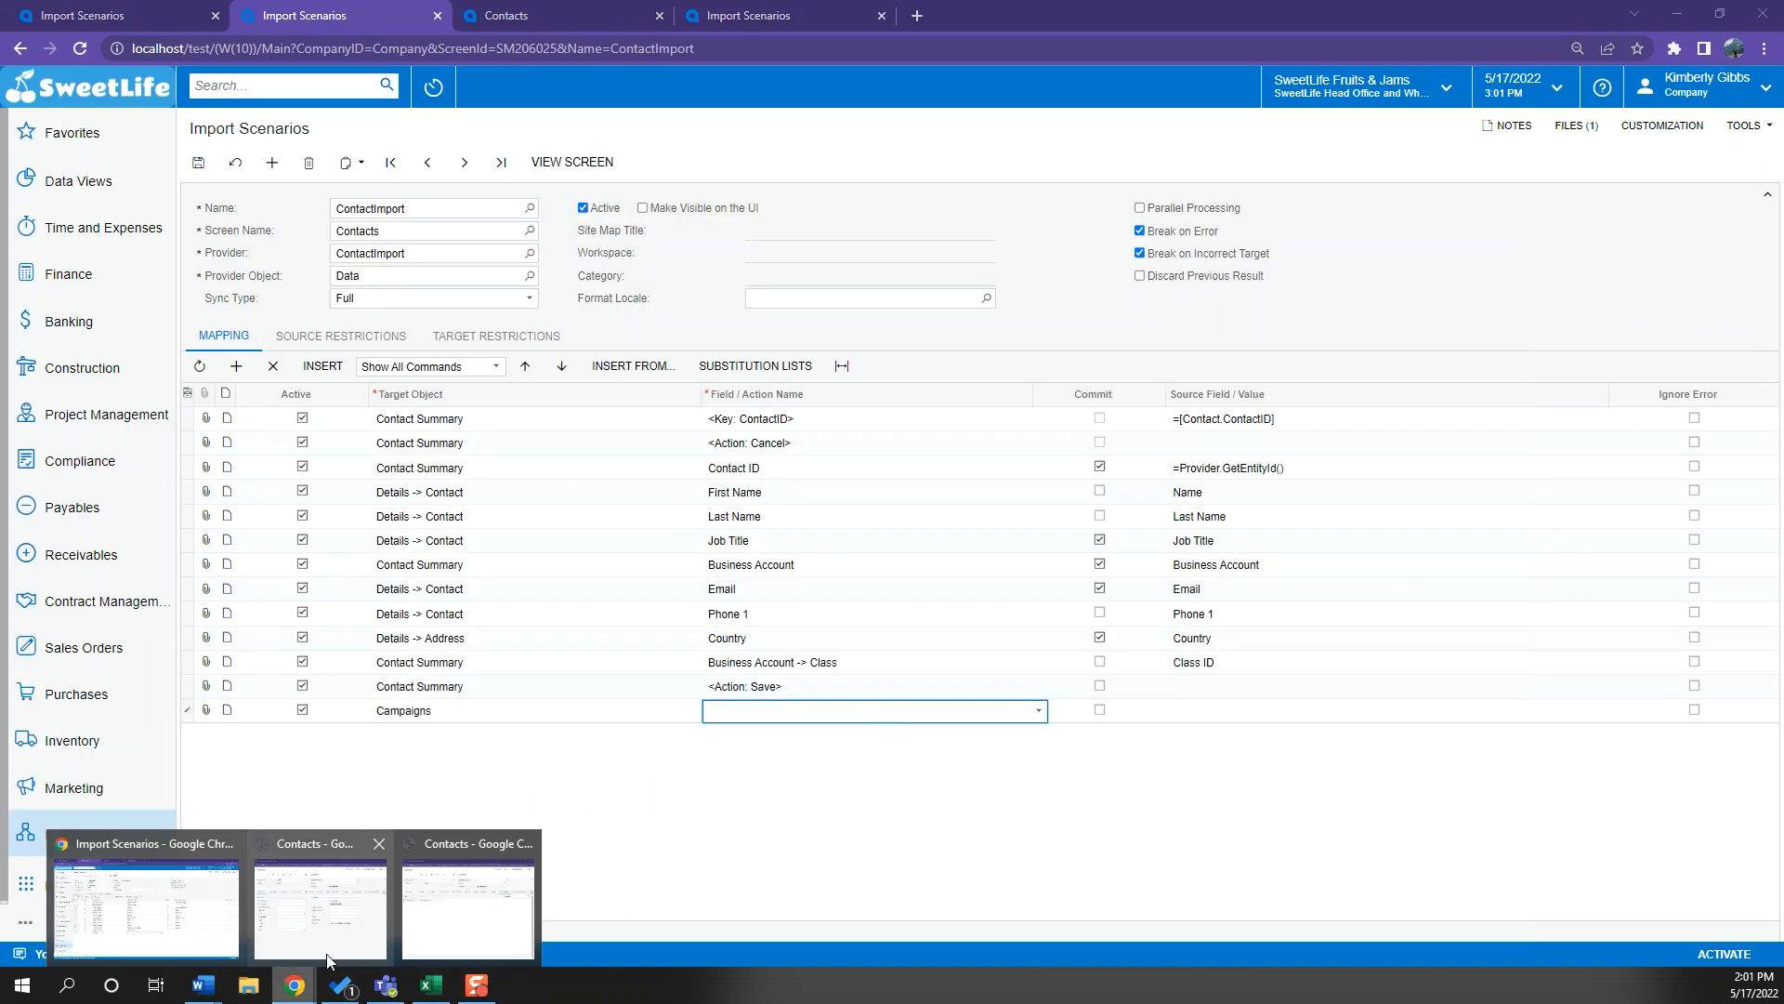
{"action": "left_click", "coordinate": [455, 920]}
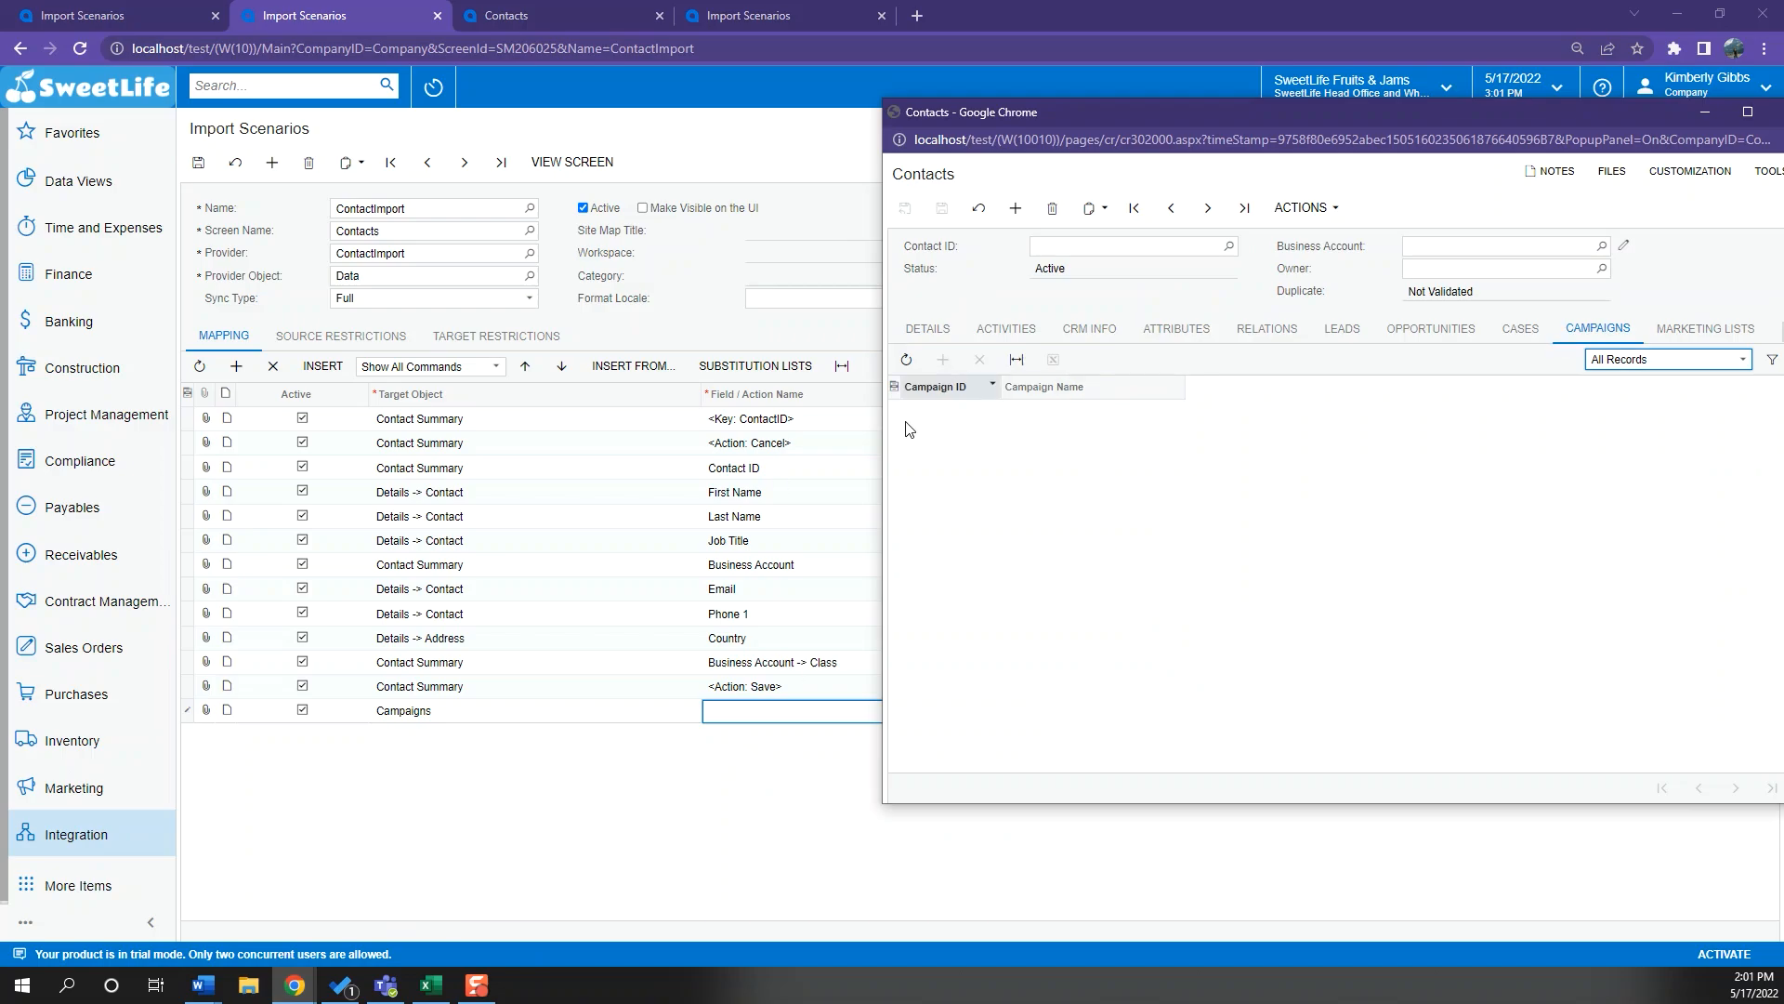
Delete the Campaigns row from the ContactImport mapping
{"action": "left_click", "coordinate": [628, 805]}
{"action": "left_click", "coordinate": [495, 713]}
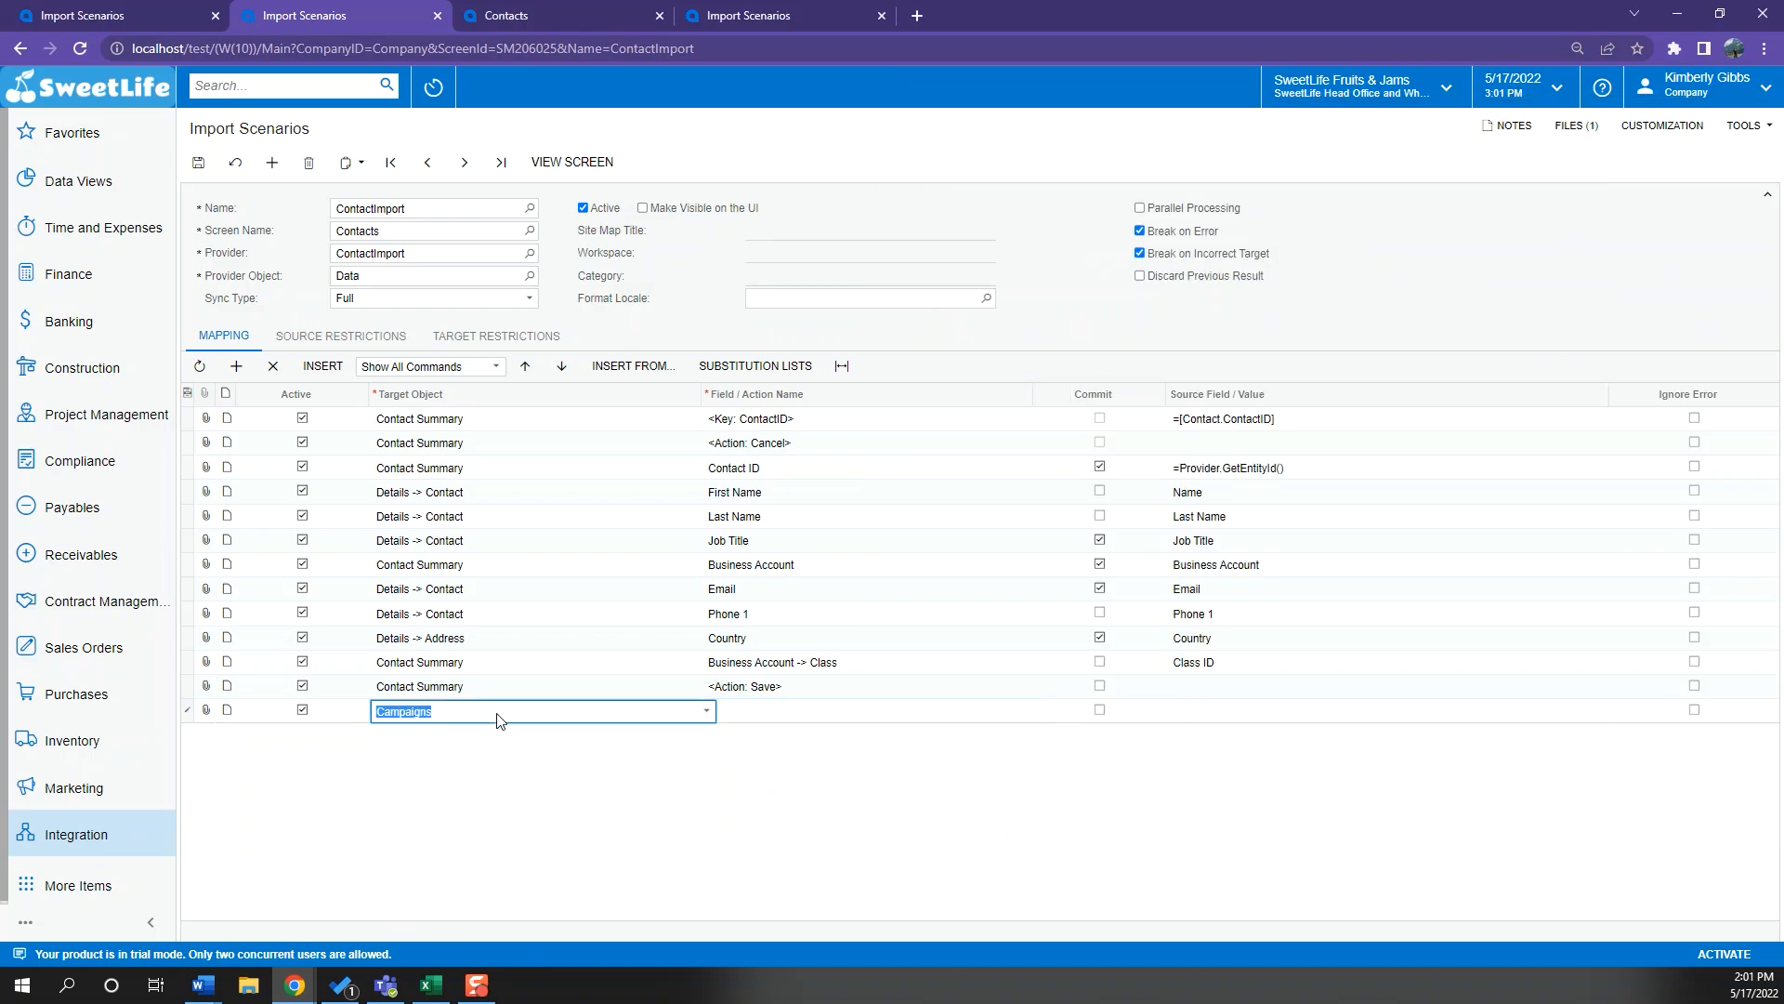
{"action": "left_click", "coordinate": [274, 365]}
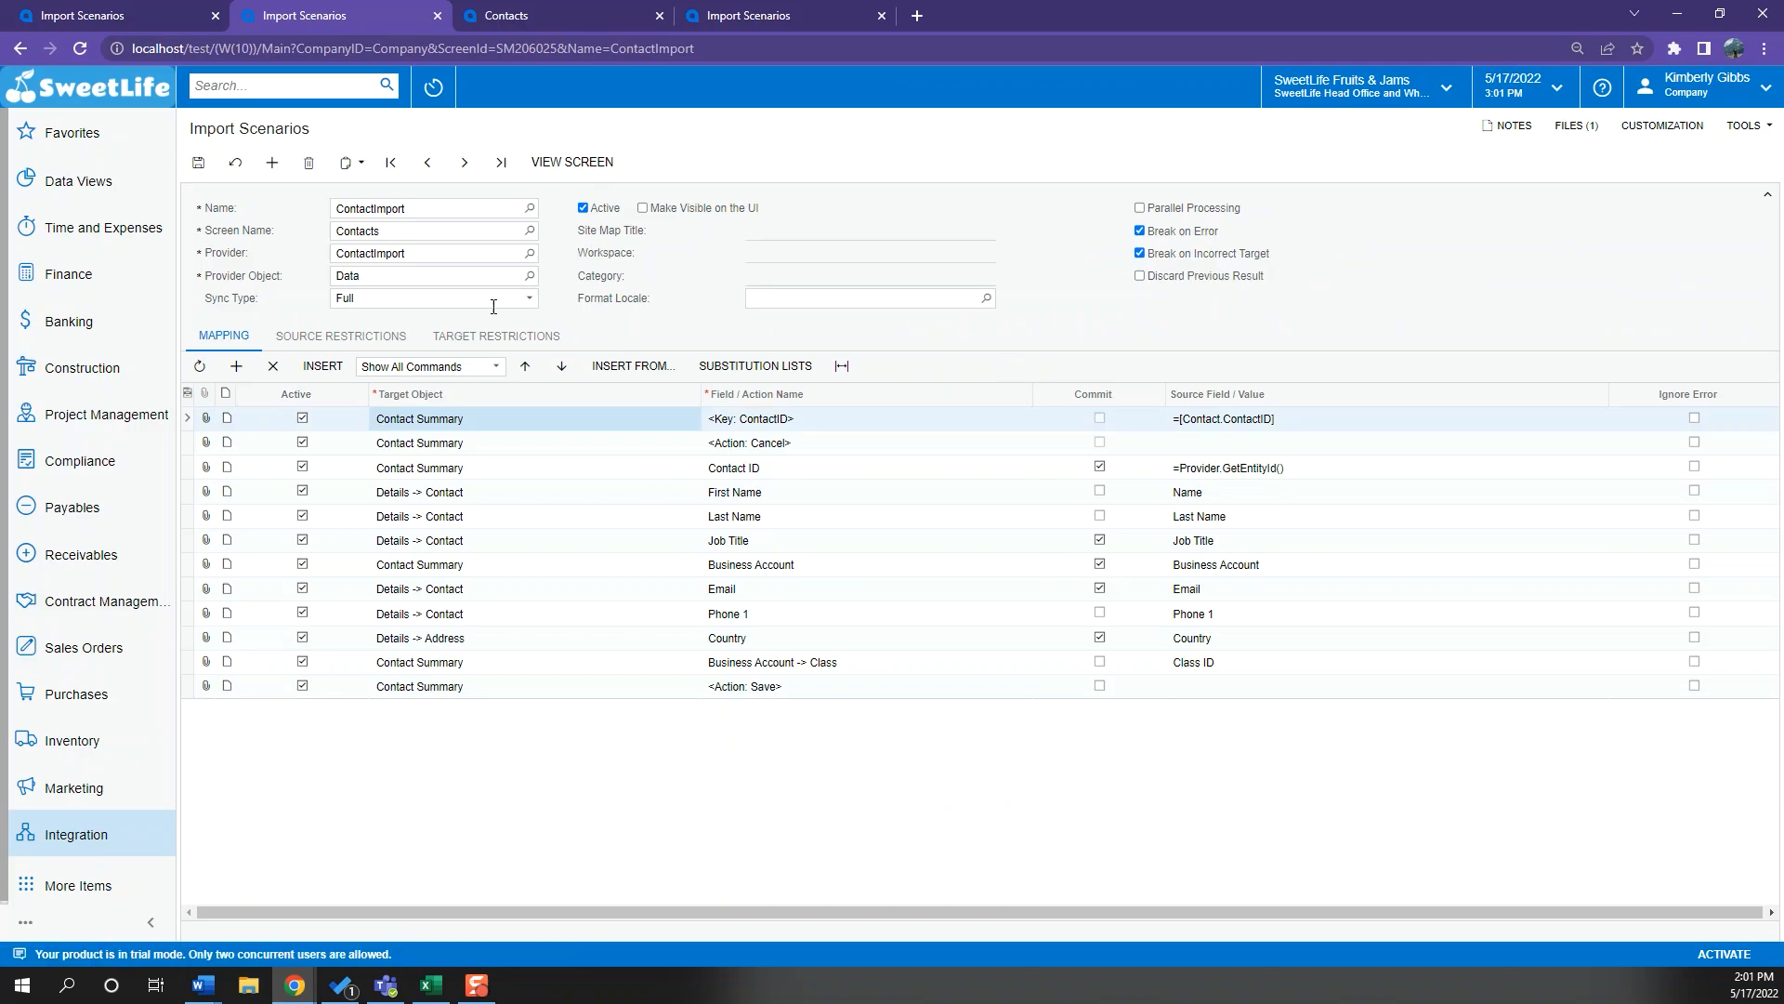
Review the Contact ID and First Name mapping rows and save the ContactImport scenario
{"action": "left_click", "coordinate": [471, 469]}
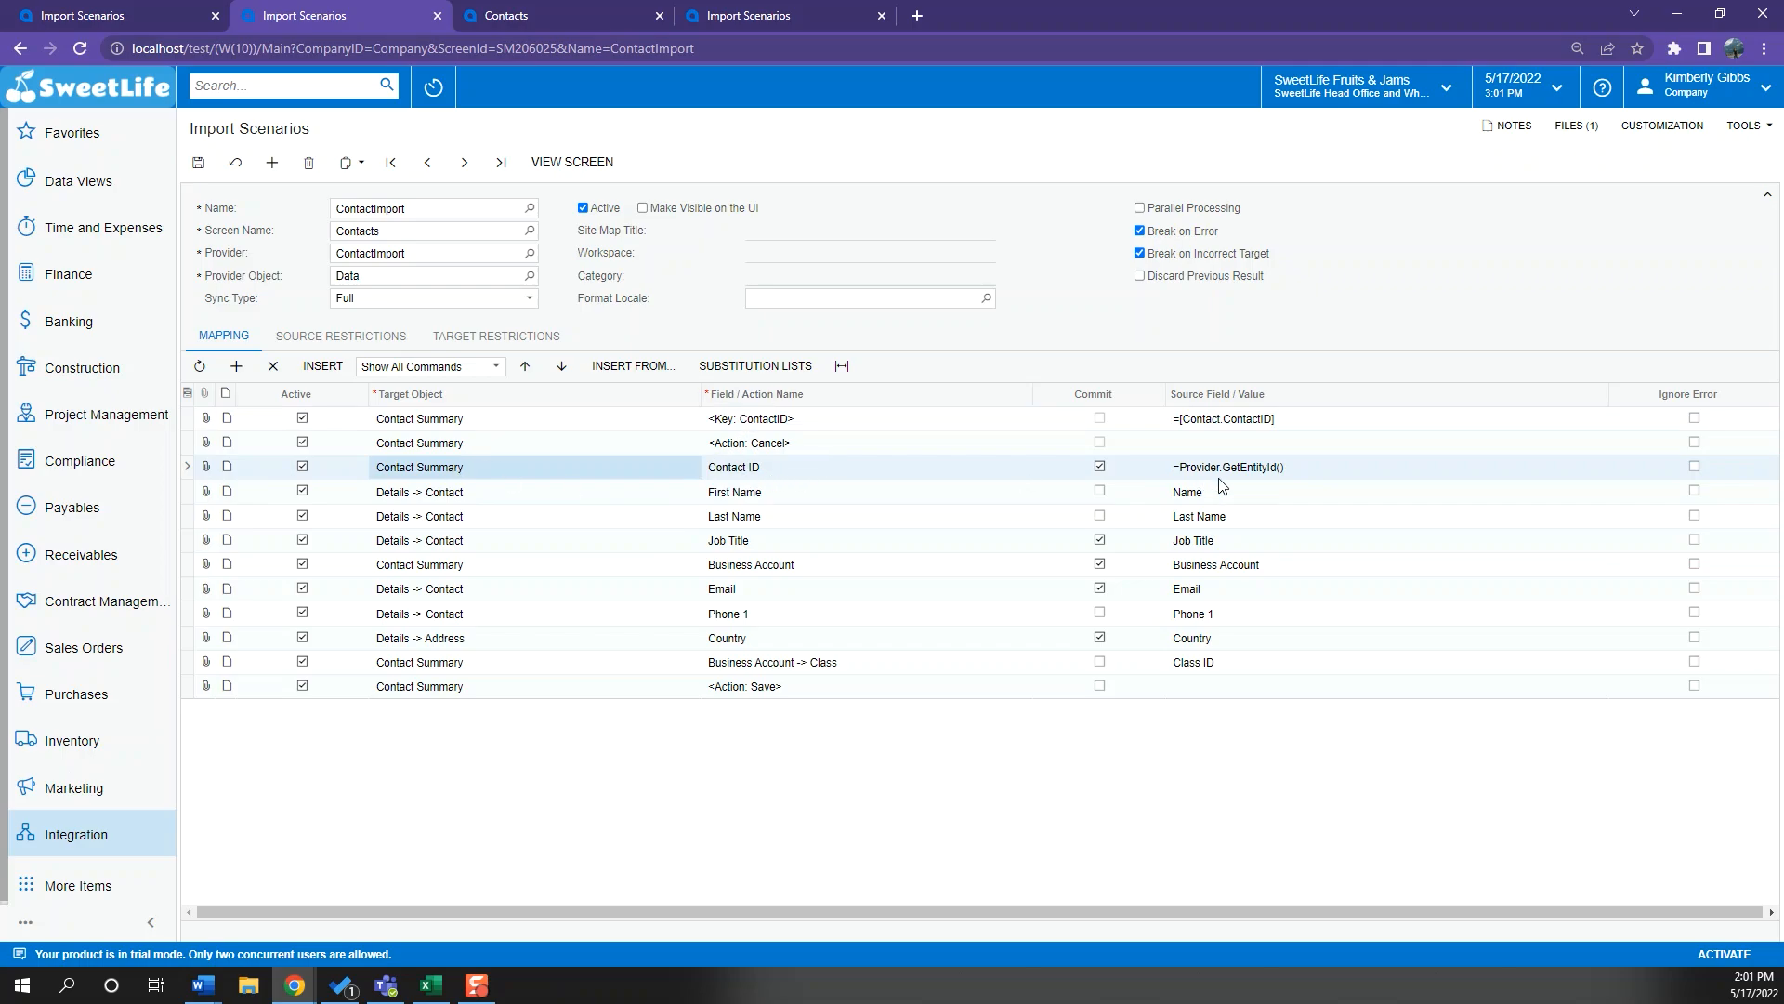
{"action": "left_click", "coordinate": [1180, 492]}
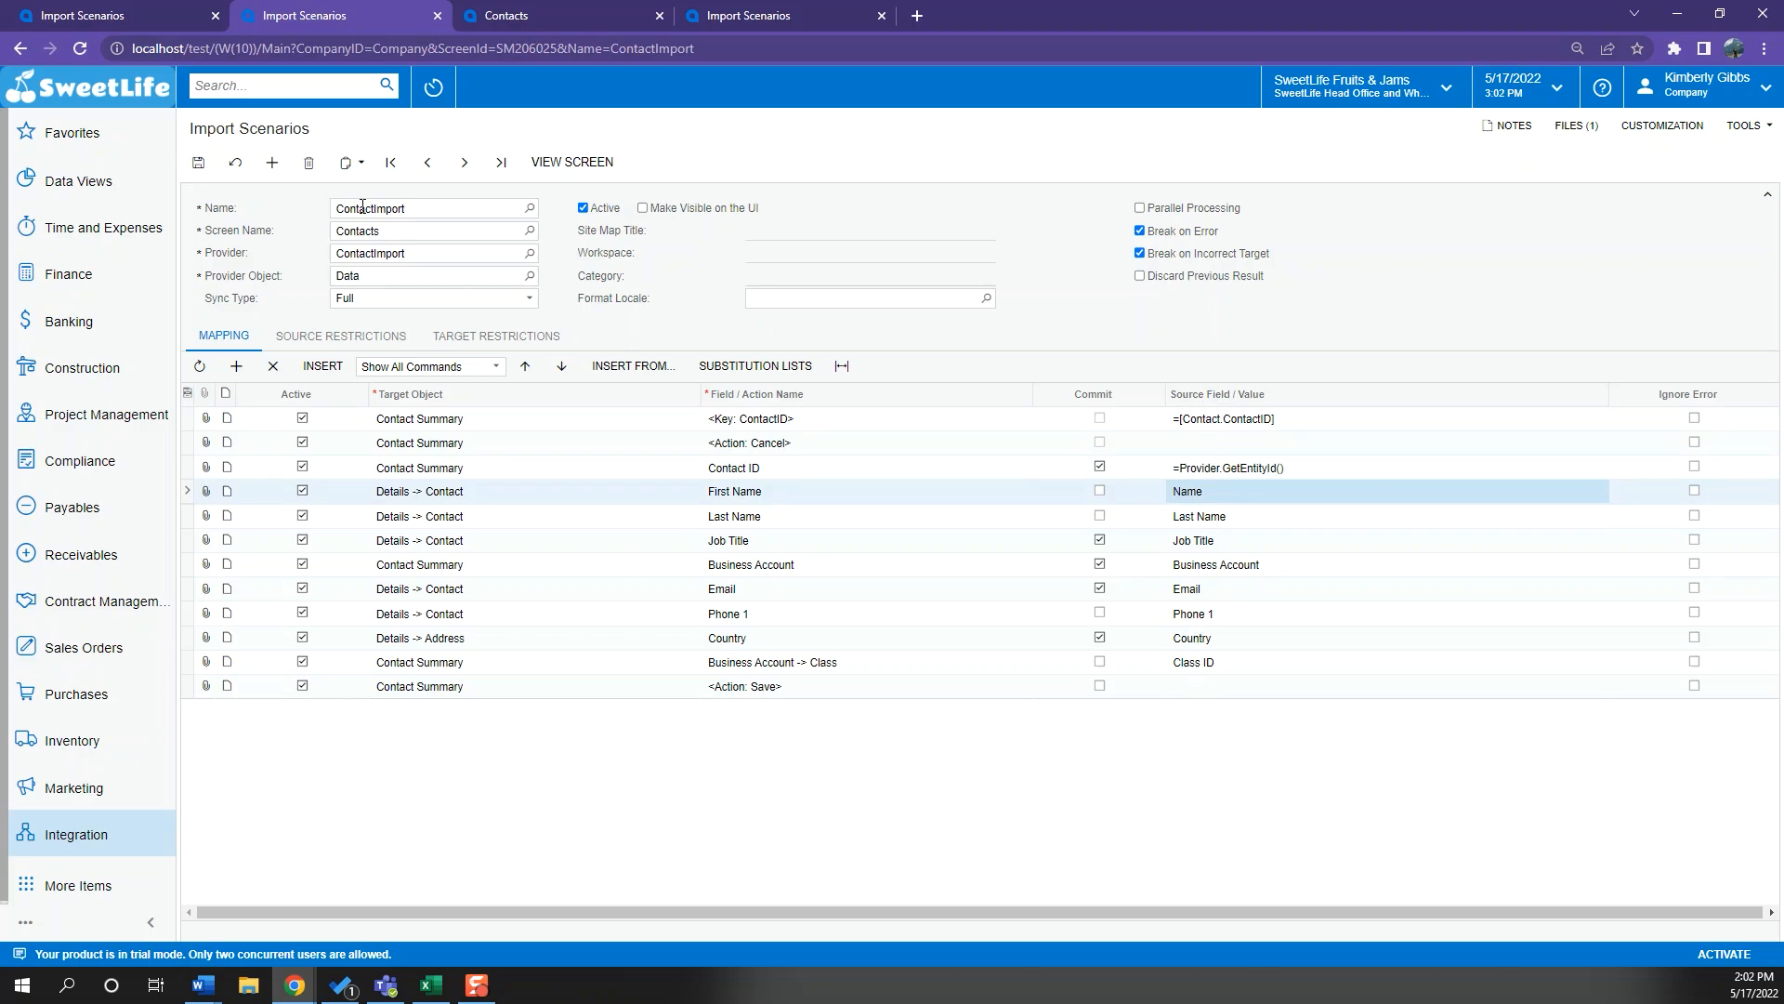
{"action": "left_click", "coordinate": [199, 164]}
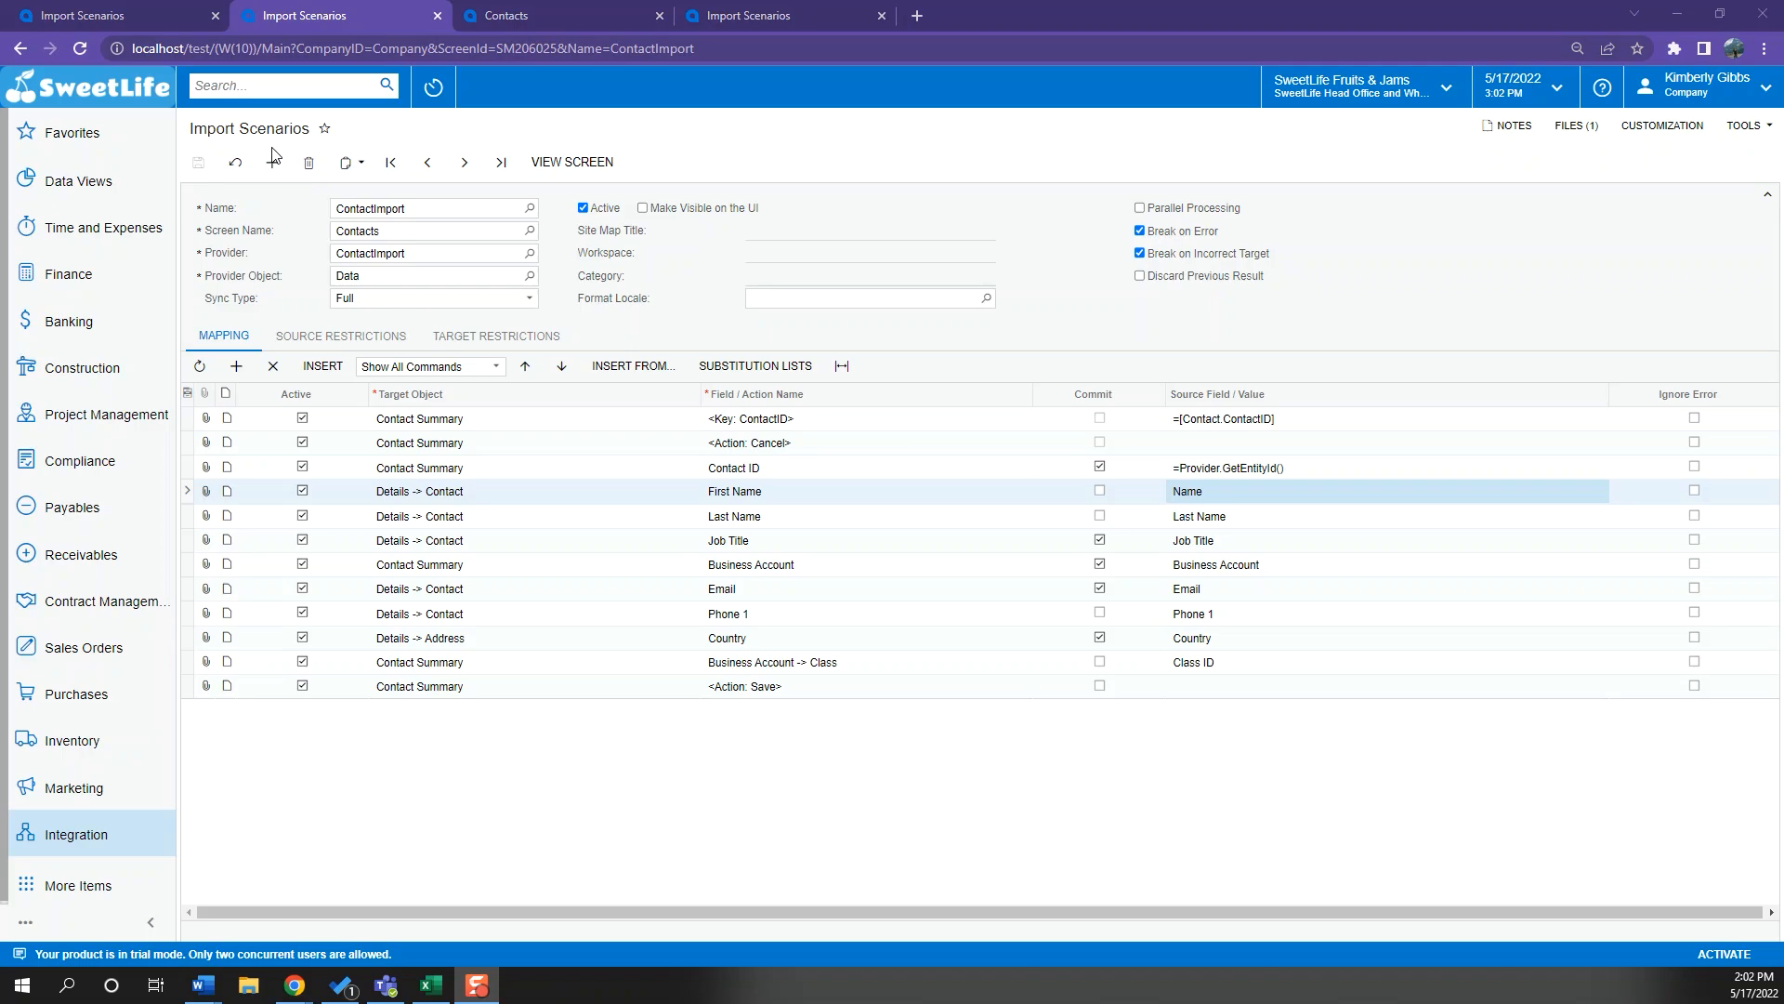
Go to the Import by Scenario screen in Integration and load the ContactImport scenario
{"action": "left_click", "coordinate": [93, 841]}
{"action": "left_click", "coordinate": [841, 307]}
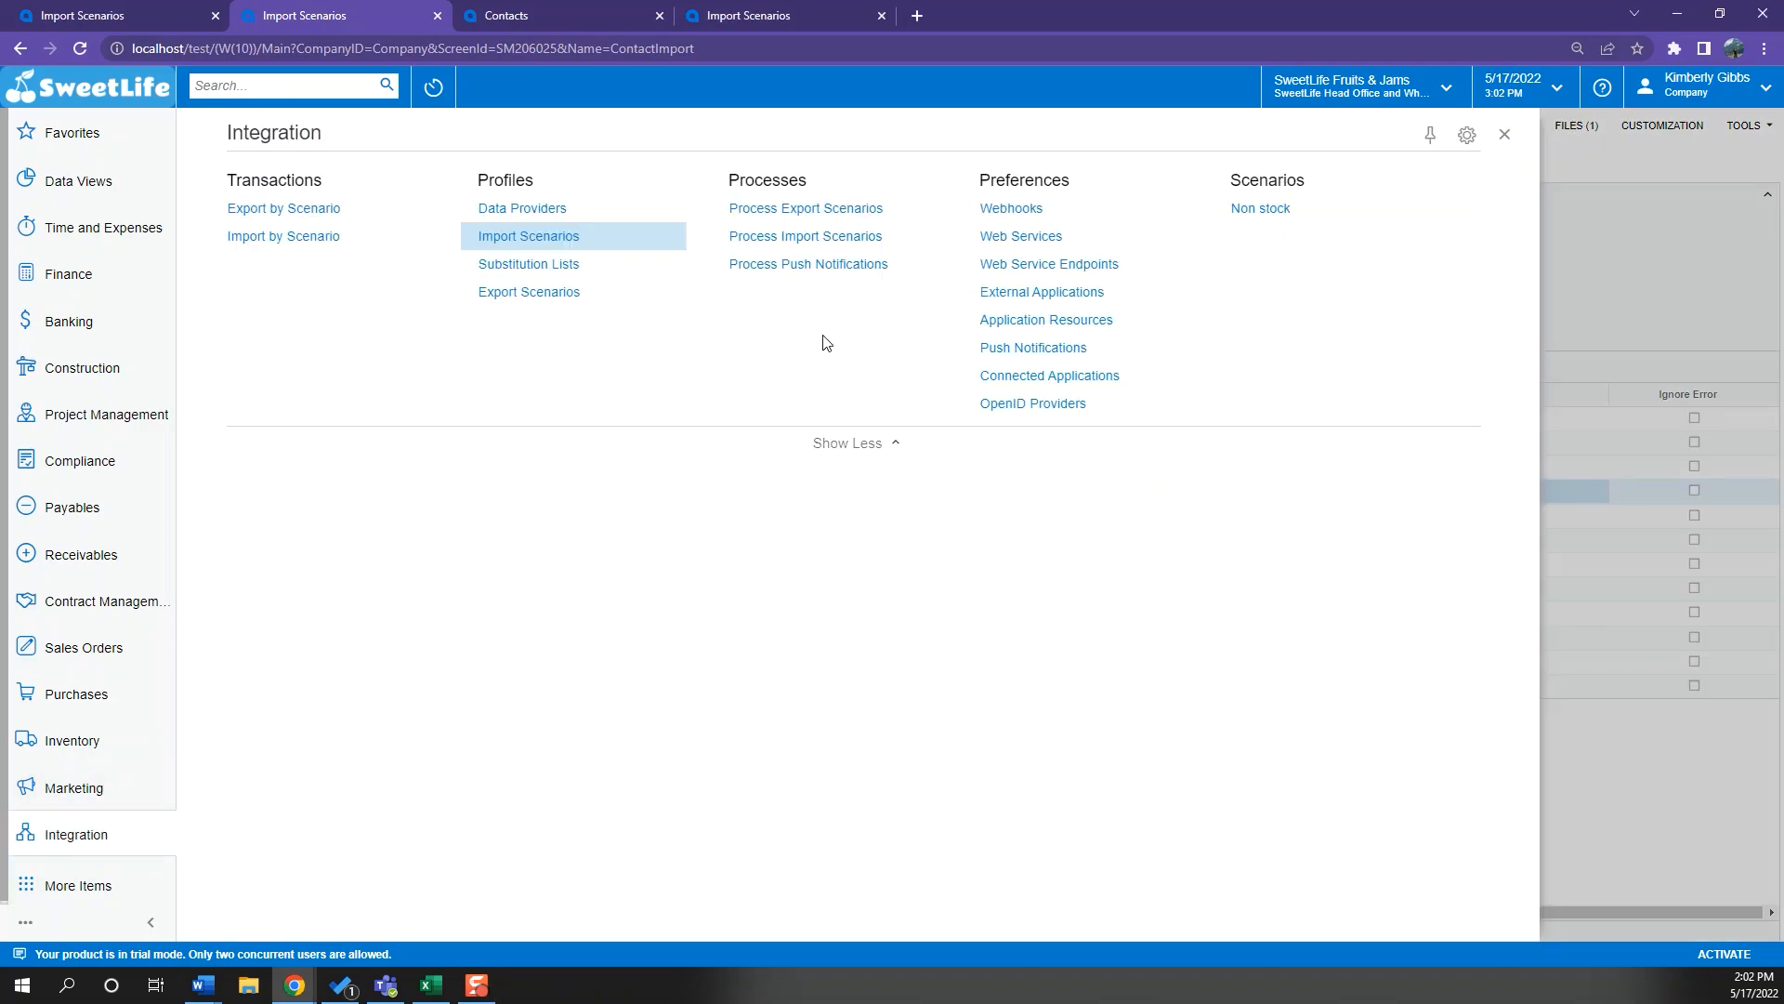
{"action": "left_click", "coordinate": [306, 237]}
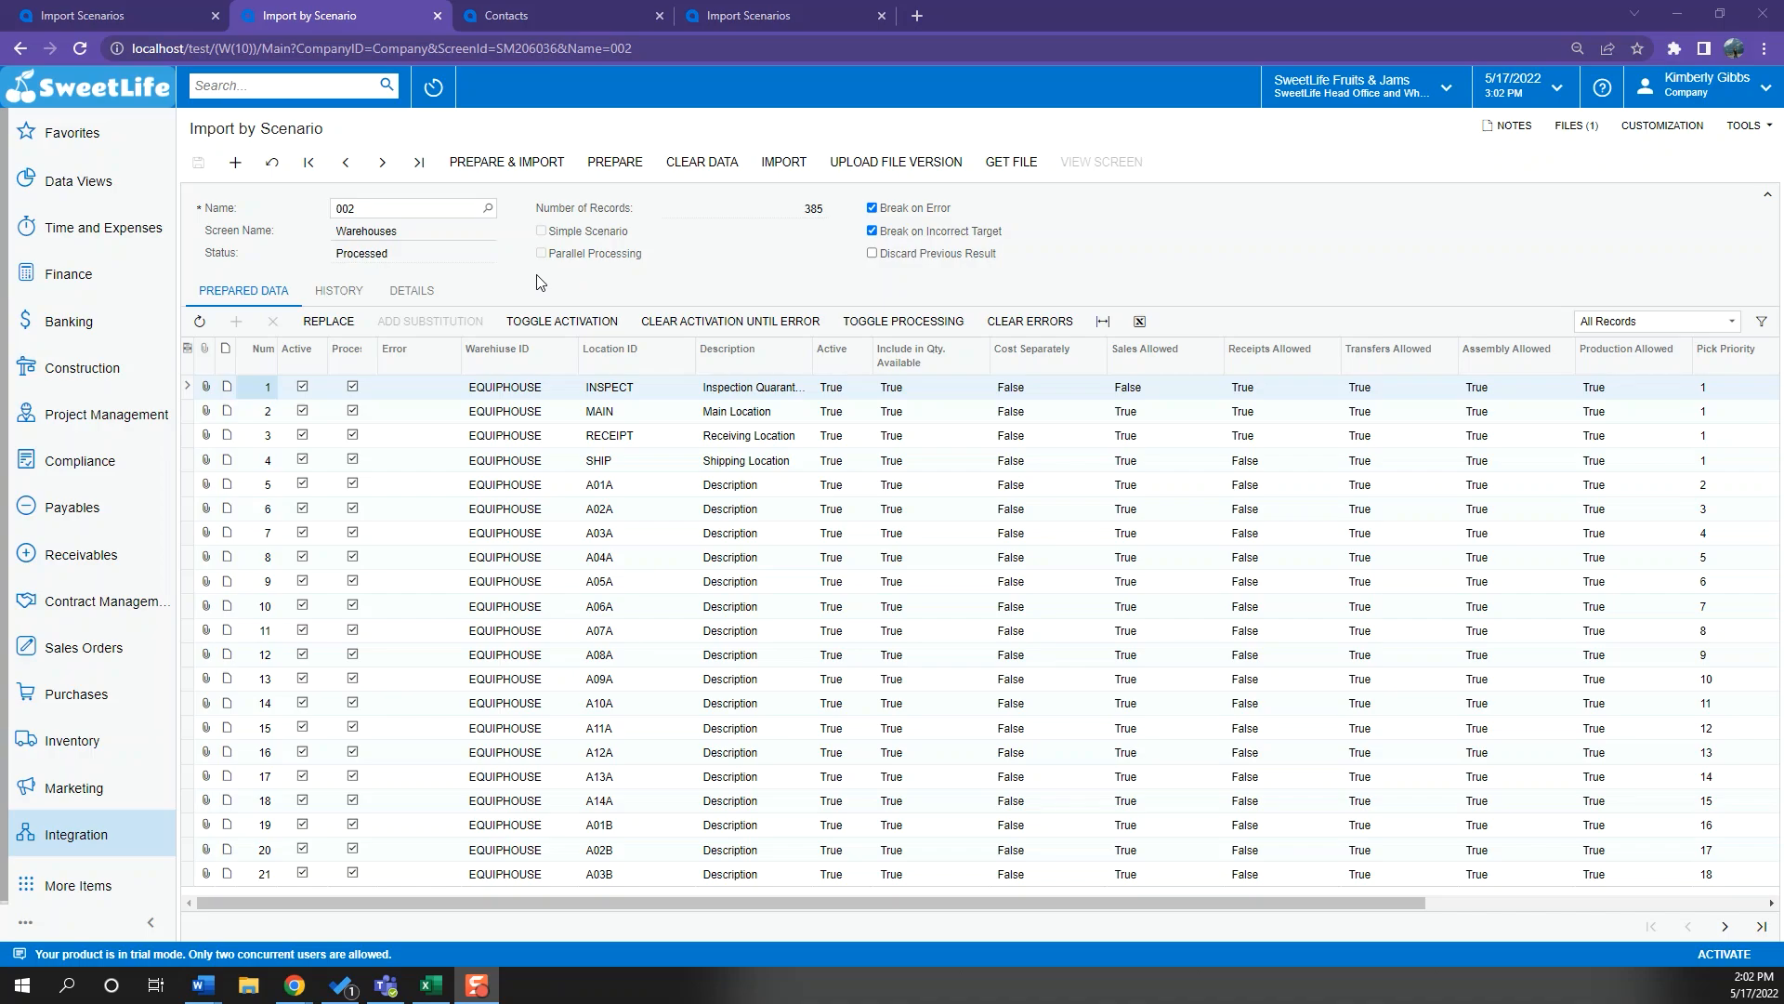
{"action": "left_click", "coordinate": [433, 212]}
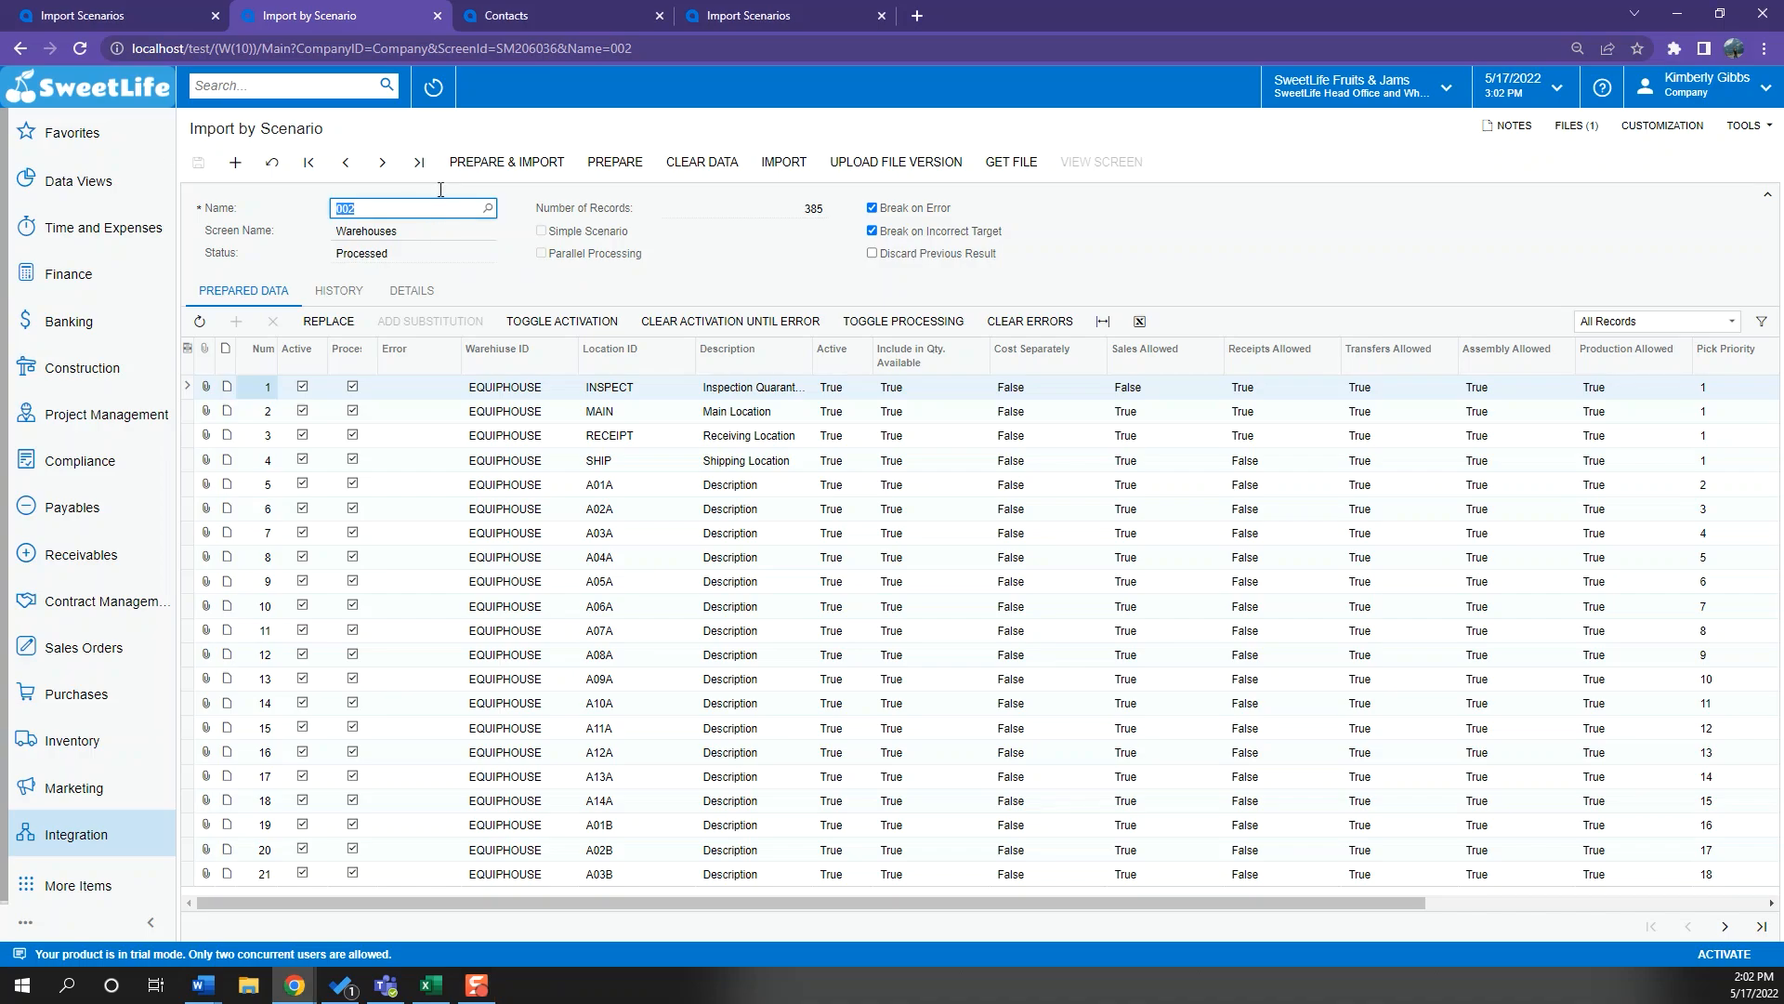
{"action": "left_click", "coordinate": [487, 210]}
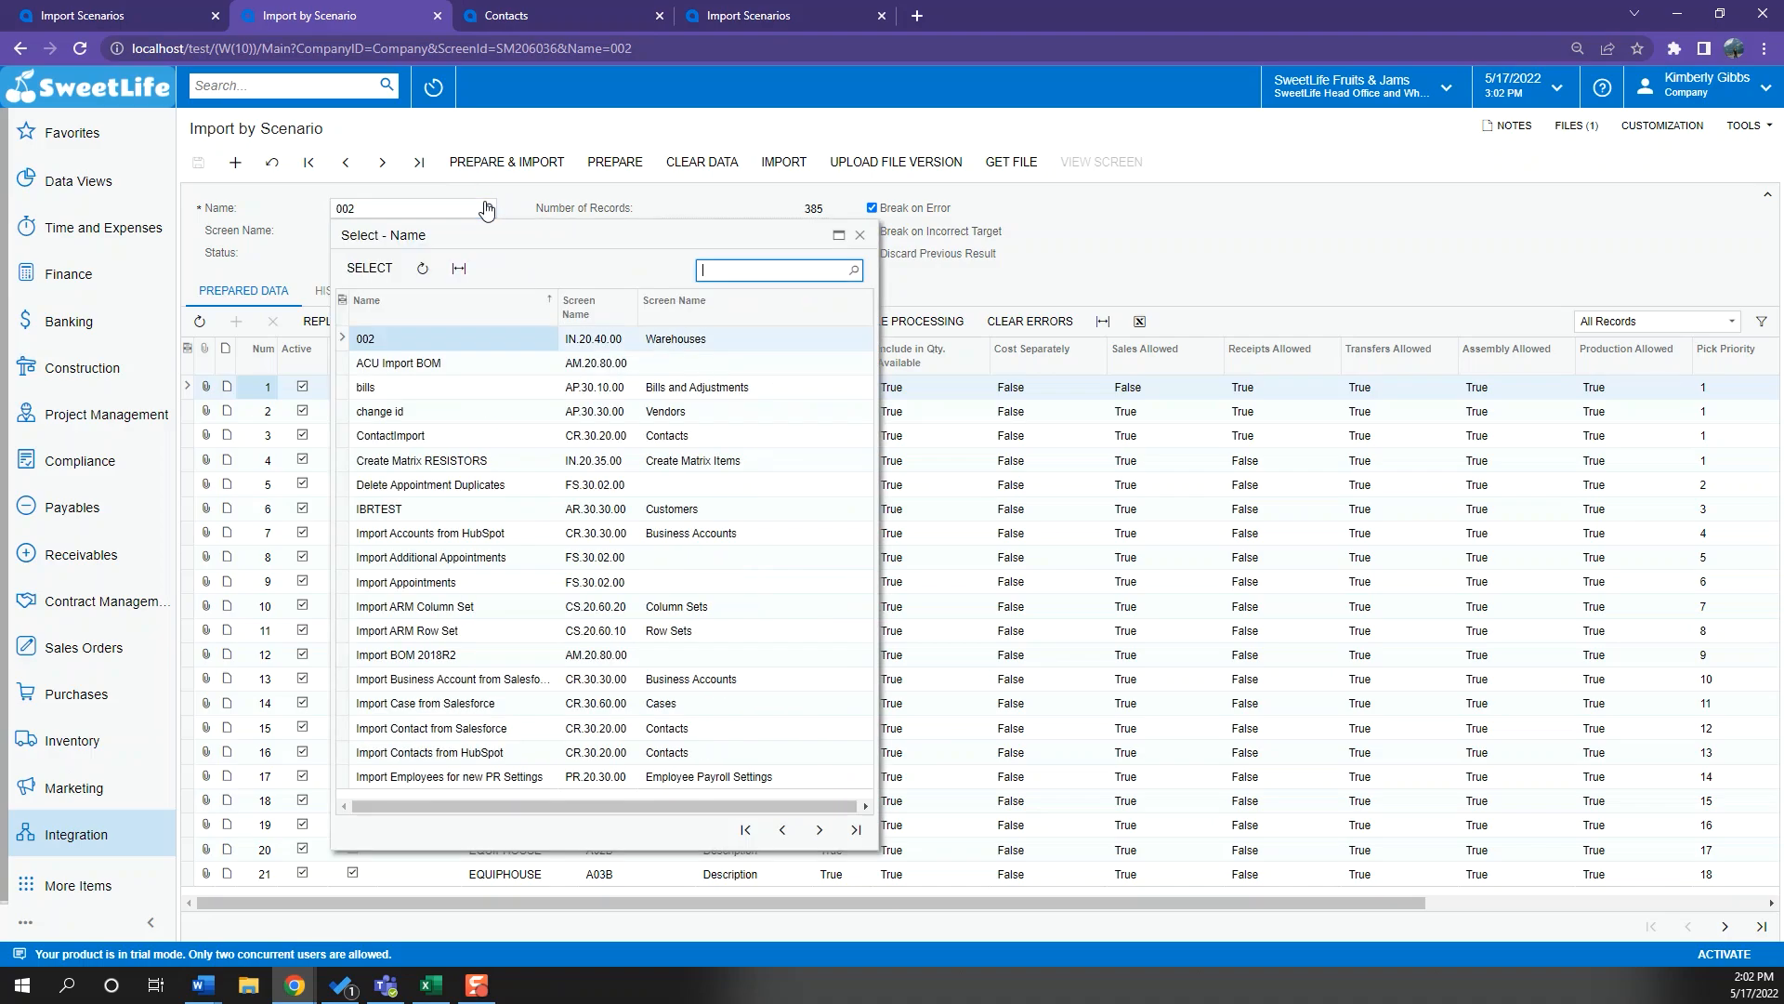
{"action": "double_click", "coordinate": [443, 435]}
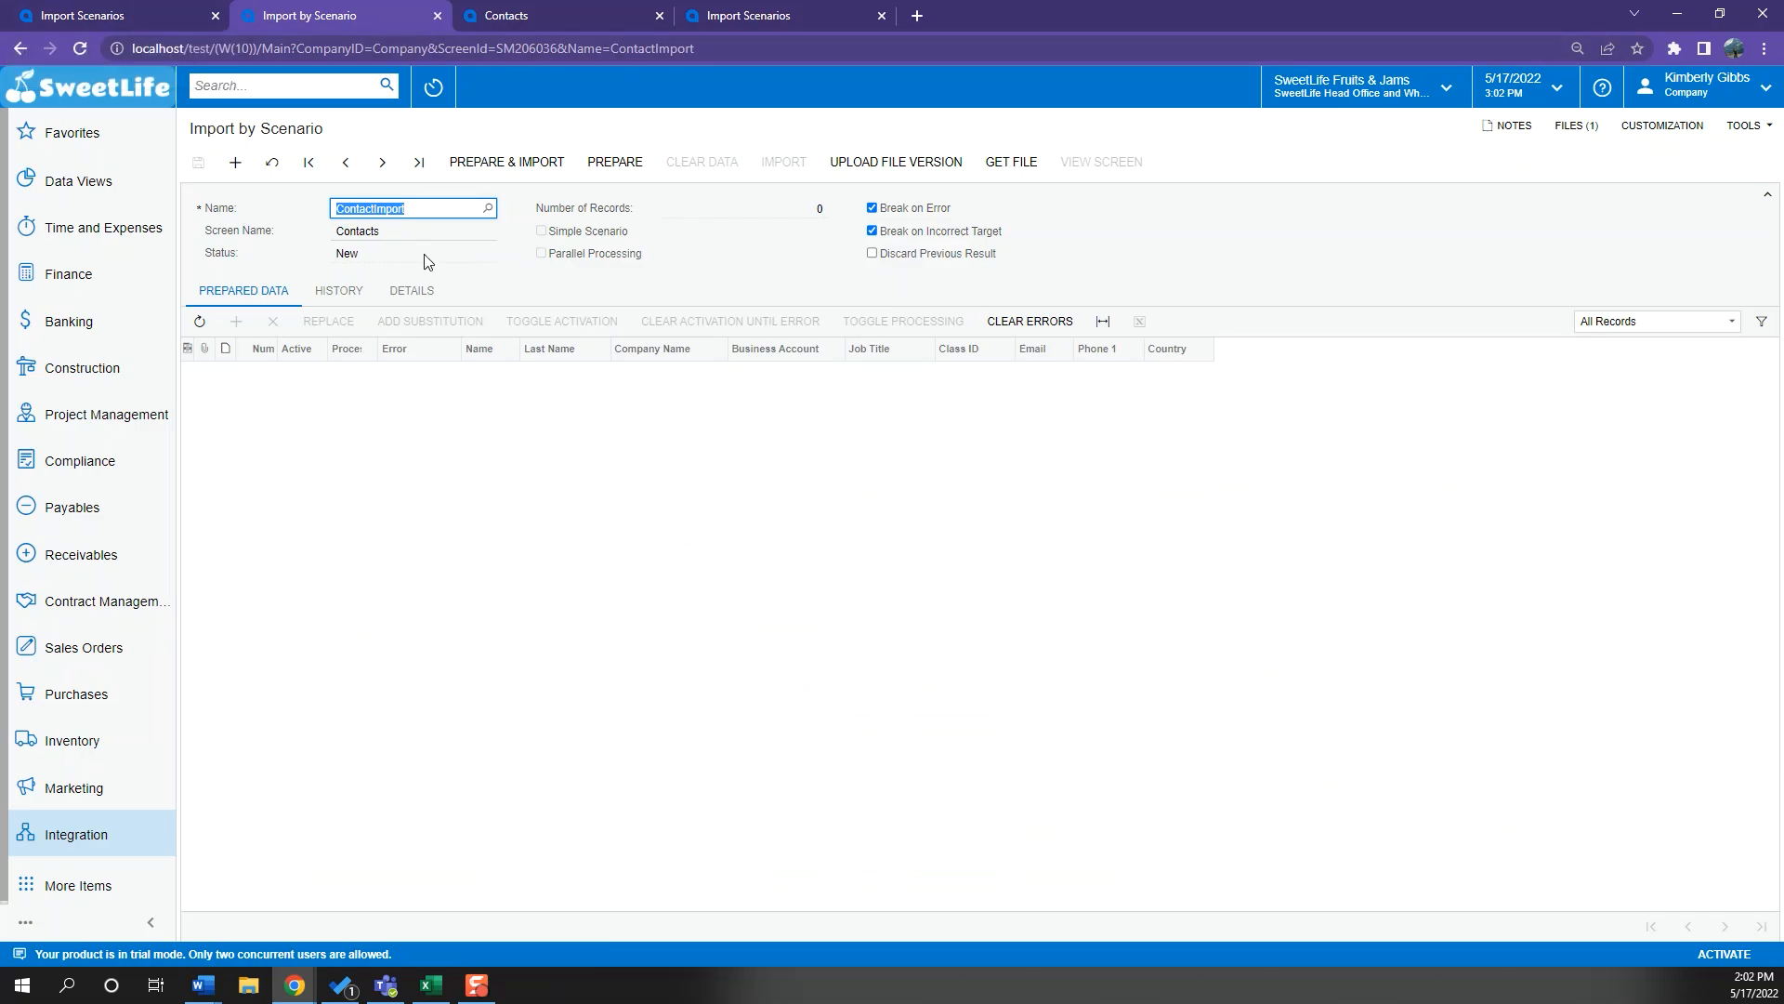
Prepare the ContactImport data and compare the prepared records with the Contacts 20220512 workbook
{"action": "left_click", "coordinate": [608, 167]}
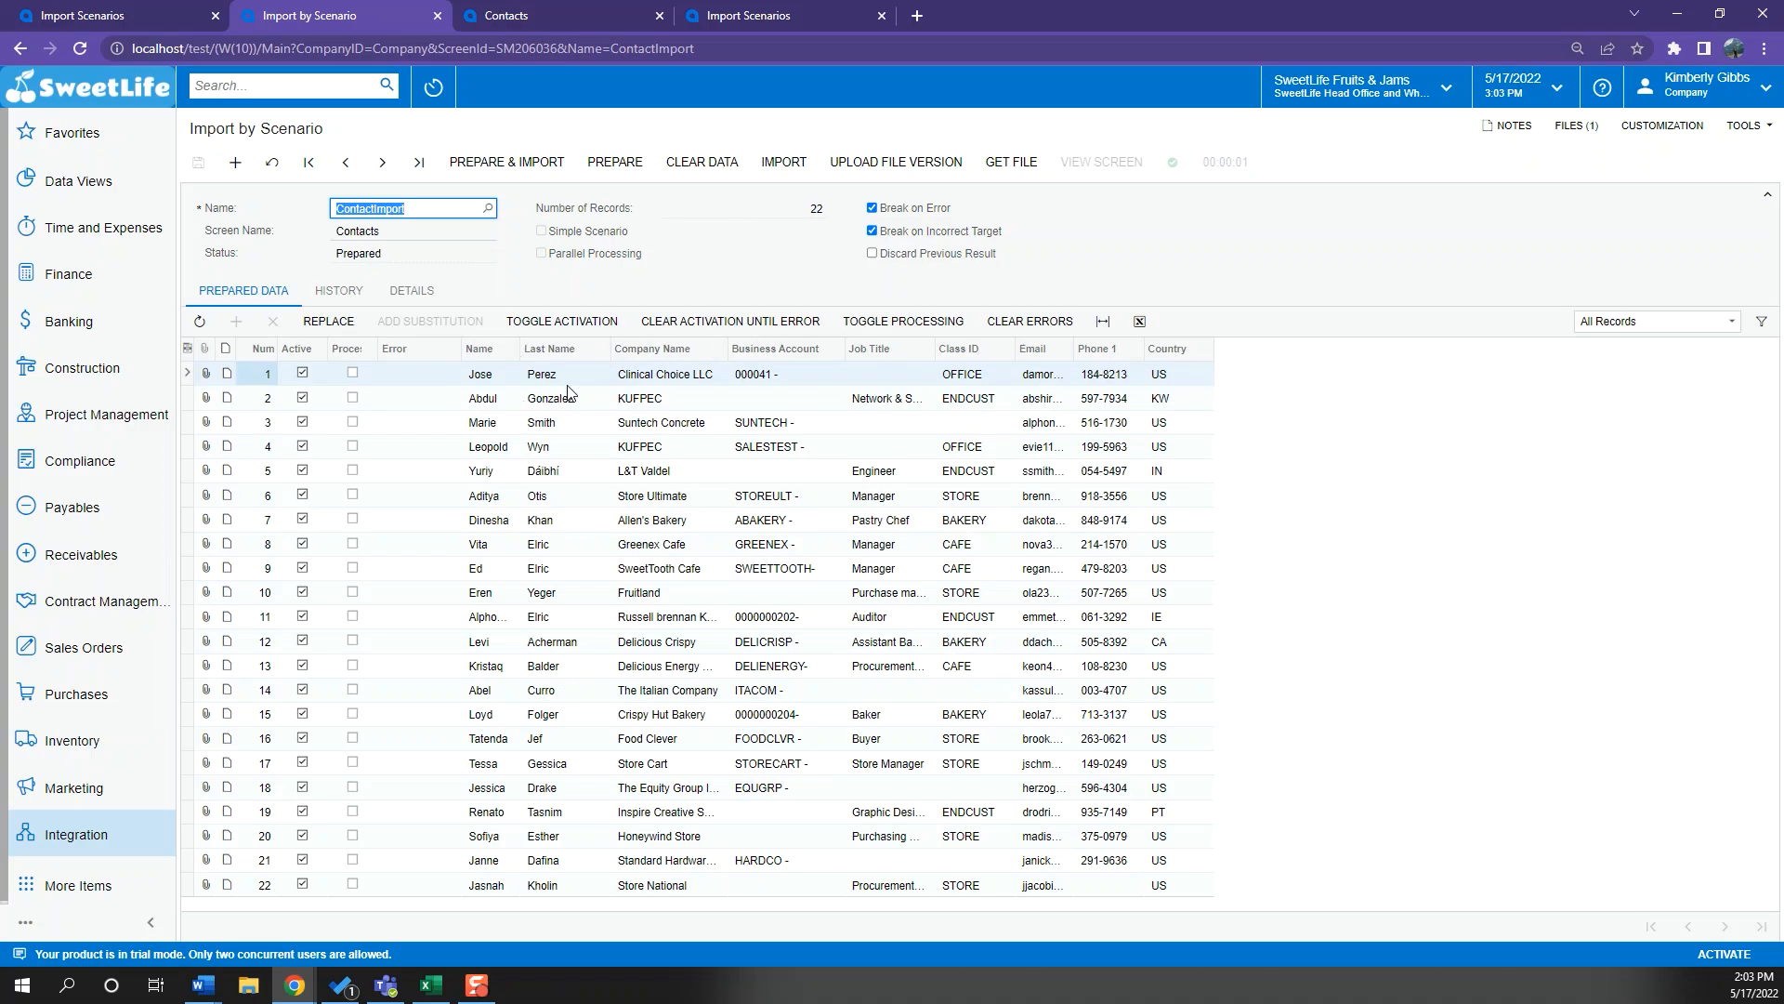
{"action": "left_click", "coordinate": [431, 985]}
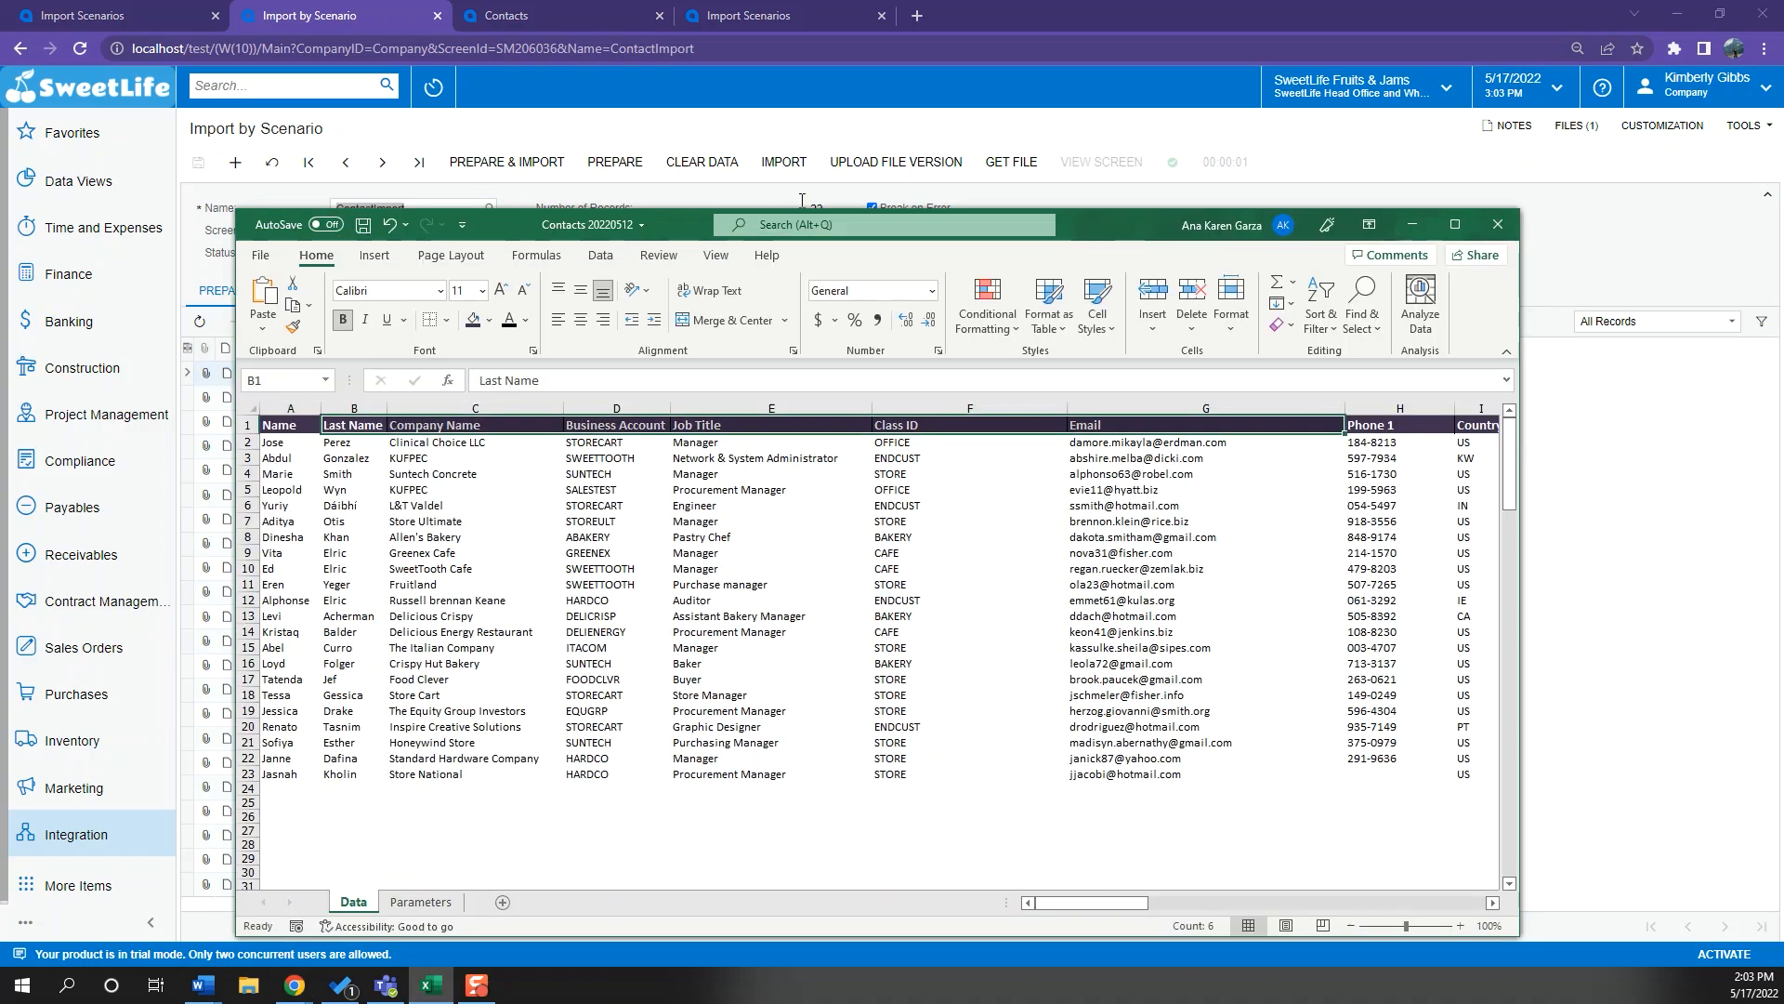
{"action": "left_click_drag", "start_coordinate": [664, 224], "coordinate": [659, 590]}
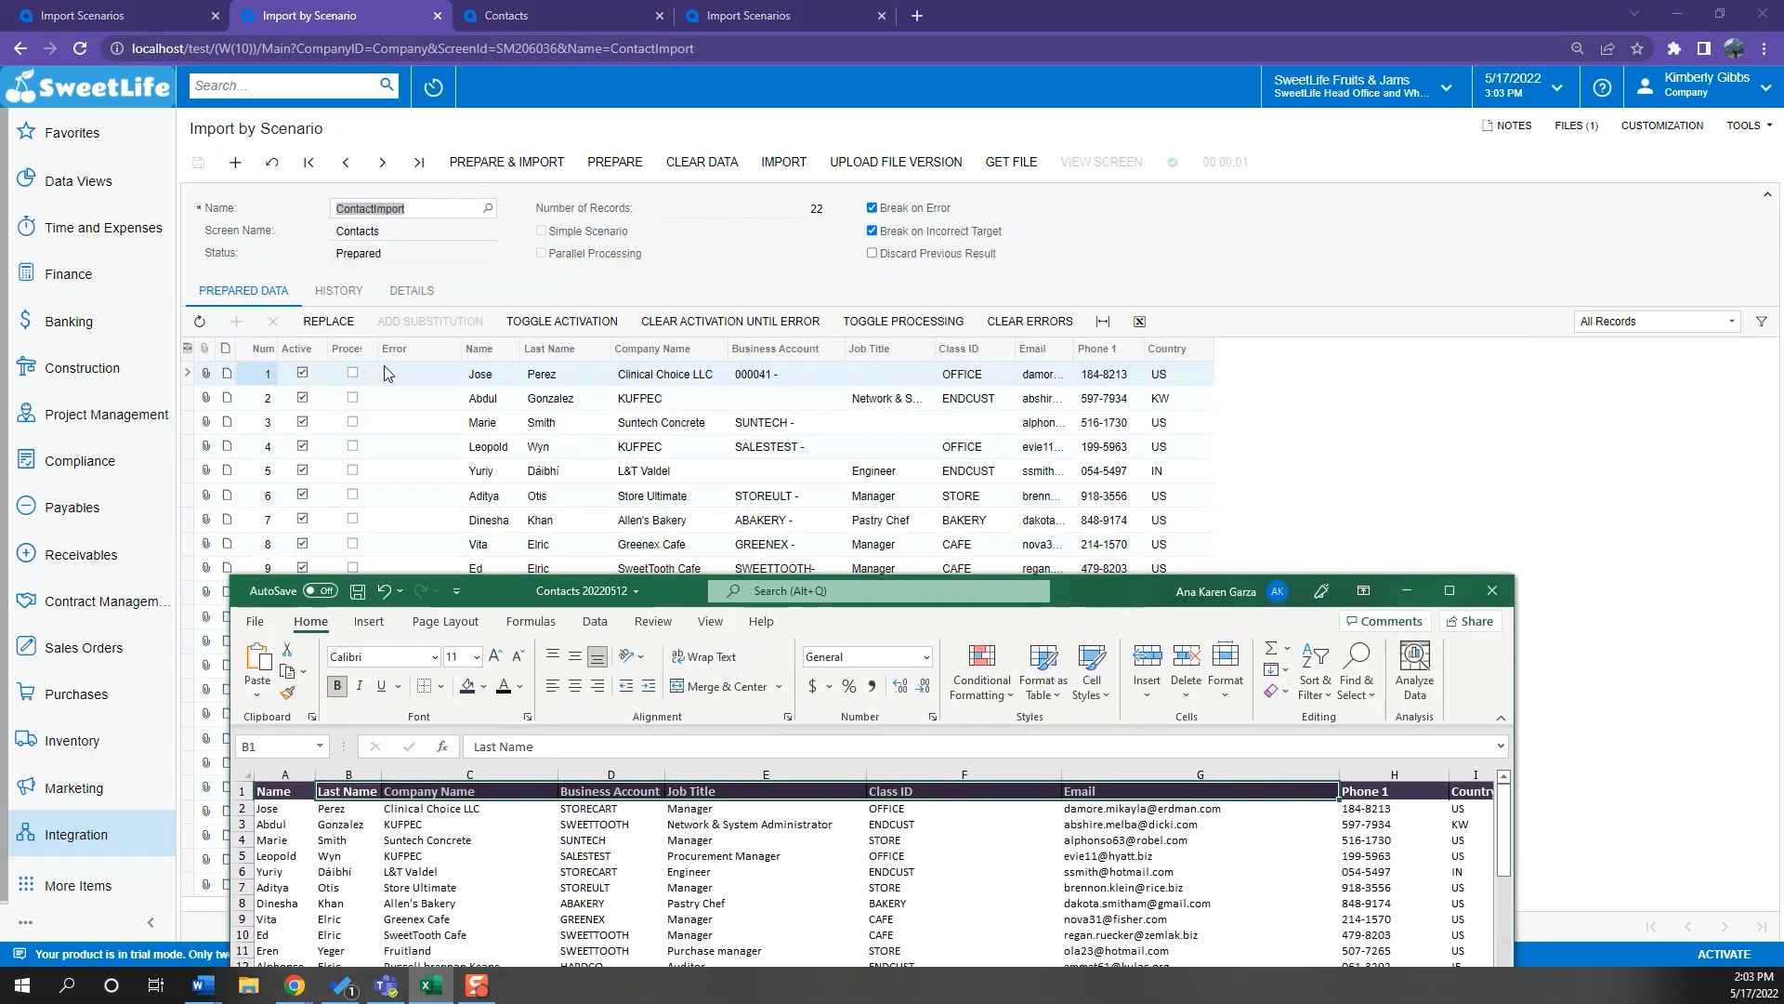
{"action": "left_click", "coordinate": [1355, 479]}
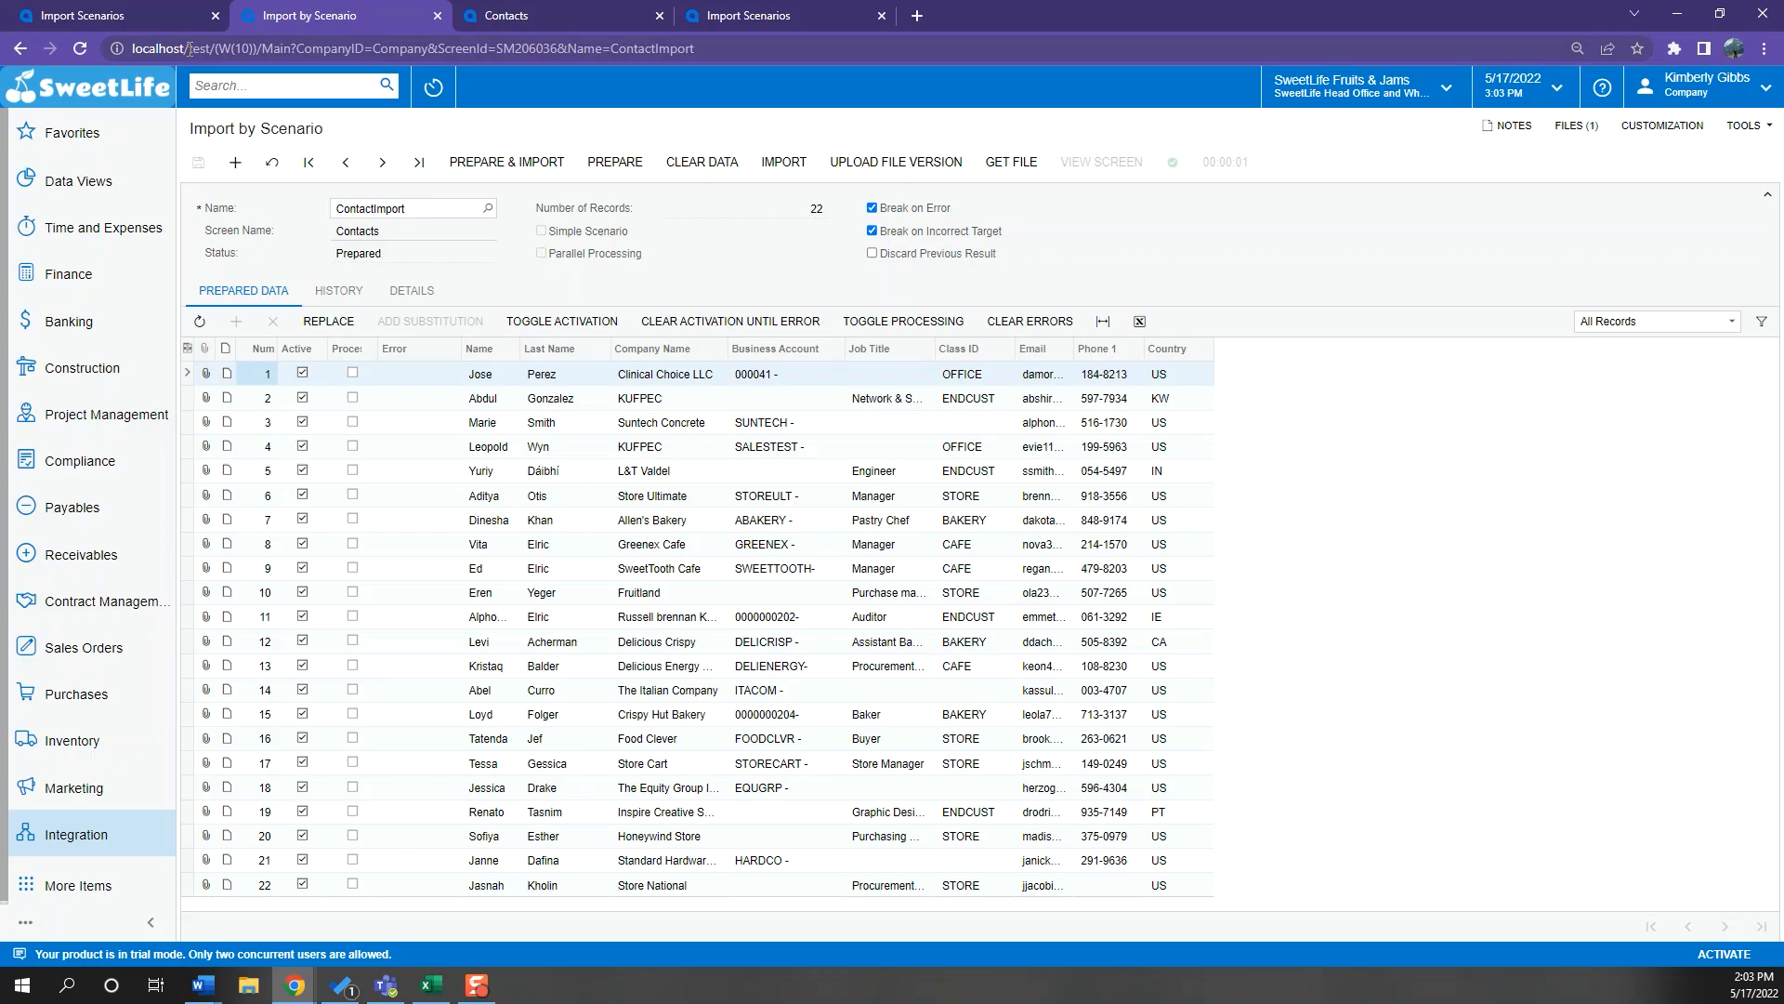
Recheck the ContactImport mapping rows and import the prepared contact records
{"action": "left_click", "coordinate": [149, 15]}
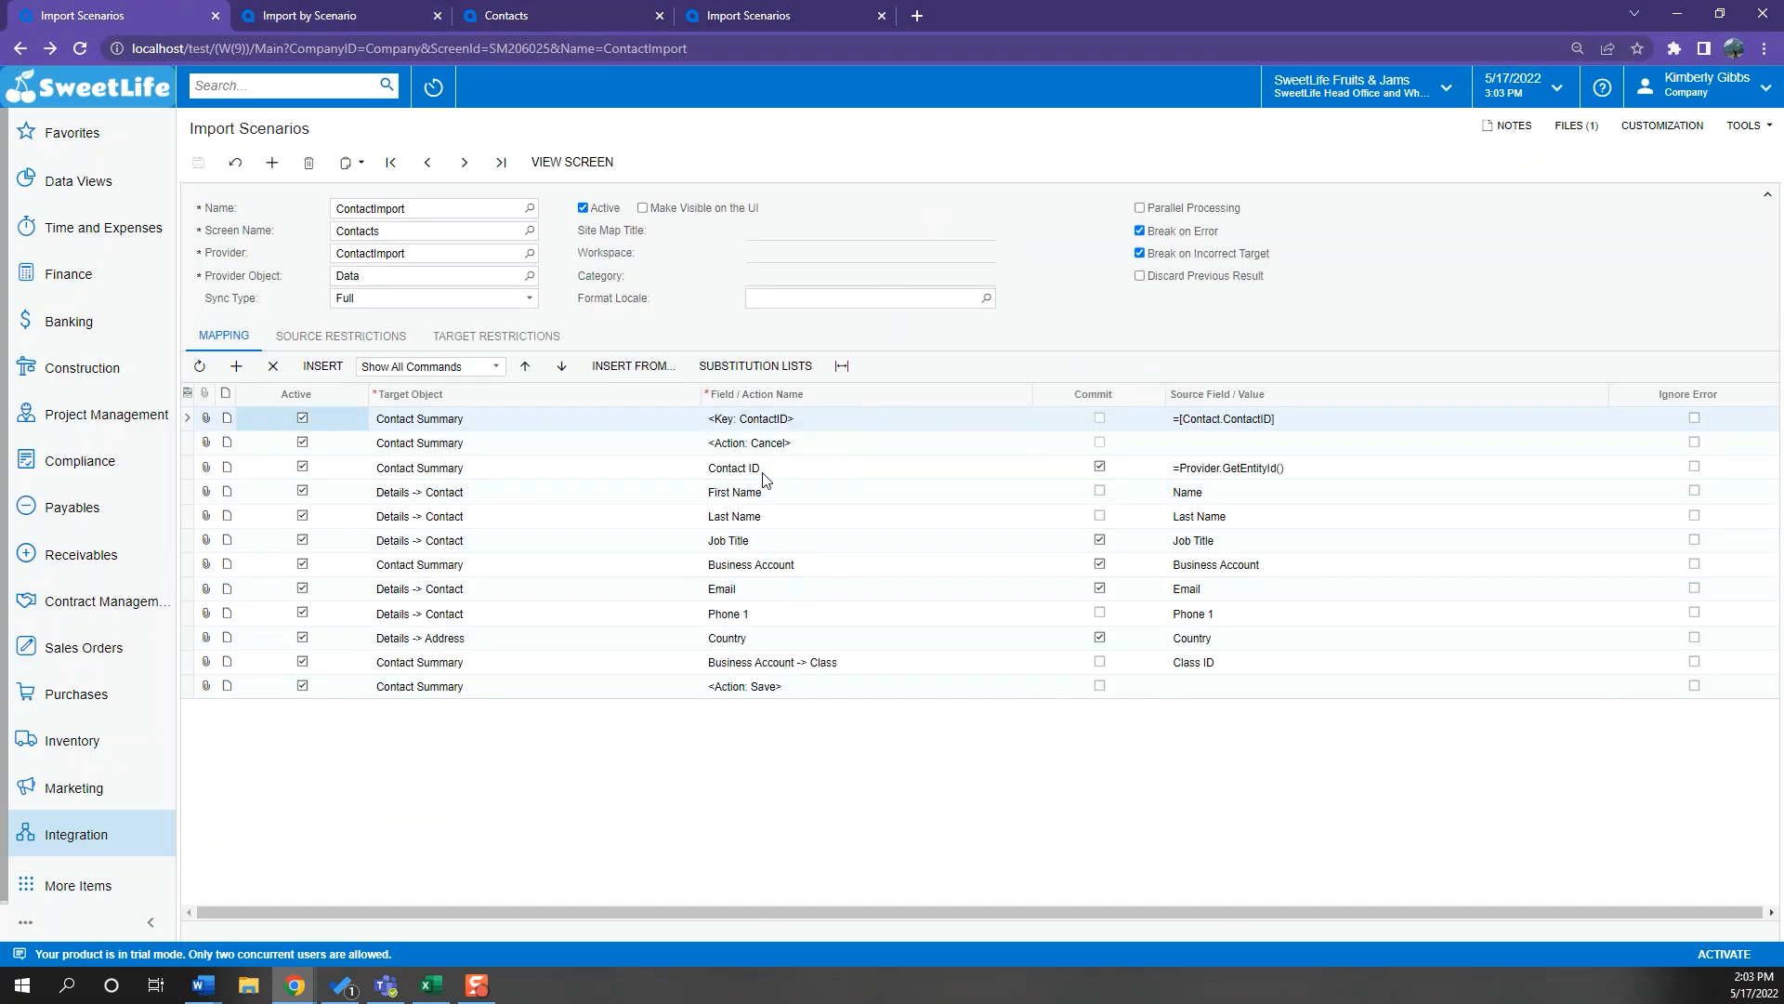
{"action": "left_click", "coordinate": [248, 11]}
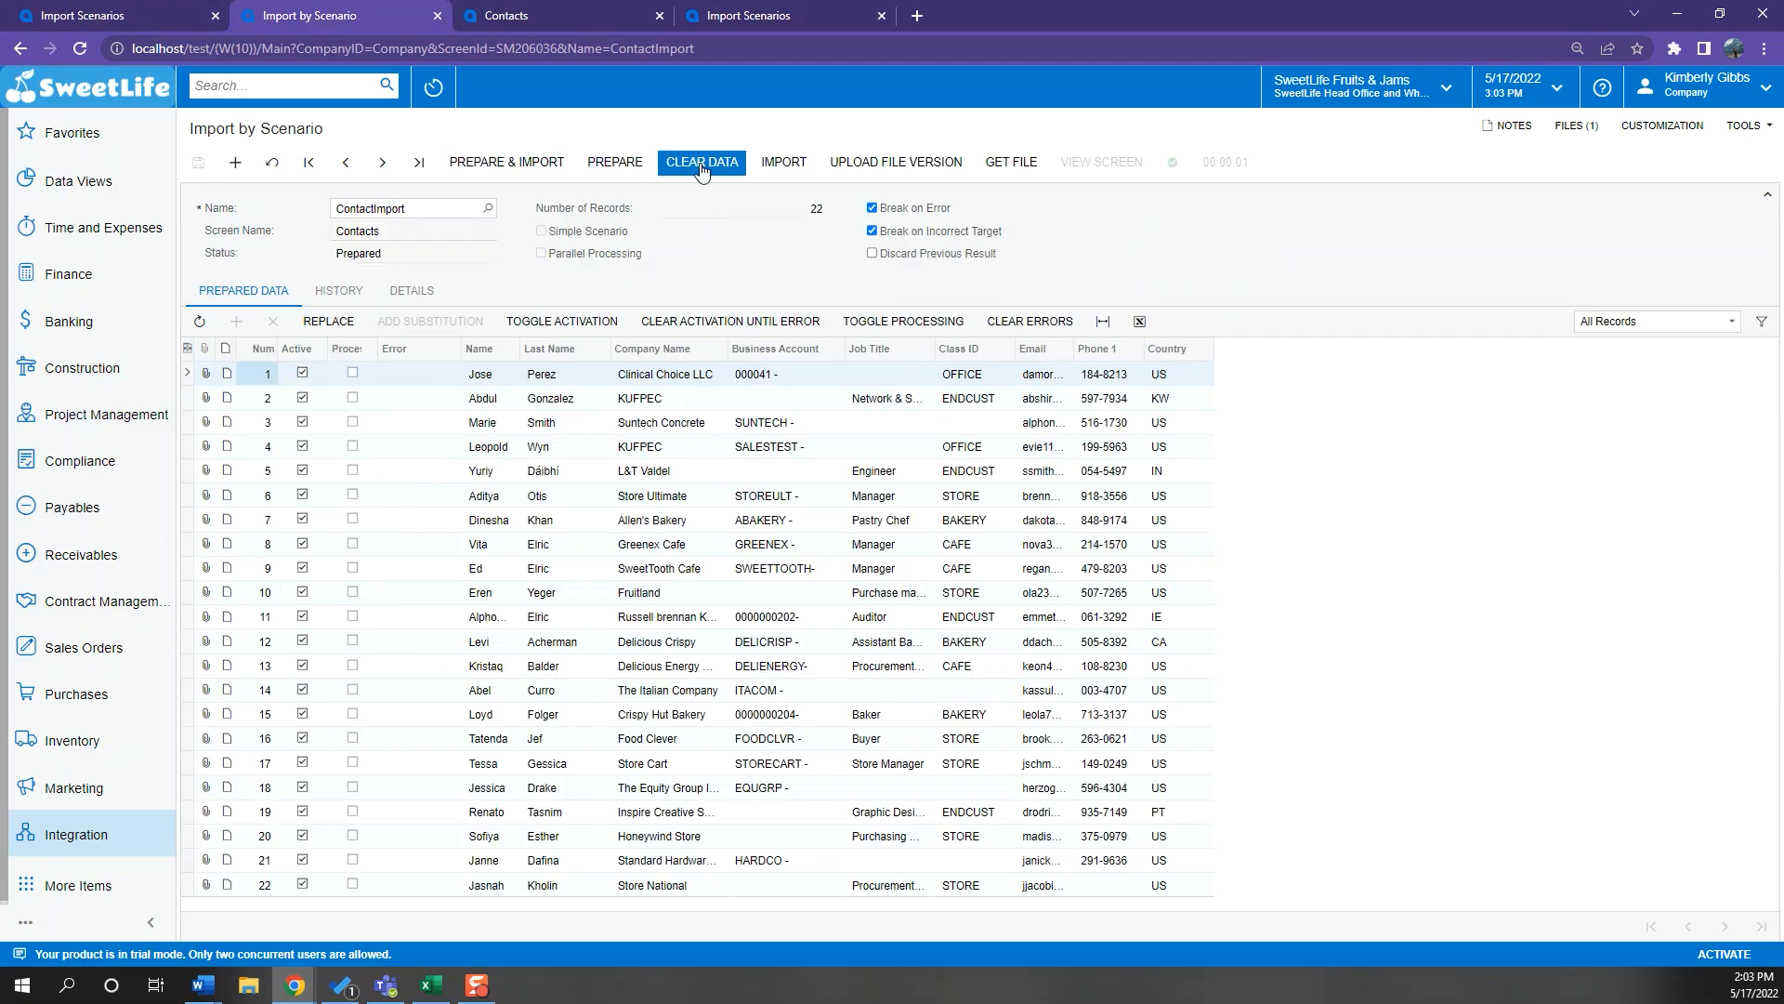
{"action": "left_click", "coordinate": [798, 162]}
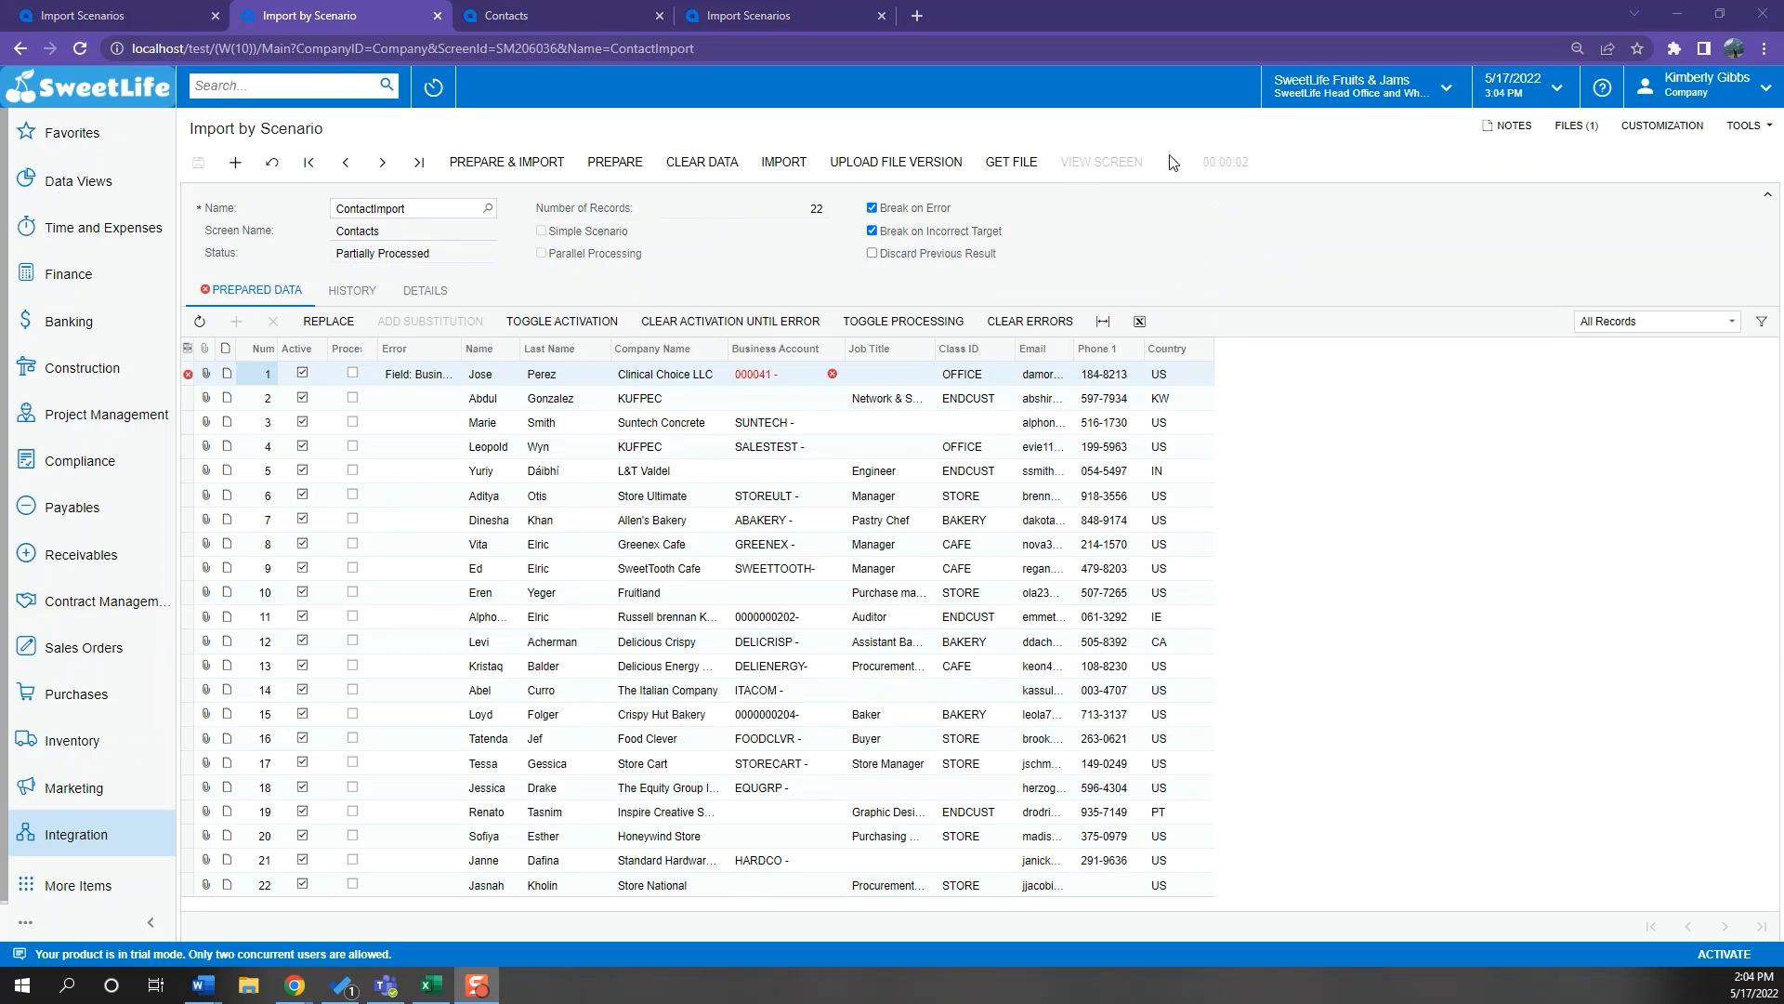
Clear the Business Account value of the first prepared record and import the prepared contacts
{"action": "mouse_move", "coordinate": [1174, 165]}
{"action": "mouse_move", "coordinate": [189, 381]}
{"action": "left_click", "coordinate": [800, 375]}
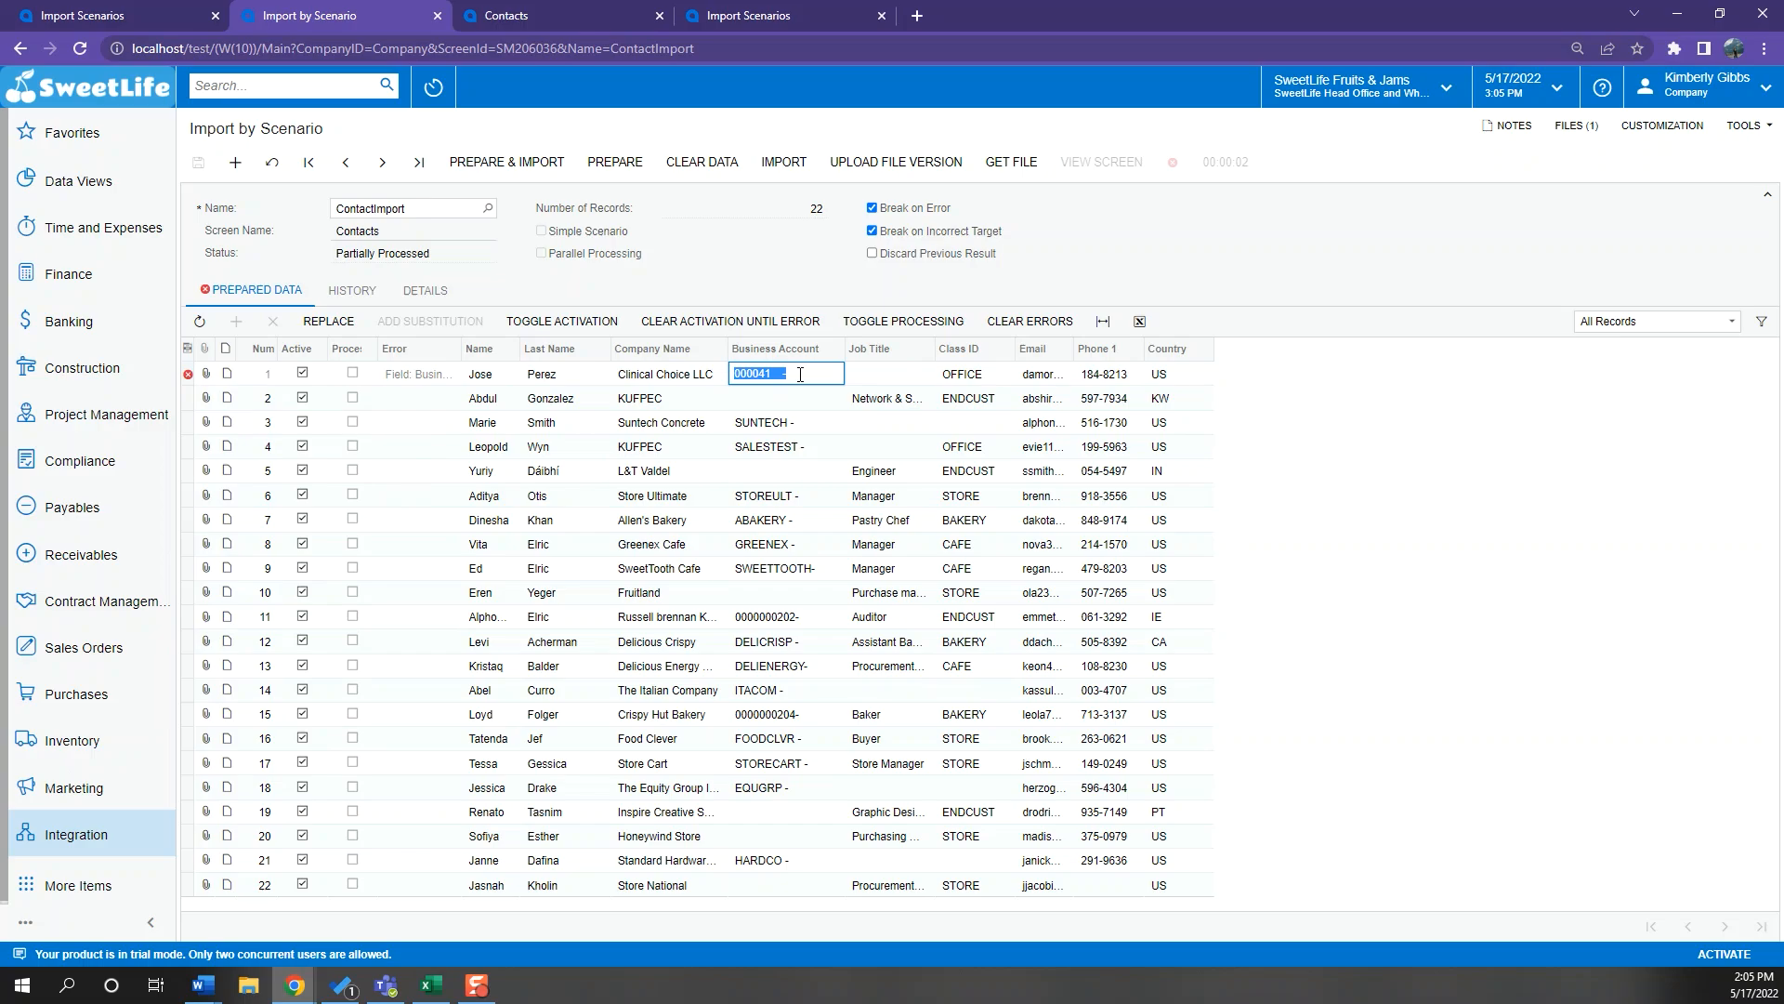
{"action": "key", "text": "BackSpace"}
{"action": "left_click", "coordinate": [779, 420]}
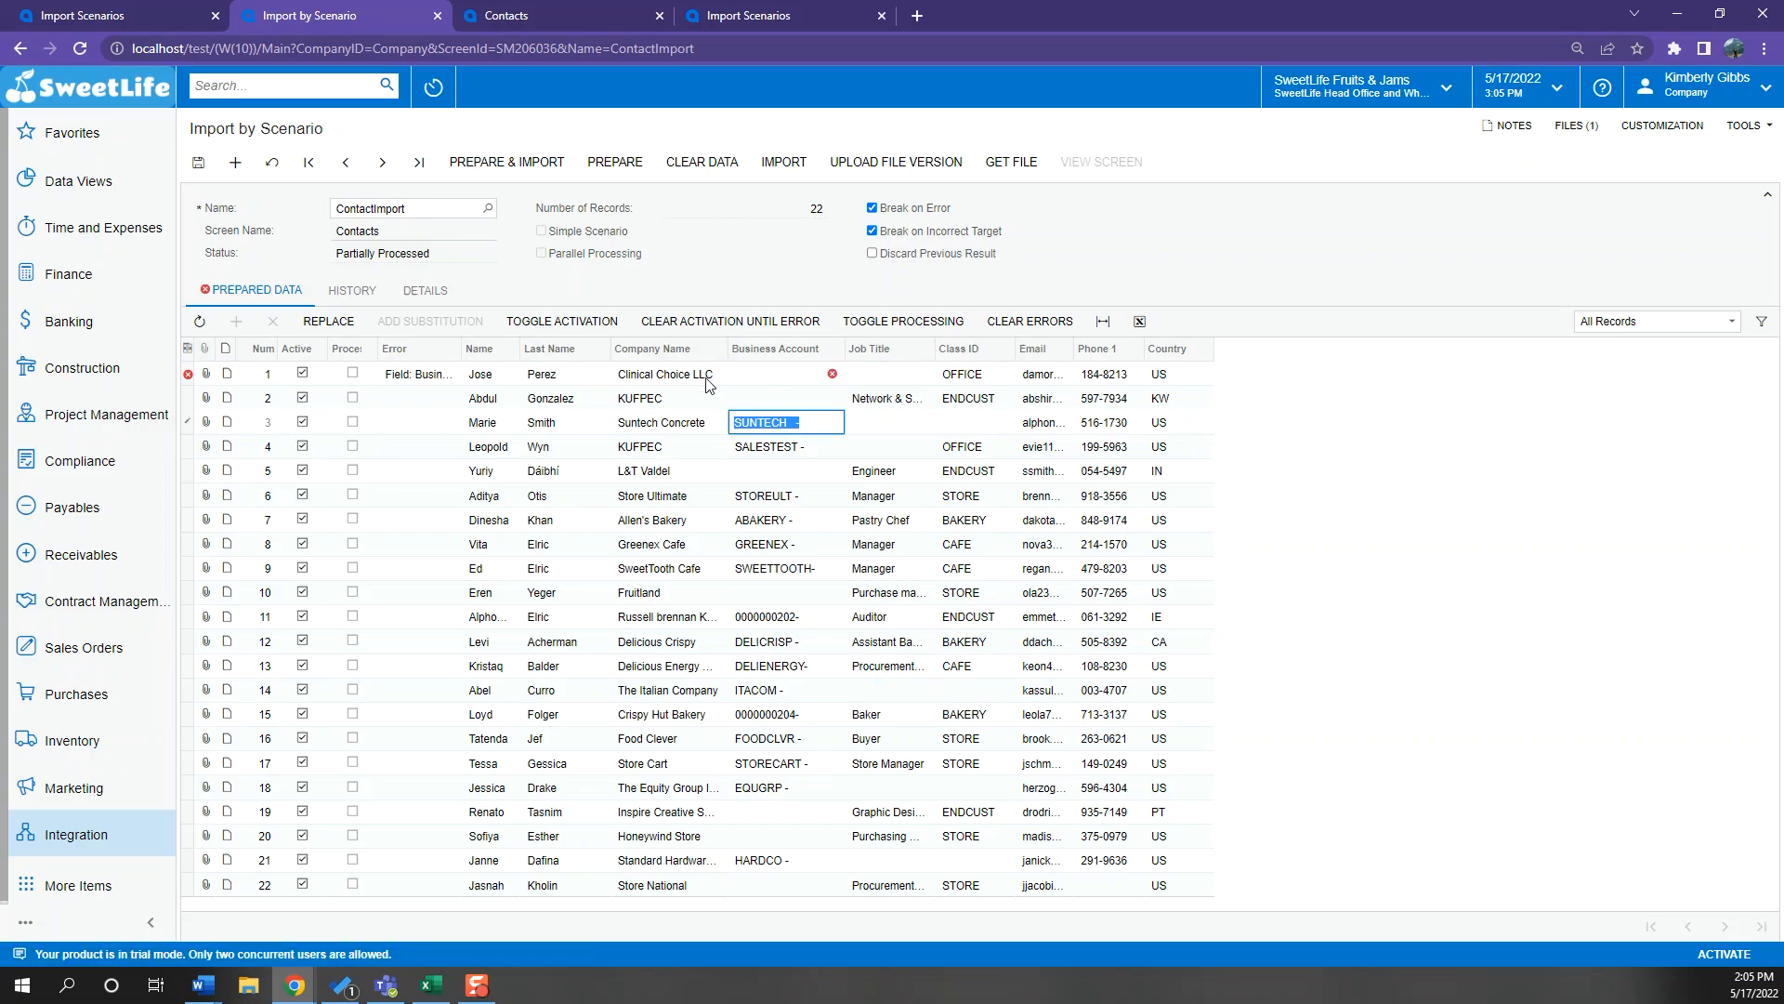
{"action": "left_click", "coordinate": [768, 376]}
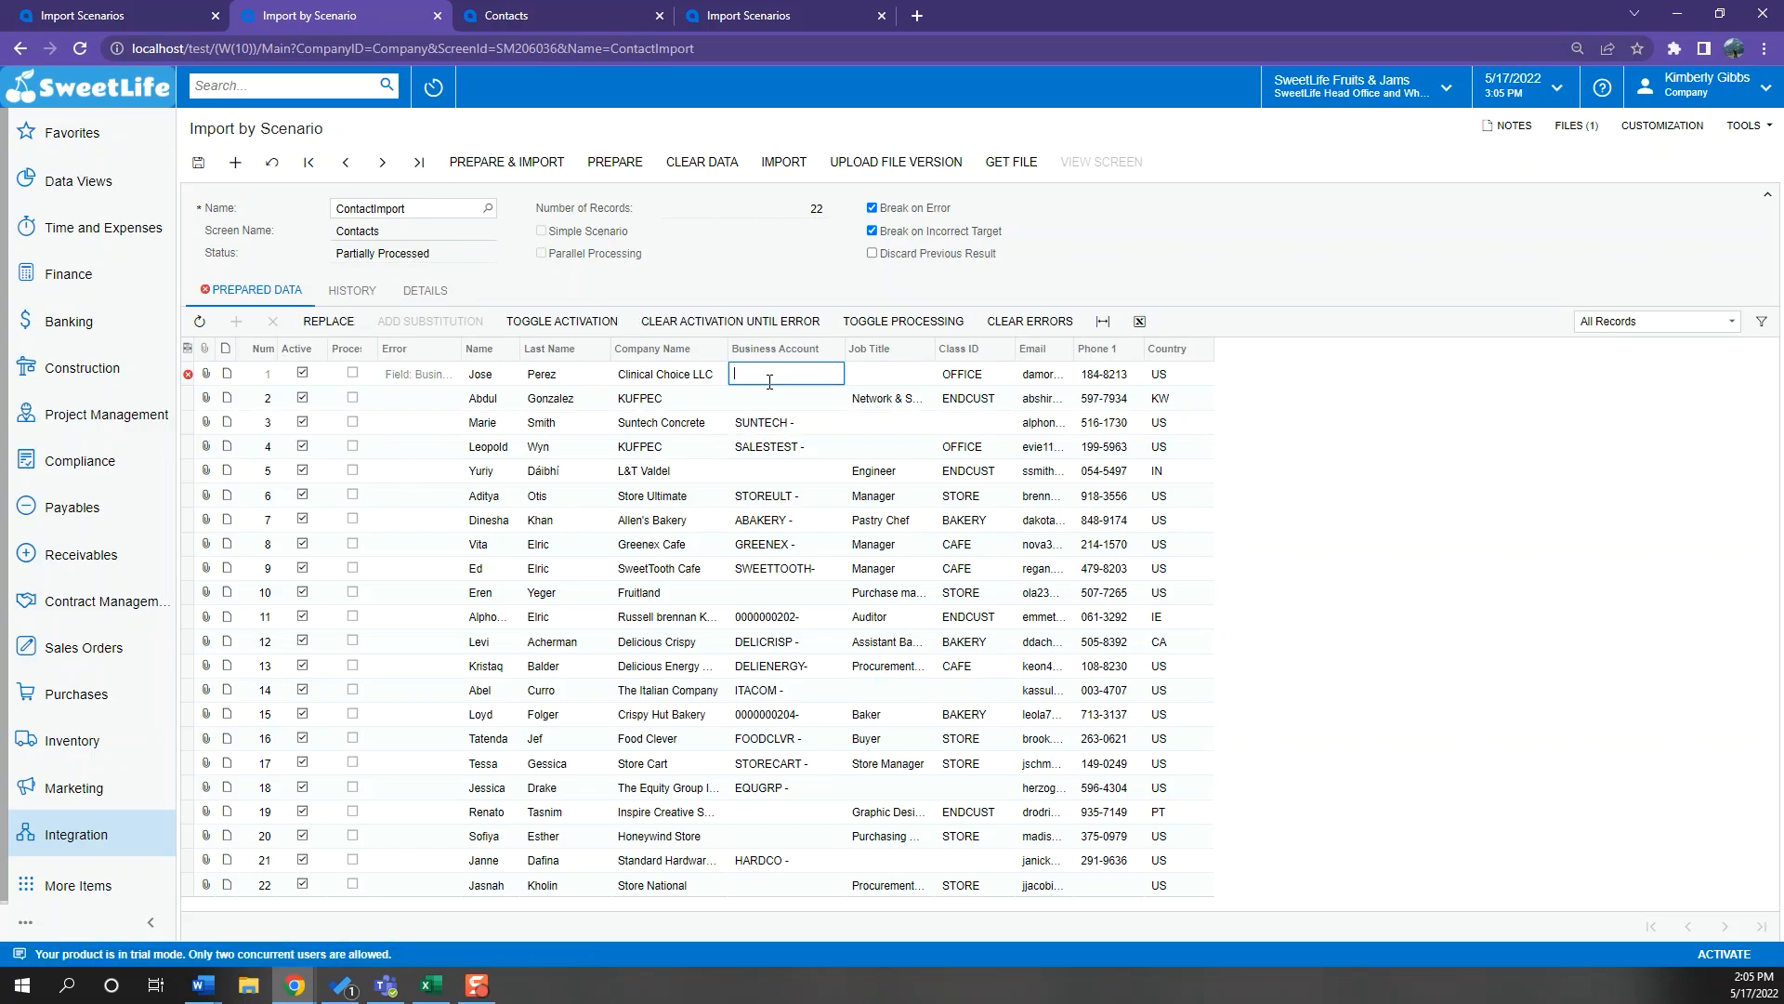
{"action": "left_click", "coordinate": [767, 401]}
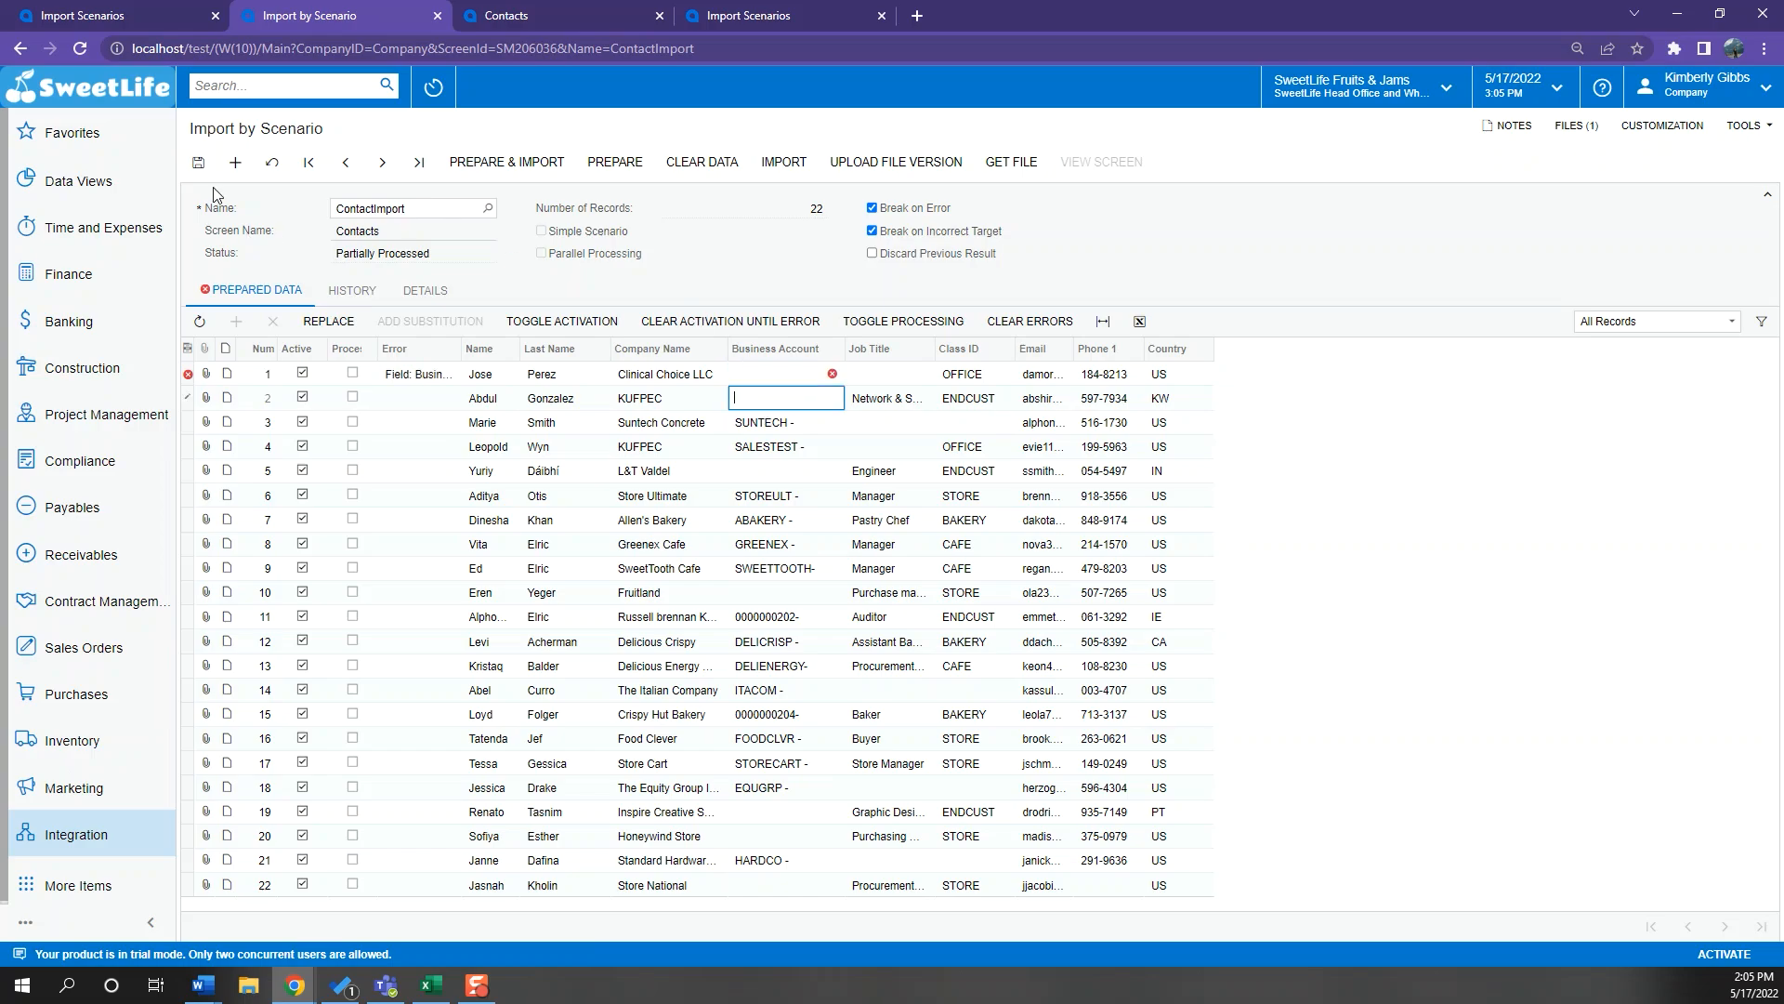
{"action": "left_click", "coordinate": [783, 163]}
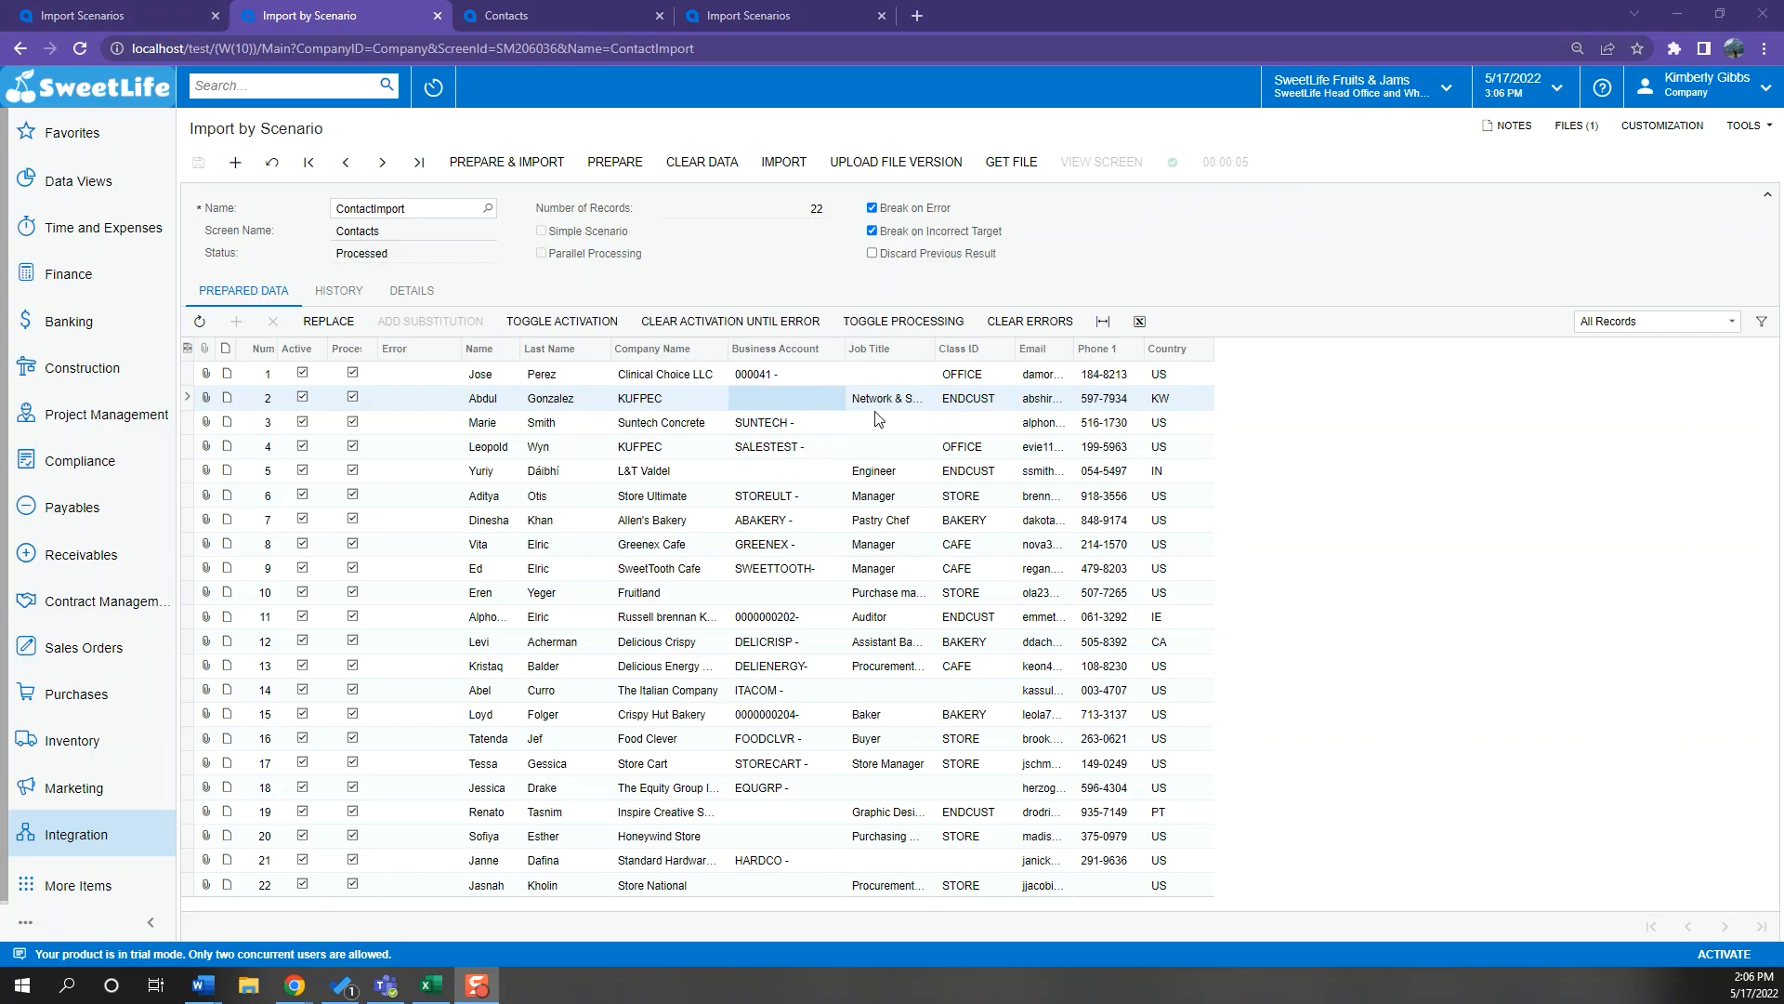
{"action": "left_click", "coordinate": [797, 373]}
{"action": "key", "text": "Delete"}
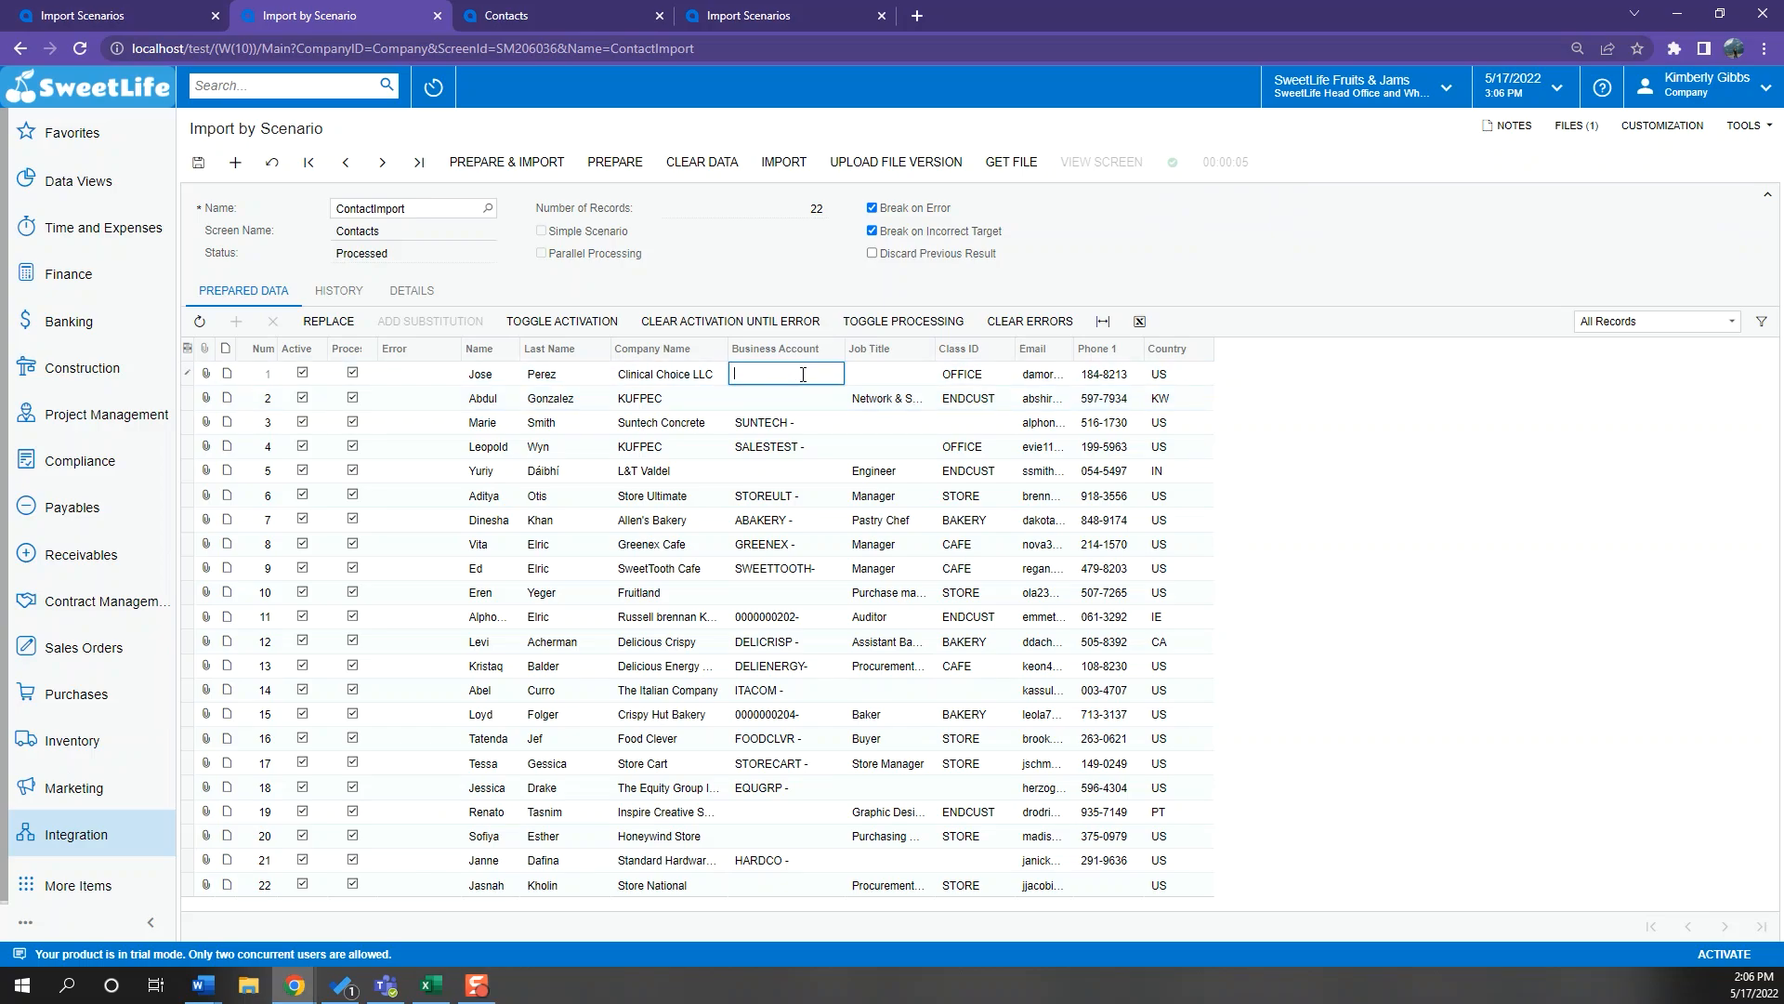
{"action": "left_click", "coordinate": [795, 425]}
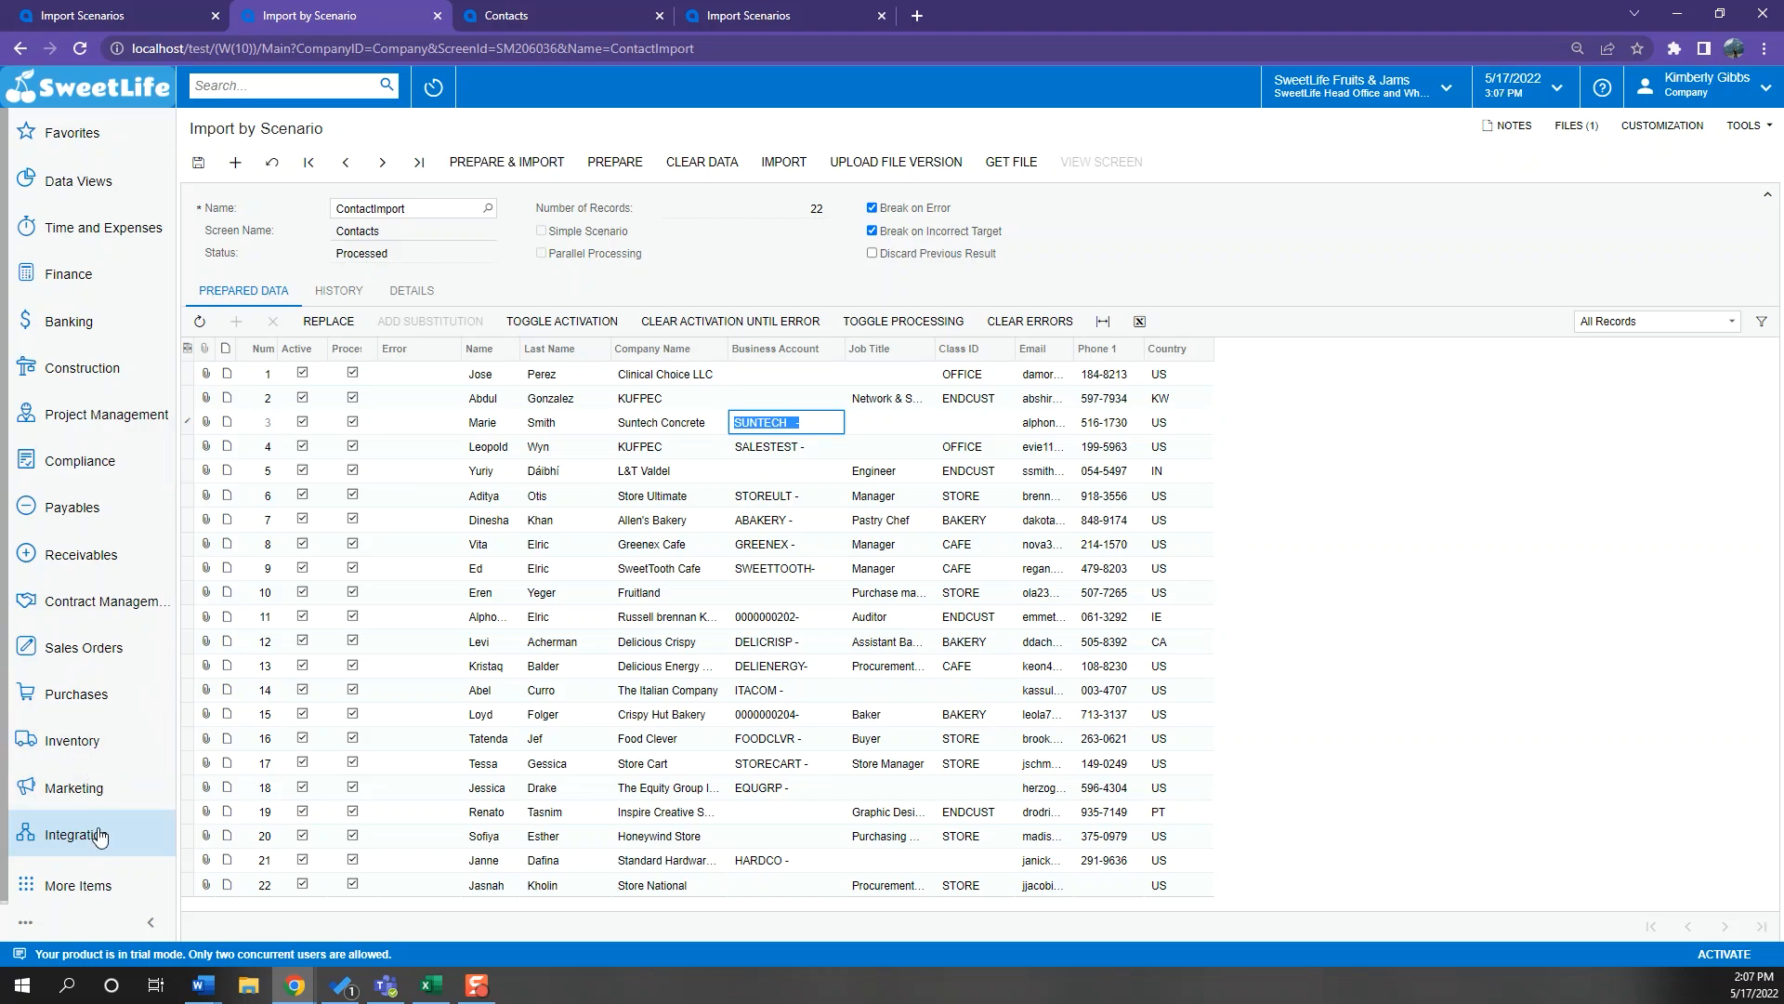
Leave Import by Scenario without saving the pending edits and go to the Contacts list in Marketing
{"action": "left_click", "coordinate": [98, 795]}
{"action": "left_click", "coordinate": [514, 284]}
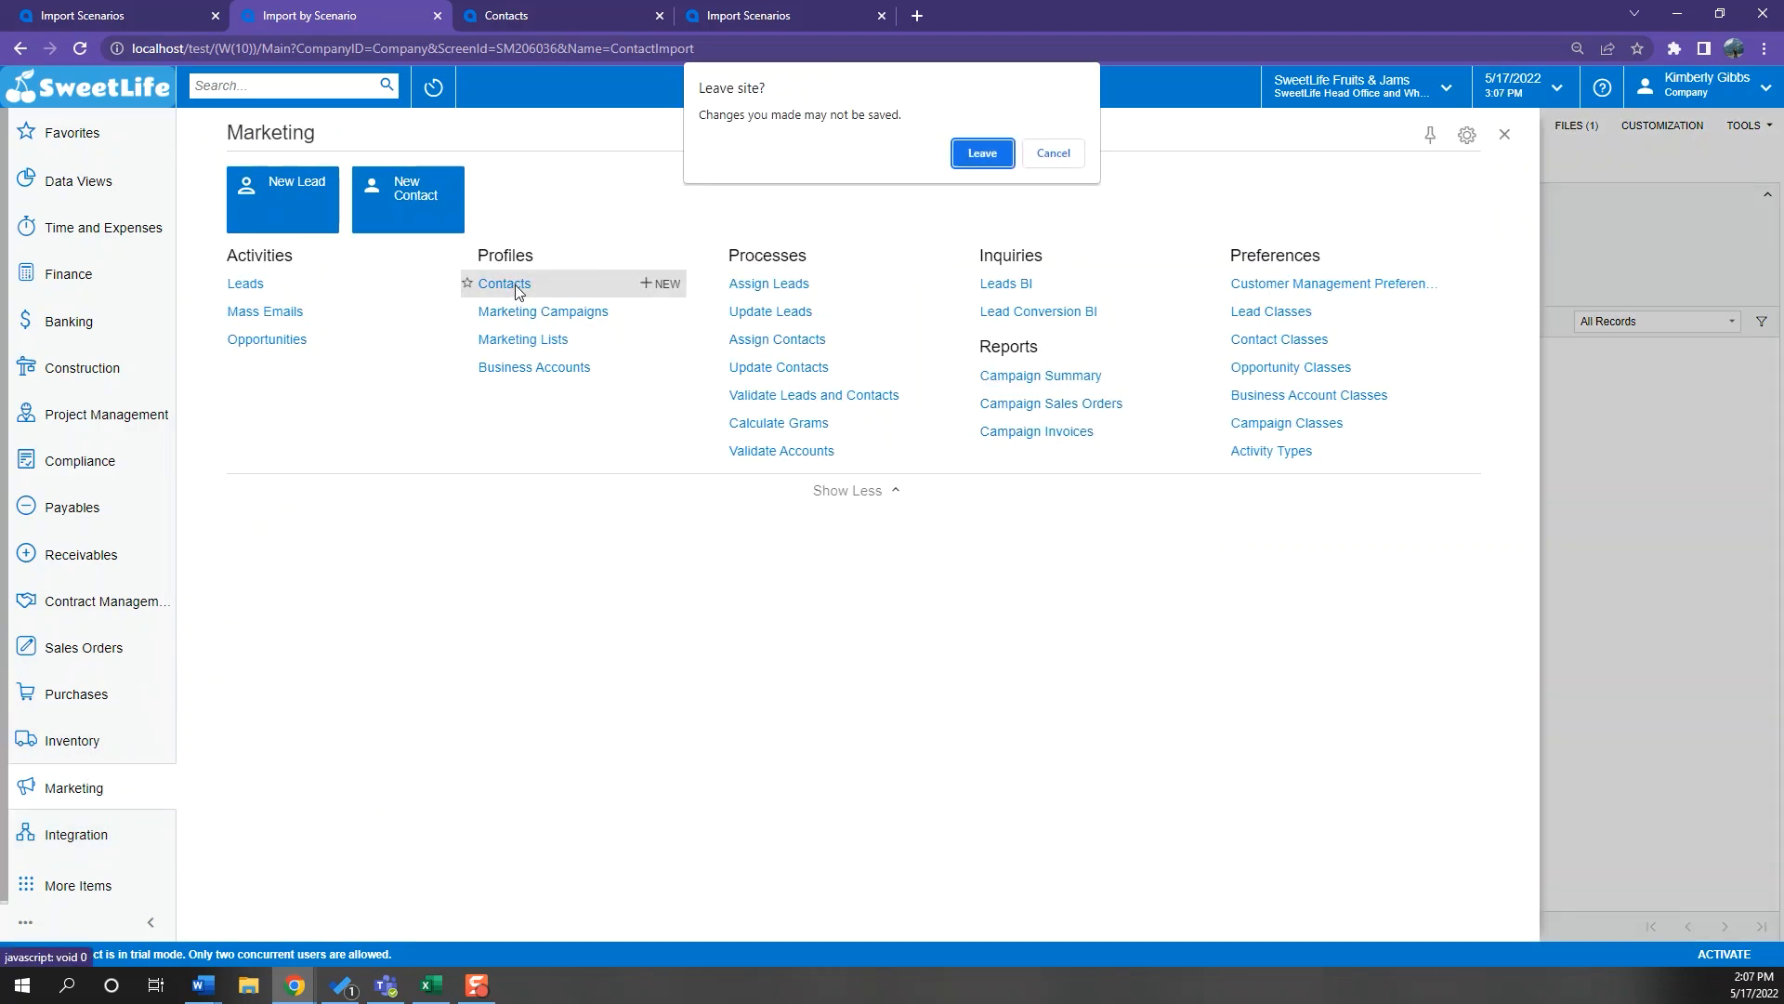
{"action": "left_click", "coordinate": [982, 152]}
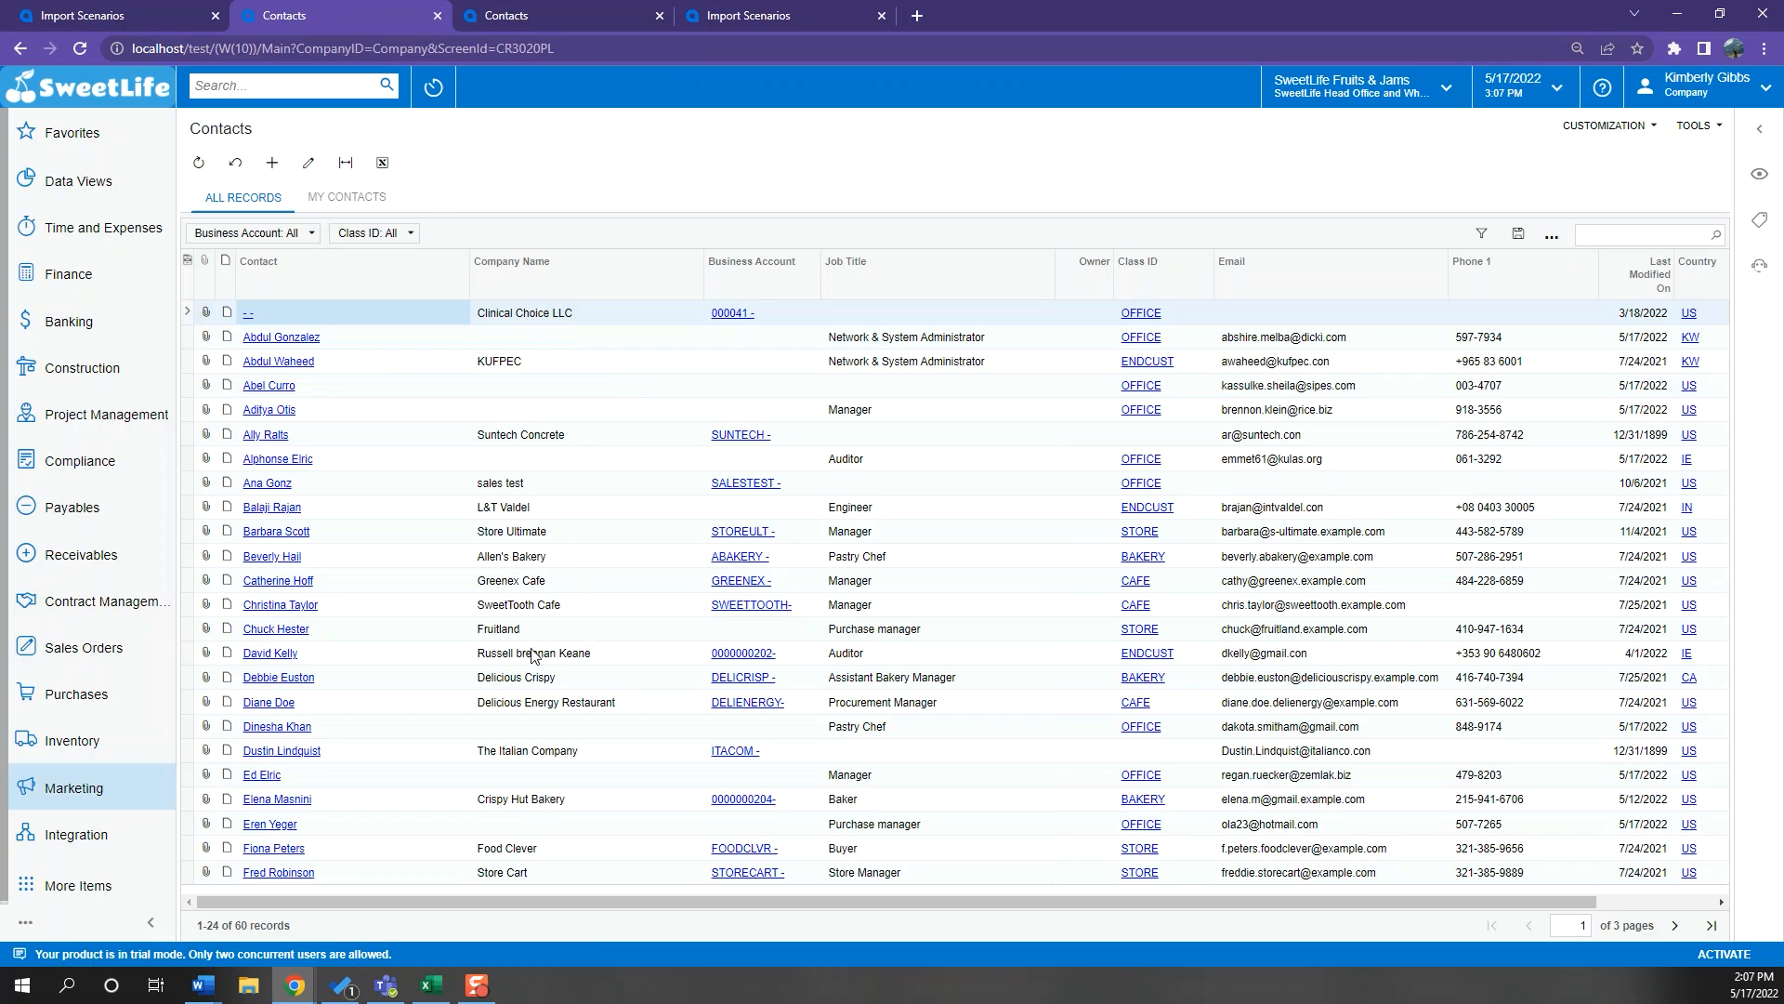
Search the Contacts list for the first names in cells A2 and A4 of the Contacts 20220512 workbook
{"action": "left_click", "coordinate": [430, 985]}
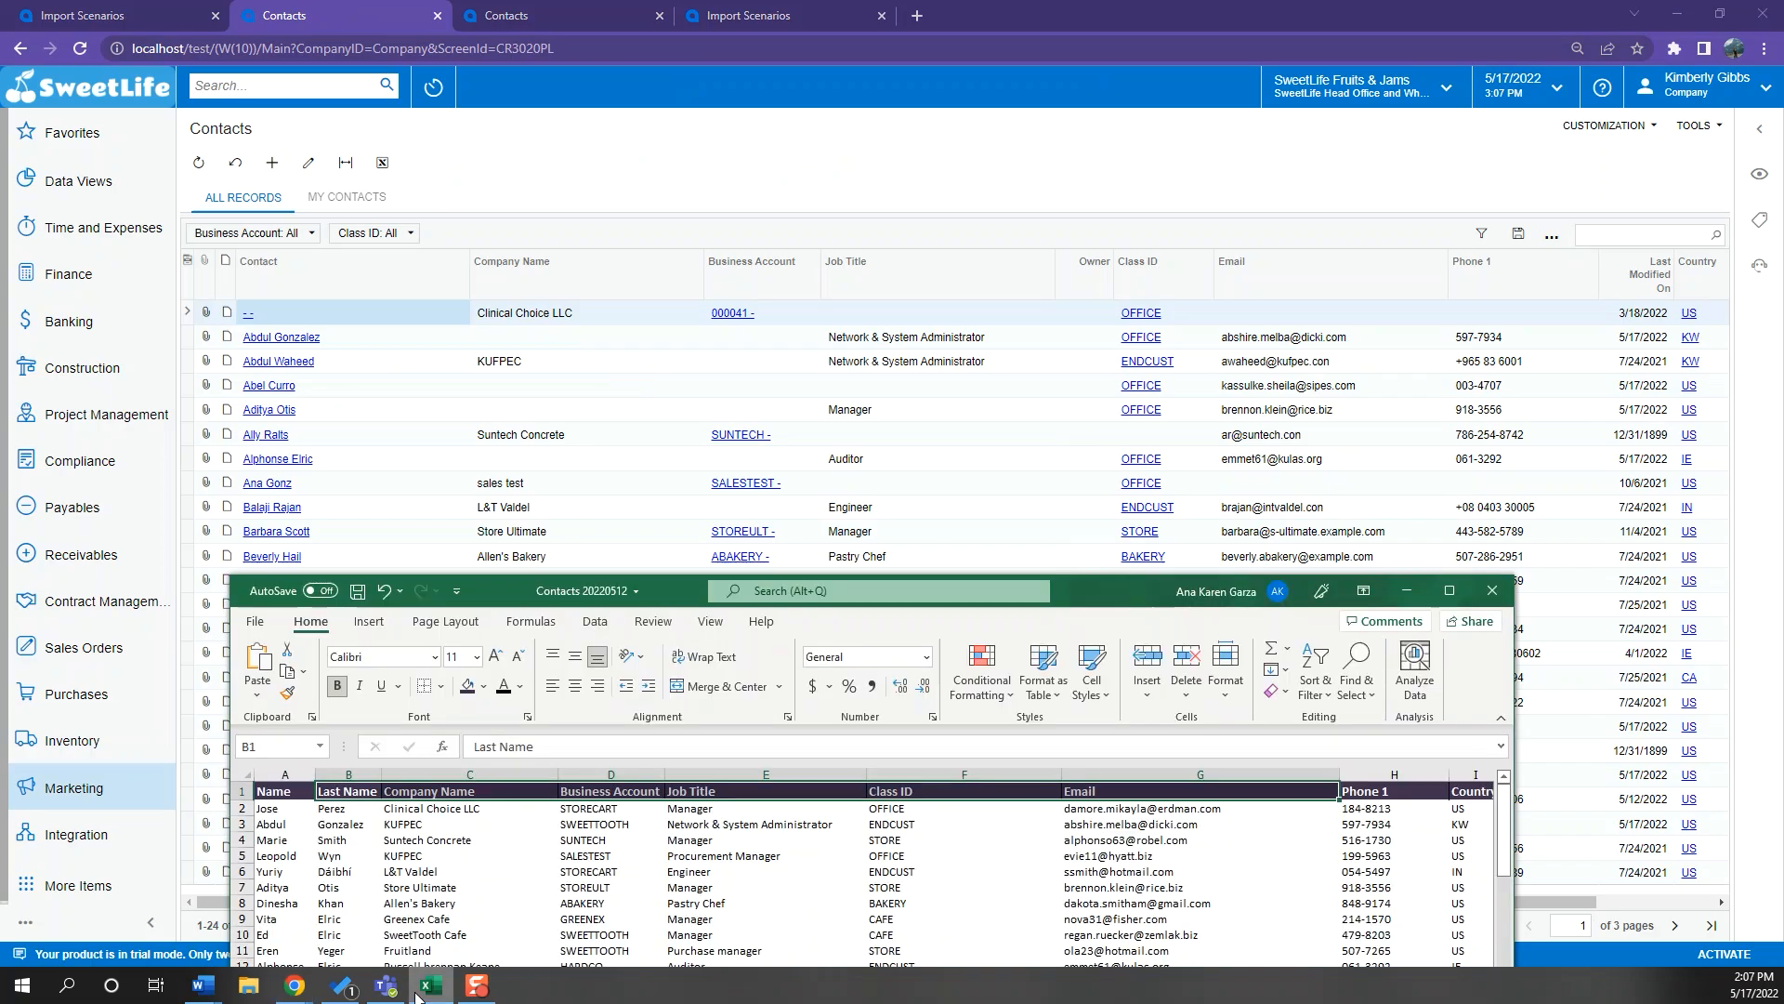
{"action": "left_click", "coordinate": [294, 810]}
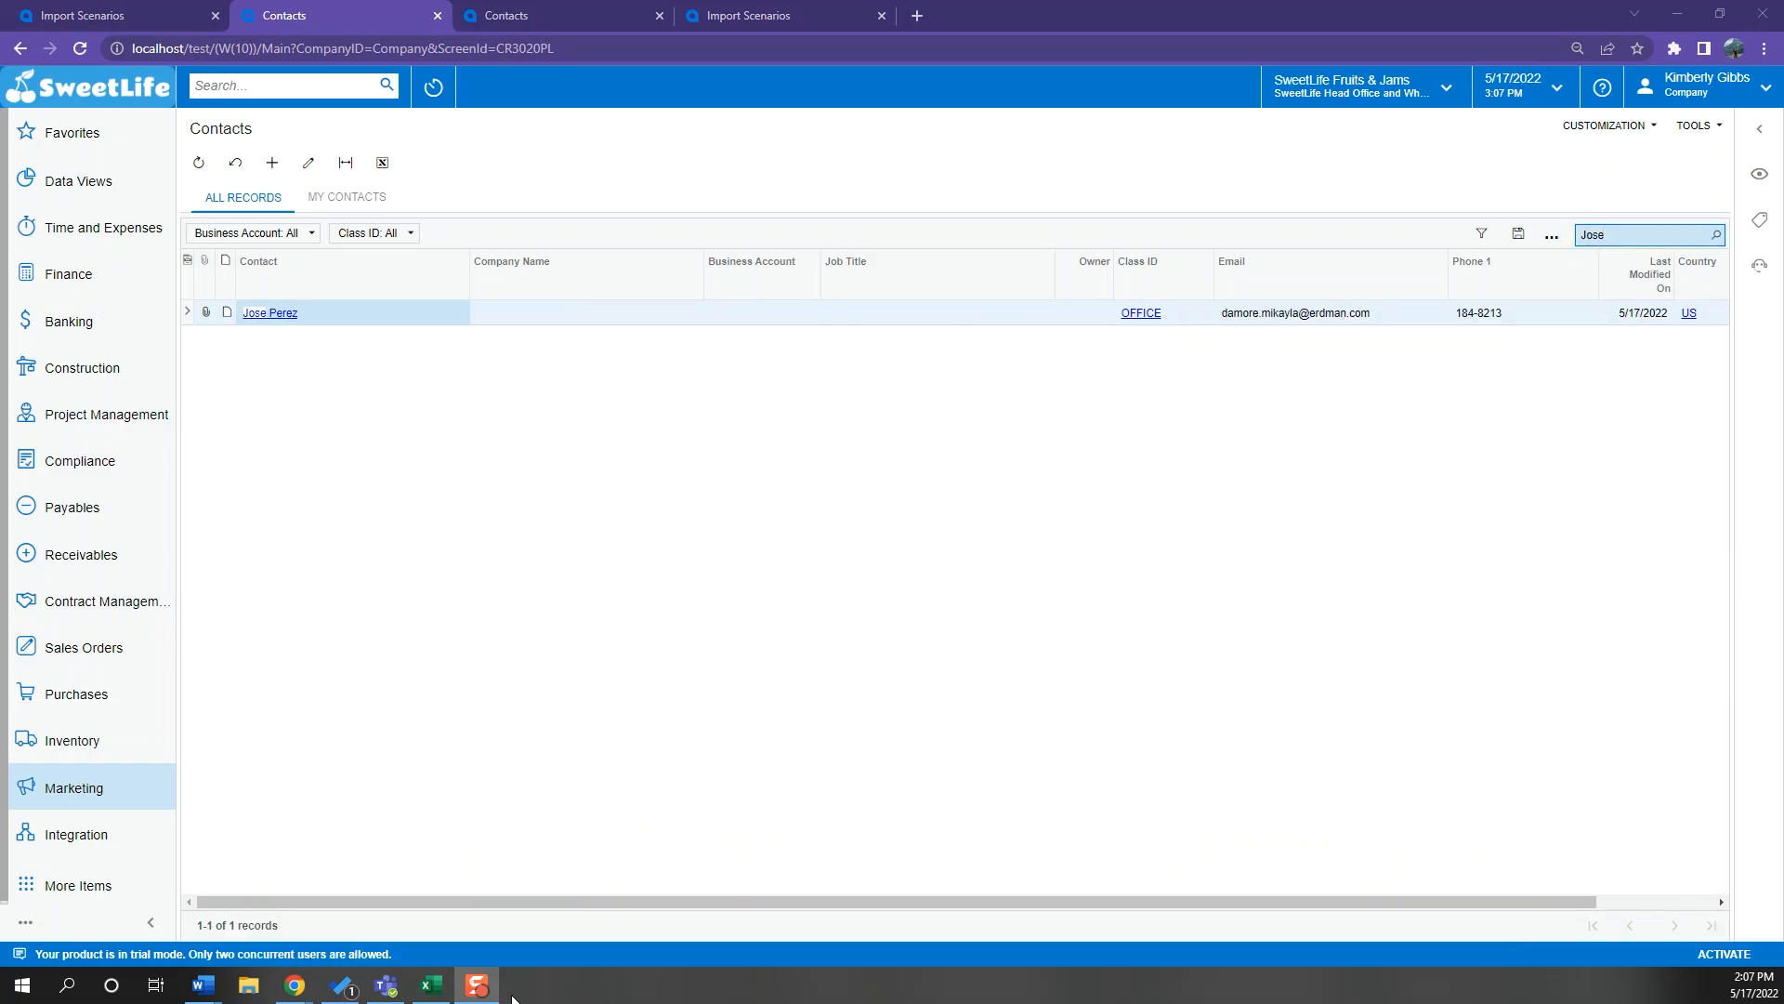
{"action": "left_click", "coordinate": [431, 985]}
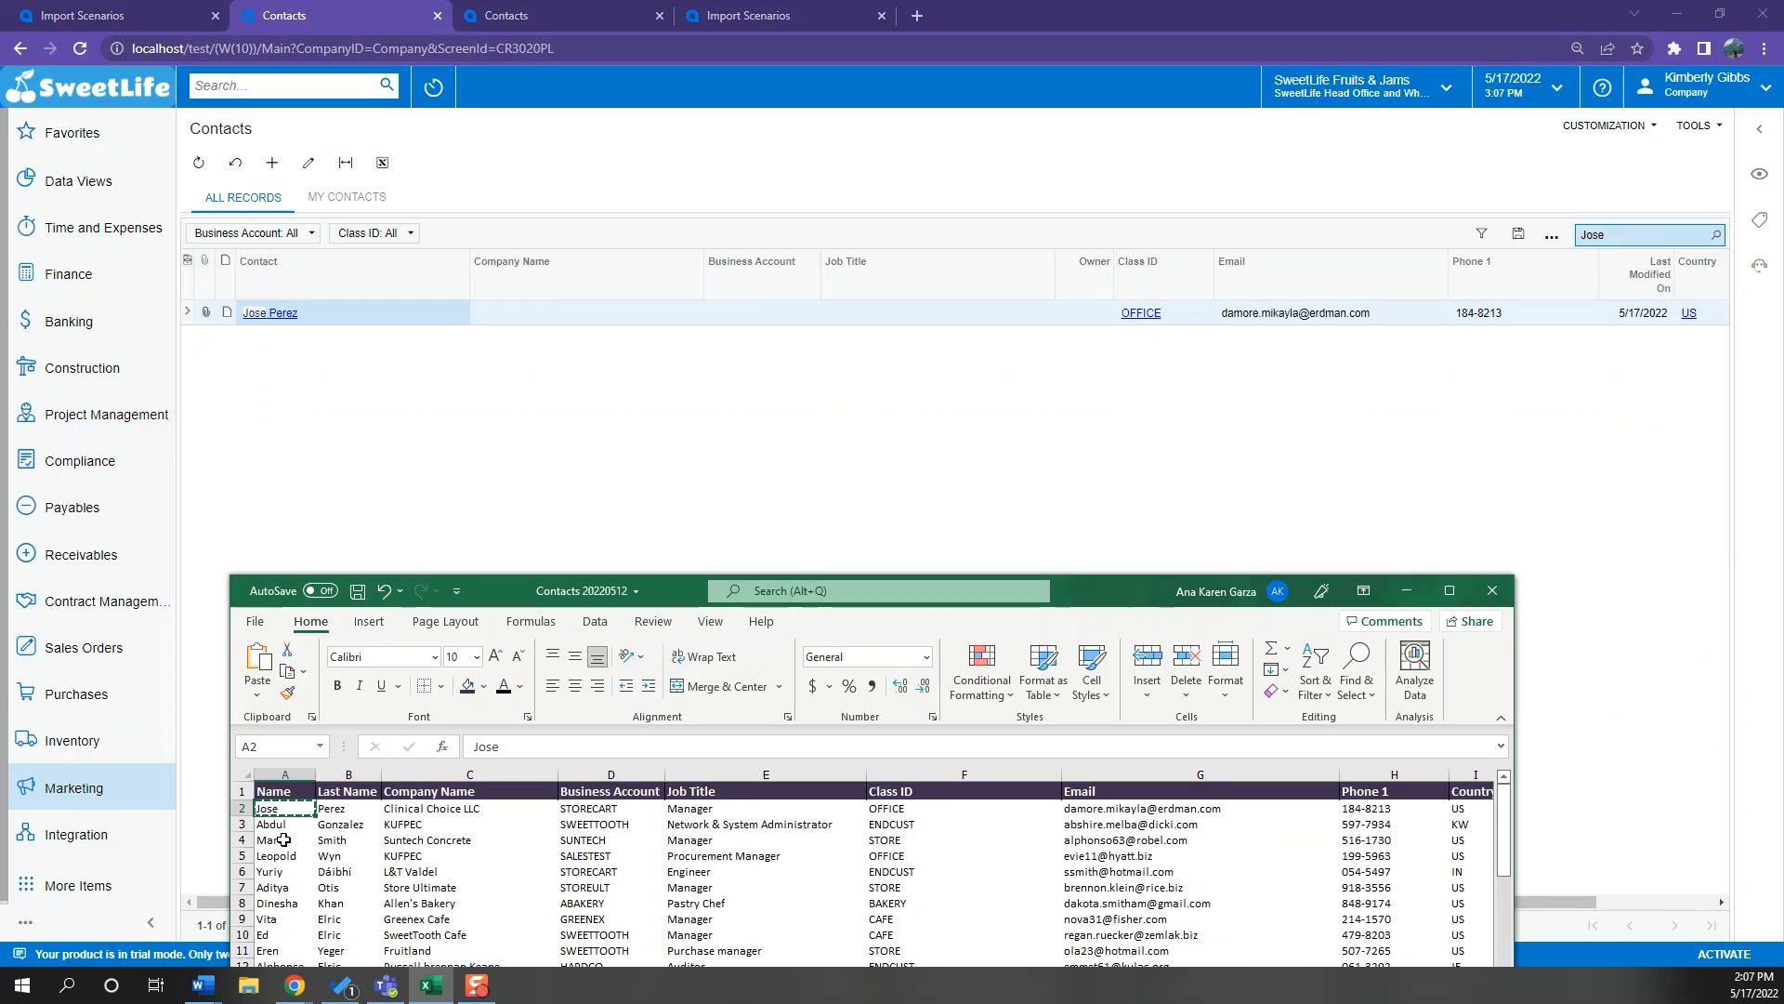
{"action": "key", "text": "Down"}
{"action": "key", "text": "Down"}
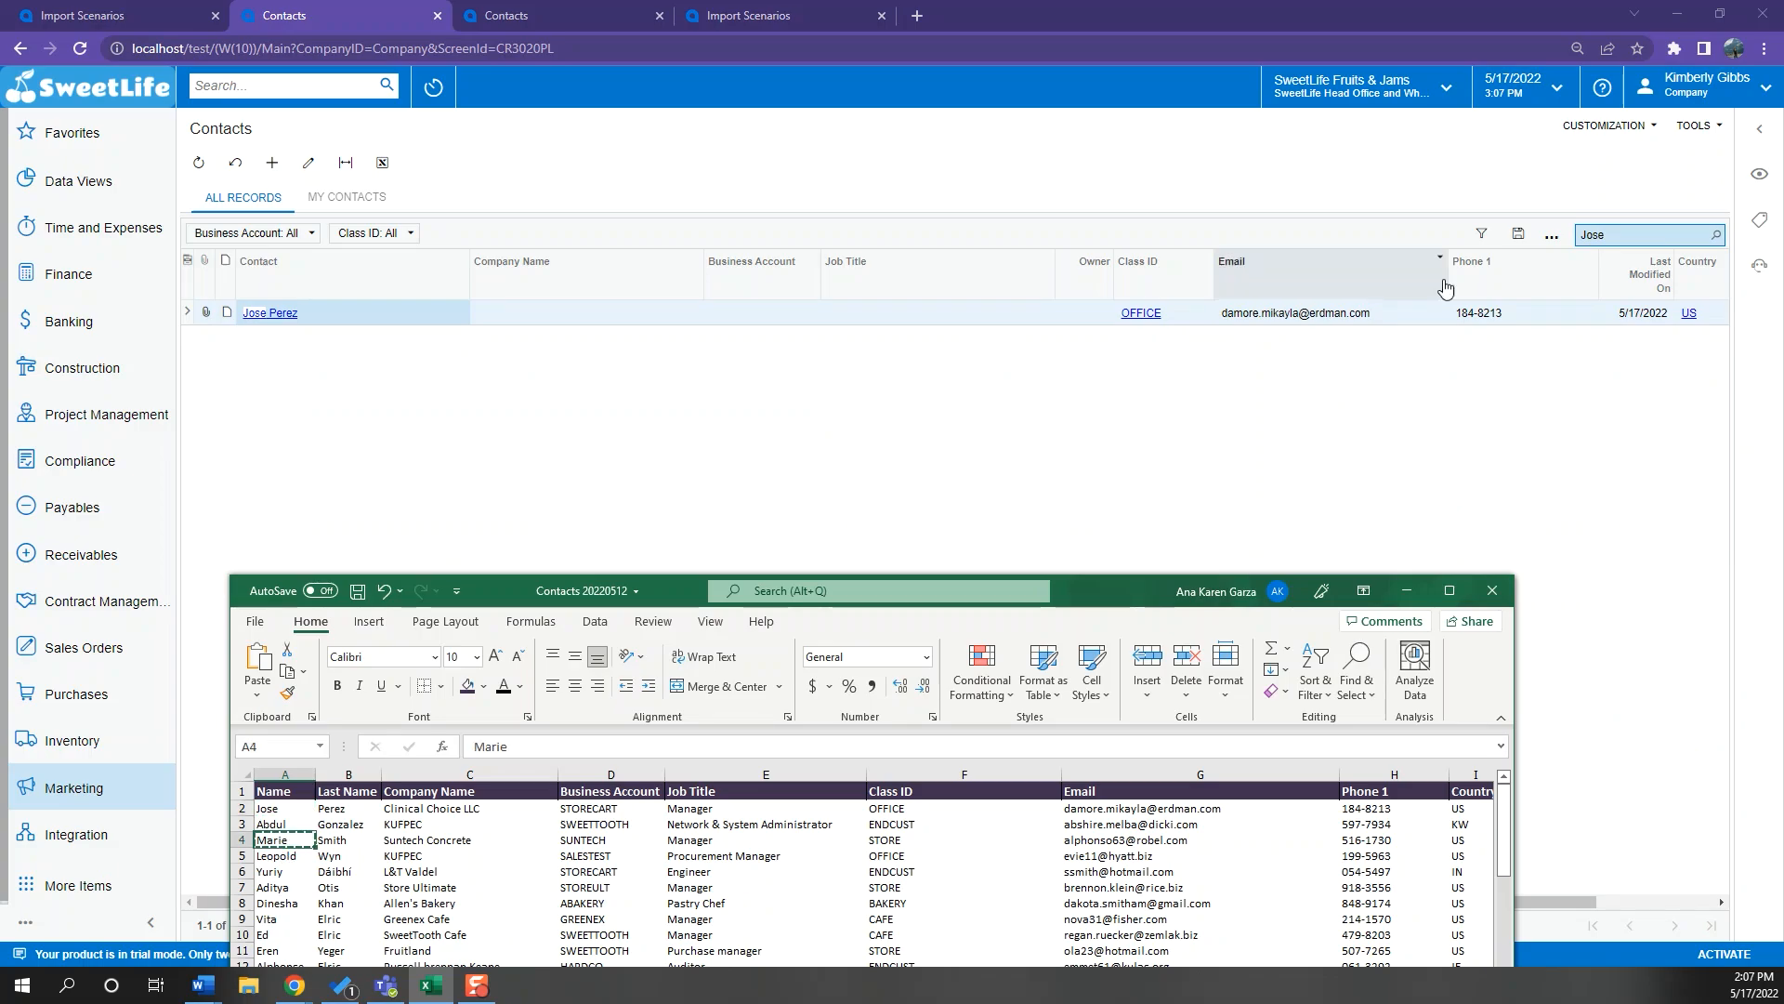
{"action": "double_click", "coordinate": [1664, 234]}
{"action": "type", "text": "Marie"}
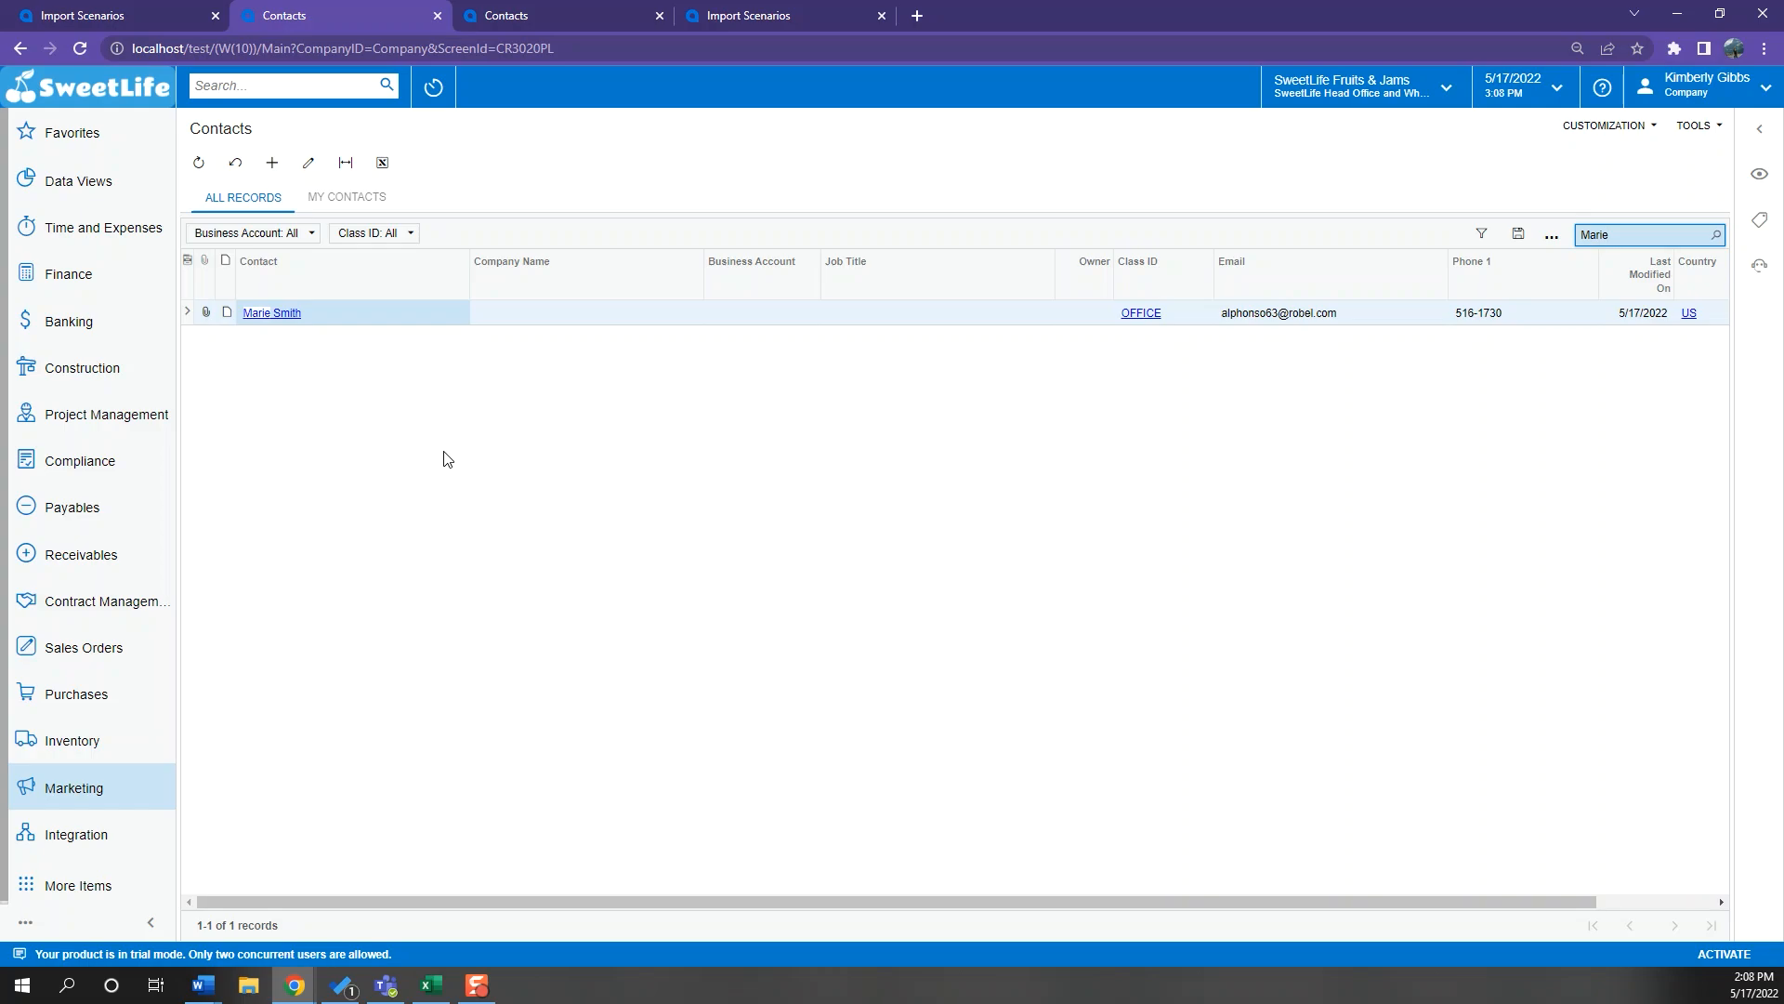
Look through the Customers list in Receivables and the Vendors list in Payables
{"action": "left_click", "coordinate": [126, 561]}
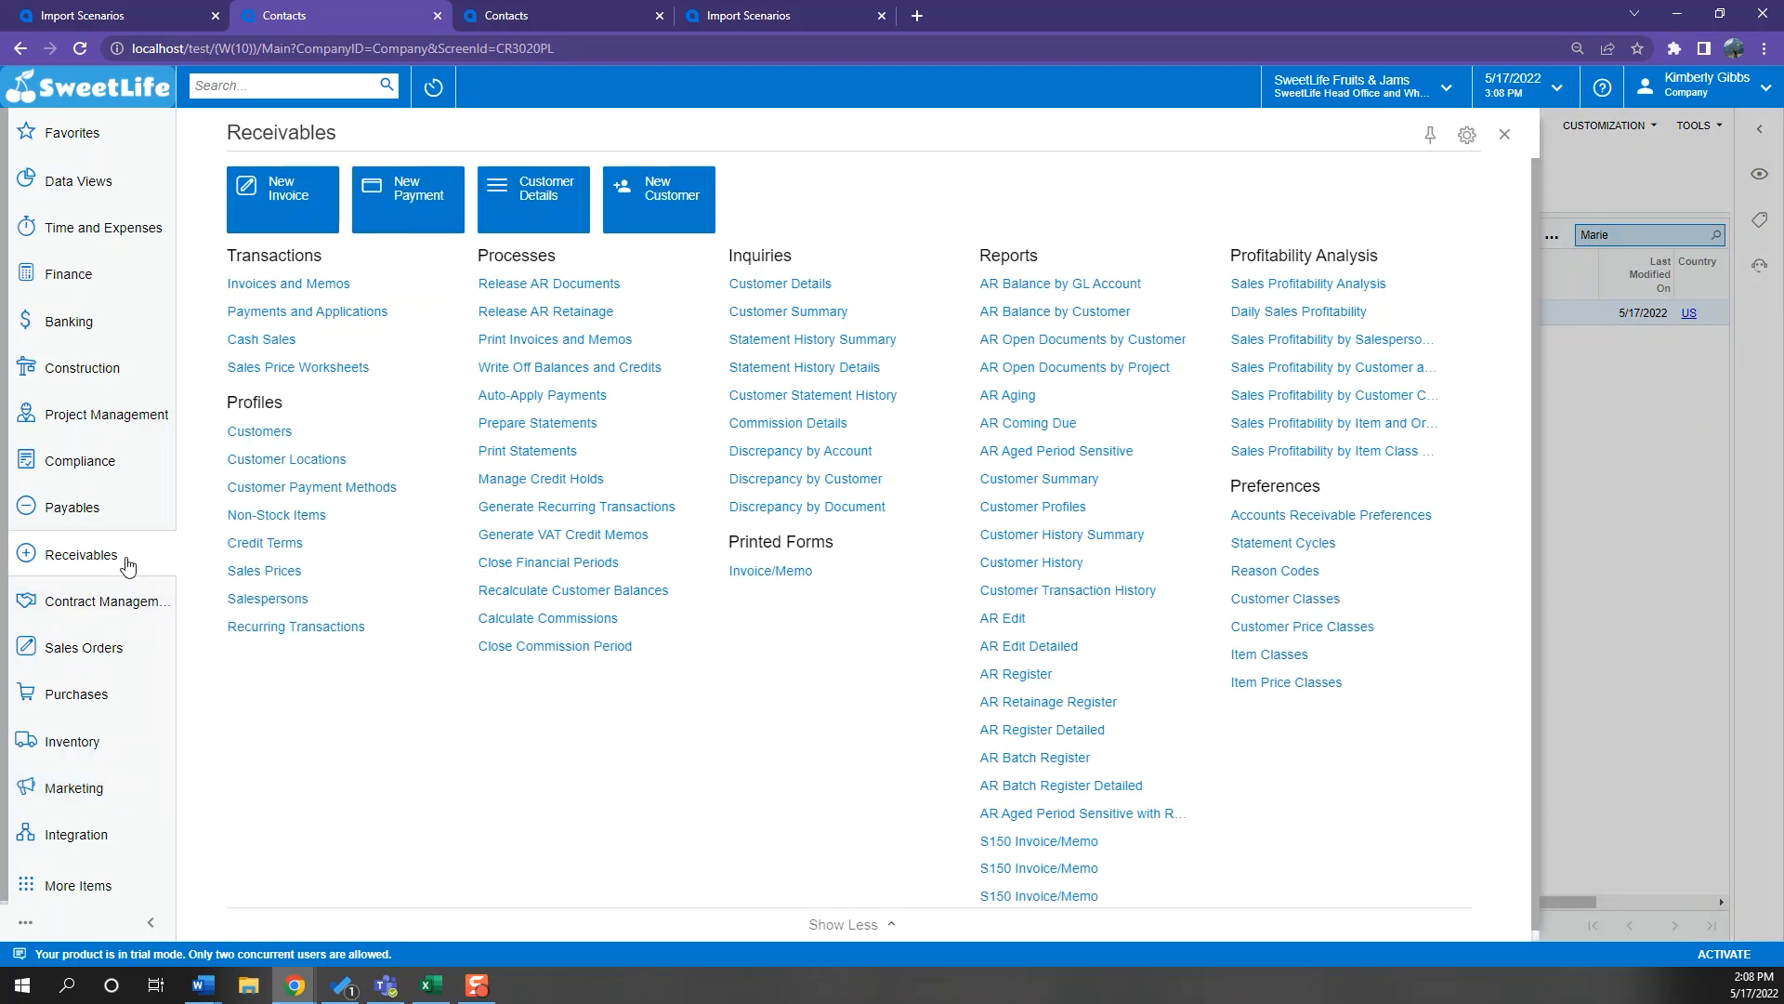
{"action": "left_click", "coordinate": [253, 432]}
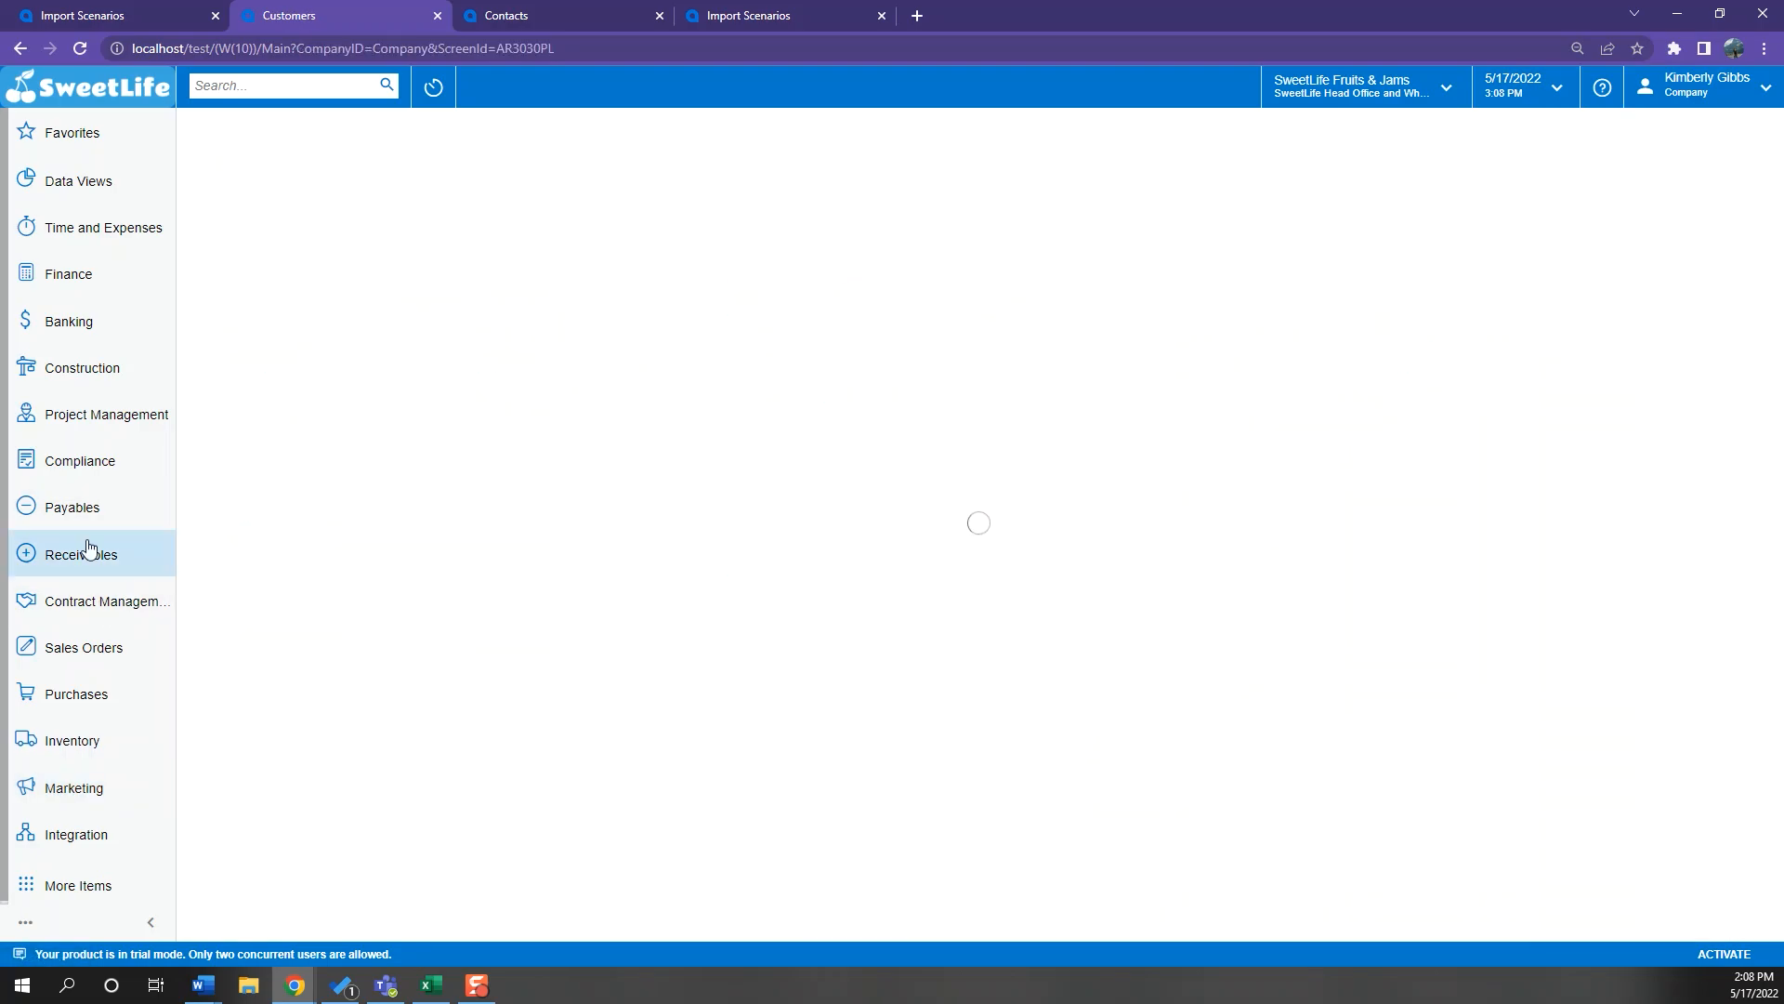
{"action": "left_click", "coordinate": [72, 507]}
{"action": "left_click", "coordinate": [268, 468]}
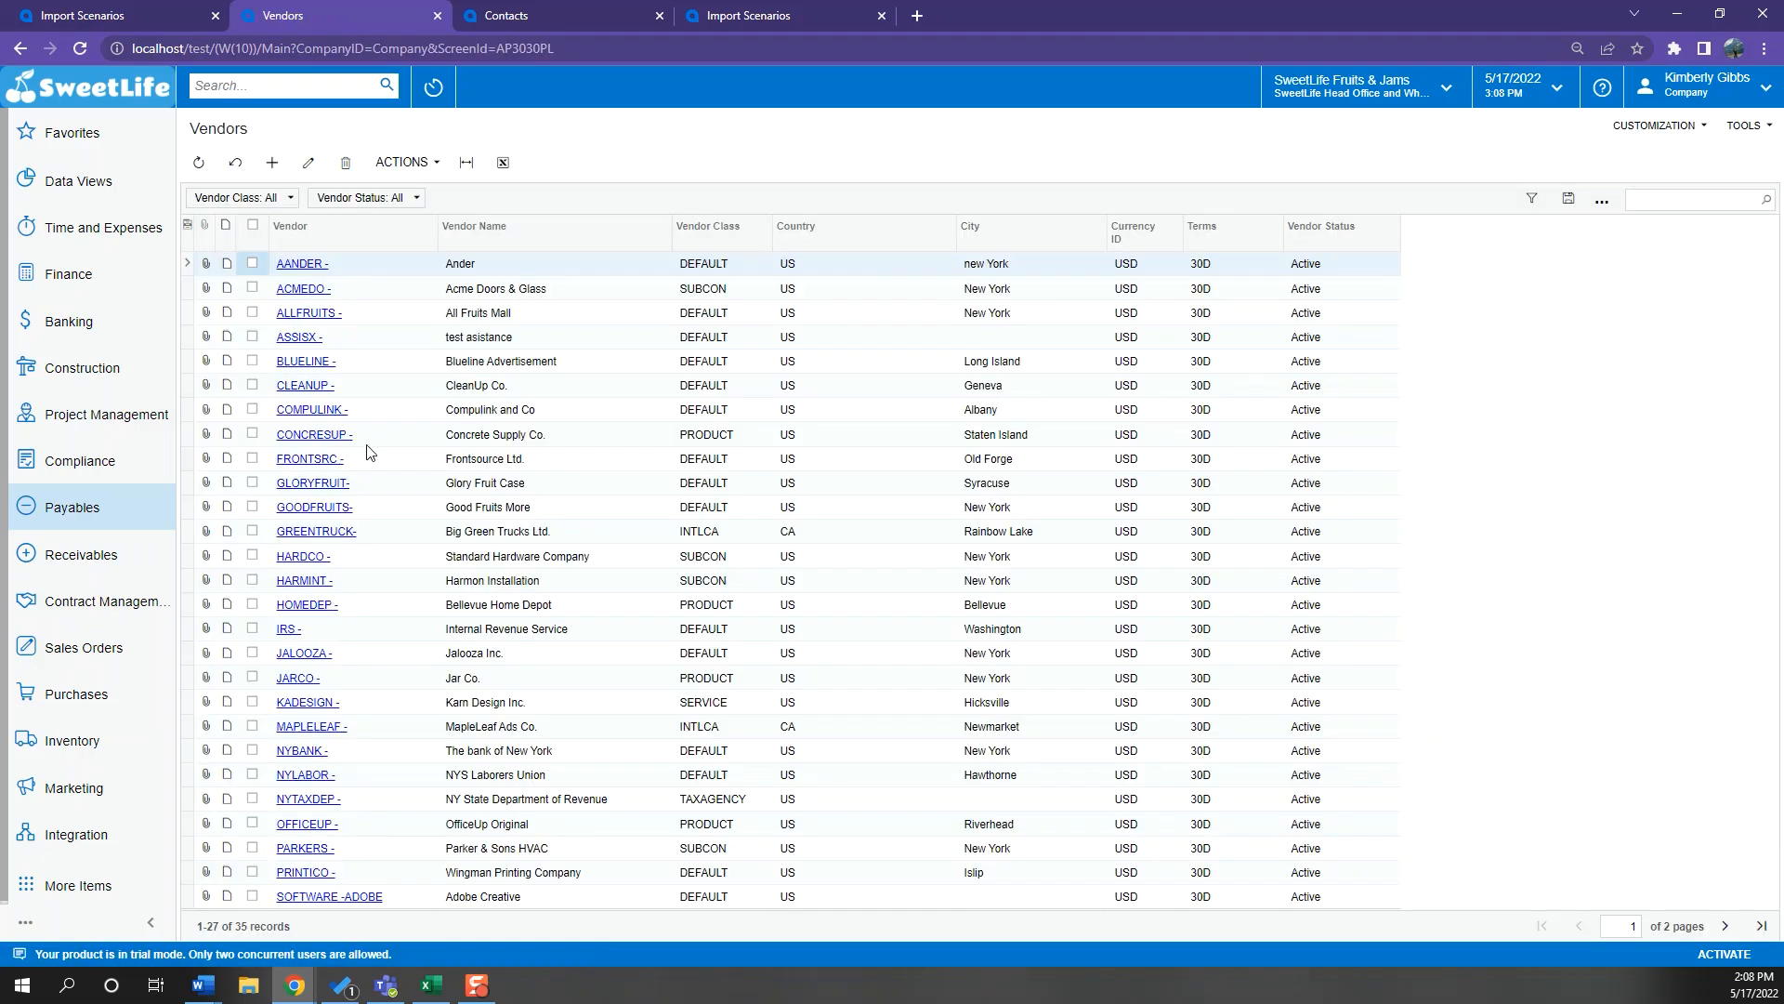
{"action": "left_click", "coordinate": [427, 653]}
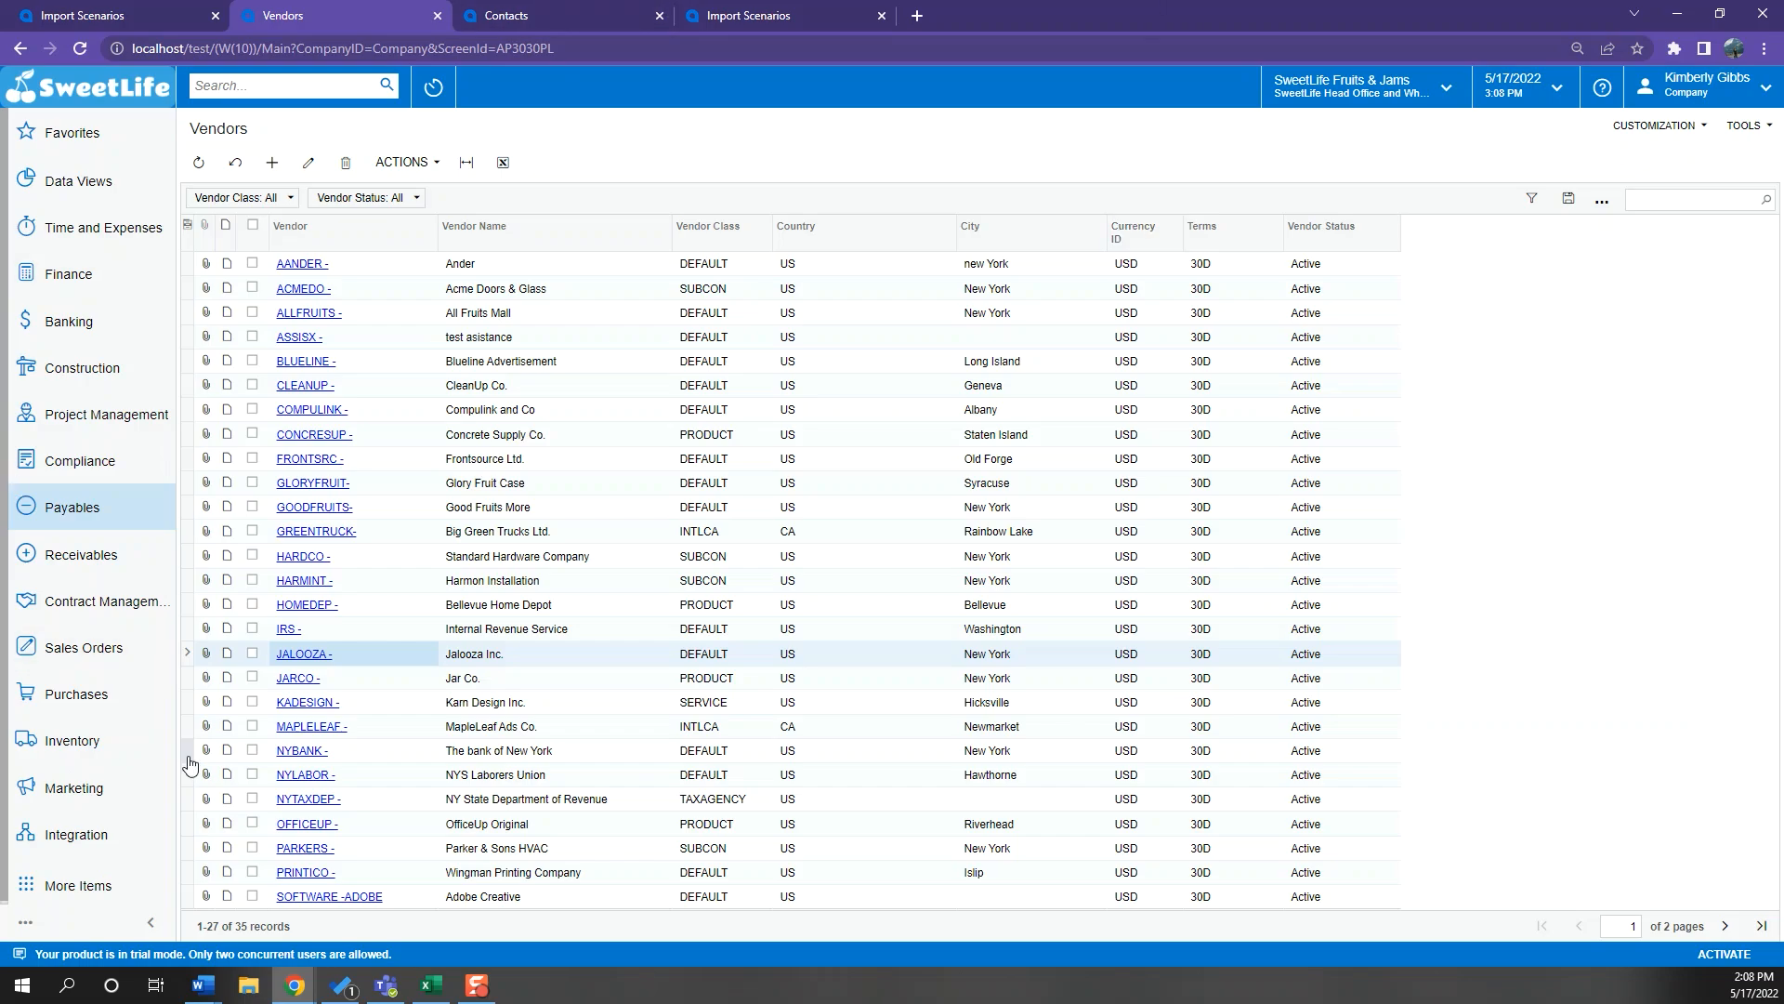
Go to the ContactImport data provider in Integration and review its attached file and schema fields
{"action": "left_click", "coordinate": [111, 834]}
{"action": "left_click", "coordinate": [534, 208]}
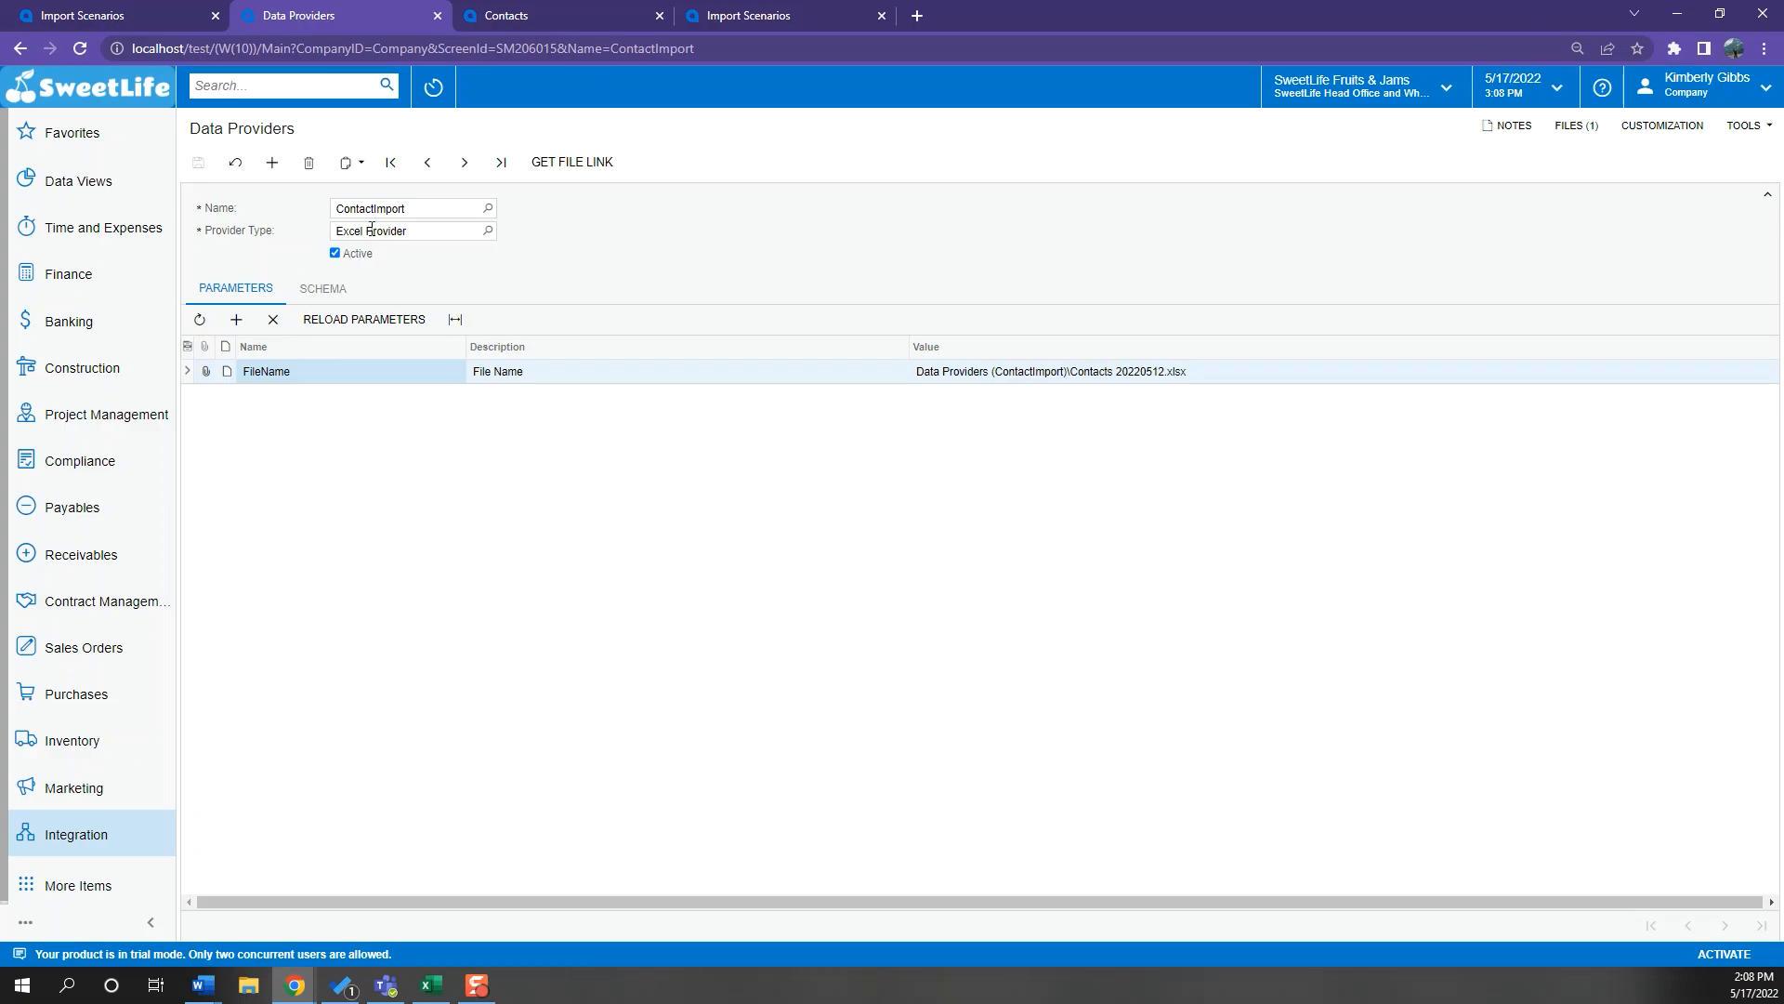
{"action": "left_click", "coordinate": [1590, 126]}
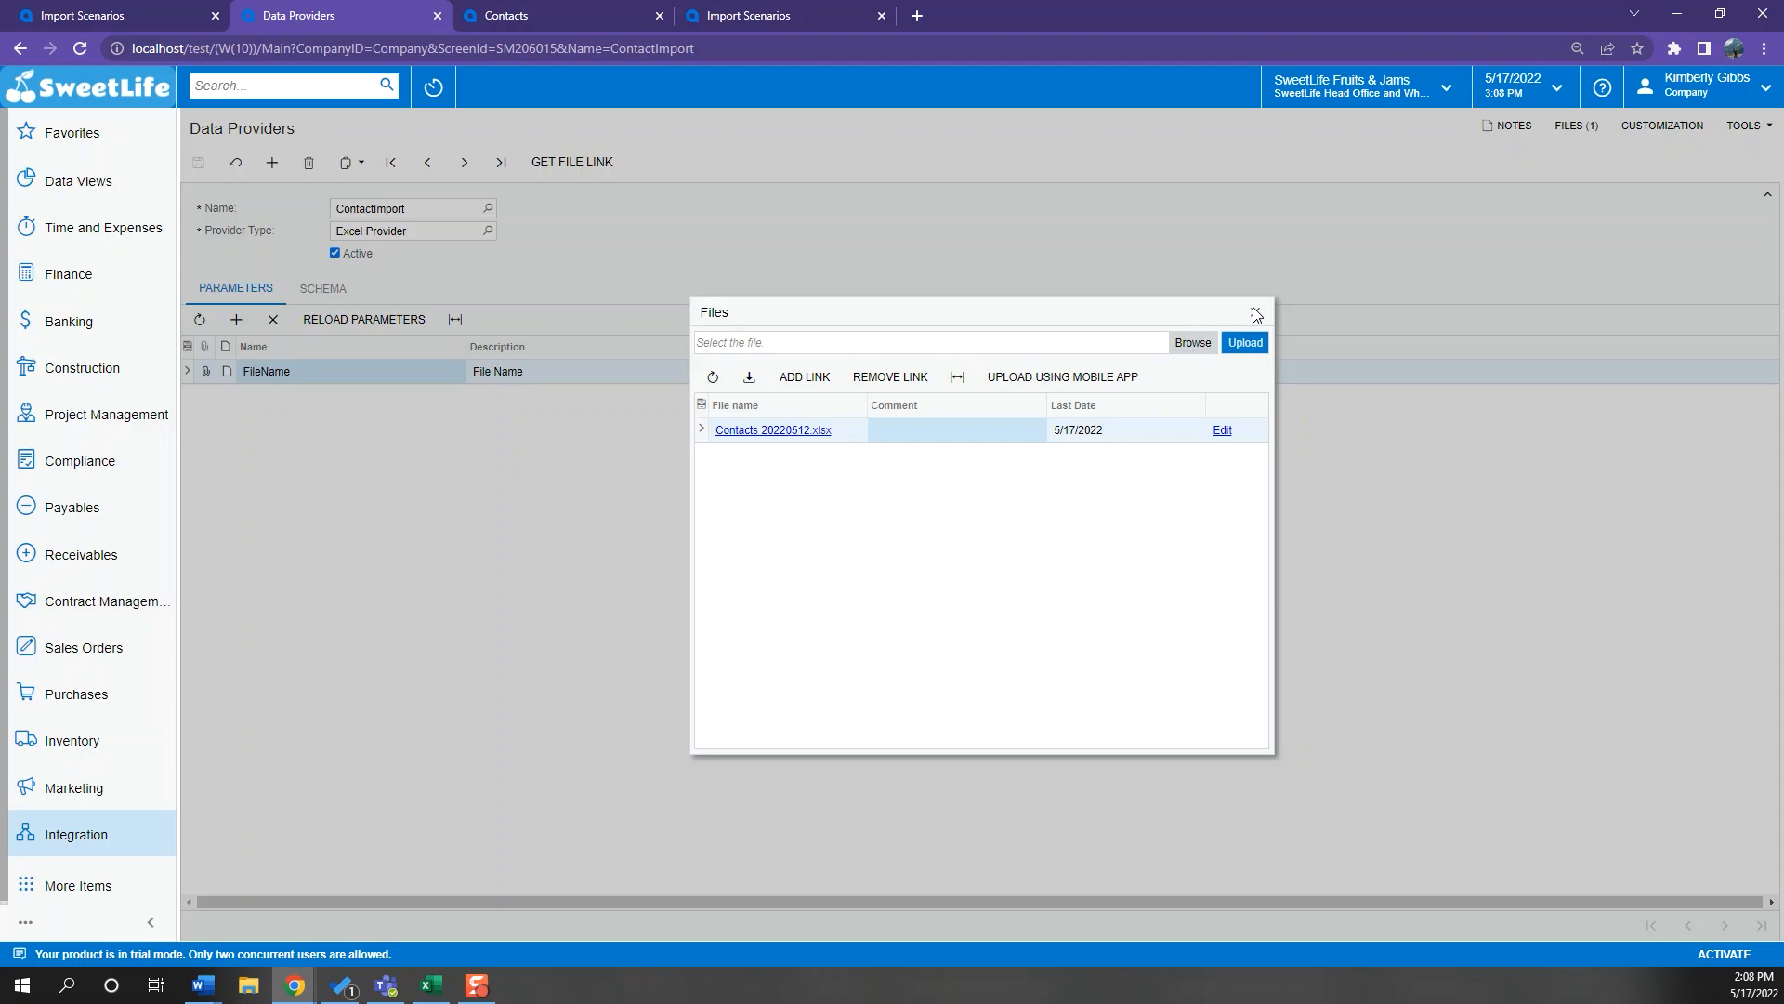
{"action": "left_click", "coordinate": [1255, 314]}
{"action": "left_click", "coordinate": [316, 290]}
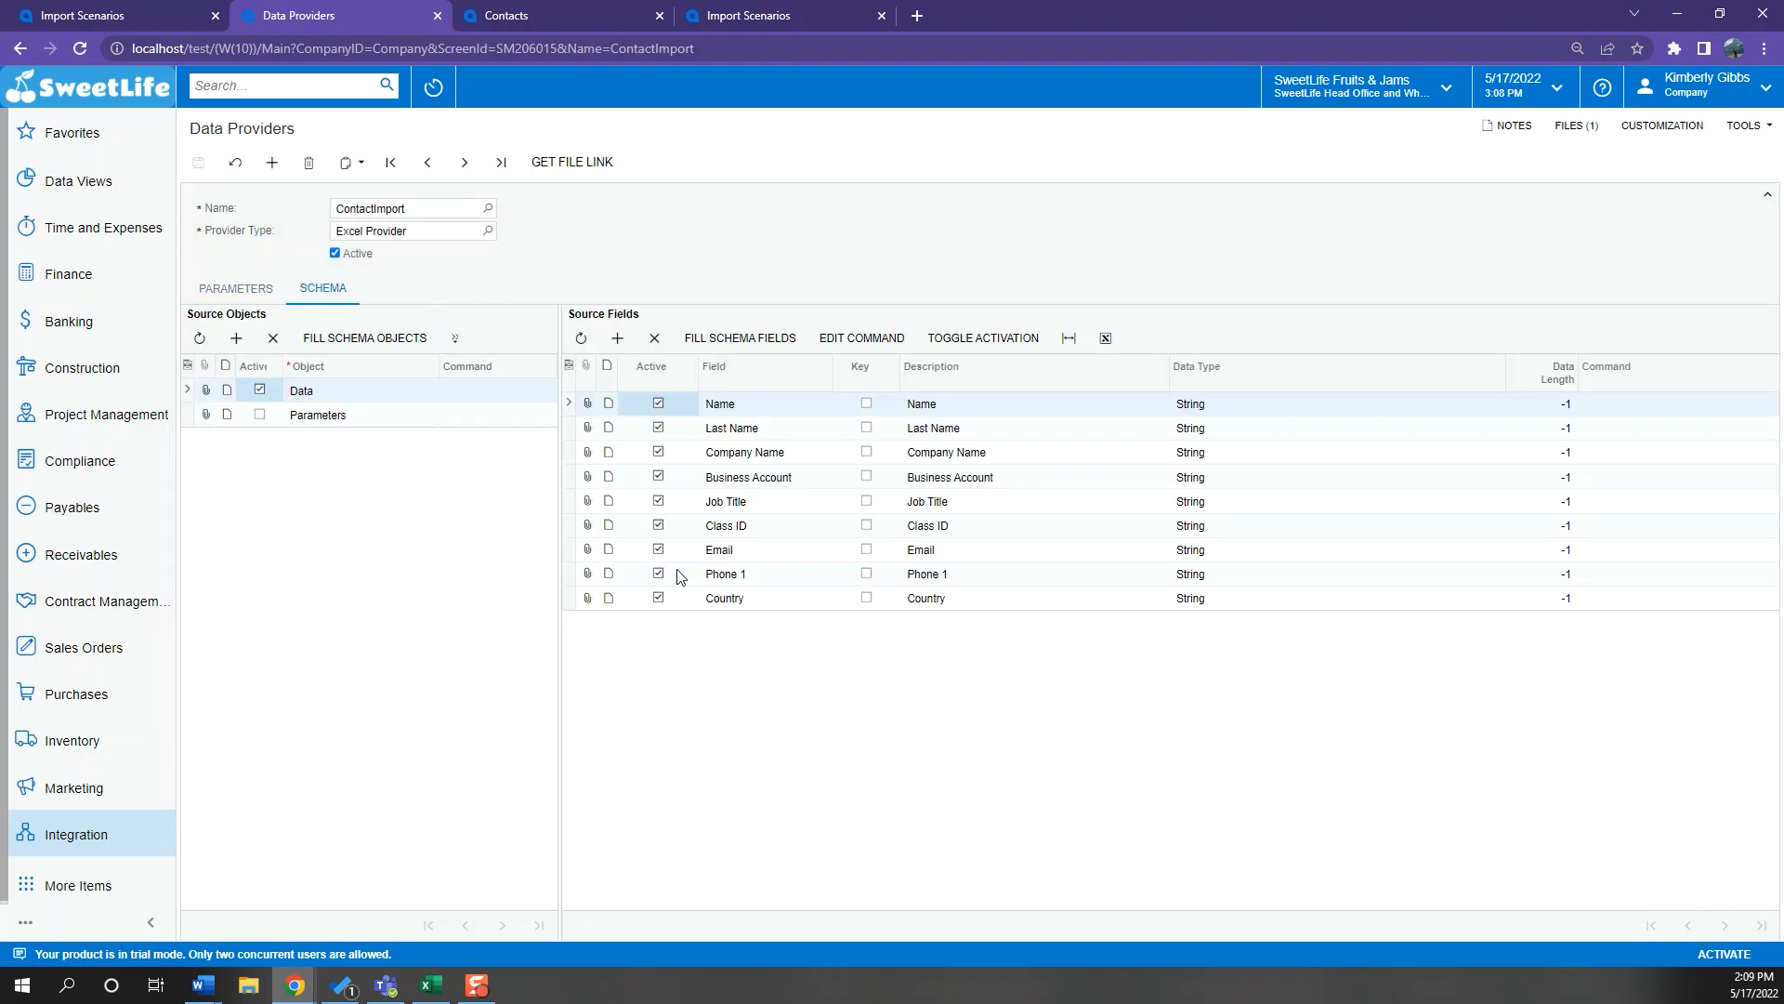
Refresh and review the ContactImport scenario's mapping rows, and return to the data provider
{"action": "left_click", "coordinate": [133, 7]}
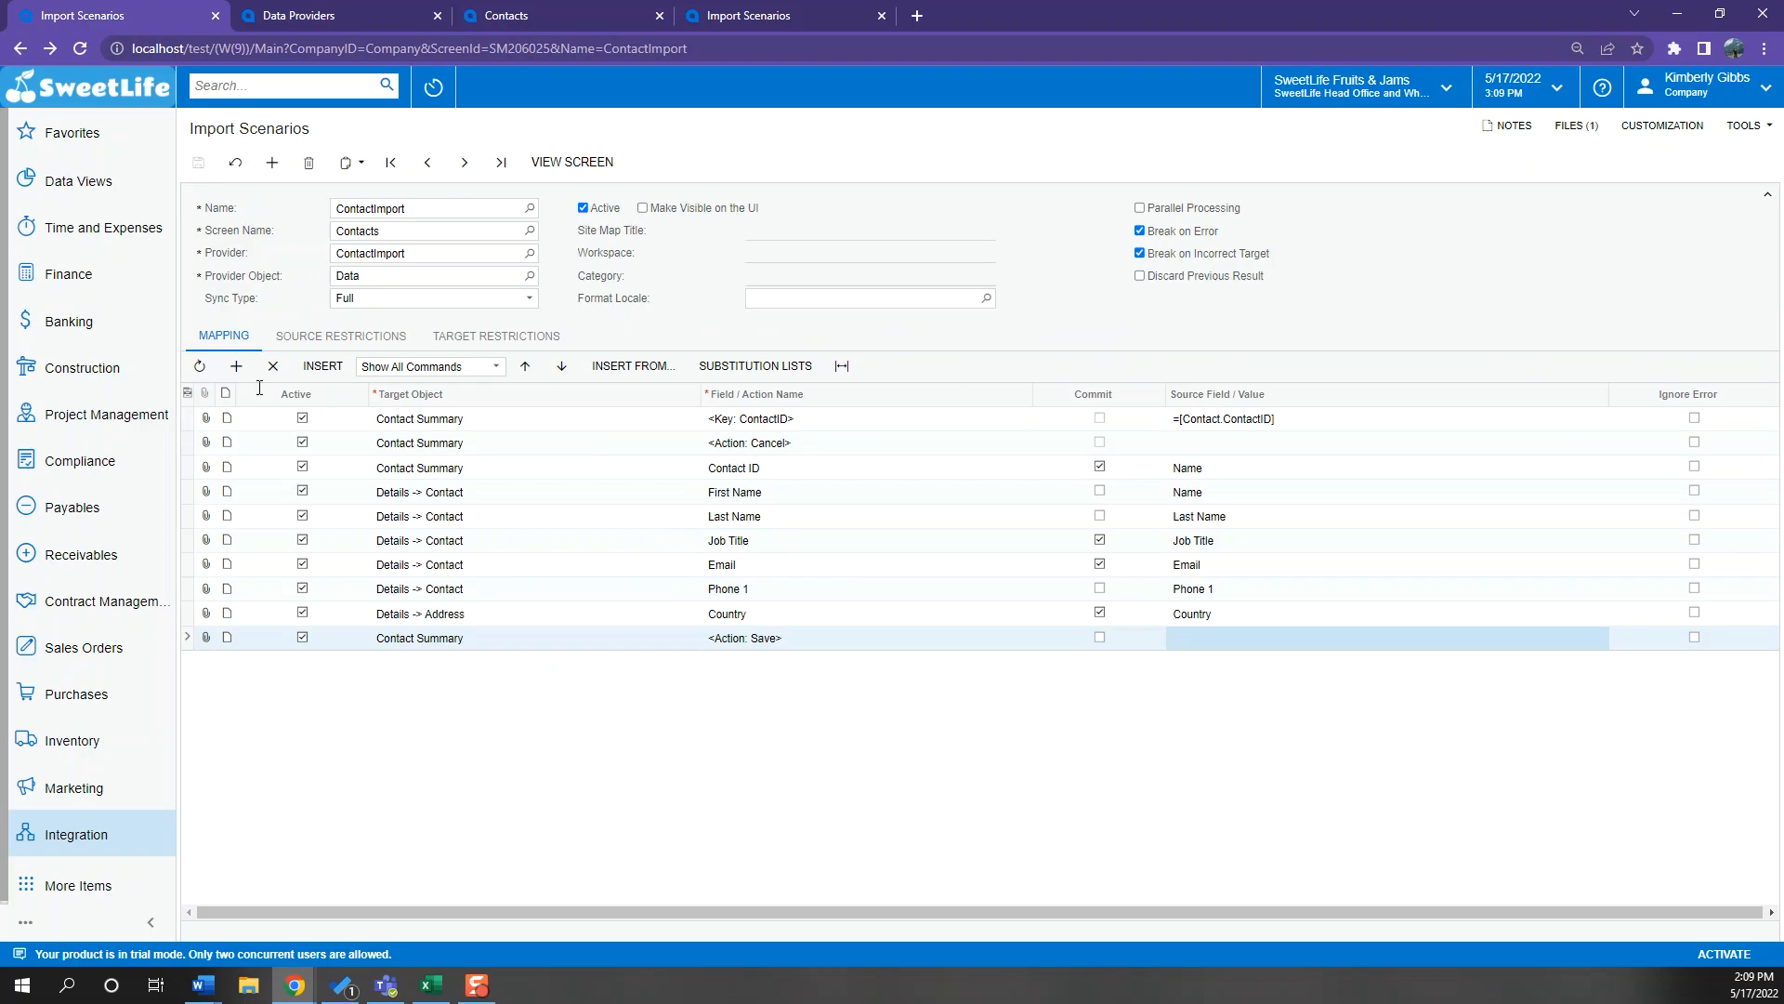
{"action": "left_click", "coordinate": [199, 367]}
{"action": "left_click", "coordinate": [253, 10]}
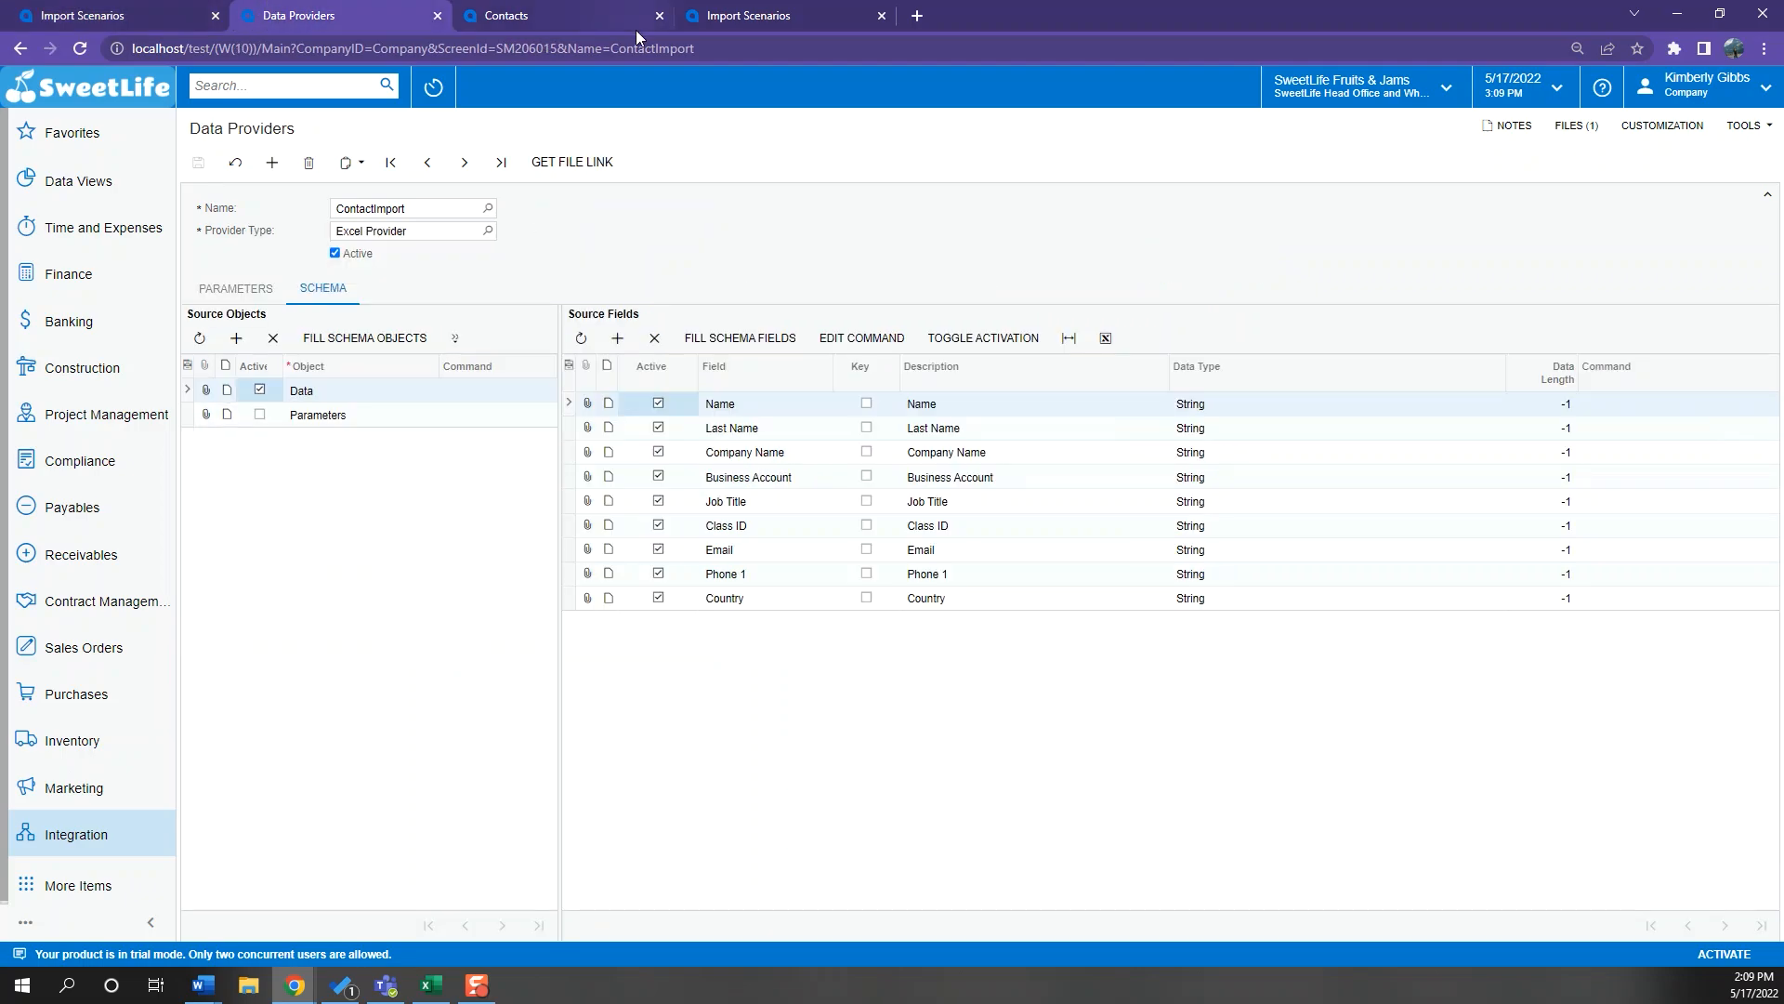
Close the browser tabs with the Data Providers and Contacts screens
{"action": "left_click", "coordinate": [476, 28]}
{"action": "left_click", "coordinate": [438, 16]}
{"action": "left_click", "coordinate": [437, 16]}
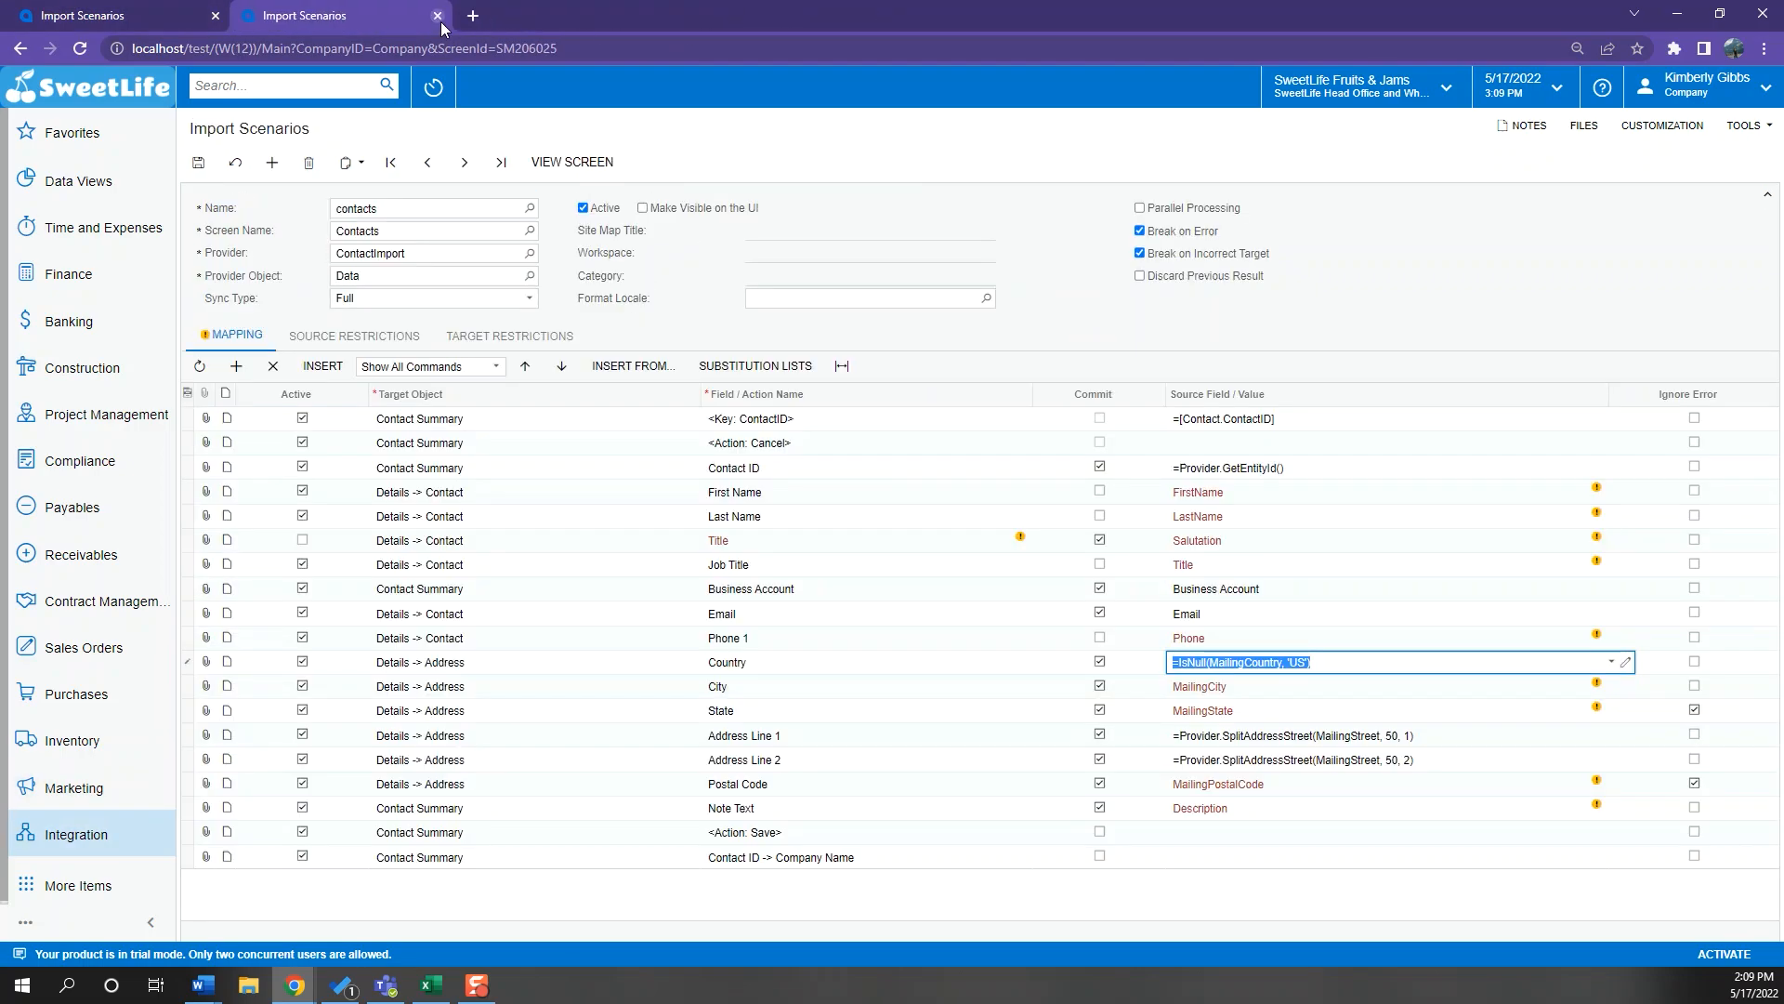